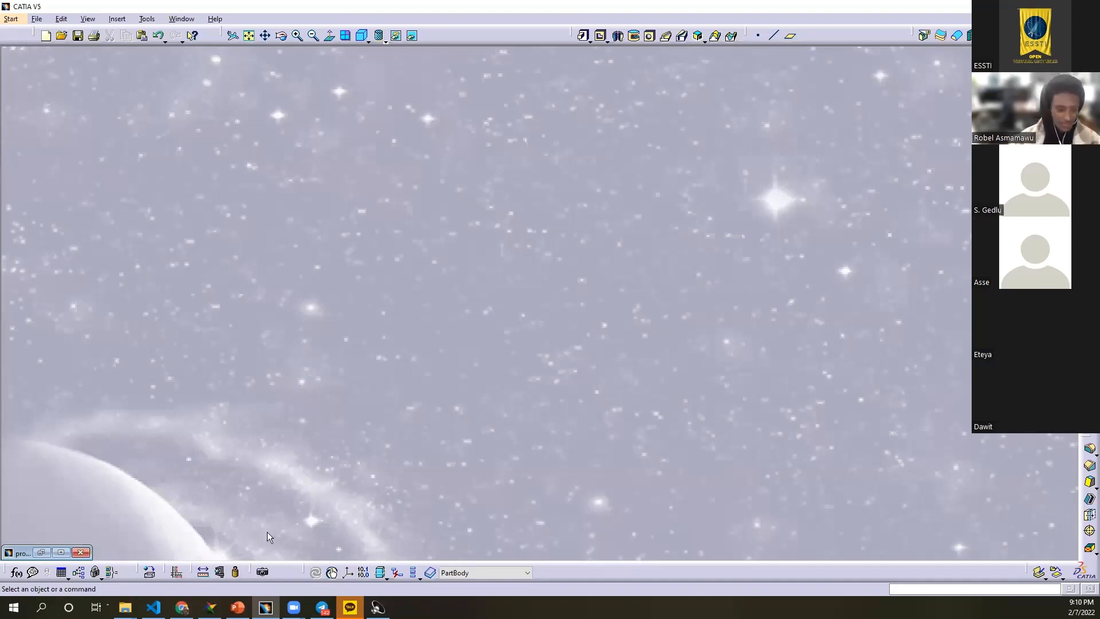
Step: Close the minimized propeller part document
left_click(80, 552)
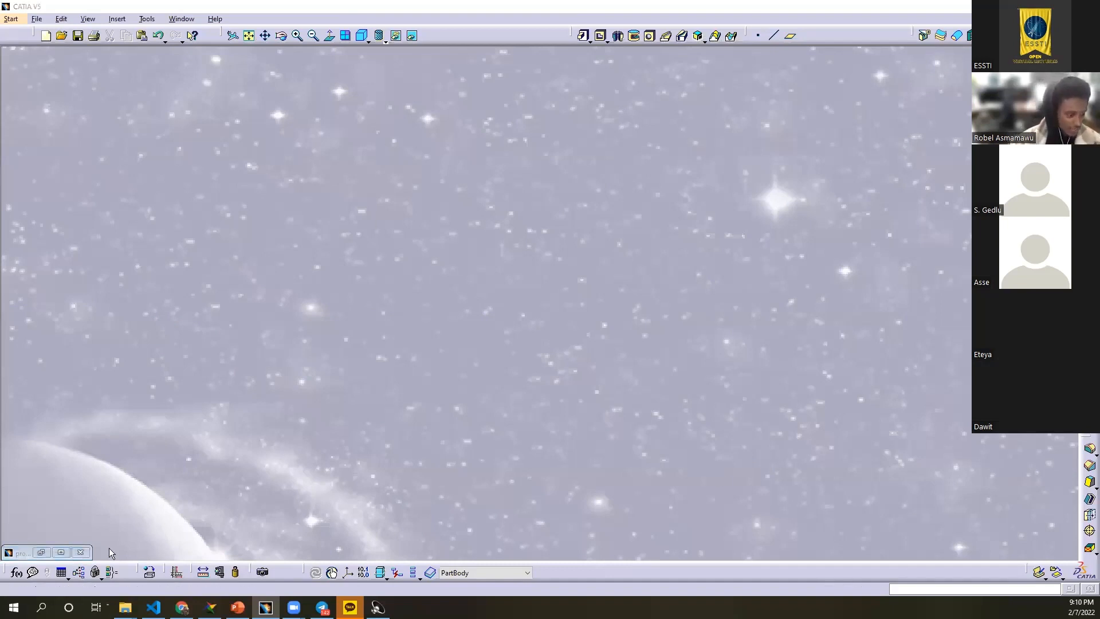
left_click(583, 327)
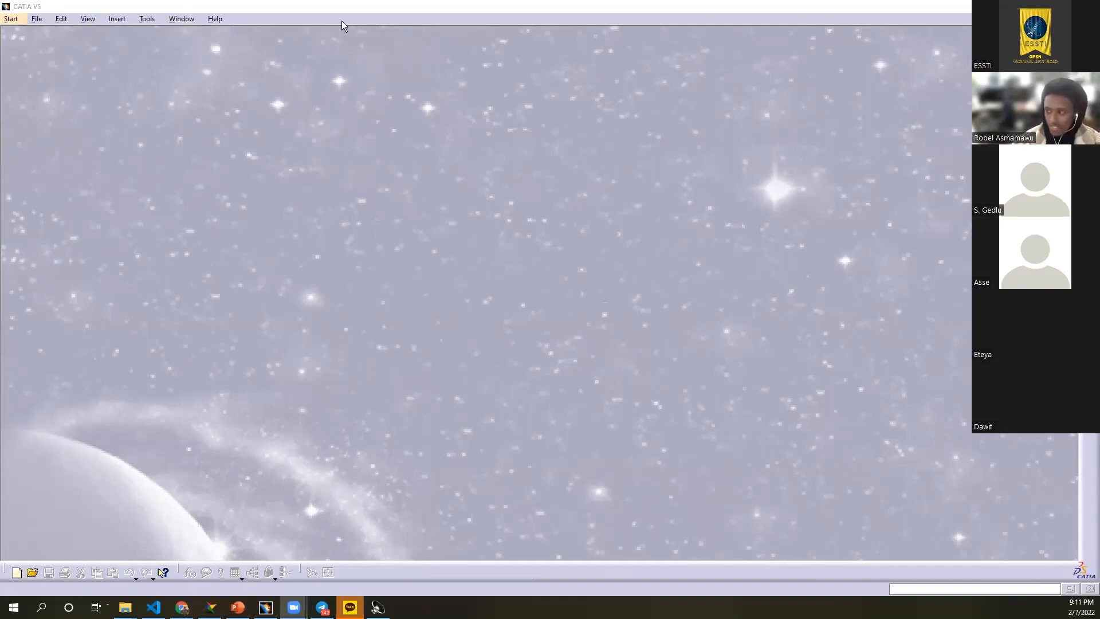
Step: Start a new document of type Part
left_click(14, 20)
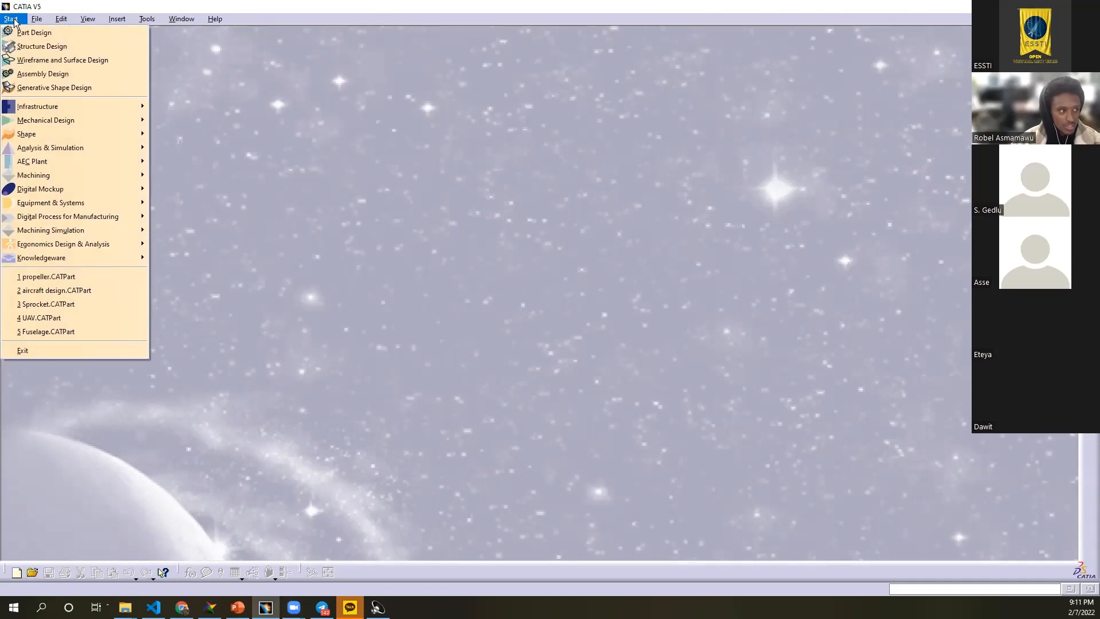
mouse_move(37, 21)
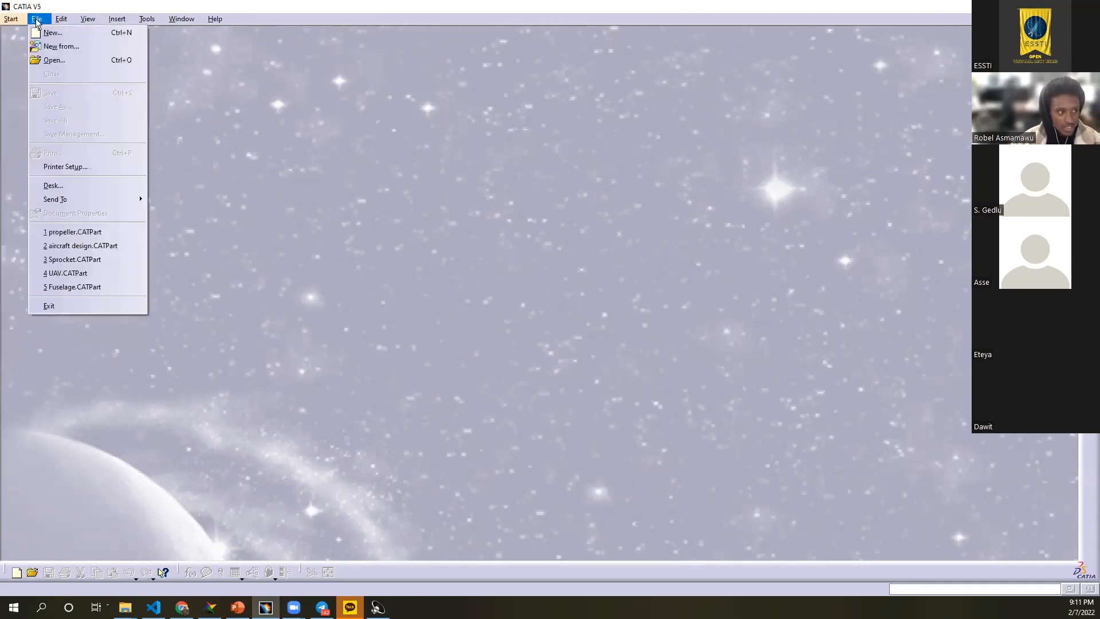
left_click(53, 33)
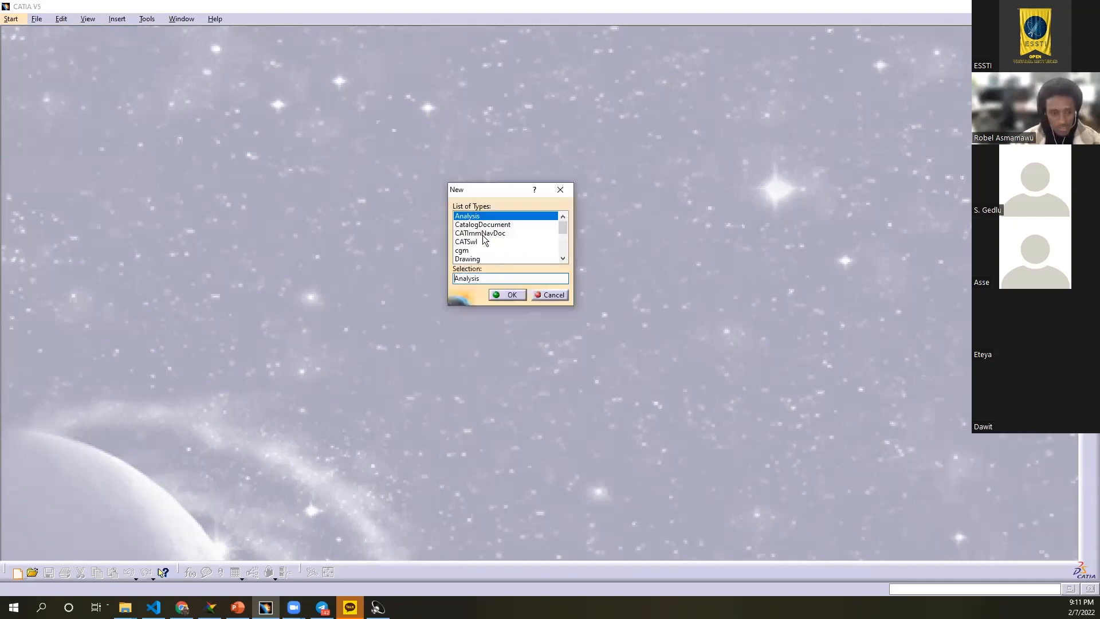
key("Tab")
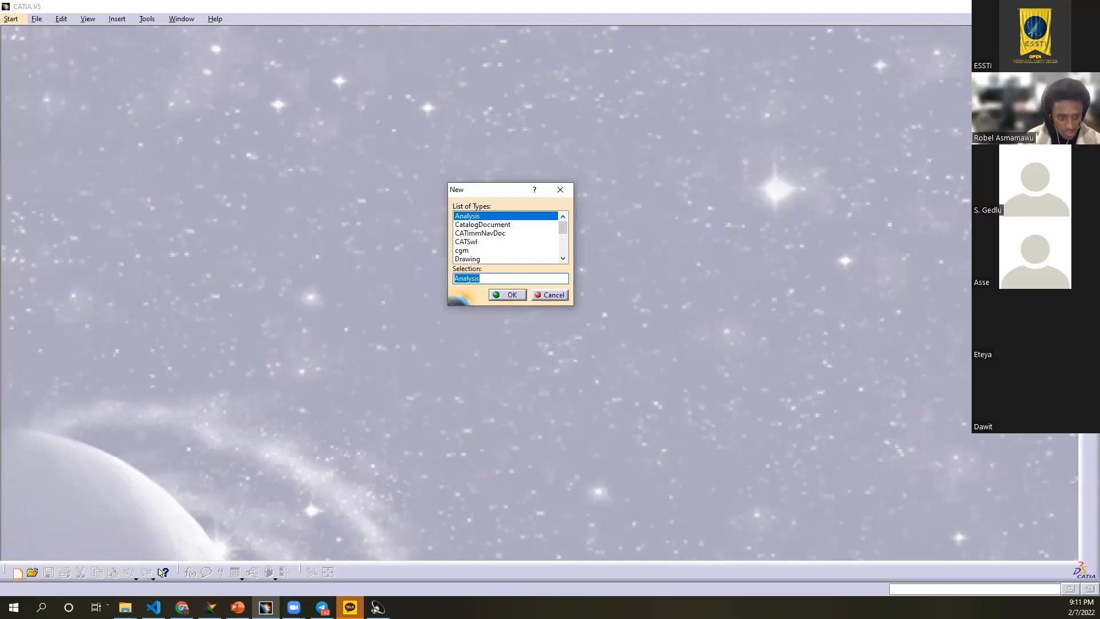
type("Part")
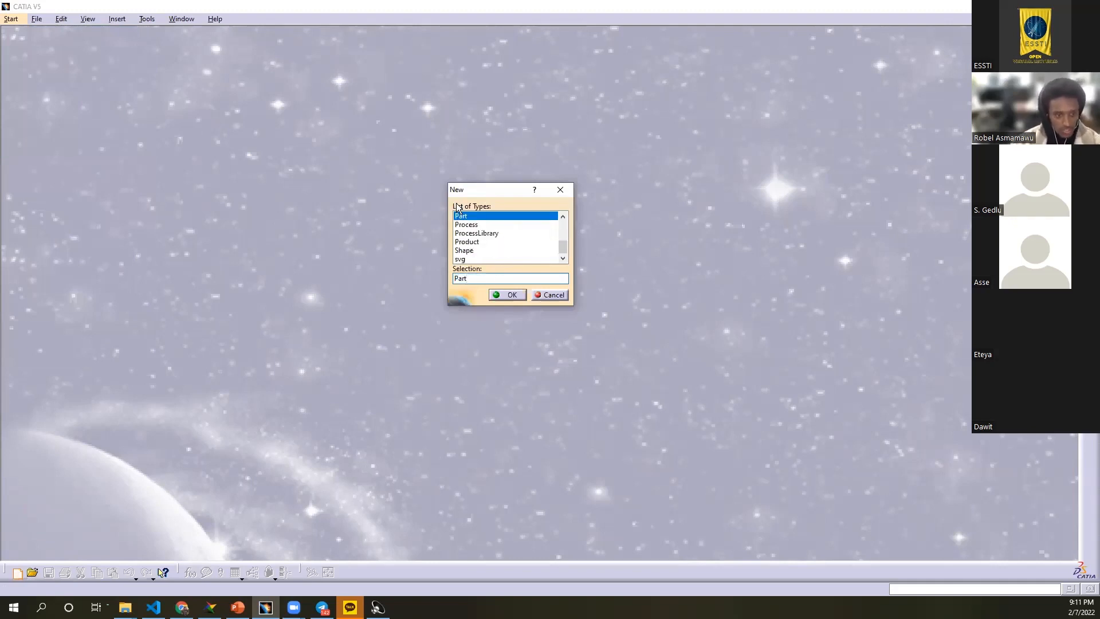
left_click(512, 293)
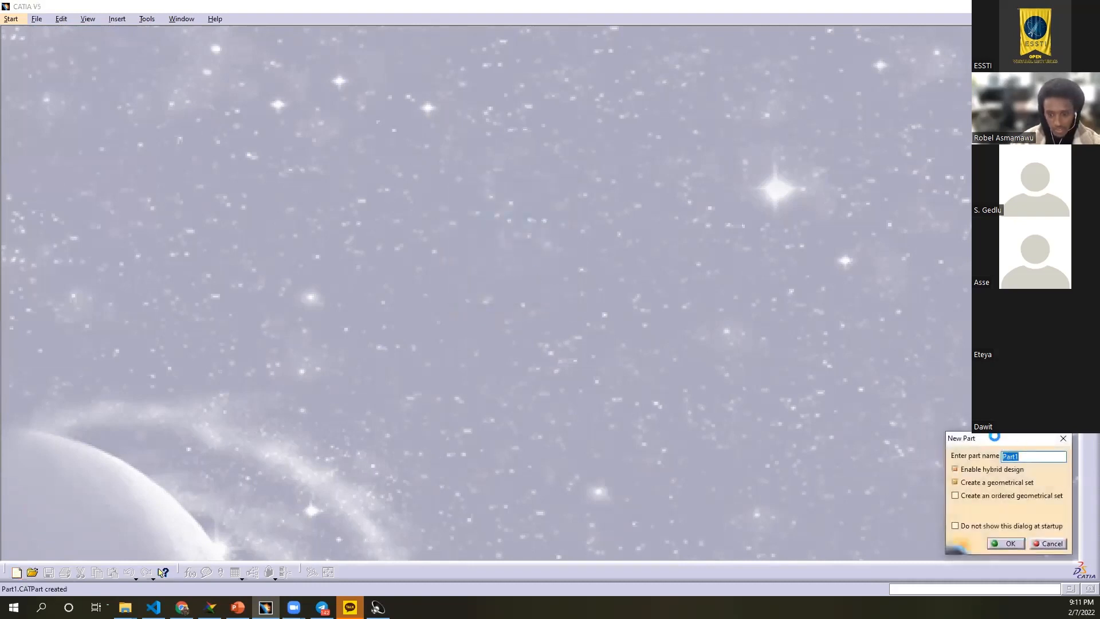
Step: Create the part as Part1 with hybrid design and a geometrical set enabled, and maximize its window
left_click_drag(994, 438, 470, 267)
left_click(540, 261)
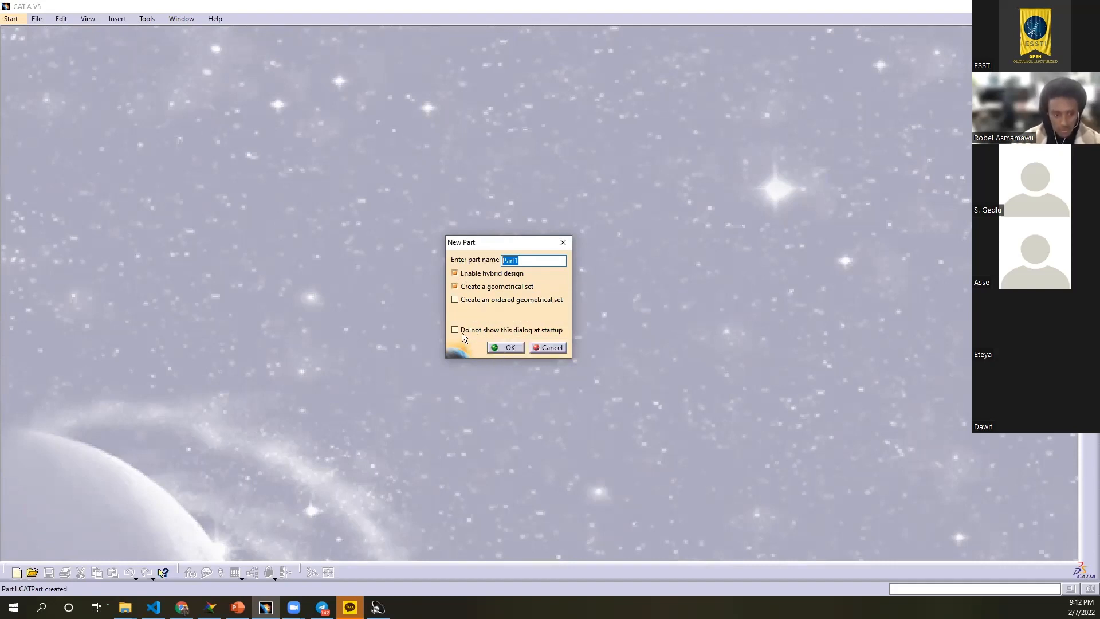
left_click(502, 347)
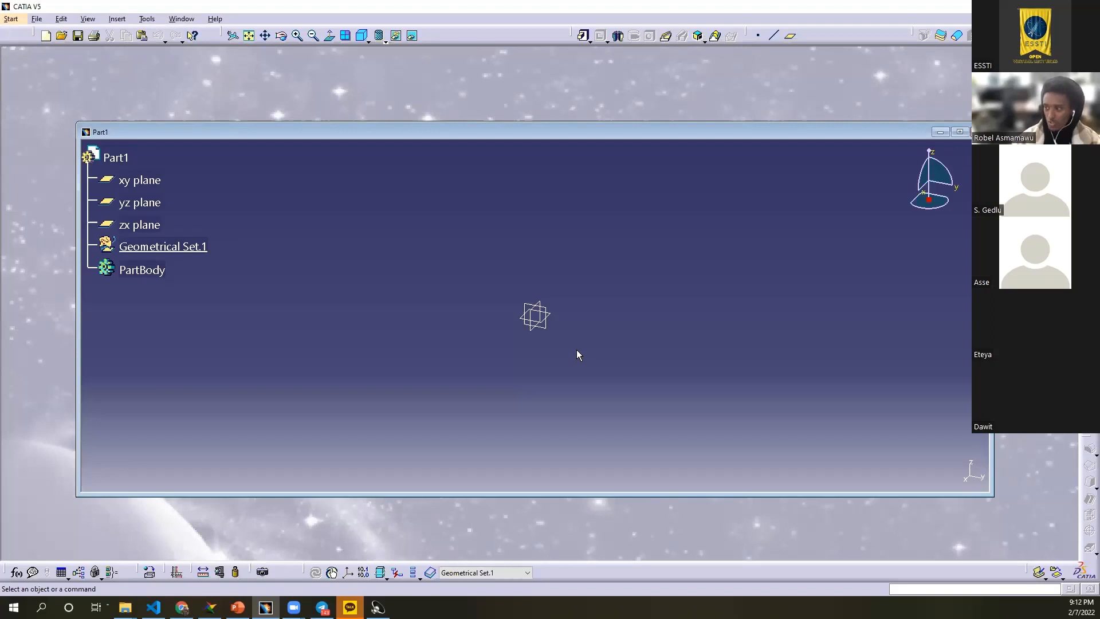
left_click(960, 132)
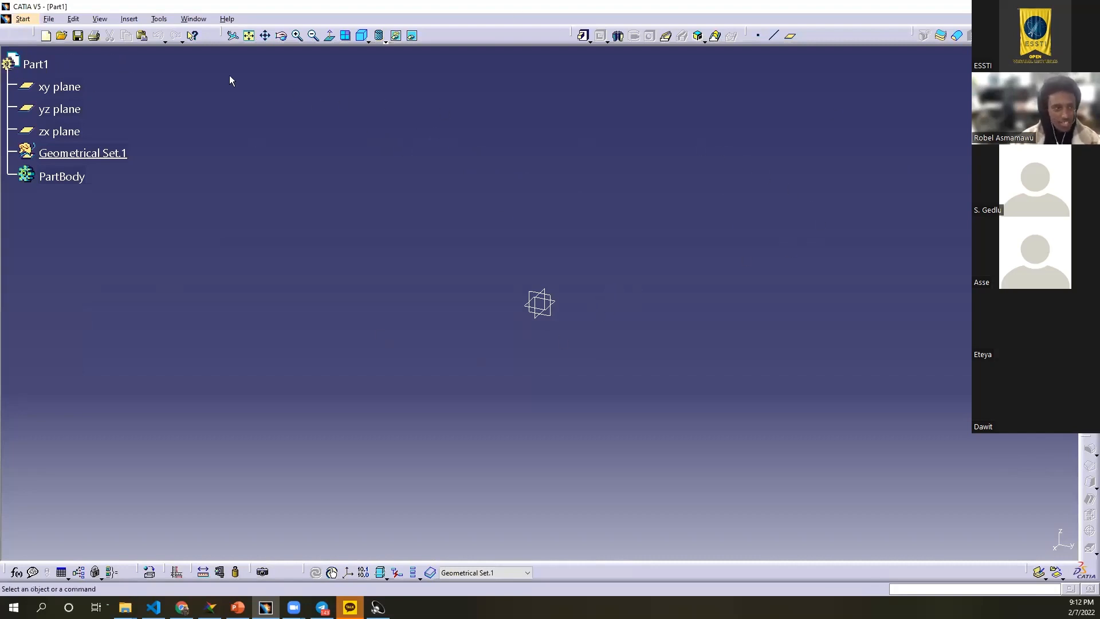
left_click(27, 19)
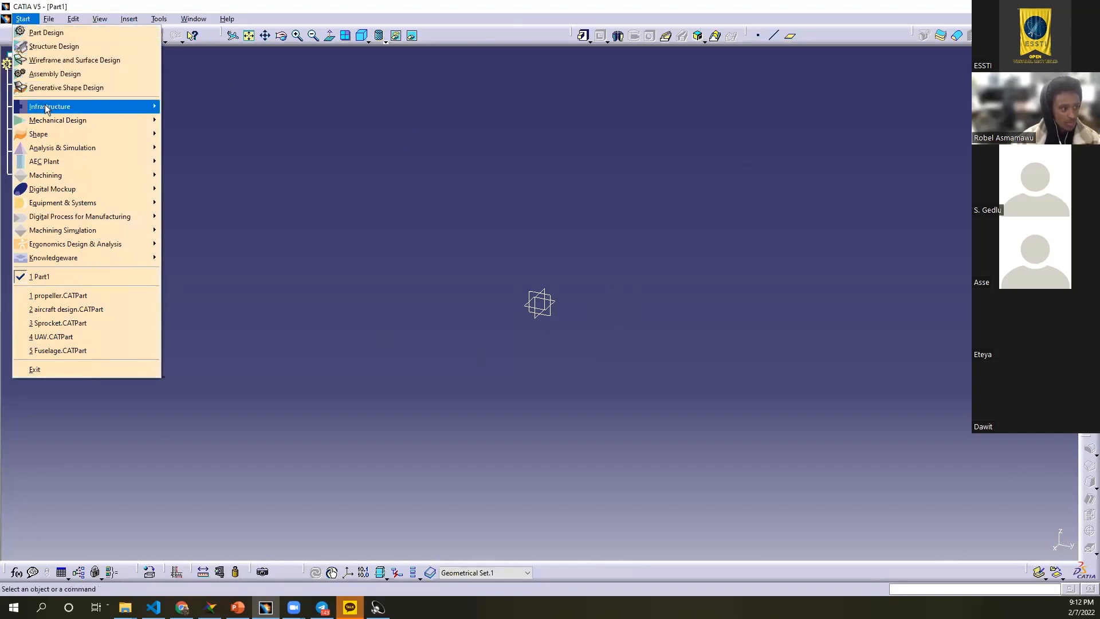
mouse_move(47, 111)
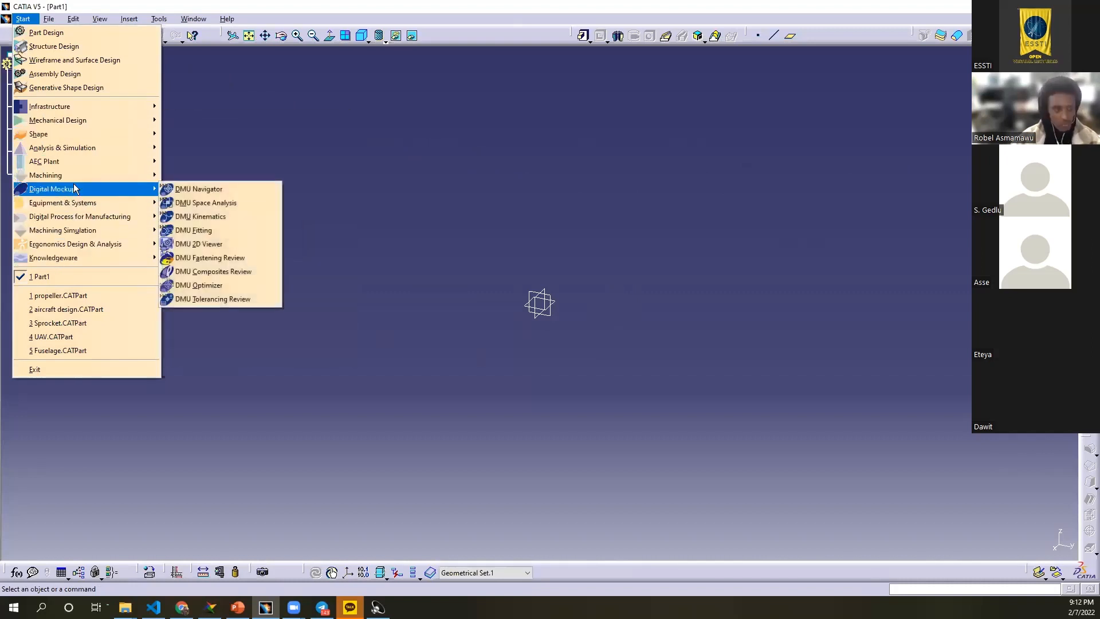
mouse_move(80, 157)
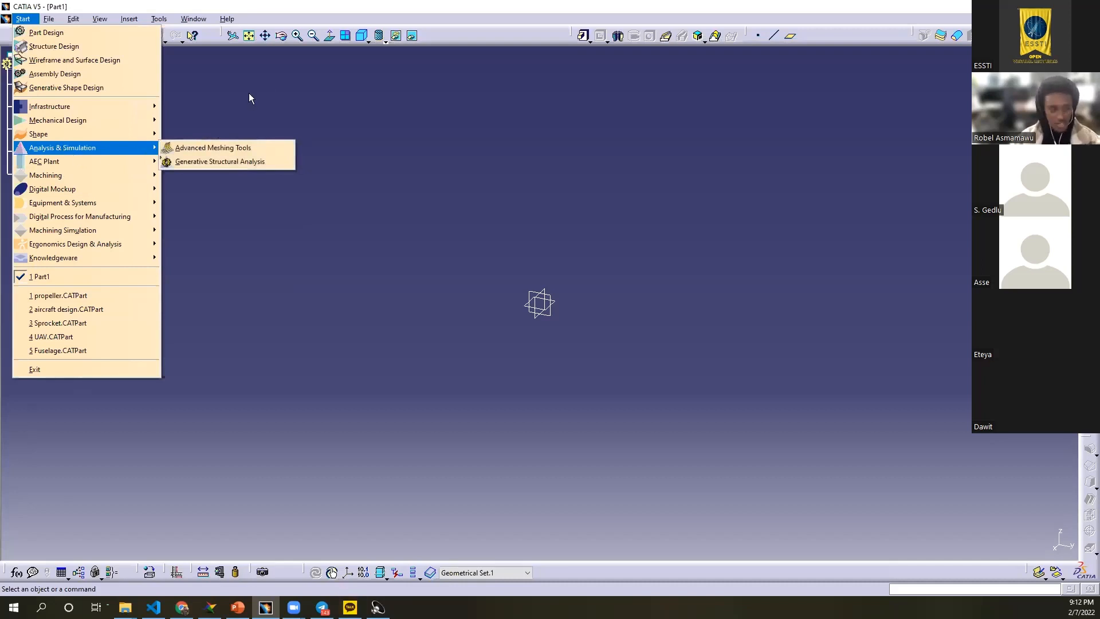
mouse_move(227, 18)
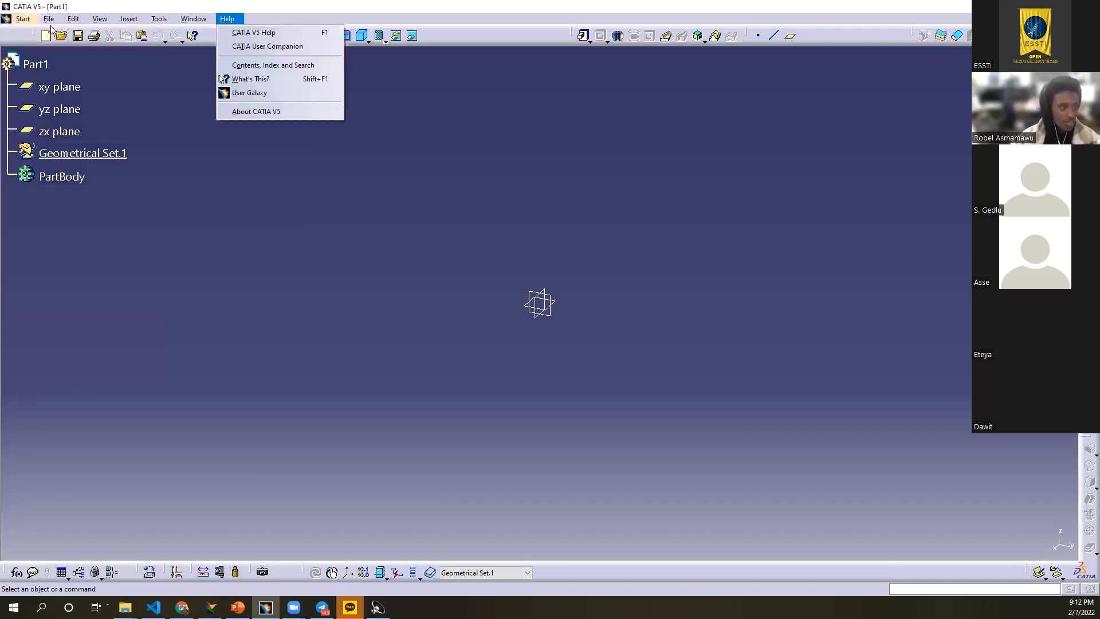
mouse_move(24, 21)
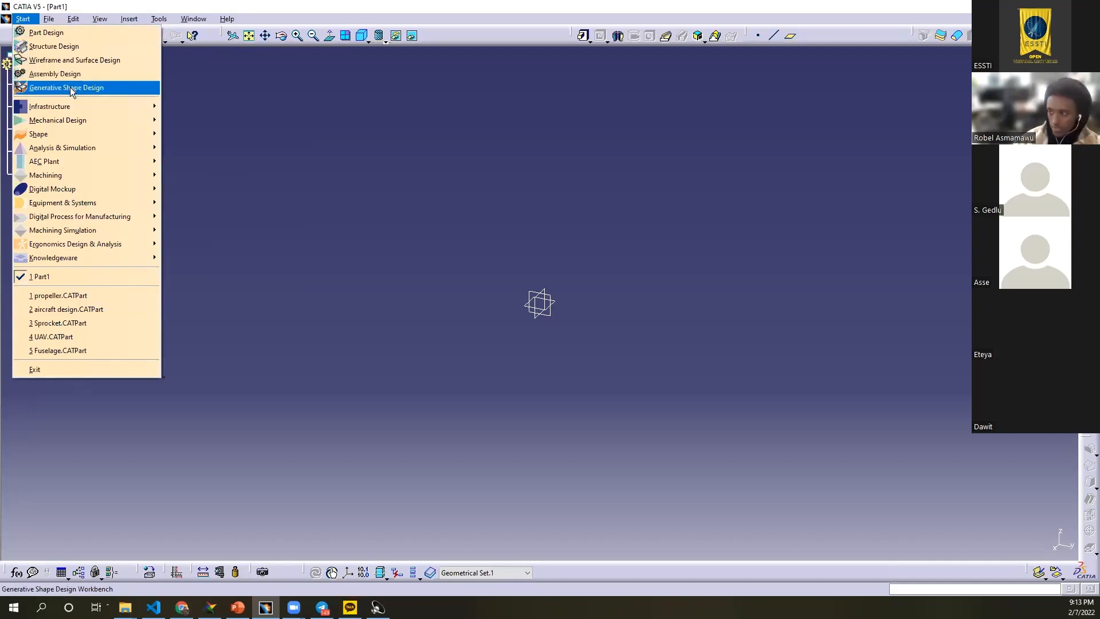
left_click(55, 37)
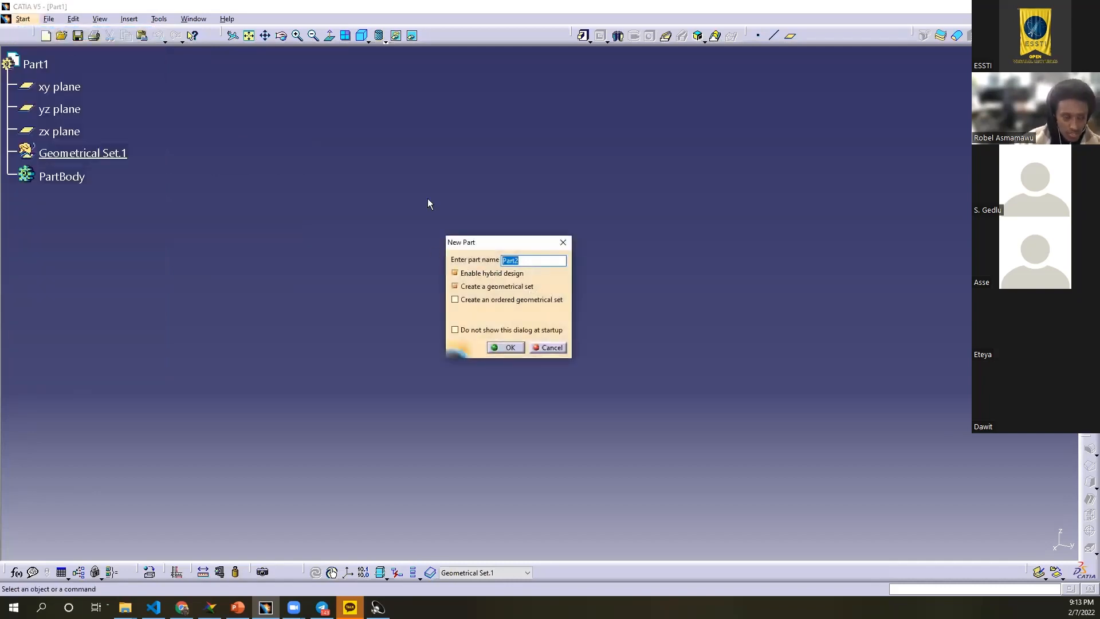
left_click(549, 347)
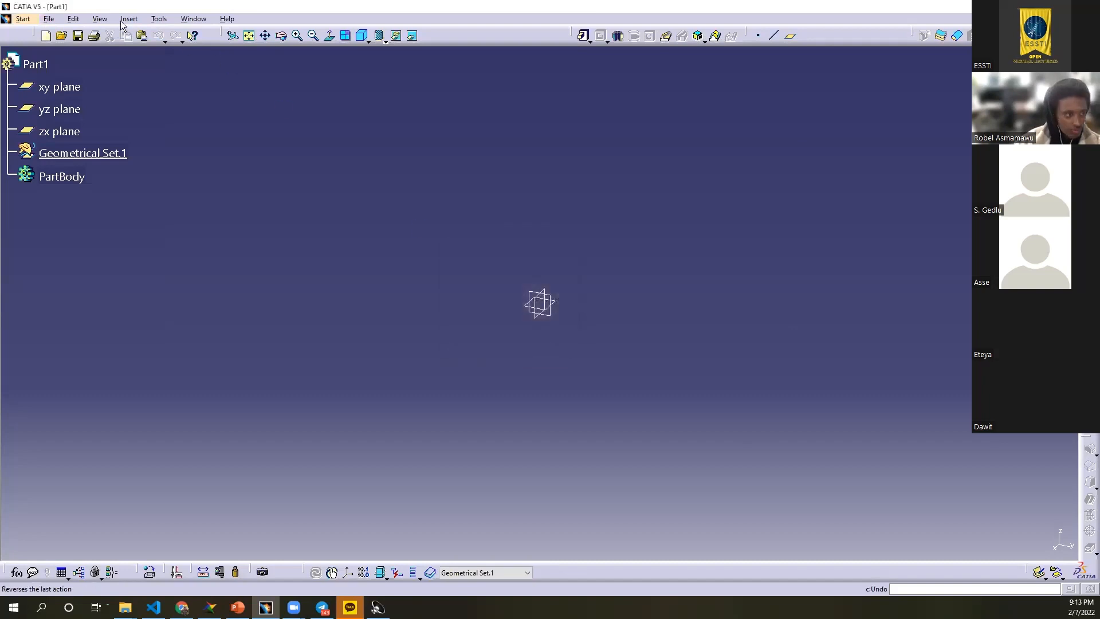
left_click(25, 20)
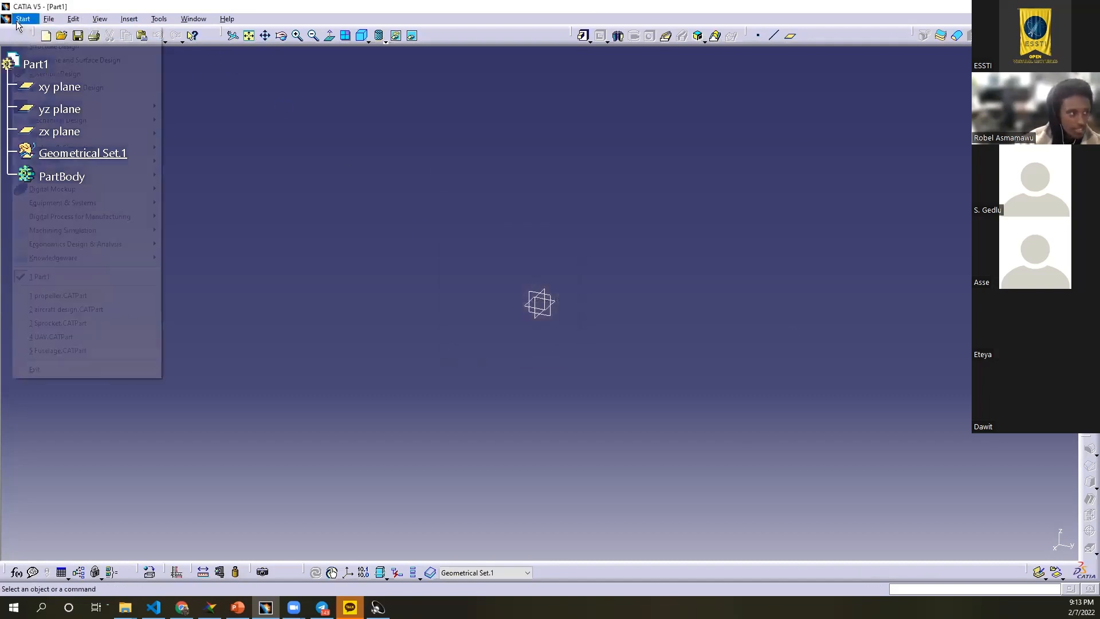
left_click(53, 46)
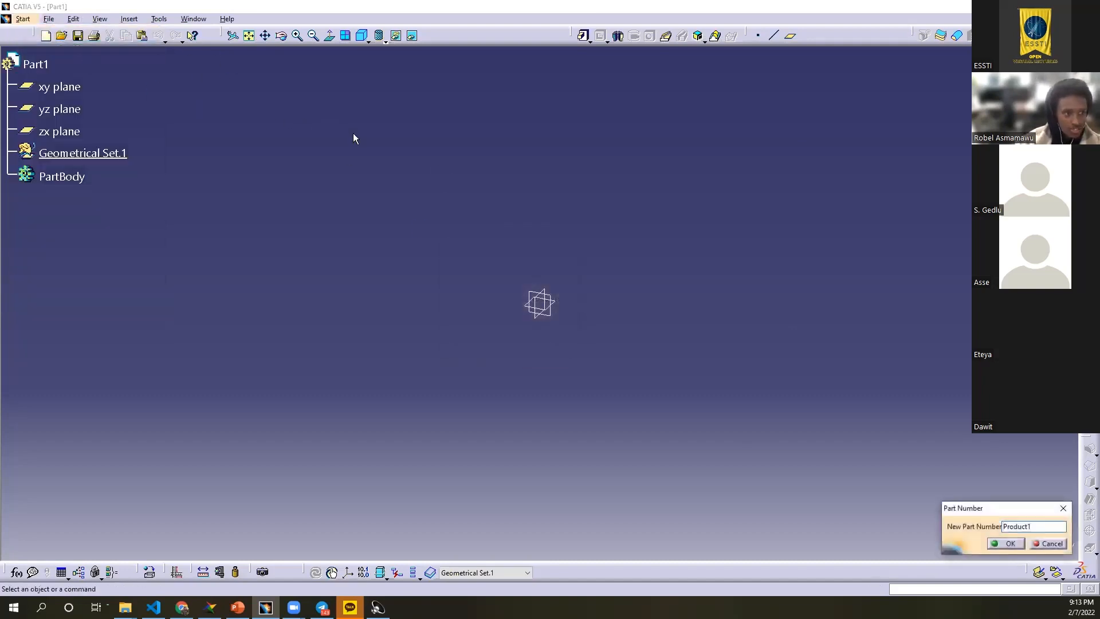
left_click(1049, 544)
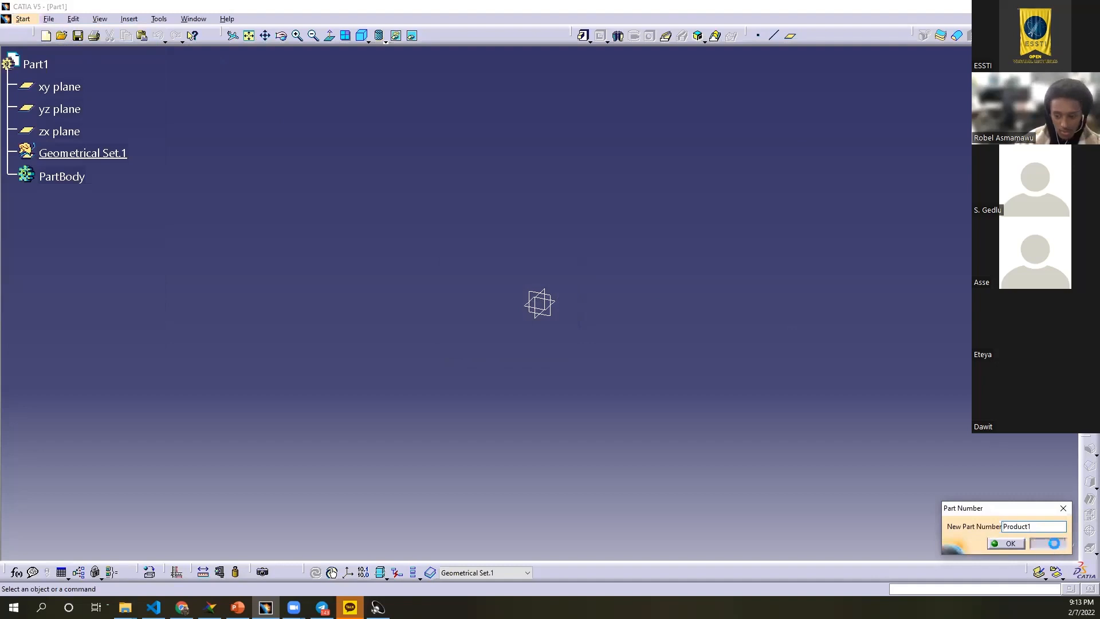
Step: Switch Part1 to the Generative Shape Design and Wireframe and Surface Design workbenches, and back to Part Design
left_click(22, 19)
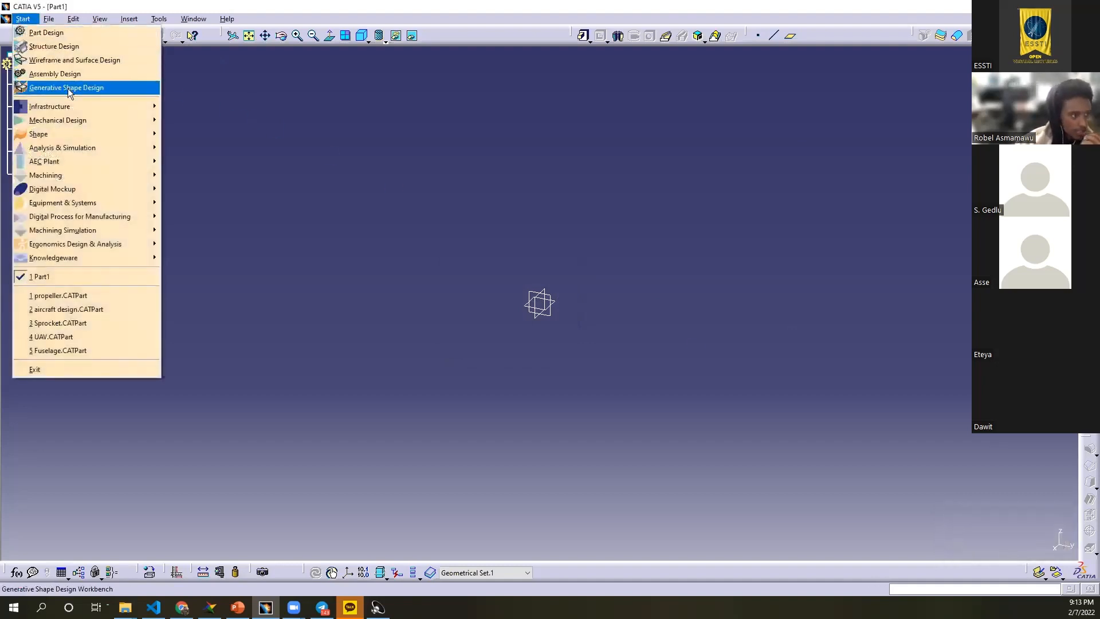
left_click(67, 88)
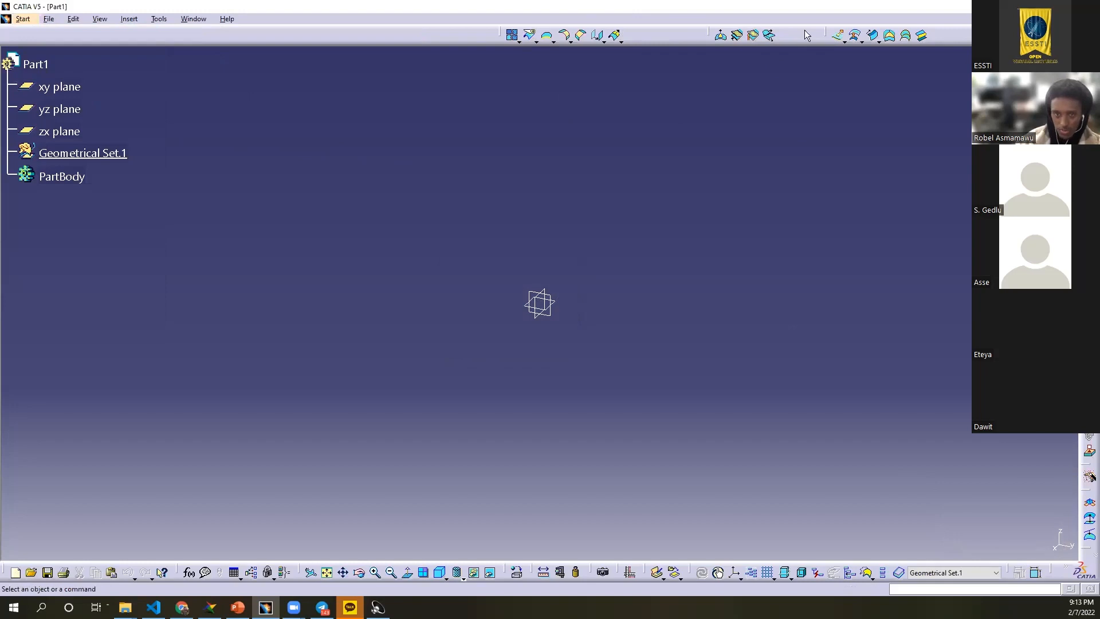
left_click(23, 19)
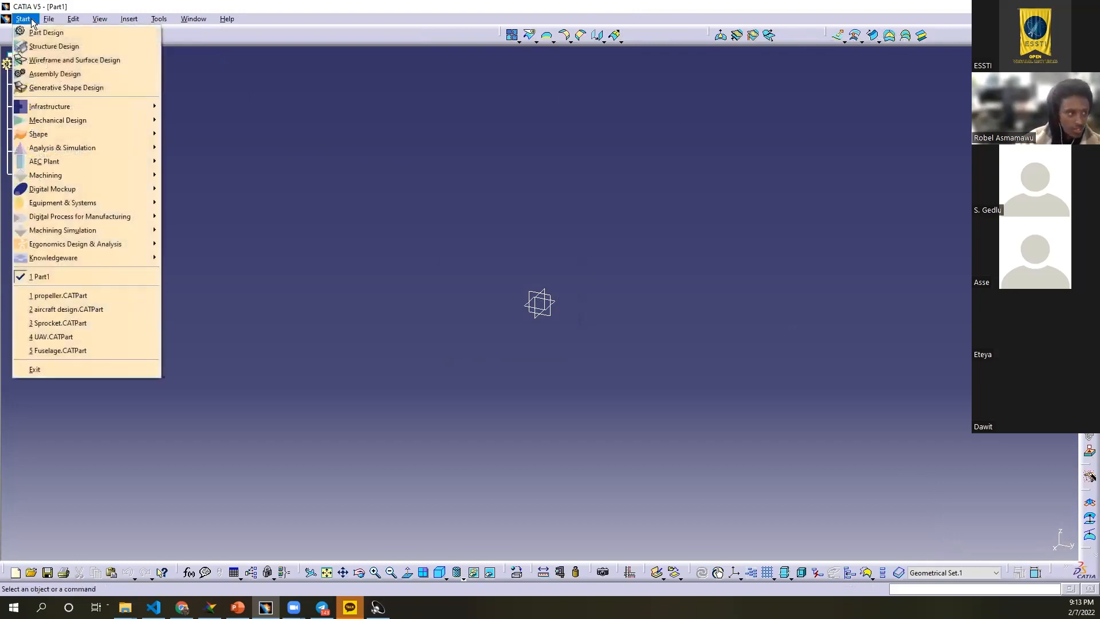
left_click(47, 60)
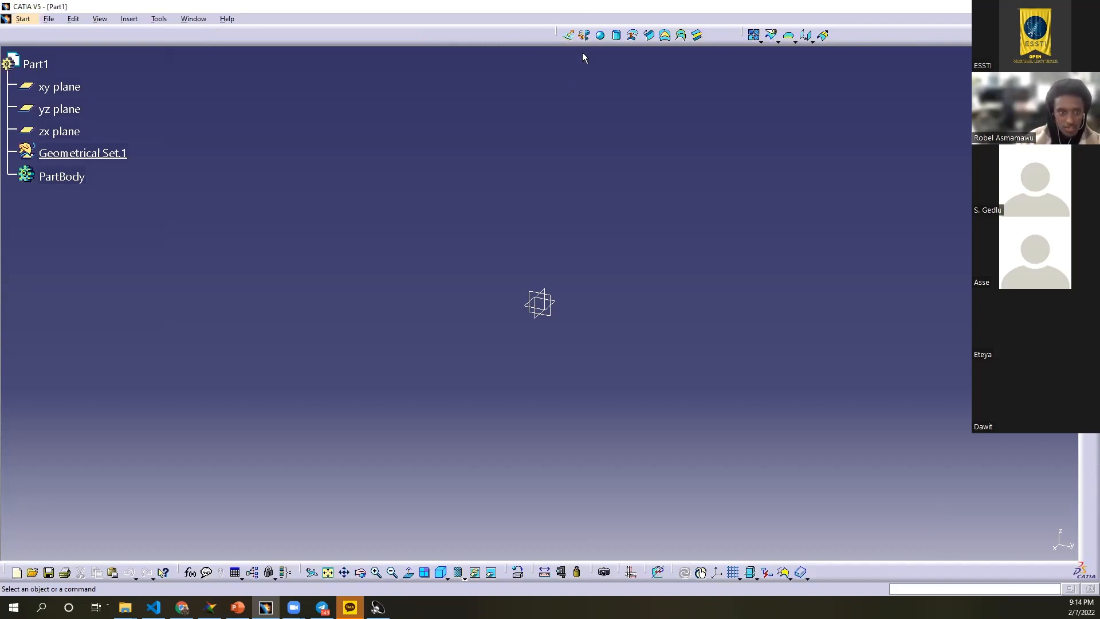
left_click(23, 19)
left_click(69, 33)
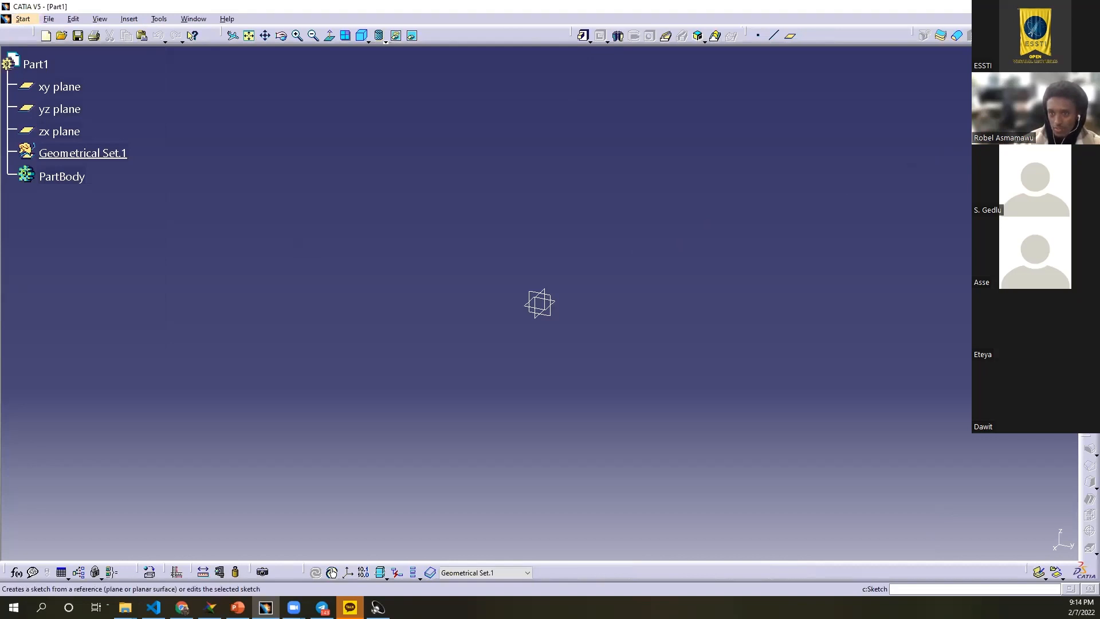
Step: Open a new sketch on the xy plane
left_click(1090, 92)
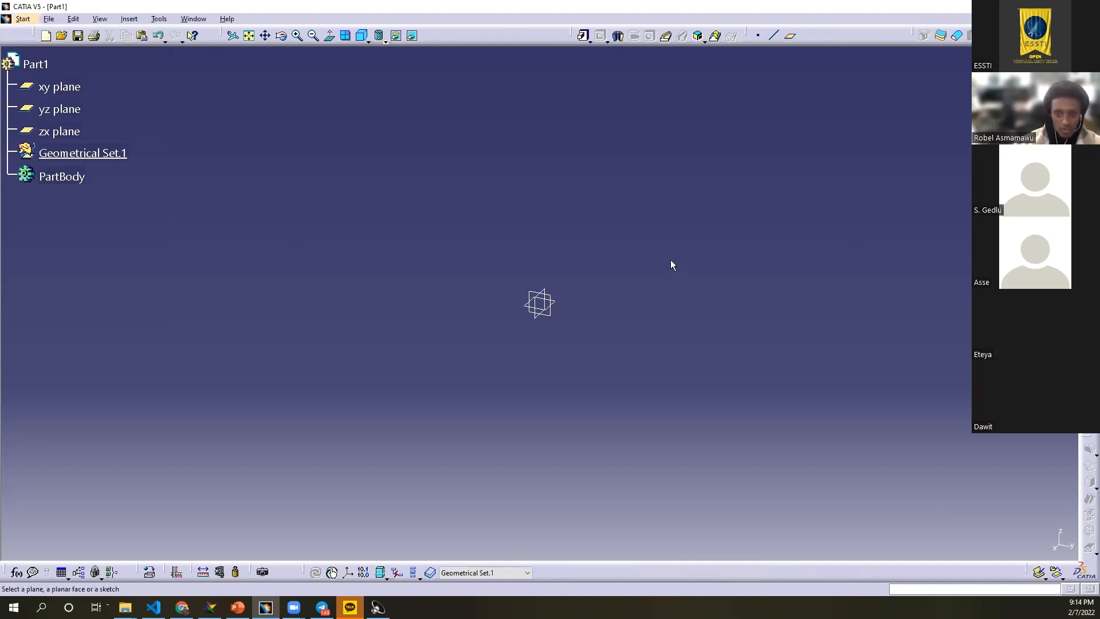
left_click(63, 87)
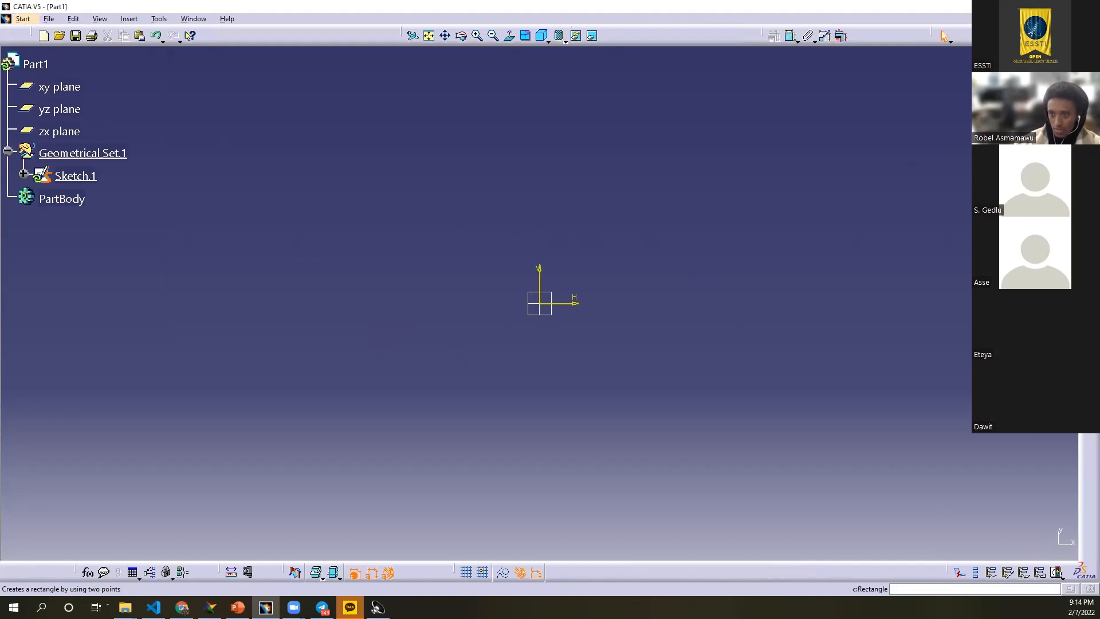
Step: Sketch a rectangle with one corner at the origin and delete it
left_click(1088, 134)
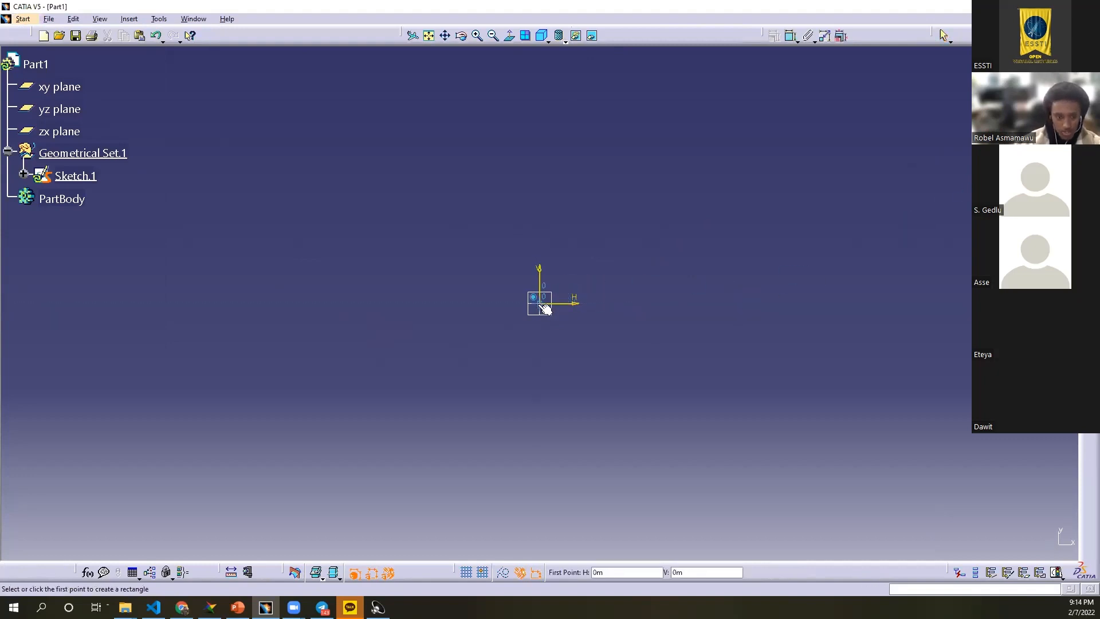
left_click(541, 305)
left_click(745, 452)
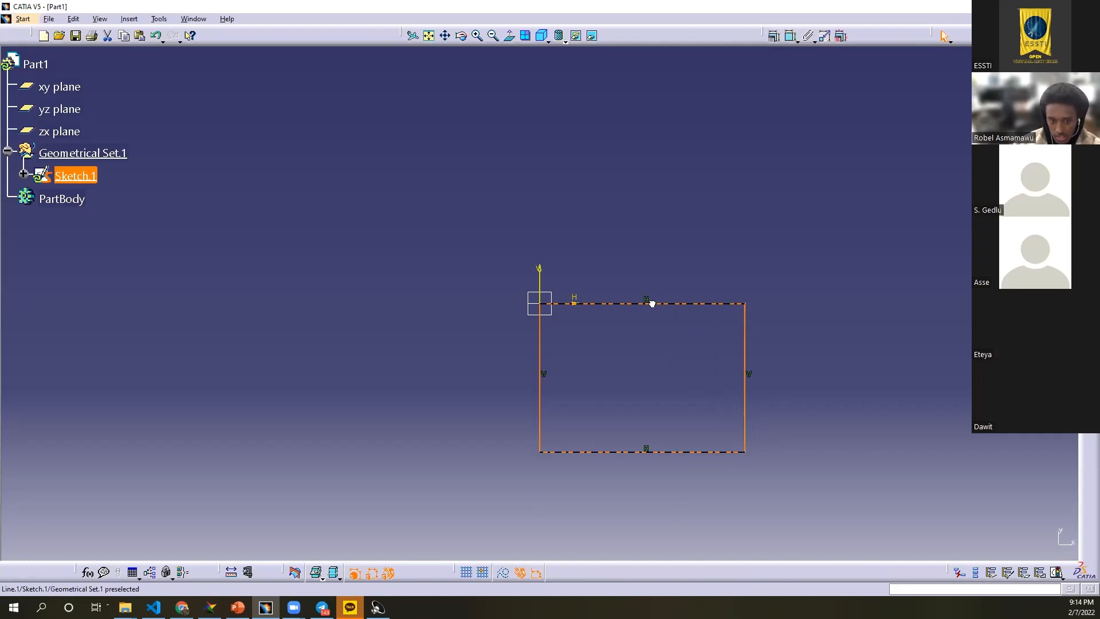
key("Delete")
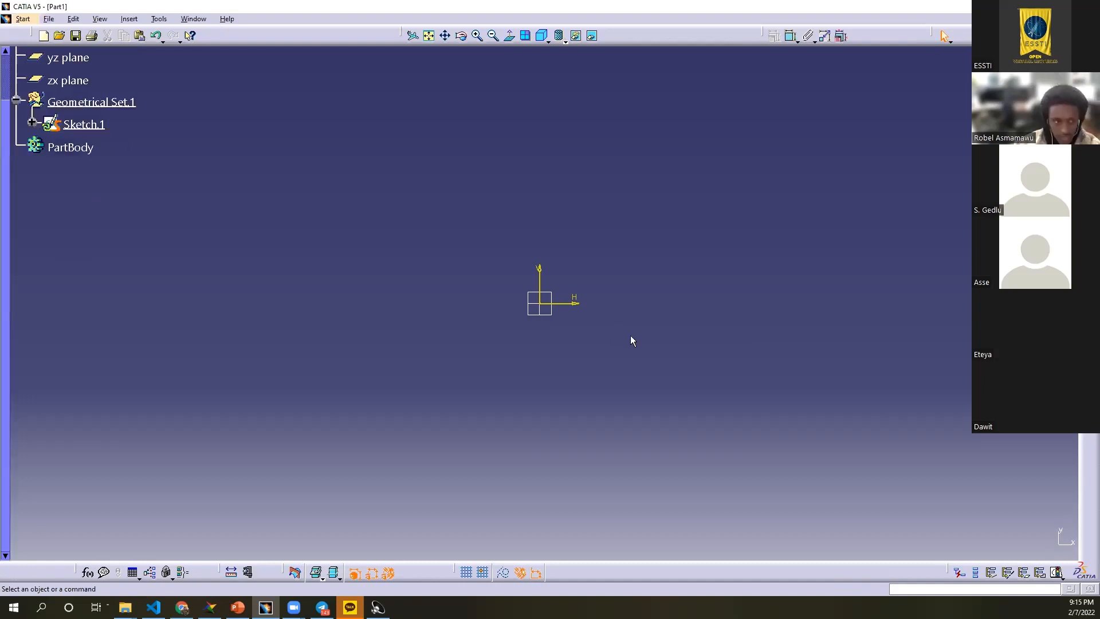
scroll(630, 336, "up", 3)
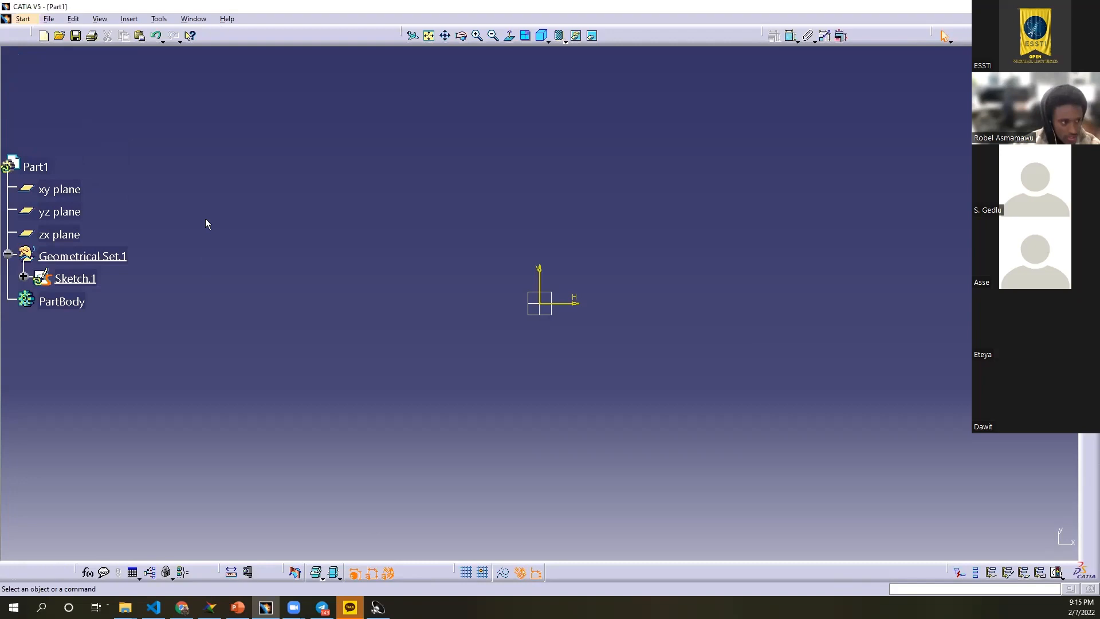
scroll(81, 209, "down", 3)
scroll(82, 212, "down", 2)
scroll(81, 212, "up", 2)
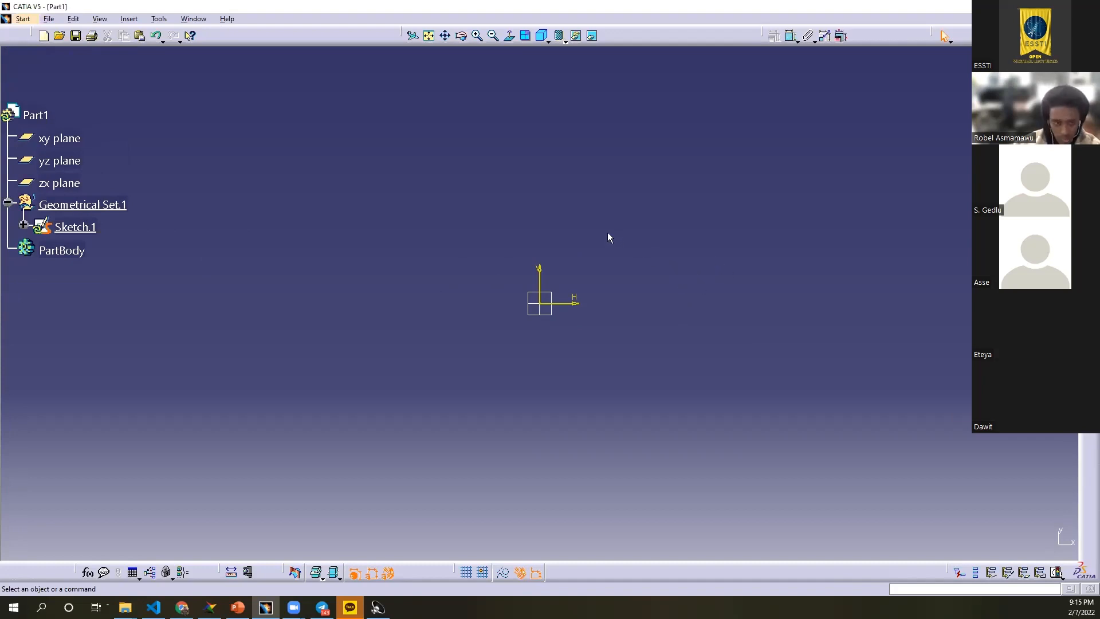
middle_click_drag(607, 238, 531, 249)
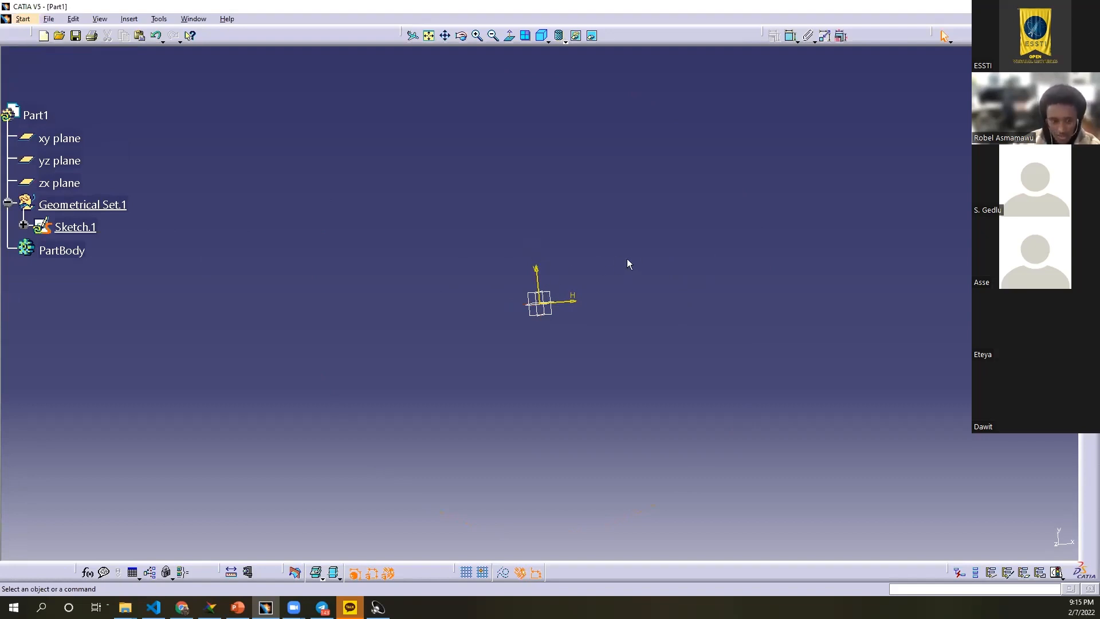
mouse_move(556, 267)
middle_mouse_down()
mouse_move(459, 312)
mouse_move(340, 294)
mouse_move(483, 311)
mouse_move(702, 302)
mouse_move(690, 312)
mouse_move(382, 327)
mouse_move(596, 317)
mouse_move(695, 296)
mouse_move(625, 291)
middle_mouse_up()
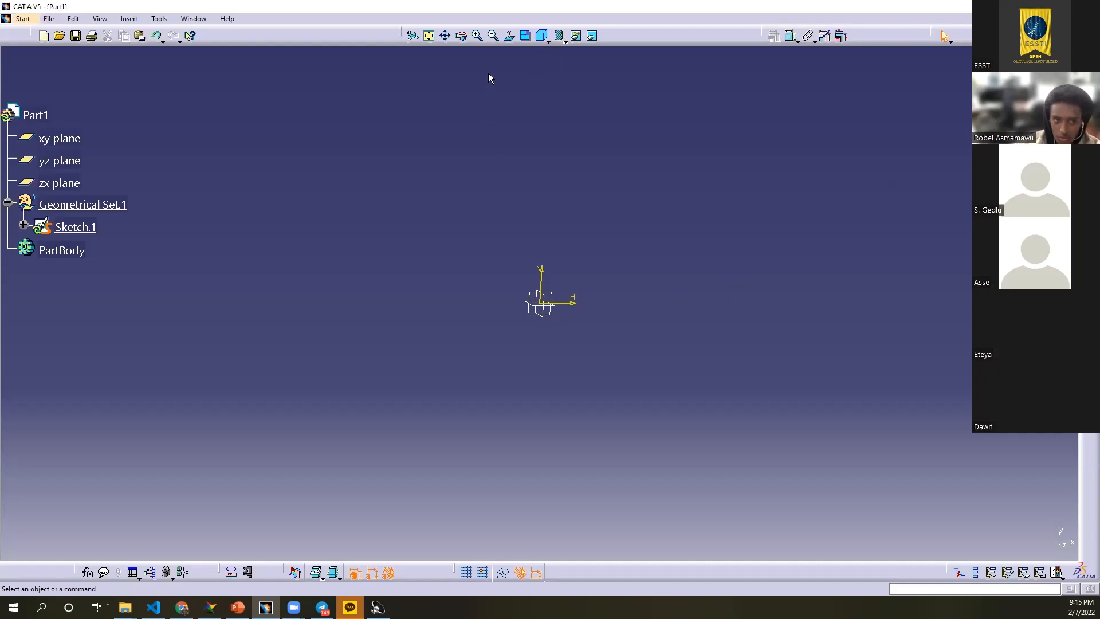
Step: Sketch a rectangle about 0.129 m wide and 0.085 m high with its lower-left corner at the origin
left_click(509, 36)
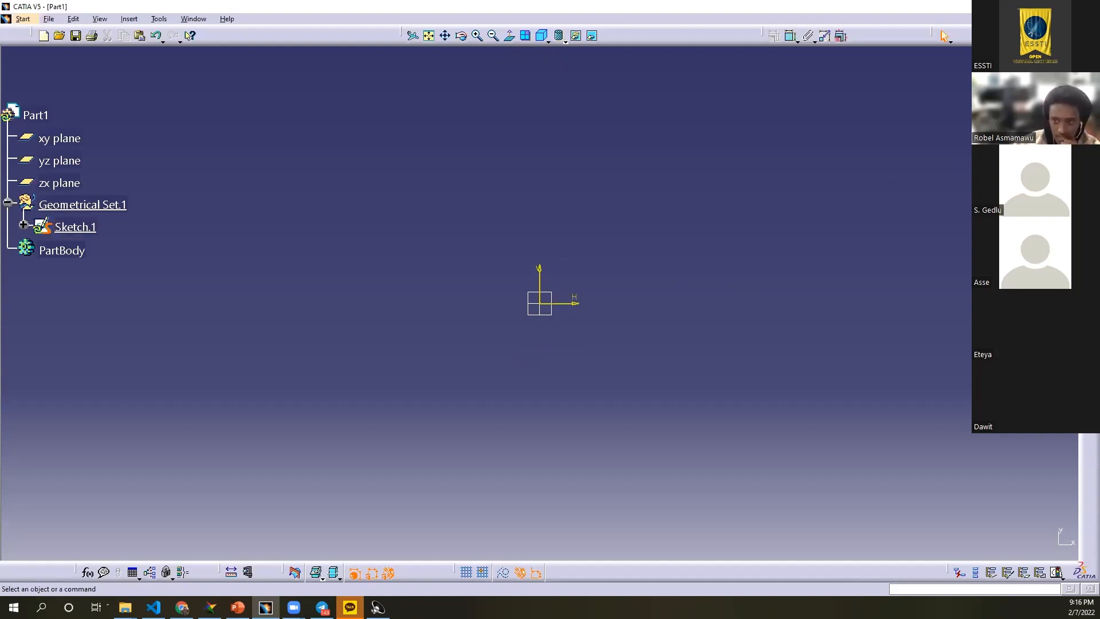
left_click(1088, 123)
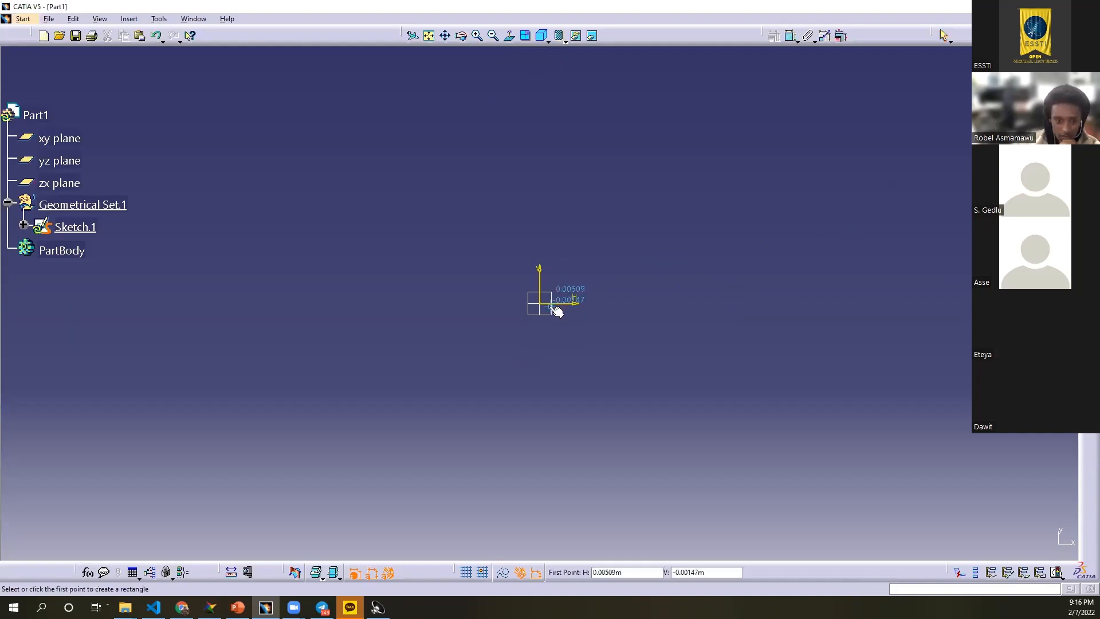
left_click(539, 303)
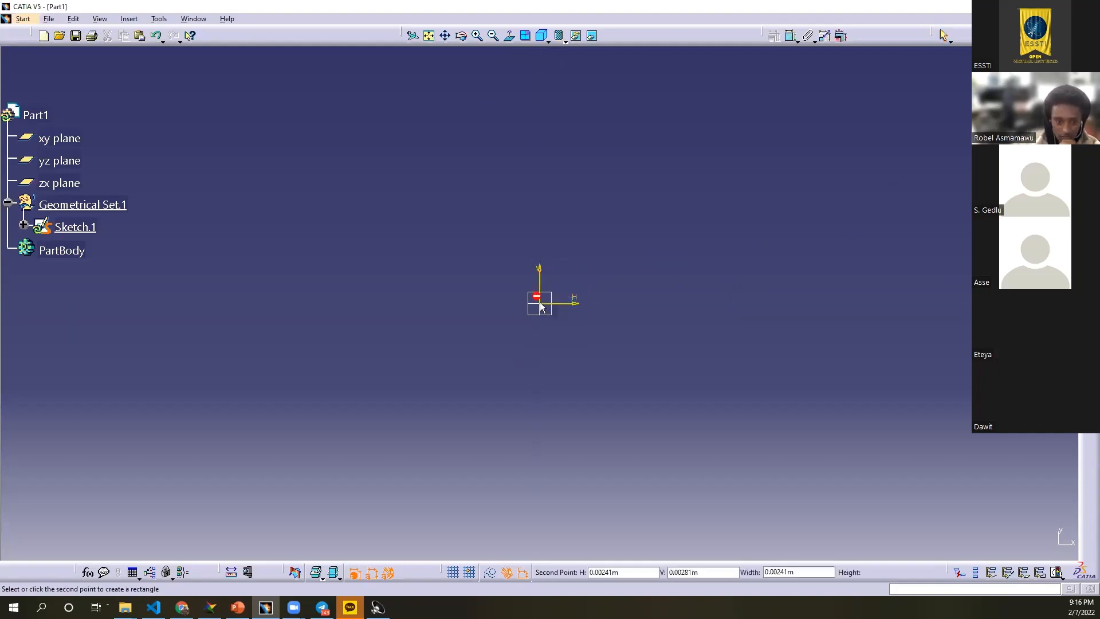
left_click(816, 122)
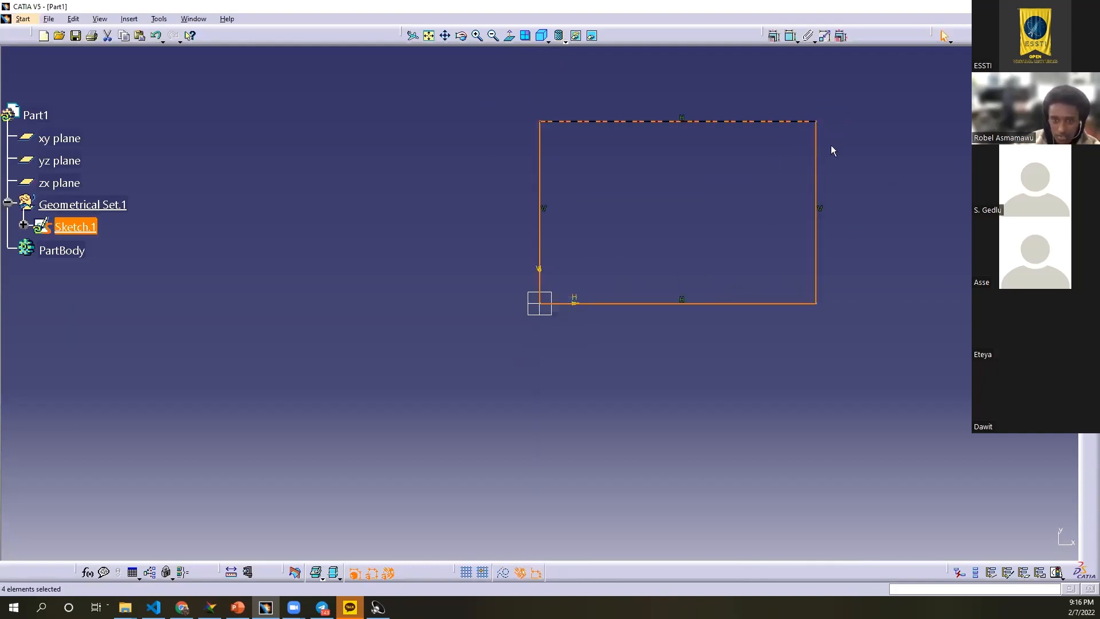
left_click(848, 195)
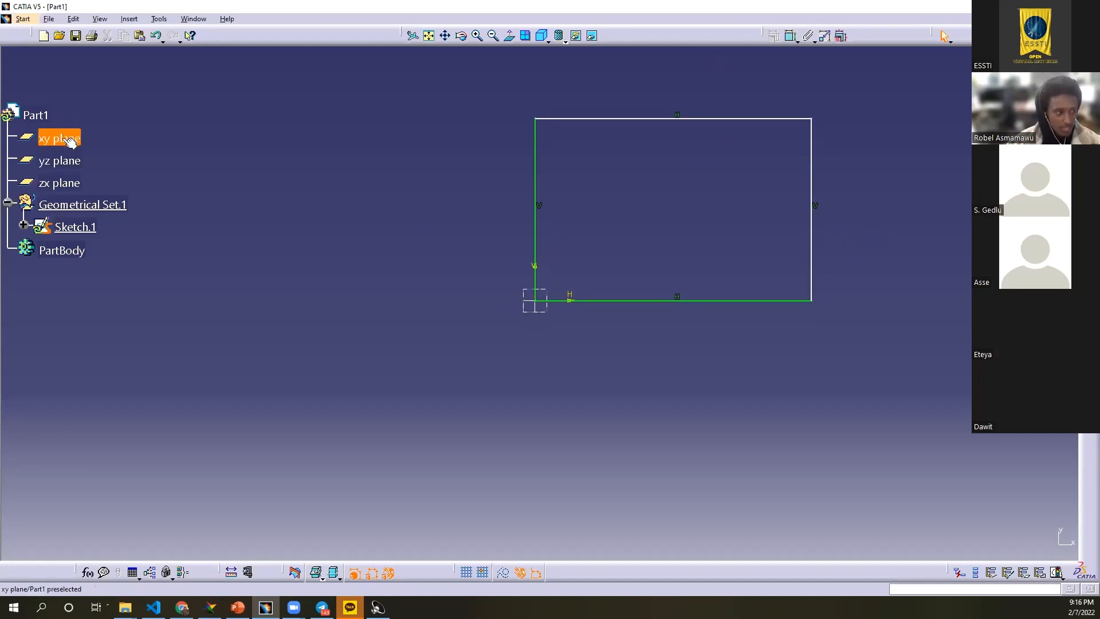
left_click(69, 181)
left_click(307, 196)
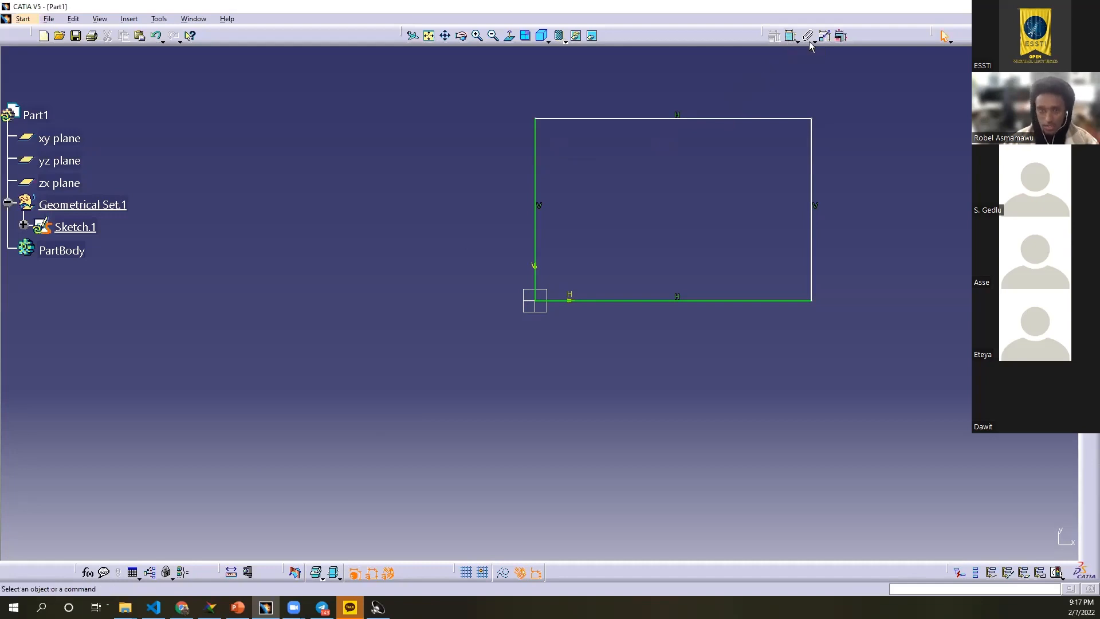
Step: Dimension the rectangle's width along its upper edge and the height between its two horizontal edges
left_click(791, 36)
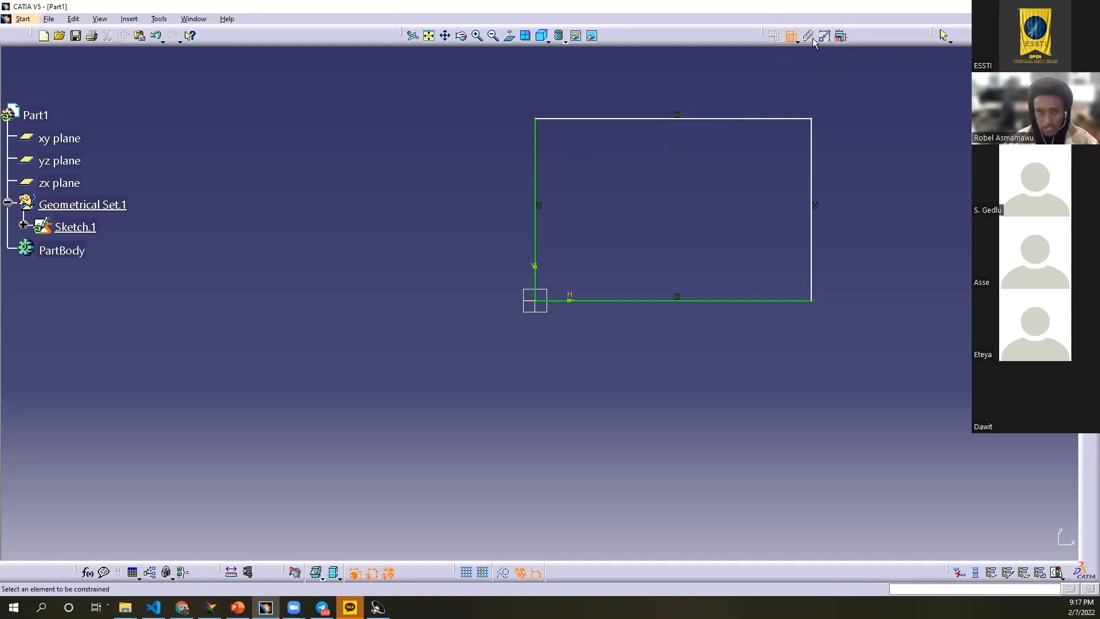
left_click(706, 118)
left_click(688, 86)
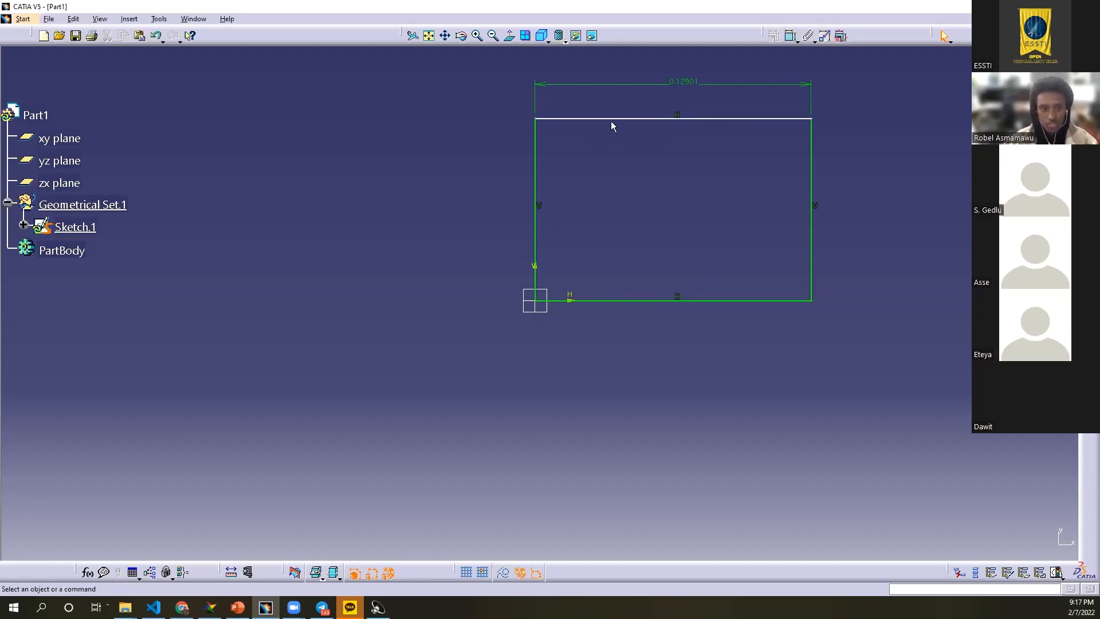
left_click(791, 36)
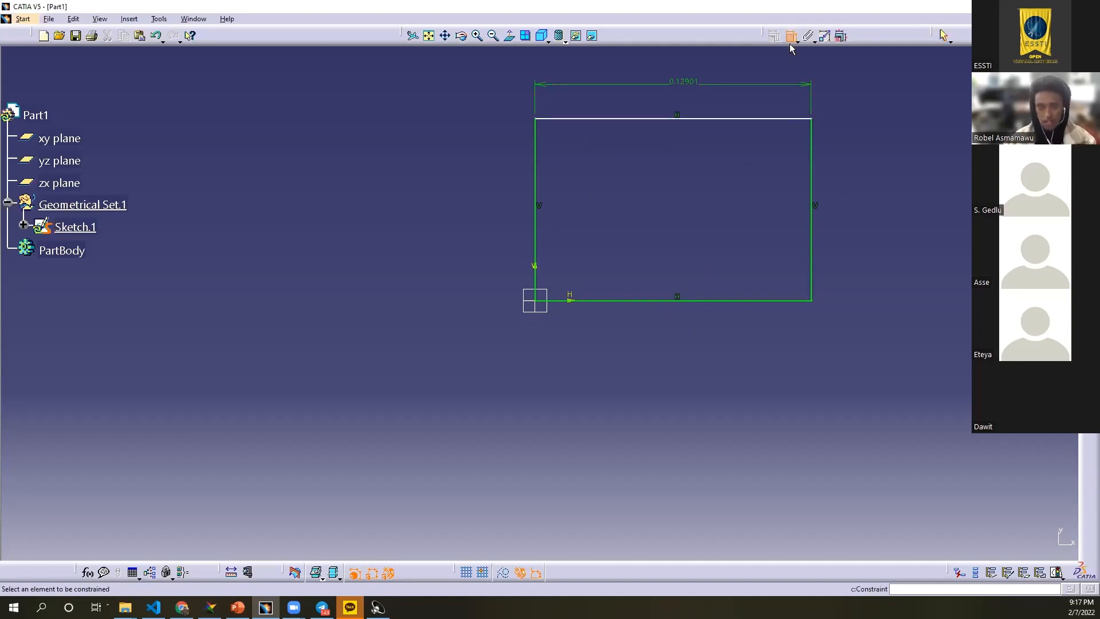
left_click(698, 120)
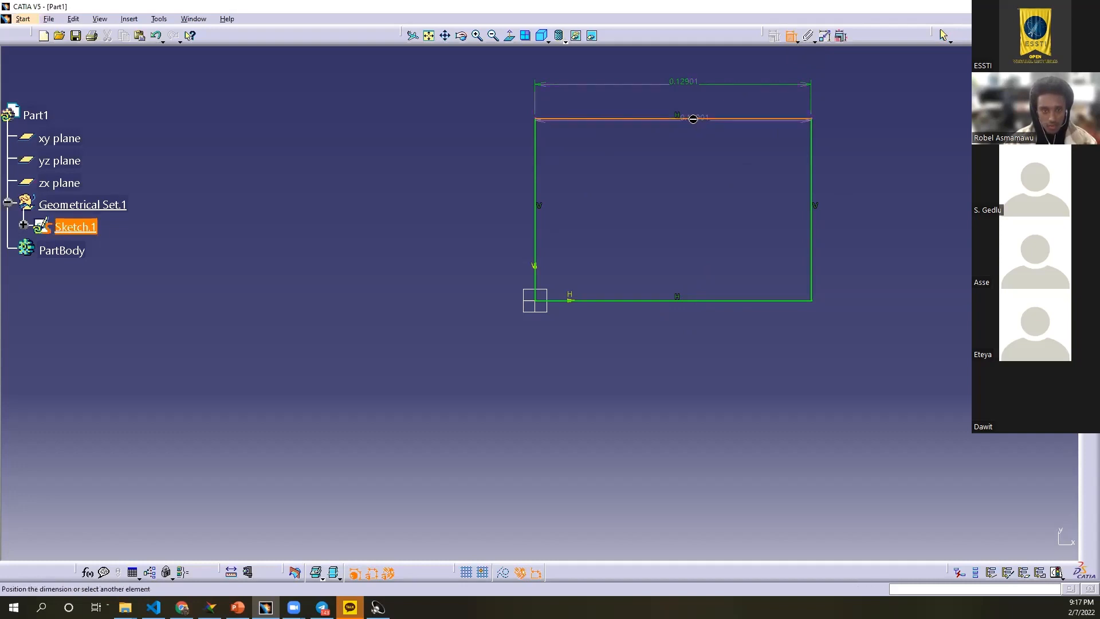
left_click(733, 300)
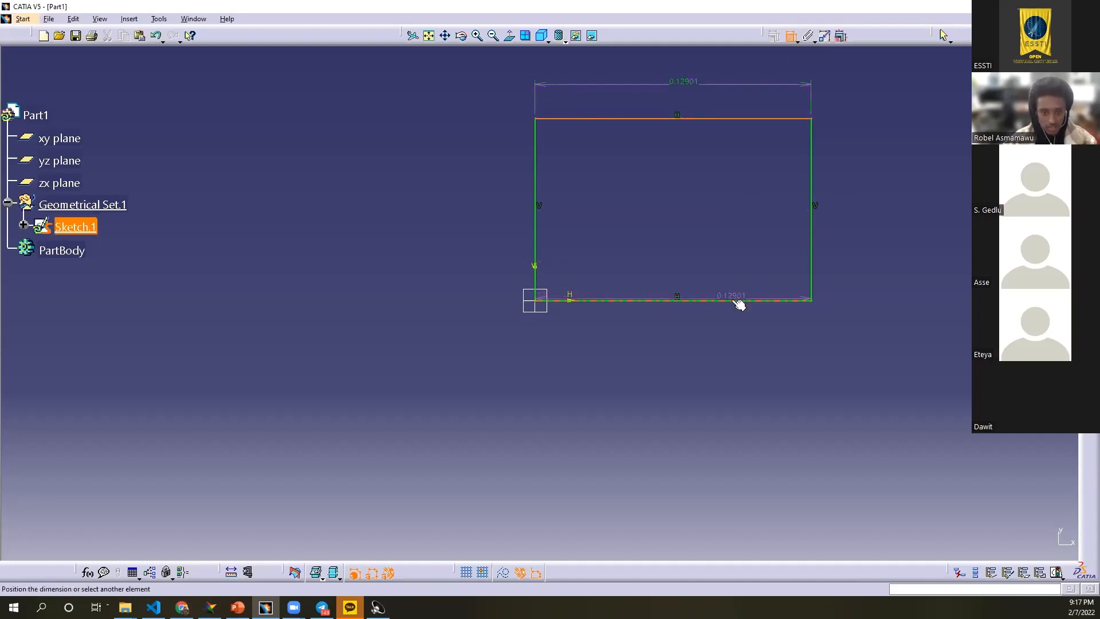
left_click(885, 215)
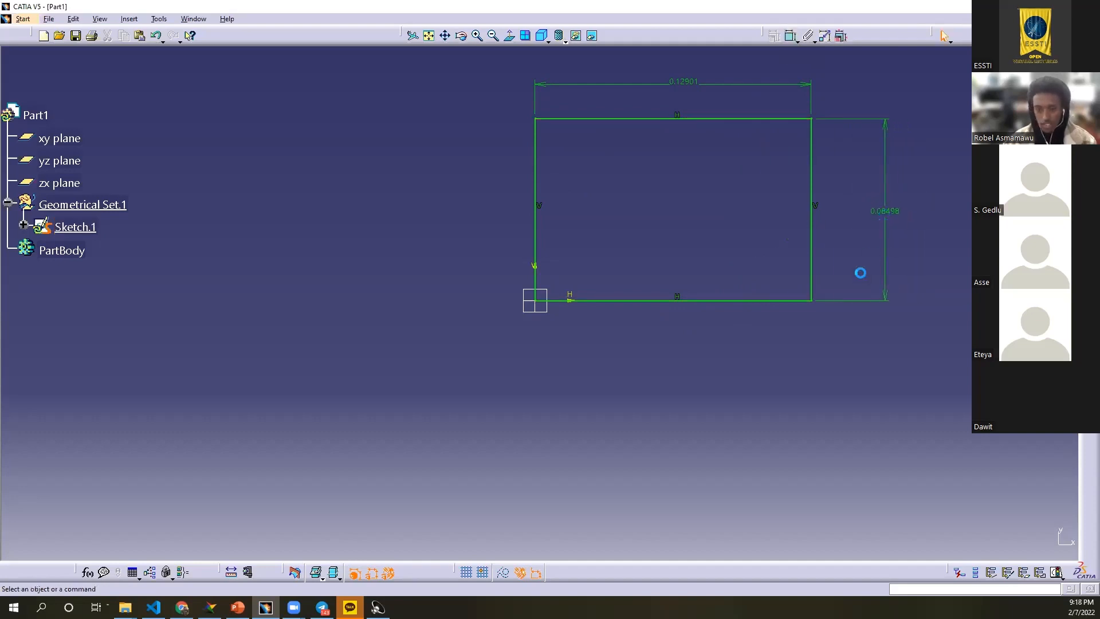
Step: Set the rectangle's height to 1.5 m
middle_click_drag(781, 206, 778, 248, "ctrl")
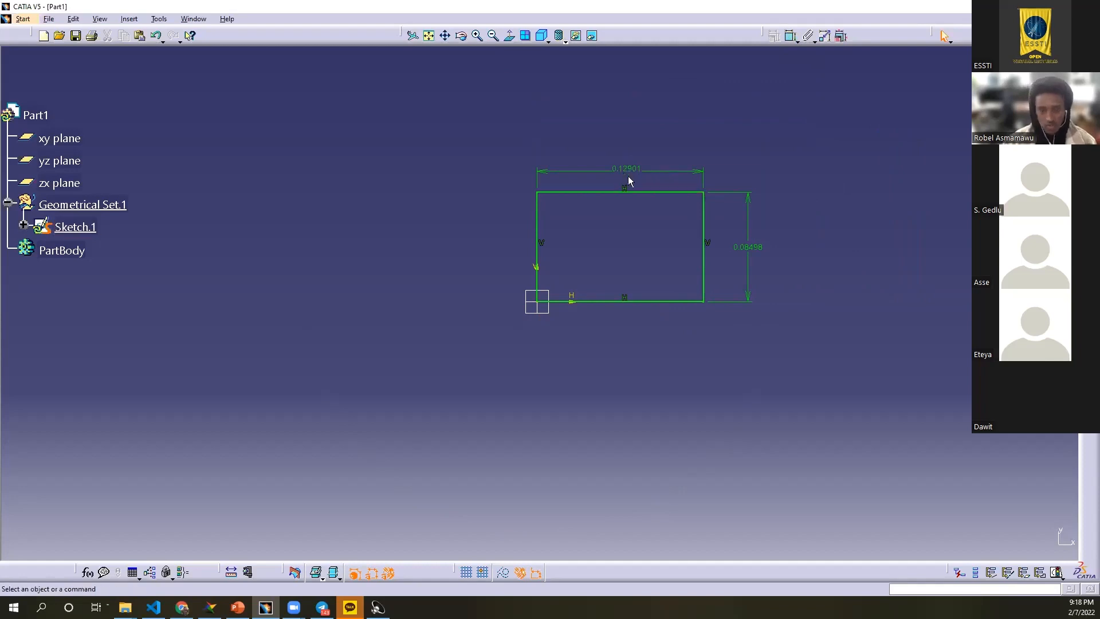
double_click(762, 249)
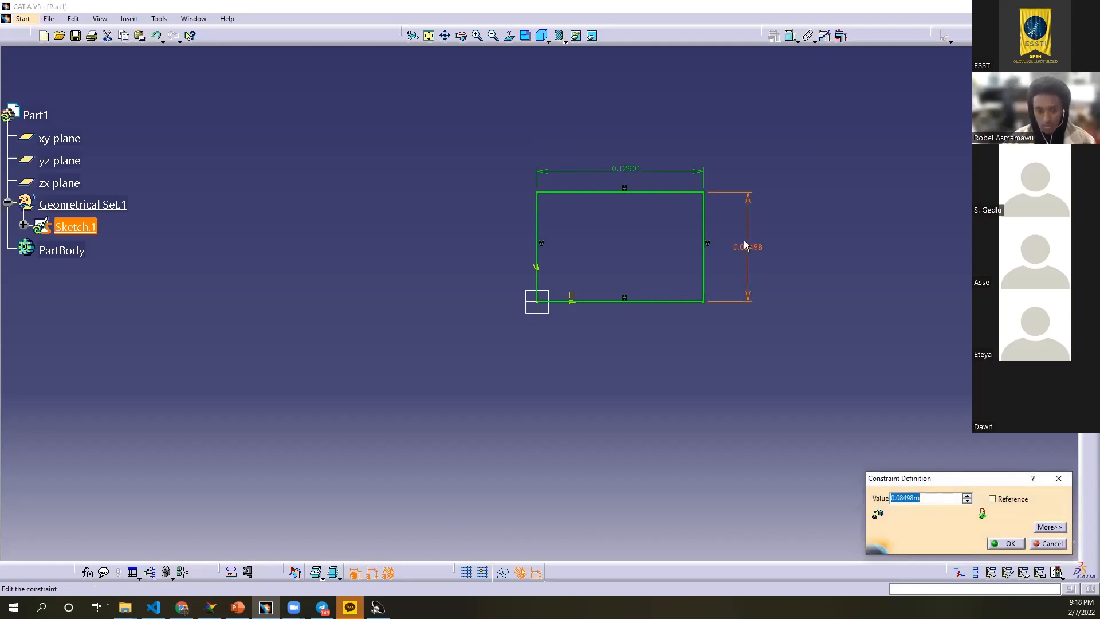
type("1.")
key("Return")
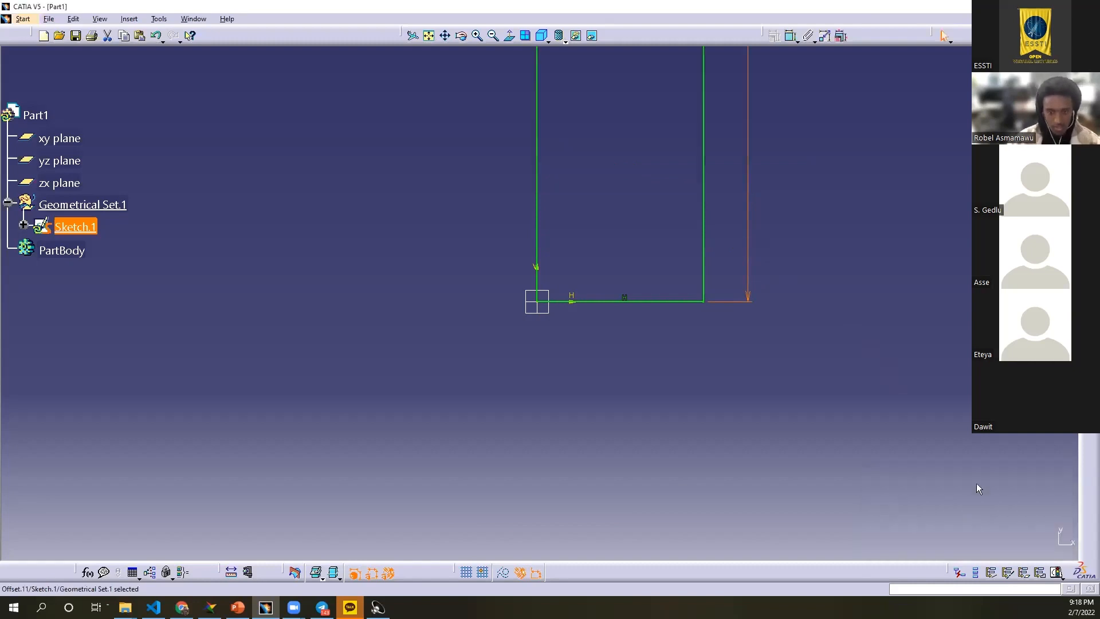
Step: Set the rectangle's width to 1.2 m
middle_click_drag(798, 274, 796, 351)
middle_click_drag(700, 223, 749, 403)
mouse_move(633, 294)
middle_mouse_down()
mouse_move(638, 283)
mouse_move(640, 324)
middle_mouse_up()
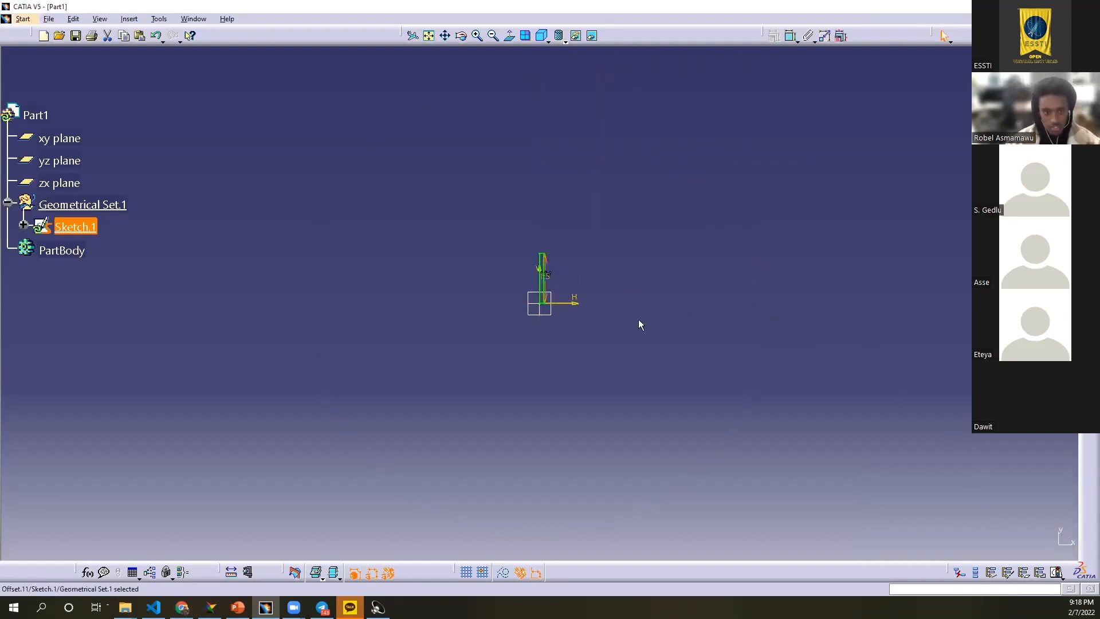
mouse_move(594, 276)
middle_mouse_down()
mouse_move(596, 287)
mouse_move(624, 132)
mouse_move(627, 179)
middle_mouse_up()
mouse_move(487, 195)
middle_mouse_down()
mouse_move(492, 156)
mouse_move(525, 294)
middle_mouse_up()
middle_click_drag(700, 236, 696, 268)
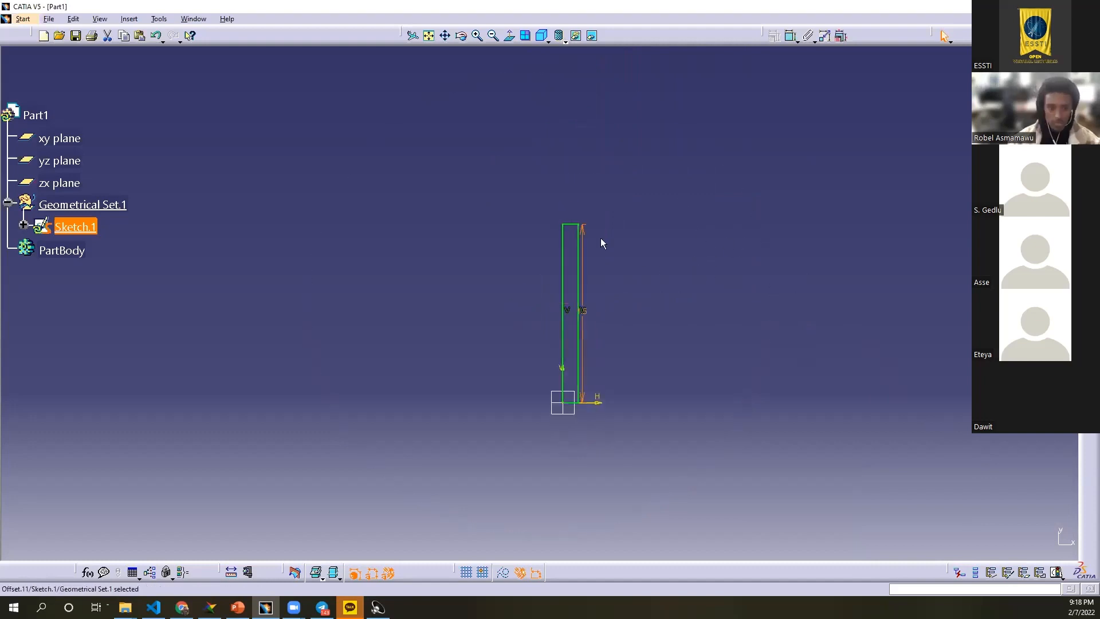
middle_click_drag(591, 301, 590, 281)
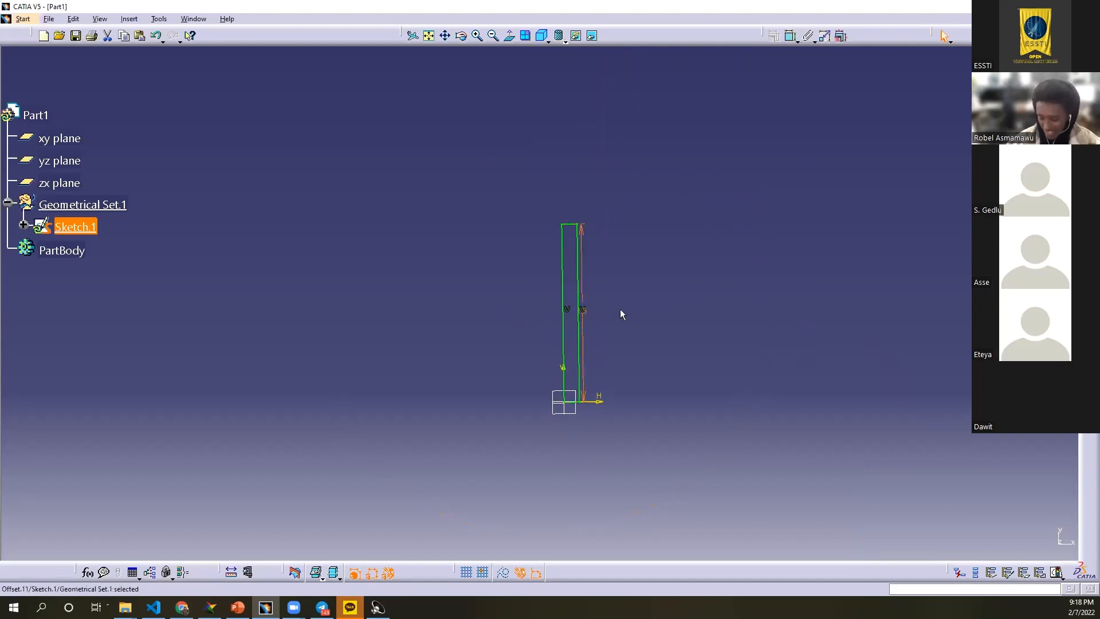
mouse_move(621, 312)
middle_mouse_down()
mouse_move(648, 211)
mouse_move(628, 329)
mouse_move(639, 249)
mouse_move(636, 309)
middle_mouse_up()
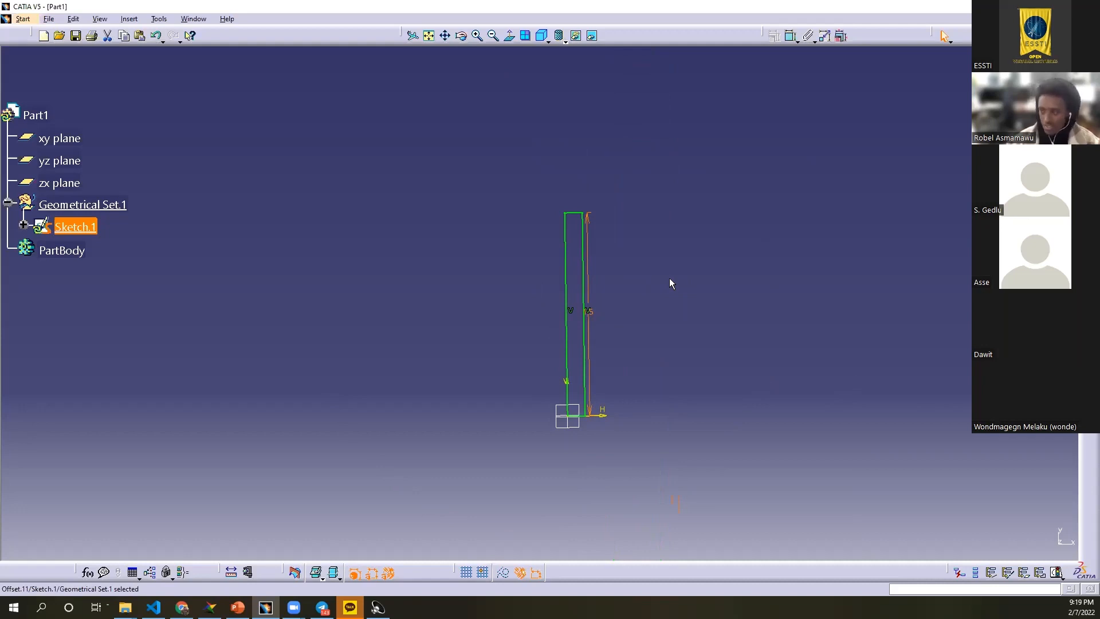
middle_click_drag(582, 304, 614, 208, "ctrl")
middle_click_drag(721, 297, 714, 434)
double_click(628, 201)
type("1.2")
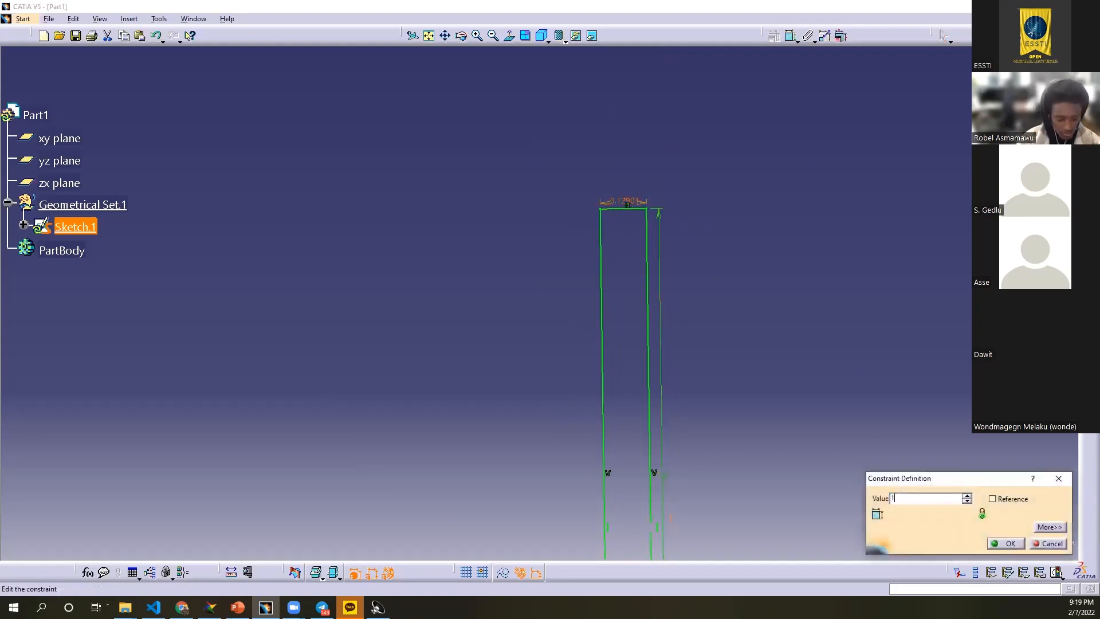
key("Return")
middle_click_drag(859, 263, 868, 386)
mouse_move(710, 396)
middle_mouse_down()
mouse_move(699, 314)
mouse_move(722, 222)
mouse_move(634, 410)
mouse_move(623, 373)
middle_mouse_up()
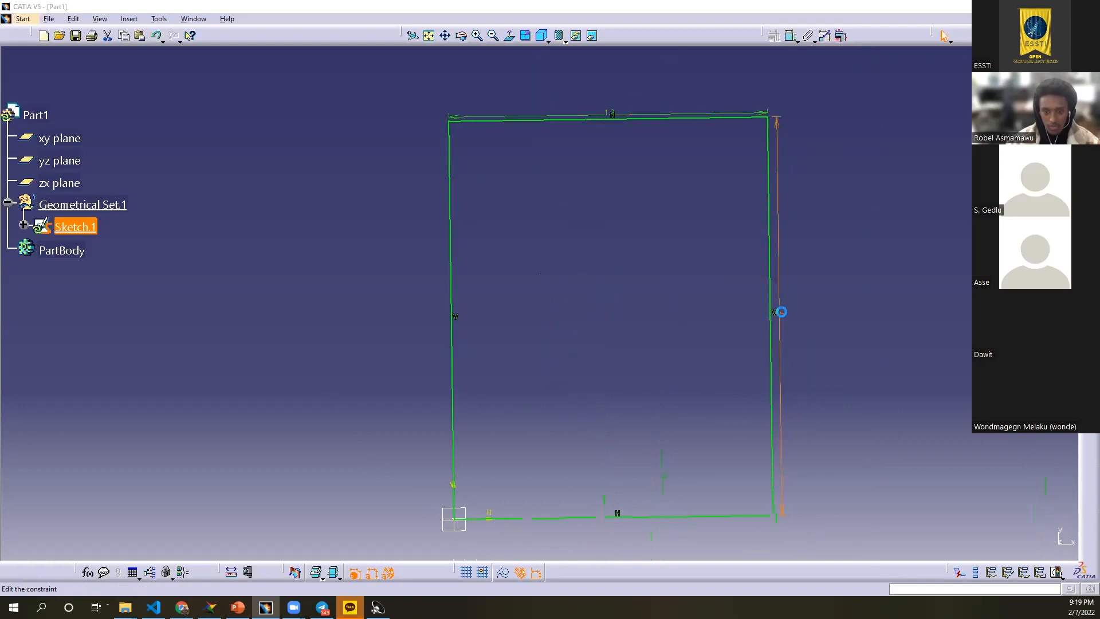
Step: Check the height constraint's value and unit without changing it, and open the Parameters and Measure settings in the program options
double_click(782, 311)
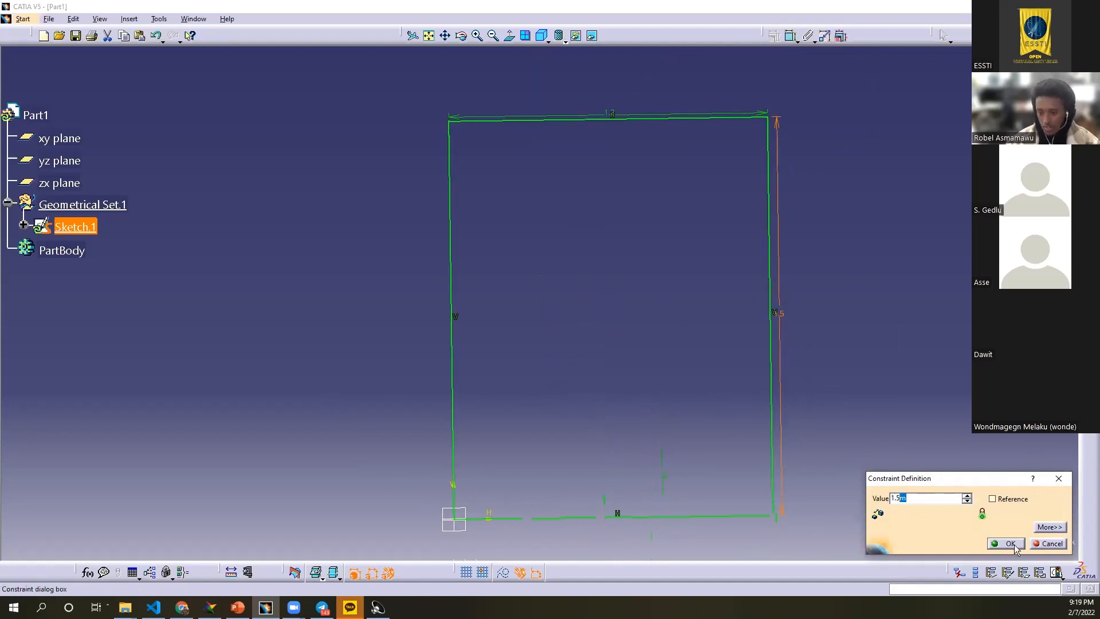
left_click(1038, 543)
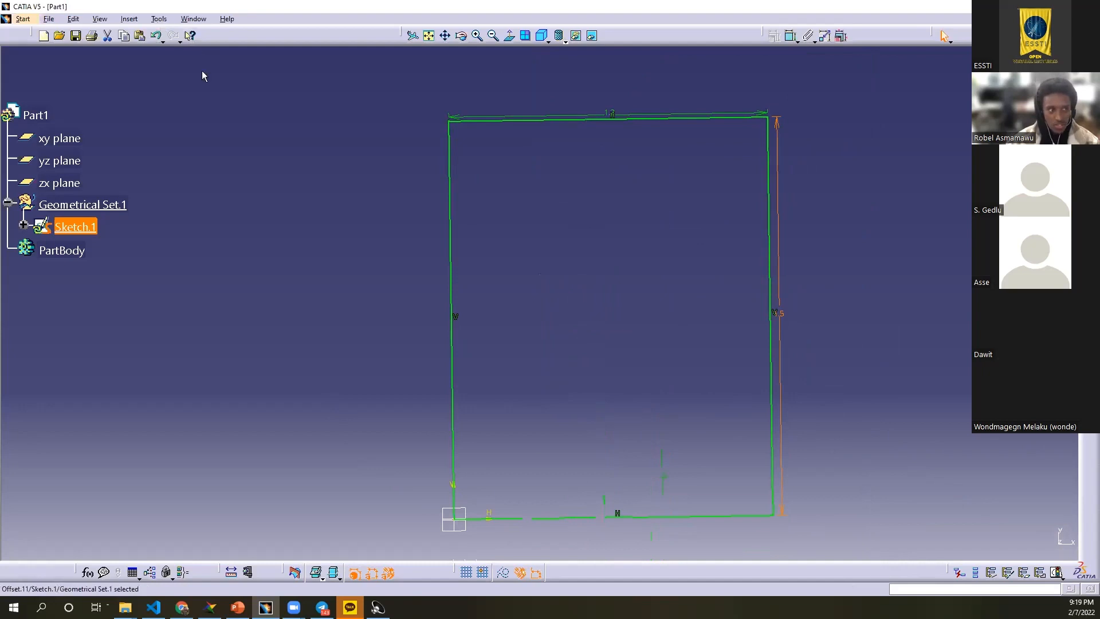
left_click(155, 20)
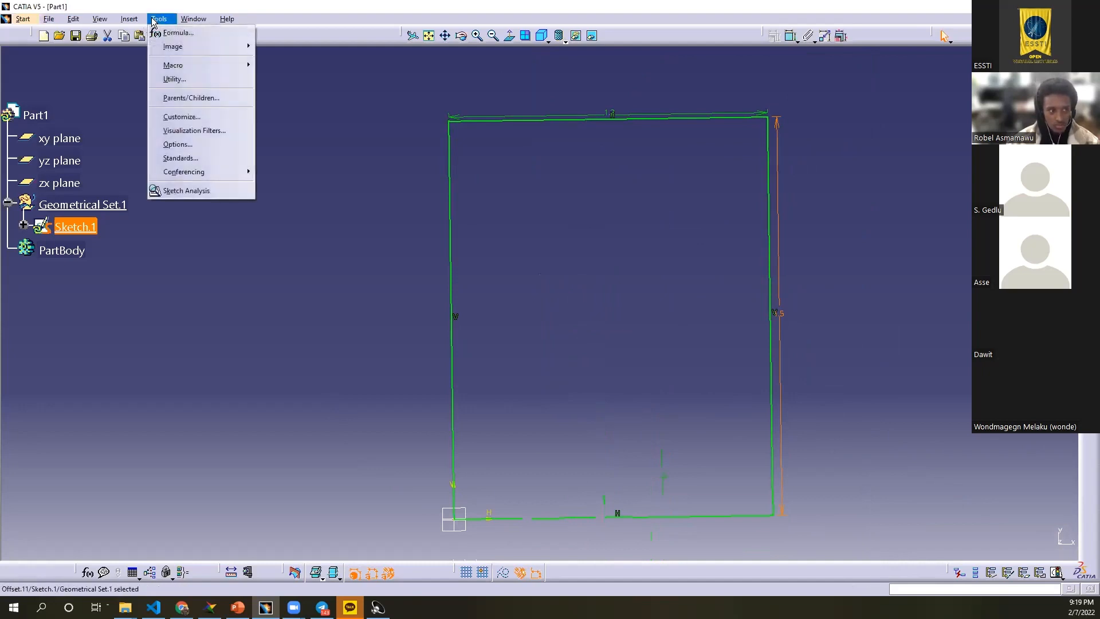
left_click(172, 144)
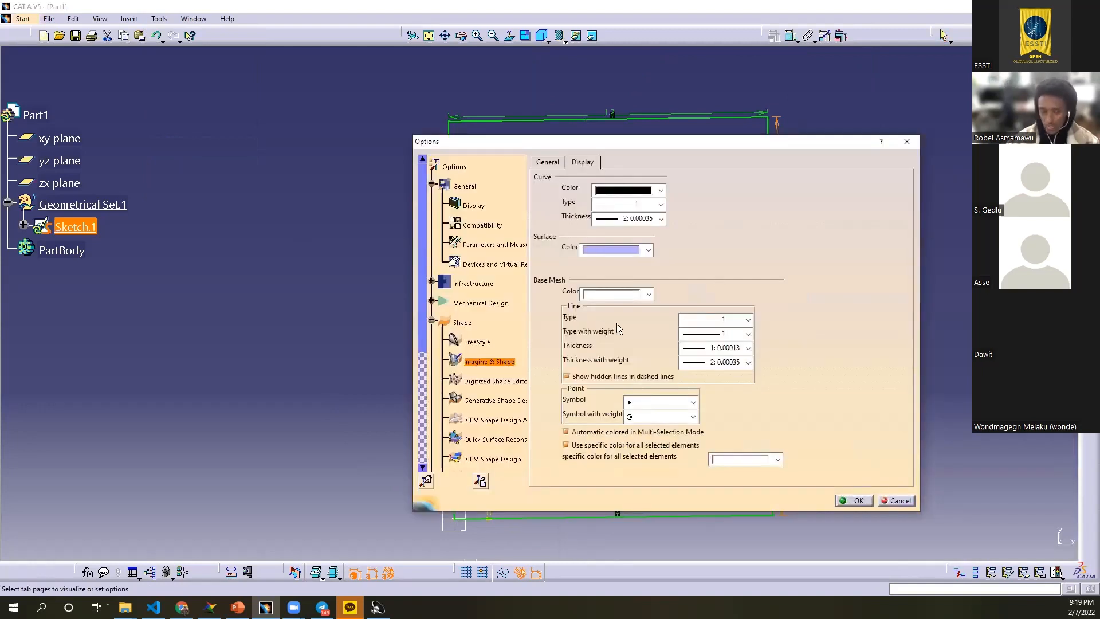
scroll(461, 340, "up", 2)
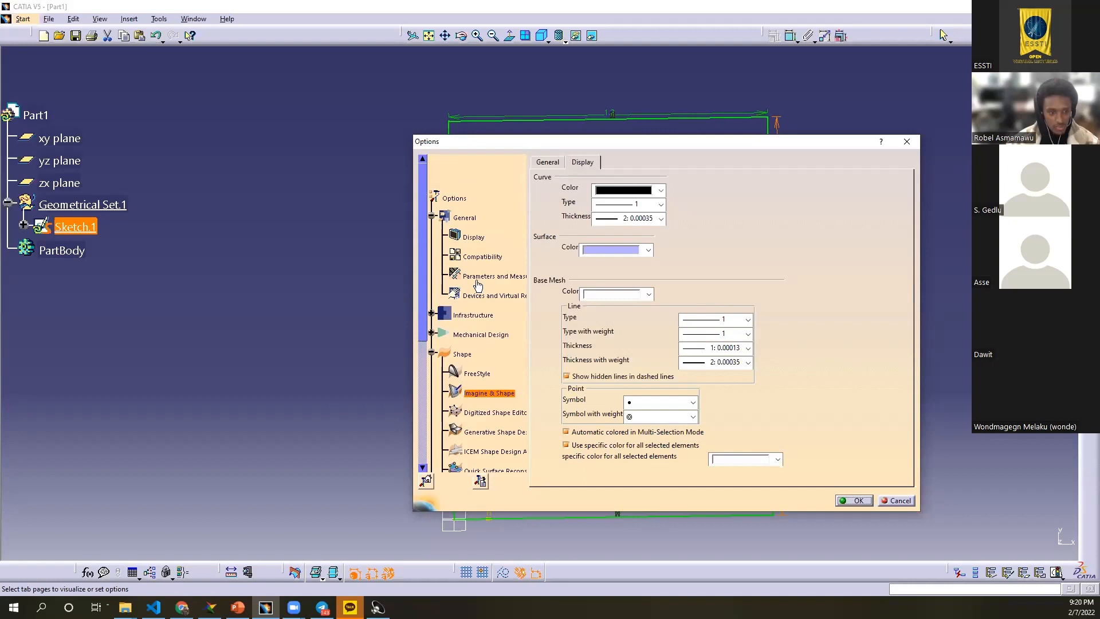
left_click(463, 217)
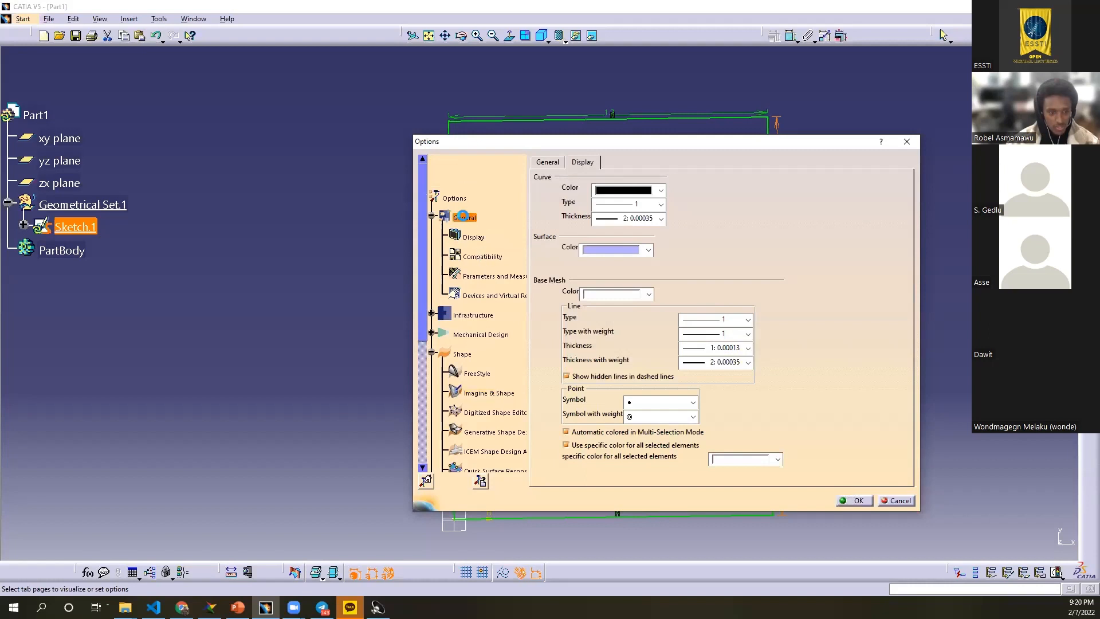
left_click(491, 276)
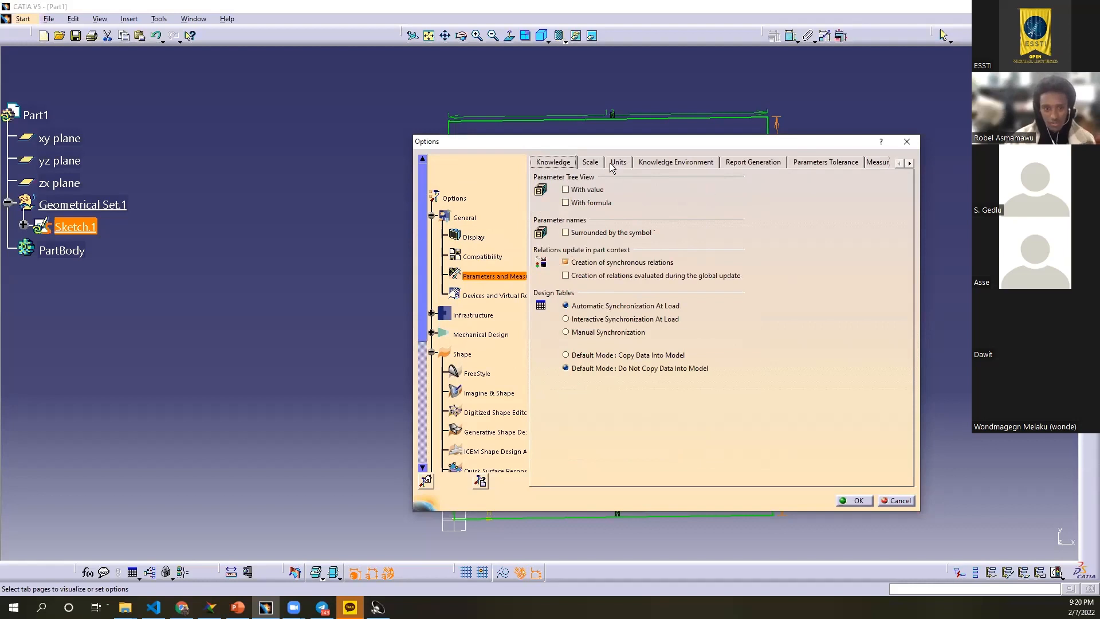
Step: Look through the Scale, Knowledge Environment, Parameters Tolerance, Measure Tools, and Constraints and Dimensions settings for the unit options
left_click(591, 165)
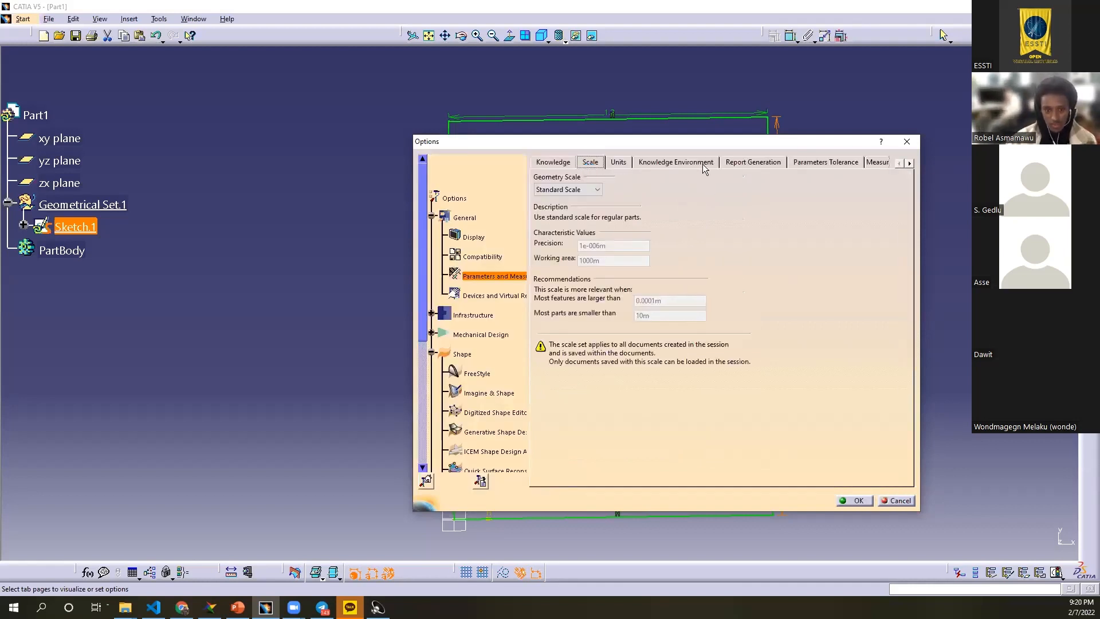
left_click(683, 163)
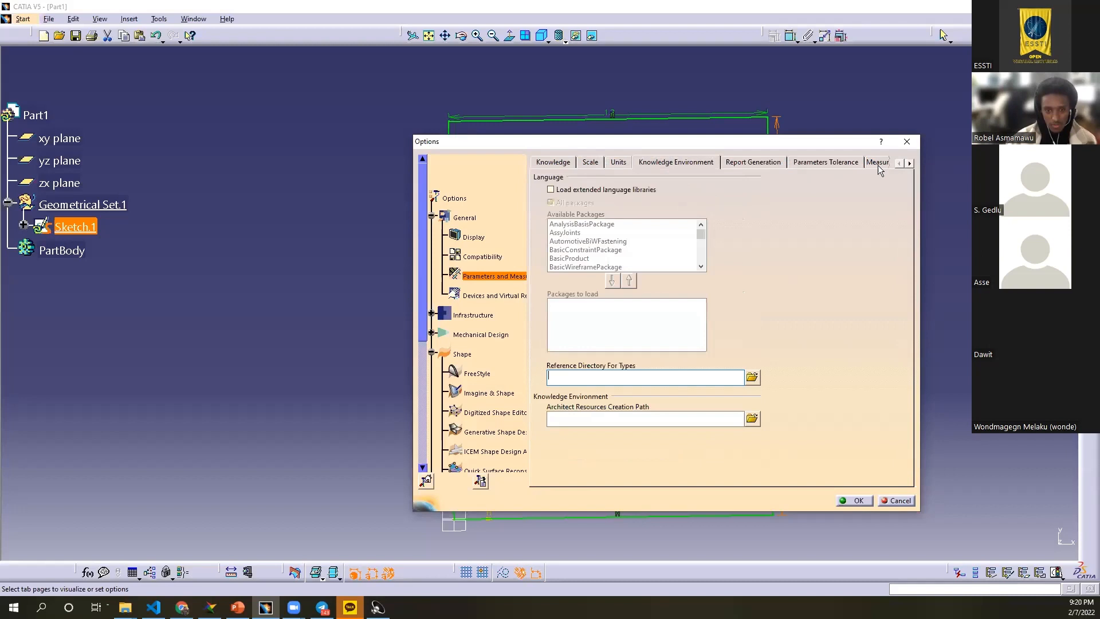
left_click(909, 164)
left_click(909, 163)
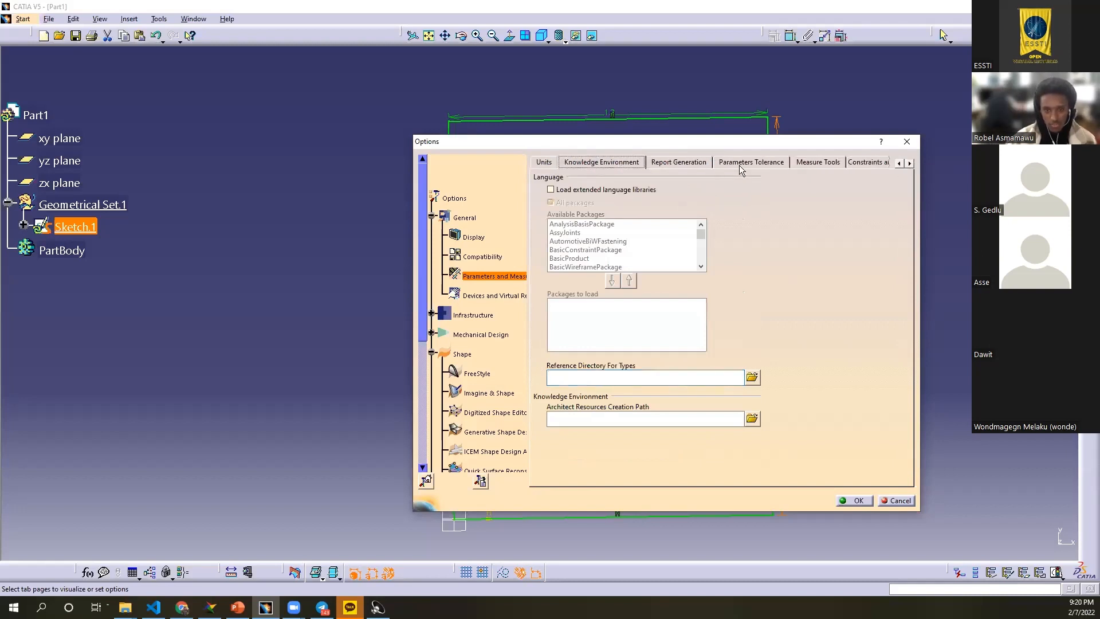
left_click(737, 163)
left_click(818, 163)
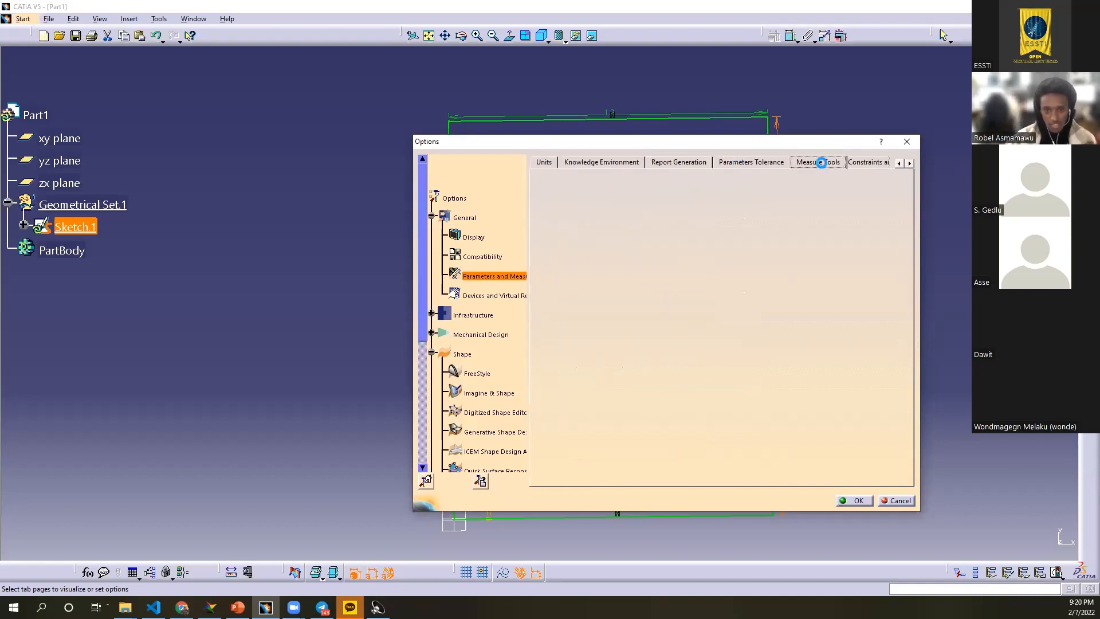
left_click(876, 163)
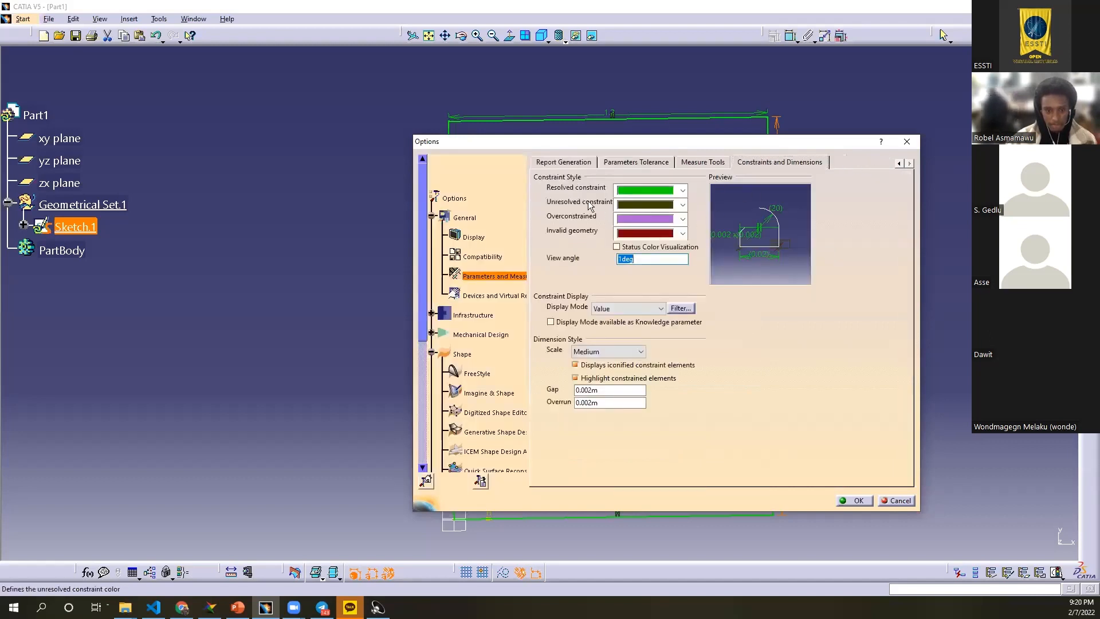
left_click(550, 161)
left_click(636, 162)
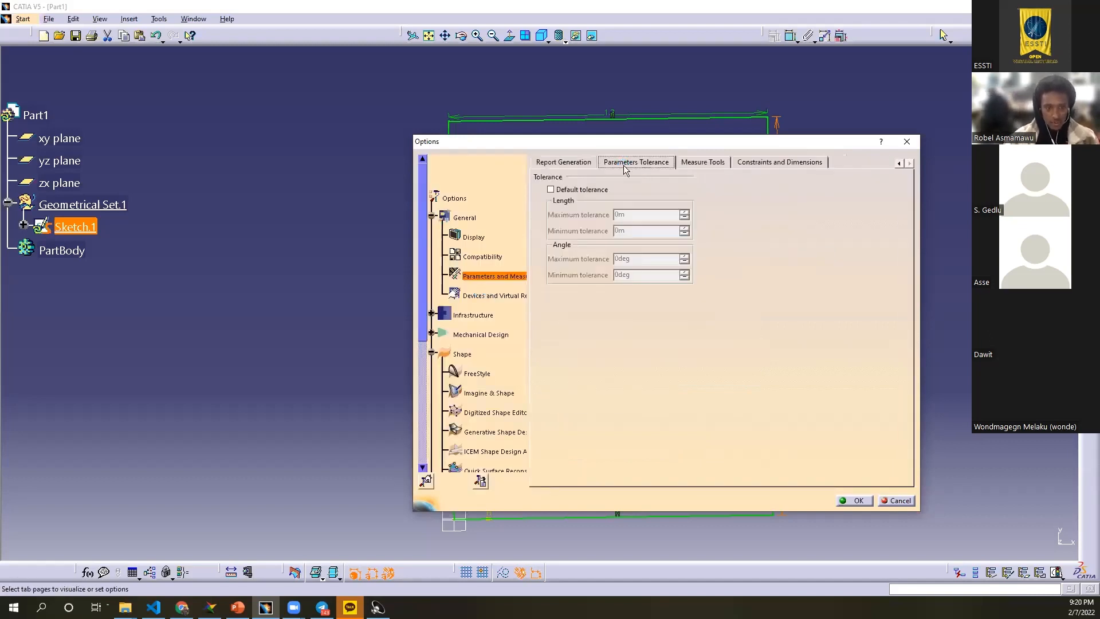
left_click(702, 162)
left_click(761, 163)
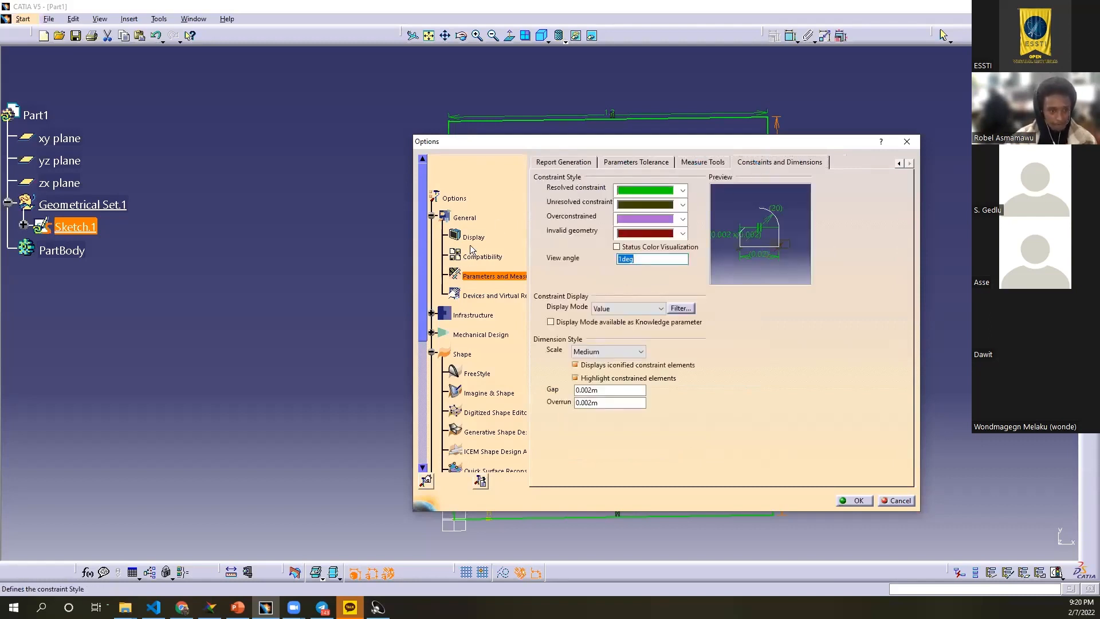
Step: Return to the Parameters and Measure settings and review the Knowledge, Scale and Units options
left_click(465, 218)
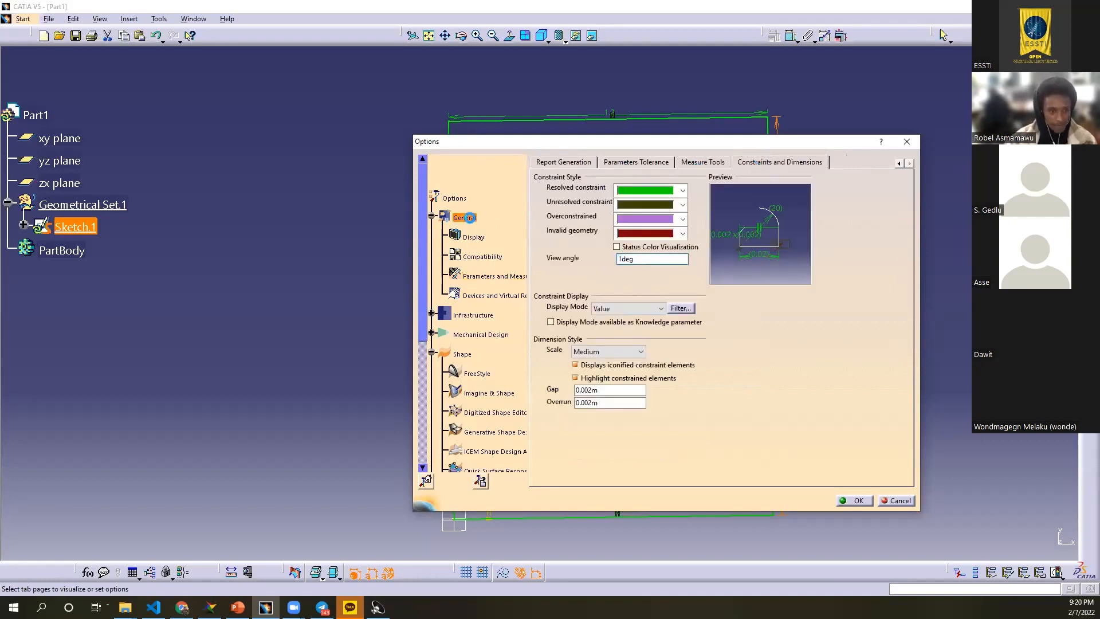
left_click(484, 277)
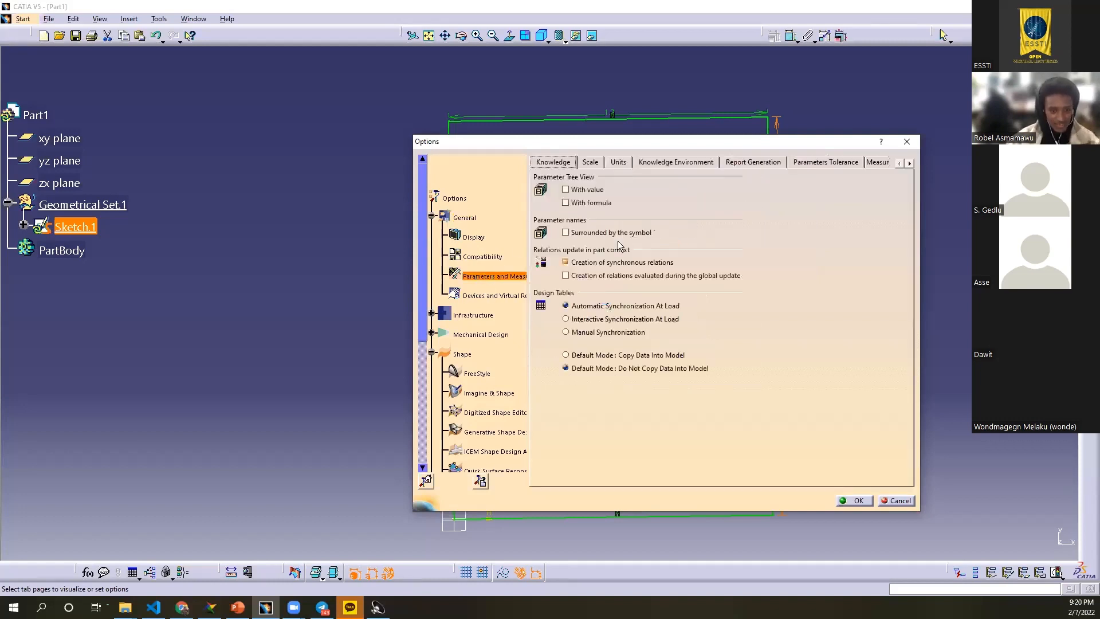
left_click(591, 163)
left_click(613, 164)
left_click(593, 165)
left_click(550, 164)
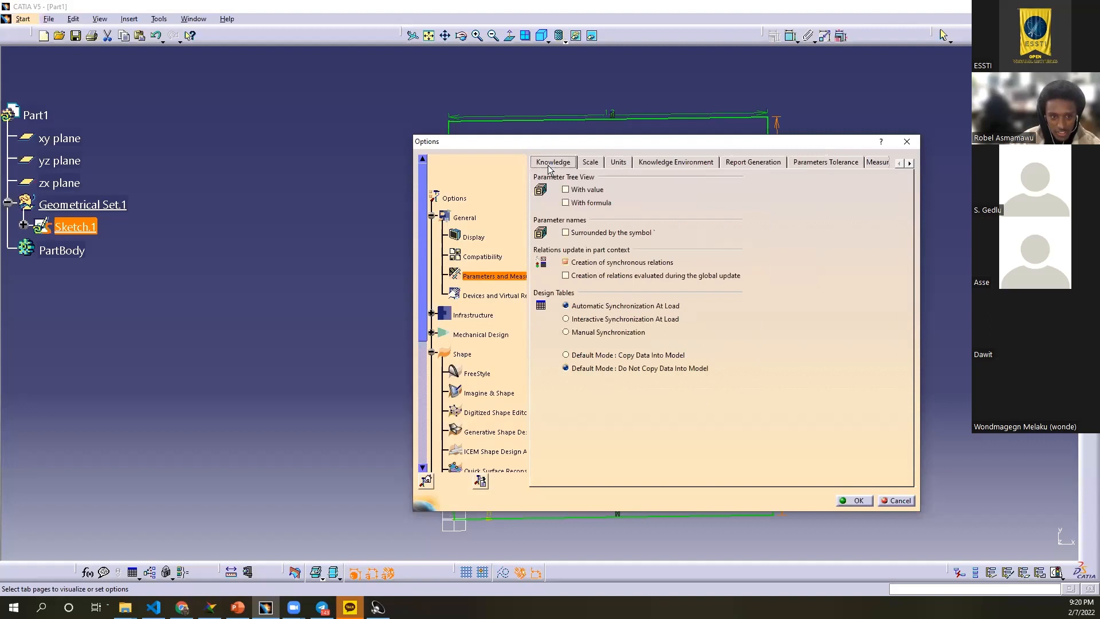
left_click(589, 166)
left_click(675, 162)
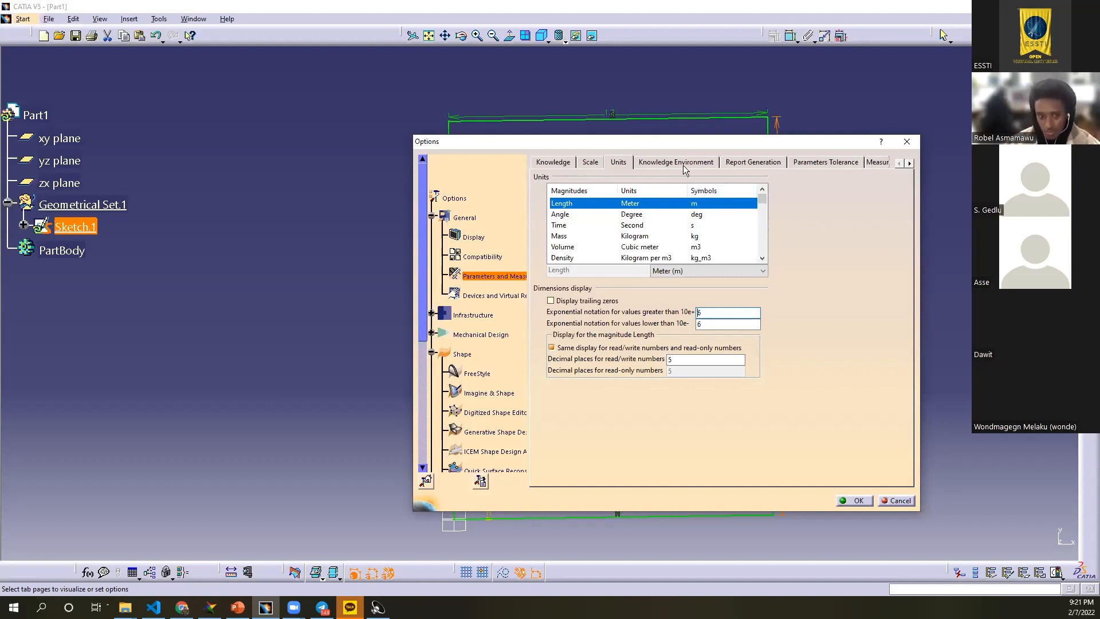
Step: Set the default length unit to Millimeter (mm) and apply it to the sketch dimensions
left_click(619, 162)
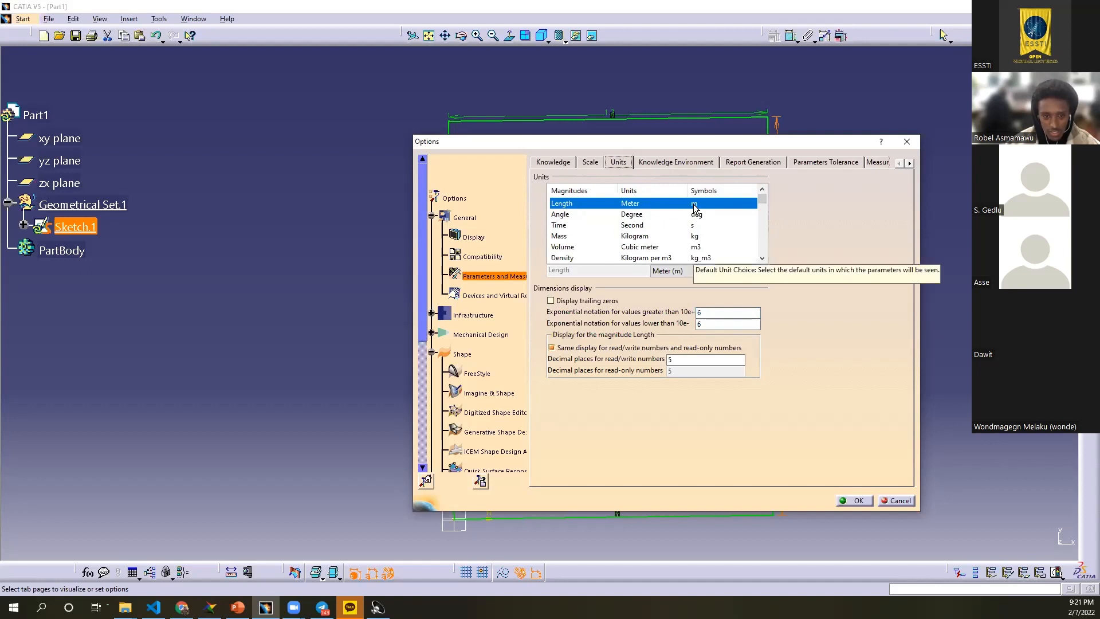
left_click(673, 271)
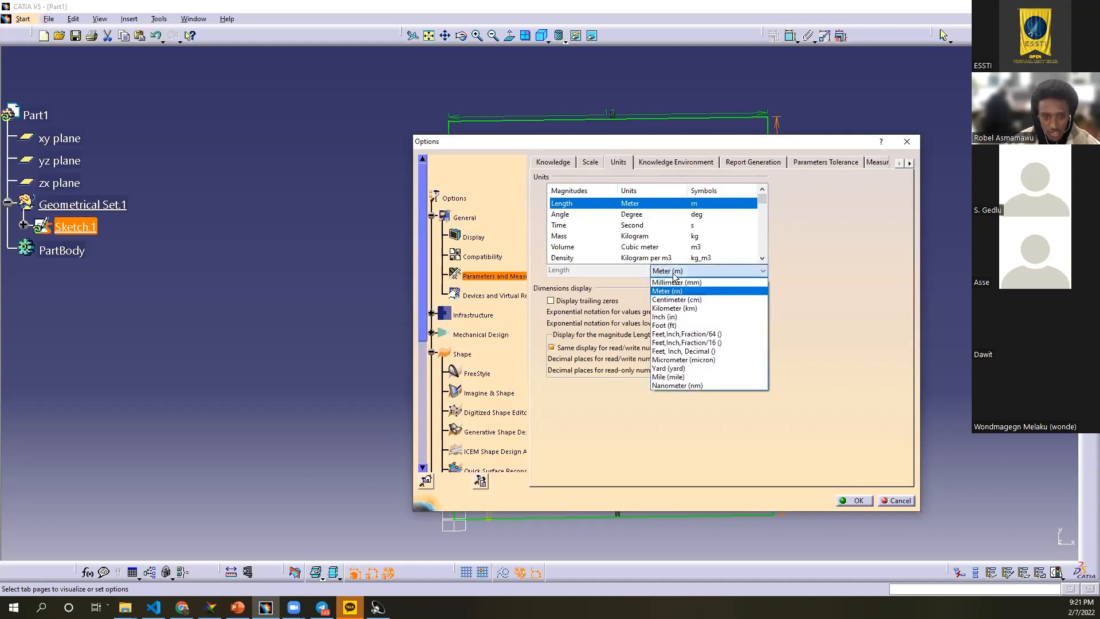
left_click(674, 282)
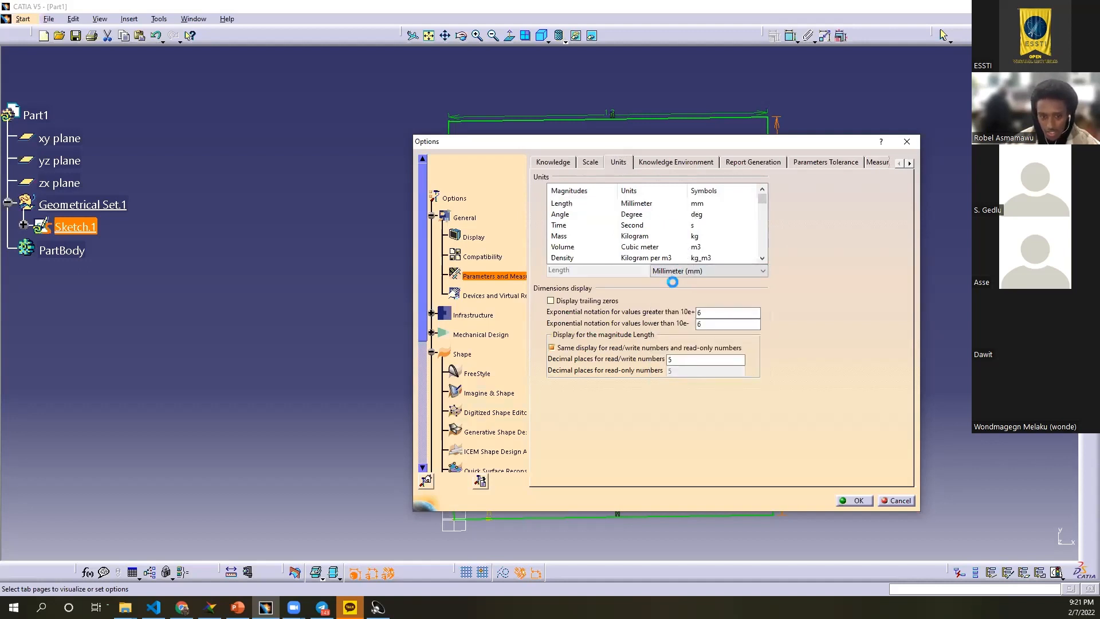
left_click(854, 500)
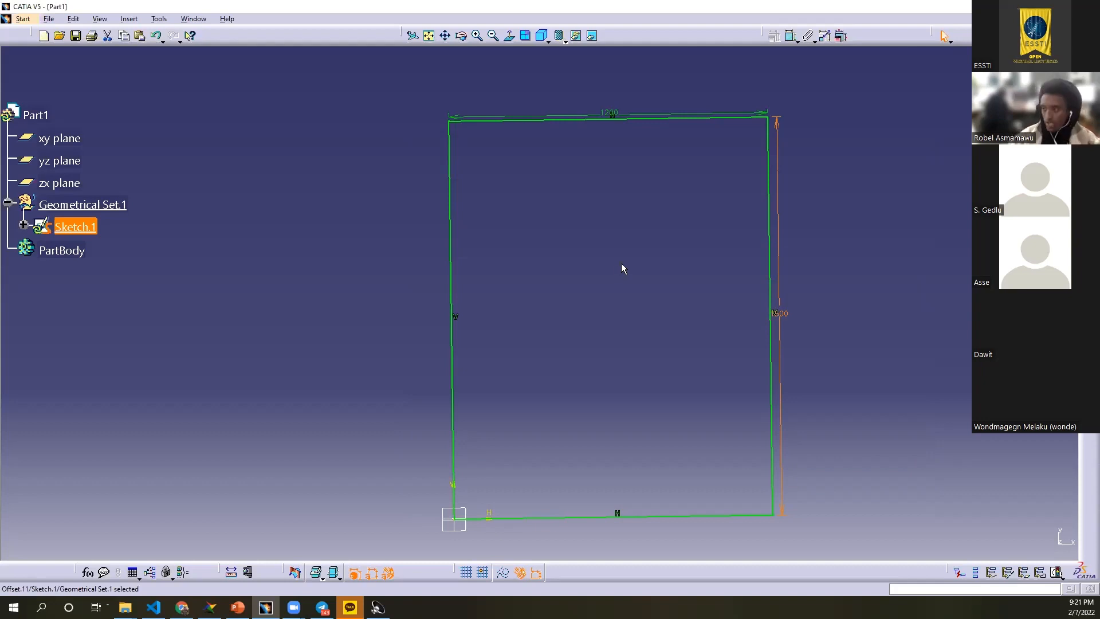
left_click(628, 124)
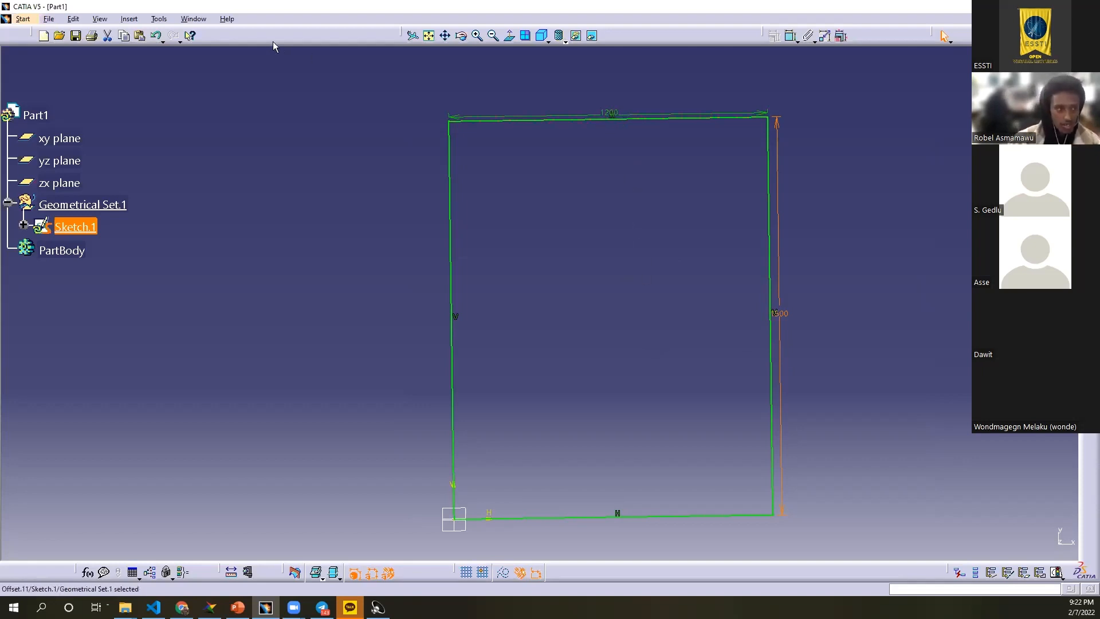
Step: Reopen the program options, set the default length unit to Meter (m) and apply it
left_click(160, 20)
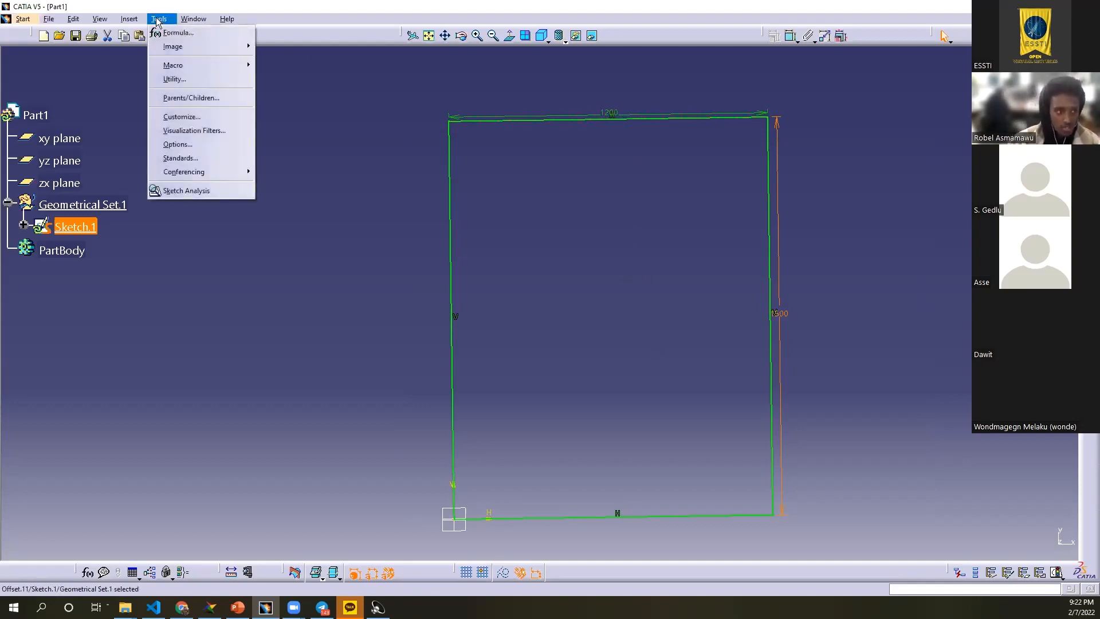
left_click(203, 142)
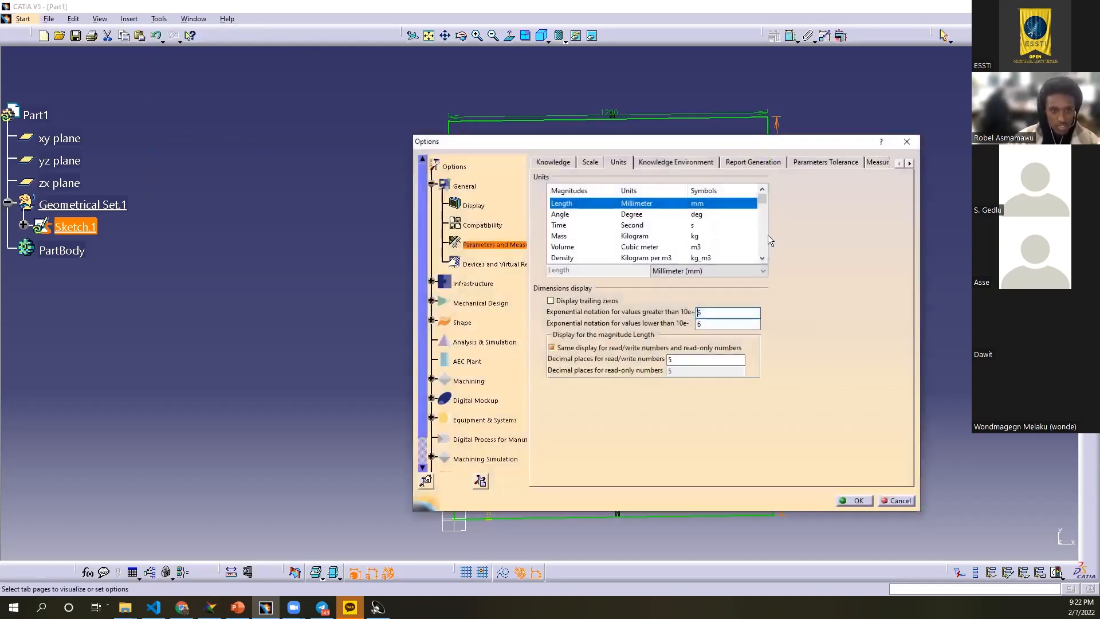
left_click(714, 271)
left_click(676, 288)
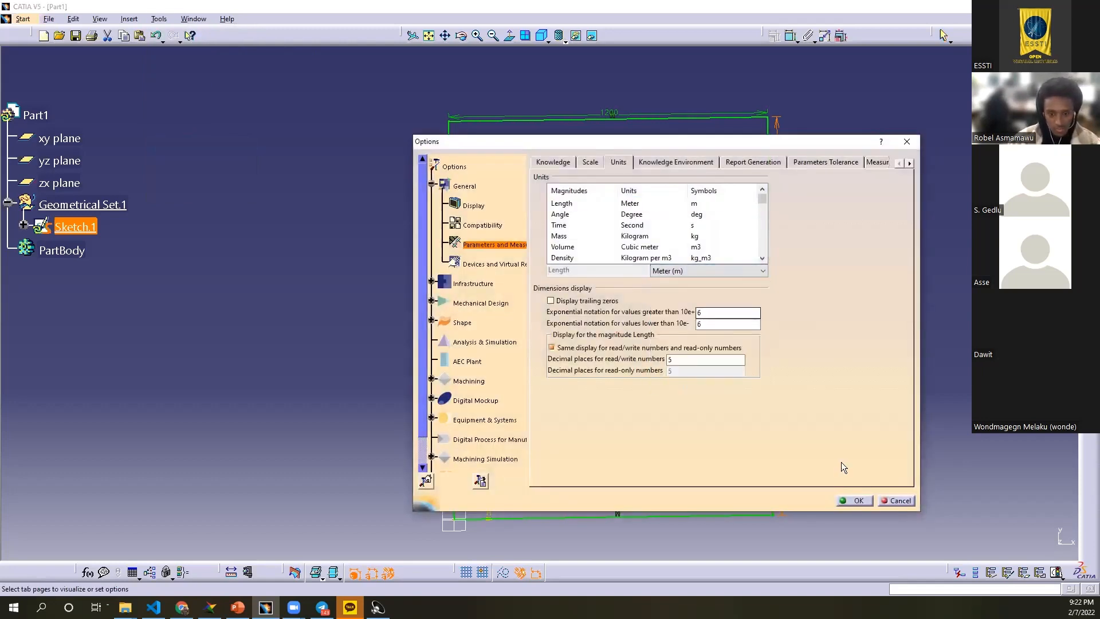
left_click(856, 501)
Step: Leave the rectangle sketch for the 3D part, and briefly undock and redock the Sketch-Based Features tools
middle_click_drag(852, 247, 796, 409, "ctrl")
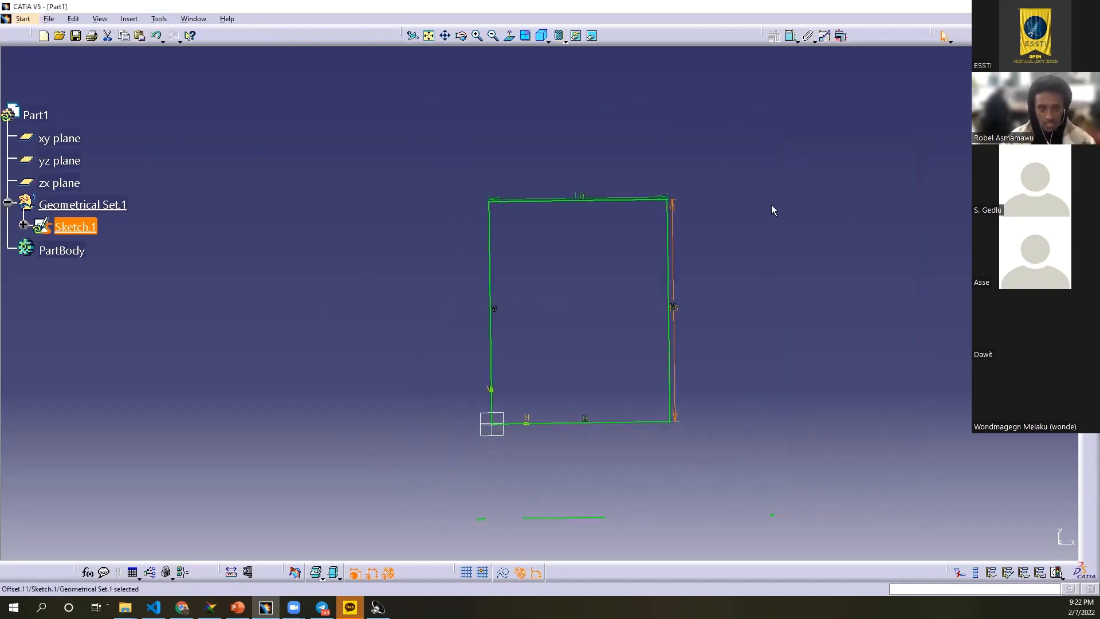
left_click(1087, 68)
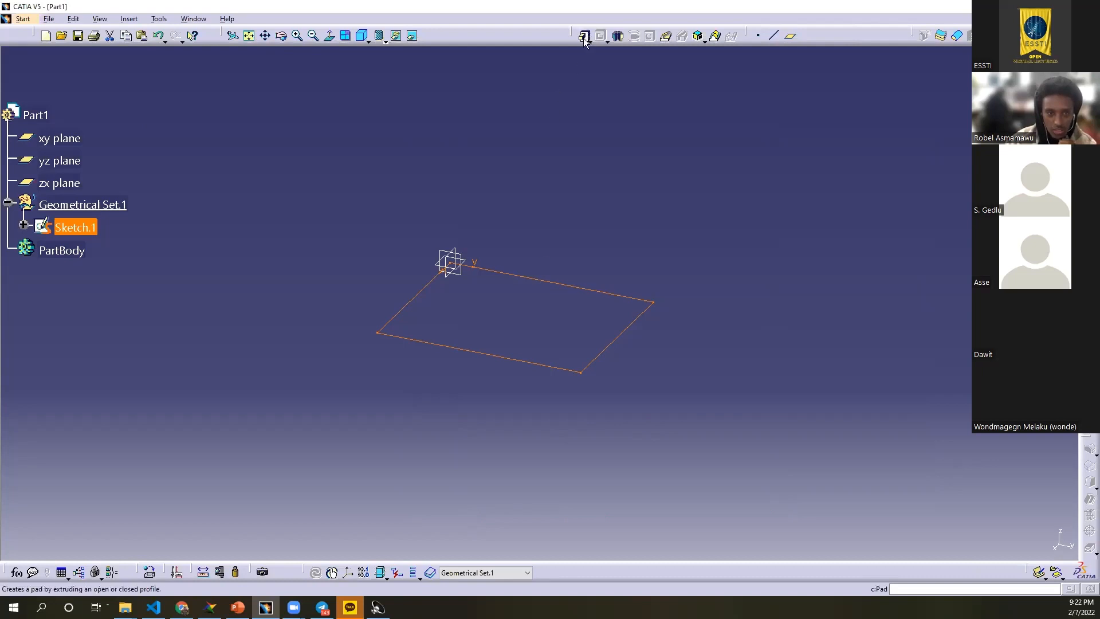
left_click_drag(572, 33, 586, 116)
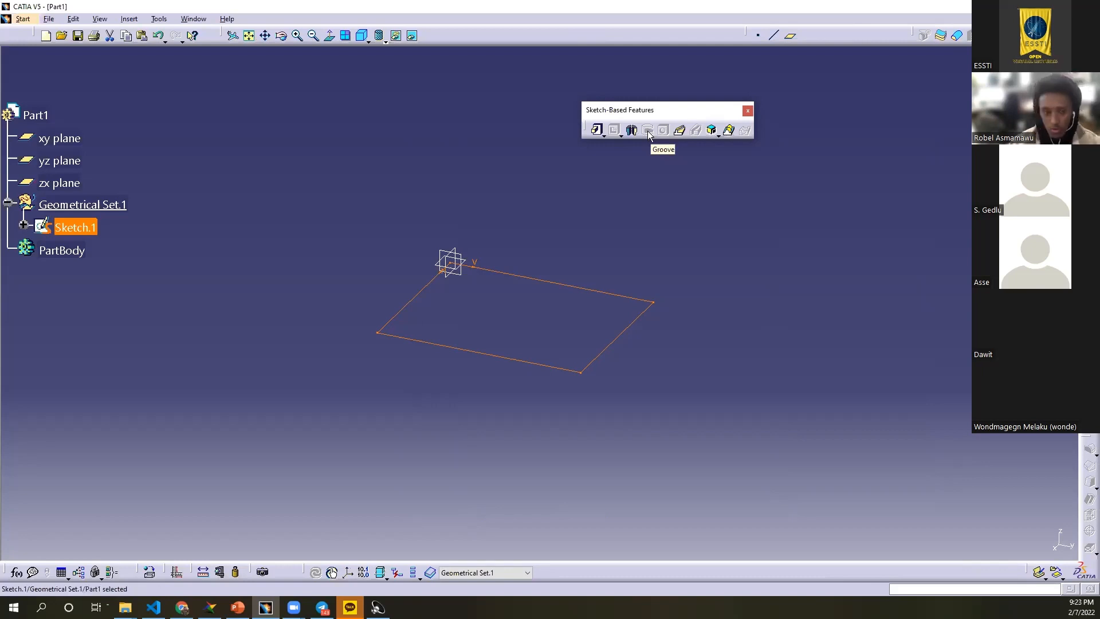
double_click(669, 110)
Step: Extrude the rectangle sketch into a solid pad 2.02 m long, previewing it before accepting
left_click(561, 37)
left_click(654, 262)
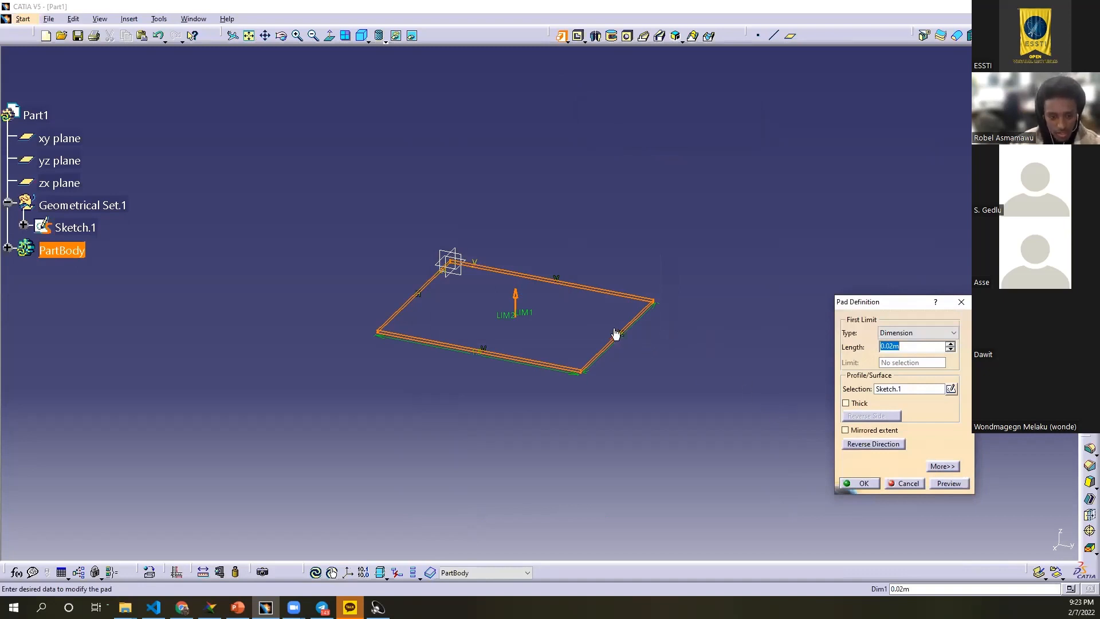
middle_click_drag(525, 355, 526, 342)
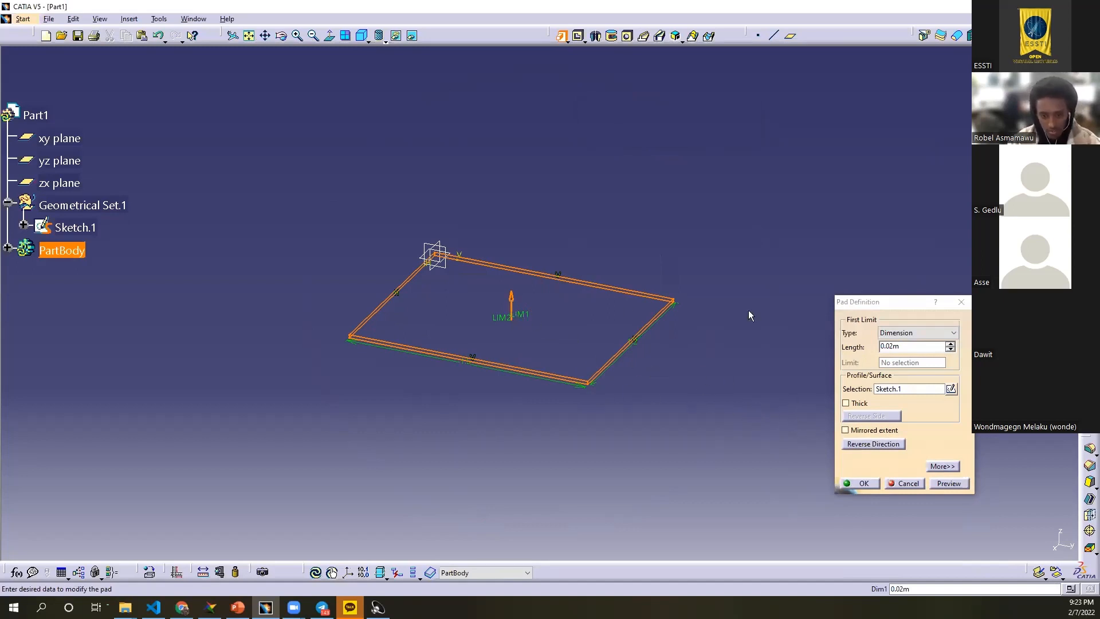
left_click(950, 344)
middle_click_drag(714, 321, 629, 317)
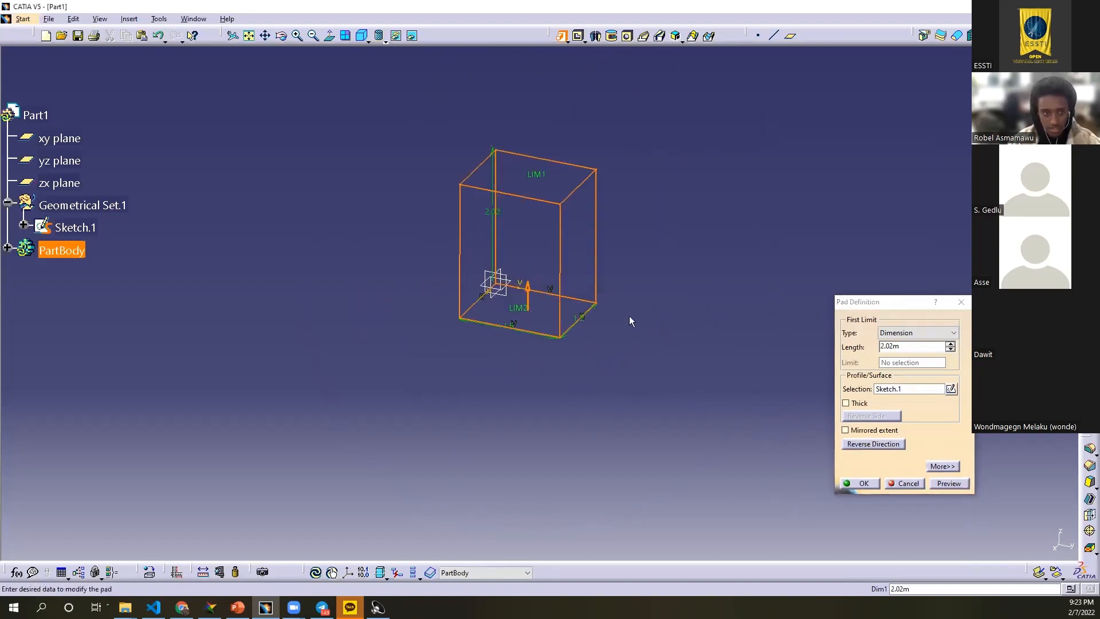
middle_click_drag(725, 331, 687, 372)
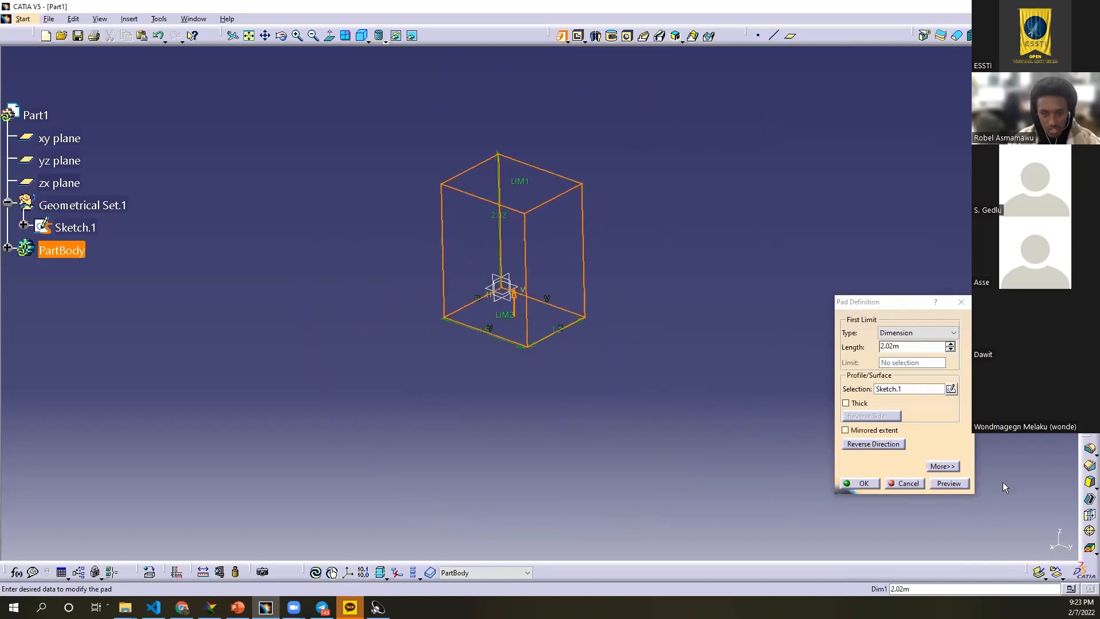
left_click(948, 482)
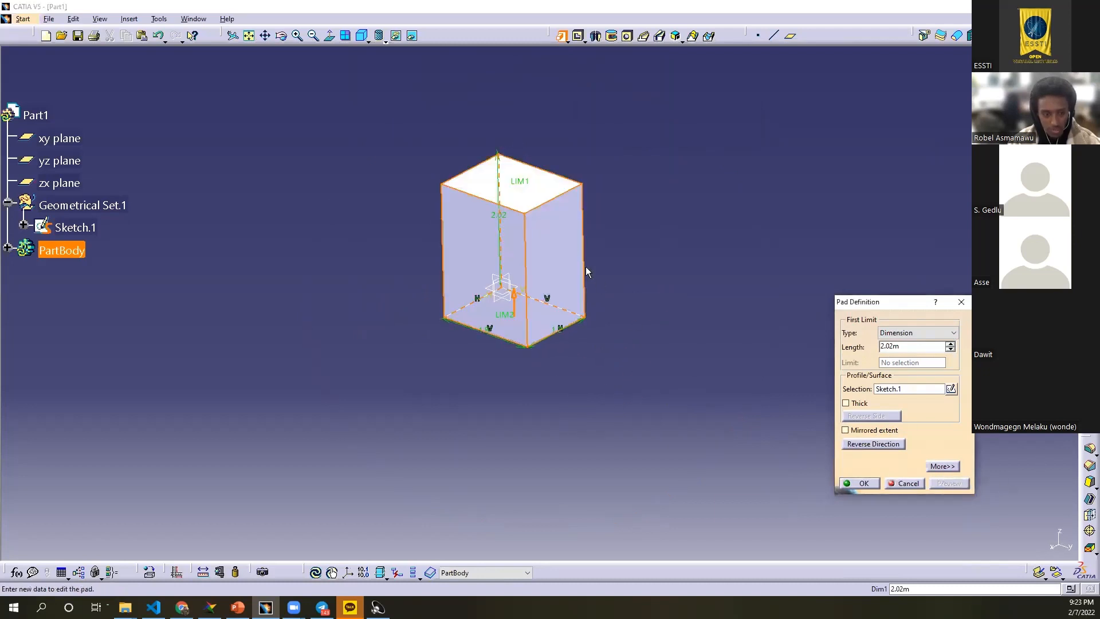
left_click(855, 485)
Step: Open a new sketch on the upper face of the extruded block
middle_click_drag(567, 349, 617, 359)
left_click(614, 390)
middle_click_drag(344, 389, 630, 338)
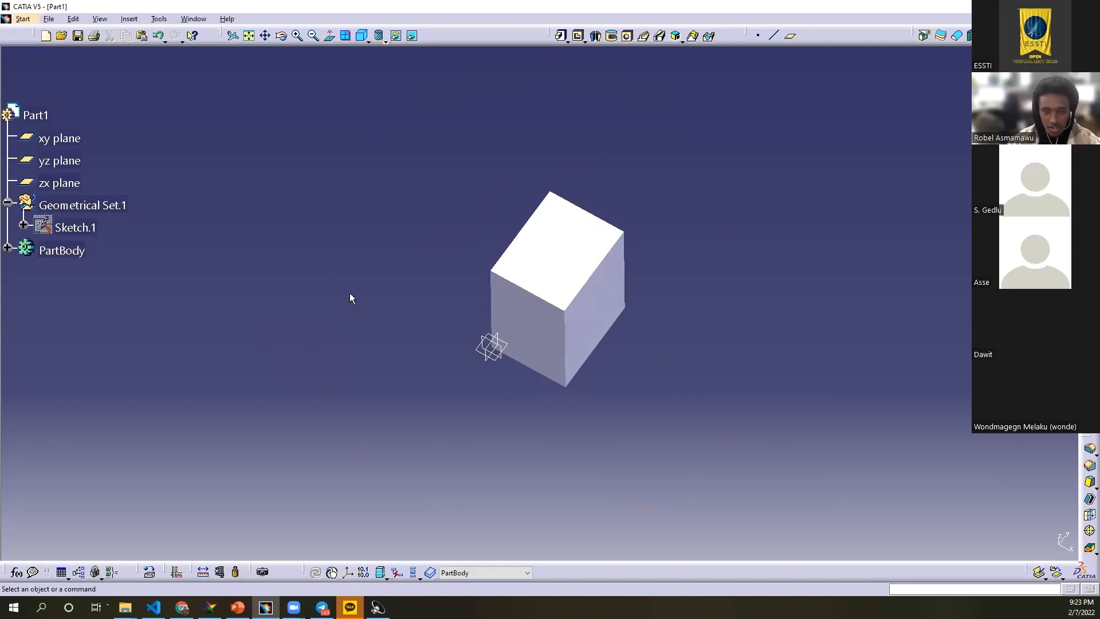
middle_click_drag(357, 299, 485, 320)
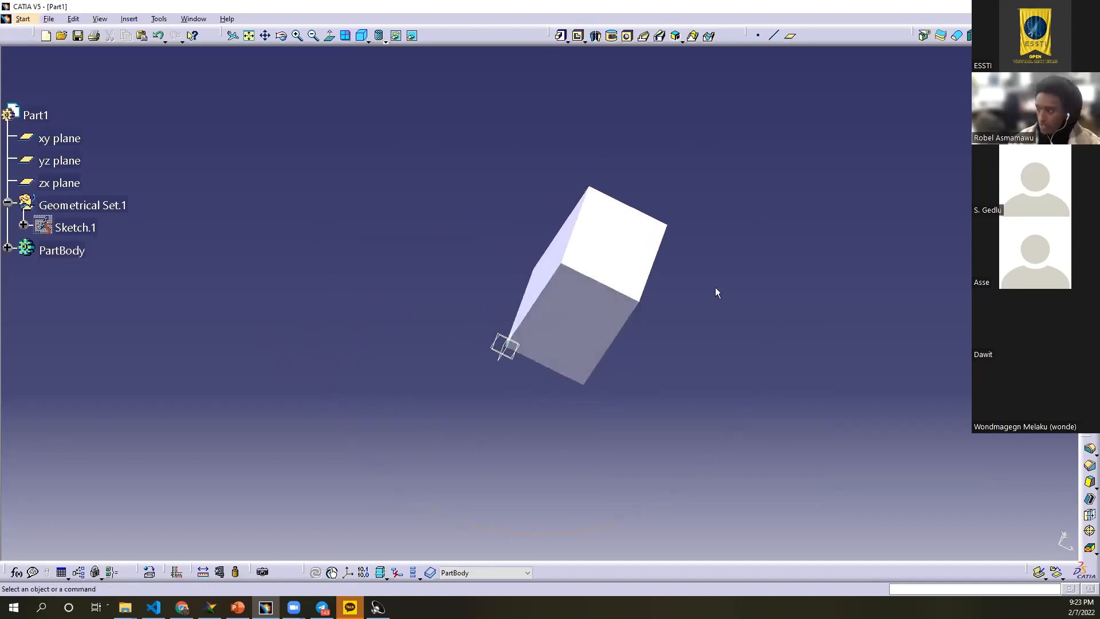
middle_click_drag(805, 287, 504, 288)
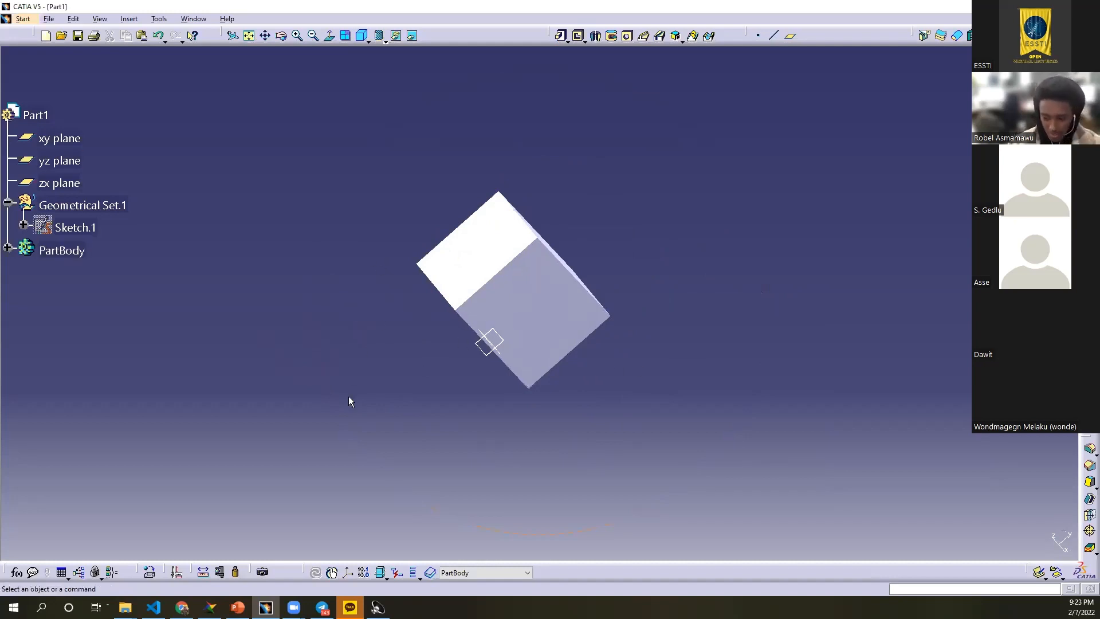
middle_click_drag(368, 380, 459, 309)
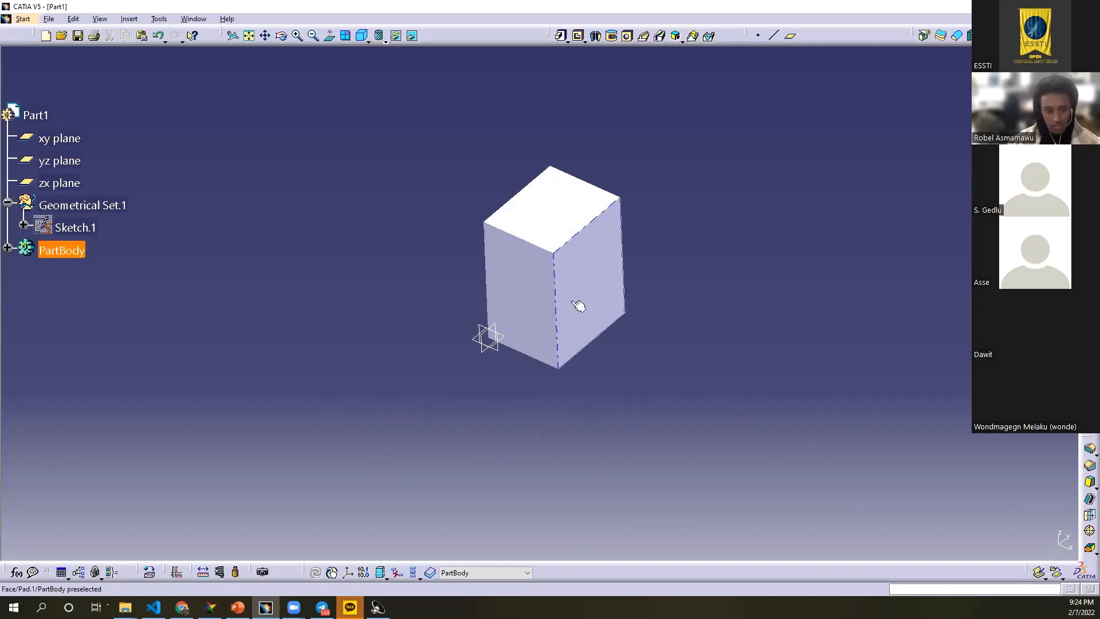
left_click(553, 221)
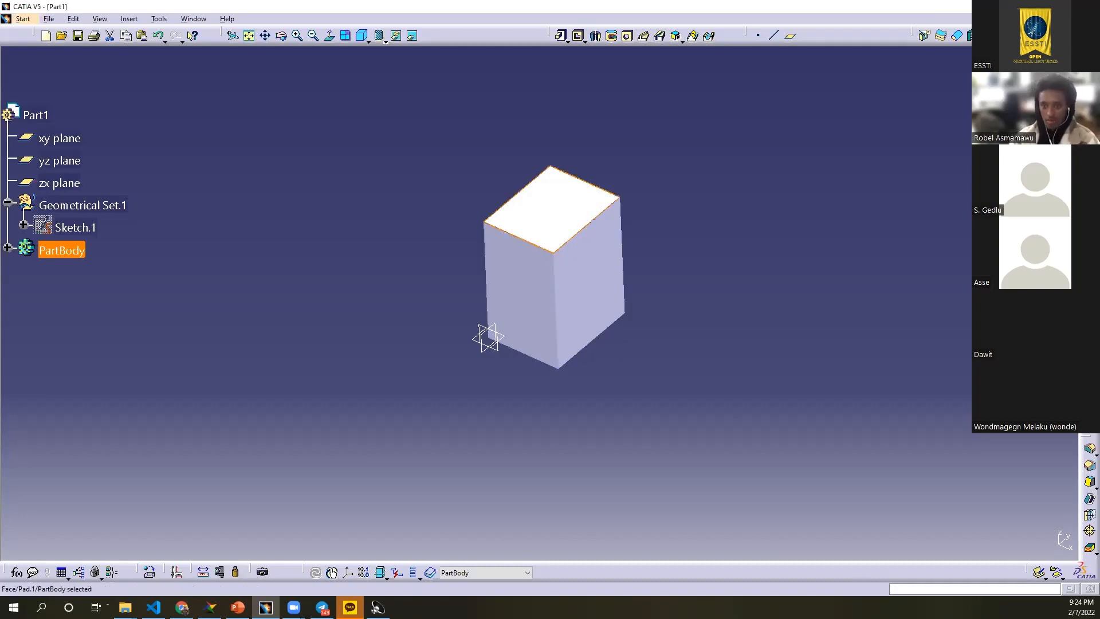
left_click(956, 221)
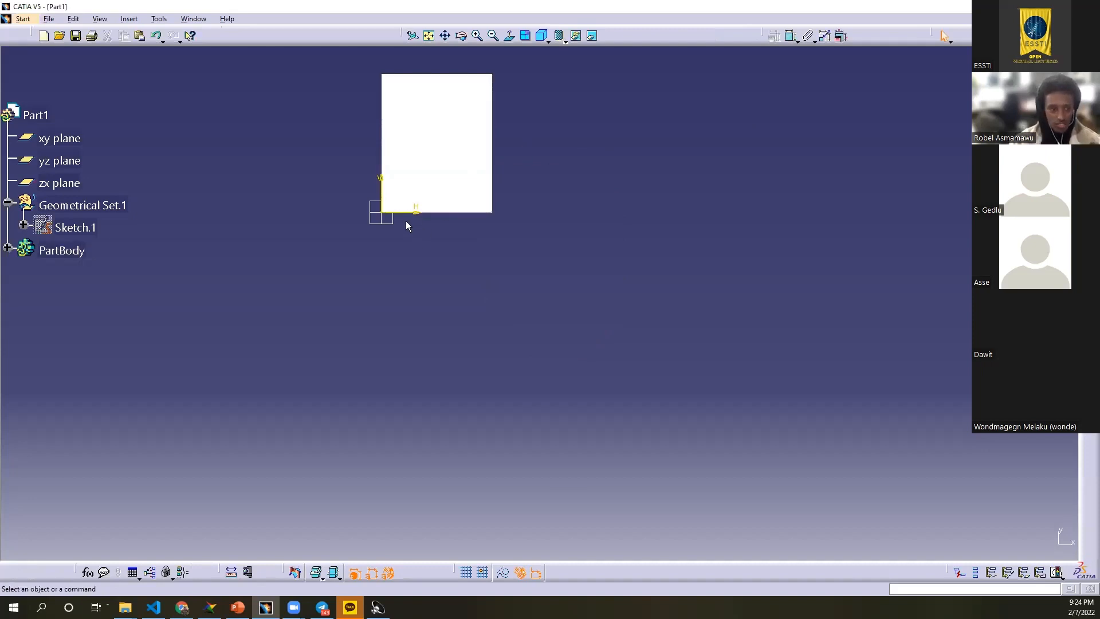
middle_click_drag(603, 186, 645, 288)
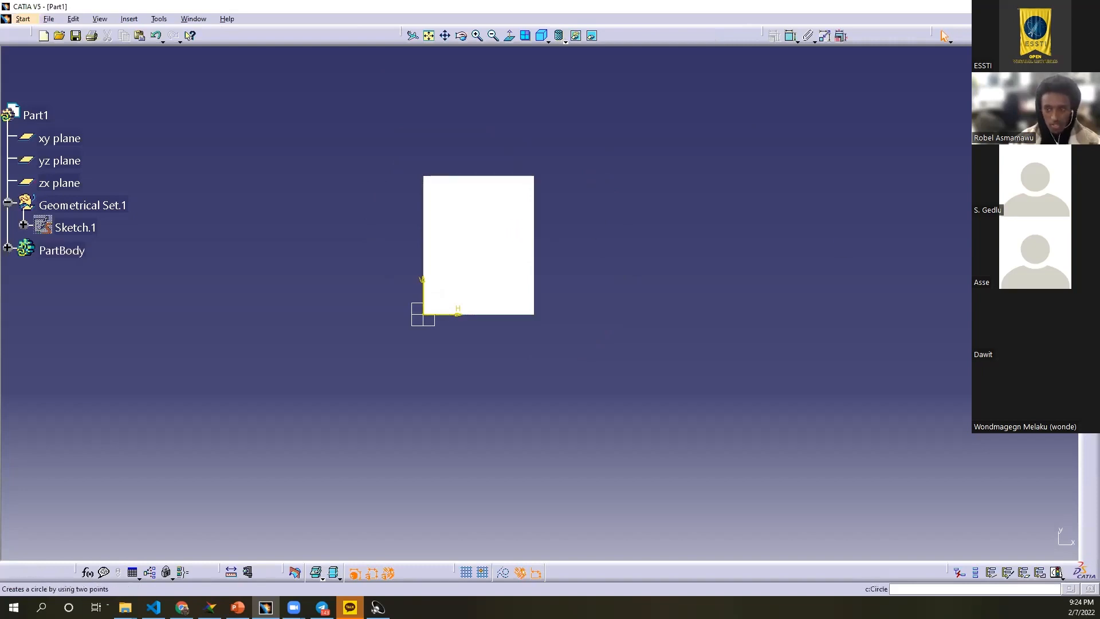
Step: Sketch a circle about 0.4 m in diameter near the middle of the block's upper face
left_click(1088, 132)
left_click(492, 260)
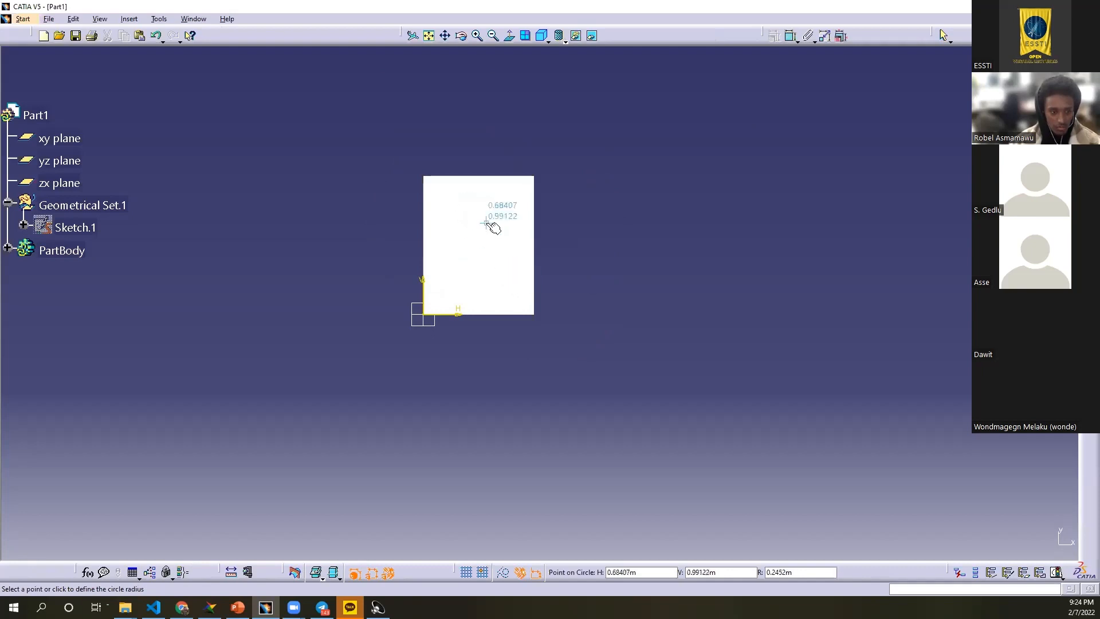
left_click(491, 227)
middle_click_drag(387, 286, 567, 204)
middle_click_drag(496, 271, 592, 350)
left_click(666, 300)
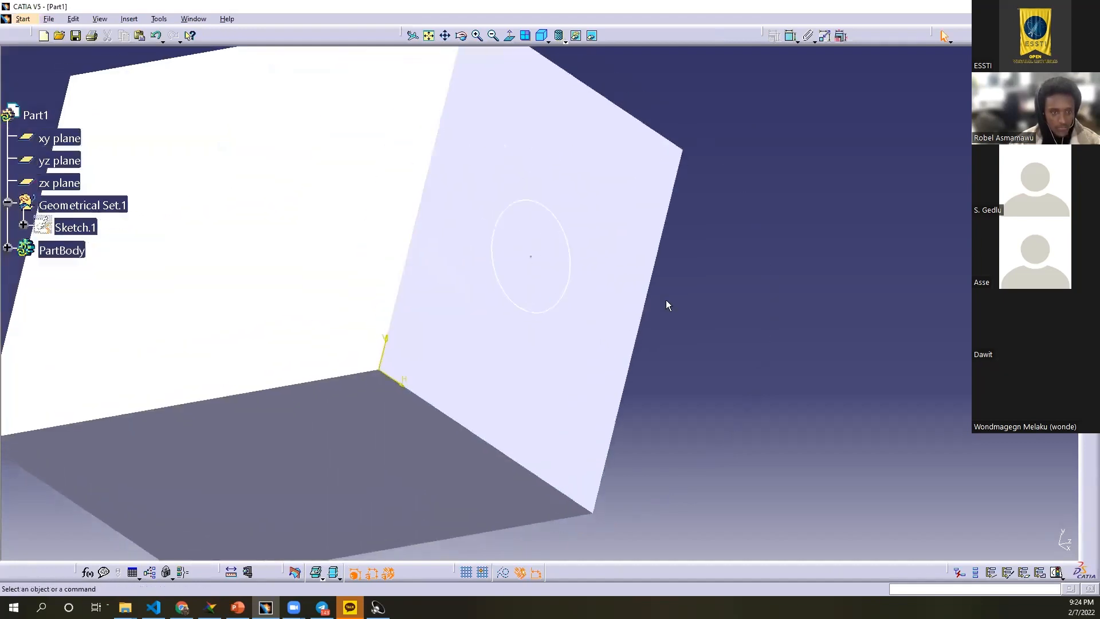
middle_click_drag(663, 247, 589, 309)
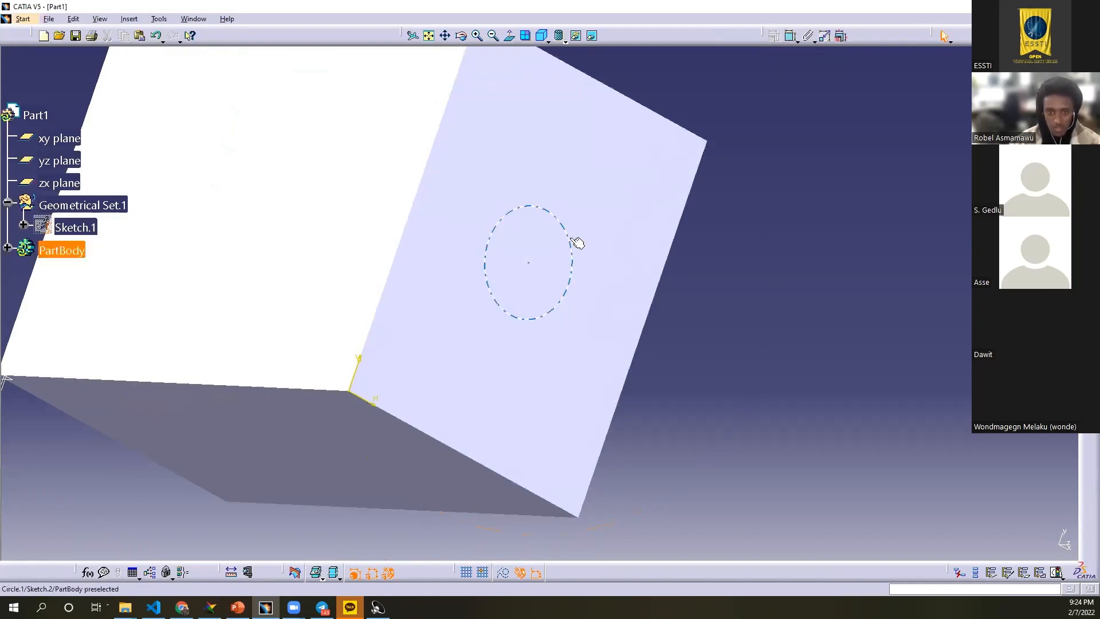
Step: Dimension the circle's diameter, set it to 0.5 m, and leave the sketch for the 3D part
left_click(790, 39)
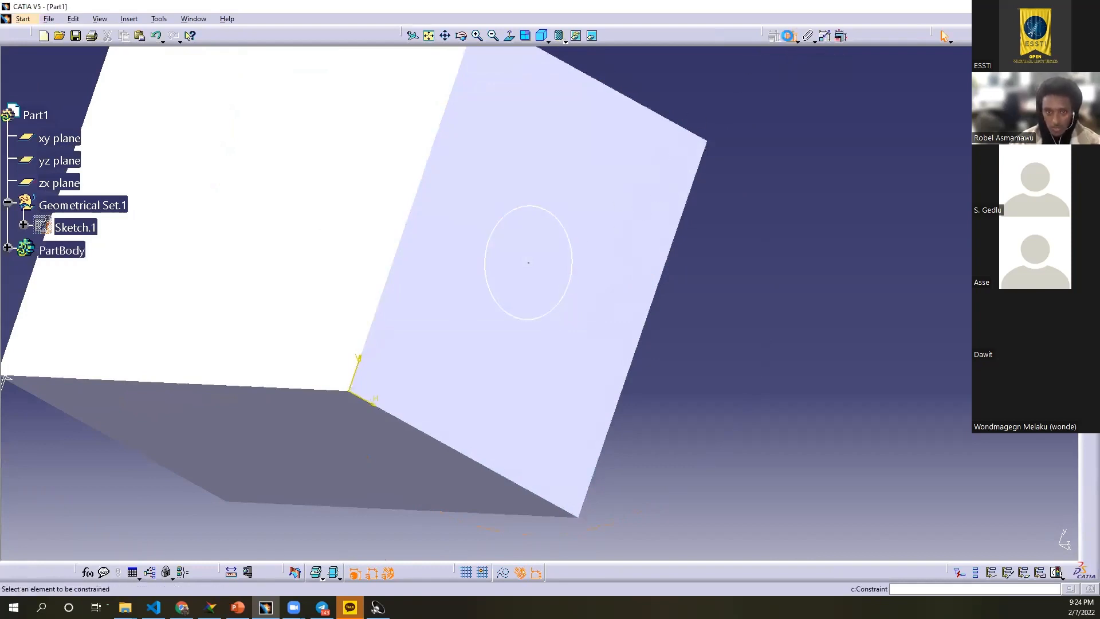
left_click(571, 246)
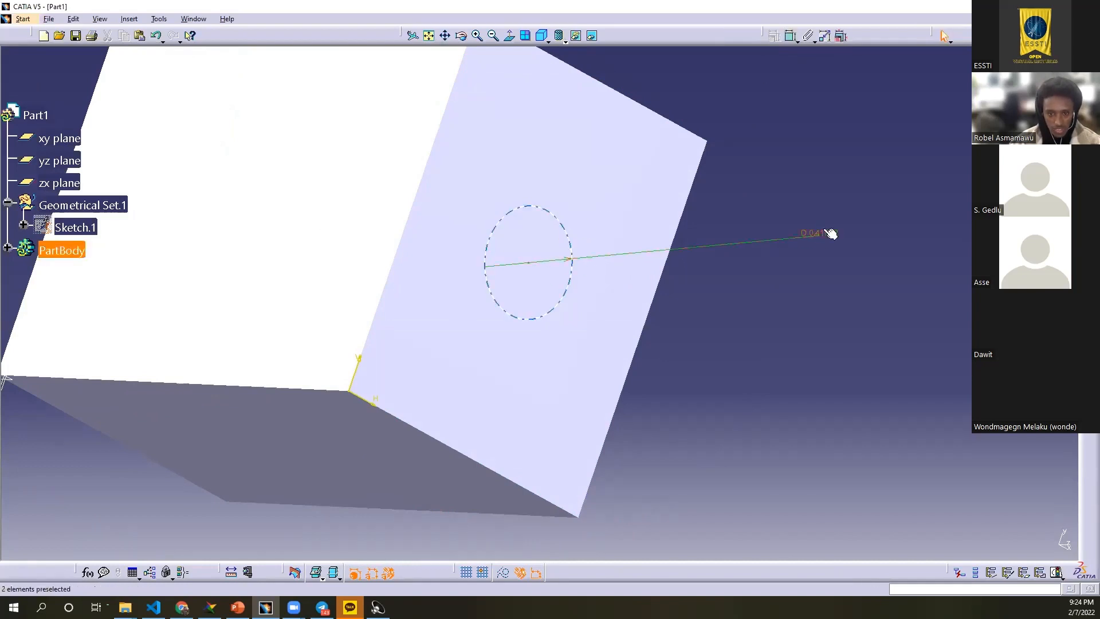
double_click(830, 234)
type("0.5")
key("Return")
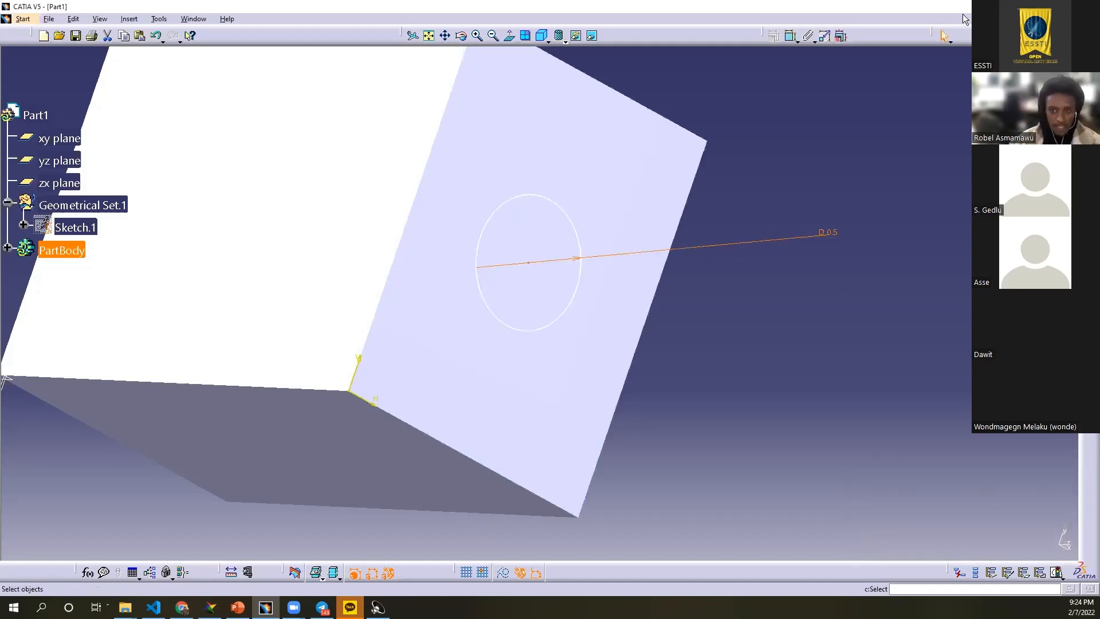
left_click(1088, 86)
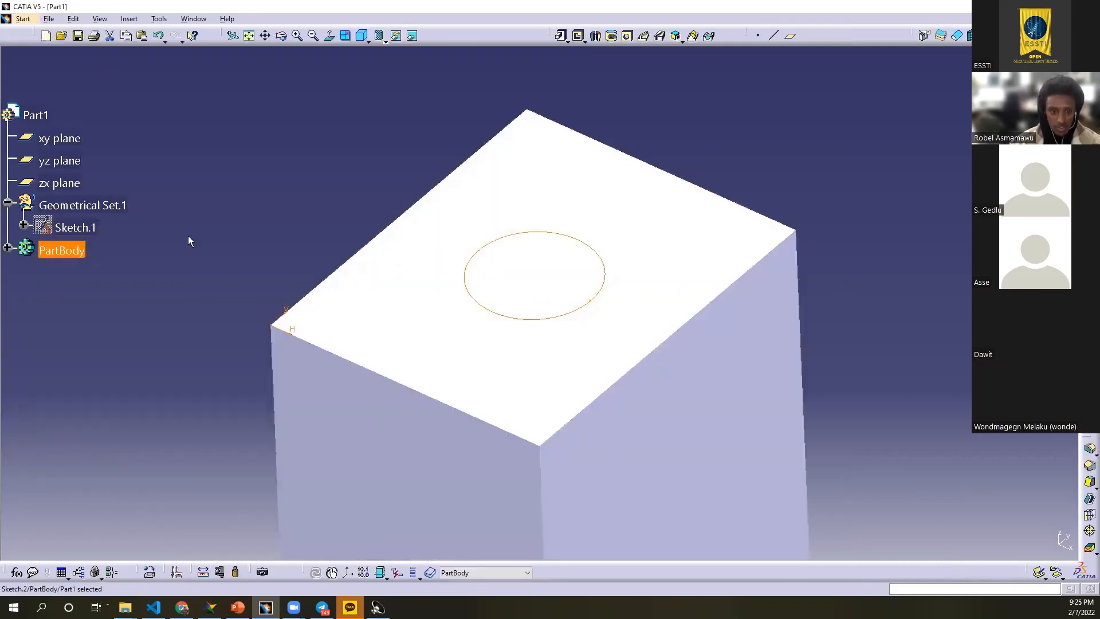
Step: Extrude the circle sketch outward from the block's face as a 2.02 m pad, previewing it before accepting
middle_click_drag(189, 240, 516, 305)
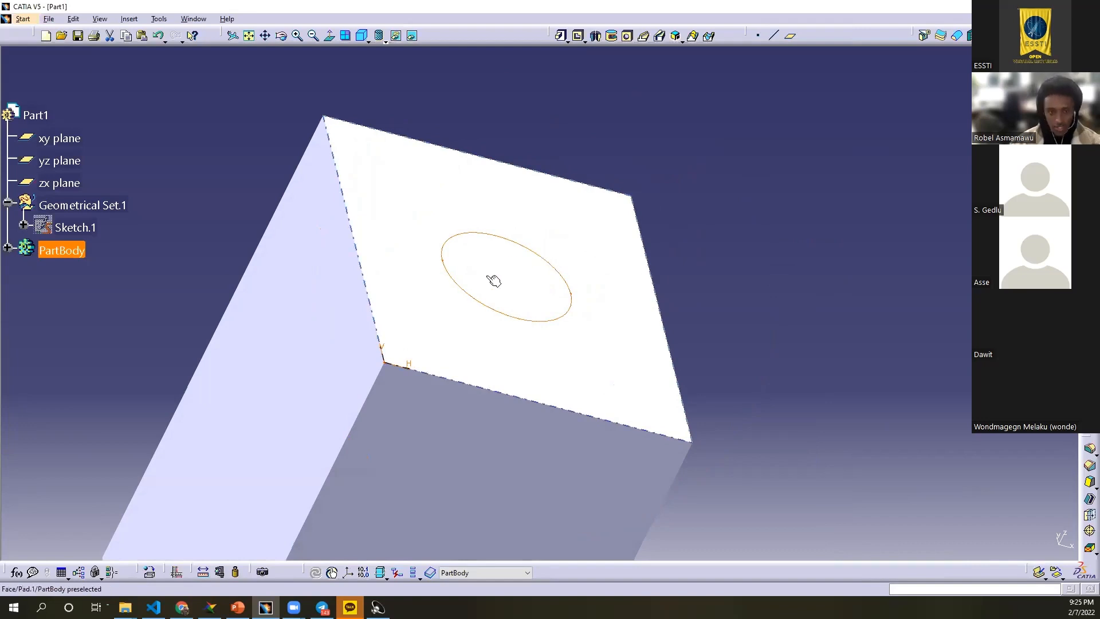
left_click(562, 37)
middle_click_drag(634, 196, 604, 276)
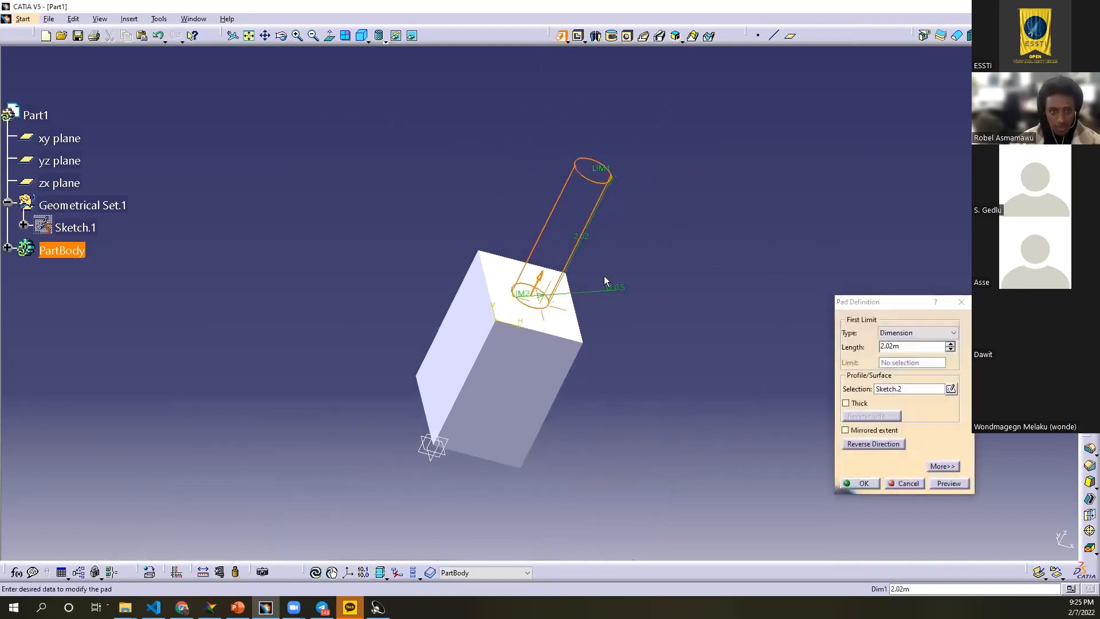
middle_click_drag(729, 243, 622, 208)
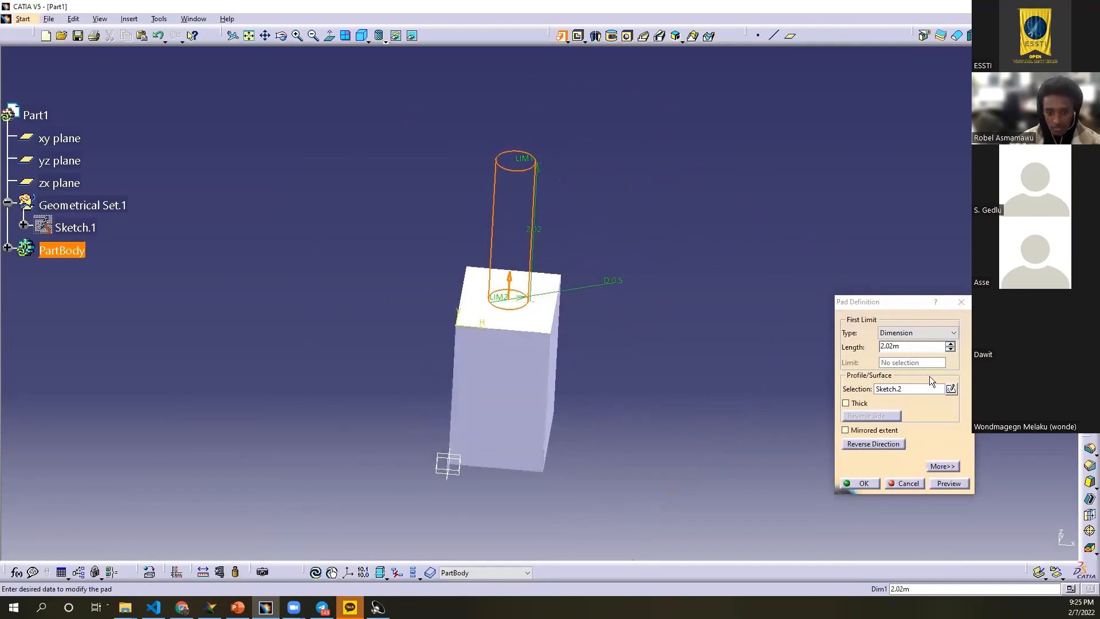
left_click(948, 485)
middle_click_drag(408, 218, 608, 401)
middle_click_drag(403, 166, 304, 253)
left_click(862, 485)
middle_click_drag(749, 363, 498, 398)
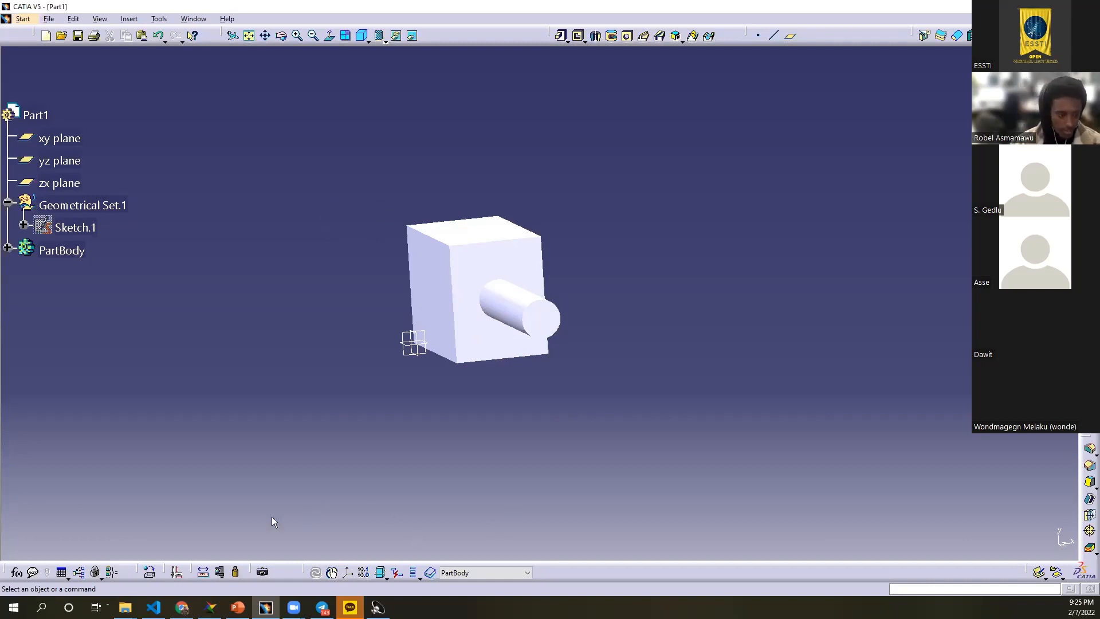
Step: Open Example-1.pdf from the Drawings folder in Adobe Acrobat Reader and fit the whole dimensioned E-shaped drawing in view
mouse_move(125, 607)
left_click(57, 550)
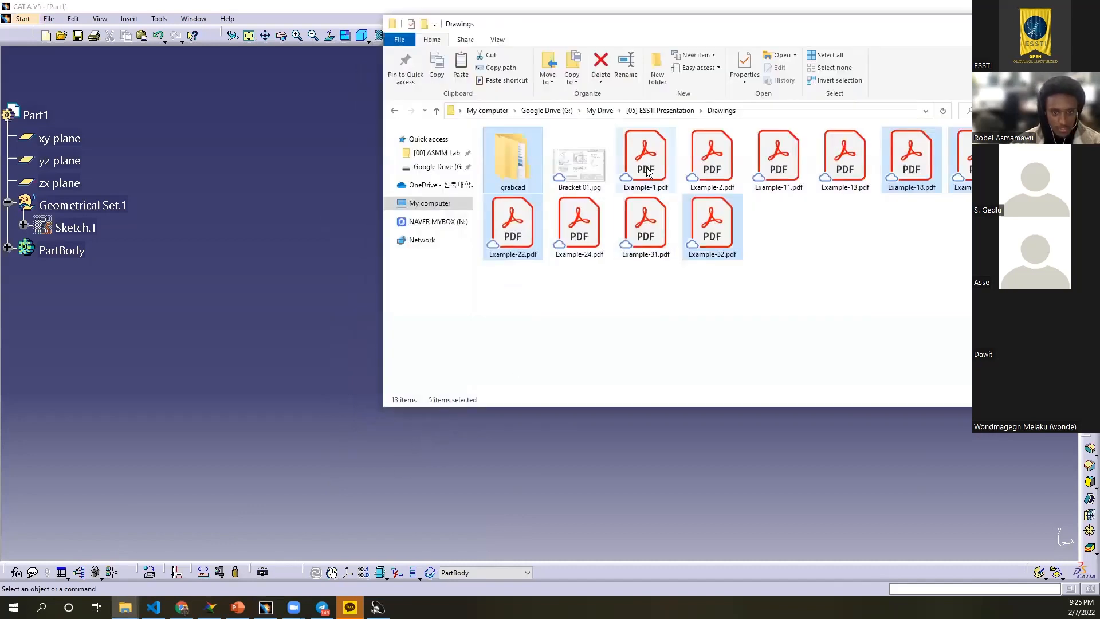
double_click(647, 170)
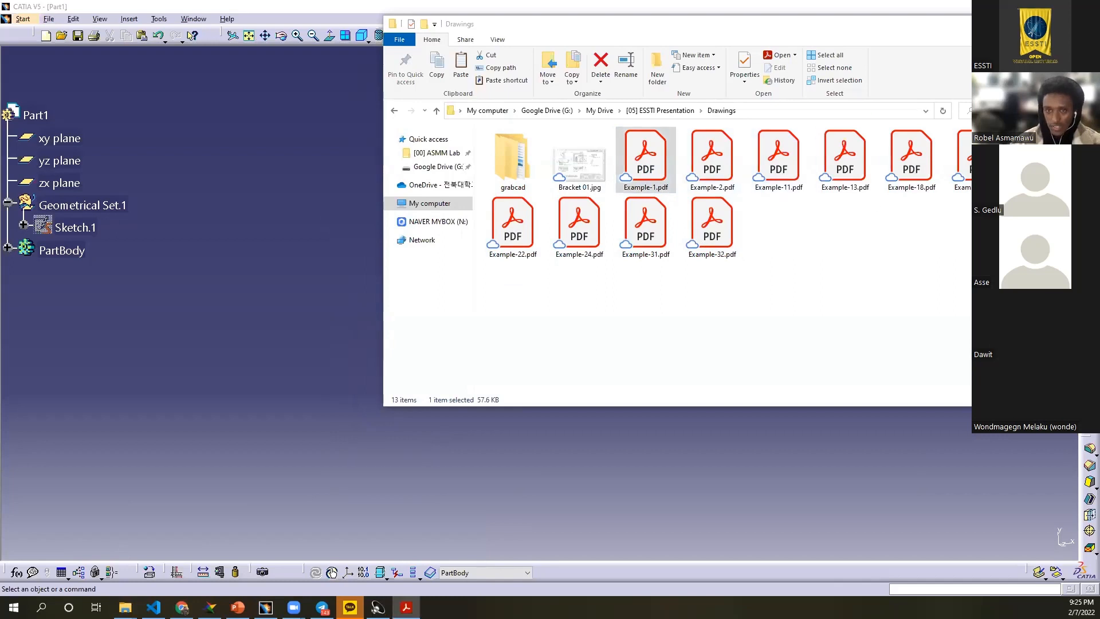
left_click(1020, 24)
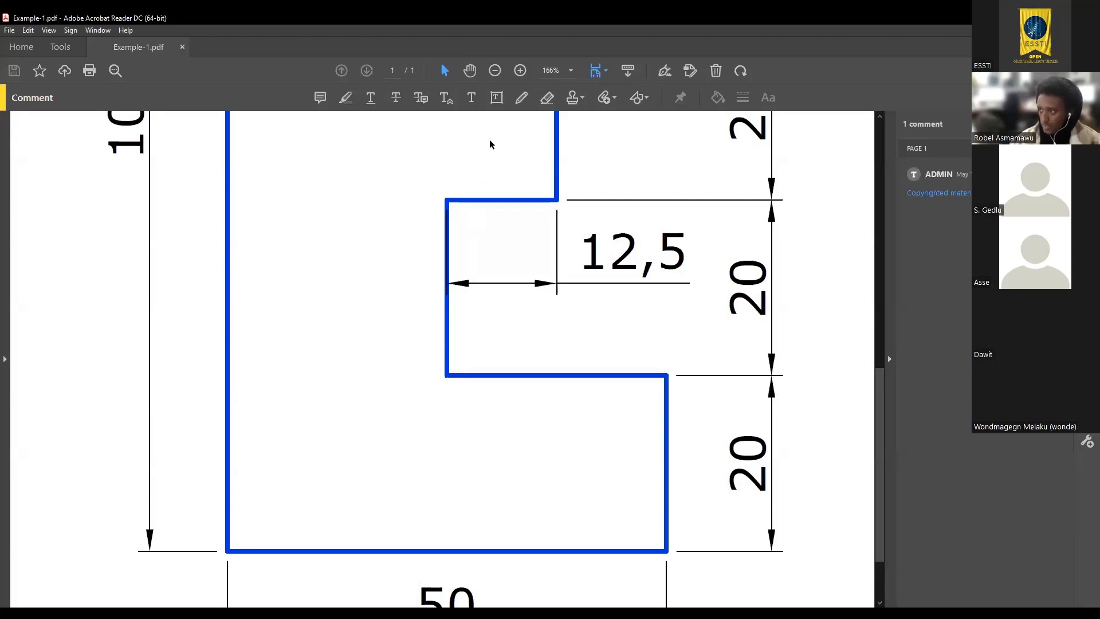
key("ctrl+minus")
key("ctrl+minus")
scroll(469, 284, "down", 5, "ctrl")
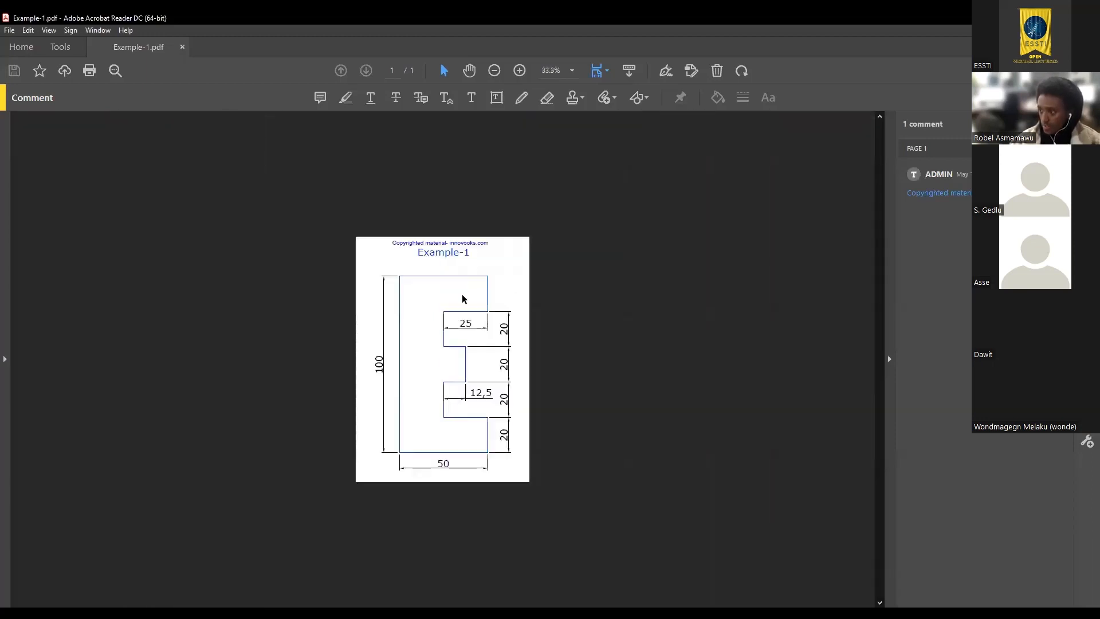
scroll(463, 295, "up", 1, "ctrl")
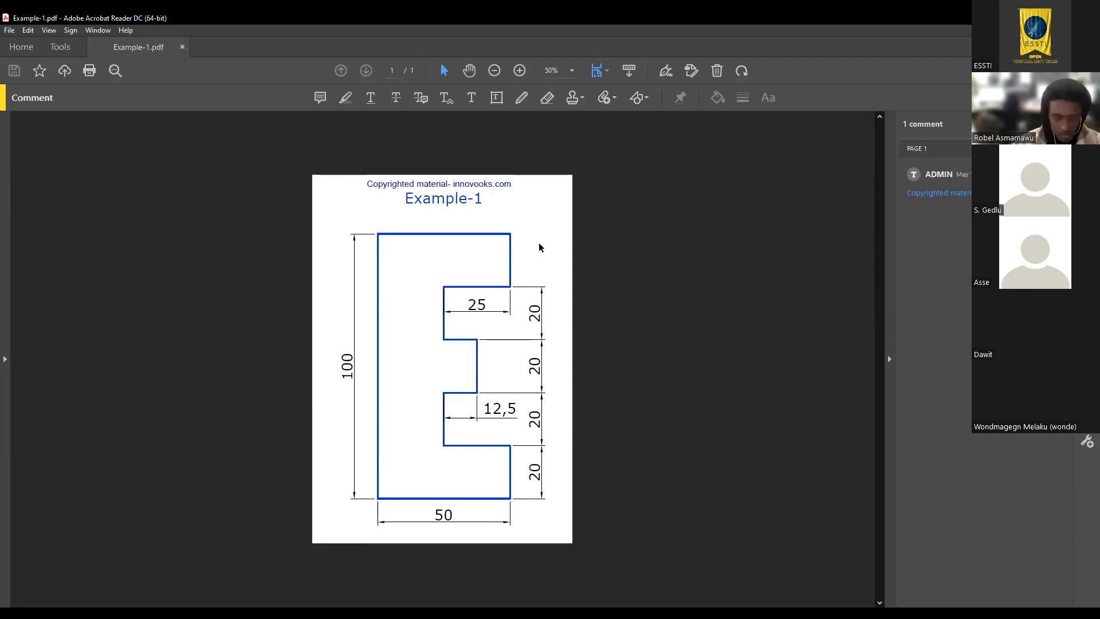
Step: Switch back to CATIA, delete the block with its cylinder and sketches, and open a new sketch on the yz plane
key("alt+Tab")
key("Delete")
left_click(61, 161)
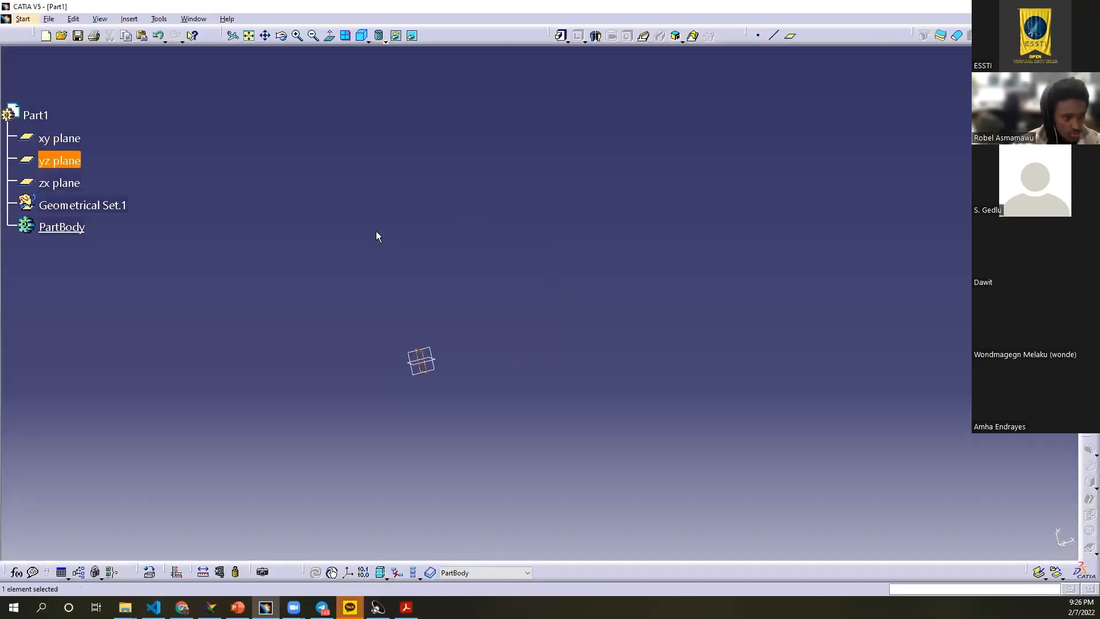
left_click(940, 36)
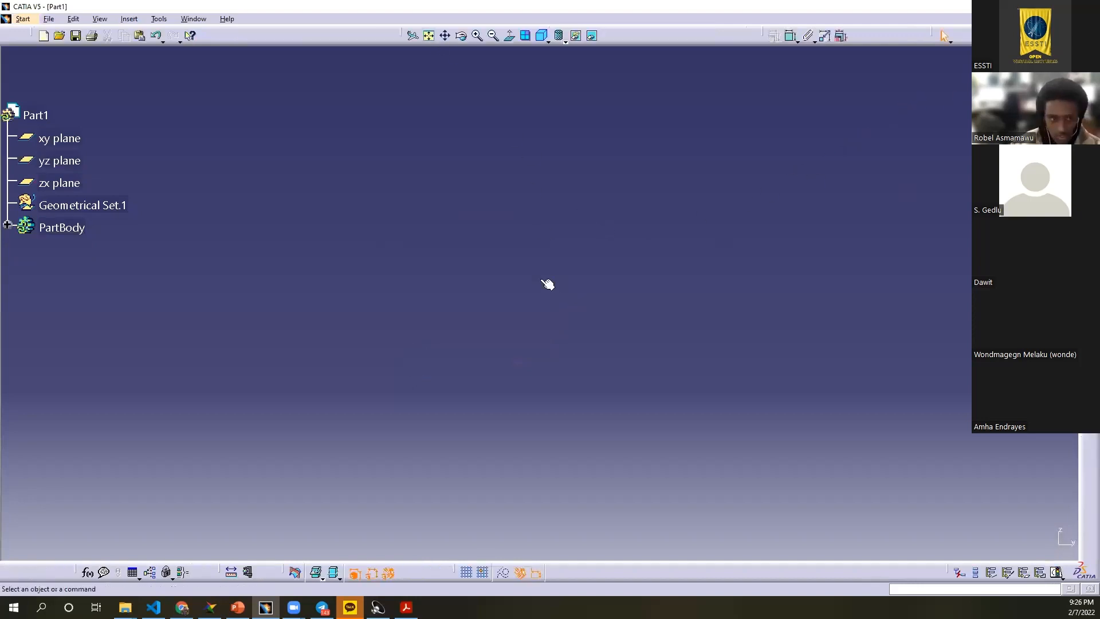
left_click(430, 36)
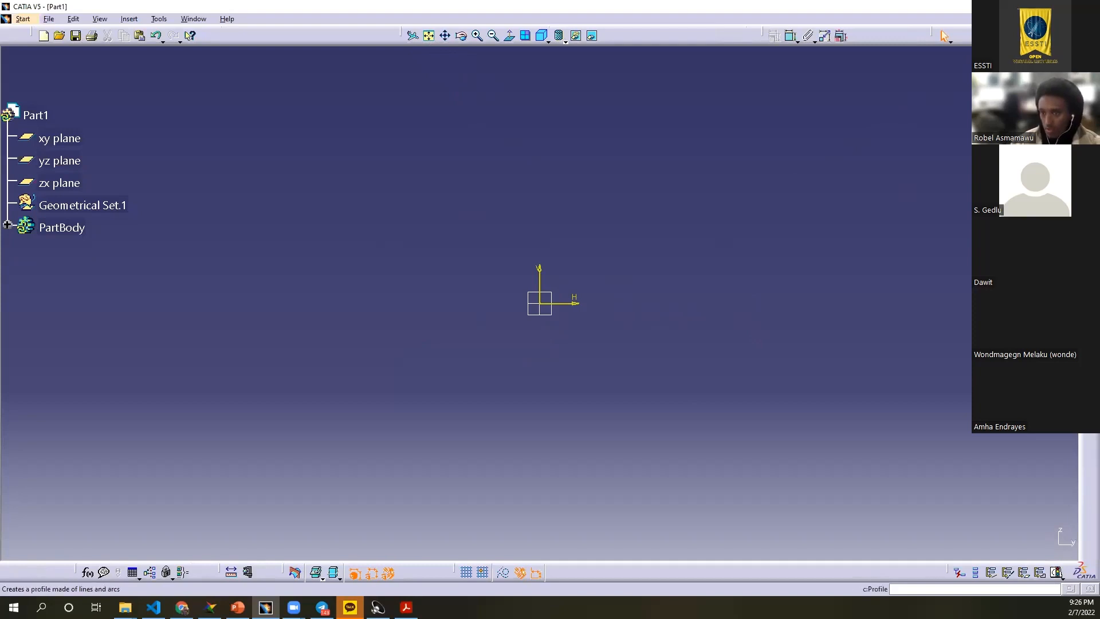
Step: Start an E-shaped outline with the Profile tool, drawing a short upper edge, the vertical back and the base along the H axis
left_click(1089, 121)
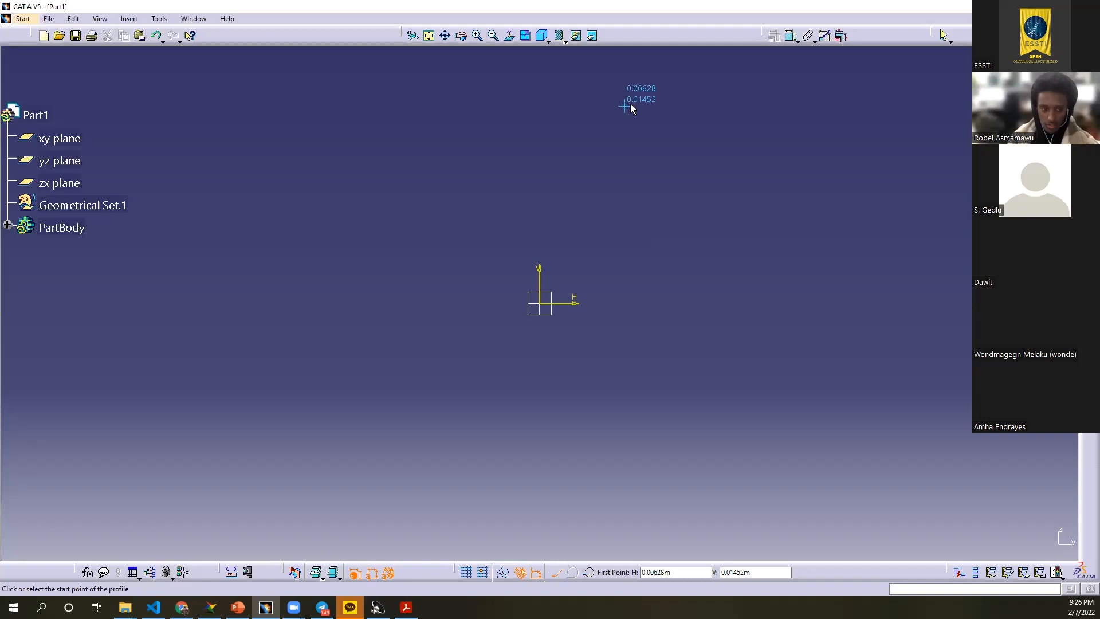
middle_click_drag(645, 90, 635, 297)
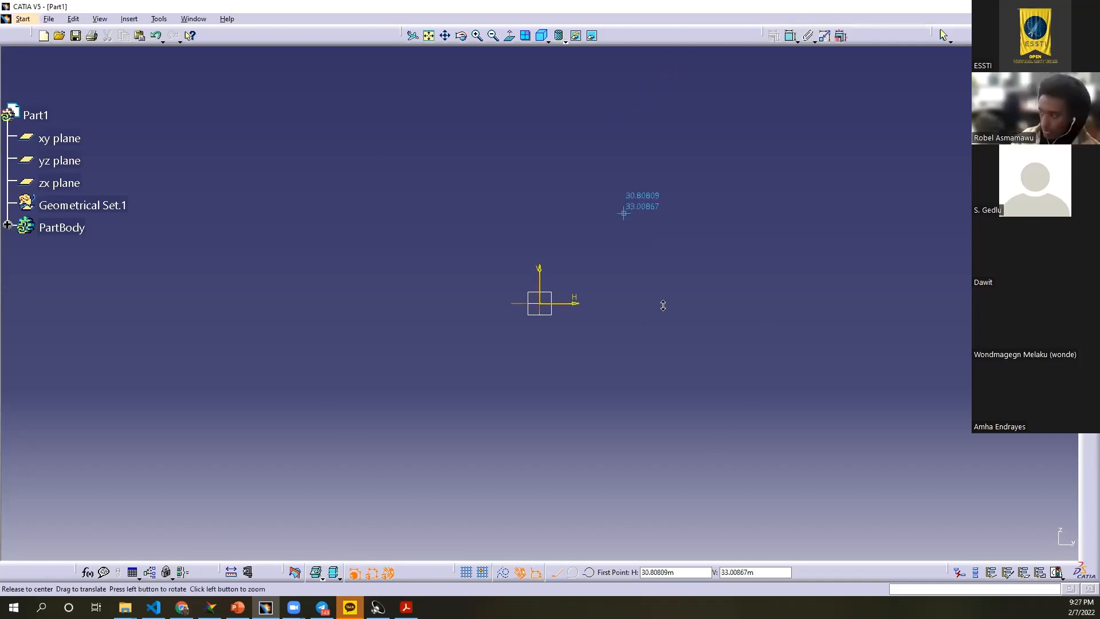
left_click(587, 216)
left_click(545, 216)
left_click(544, 303)
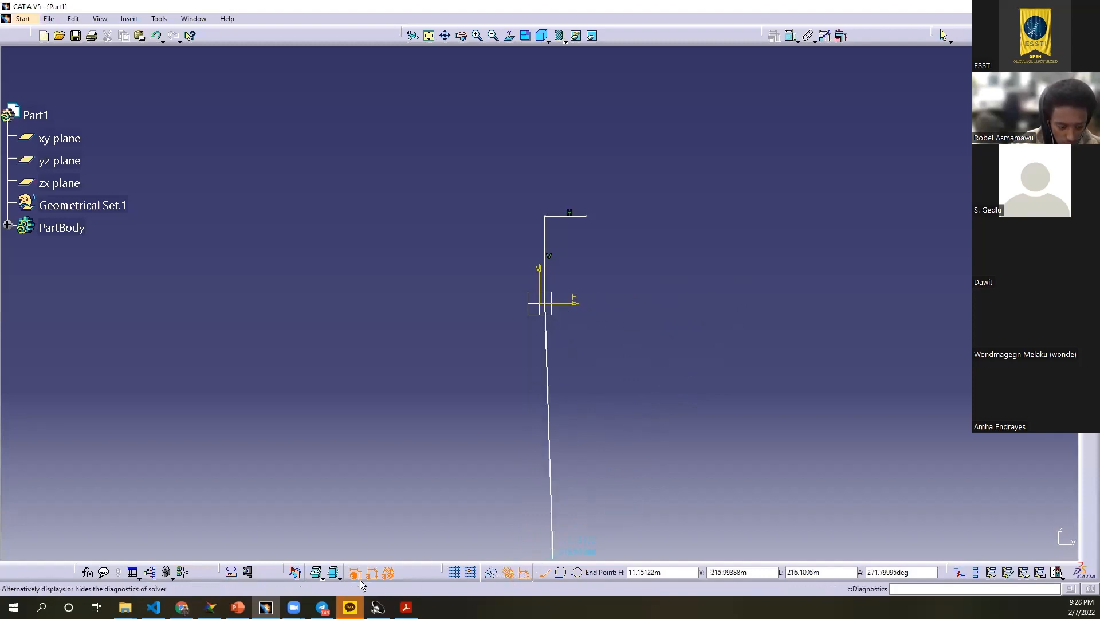
left_click(621, 304)
Step: Continue the profile around the E's lower arm, up the first notch and along the middle arm's lower edge
left_click(621, 283)
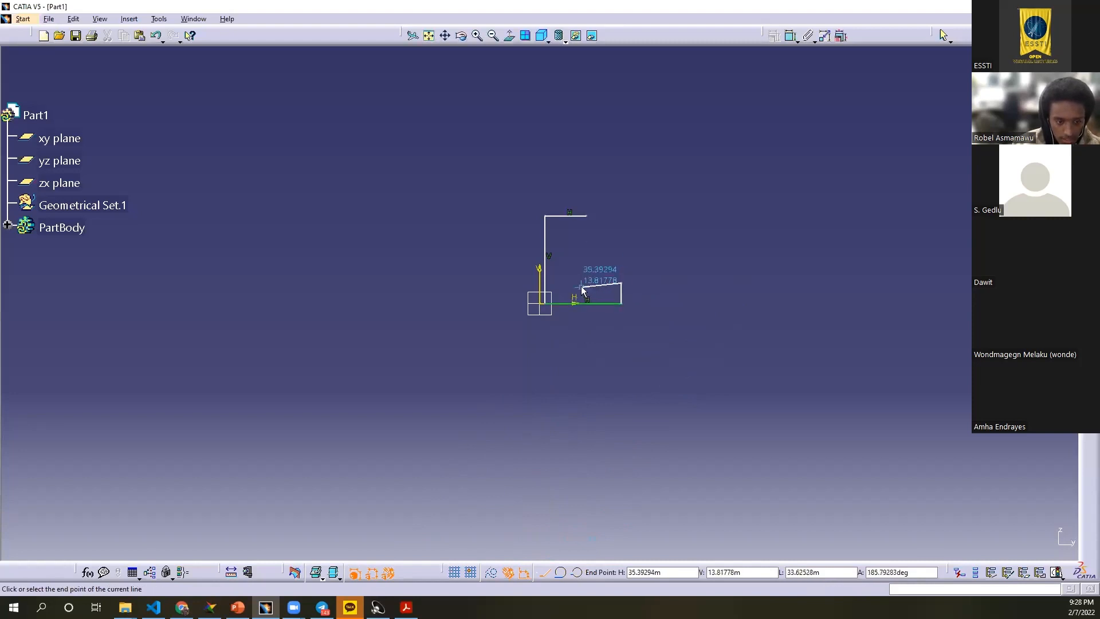
left_click(571, 282)
left_click(571, 256)
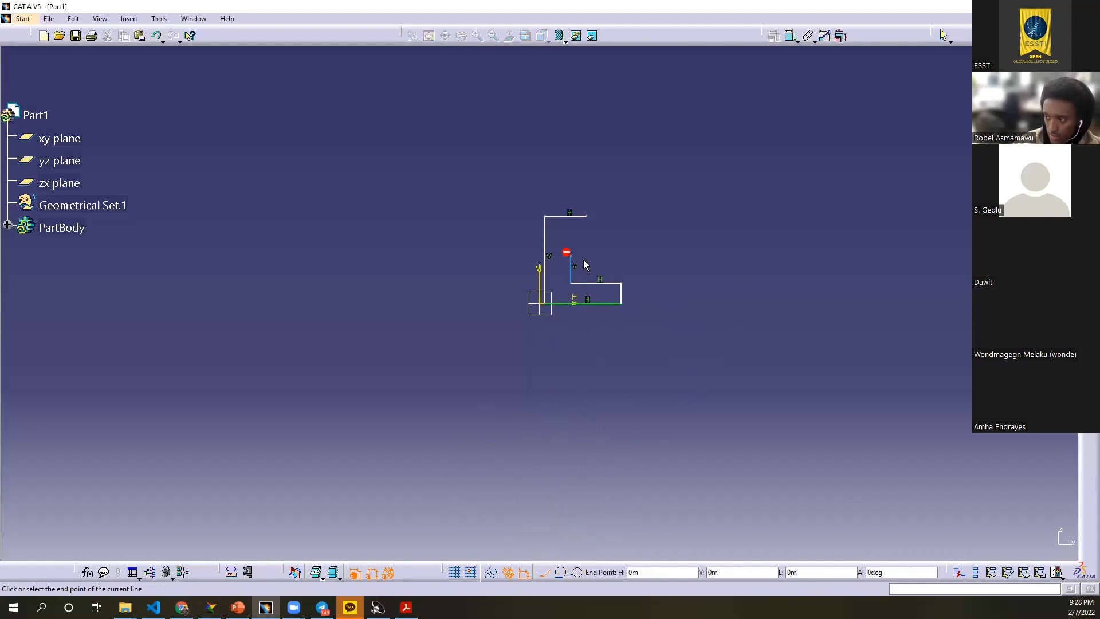
left_click(599, 256)
left_click(599, 237)
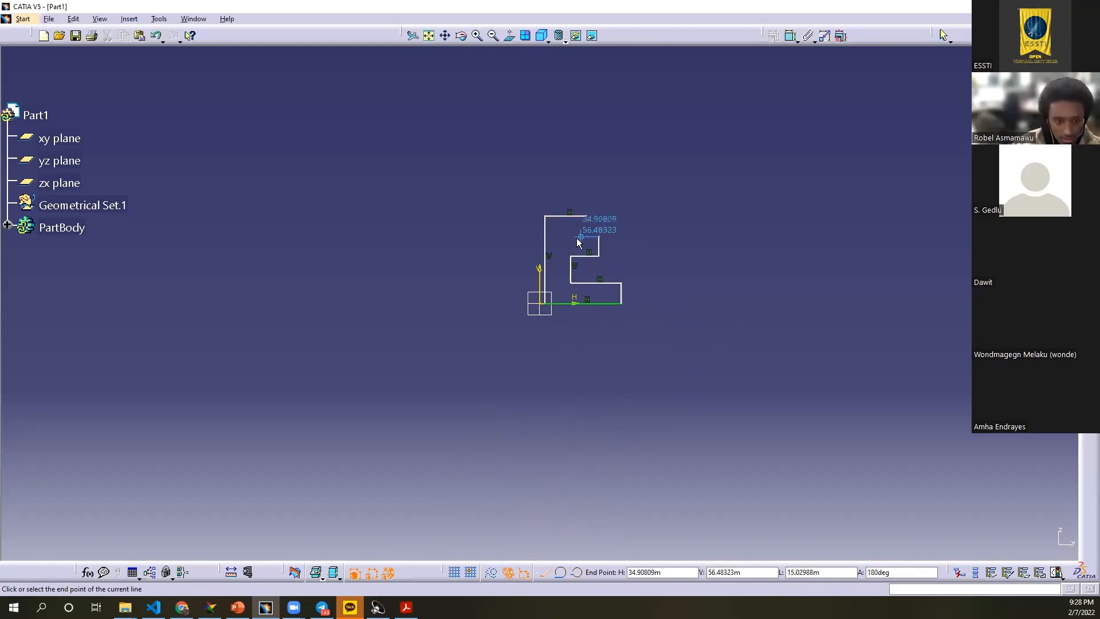
left_click(571, 237)
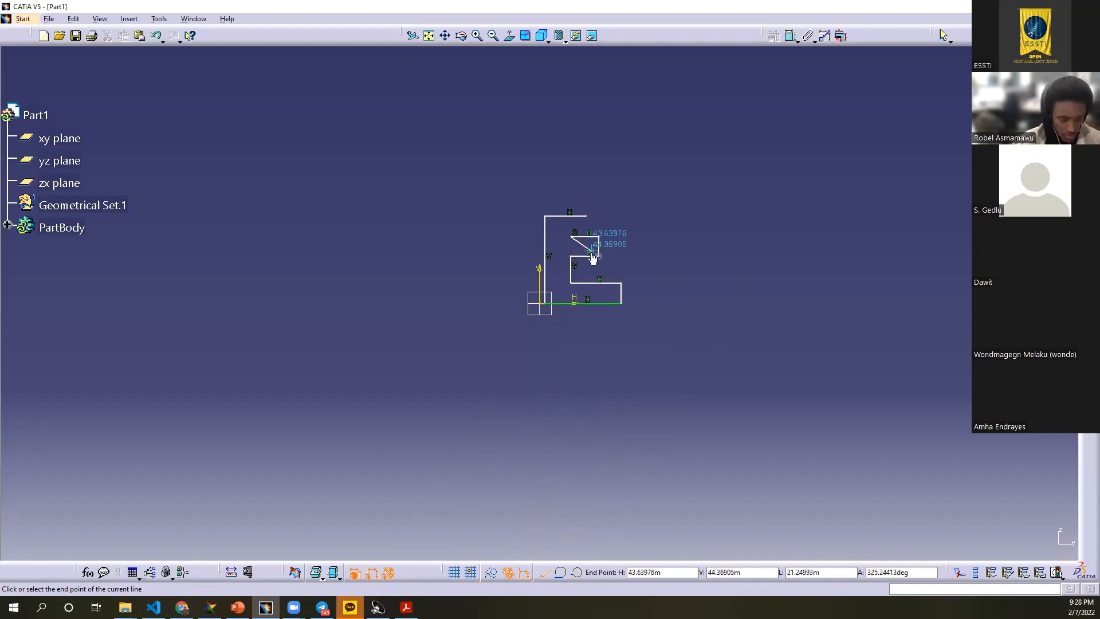
key("ctrl+z")
key("ctrl+z")
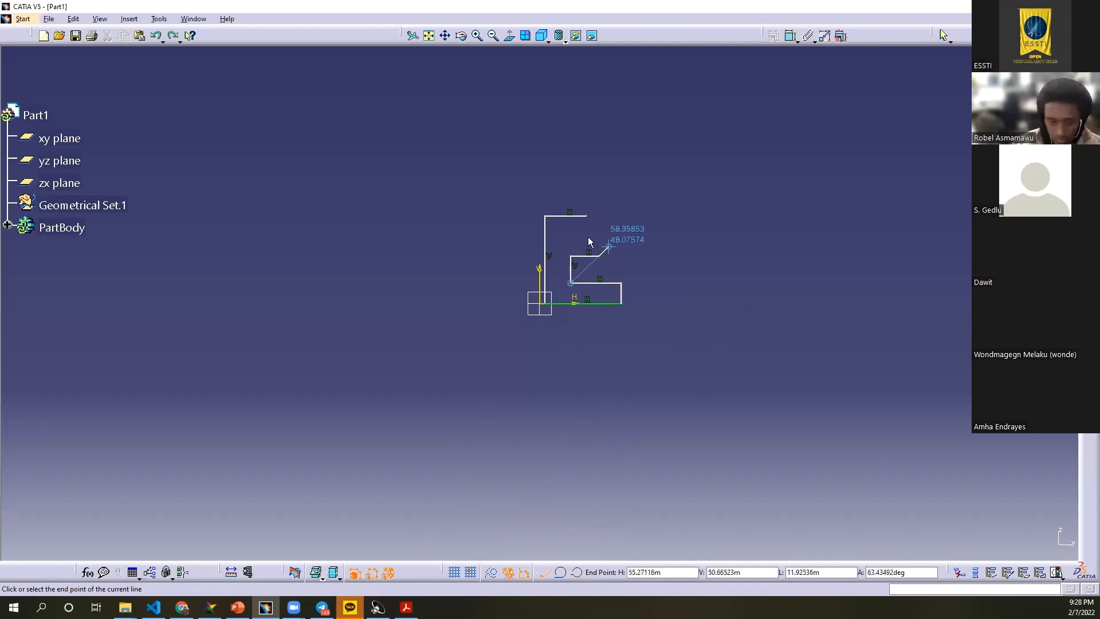
Step: Draw the middle arm's end and upper edge, a vertical notch edge about 13 m long, and a slanted upper arm closing the profile
left_click(598, 240)
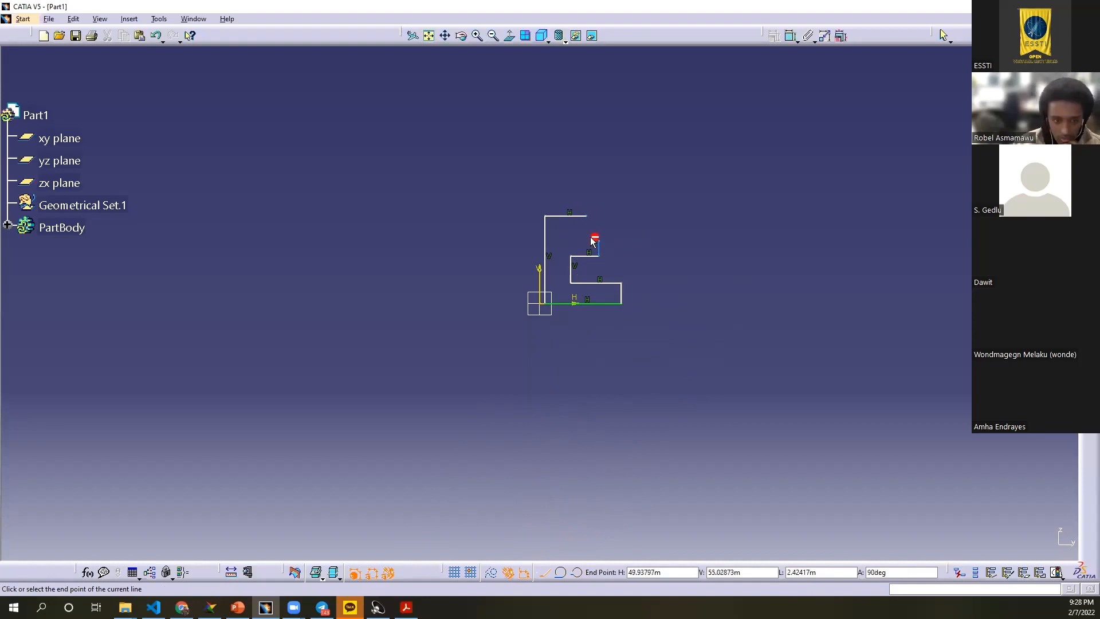
left_click(571, 240)
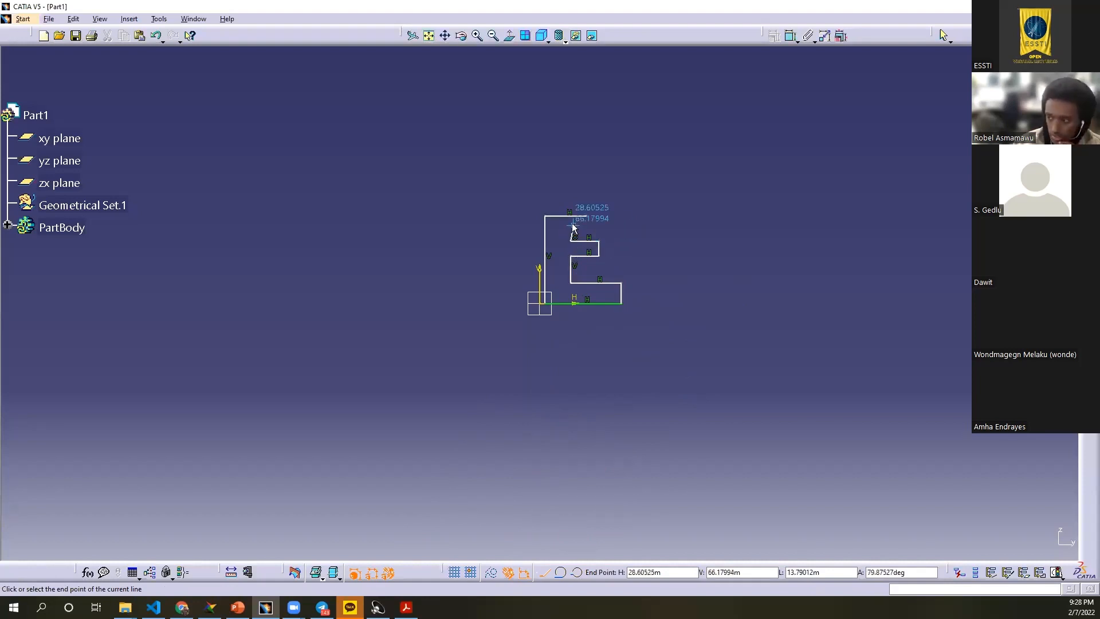
left_click(570, 225)
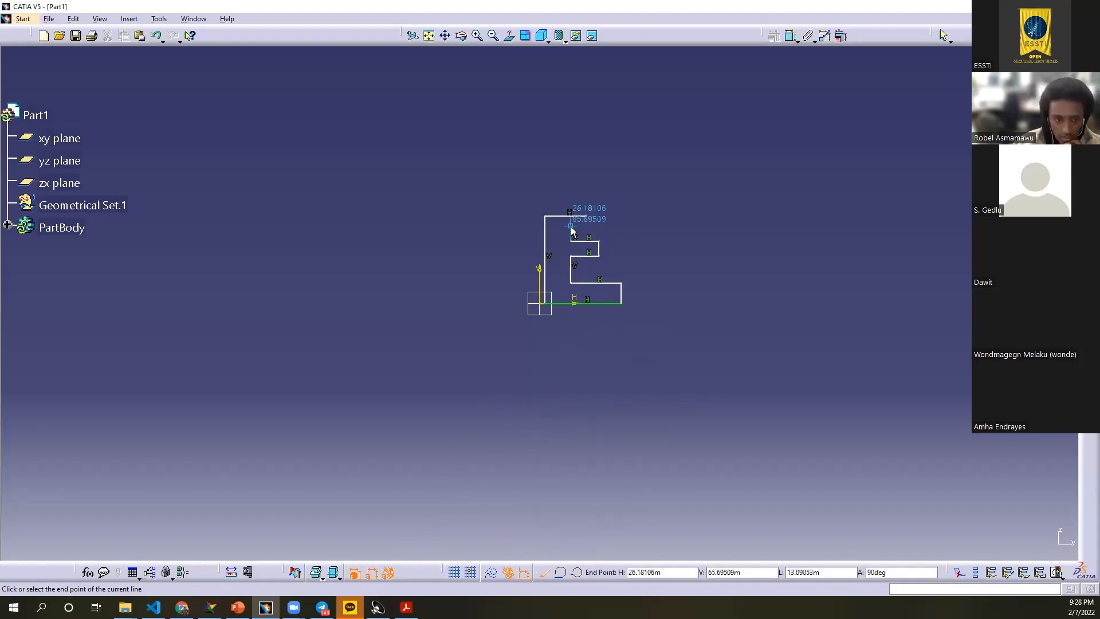
left_click(615, 222)
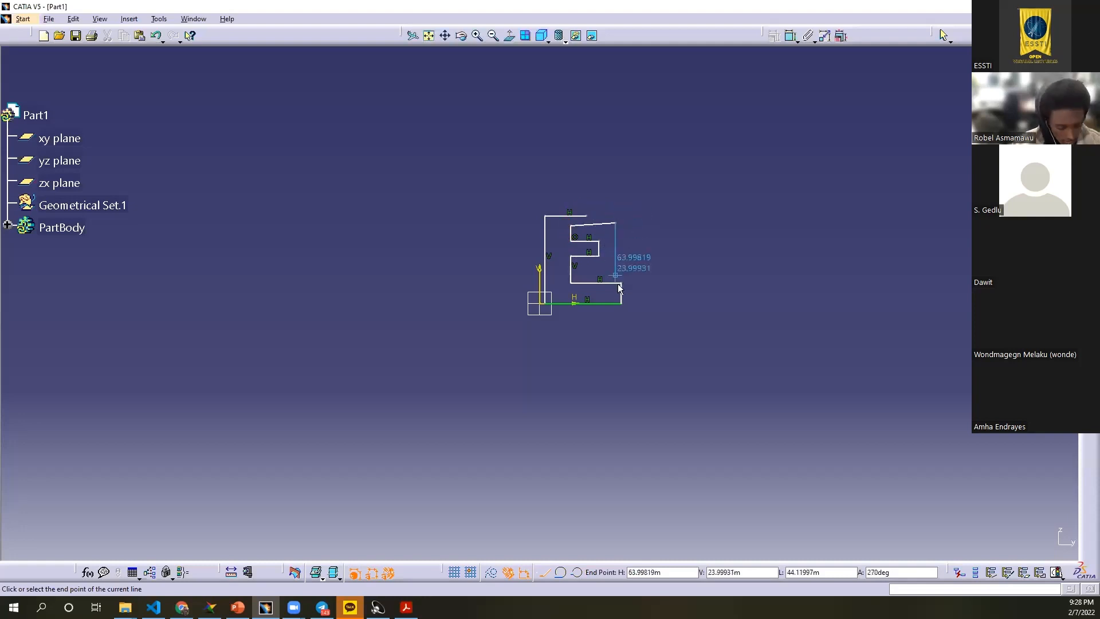
left_click(614, 210)
left_click(586, 216)
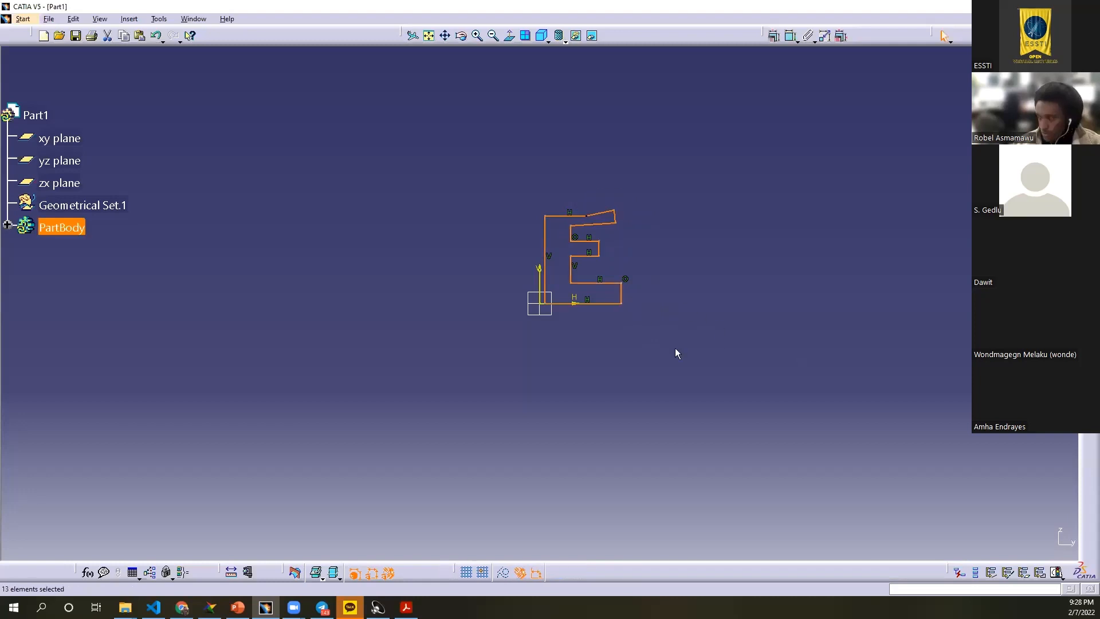
Step: Make the slanted upper edge of the E's top arm horizontal
middle_click_drag(697, 265, 689, 266, "ctrl")
middle_click_drag(641, 138, 634, 331)
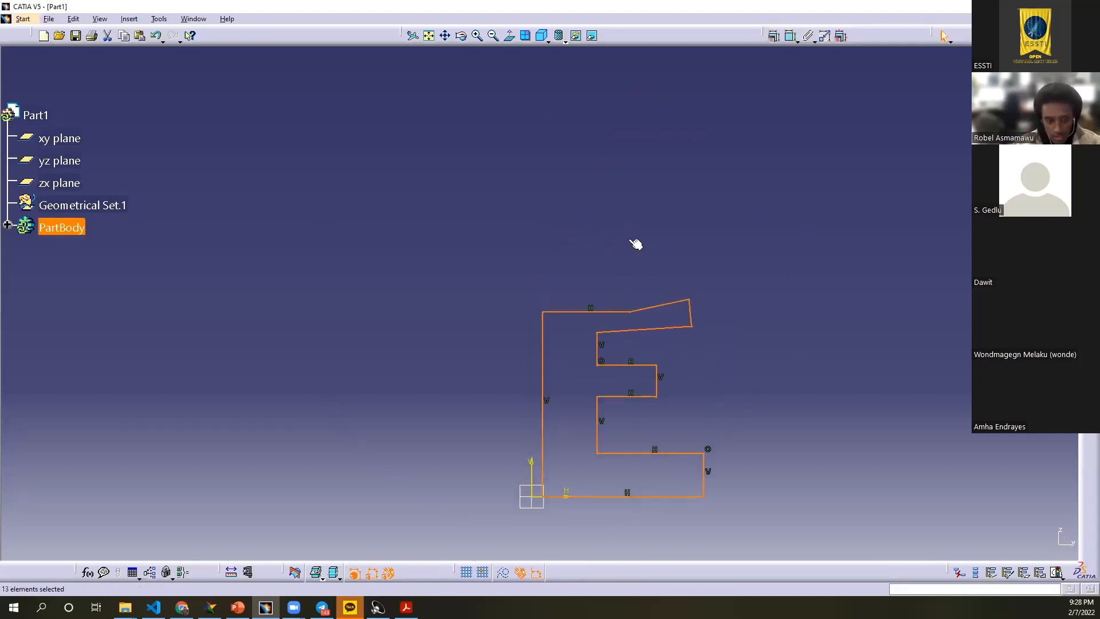
middle_click_drag(636, 243, 605, 179)
left_click(840, 152)
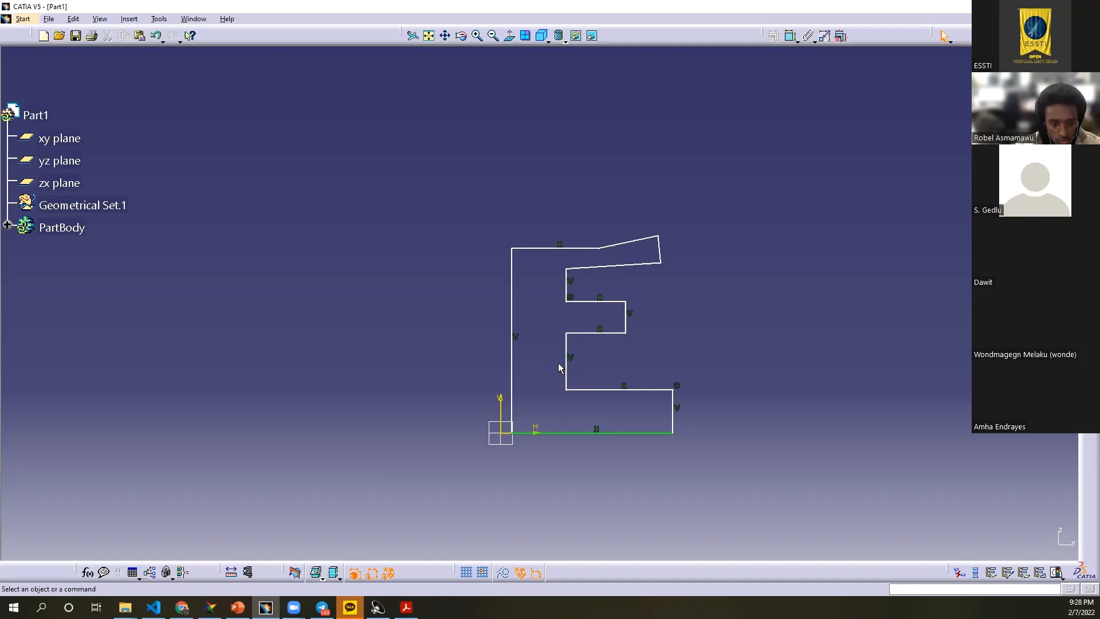
left_click(625, 242)
left_click(774, 35)
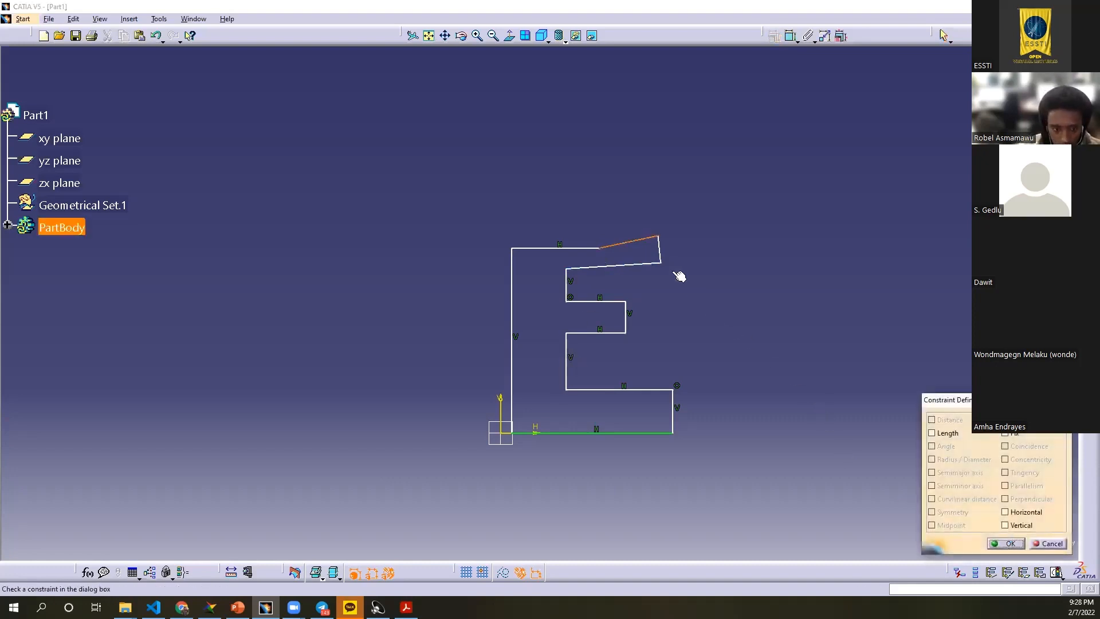
left_click(1005, 512)
left_click(1006, 543)
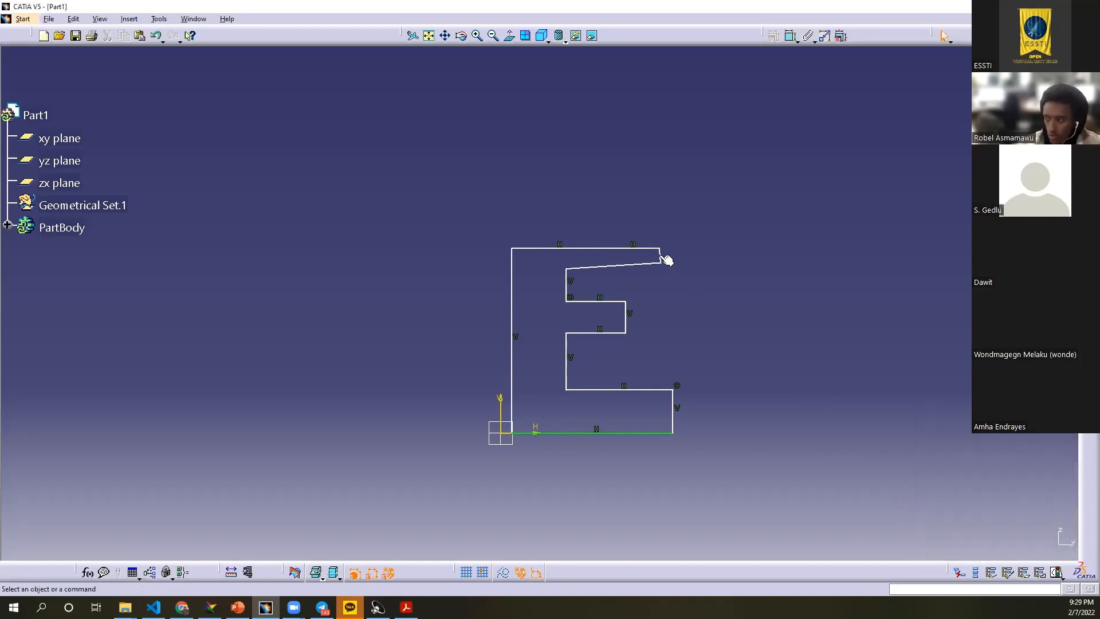
Step: Apply a vertical constraint to the top arm's end edge together with the two inner notch edges
left_click(663, 256)
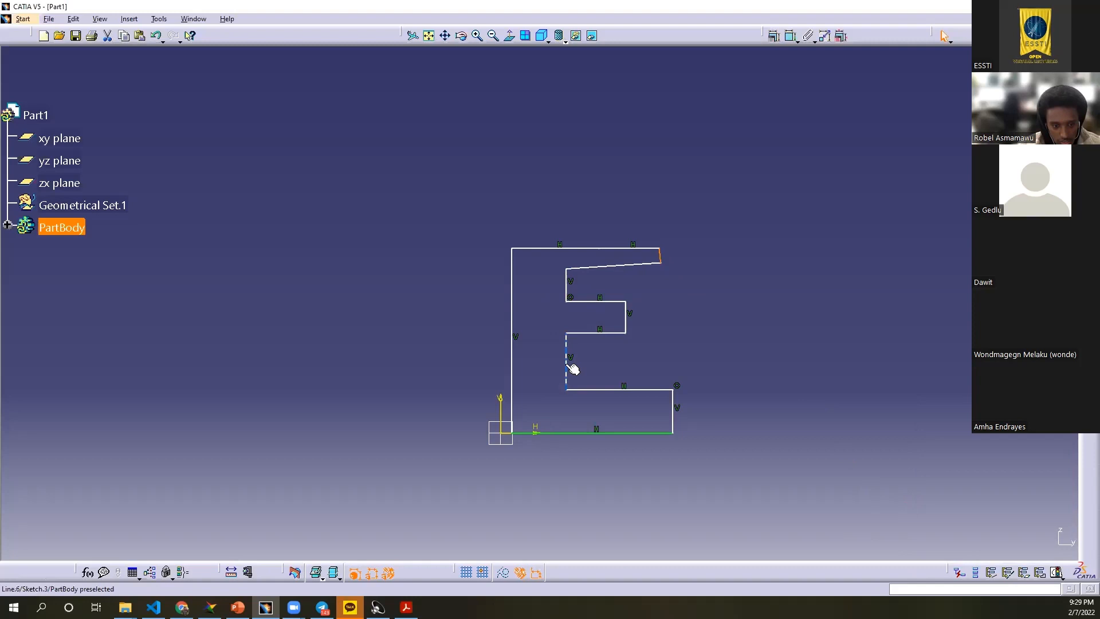
left_click(571, 367)
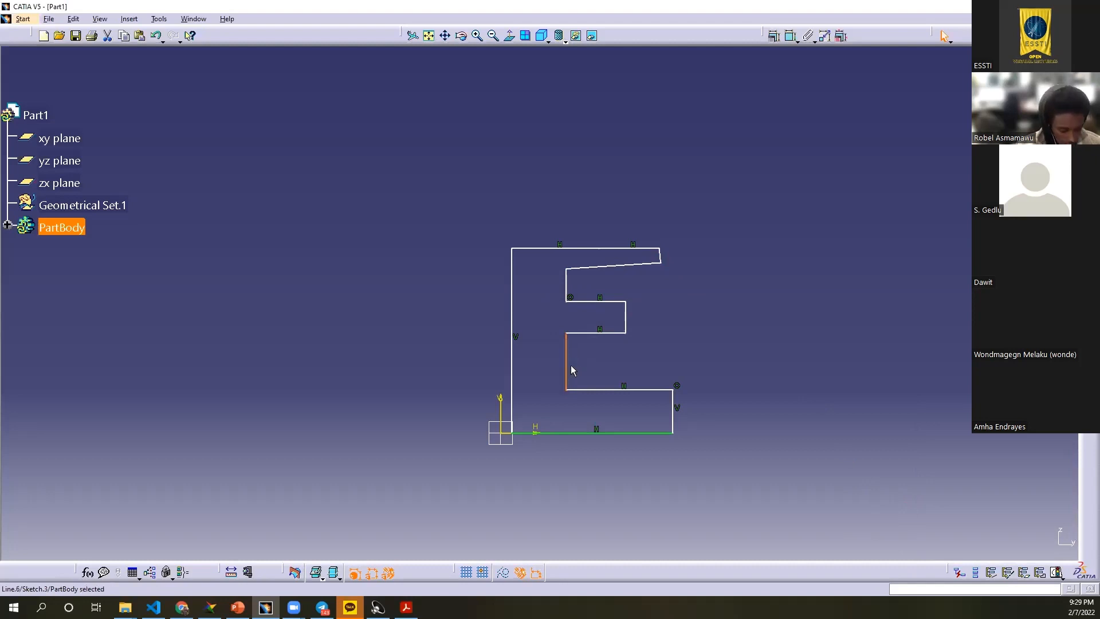
left_click(569, 279, "ctrl")
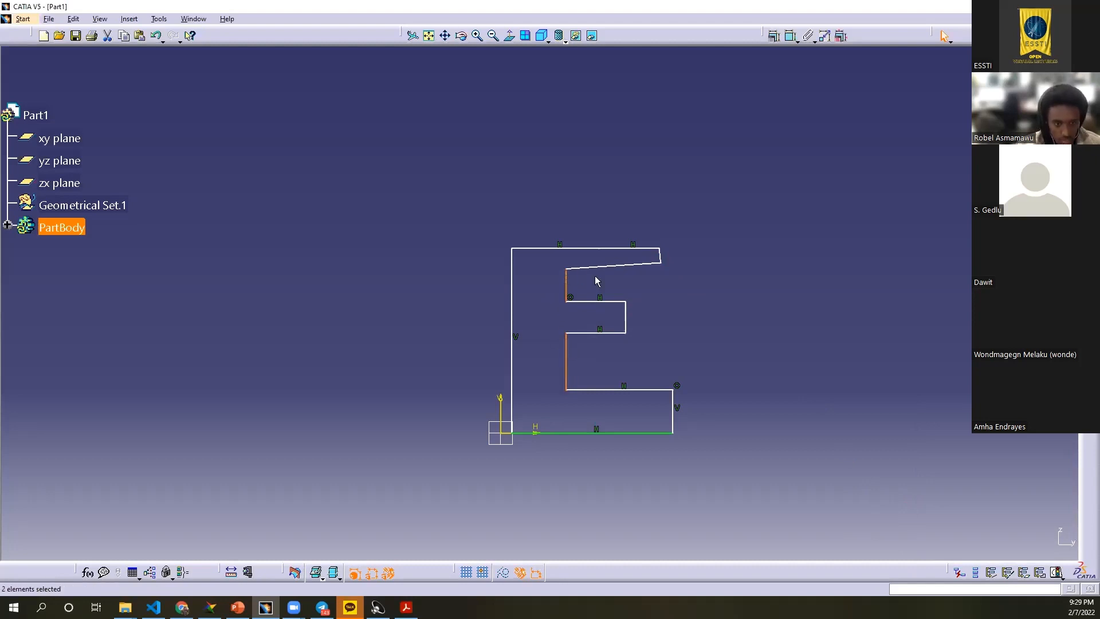
left_click(662, 255, "ctrl")
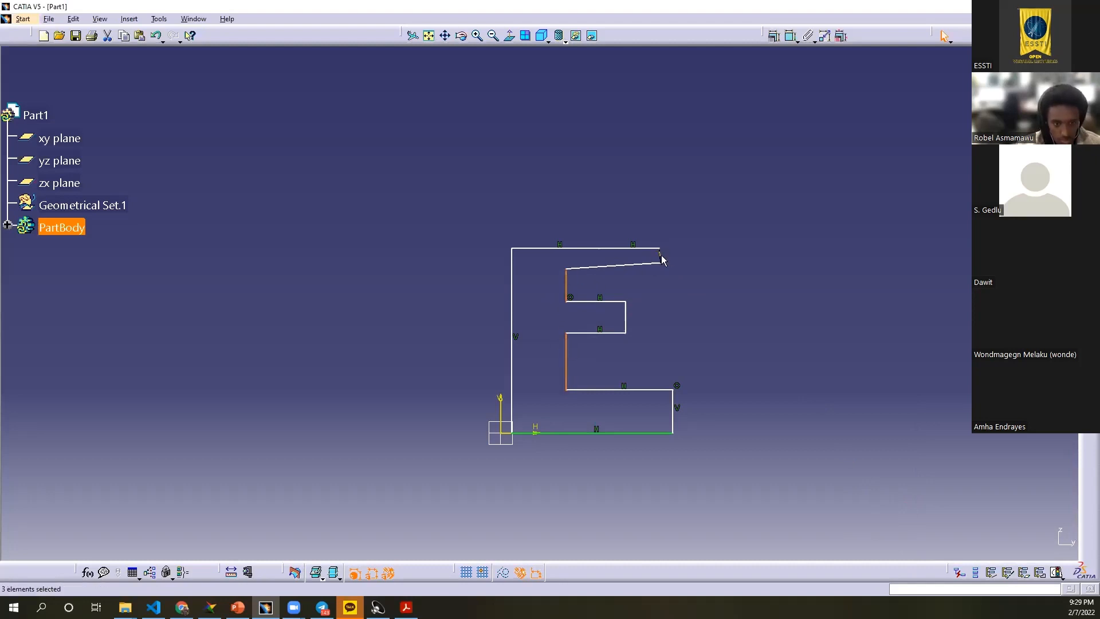
left_click(784, 36)
left_click(1014, 523)
left_click(1007, 543)
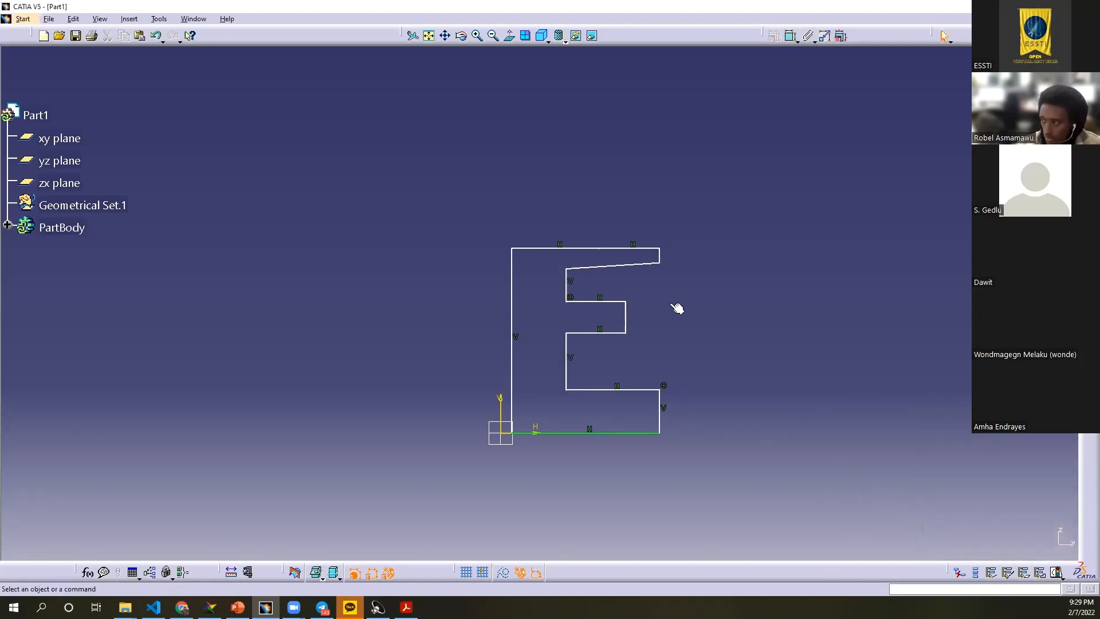
Step: Make the slanted lower edge of the E's top arm horizontal
left_click(610, 270)
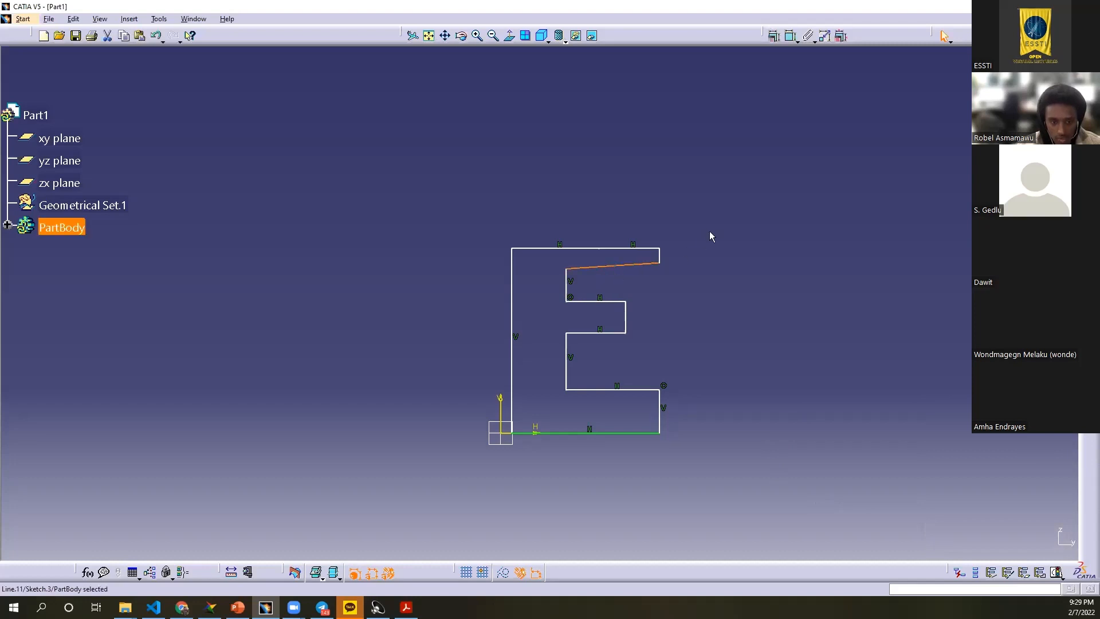
left_click(775, 37)
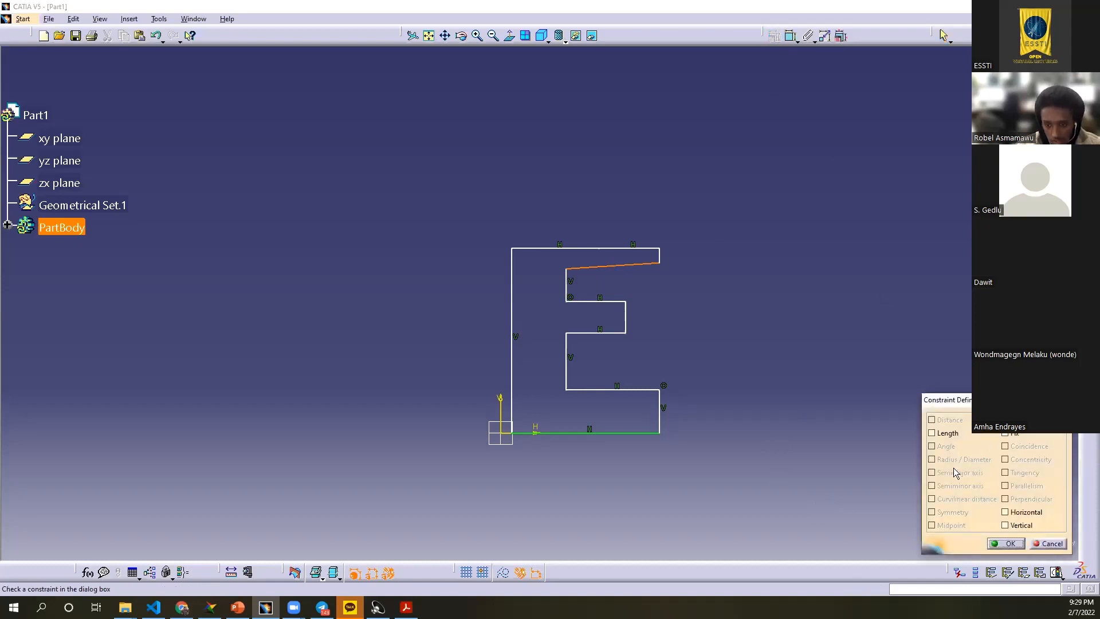
left_click(1022, 513)
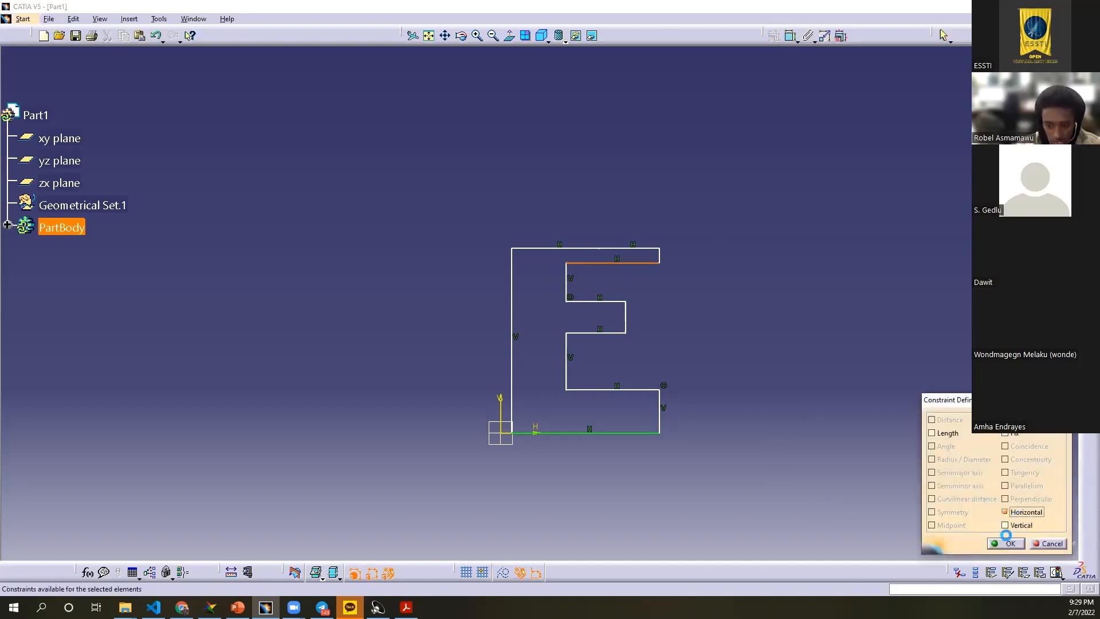
left_click(1006, 543)
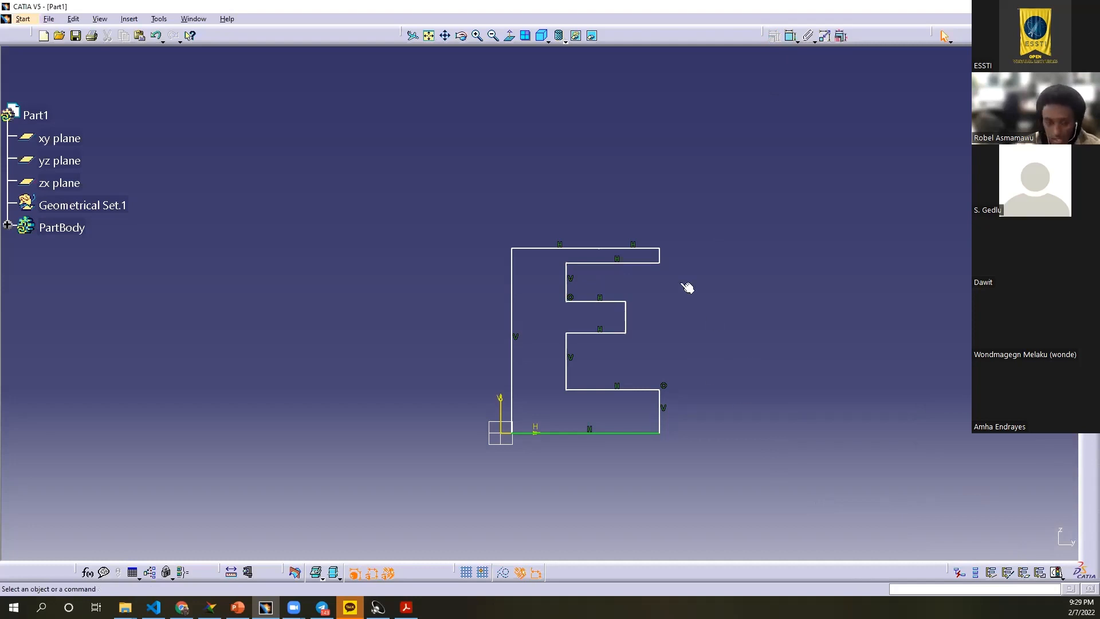
Step: Dimension the end edges of the top arm and the middle arm, placing both dimensions beside the open side of the E
left_click(792, 40)
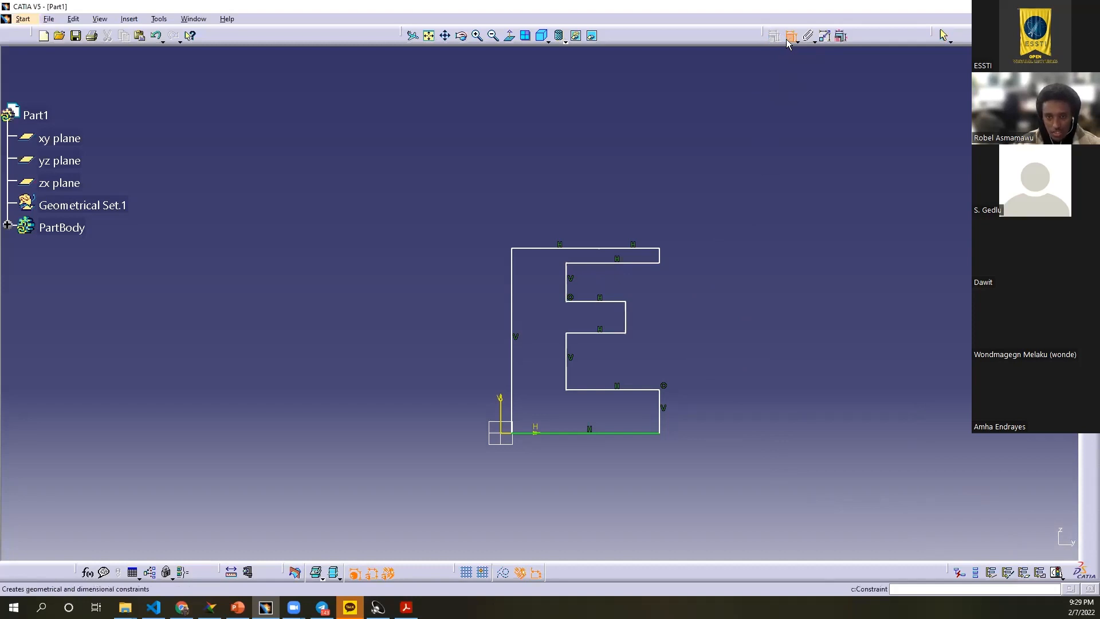
left_click(659, 256)
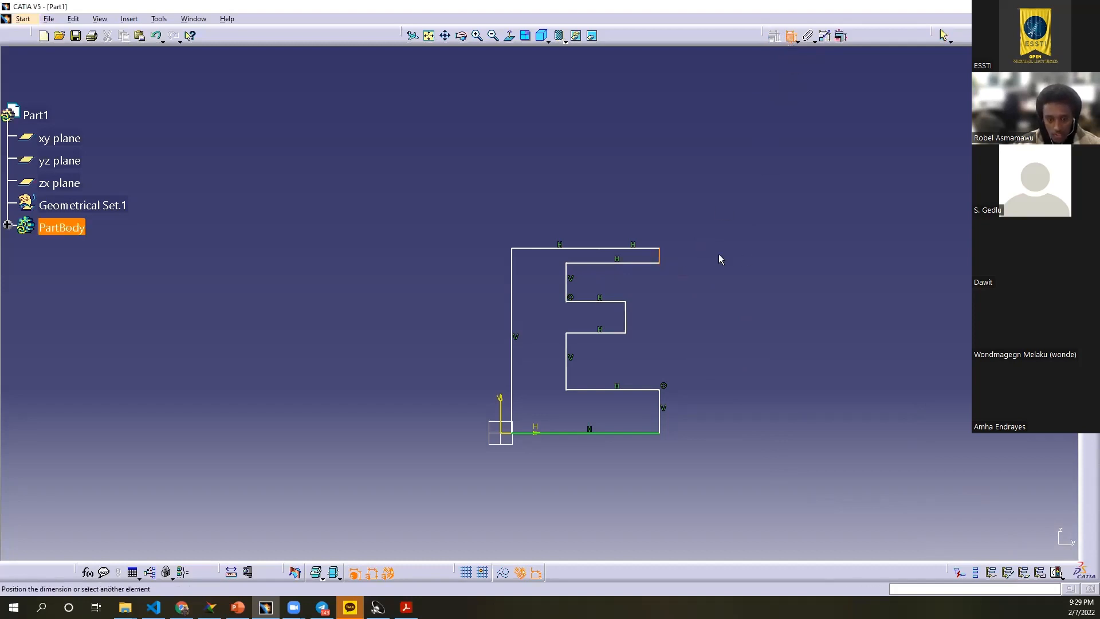
left_click(815, 212)
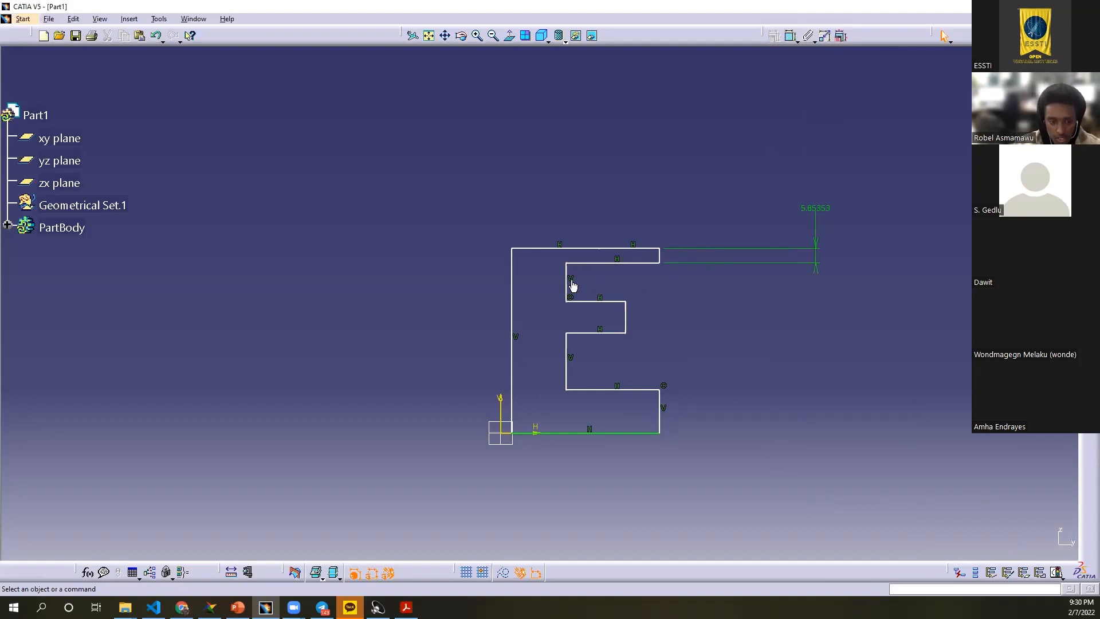
left_click(566, 282)
left_click(625, 319)
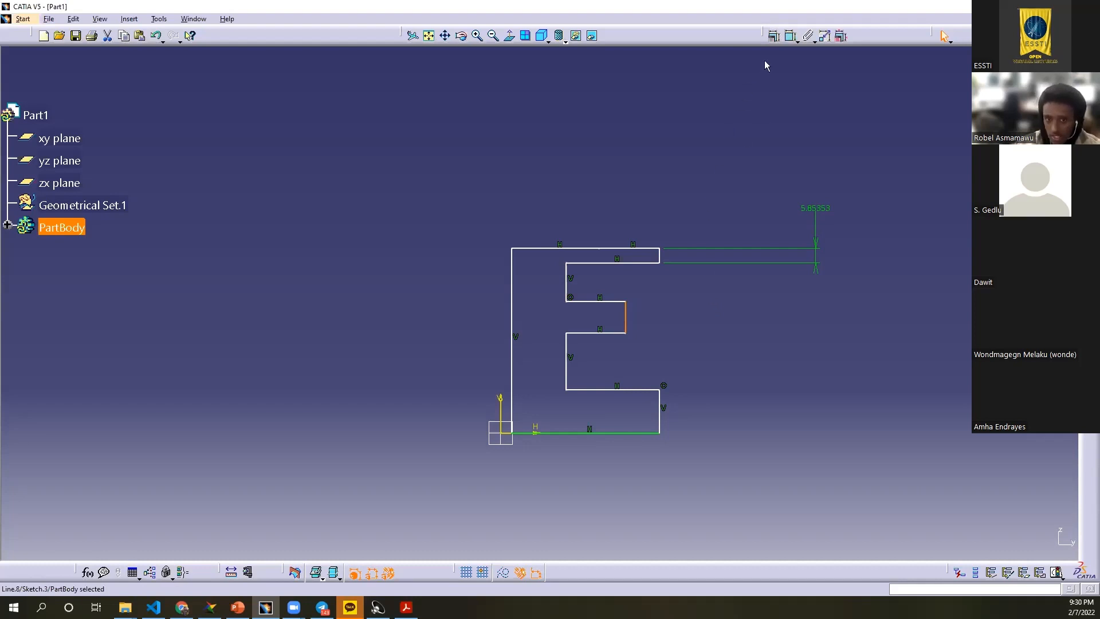
left_click(789, 38)
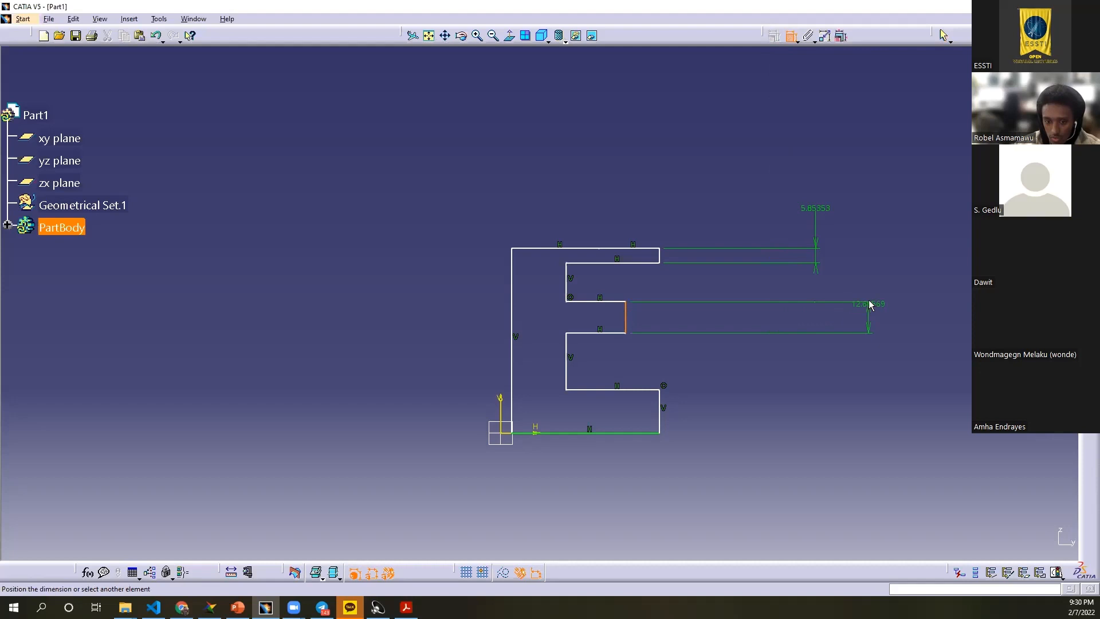
left_click(868, 271)
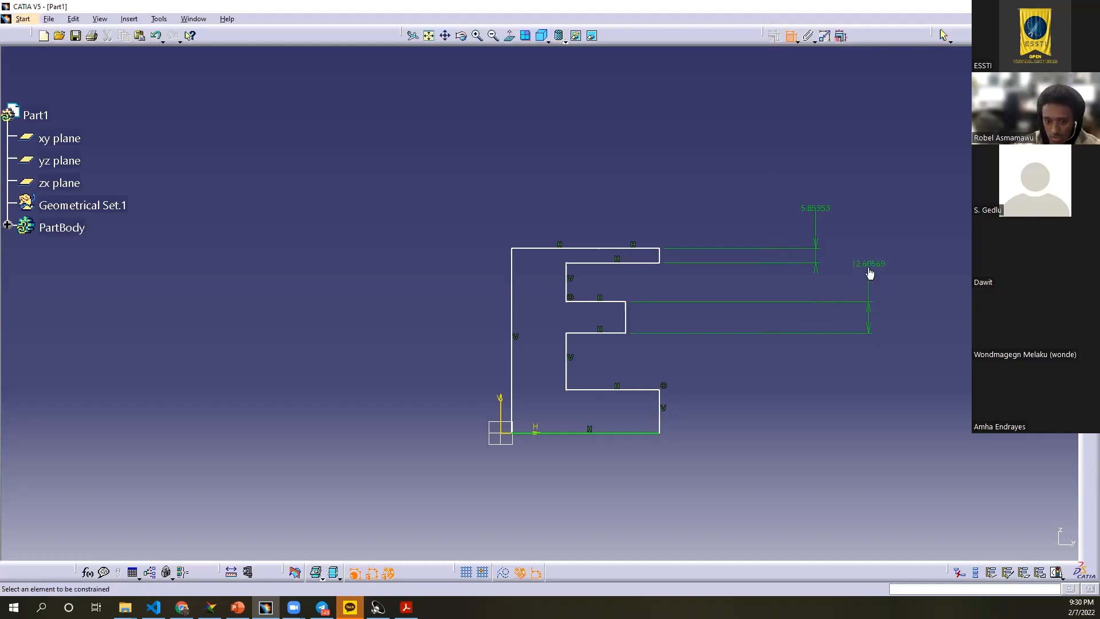
Step: Dimension the upper notch's vertical edge and the lower arm's end edge
left_click(565, 286)
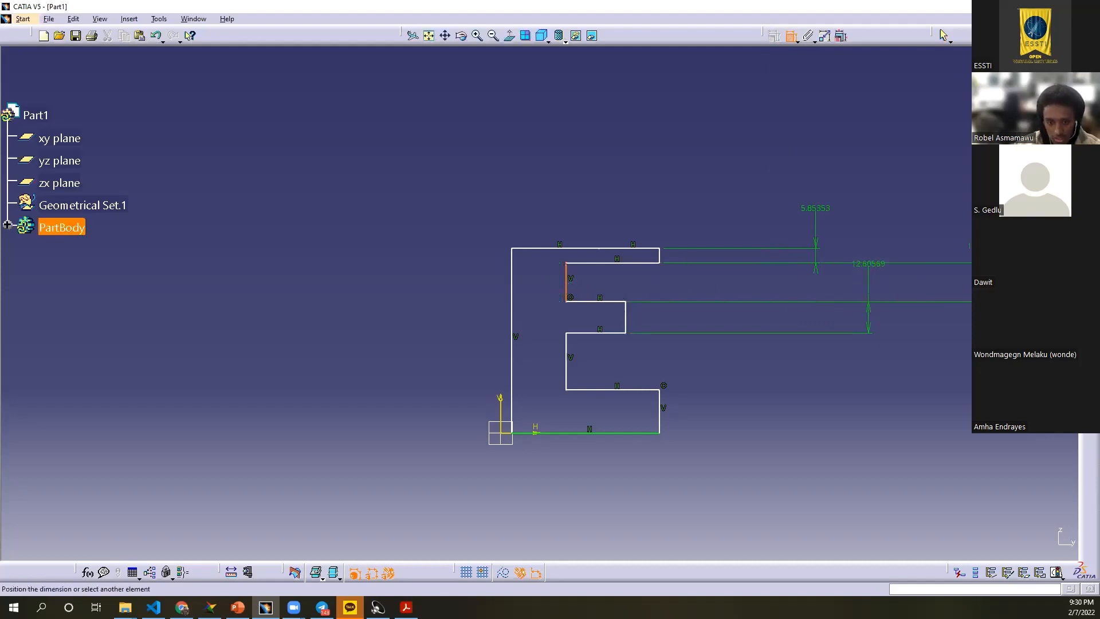
left_click(977, 225)
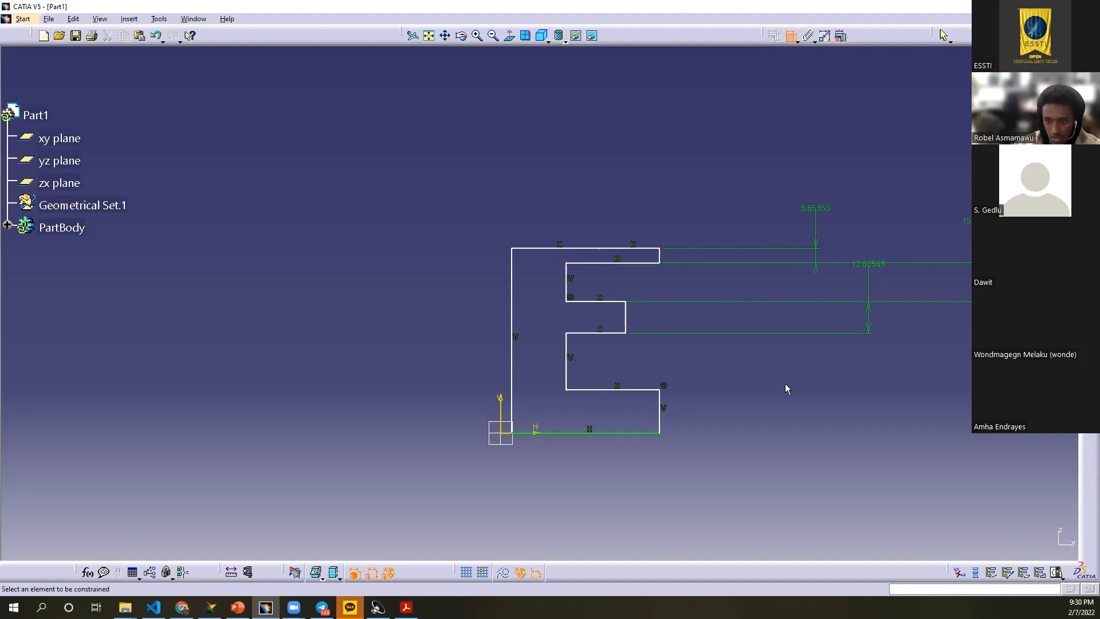
left_click(660, 412)
left_click(862, 366)
Step: Dimension the lower notch's vertical edge and the full height of the E's back
left_click(566, 366)
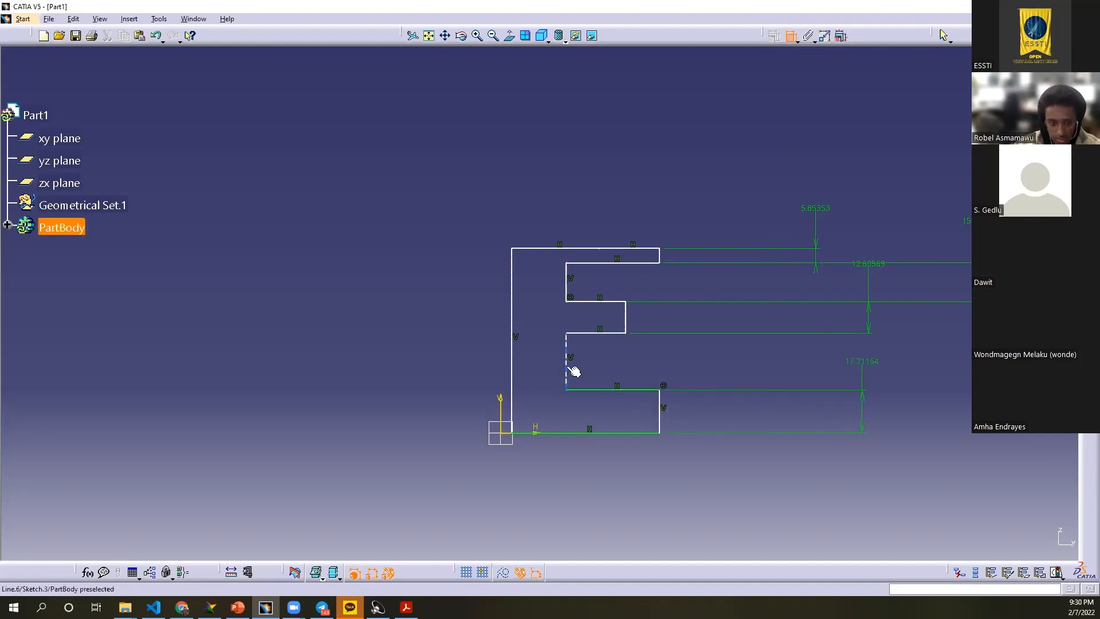
left_click(905, 364)
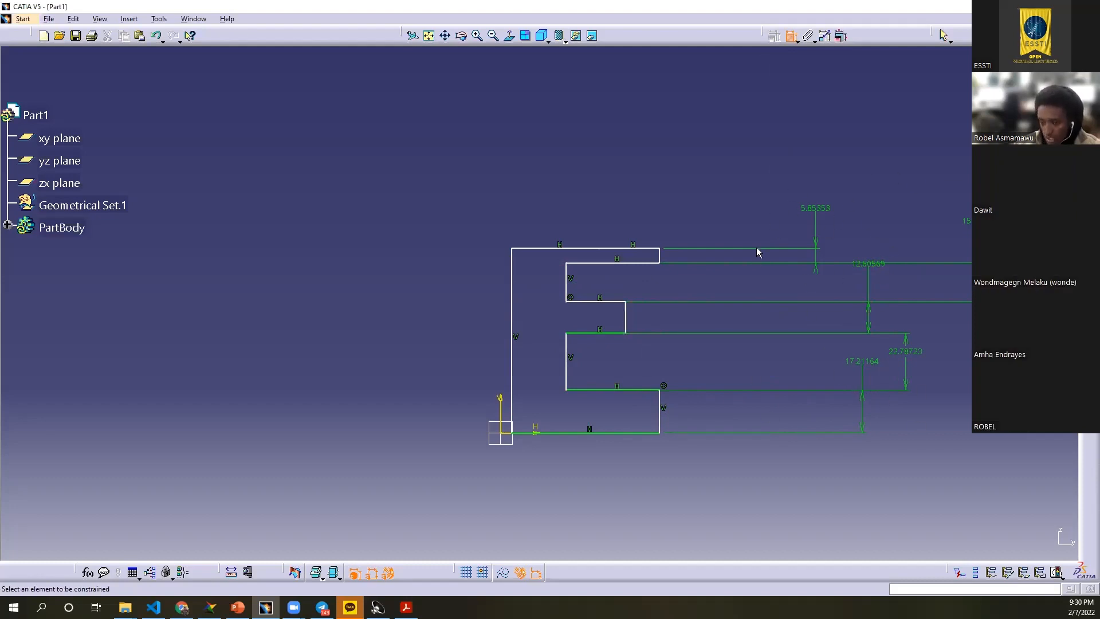
left_click(512, 311)
left_click(333, 323)
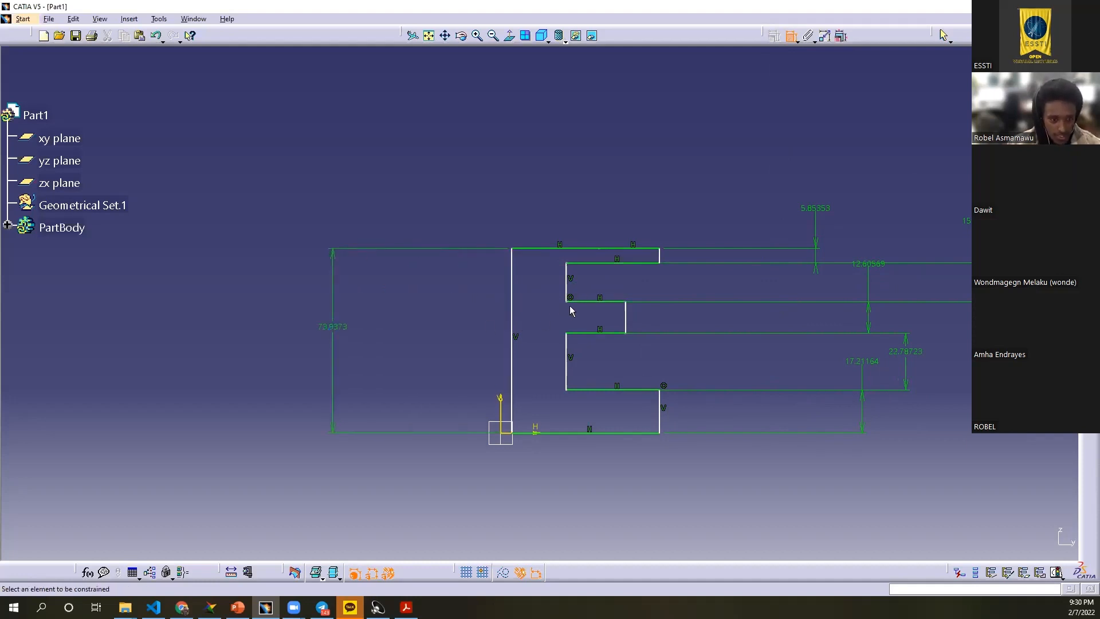
Step: Try to dimension the upper notch edge again and the distance between the back and the middle arm's end, deleting that distance dimension
left_click(566, 286)
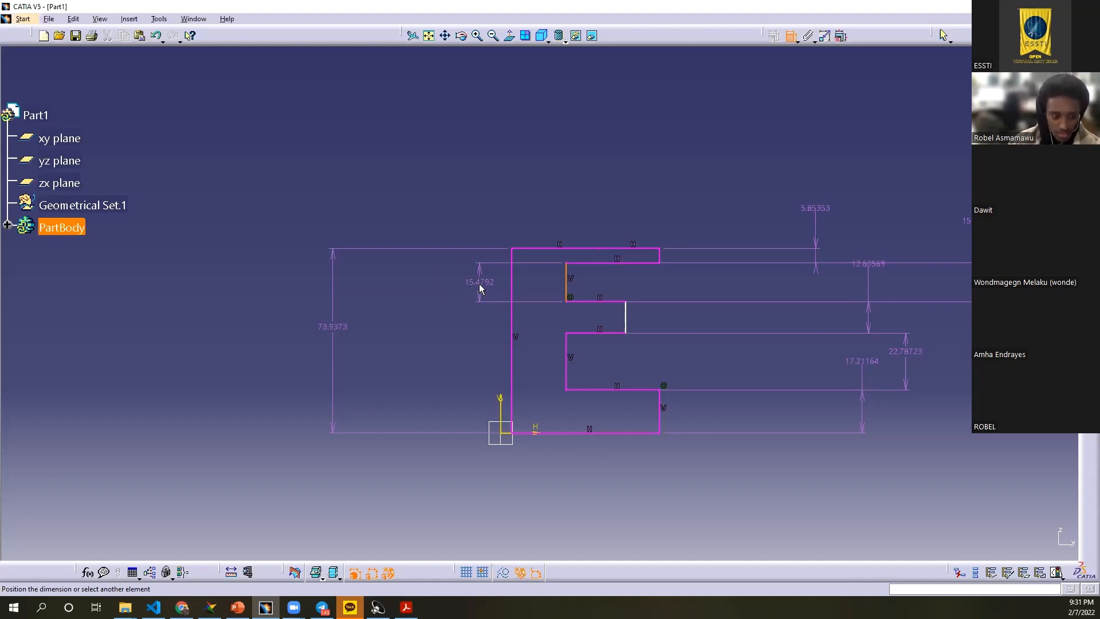
left_click(479, 284)
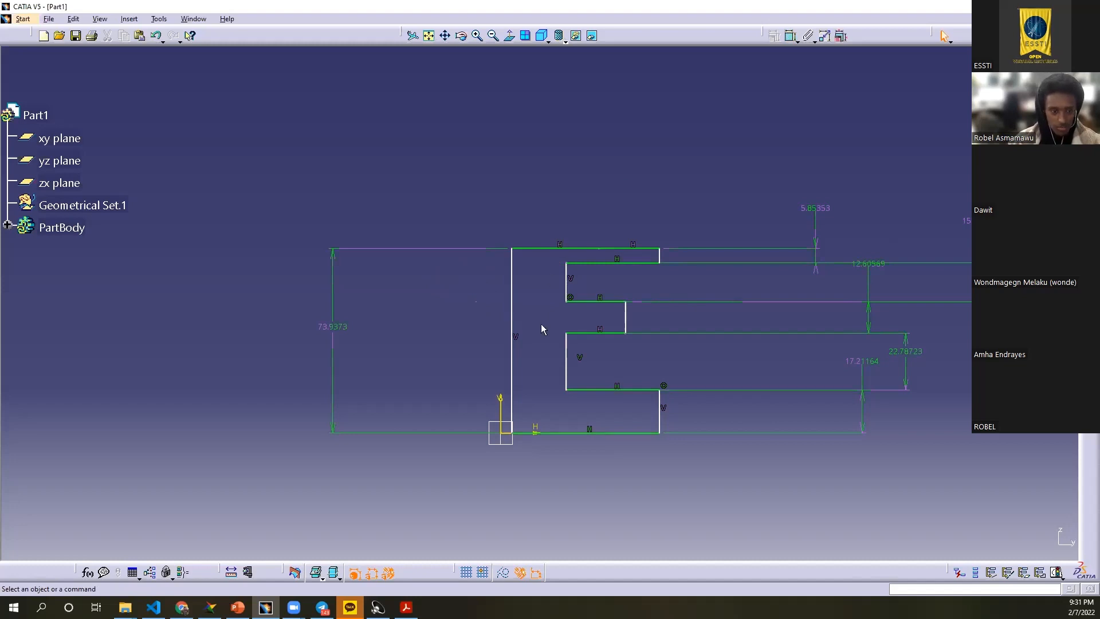
middle_click_drag(579, 191, 574, 172)
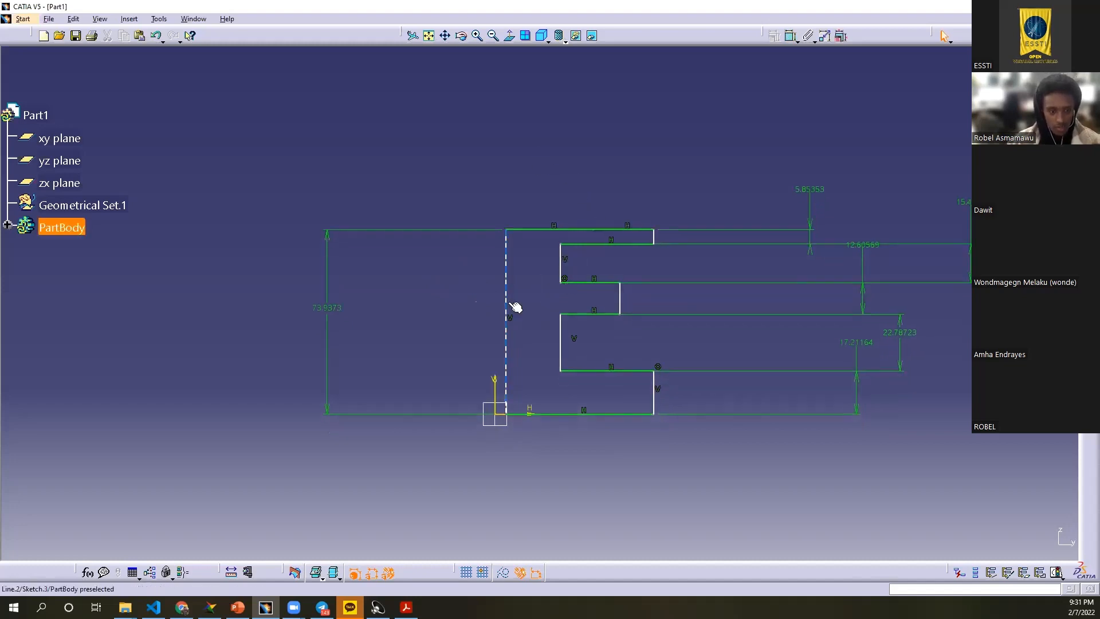
left_click(791, 35)
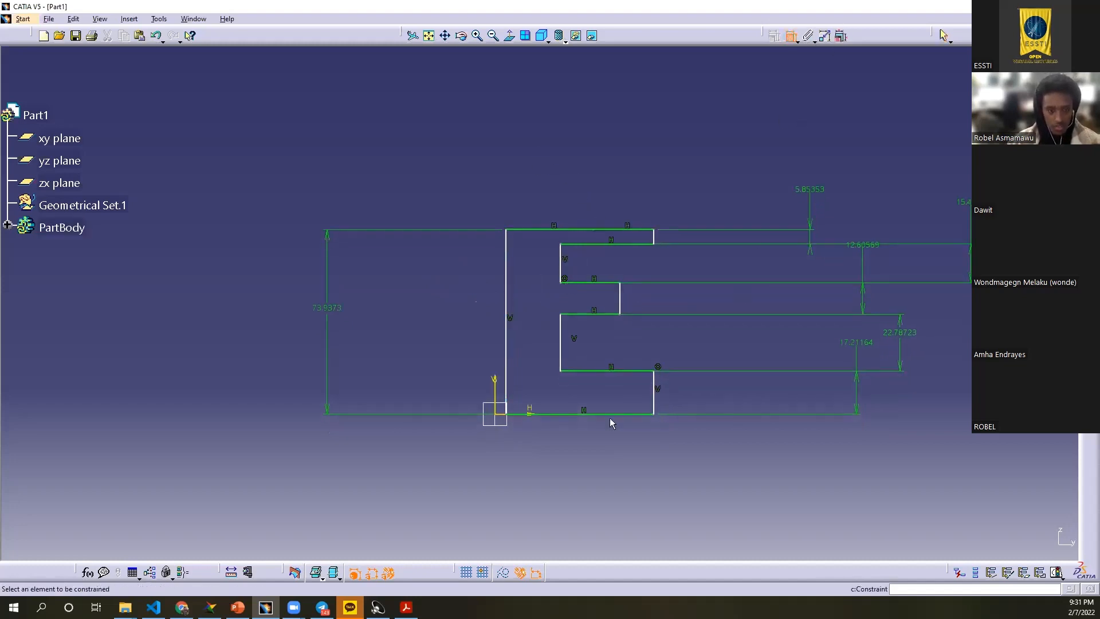
left_click(510, 387)
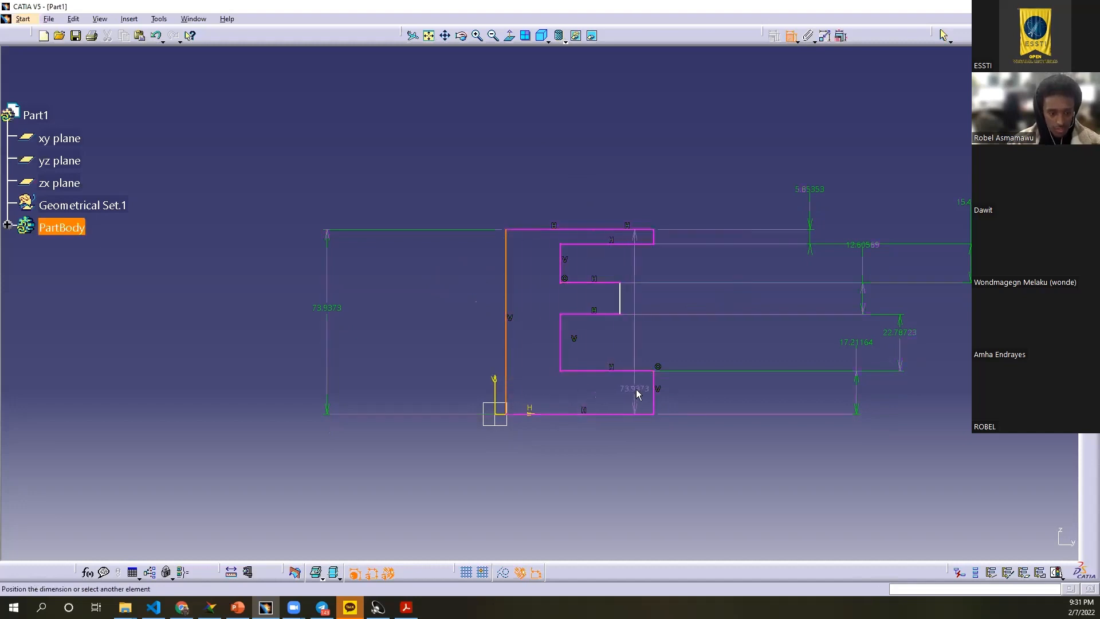
left_click(619, 299)
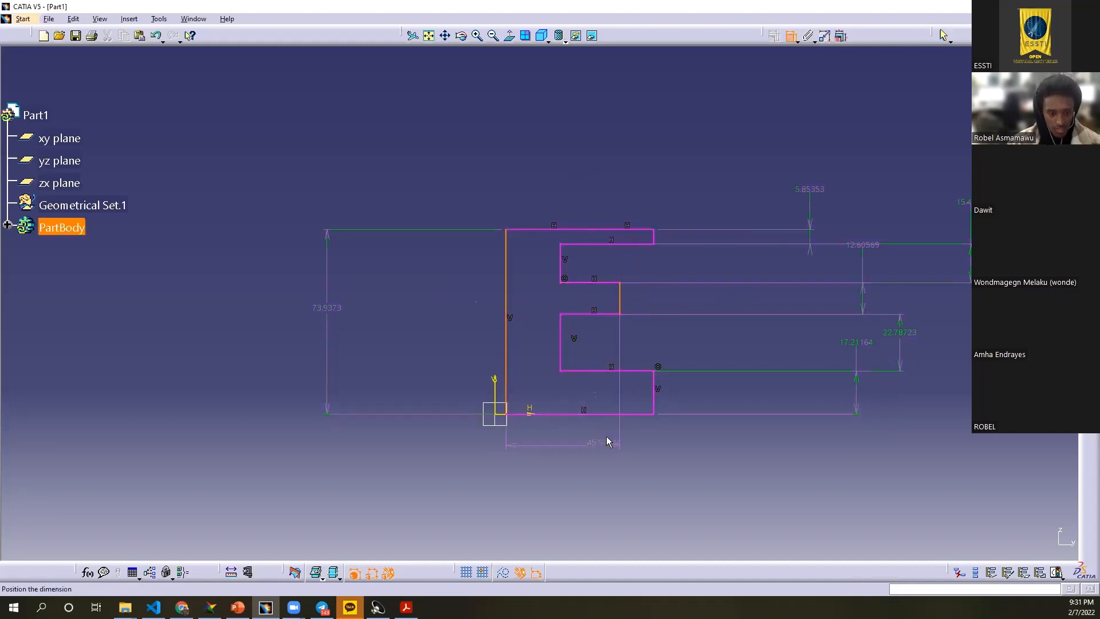
left_click(573, 477)
mouse_move(692, 478)
middle_mouse_down()
mouse_move(688, 335)
mouse_move(677, 418)
middle_mouse_up()
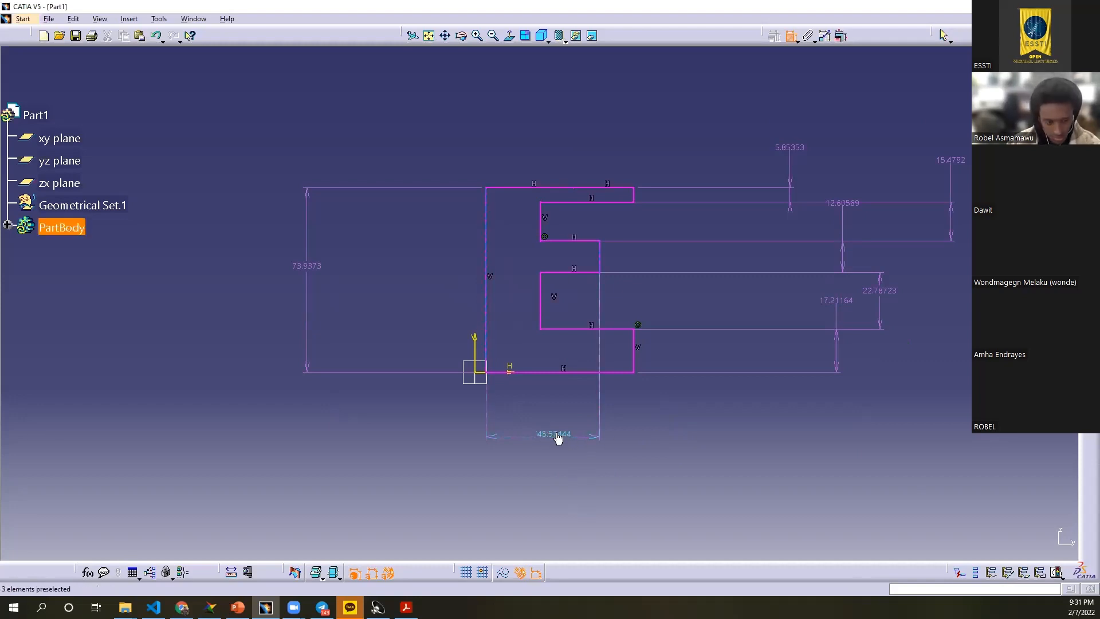
key("Escape")
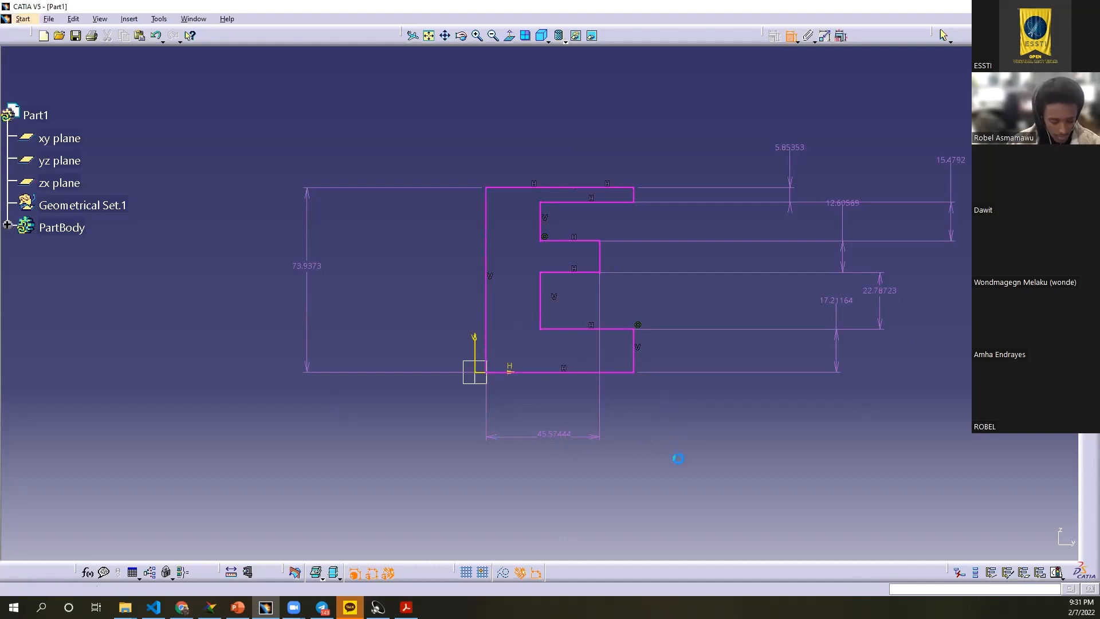
left_click(572, 436)
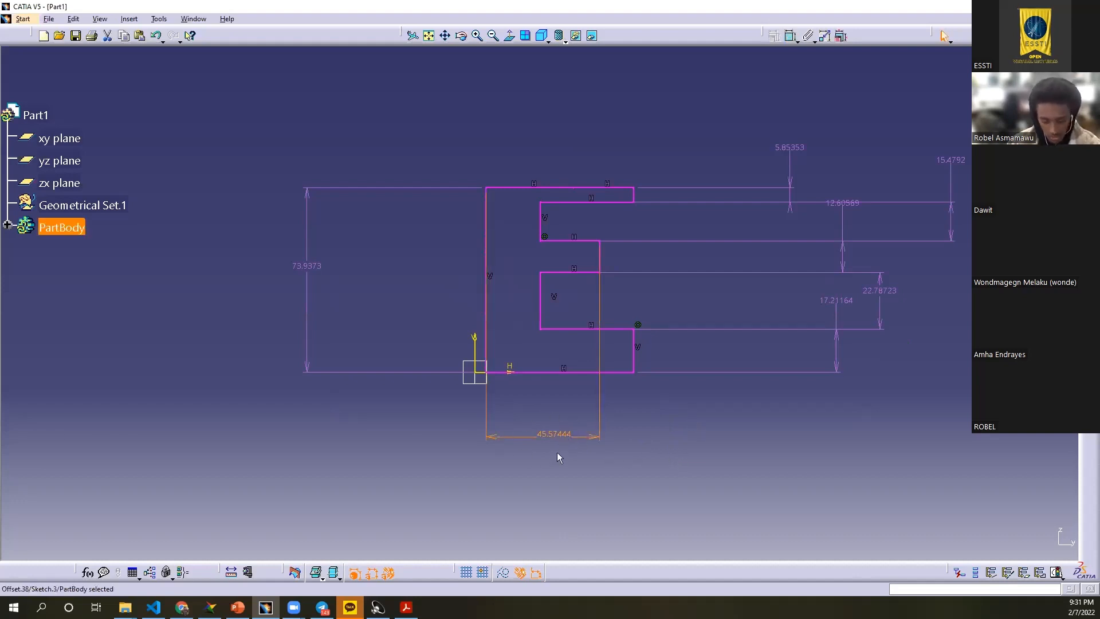
key("Delete")
Step: Delete the vertical dimensions of the E's three arms and two notches, keeping only the full-height dimension
left_click(832, 306)
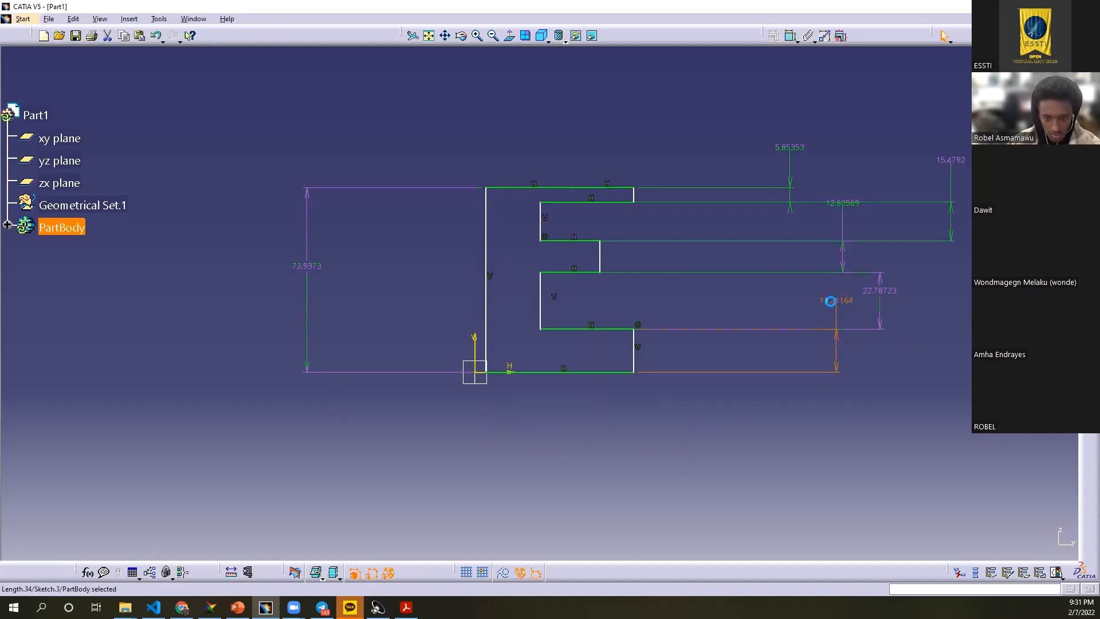
key("Delete")
left_click(880, 295)
key("Delete")
left_click(847, 246)
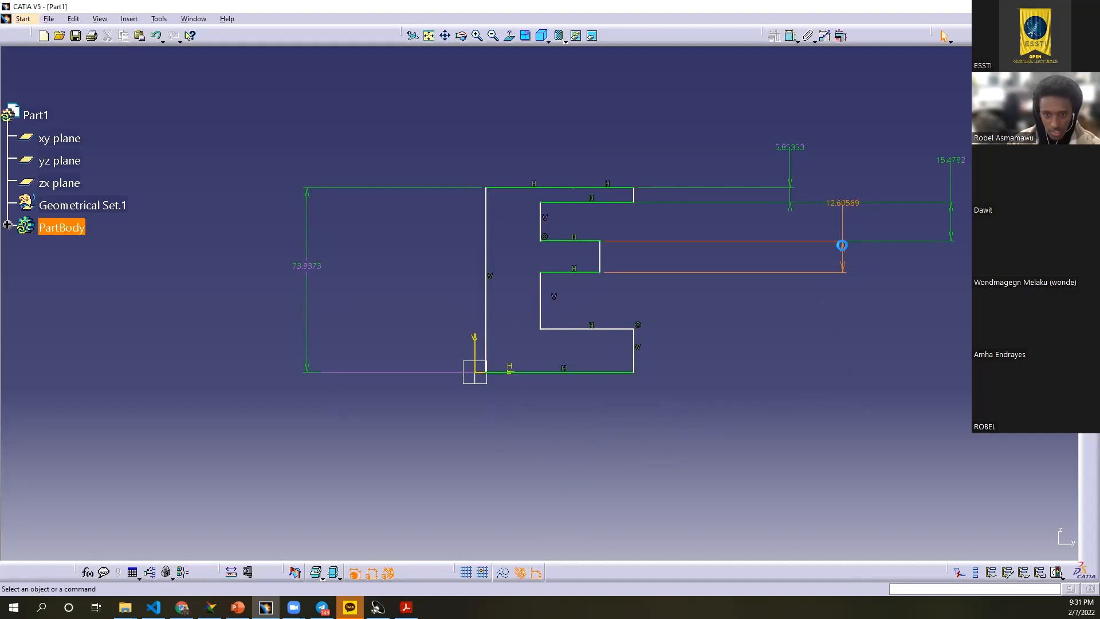
key("Delete")
left_click(951, 162)
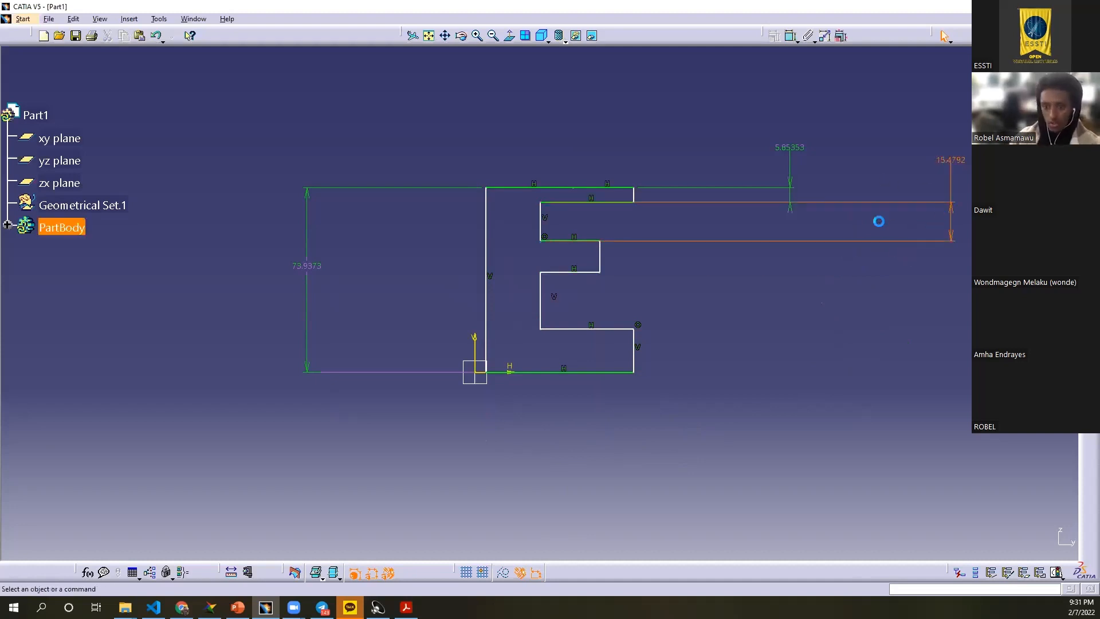
key("Delete")
left_click(802, 150)
key("Delete")
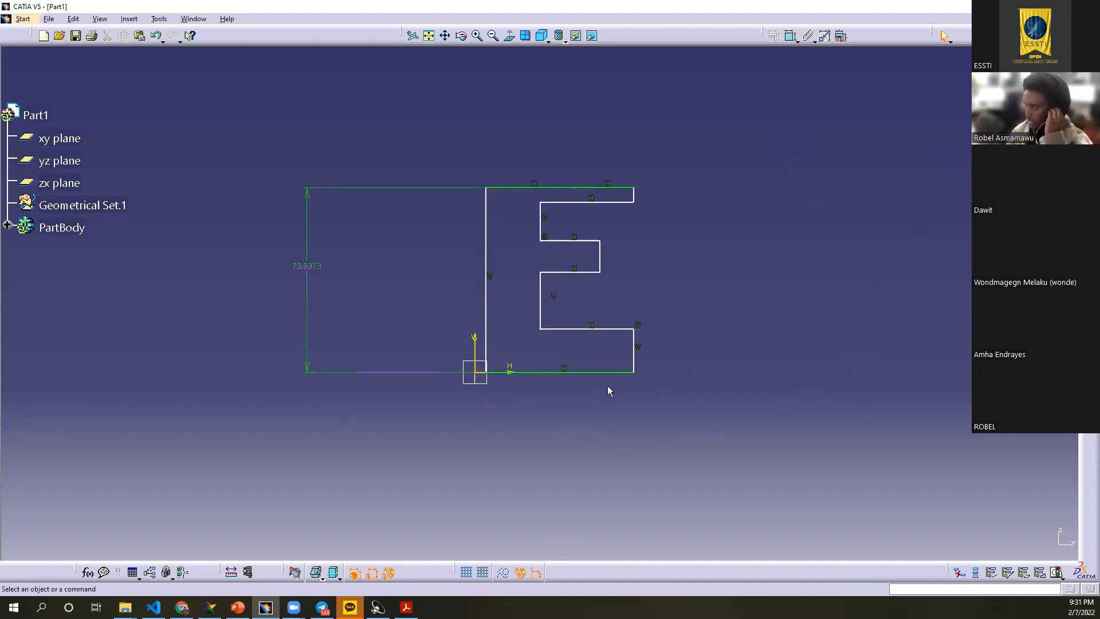
Step: Set the full height of the E's back to 100 mm
double_click(320, 267)
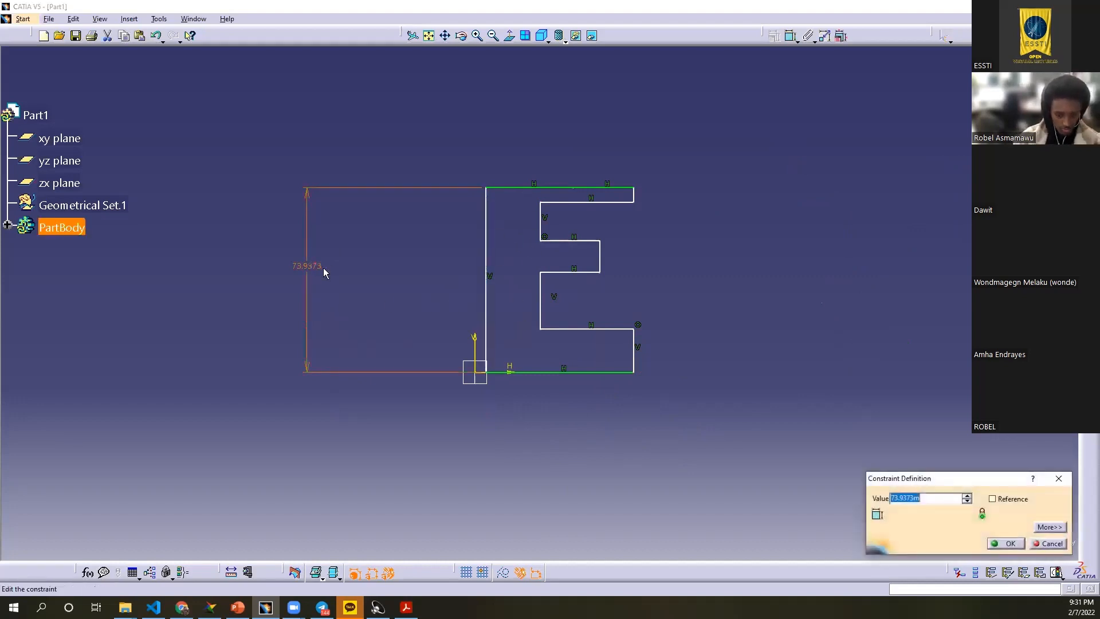
type("100")
key("Return")
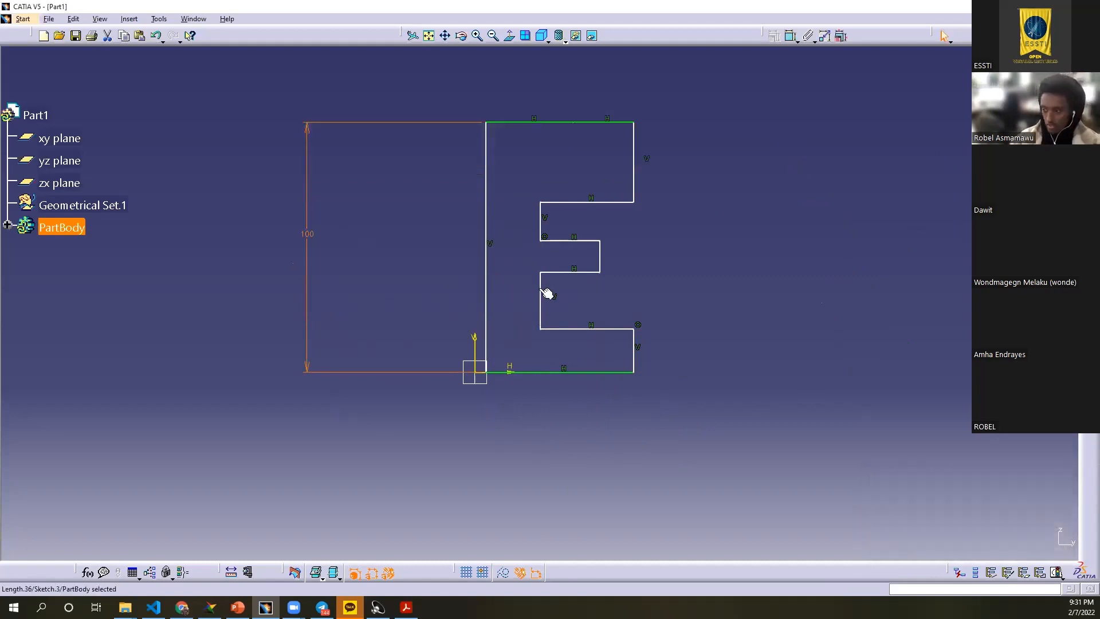
left_click(791, 35)
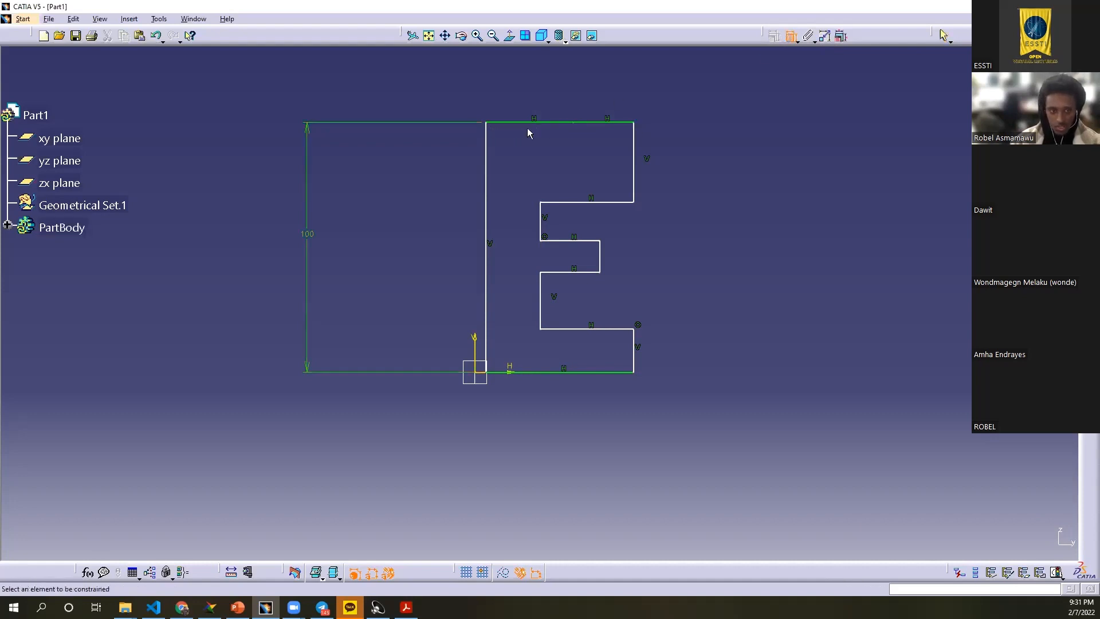
left_click(563, 121)
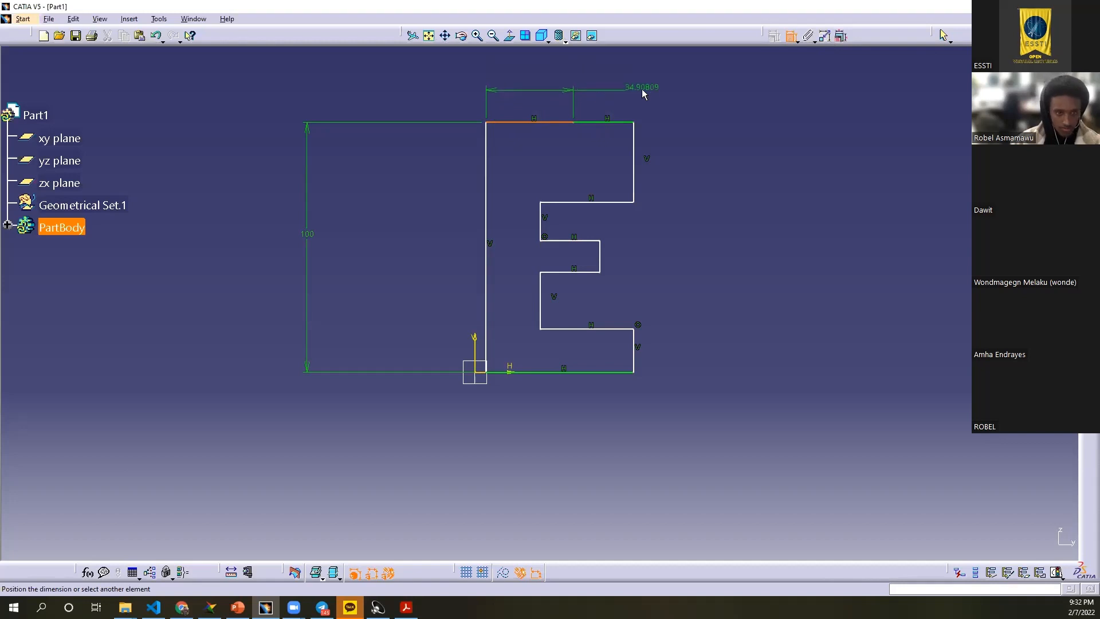
key("Escape")
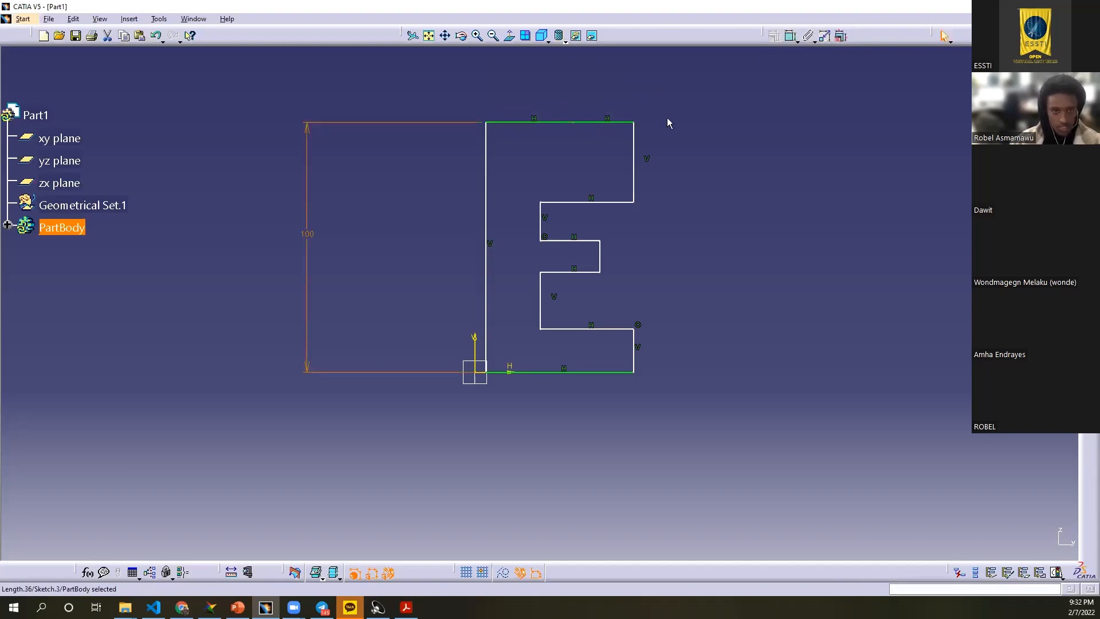
Step: Dimension the full width between the two end points of the E's top edge and set it to 50 mm
middle_click(695, 116)
left_click(571, 225)
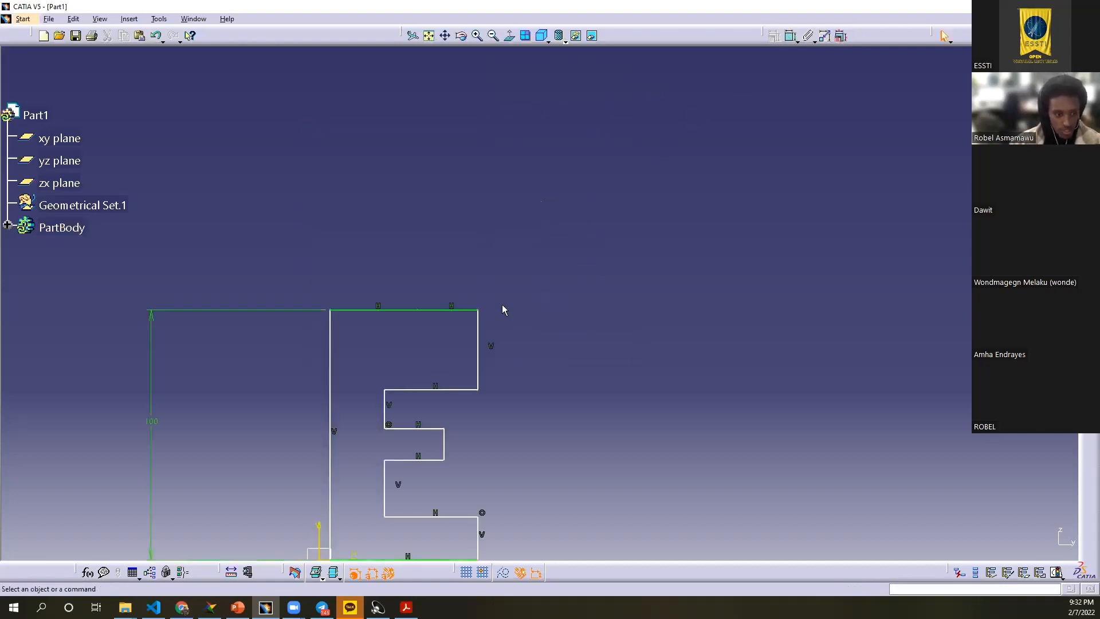
left_click(479, 311)
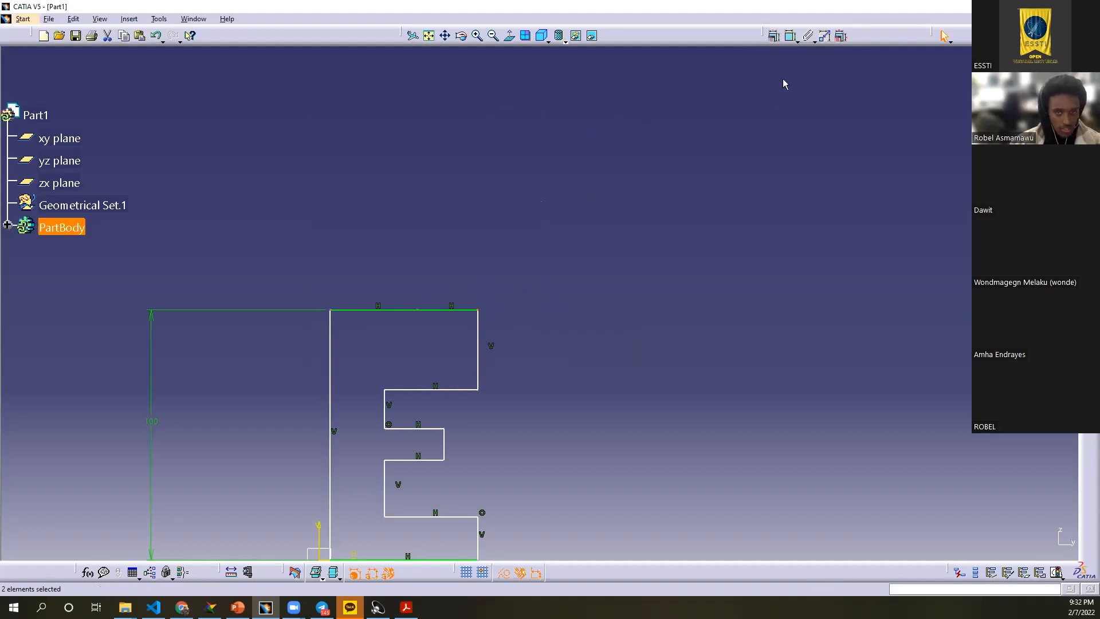
left_click(791, 39)
left_click(418, 216)
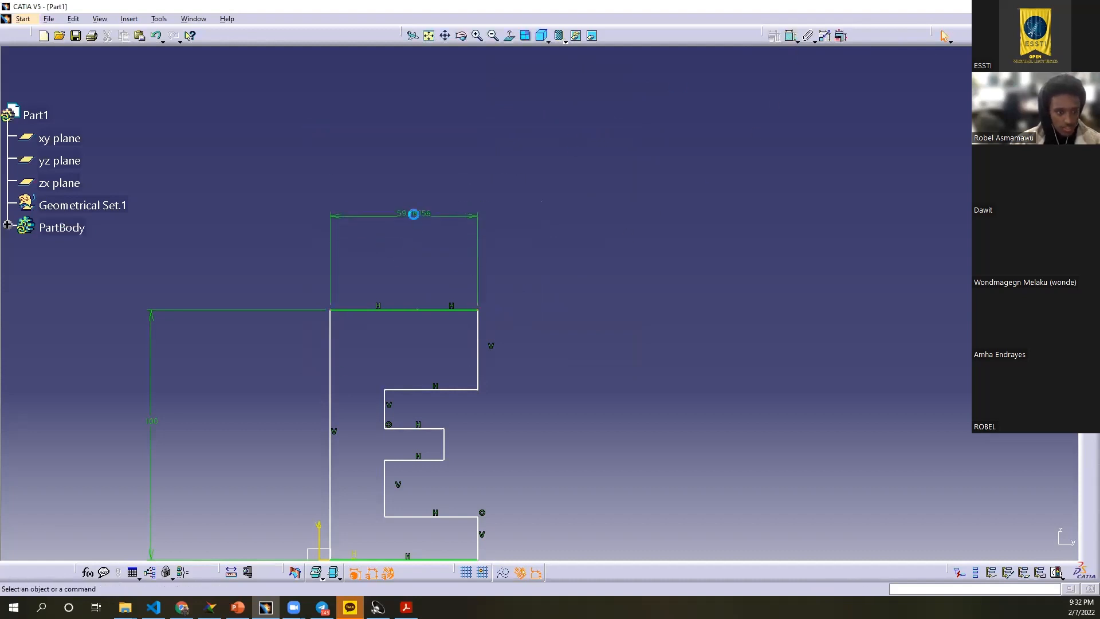
left_click(415, 216)
double_click(416, 220)
type("50")
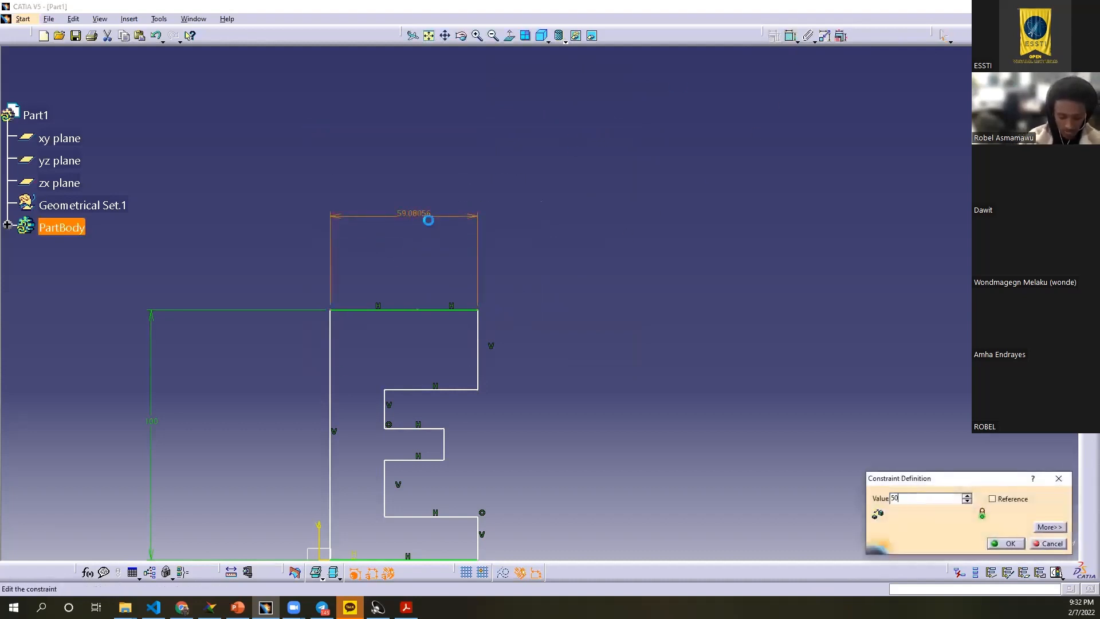
key("Return")
Step: Dimension the lower arm's end edge and the lower notch's vertical edge, placing both dimensions in line beside the open side of the E
middle_click_drag(579, 283, 611, 136)
middle_click_drag(609, 216, 615, 294)
middle_click_drag(433, 408, 462, 361)
middle_click_drag(517, 322, 529, 355)
mouse_move(586, 265)
middle_mouse_down()
mouse_move(545, 298)
mouse_move(540, 212)
mouse_move(674, 229)
middle_mouse_up()
left_click(791, 36)
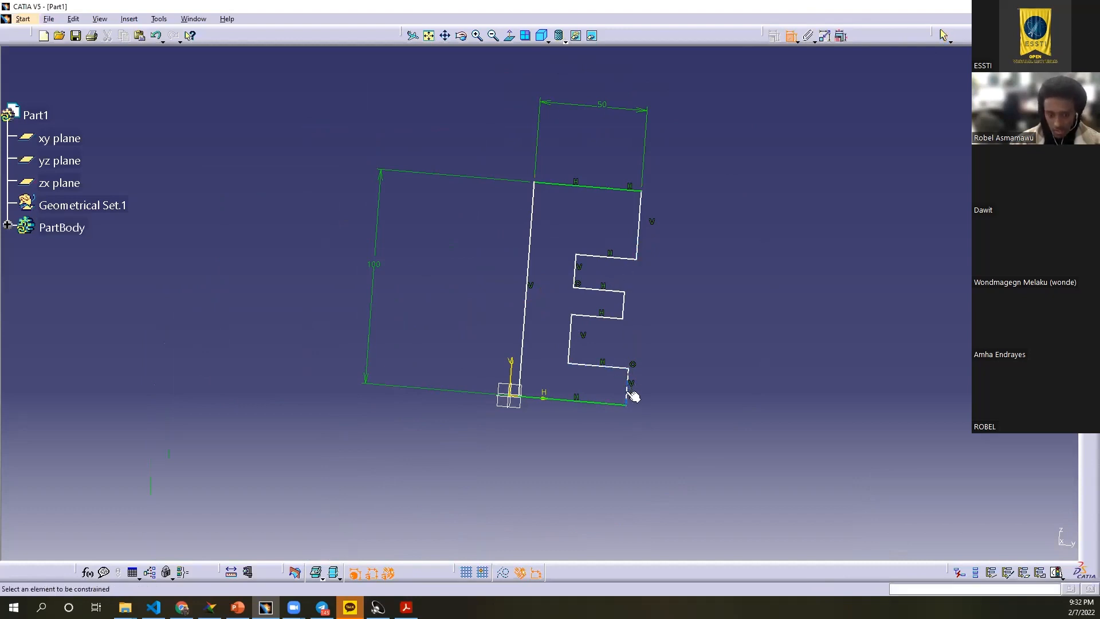
left_click(628, 392)
left_click(726, 395)
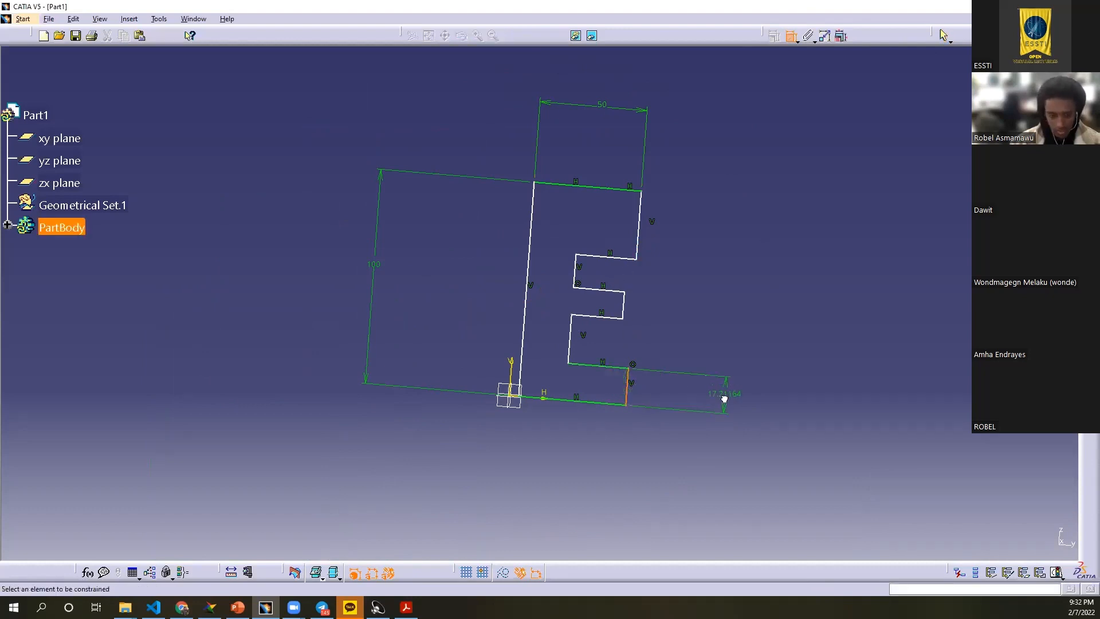
left_click(570, 342)
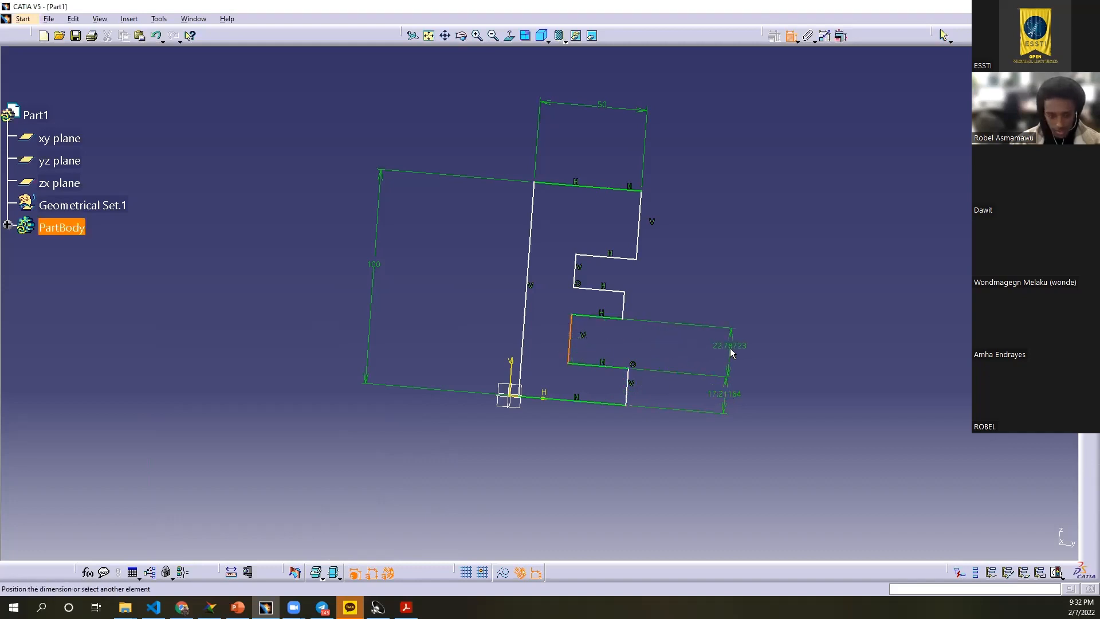
left_click(725, 346)
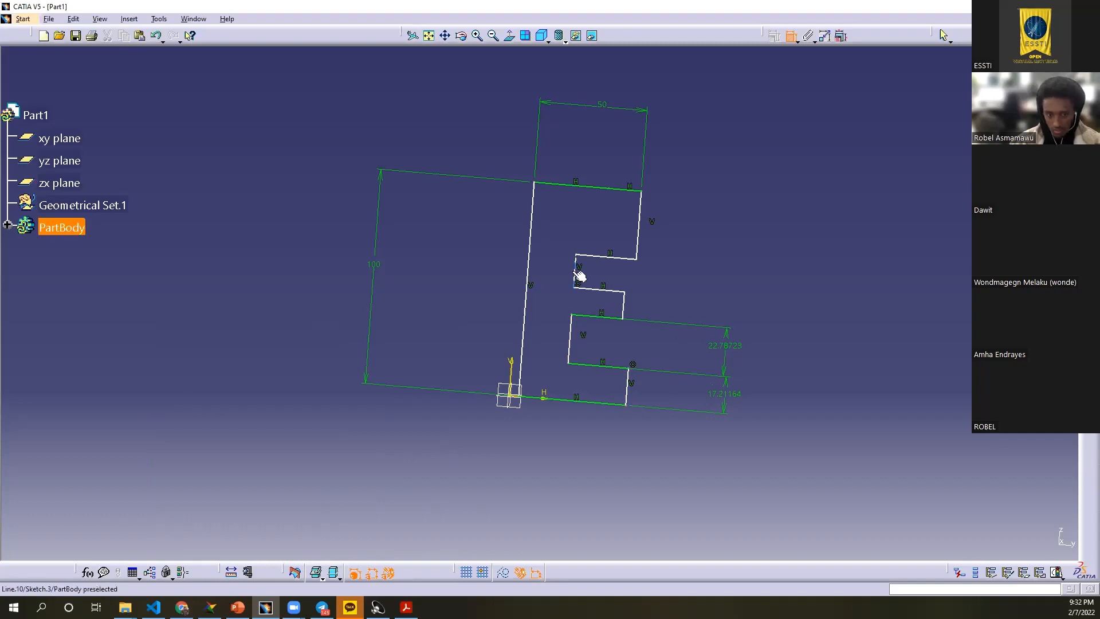
Step: Dimension the middle arm's end edge and the upper notch's vertical edge, placing both above the lower notch's dimension
left_click(623, 303)
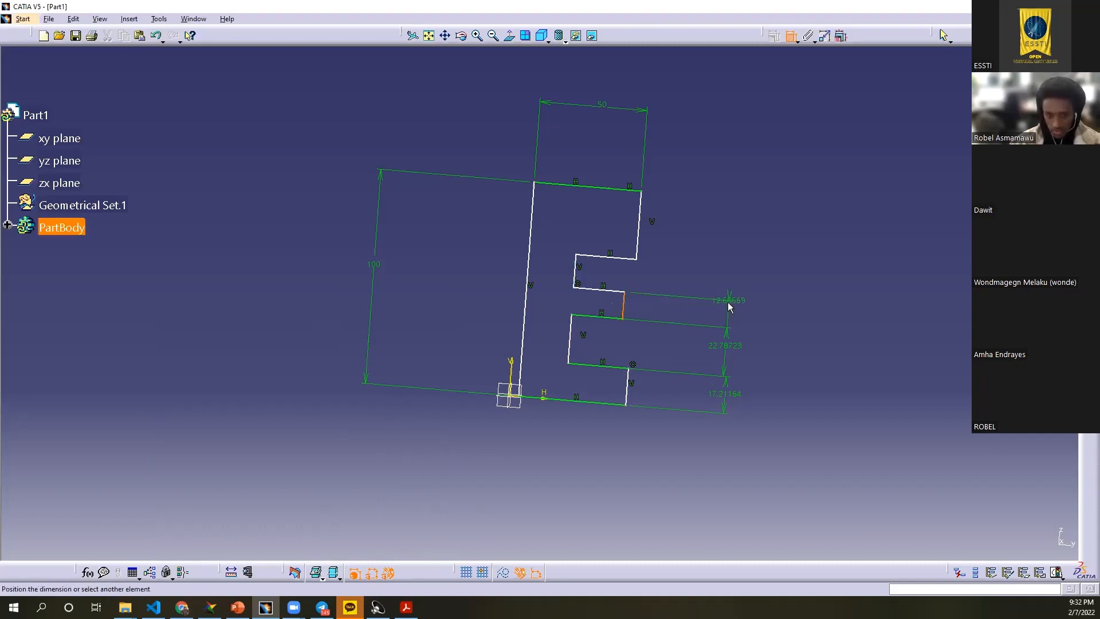
left_click(728, 301)
left_click(575, 273)
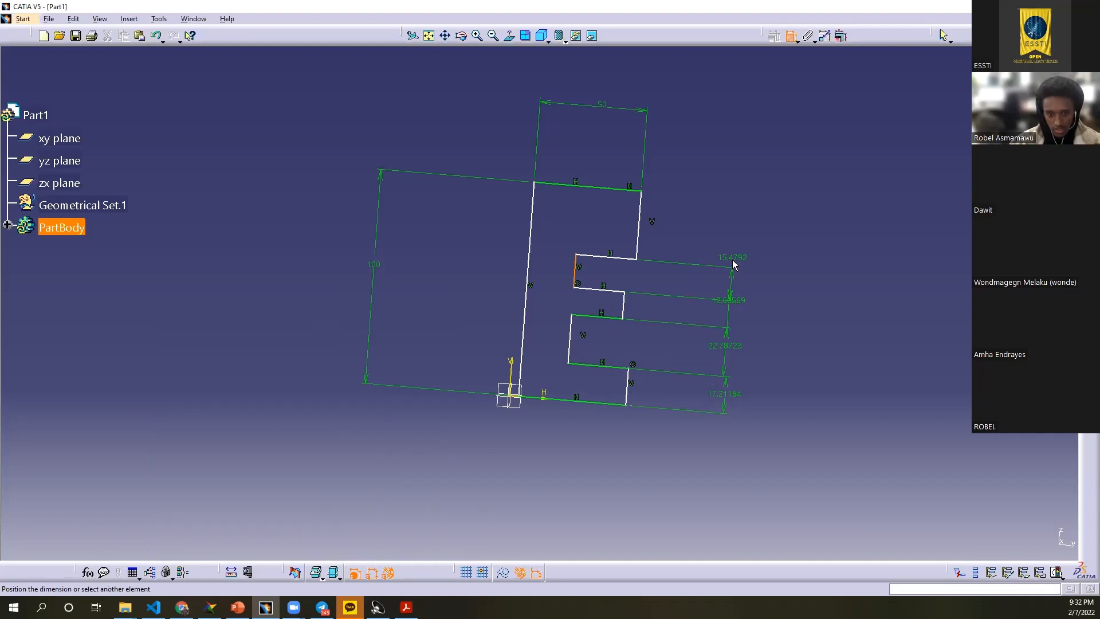
left_click(732, 260)
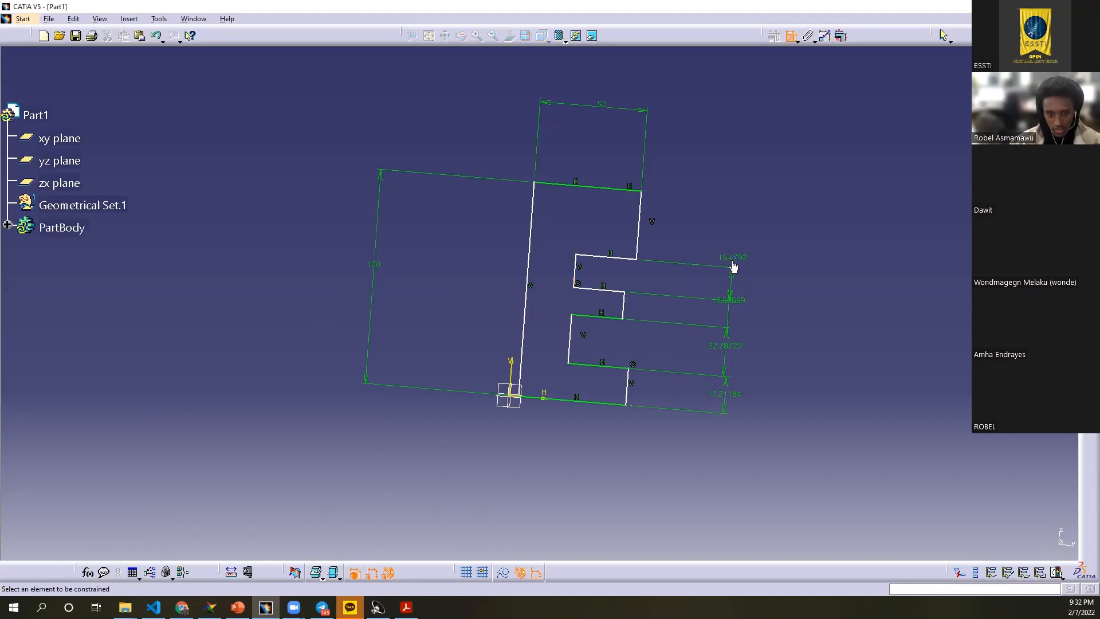
Step: Try setting the upper notch's height and the middle arm's end edge to 20 mm each, and undo both changes
type("20")
key("Return")
double_click(736, 306)
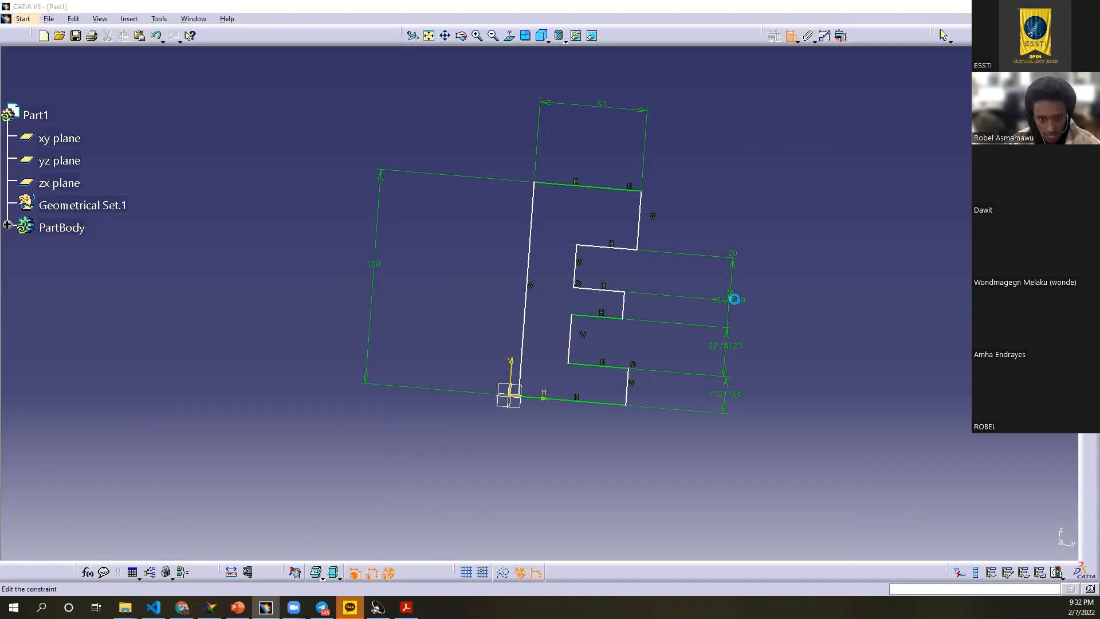
key("Return")
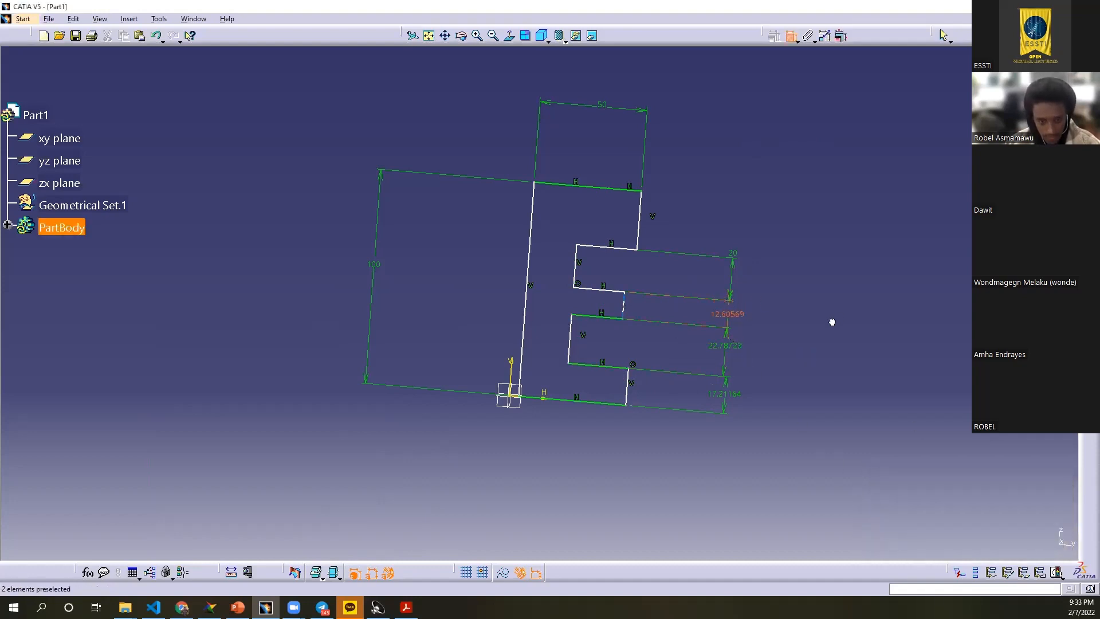
double_click(732, 316)
type("20")
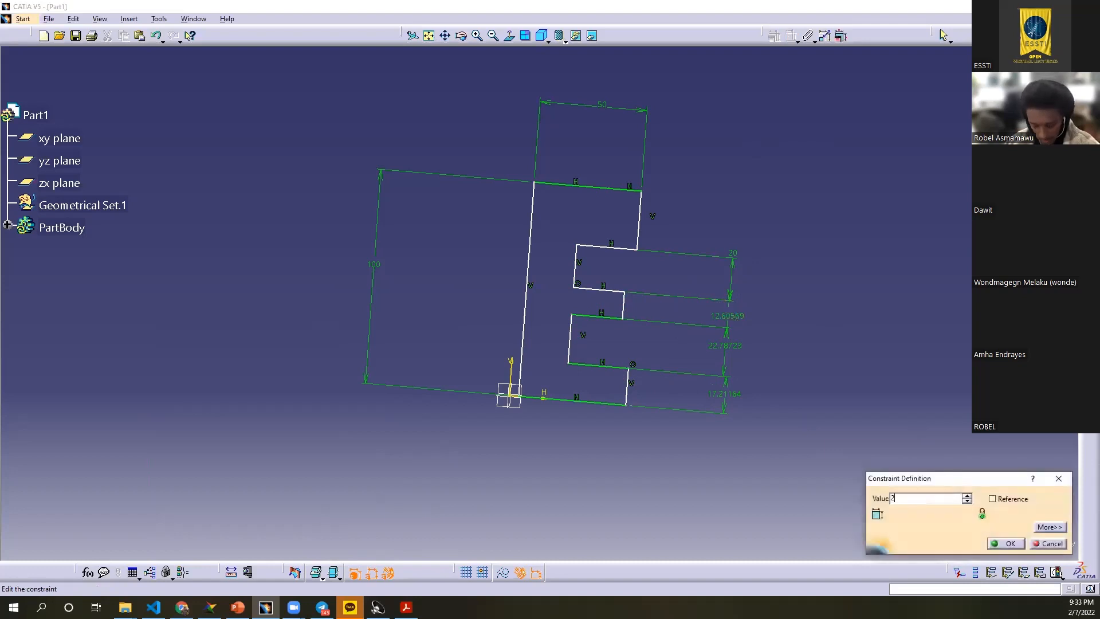
key("Return")
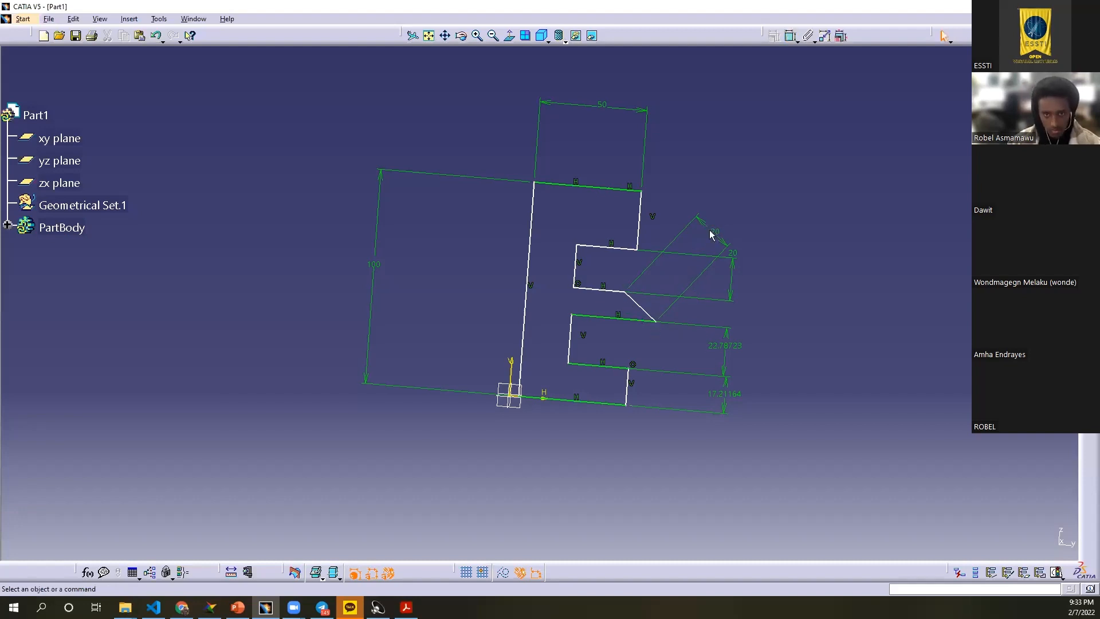
double_click(711, 232)
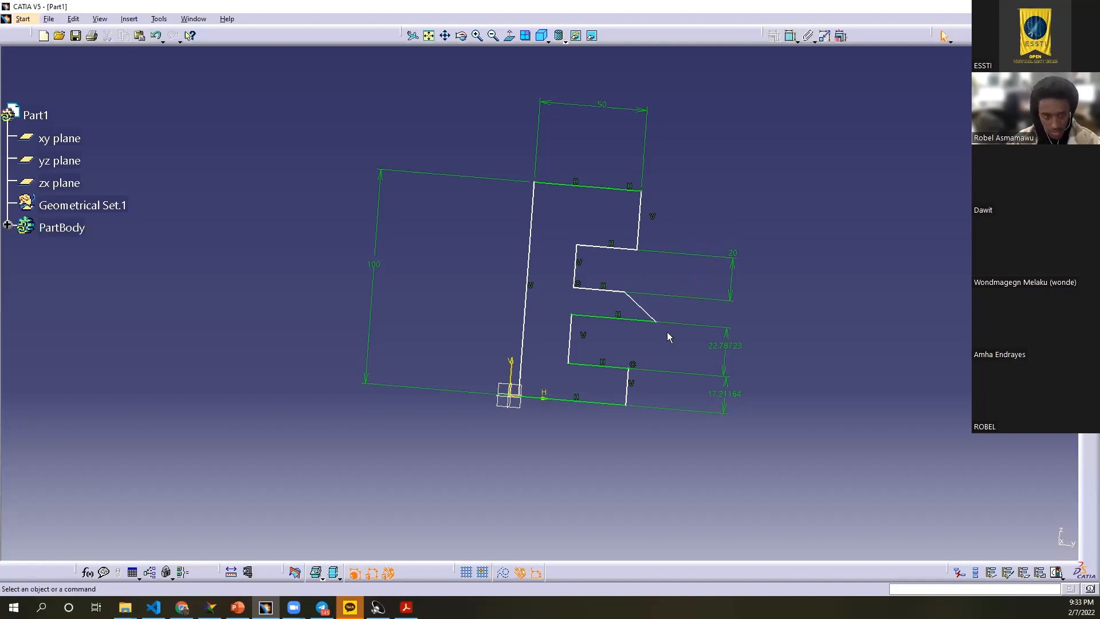
left_click(640, 325)
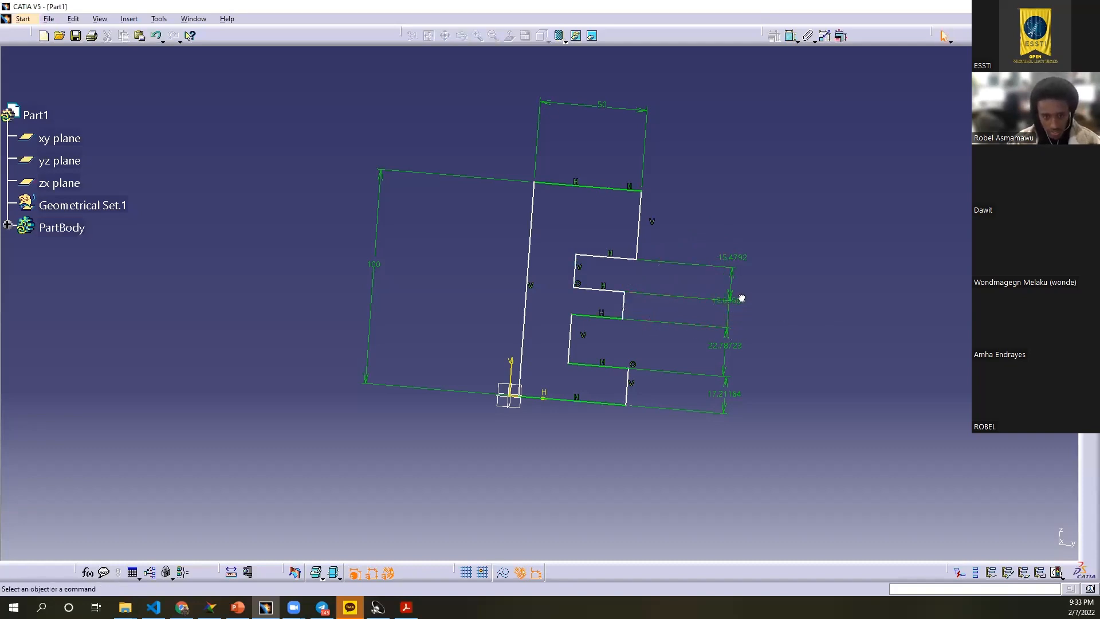
Step: Move the middle arm's dimension text up clear of the others and constrain the middle arm's end edge as vertical
left_click_drag(720, 299, 743, 199)
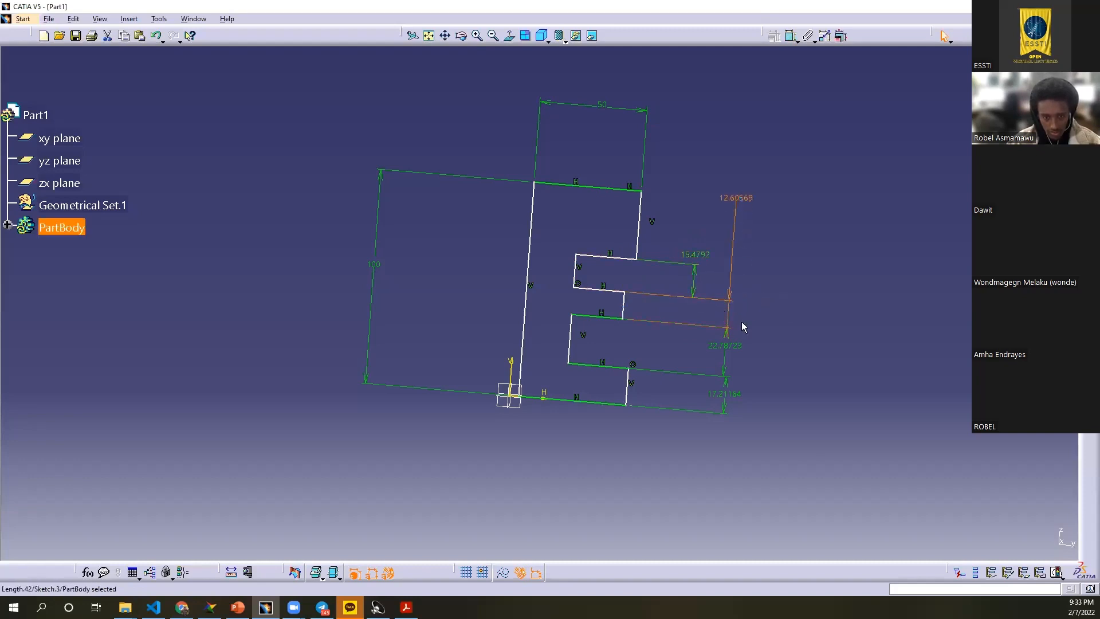
middle_click_drag(658, 330, 680, 283, "ctrl")
middle_click_drag(668, 231, 627, 117)
mouse_move(705, 204)
middle_mouse_down()
mouse_move(725, 196)
mouse_move(719, 221)
mouse_move(678, 210)
middle_mouse_up()
left_click(679, 213)
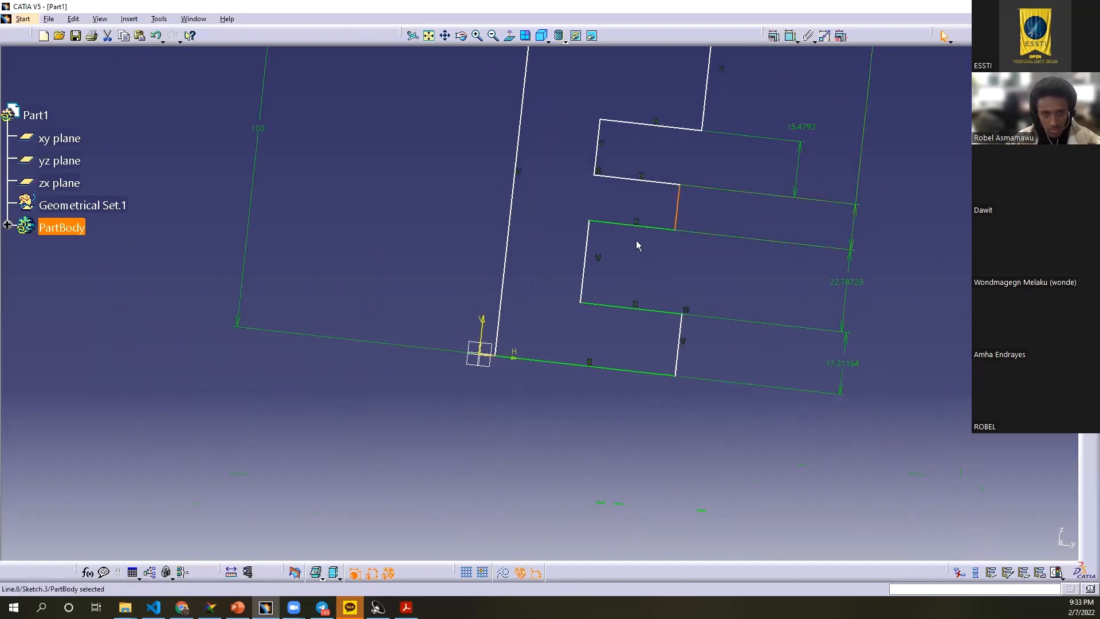
left_click(773, 35)
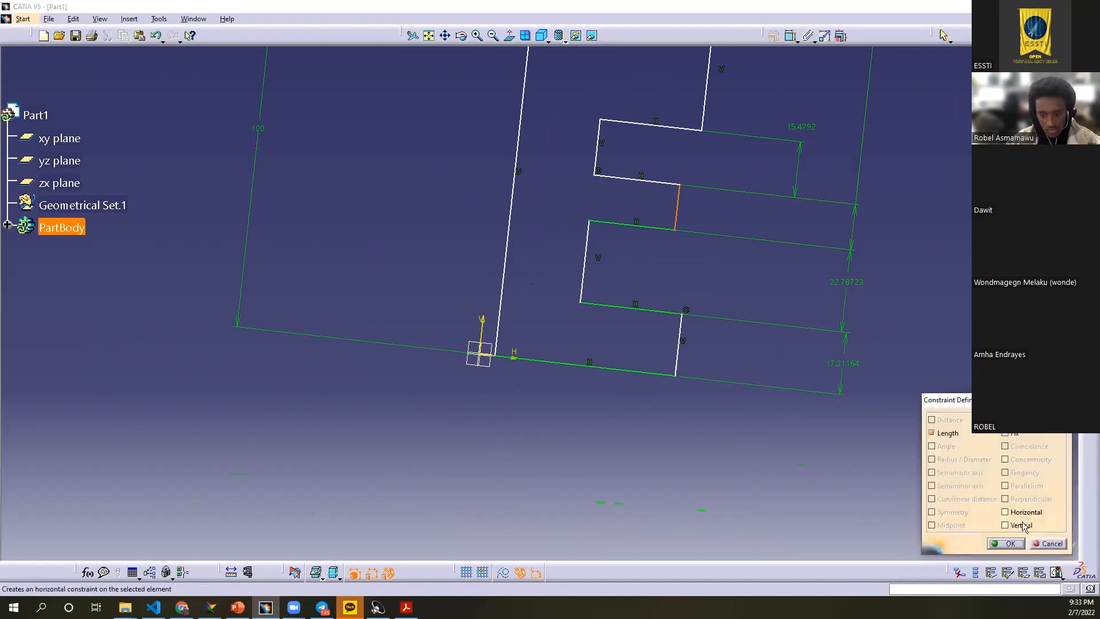
left_click(1002, 543)
Step: Set the height of the middle arm's end edge to 20 mm
mouse_move(940, 328)
middle_mouse_down("ctrl")
mouse_move(925, 393)
mouse_move(911, 405)
middle_mouse_up("ctrl")
double_click(709, 173)
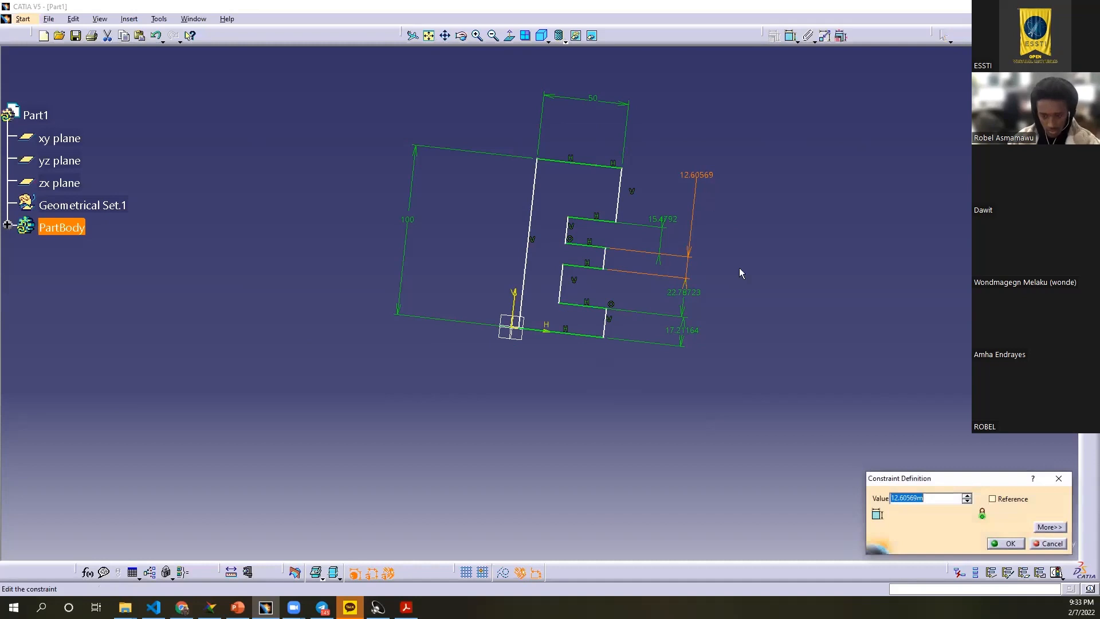
type("20")
key("Return")
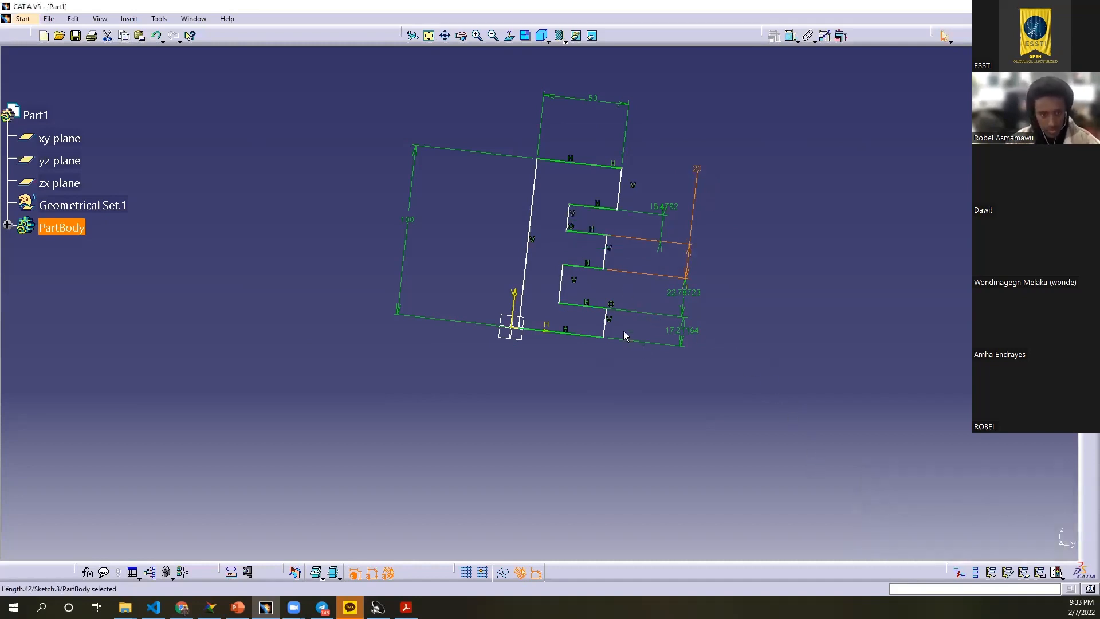
Step: Set the lower notch's height and the lower arm's end edge to 20 mm each
double_click(693, 291)
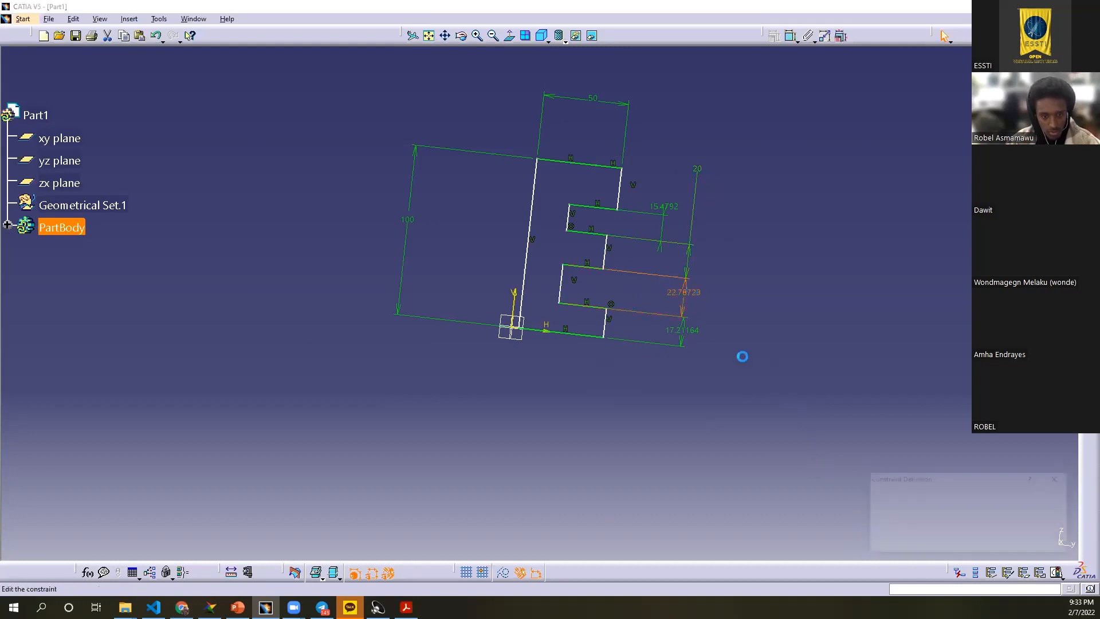
type("20")
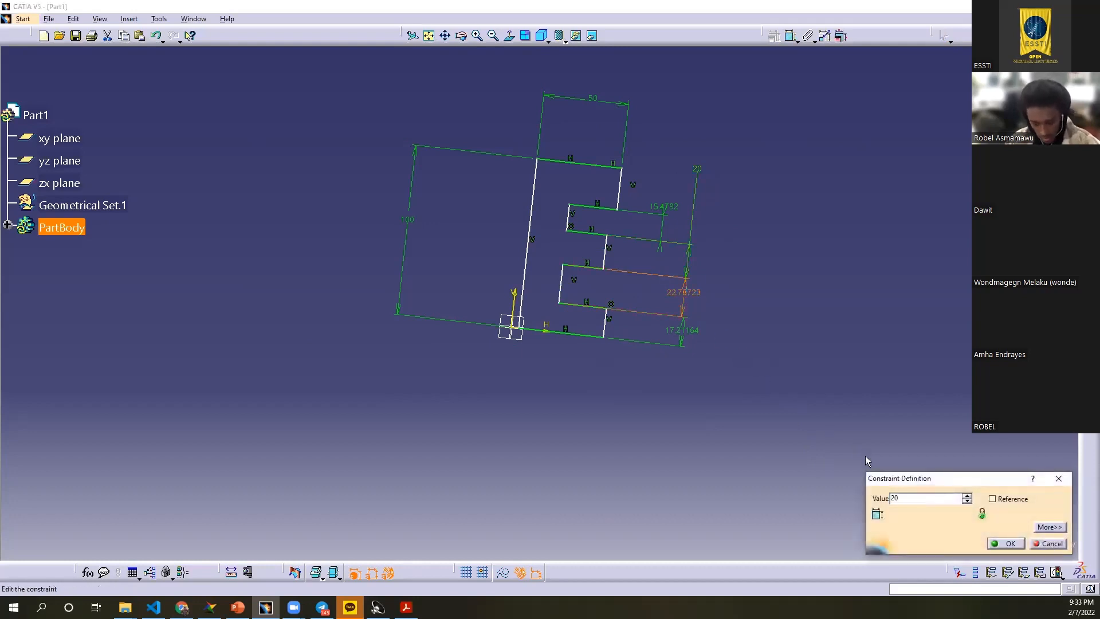
key("Return")
double_click(686, 330)
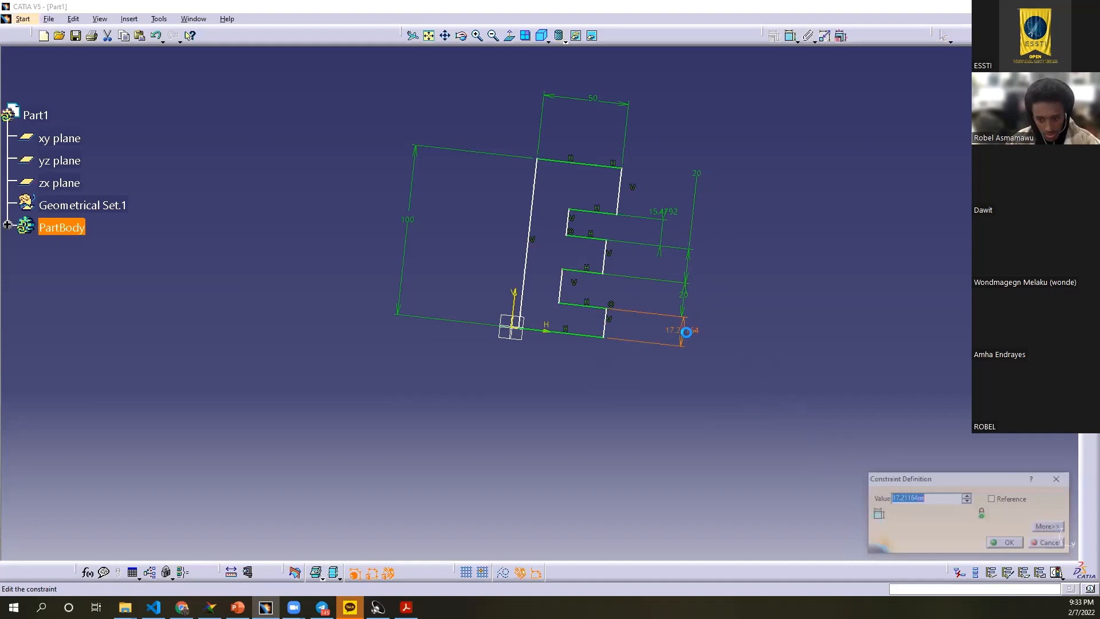
type("20")
key("Return")
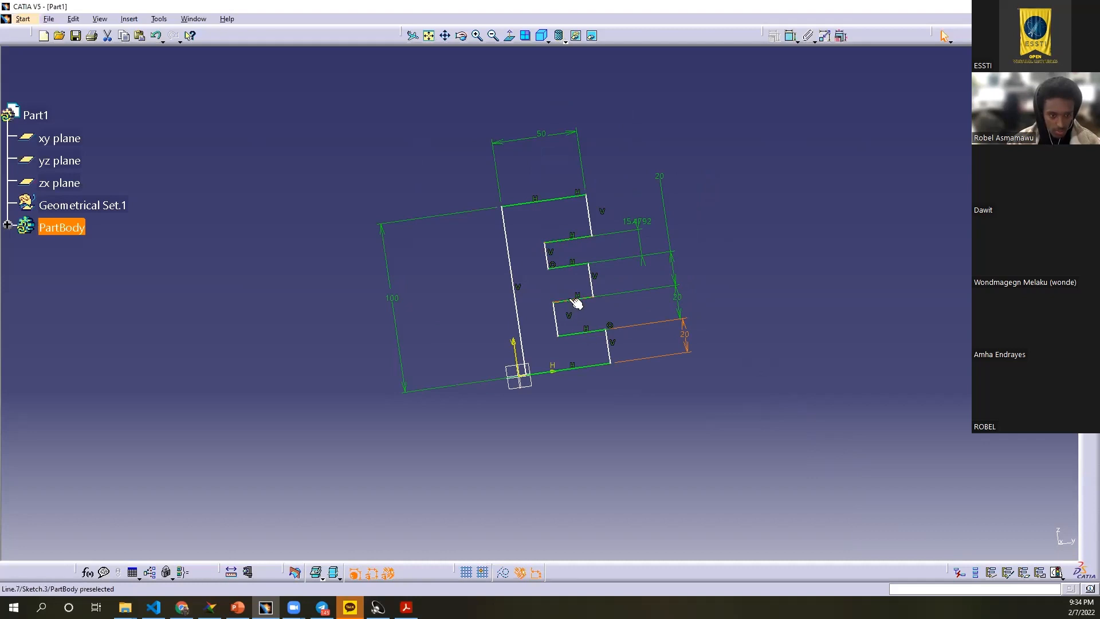
Step: Dimension the distance between the upper arm's end edge and the upper notch's inner edge and set it to 25 m
left_click(554, 259)
left_click(590, 225)
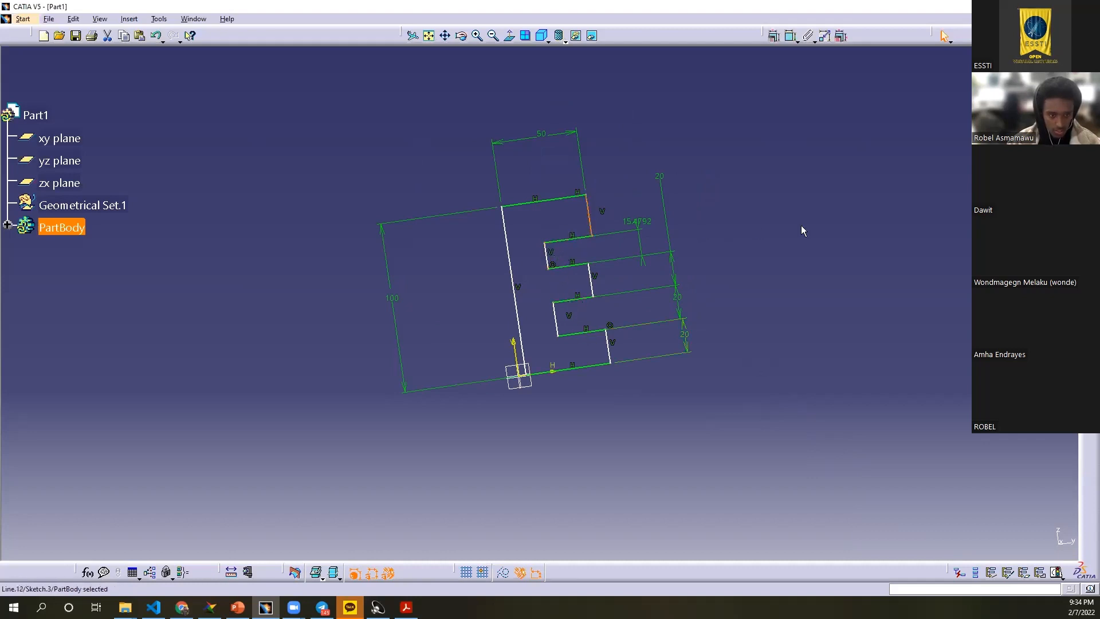
left_click(549, 258, "ctrl")
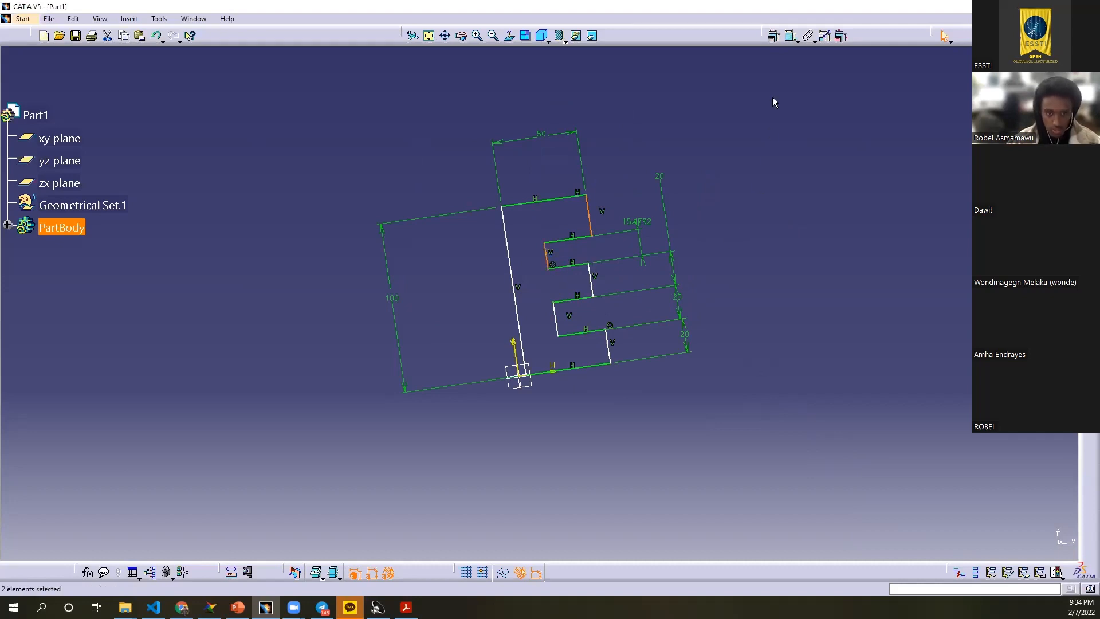
left_click(791, 36)
left_click(858, 229)
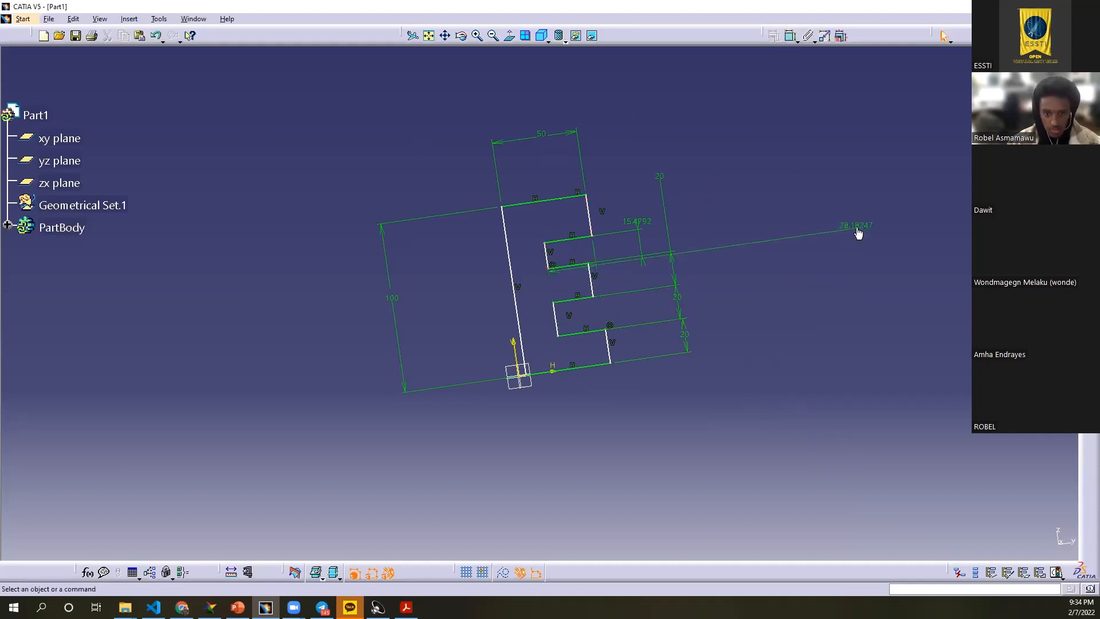
double_click(859, 229)
type("25")
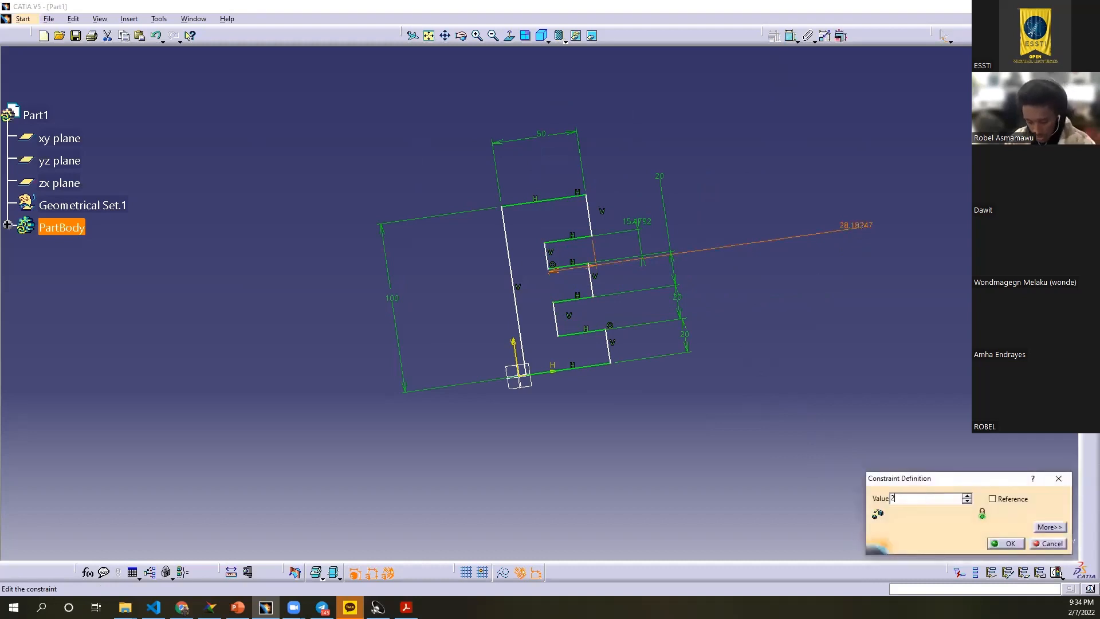
key("Return")
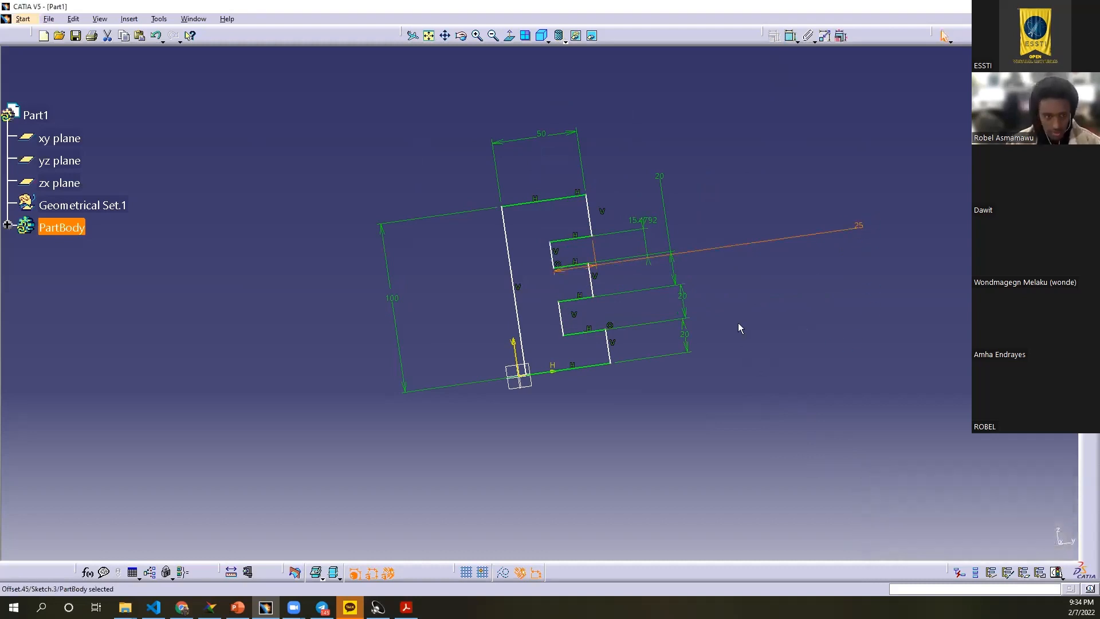
Step: Dimension the distance between the middle arm's end edge and the lower notch's inner edge and set it to 25 m
left_click(594, 302)
left_click(560, 317)
left_click(591, 281, "ctrl")
left_click(791, 36)
left_click(892, 298)
double_click(891, 298)
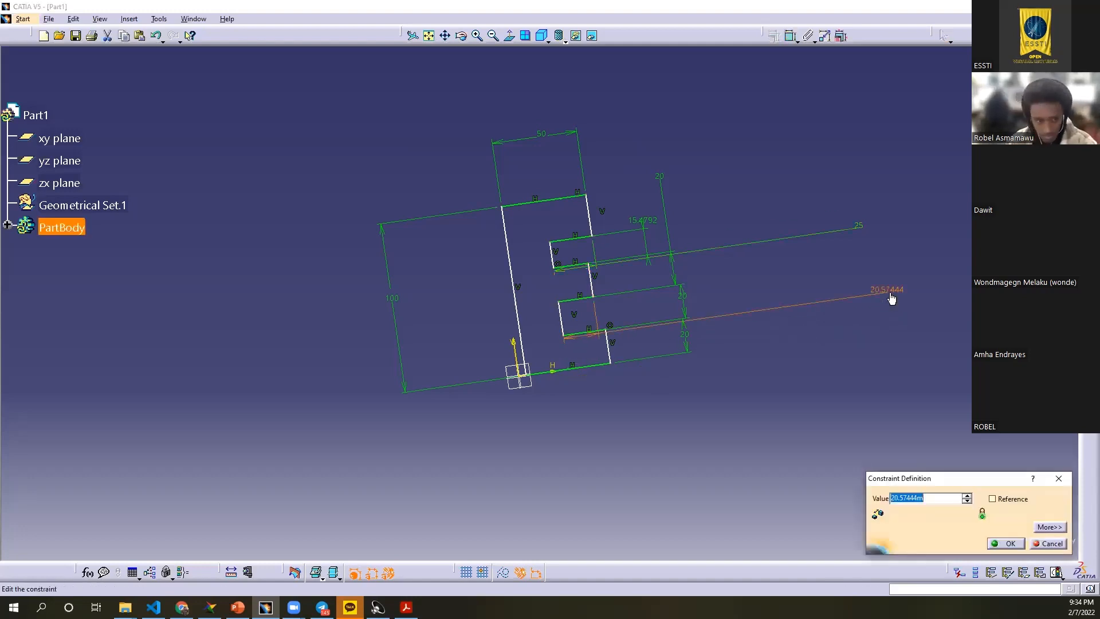
type("25")
key("Return")
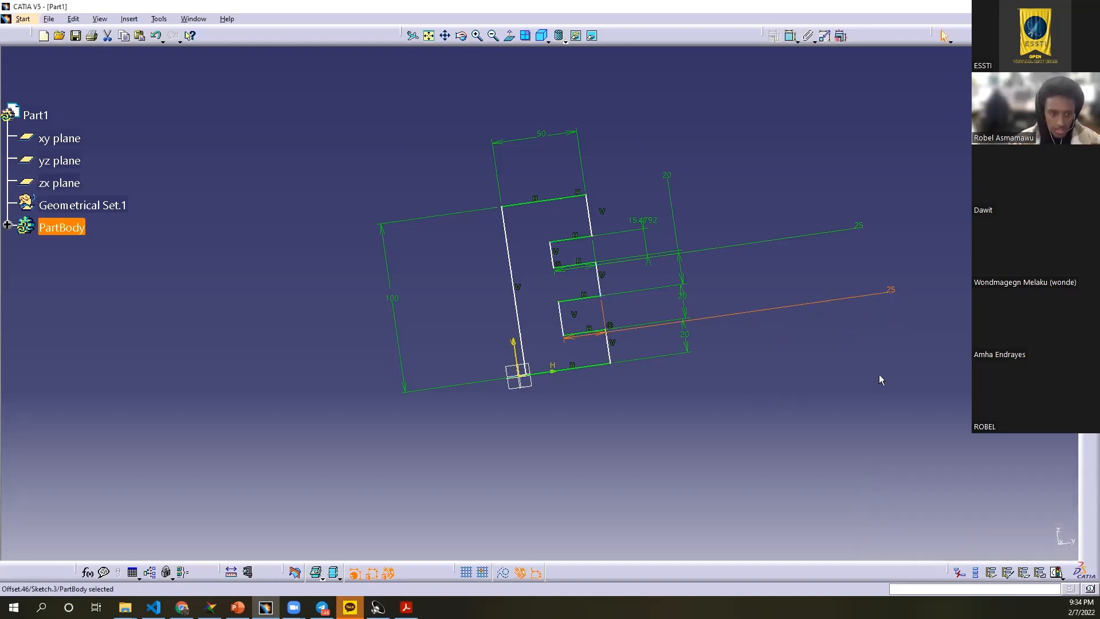
Step: Set the upper notch's height to 20 m
left_click(804, 378)
mouse_move(768, 411)
middle_mouse_down()
mouse_move(537, 208)
mouse_move(550, 282)
mouse_move(454, 285)
mouse_move(467, 348)
middle_mouse_up()
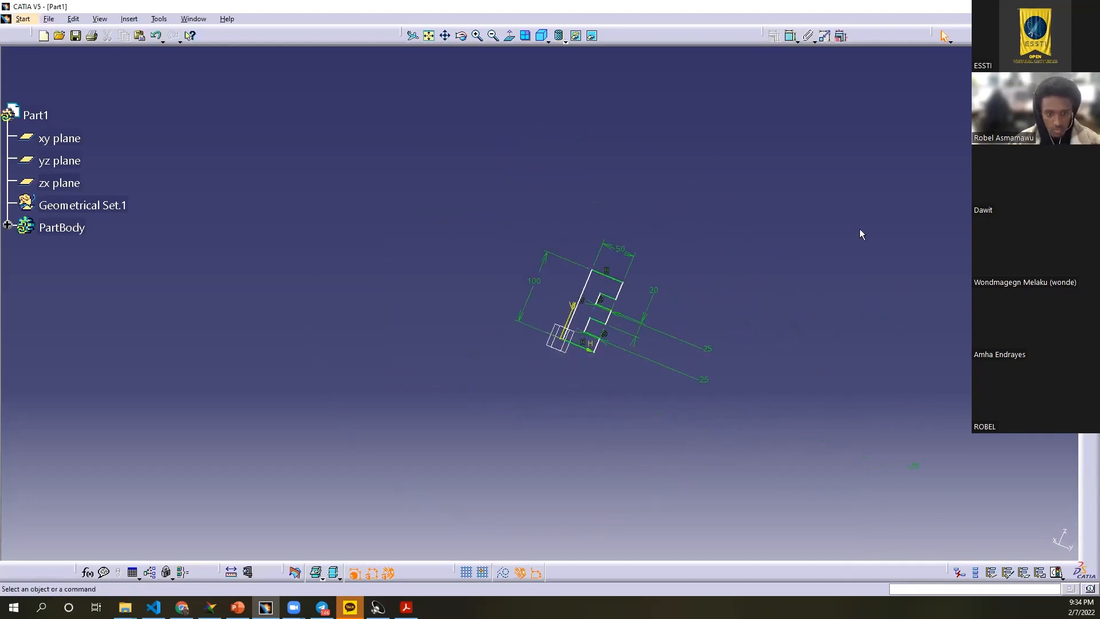
middle_click_drag(860, 229, 768, 245)
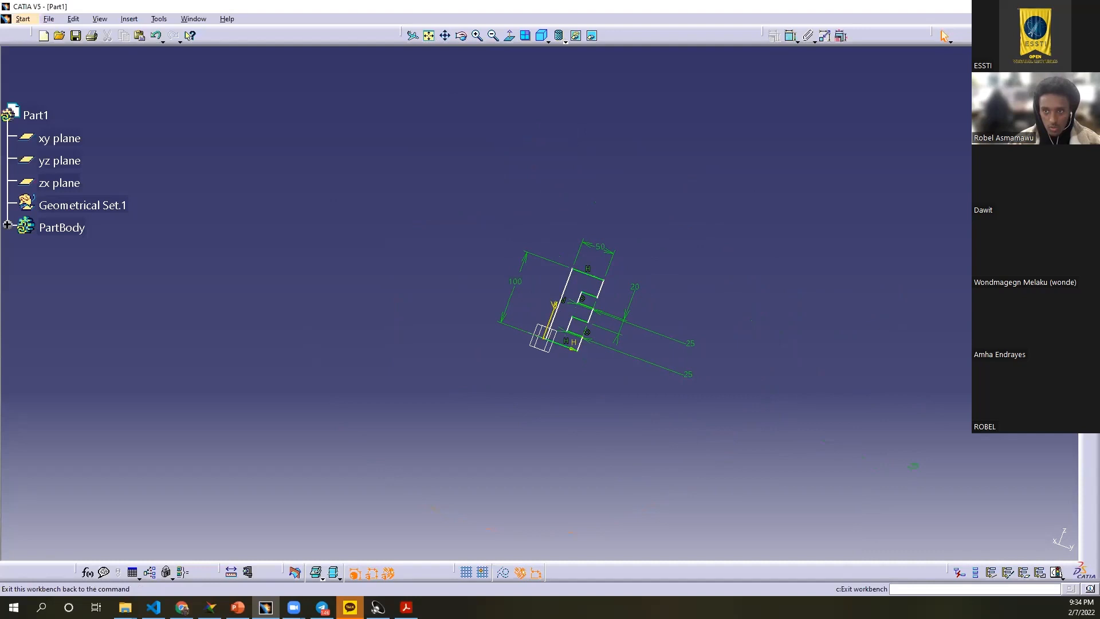
mouse_move(798, 297)
middle_mouse_down()
mouse_move(653, 305)
mouse_move(646, 286)
middle_mouse_up()
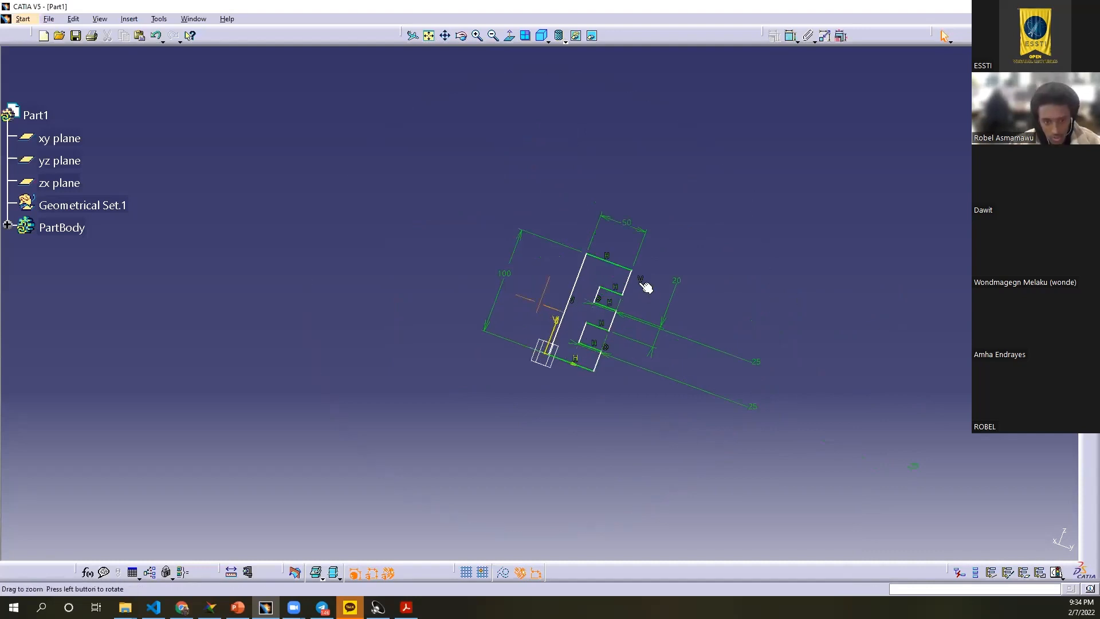
middle_click_drag(857, 392, 893, 242)
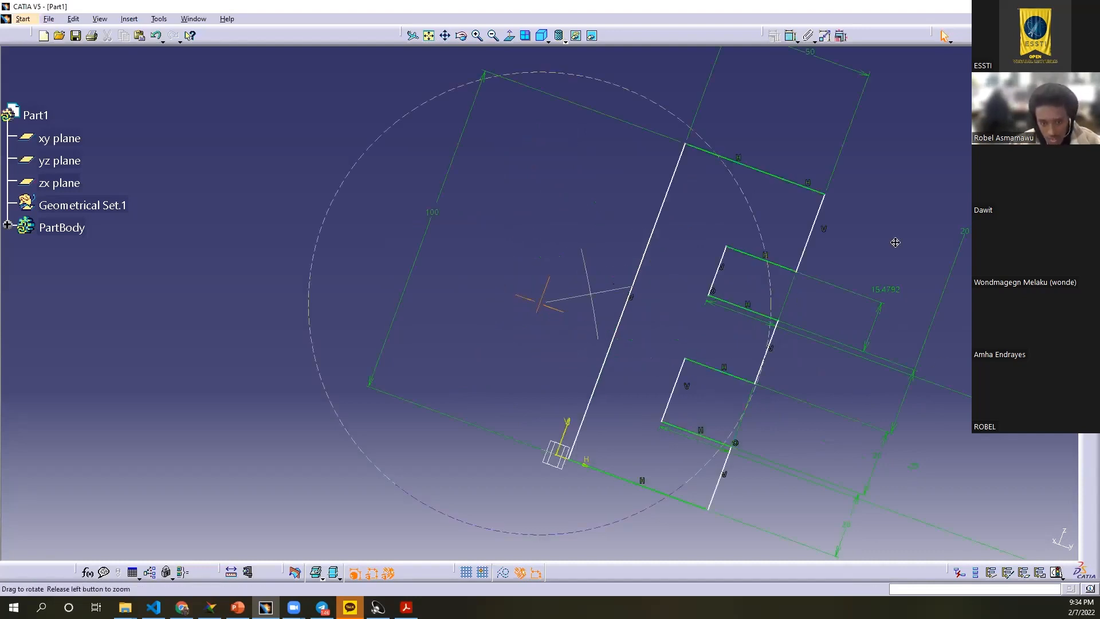
mouse_move(542, 296)
middle_mouse_down()
mouse_move(601, 339)
mouse_move(790, 239)
mouse_move(739, 233)
mouse_move(731, 248)
mouse_move(751, 160)
middle_mouse_up()
left_click(754, 155)
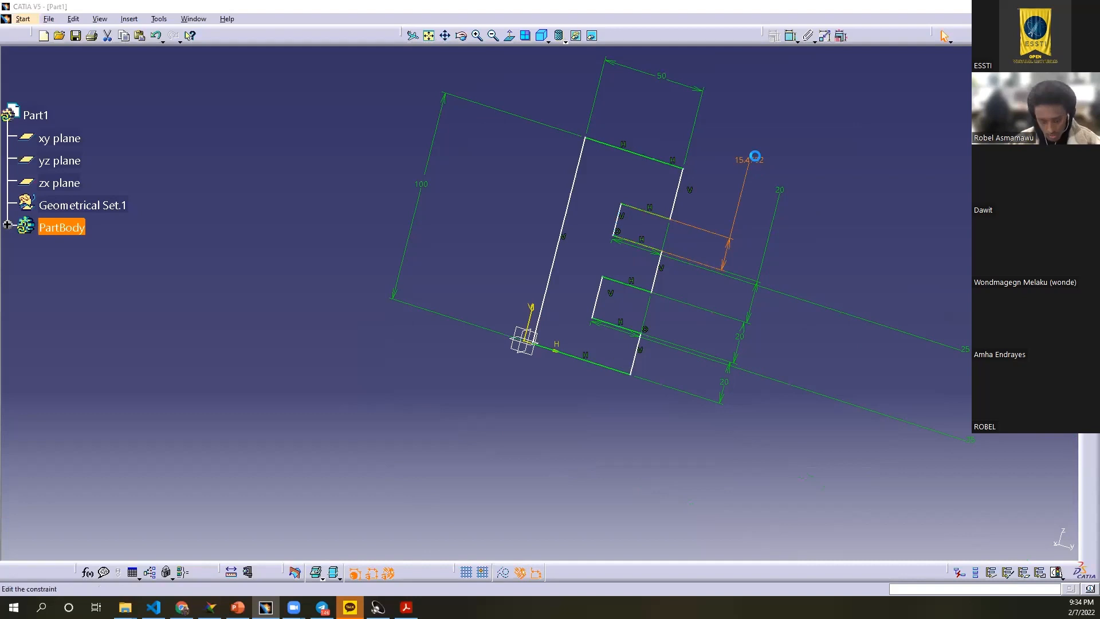
double_click(755, 163)
type("20")
key("Return")
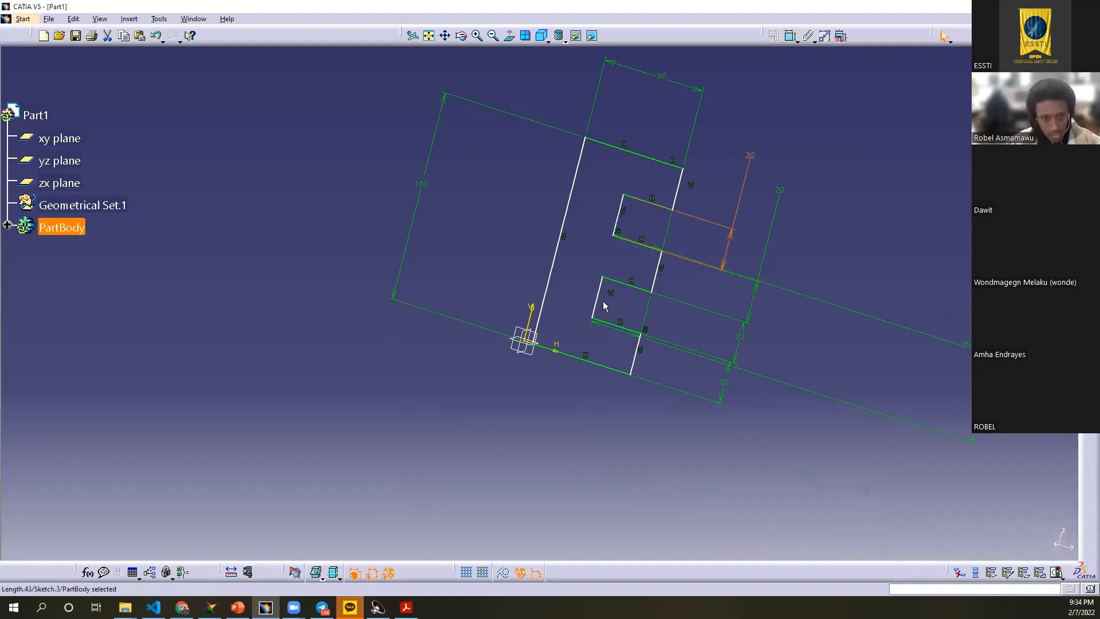
Step: Try to dimension the distance between the profile's long back edge and the lower arm's end edge, and undo it
middle_click_drag(565, 319, 572, 245)
mouse_move(745, 232)
middle_mouse_down()
mouse_move(789, 267)
mouse_move(672, 248)
middle_mouse_up()
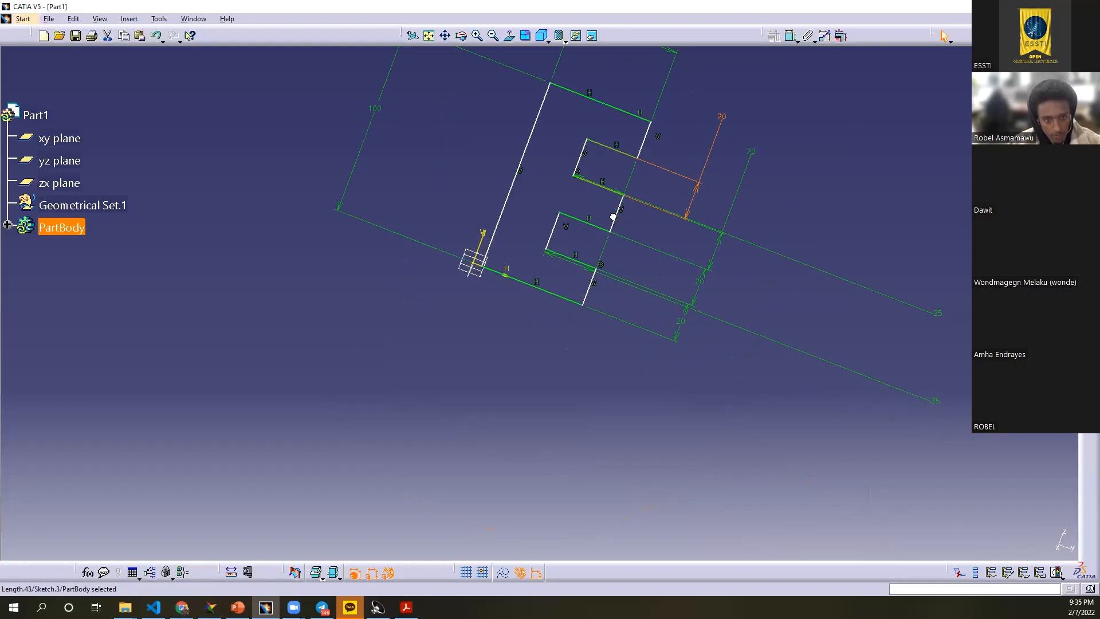
left_click_drag(585, 181, 591, 183)
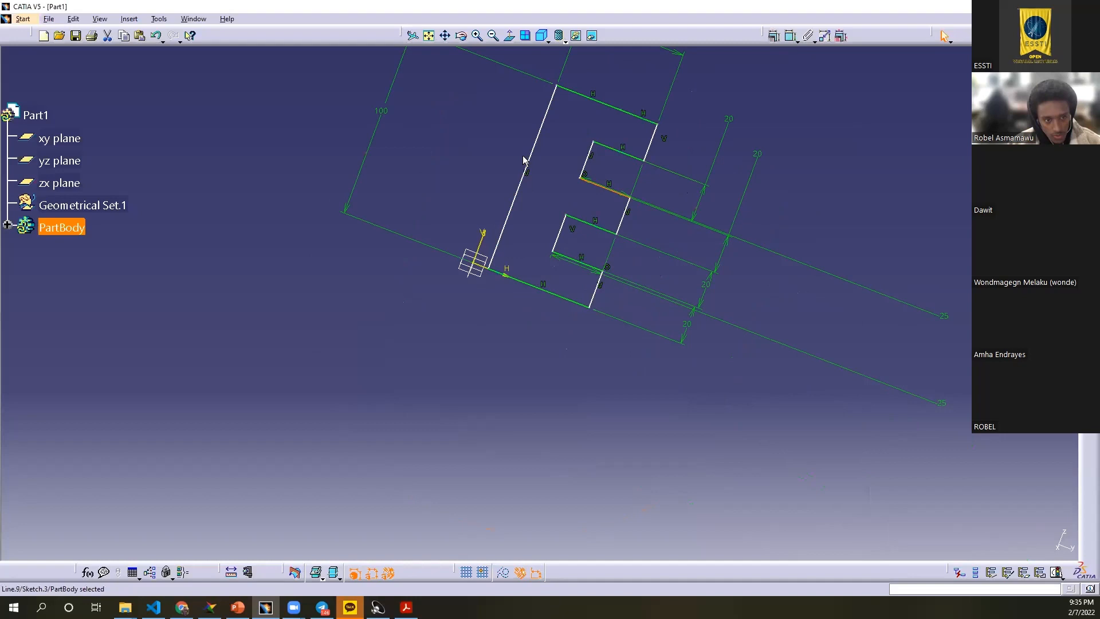
left_click(524, 158)
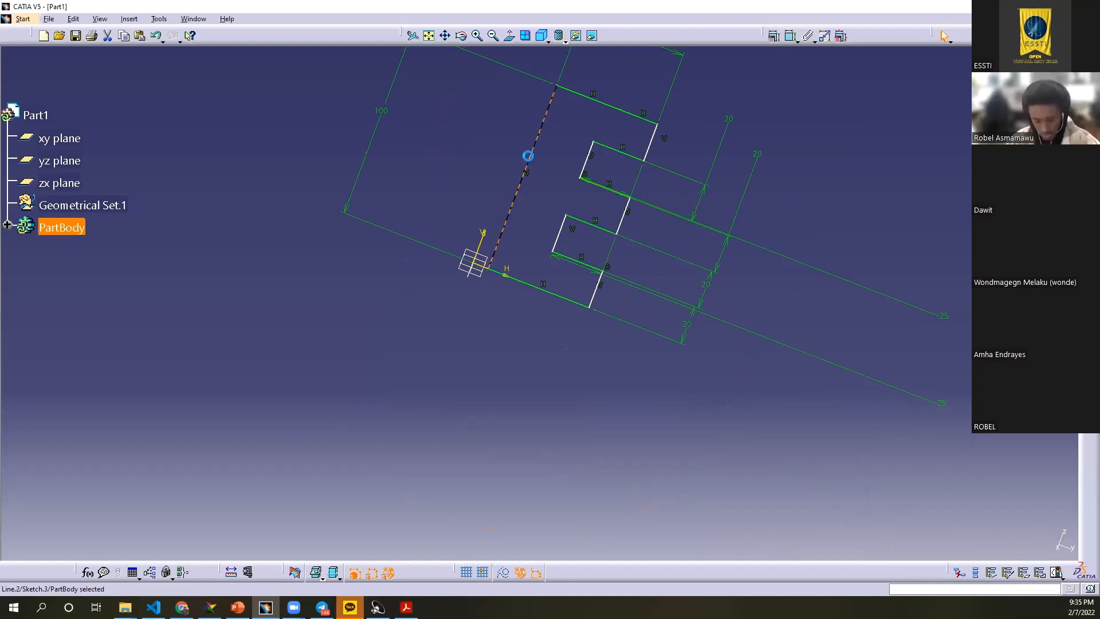
left_click(597, 286)
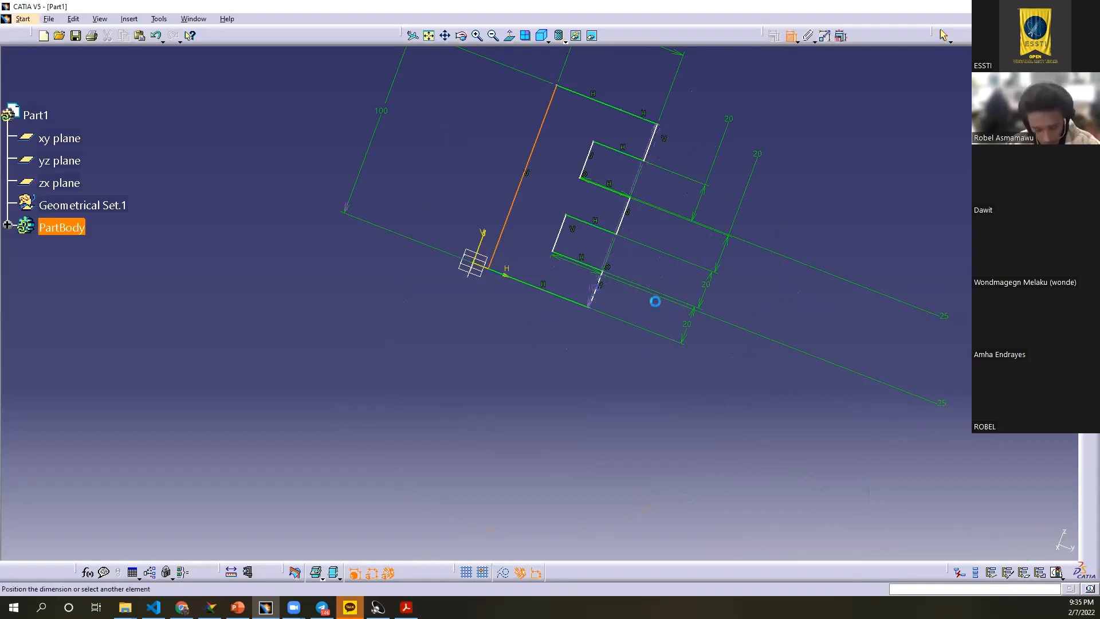
left_click(634, 181)
key("ctrl+z")
Step: Move the lower arm's height dimension closer to the profile and exit the sketch
mouse_move(538, 410)
middle_mouse_down()
mouse_move(889, 183)
mouse_move(390, 310)
mouse_move(422, 303)
mouse_move(727, 392)
mouse_move(673, 298)
mouse_move(681, 341)
mouse_move(663, 341)
mouse_move(680, 376)
middle_mouse_up()
left_click_drag(667, 387, 642, 392)
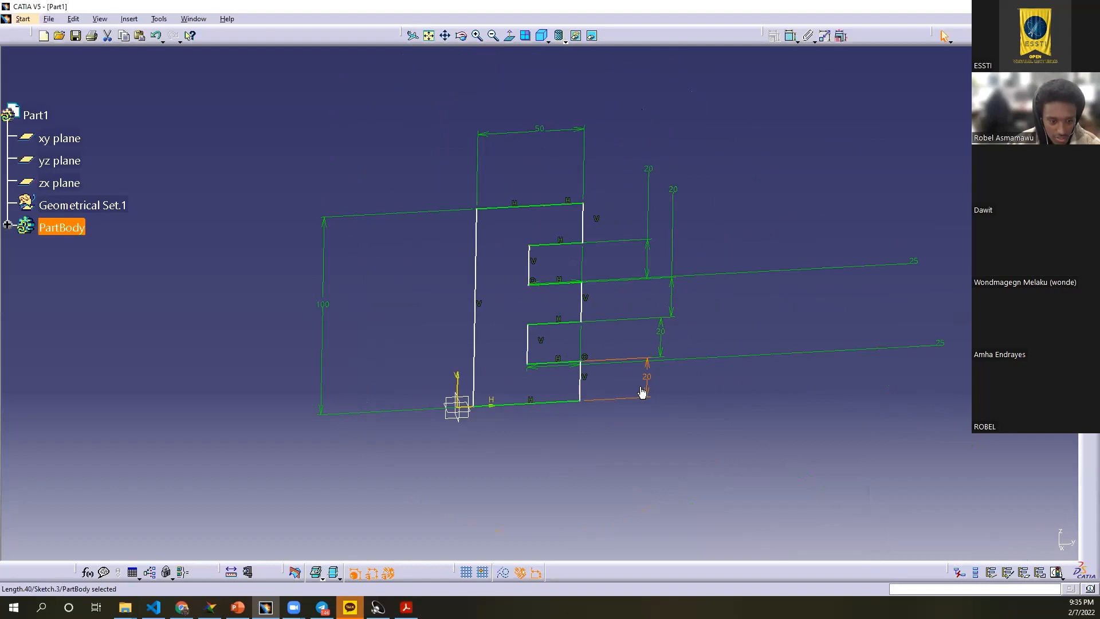
mouse_move(586, 431)
middle_mouse_down()
mouse_move(586, 396)
mouse_move(749, 317)
middle_mouse_up()
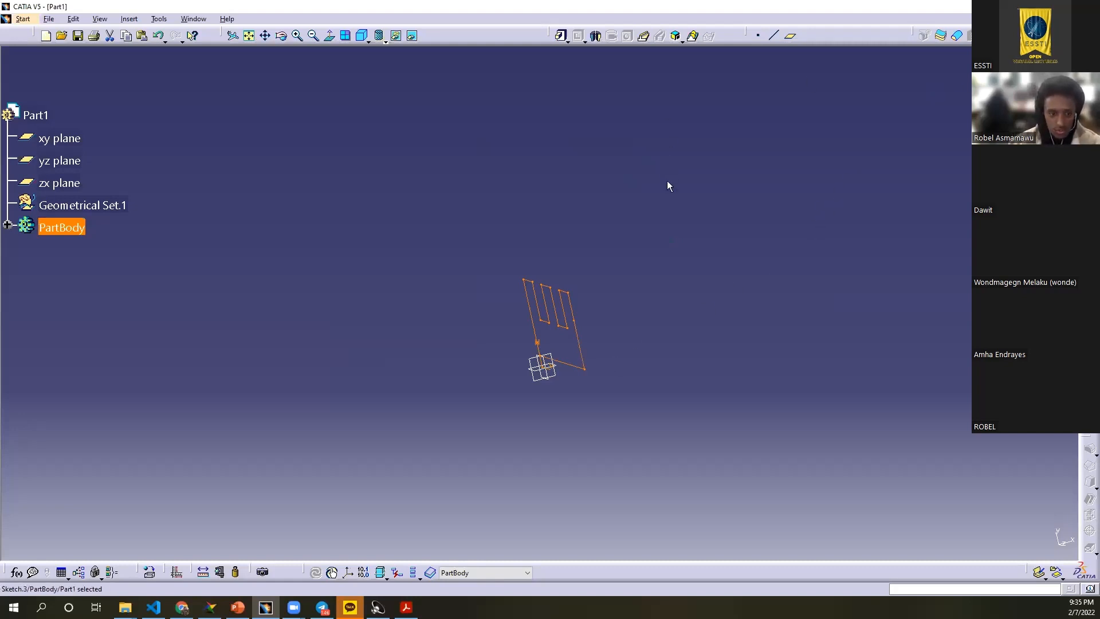
Step: Pad the E-shaped sketch to a length of 1 m
left_click(563, 35)
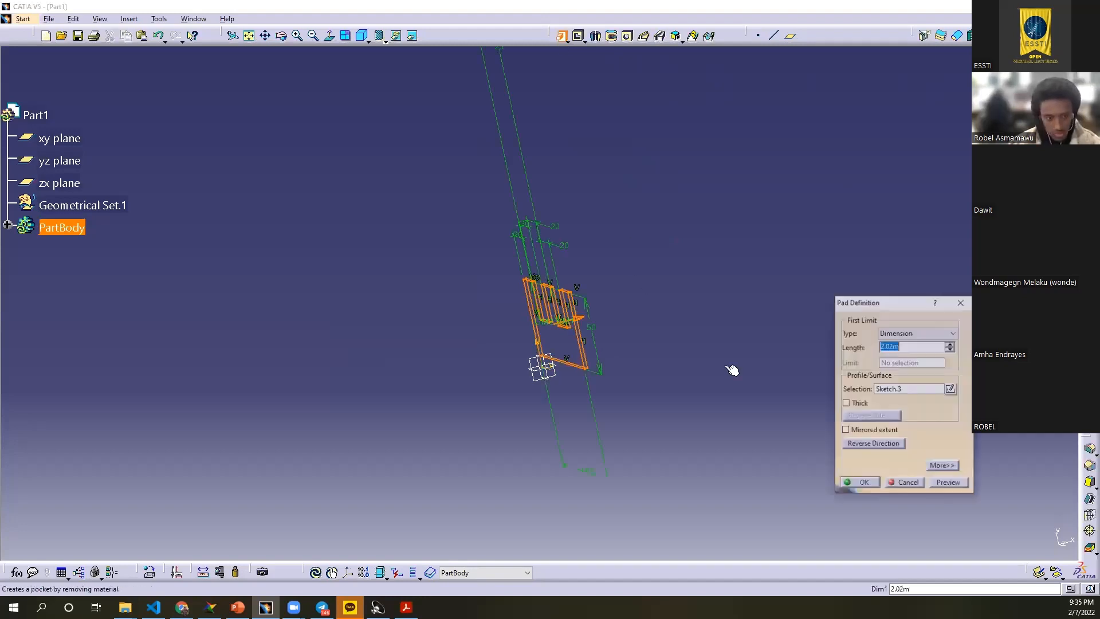
type("1m")
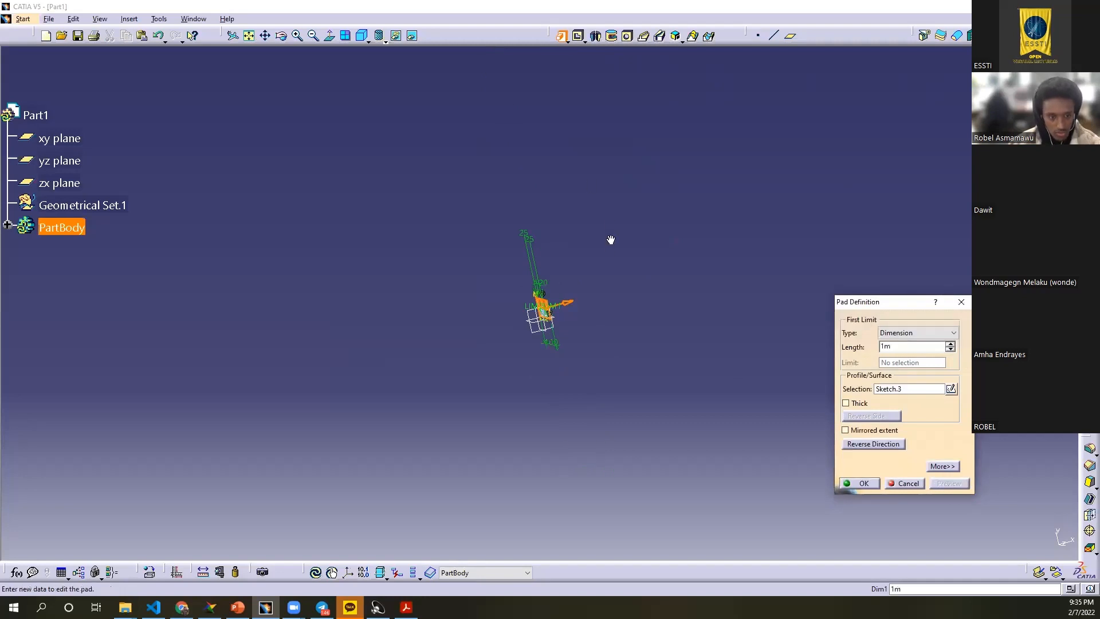
middle_click_drag(524, 288, 391, 293)
mouse_move(565, 278)
middle_mouse_down()
mouse_move(763, 440)
mouse_move(880, 484)
mouse_move(871, 486)
mouse_move(787, 347)
middle_mouse_up()
left_click(860, 483)
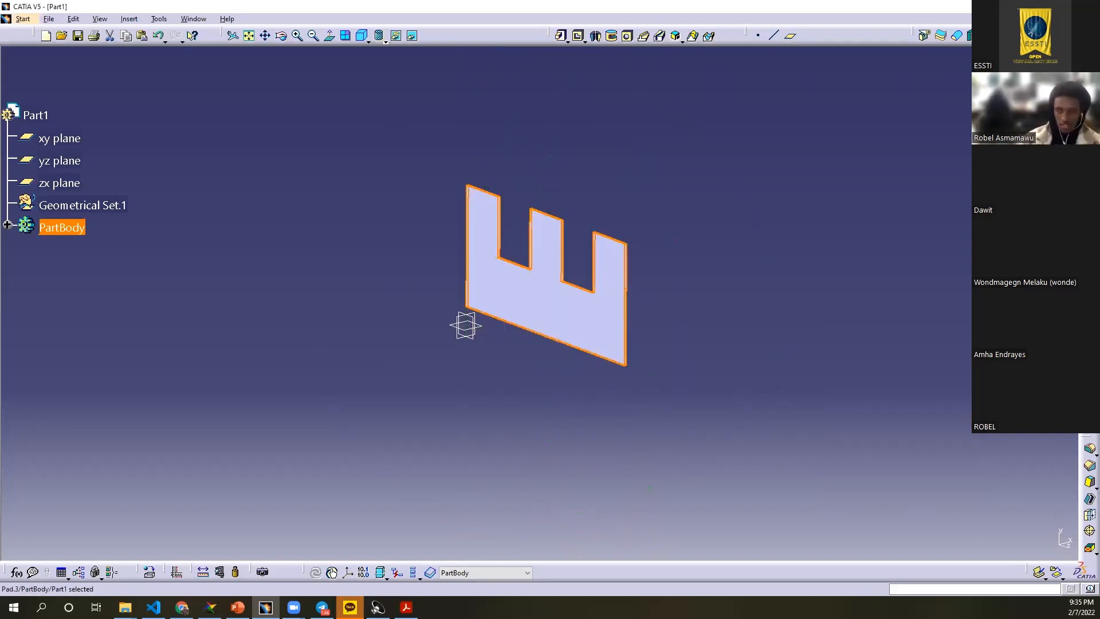
middle_click_drag(860, 483, 859, 530)
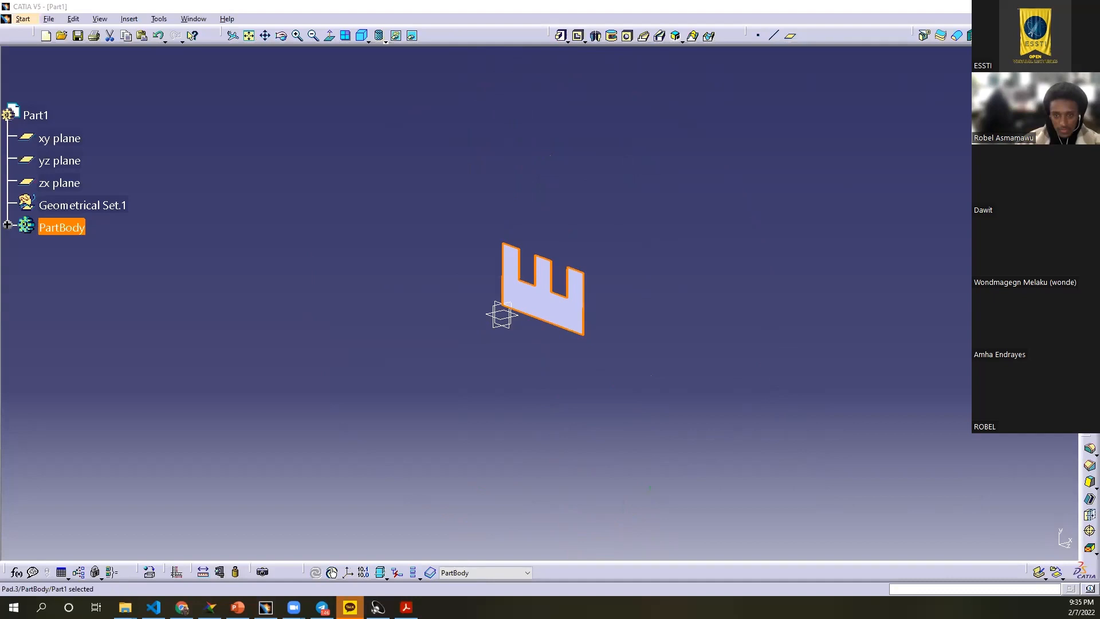
Step: Switch to File Explorer and open the Example-19.pdf drawing from the Drawings folder
left_click(125, 607)
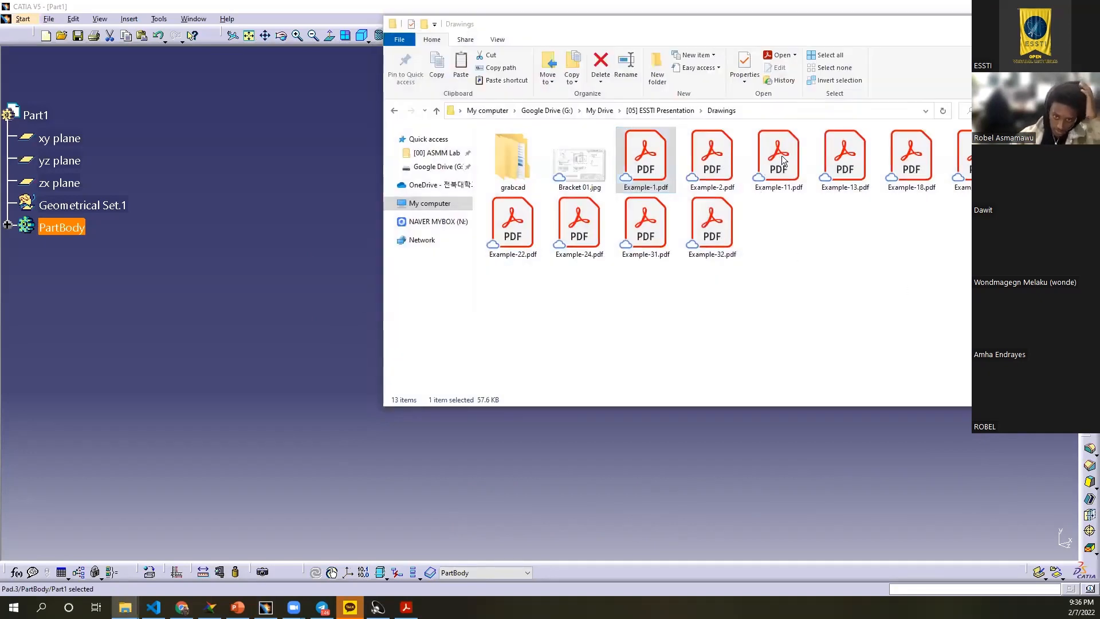
left_click(879, 182)
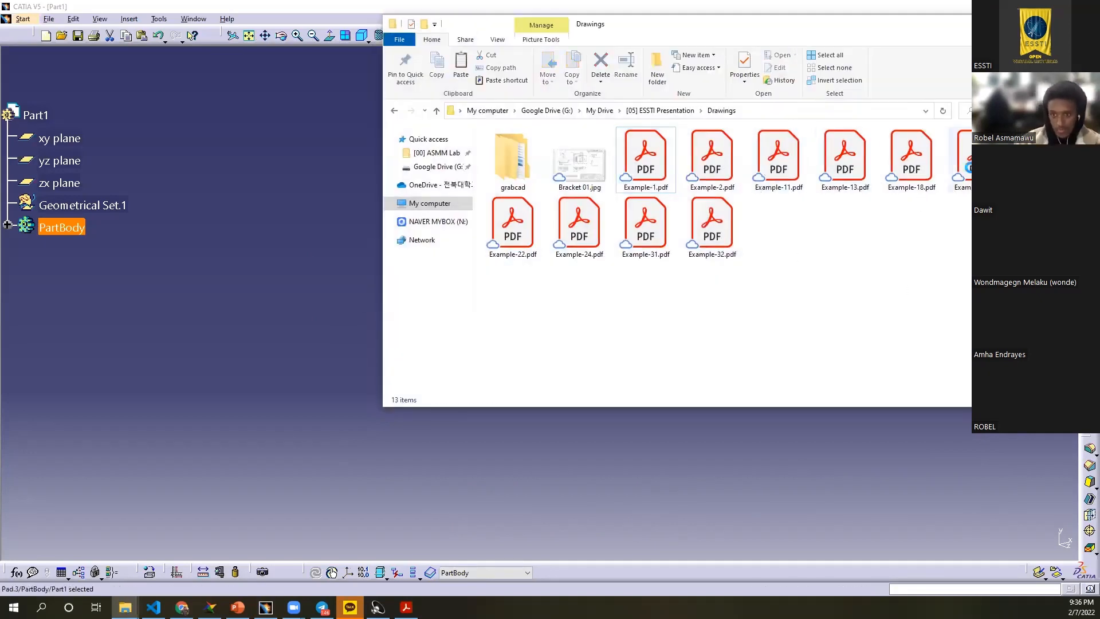
left_click(965, 166)
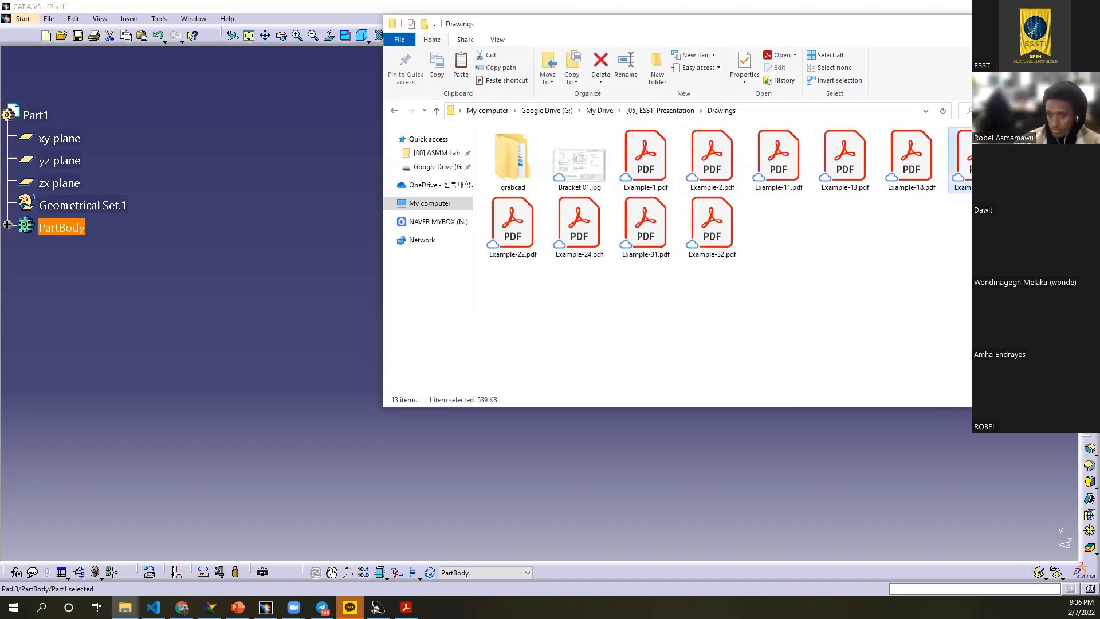
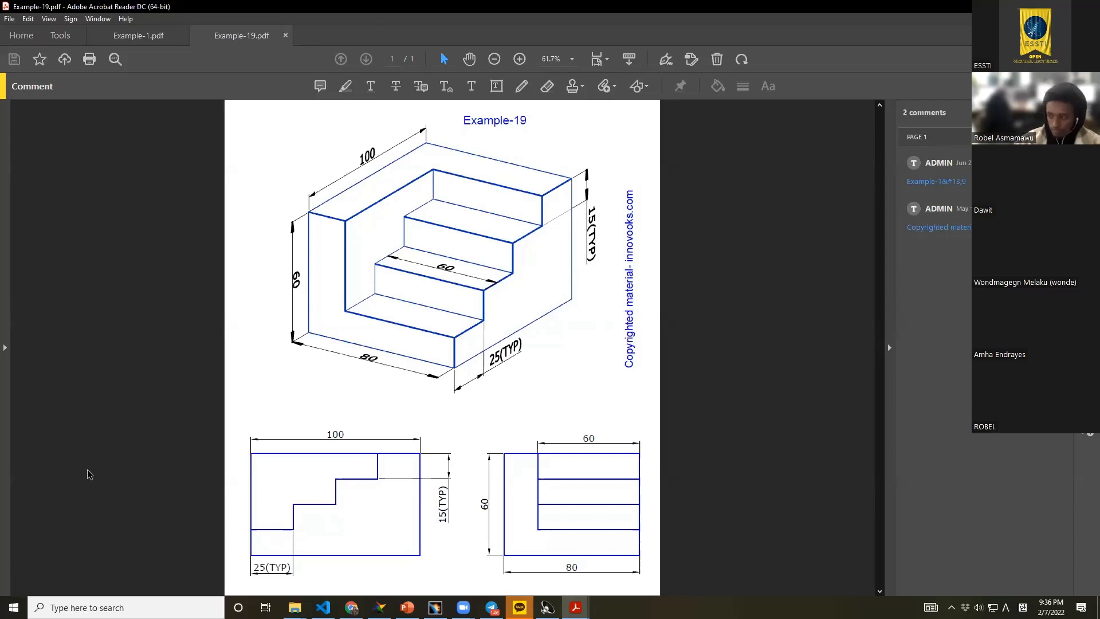
left_click(848, 312)
Step: Switch back to CATIA and delete the E-shaped solid from the part
key("alt+Tab")
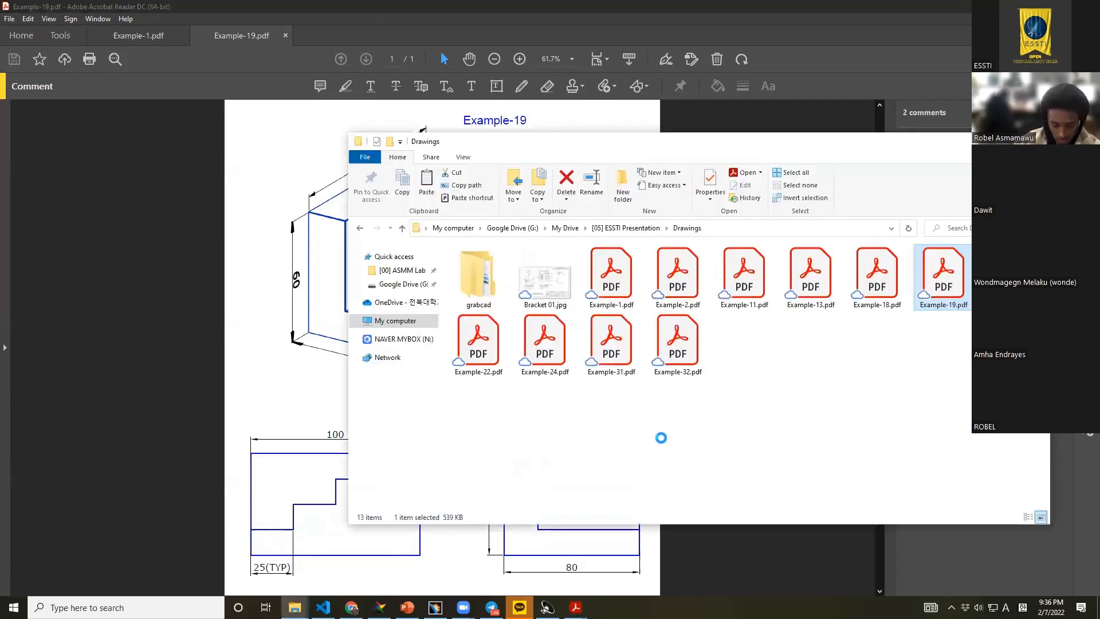
left_click(994, 539)
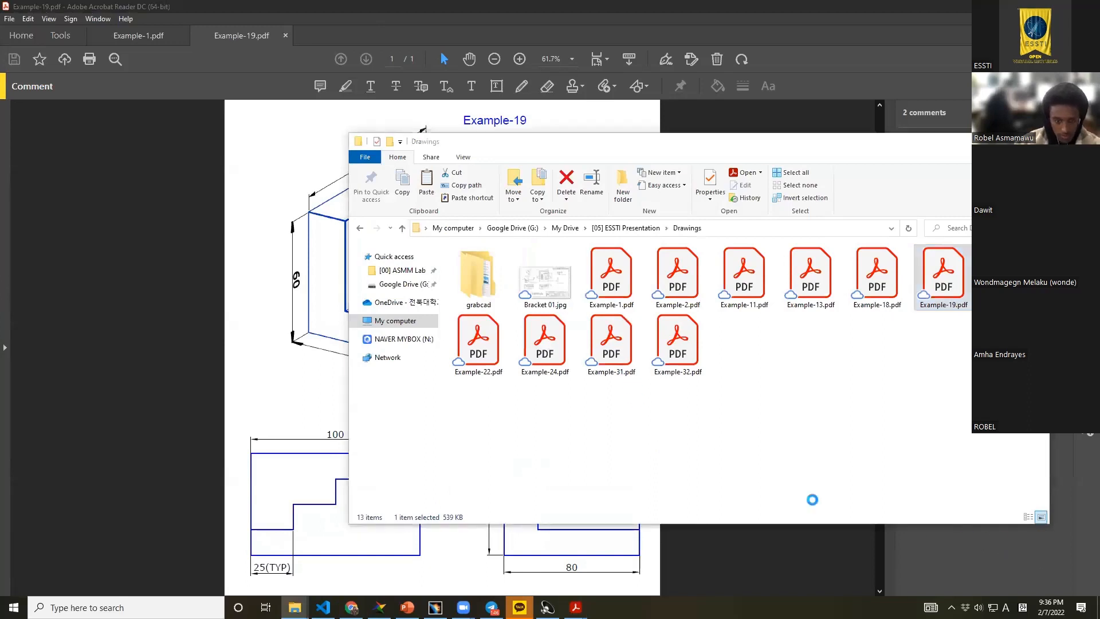
key("alt+Tab")
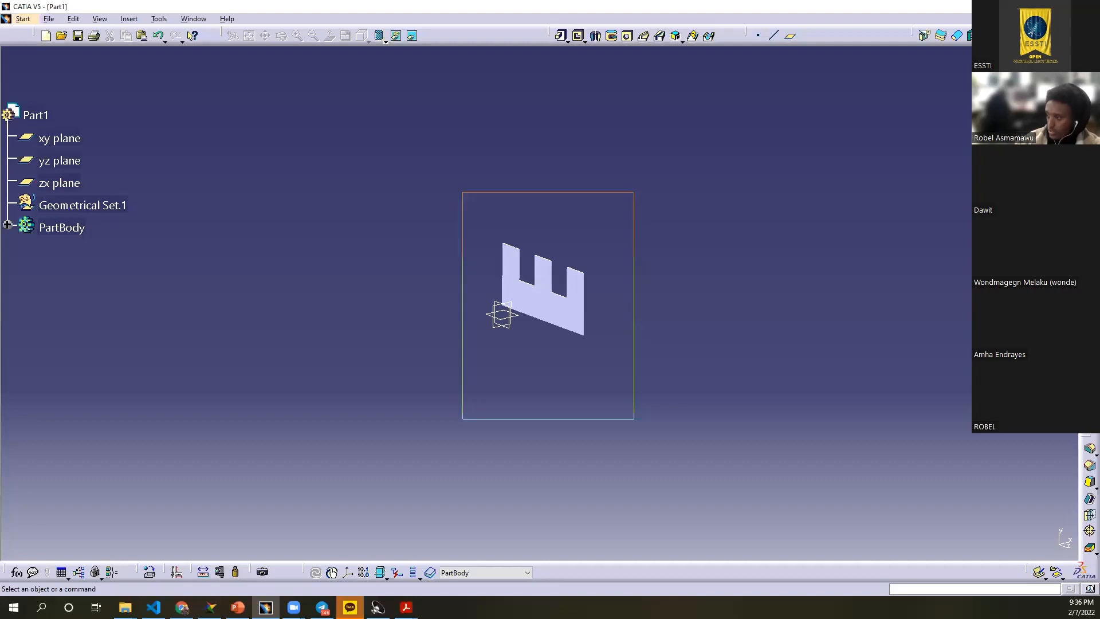
key("Delete")
Step: Start a new sketch on the yz plane
key("alt+Tab")
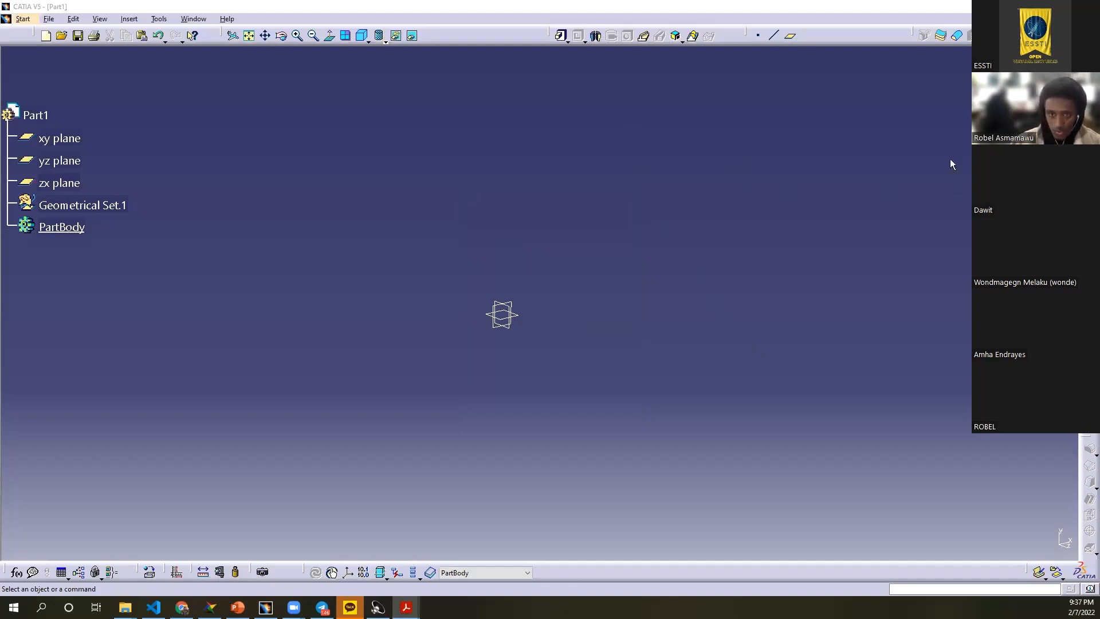
left_click(54, 160)
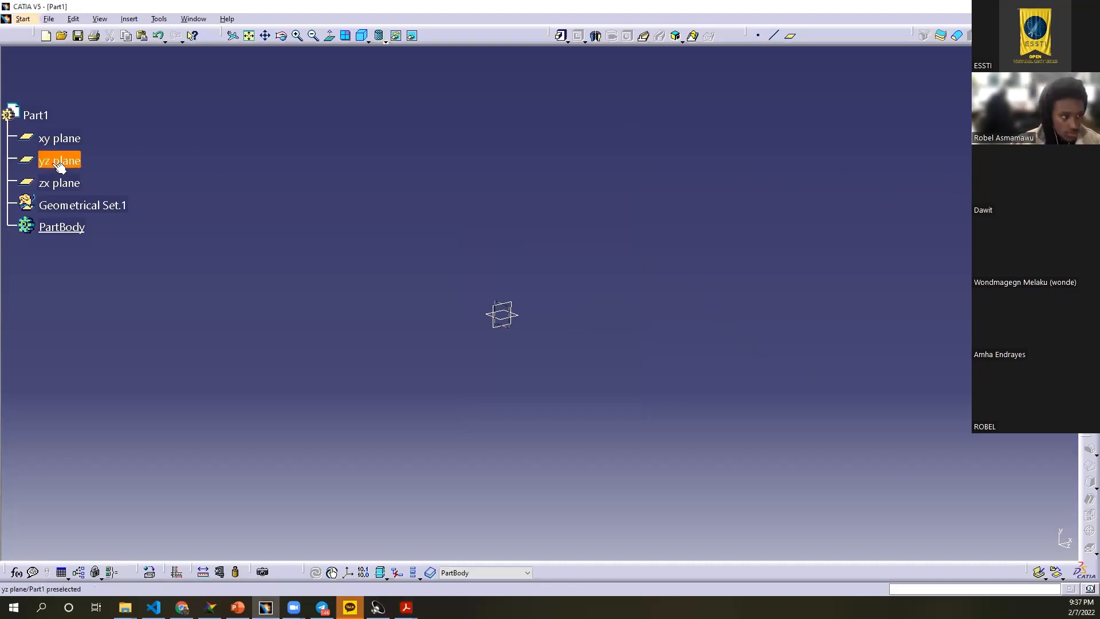
left_click(1089, 103)
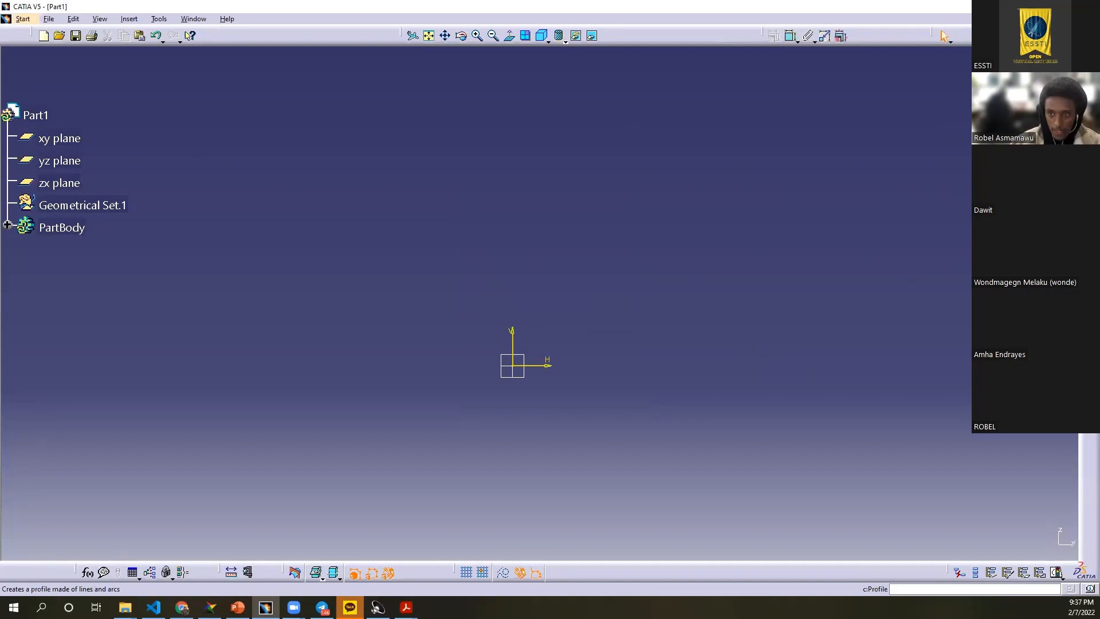
Step: Draw a closed stepped profile from the sketch origin, with the lowest step extending past the vertical axis before closing at the origin
left_click(513, 366)
middle_click_drag(882, 316, 896, 317)
left_click(878, 315)
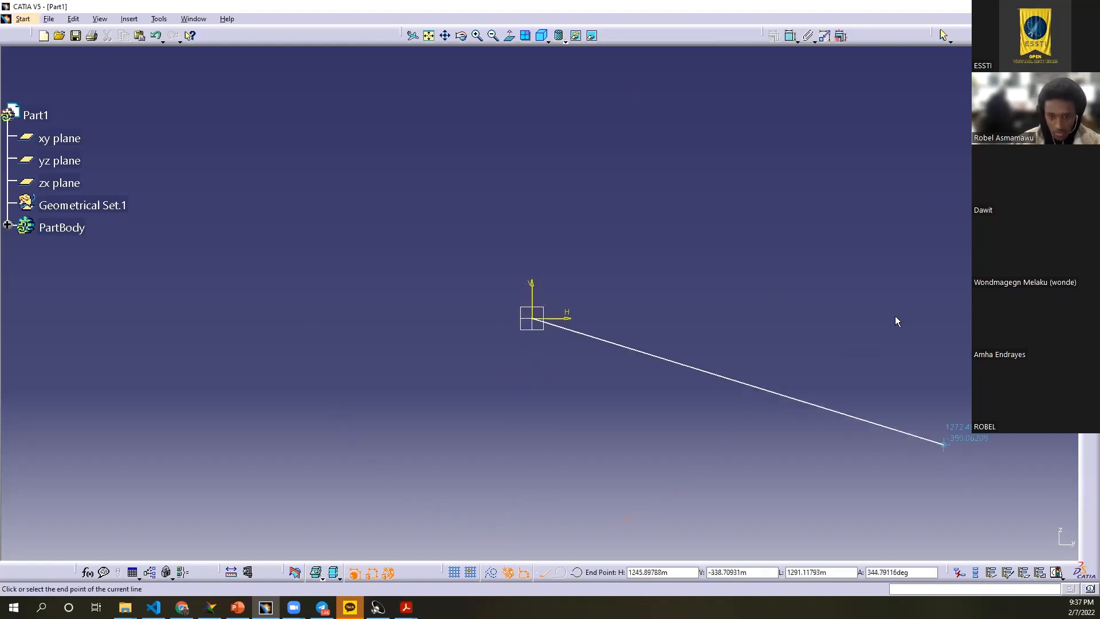
left_click(894, 318)
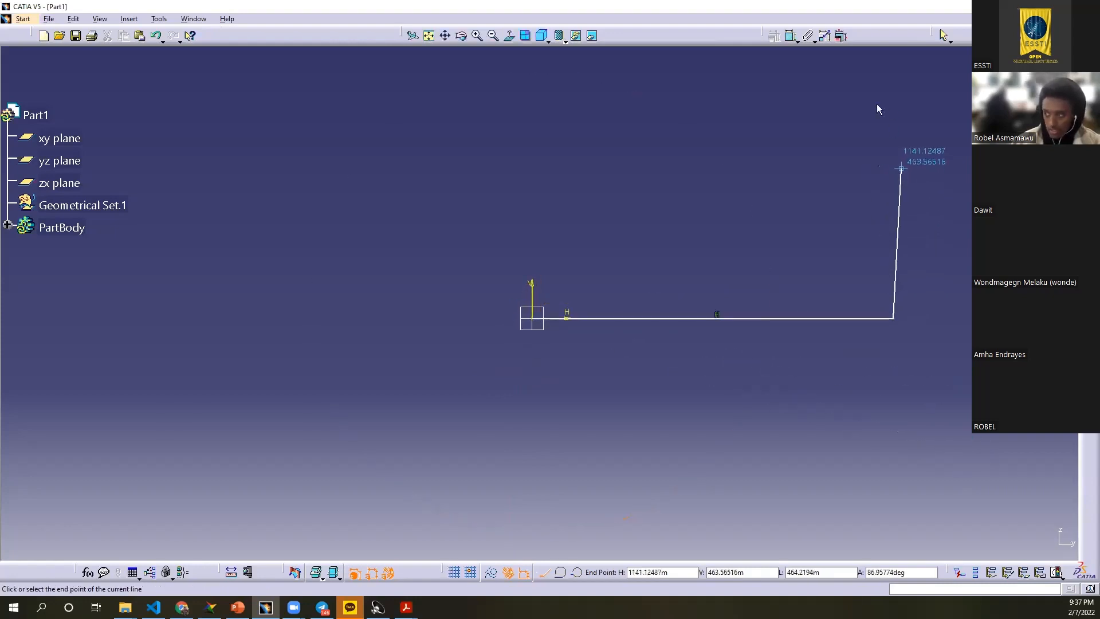
left_click(630, 101)
middle_click_drag(630, 102, 631, 169)
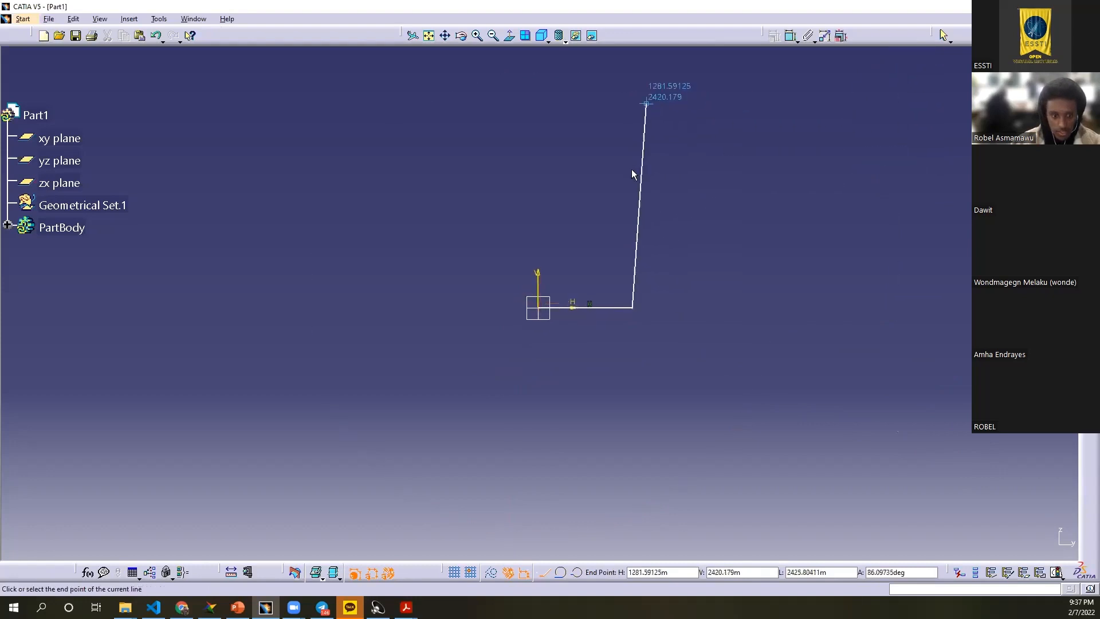
left_click(633, 170)
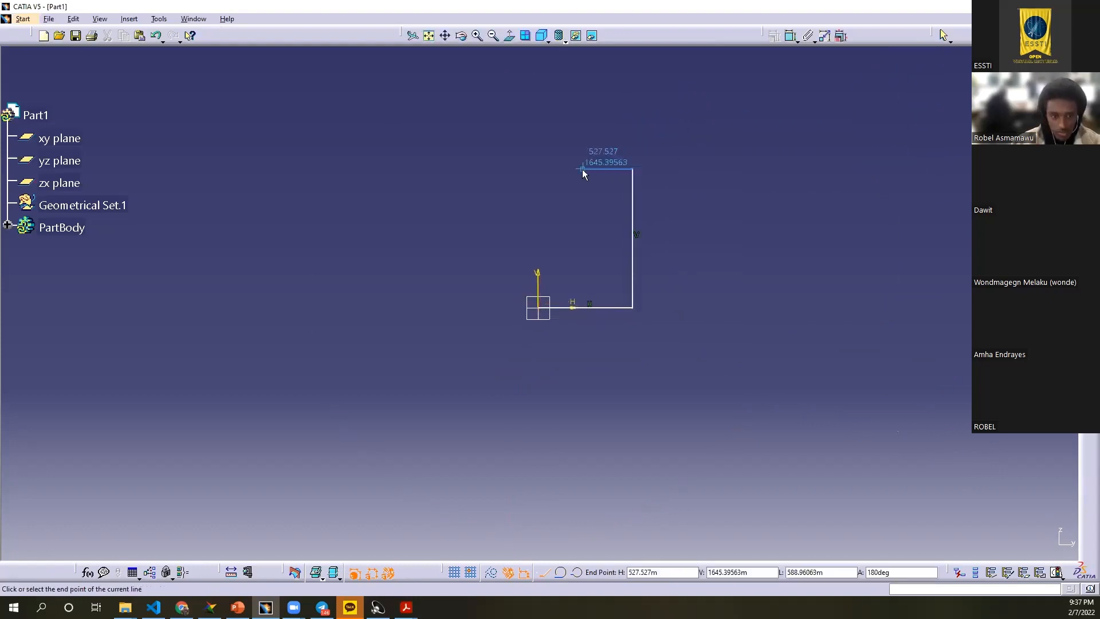
left_click(583, 171)
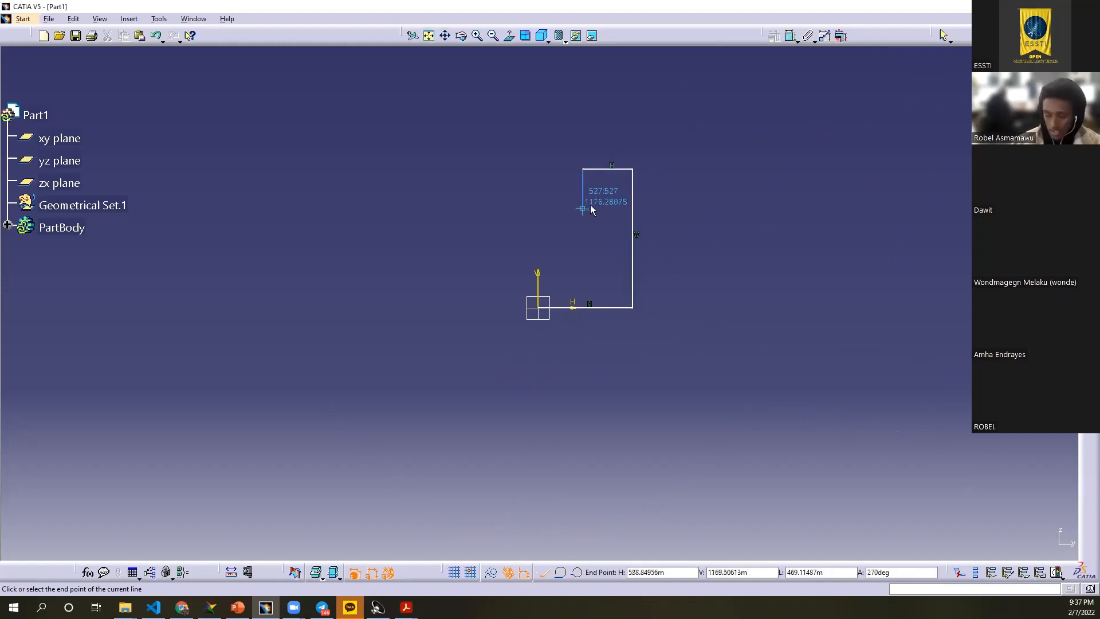
left_click(583, 209)
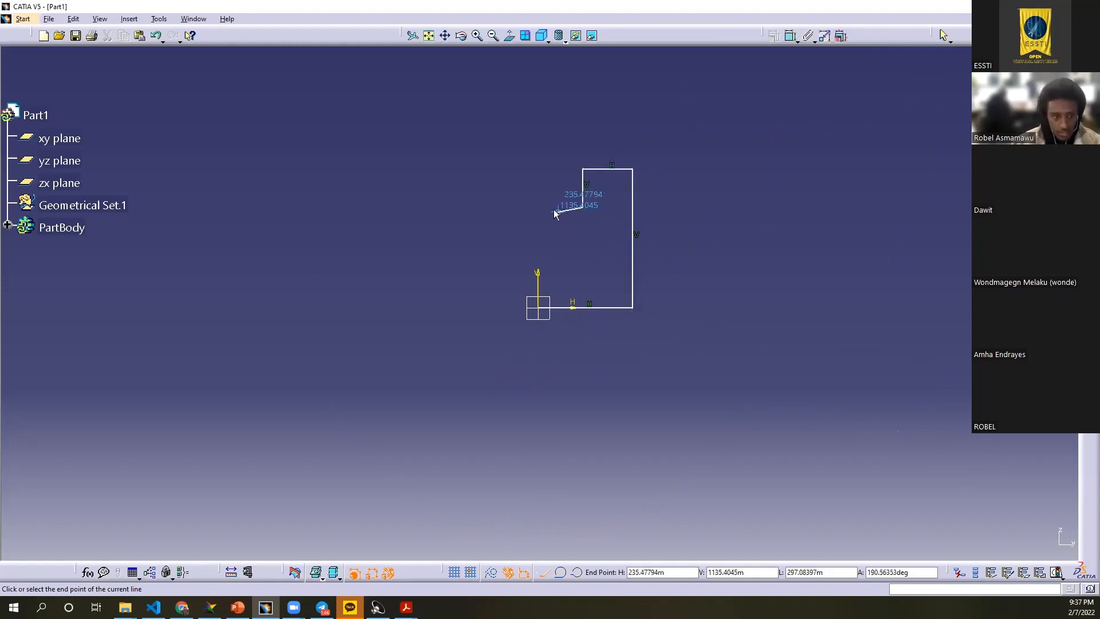
left_click(547, 207)
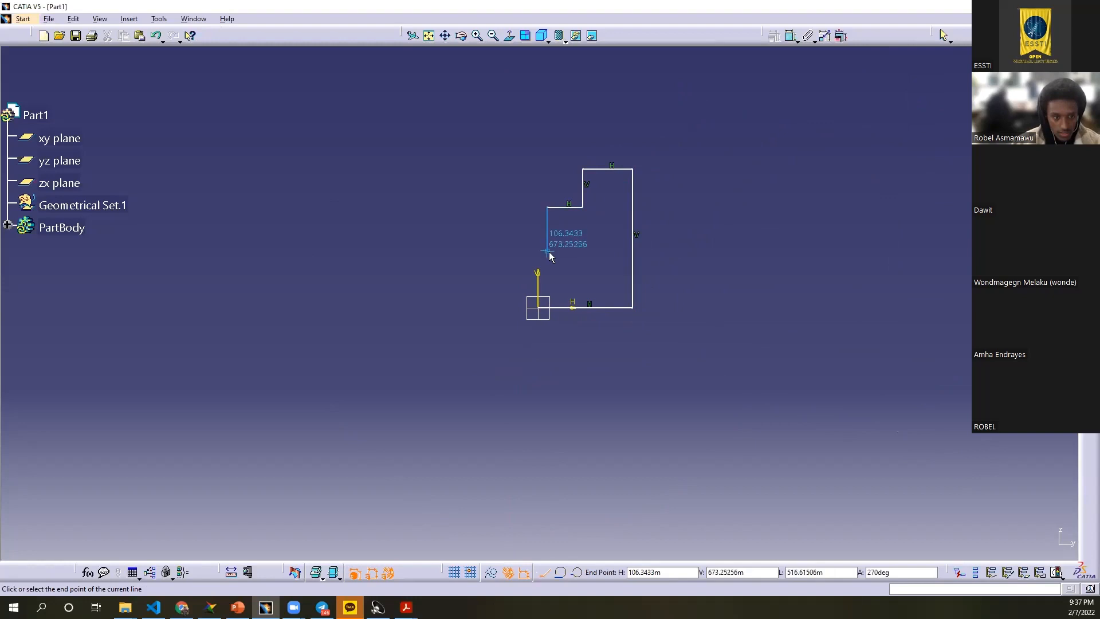
left_click(549, 251)
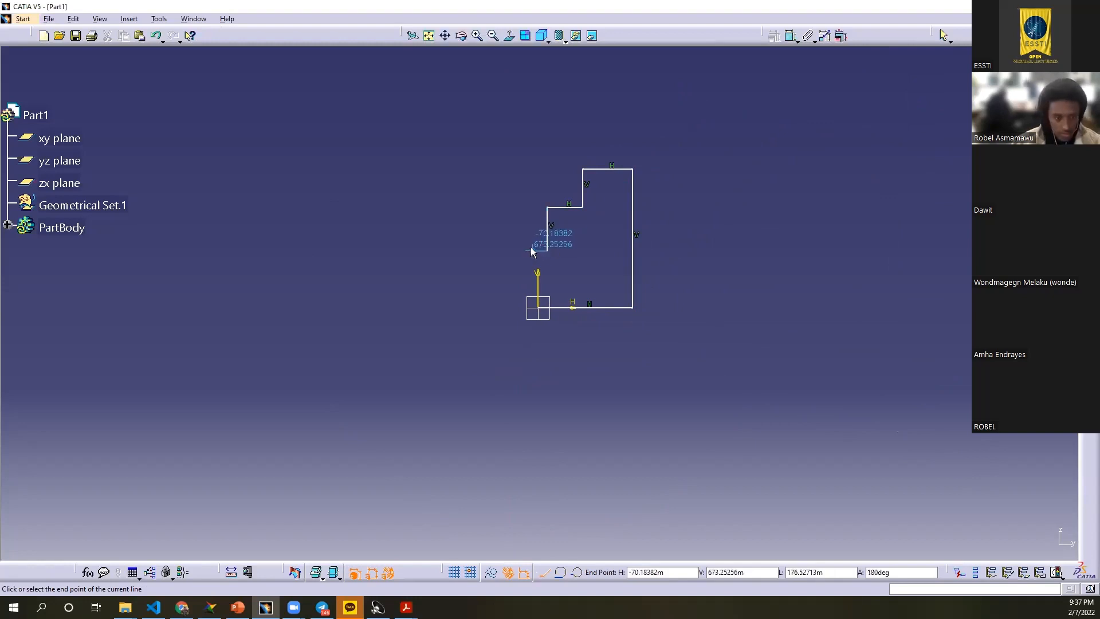
left_click(531, 250)
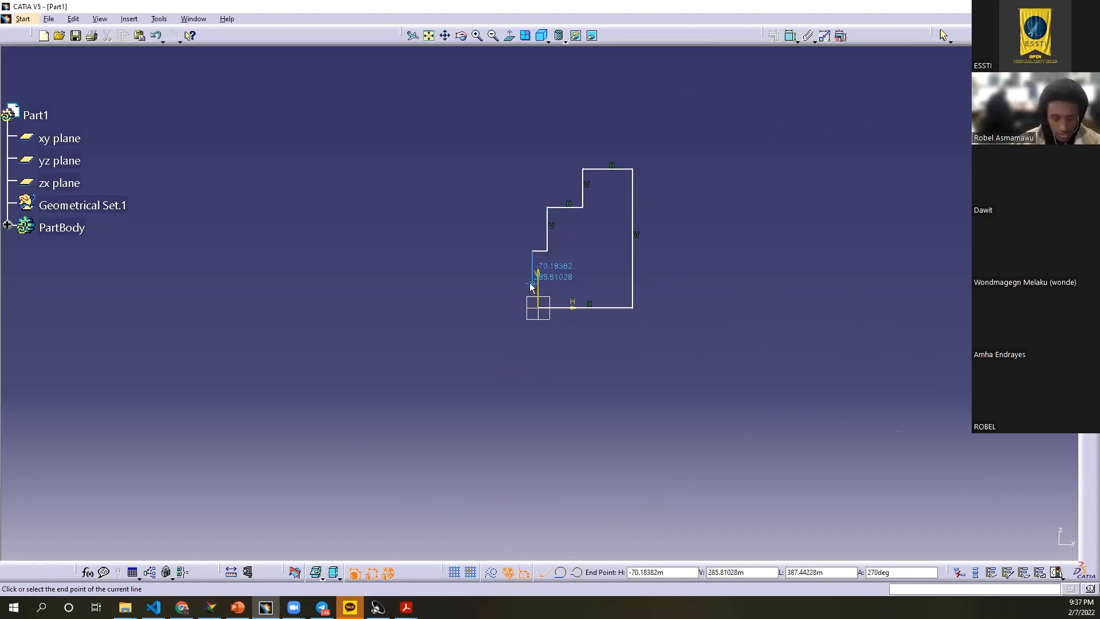
left_click(532, 279)
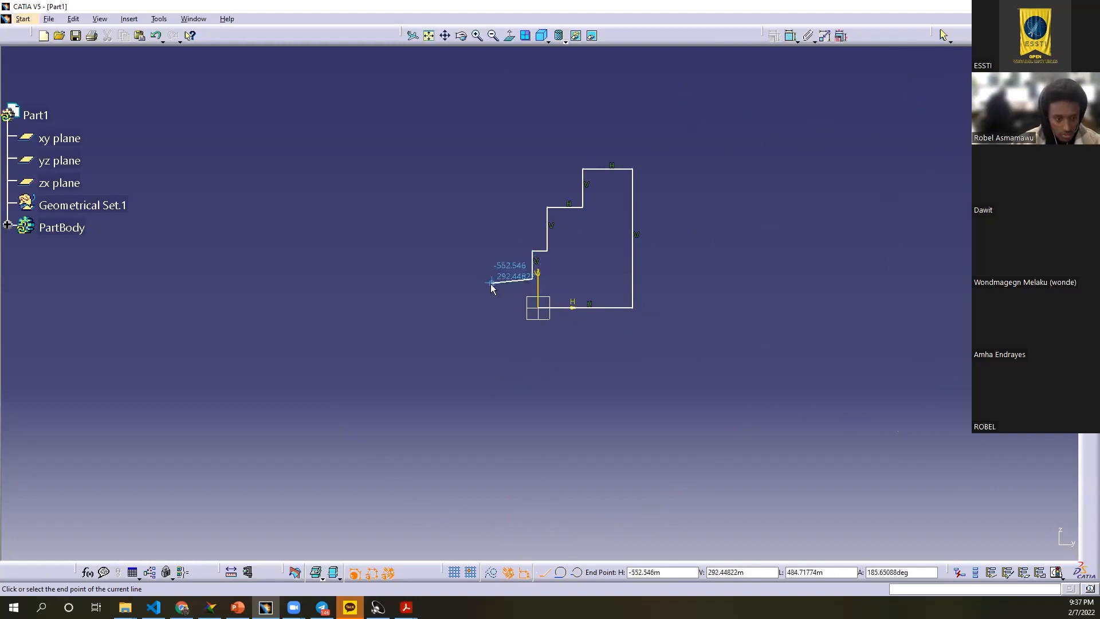
left_click(483, 279)
left_click(483, 313)
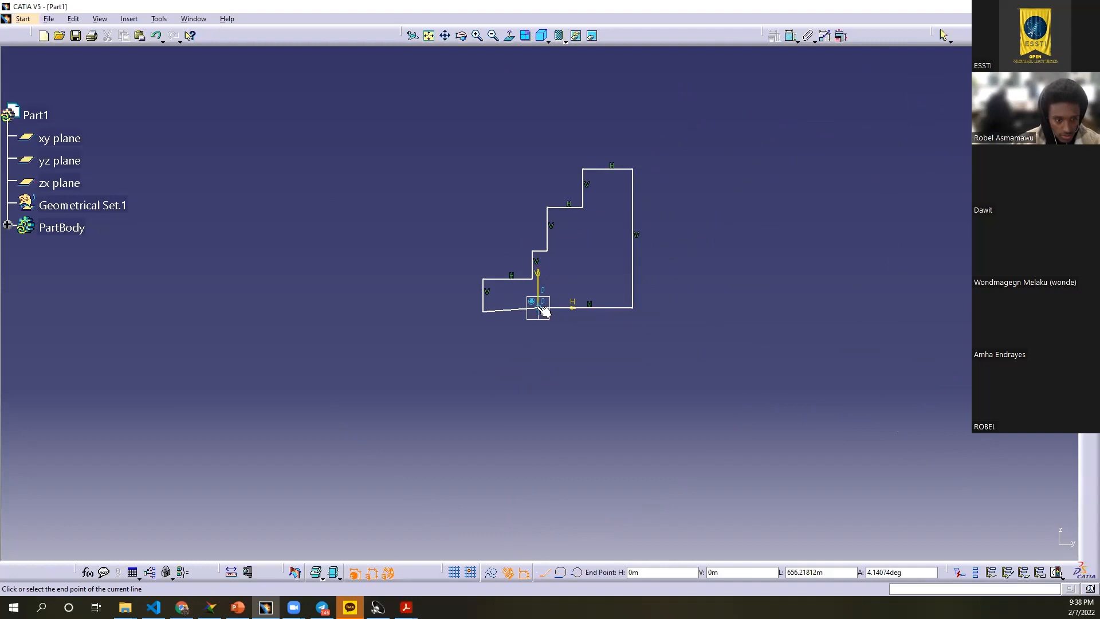
left_click(539, 308)
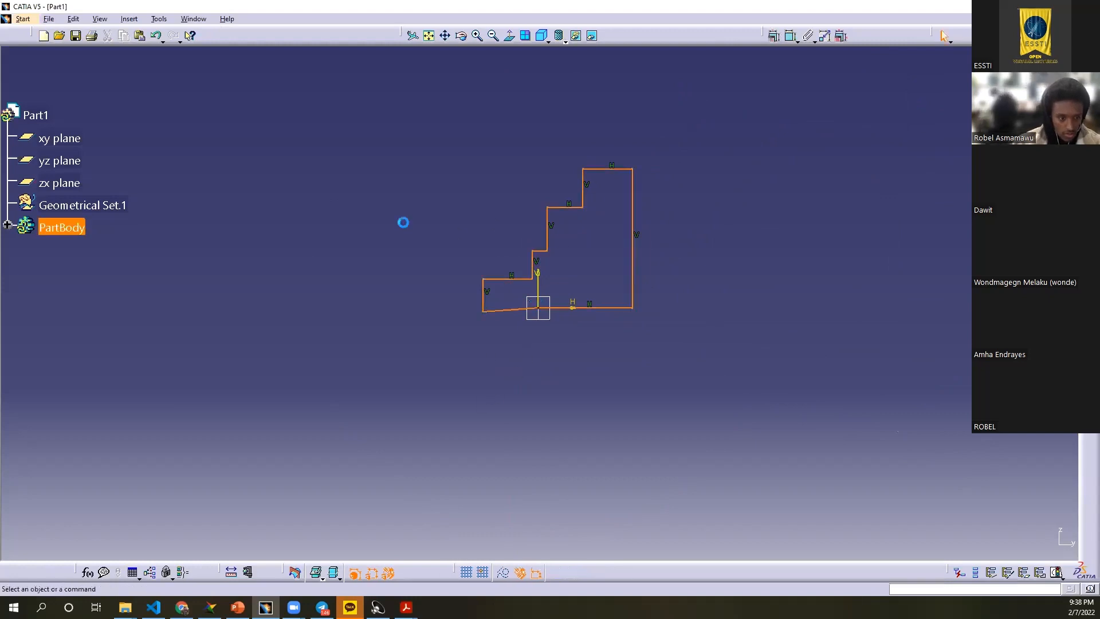
Step: Apply a horizontal constraint to the slanted base line between the profile's lower-left corner and the origin
mouse_move(453, 365)
middle_mouse_down()
mouse_move(445, 312)
mouse_move(448, 332)
middle_mouse_up()
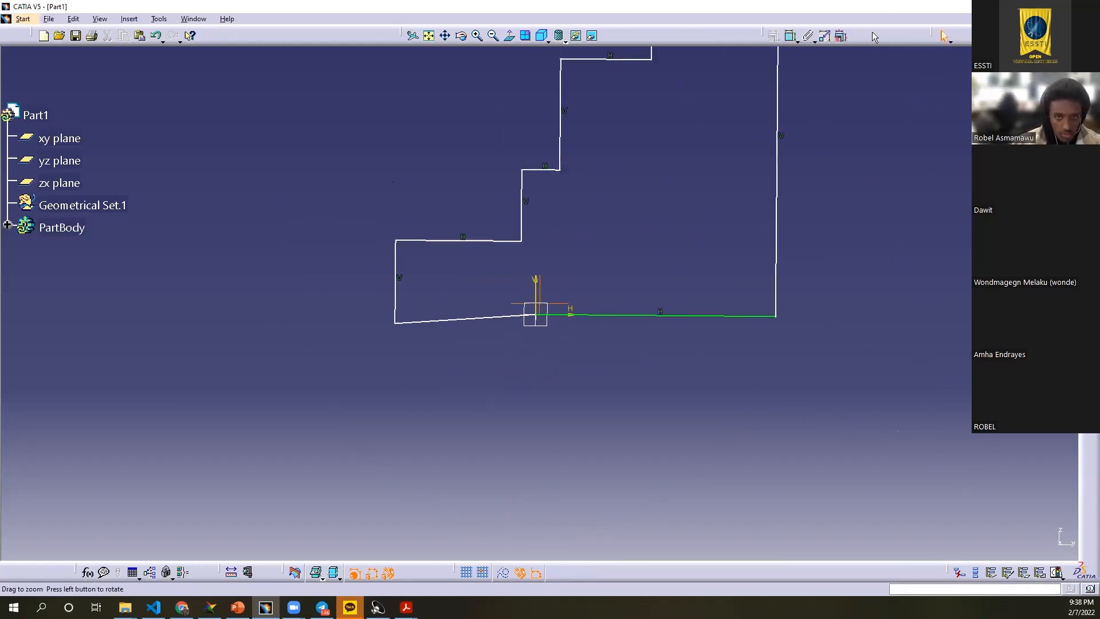
left_click(791, 37)
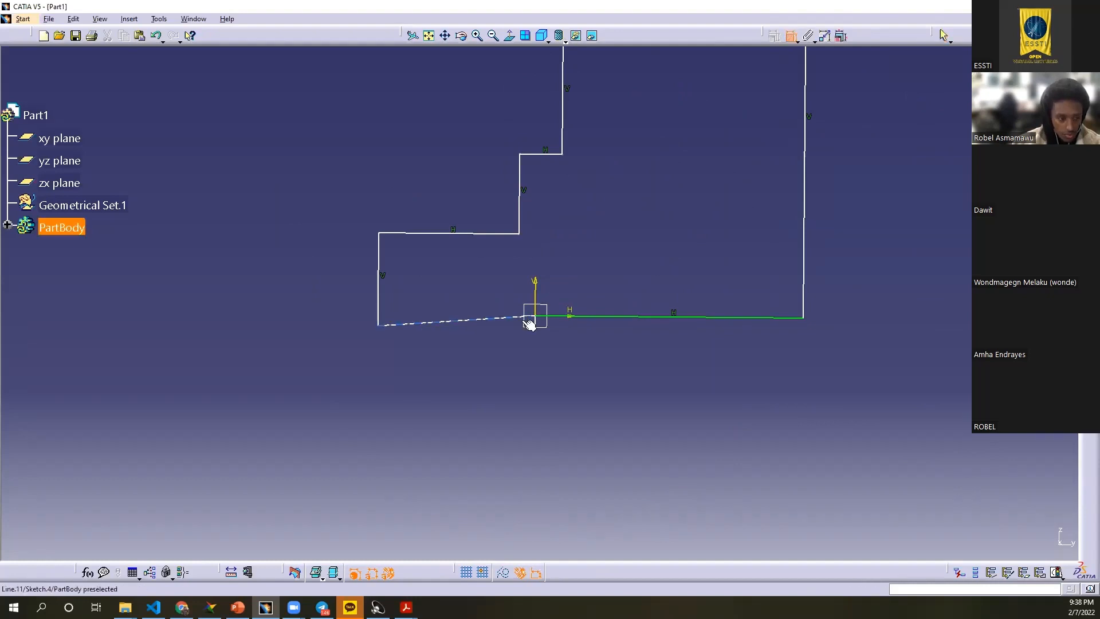
key("Escape")
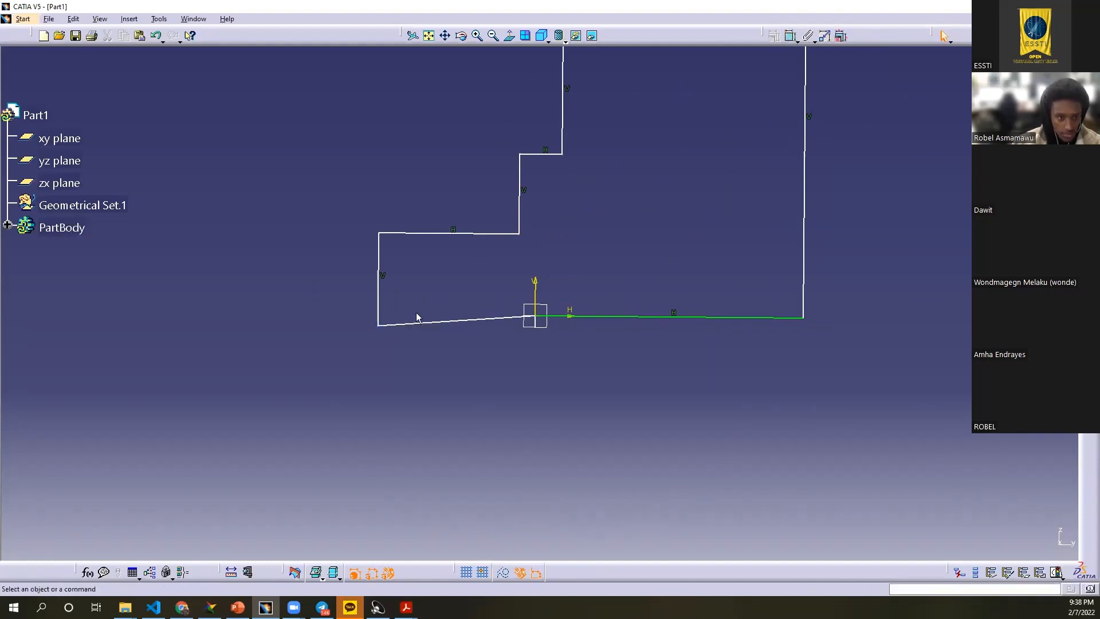
left_click(426, 324)
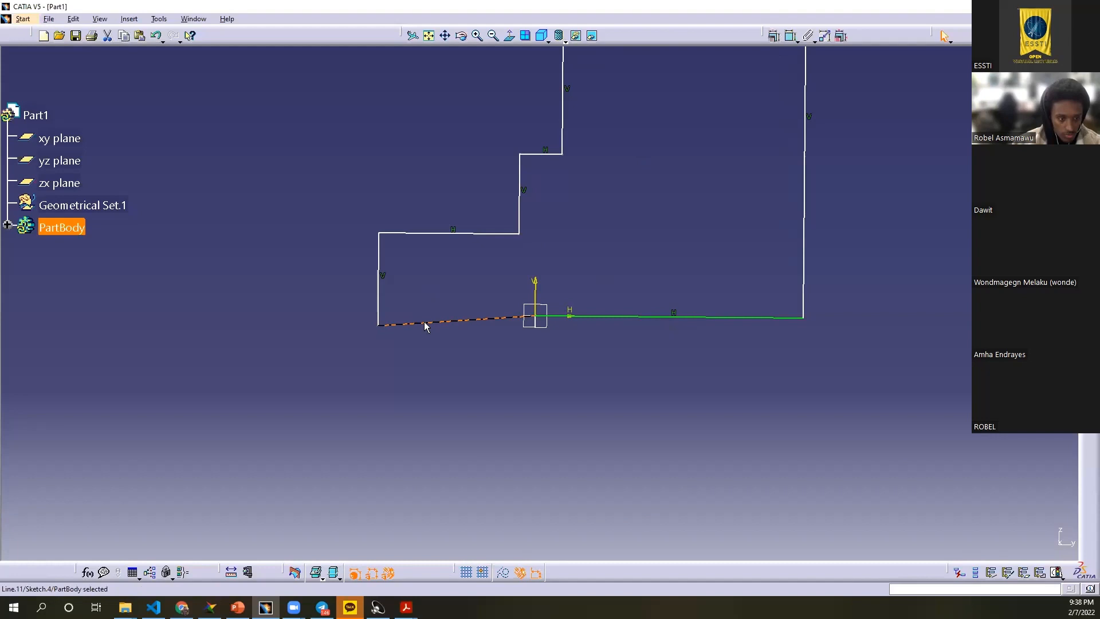
left_click(774, 36)
left_click(1003, 511)
left_click(1010, 542)
Step: Dimension the overall base width between the profile's two lower corners and set it to 80 m
mouse_move(437, 339)
middle_mouse_down()
mouse_move(699, 330)
mouse_move(736, 342)
middle_mouse_up()
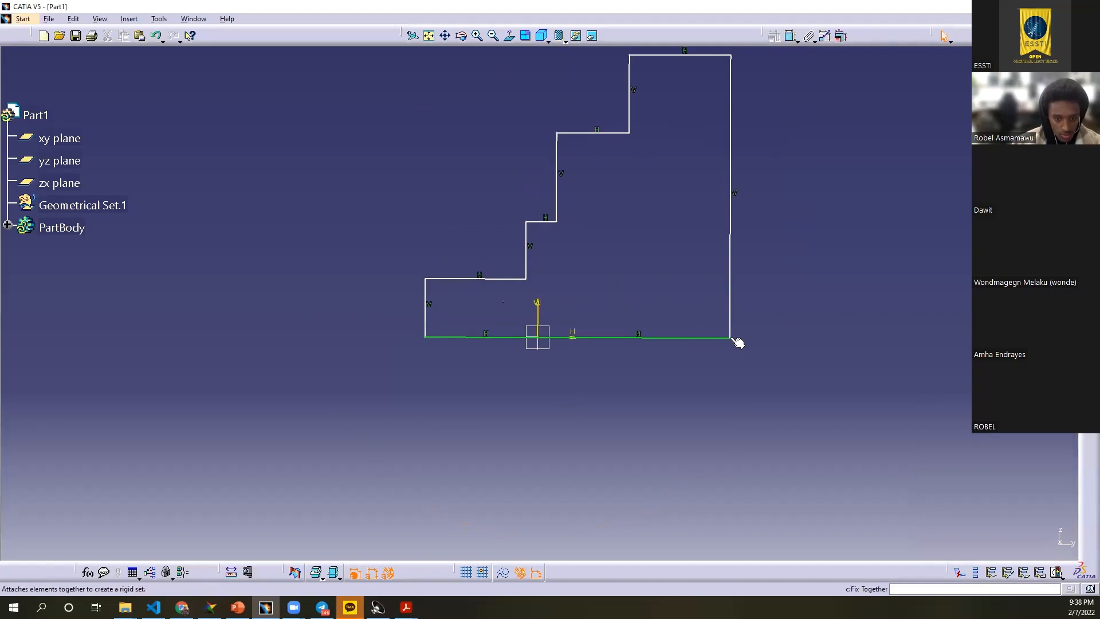
double_click(595, 442)
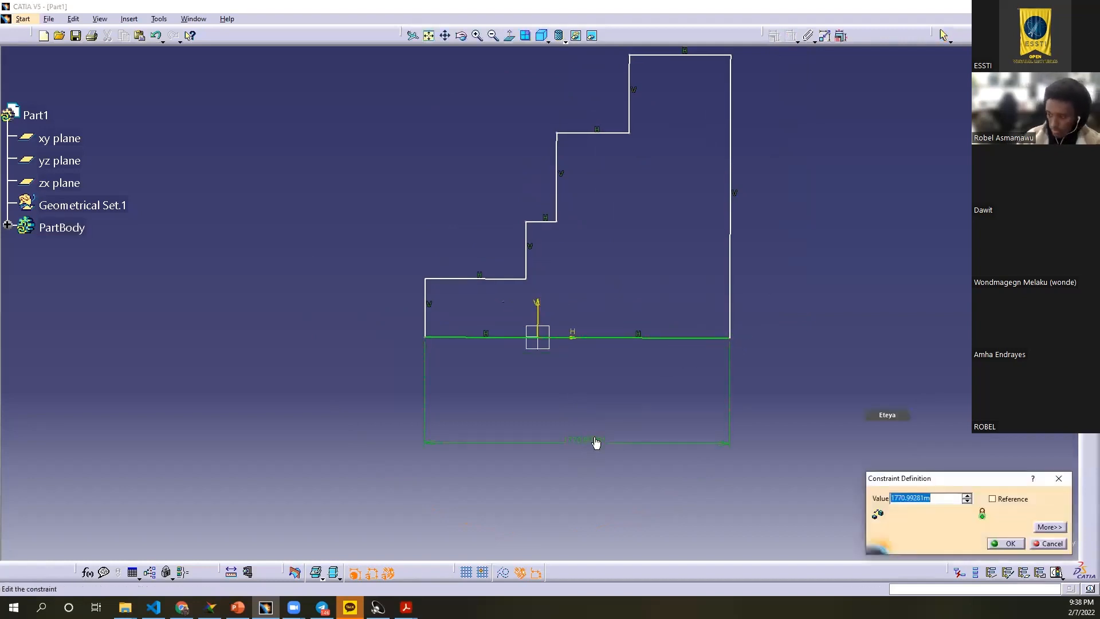
type("80")
key("Return")
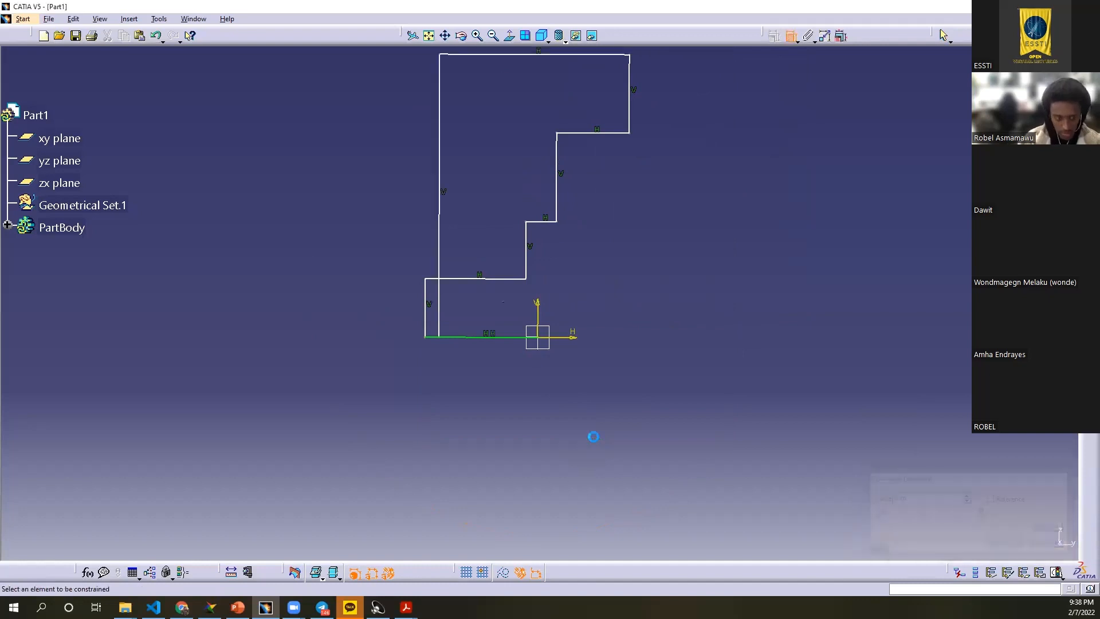
Step: Try to untangle the distorted profile by moving its two outer vertical edges to the positive side of the origin
left_click(440, 169)
key("Escape")
left_click_drag(448, 160, 903, 182)
mouse_move(887, 299)
left_mouse_down()
mouse_move(702, 304)
mouse_move(787, 309)
left_mouse_up()
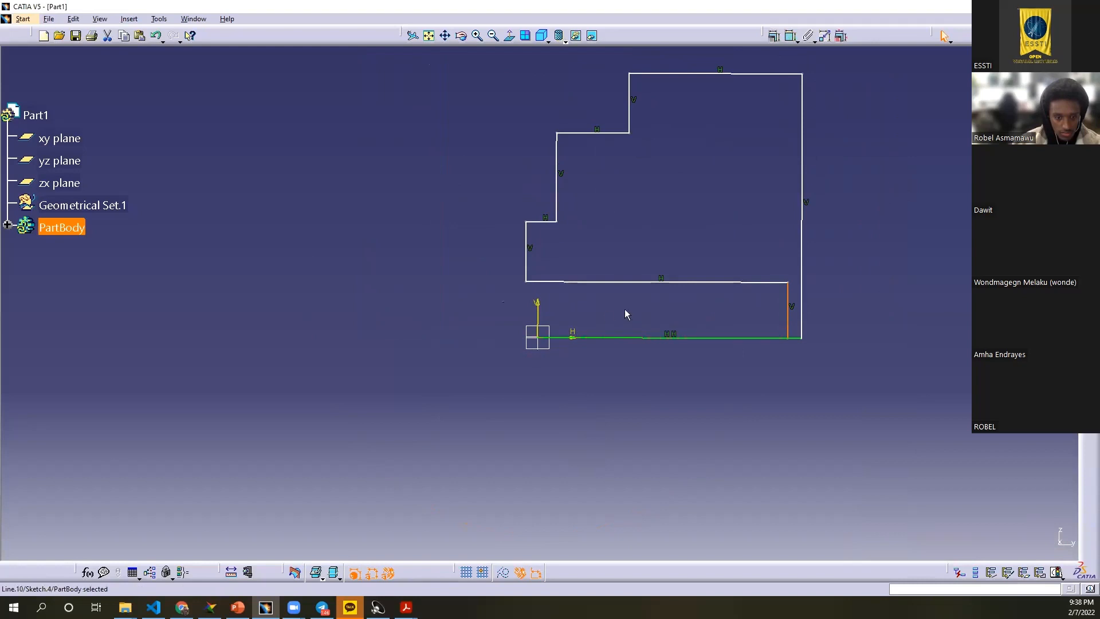
left_click(599, 337)
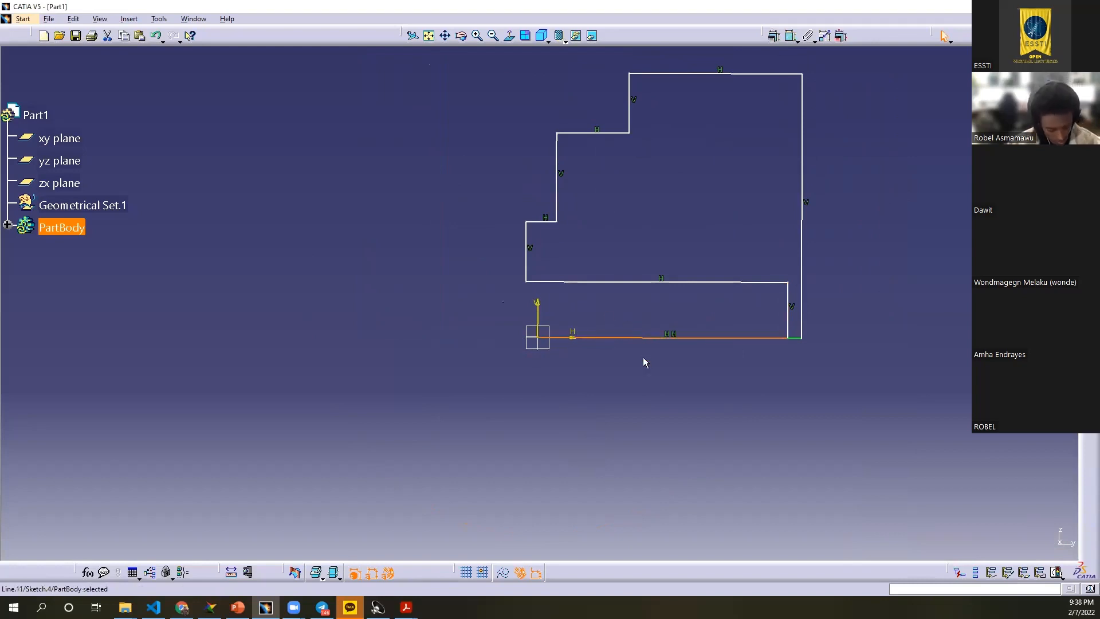
Step: Undo the edge moves, constraints and stepped profile until the sketch is empty
key("ctrl+z")
key("ctrl+z")
key("ctrl+z")
key("ctrl+z")
key("ctrl+z")
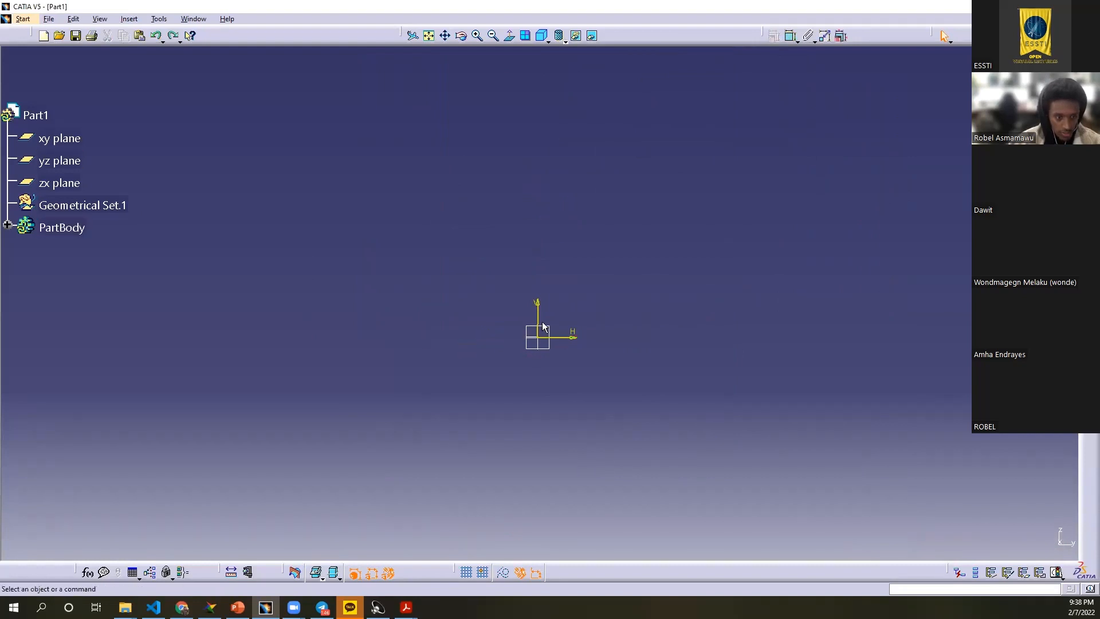
Step: Draw a closed staircase profile with four levels, about 1870 m high, starting its horizontal base at the sketch origin
left_click(1089, 108)
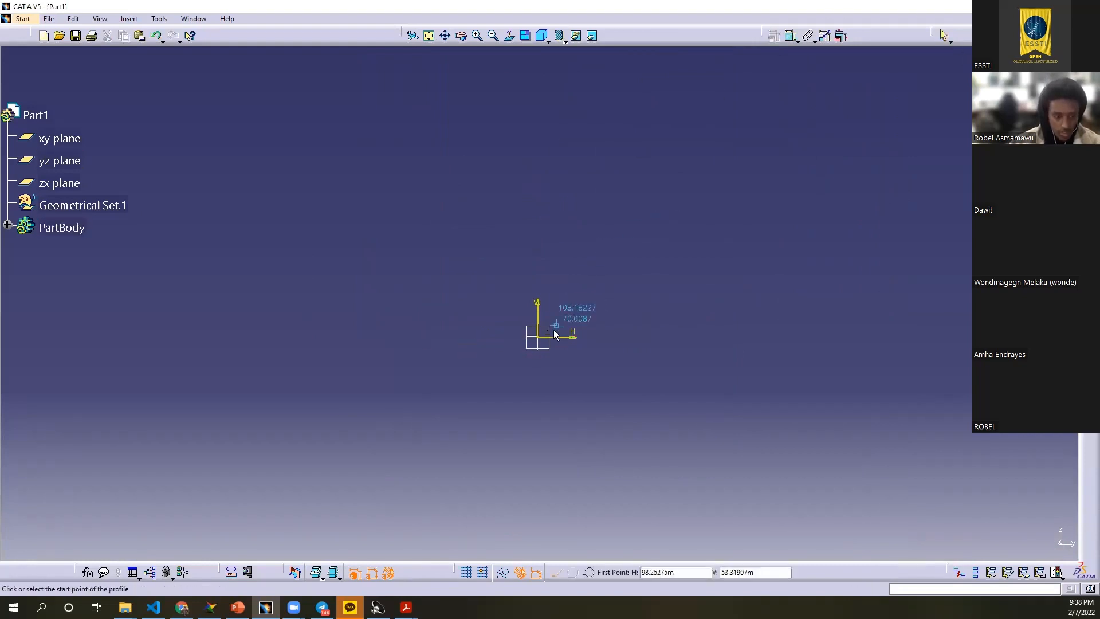
left_click(538, 336)
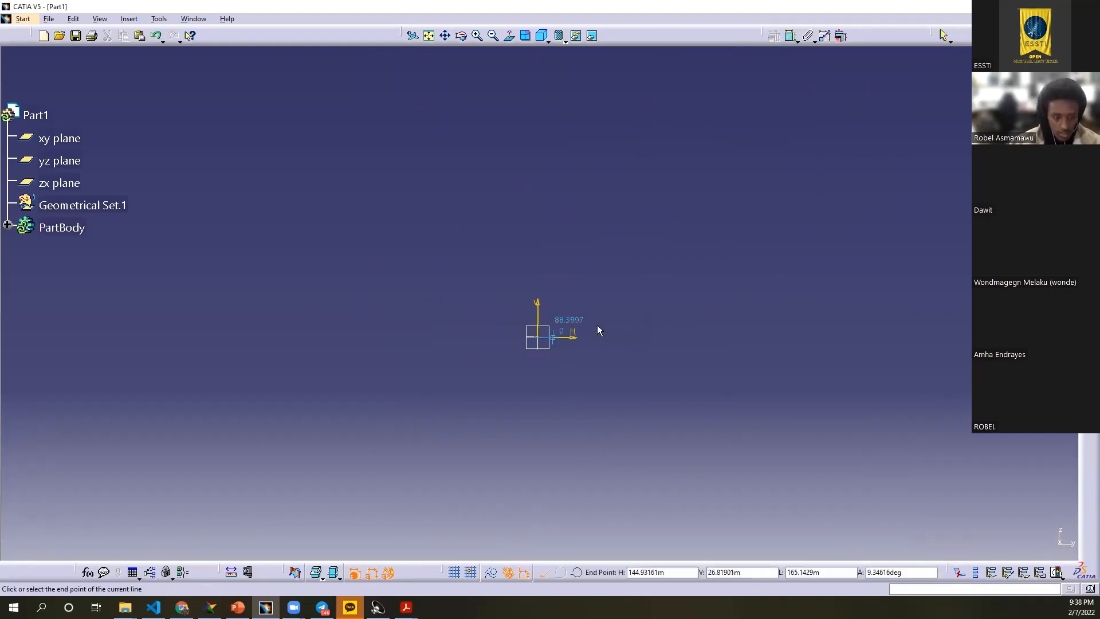
left_click(957, 338)
middle_click_drag(958, 76, 939, 127, "ctrl")
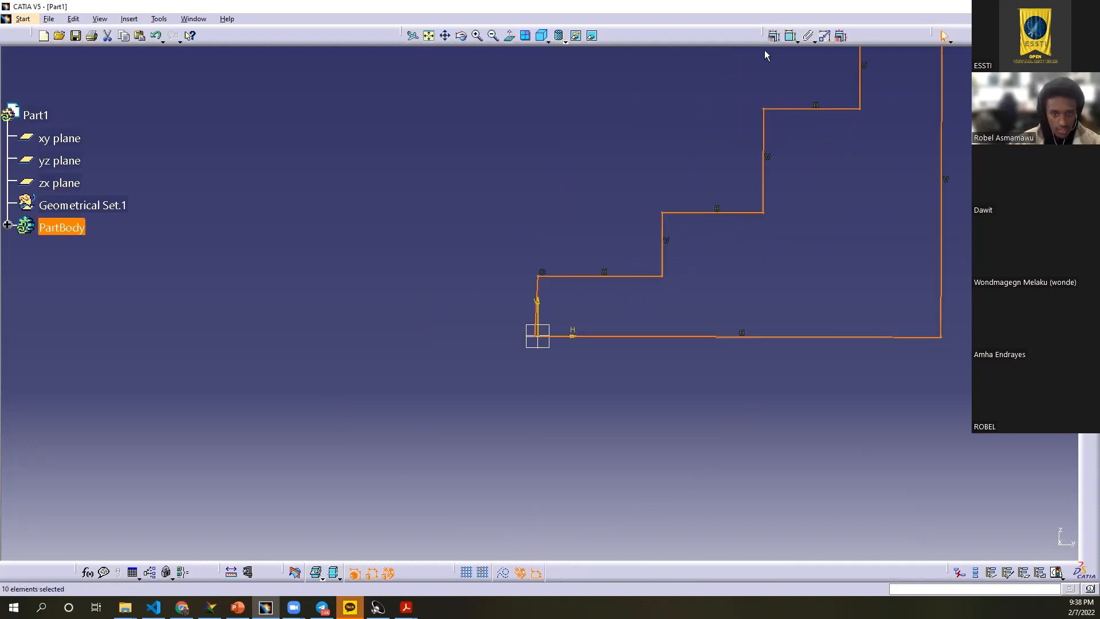
Step: Dimension the overall height of the staircase profile from its base to the top edge and set it to 1800 m
left_click(790, 36)
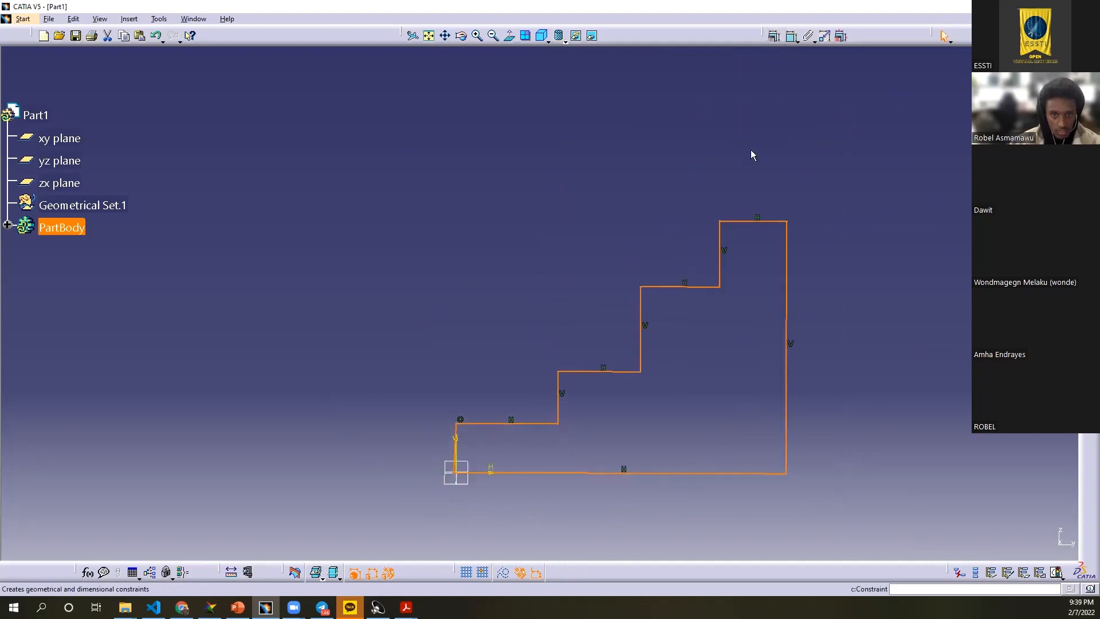
middle_click_drag(641, 442, 631, 274)
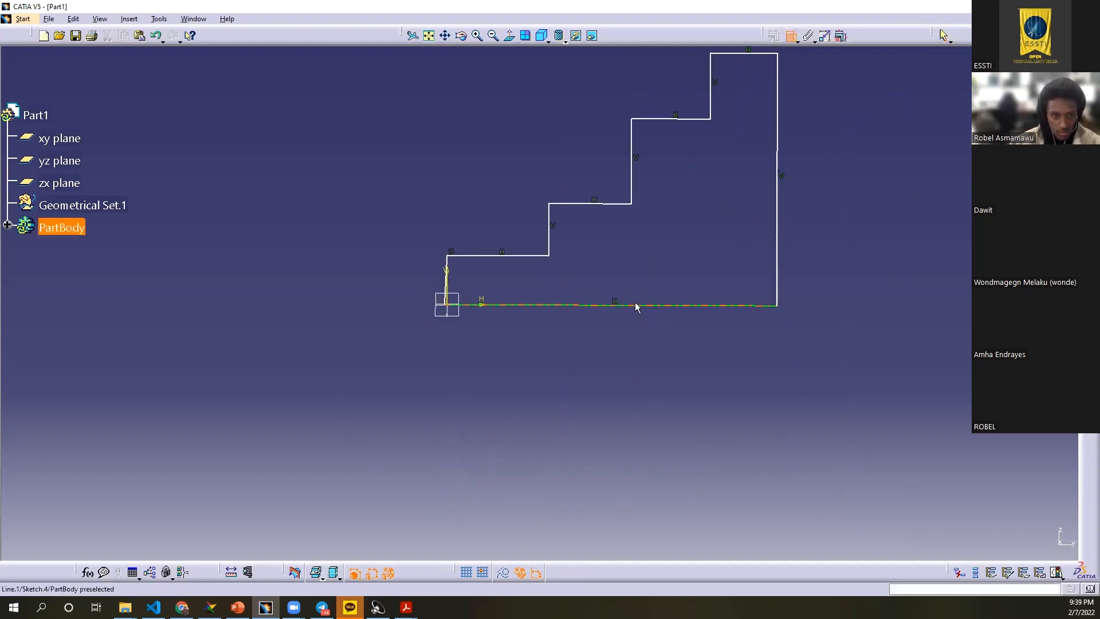
left_click(640, 306)
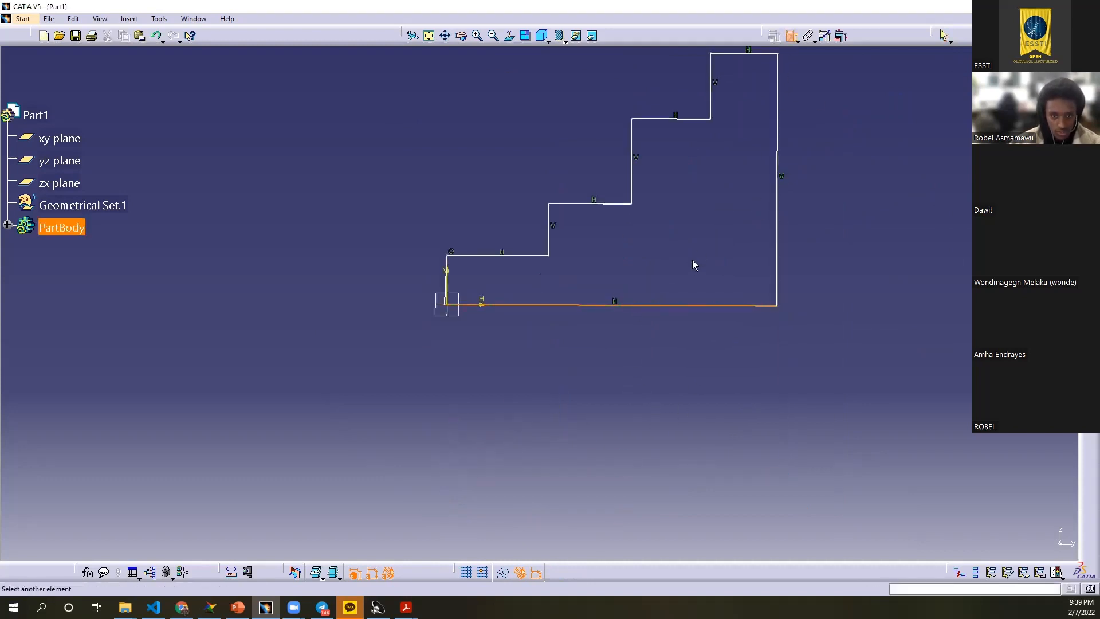
left_click(788, 41)
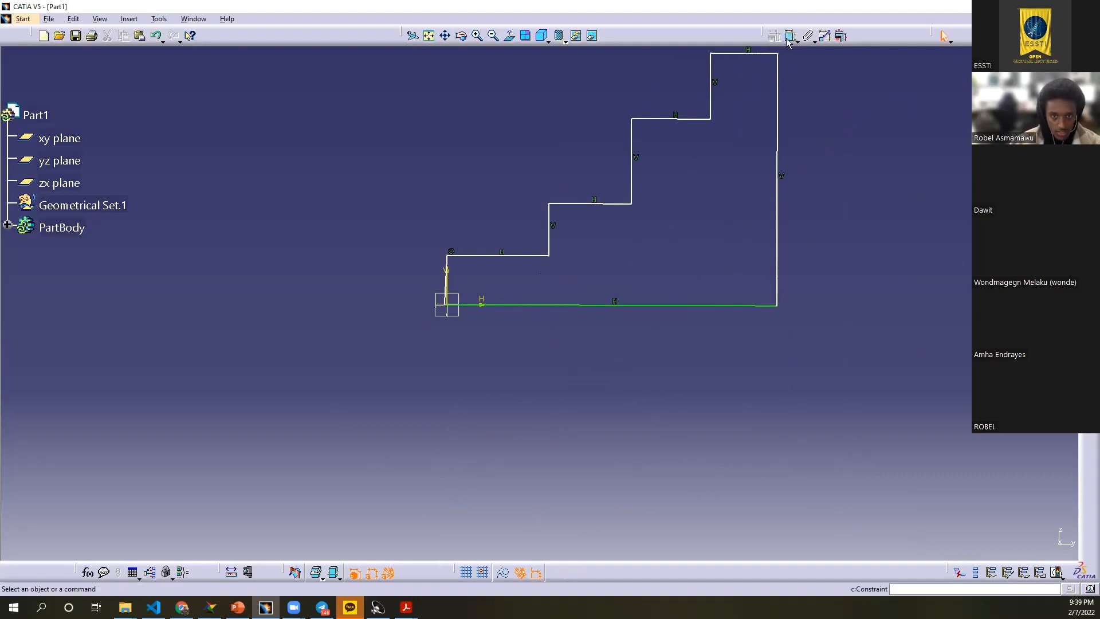
left_click(778, 183)
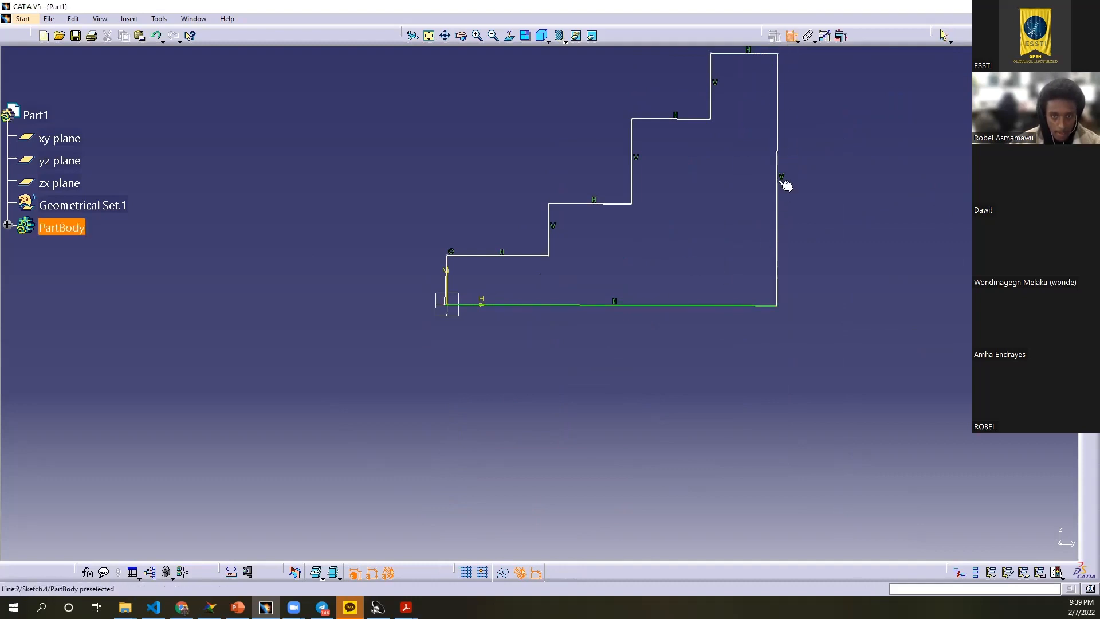
left_click(902, 190)
left_click(792, 38)
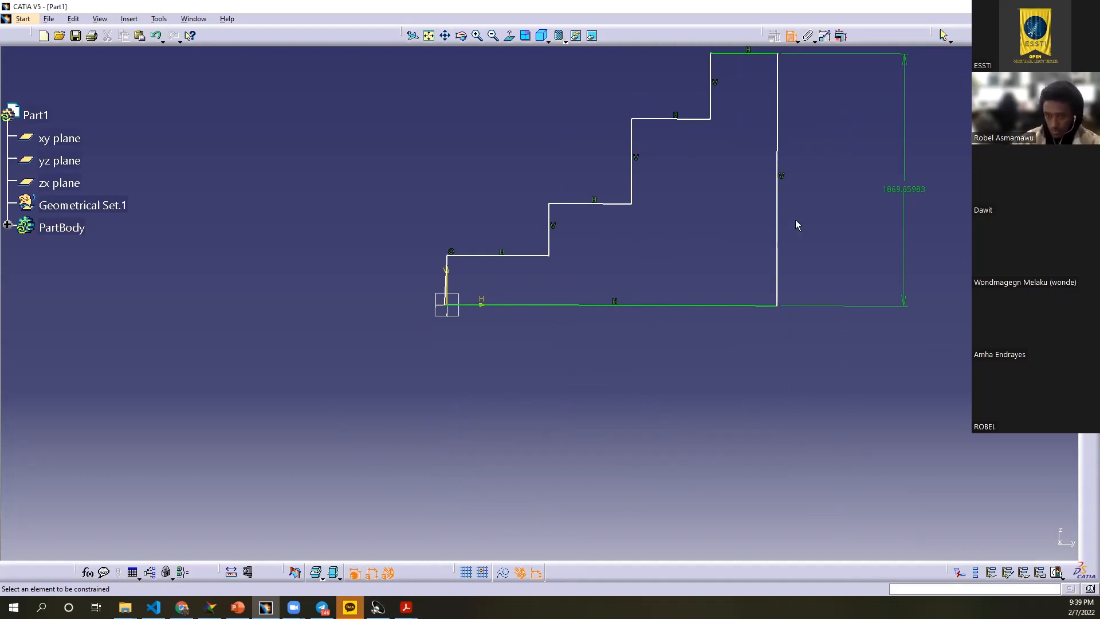
double_click(901, 192)
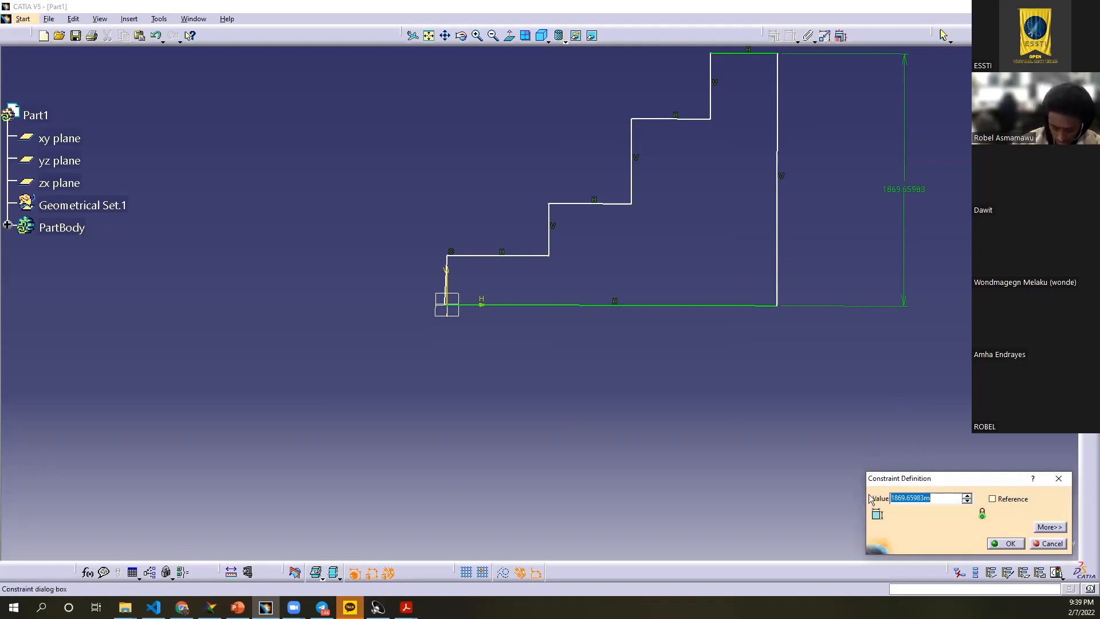
type("1800")
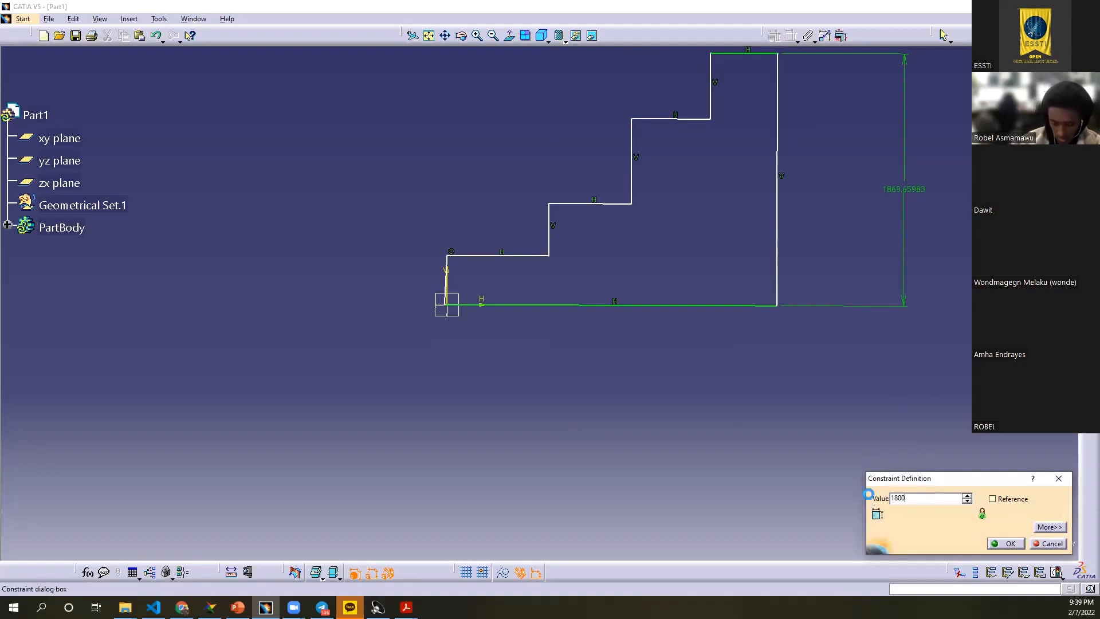
key("Return")
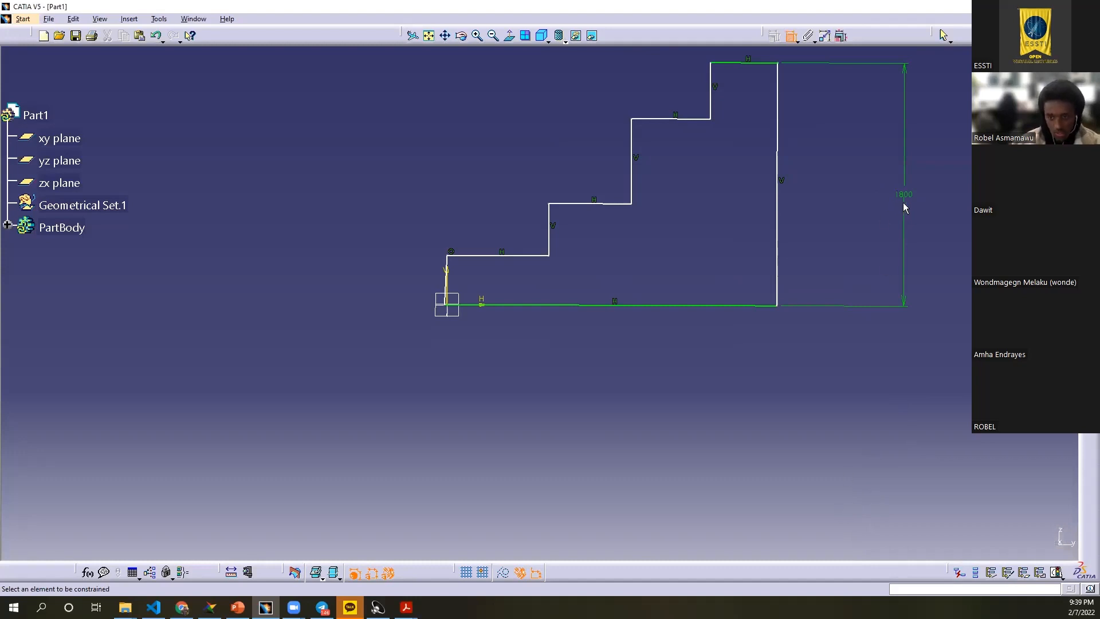
Step: Dimension the height of the staircase profile's topmost riser and set it to 450
left_click(710, 83)
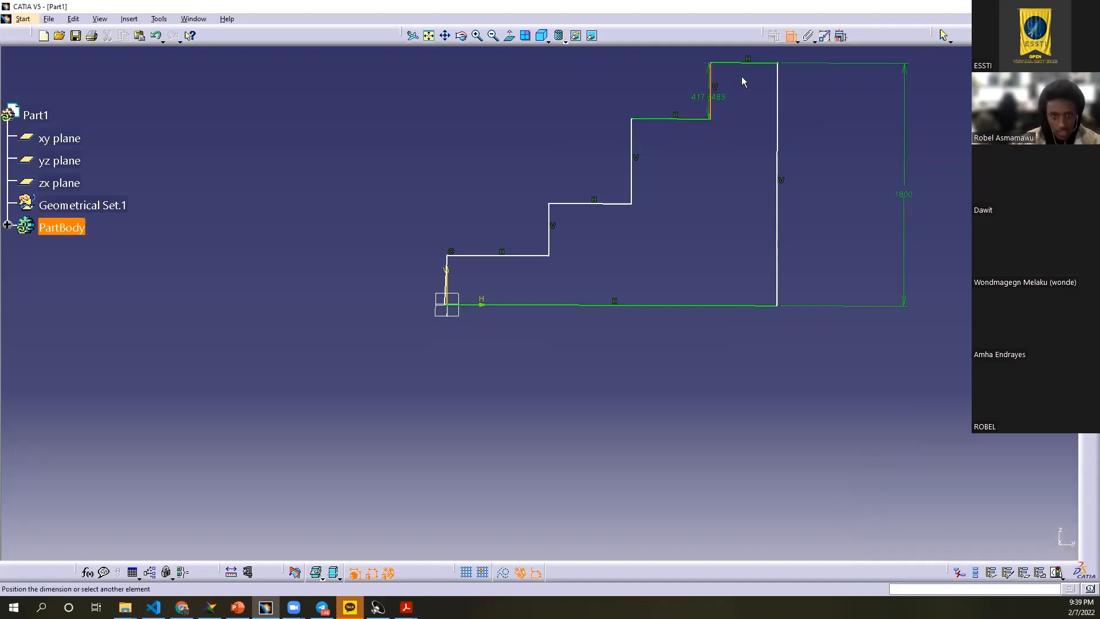
left_click(954, 95)
double_click(963, 102)
type("450")
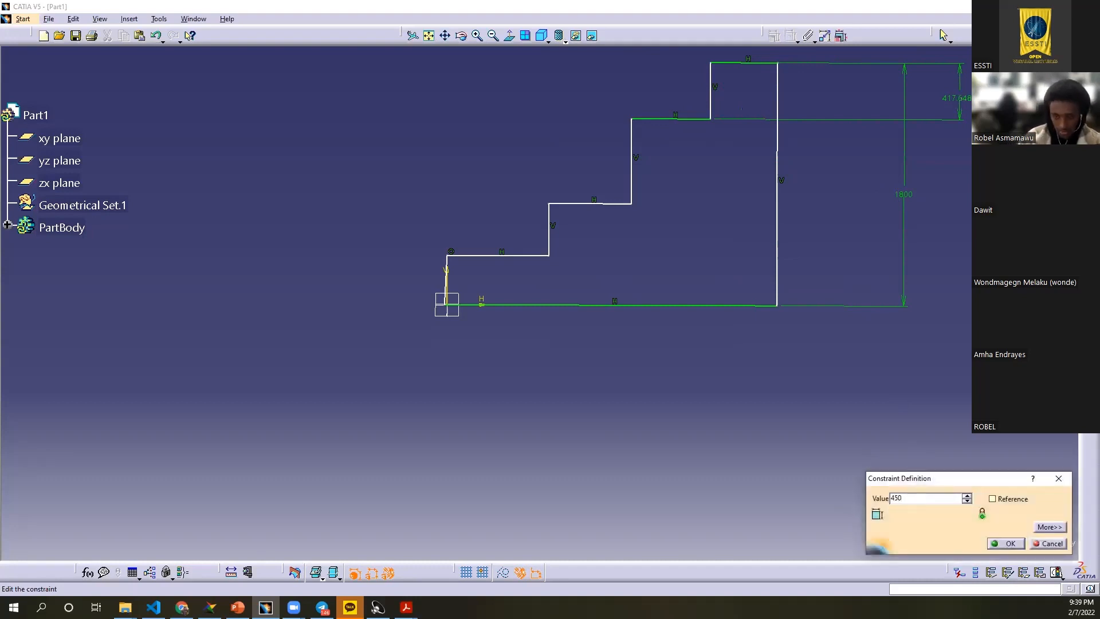
key("Return")
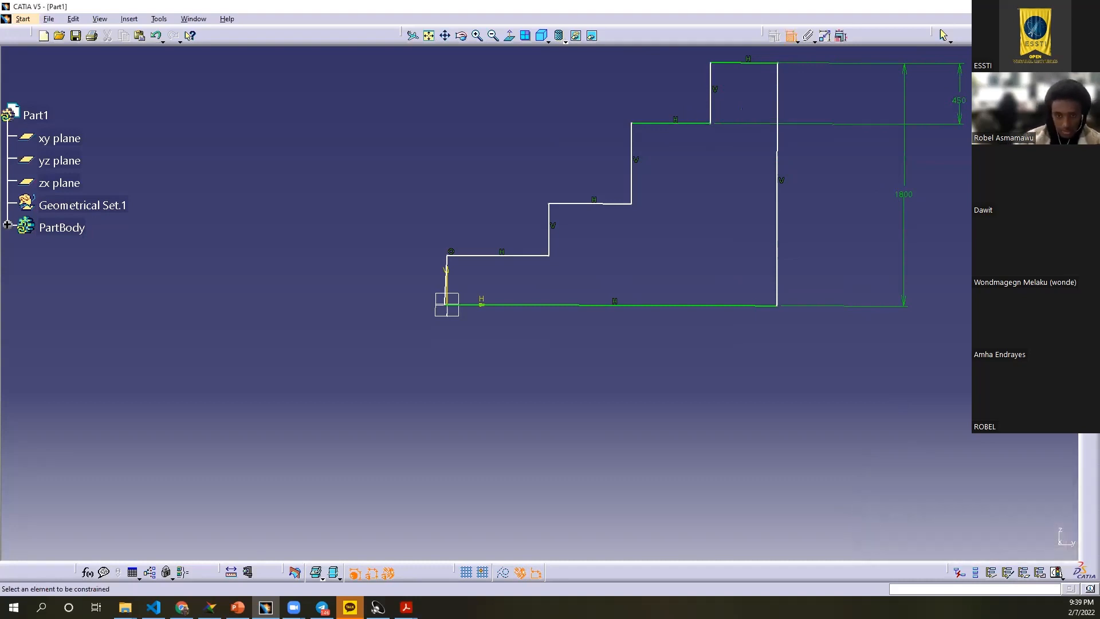
Step: Dimension the height of the second riser from the top and set it to 550
left_click(631, 179)
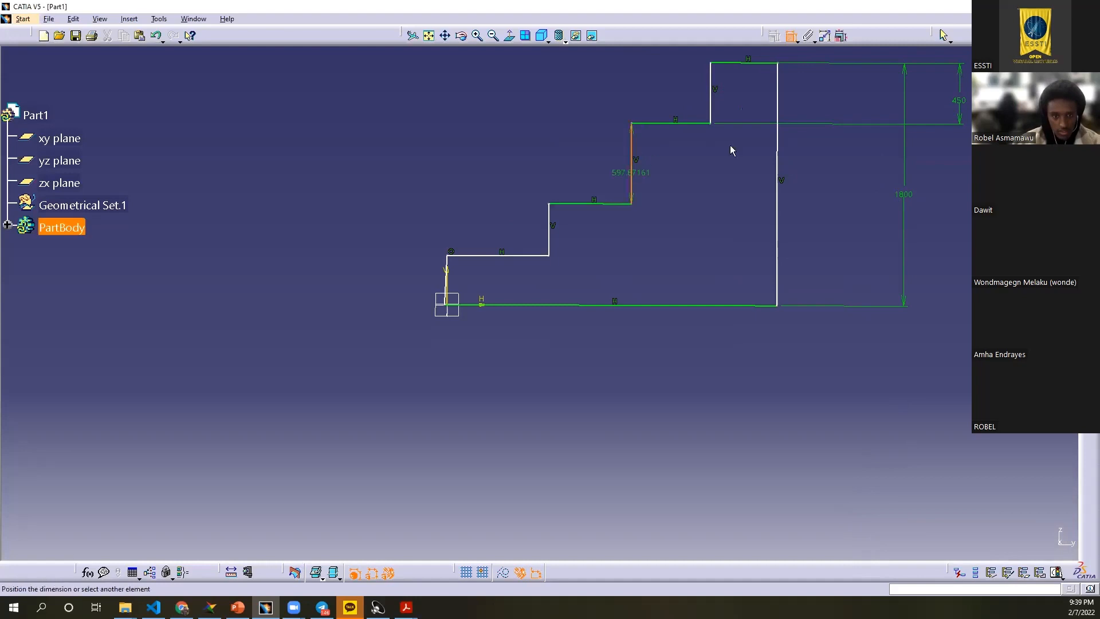
left_click(962, 198)
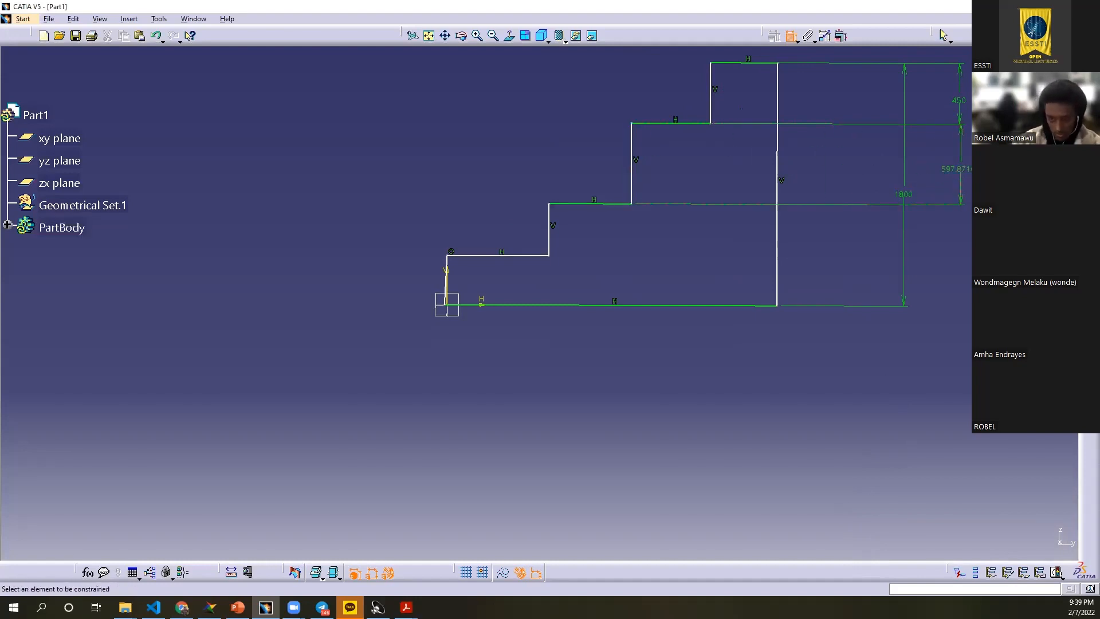
double_click(963, 168)
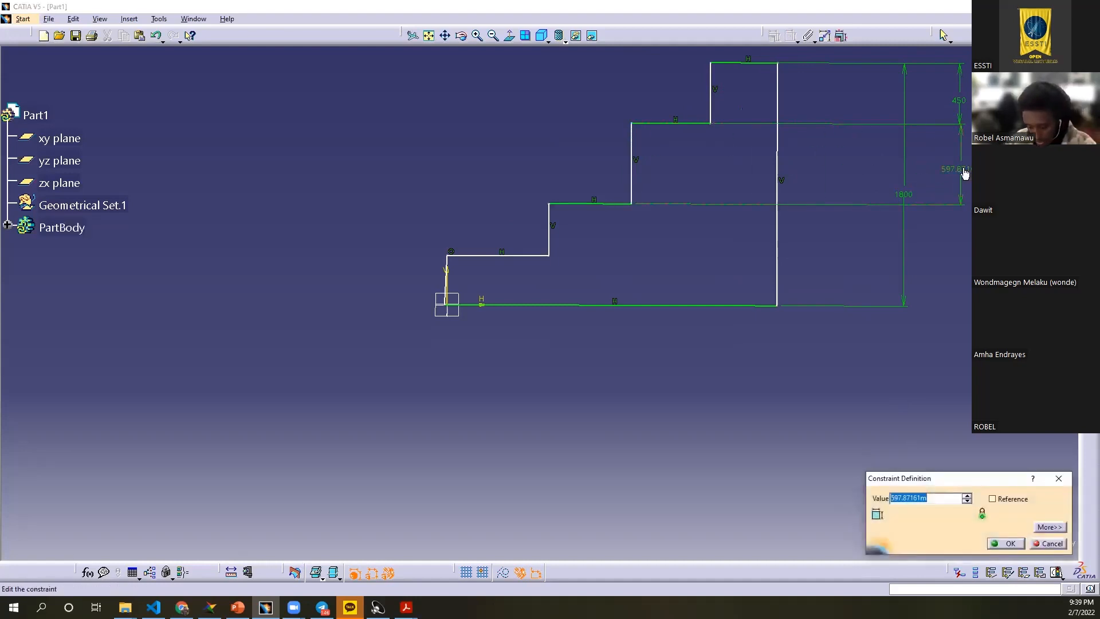
type("550")
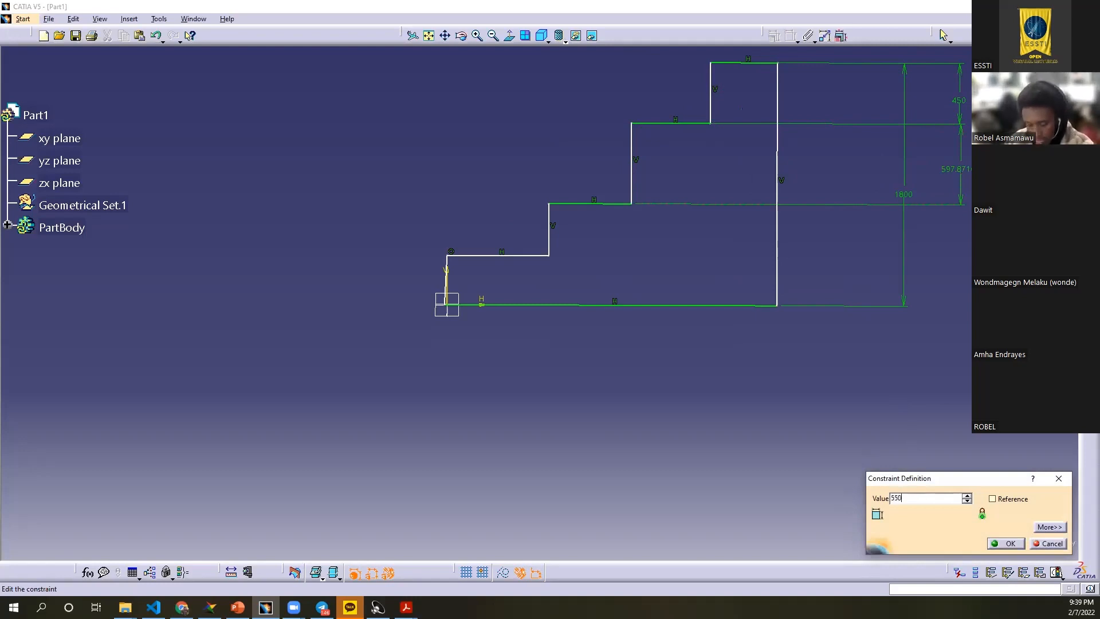
key("Return")
Step: Dimension the height of the third riser from the top and set it to 450
left_click(550, 238)
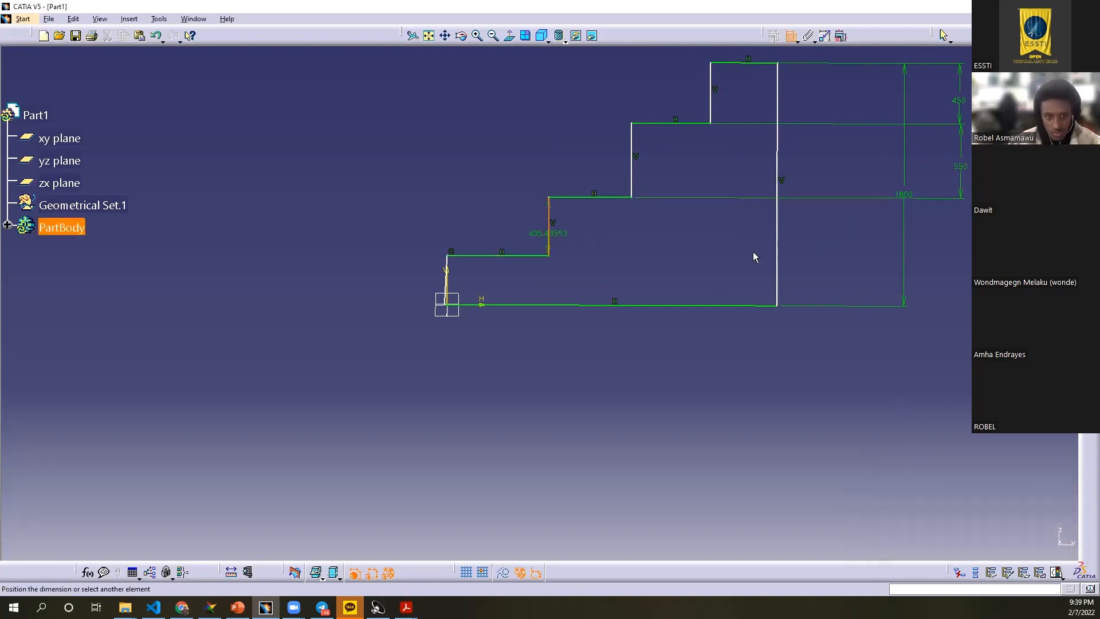
left_click(985, 236)
double_click(985, 237)
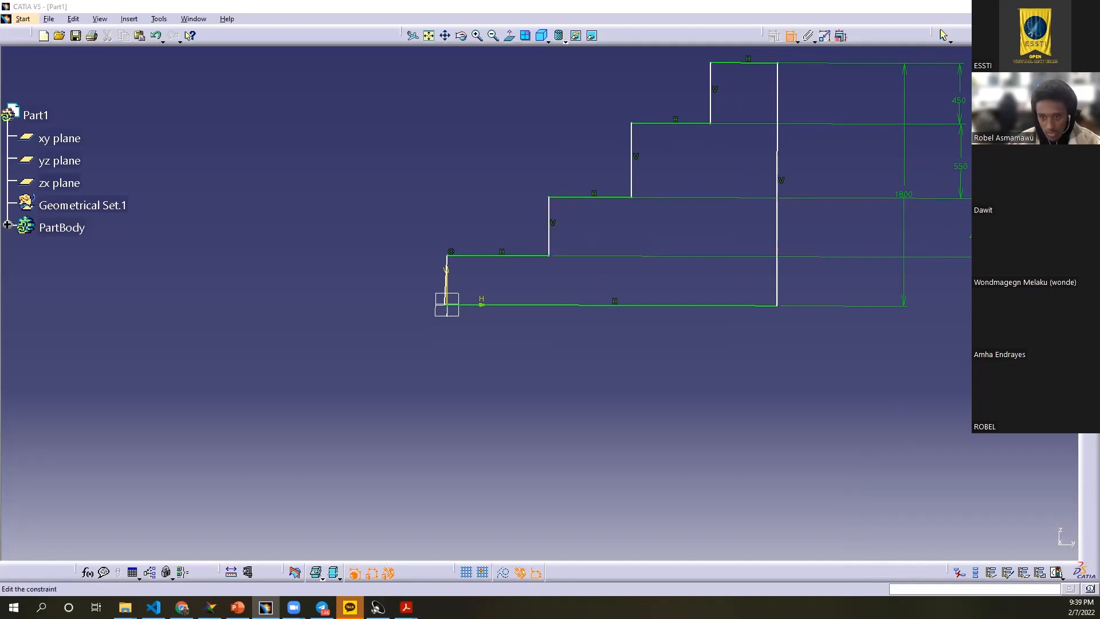
type("450")
key("Return")
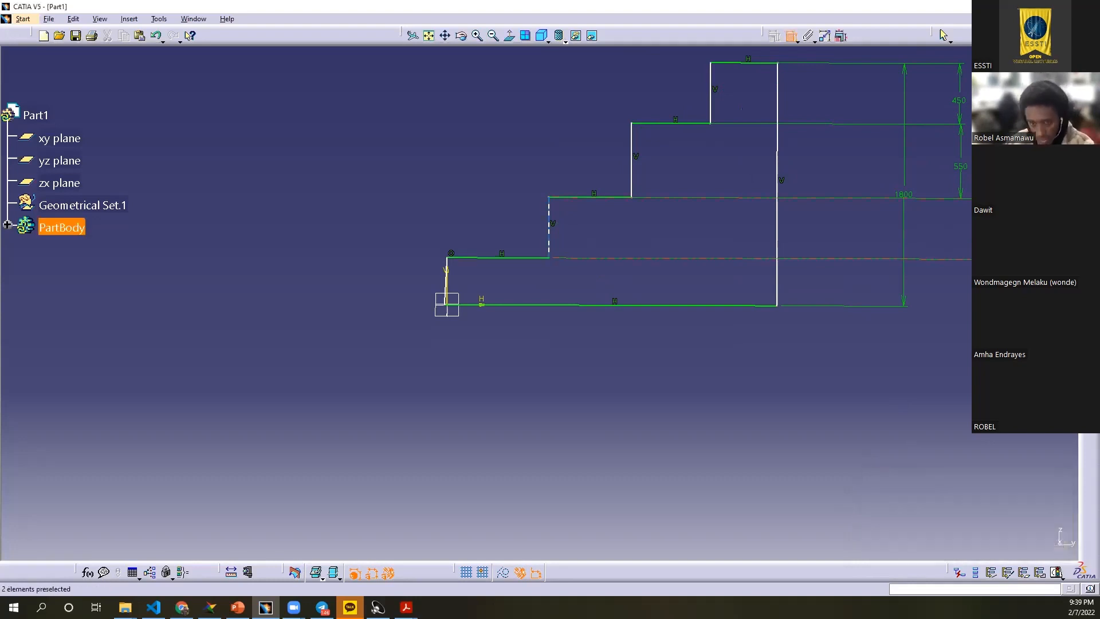
Step: Change the height dimension of the second riser from the top to 450
double_click(964, 166)
type("450")
key("Return")
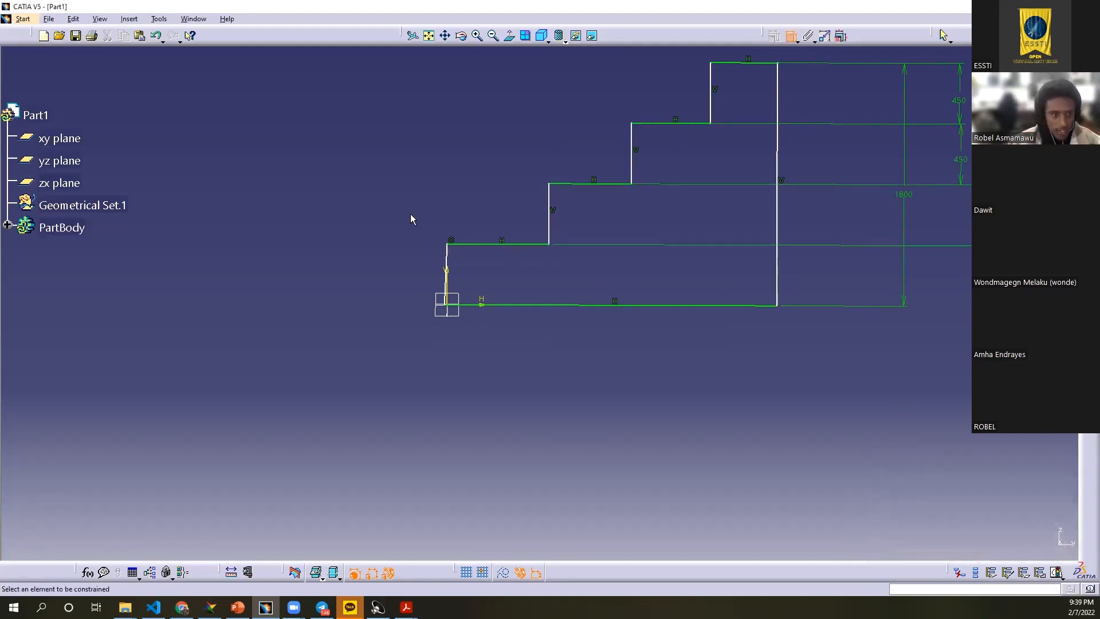
Step: Try to dimension the overall width between the lowest riser and the tall vertical edge, and delete the placed dimension
left_click(446, 269)
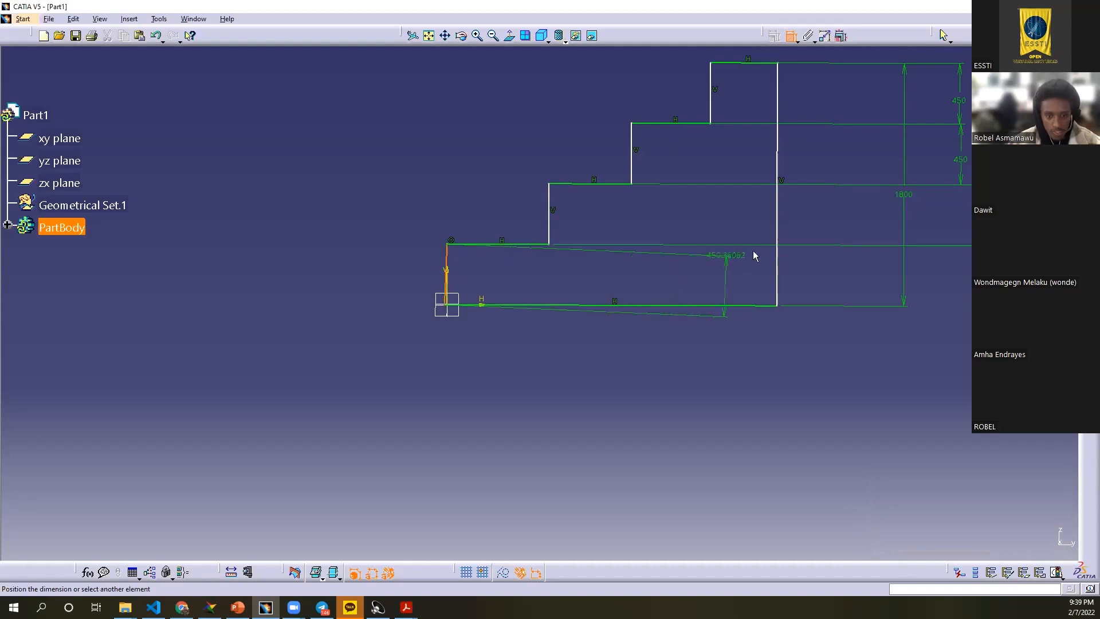
left_click(779, 258)
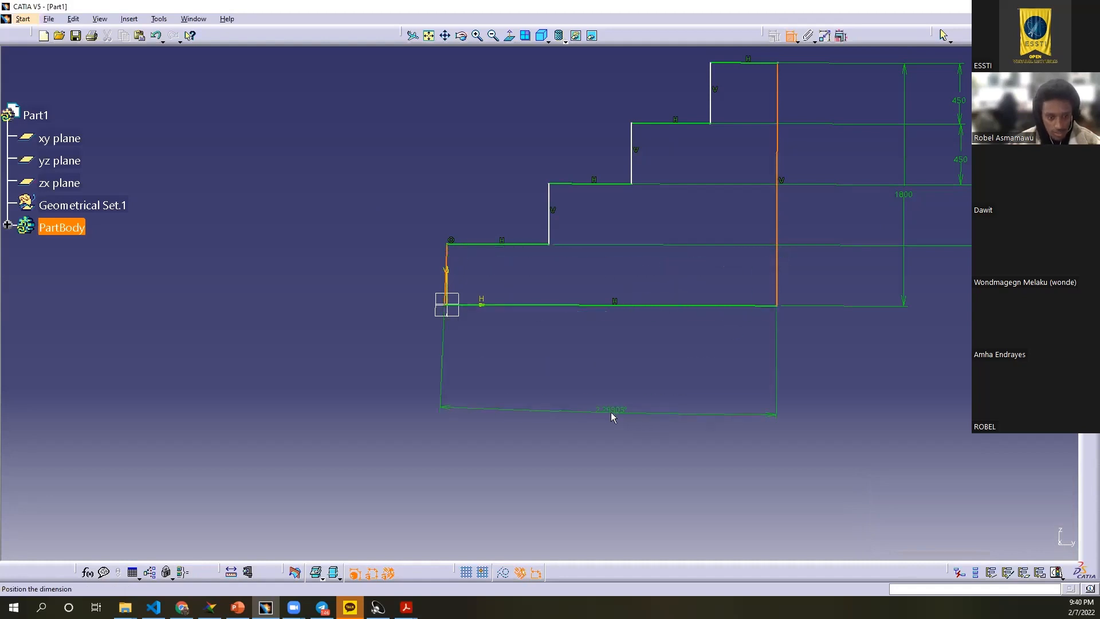
left_click(598, 425)
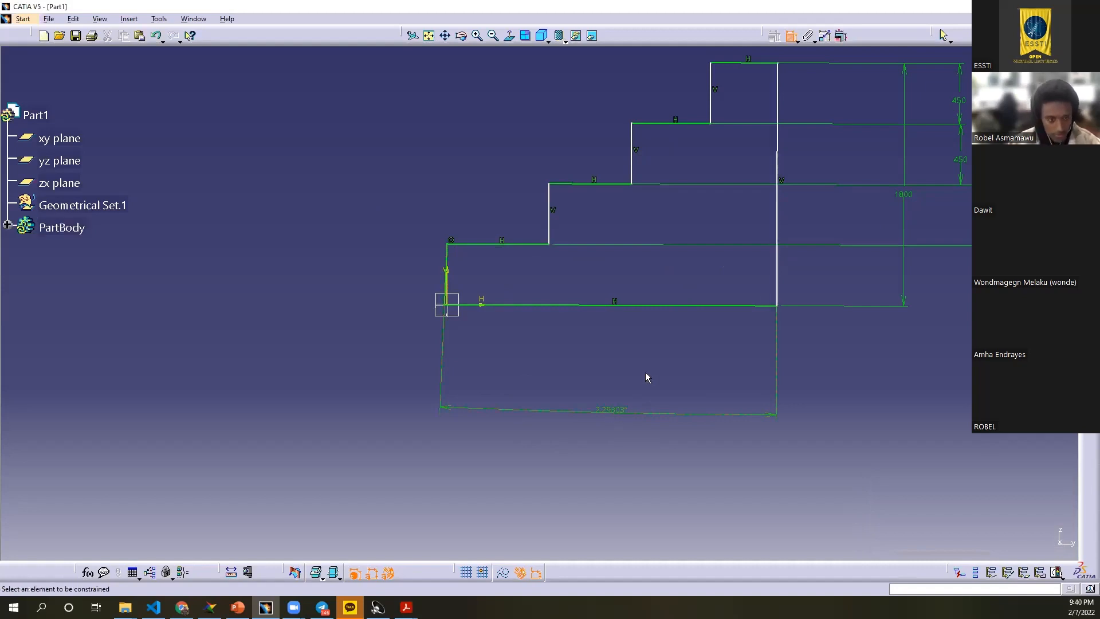
key("Escape")
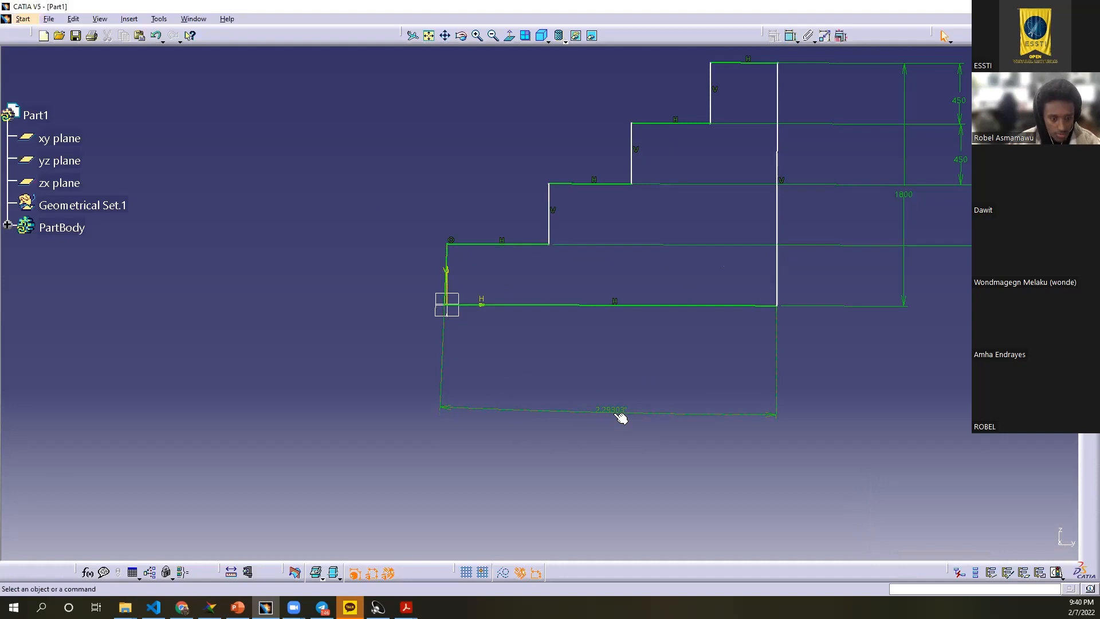
left_click(607, 411)
key("Delete")
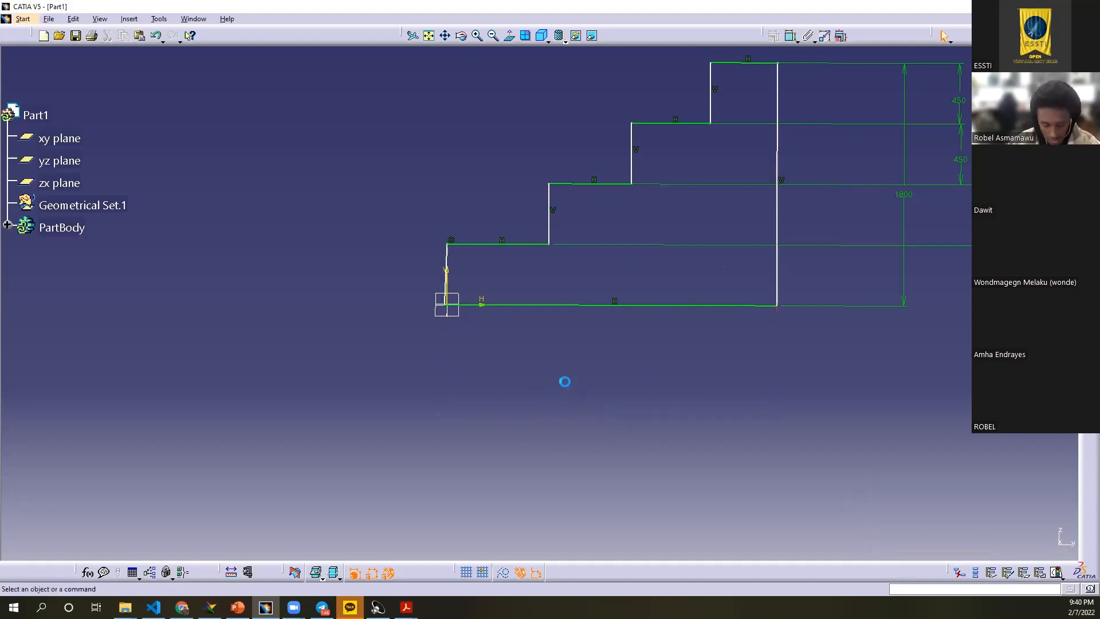
Step: Apply a Vertical constraint to the slightly slanted lowest riser at the sketch origin
middle_click_drag(487, 331, 629, 329)
middle_click_drag(158, 139, 452, 279)
left_click(439, 299)
left_click(773, 35)
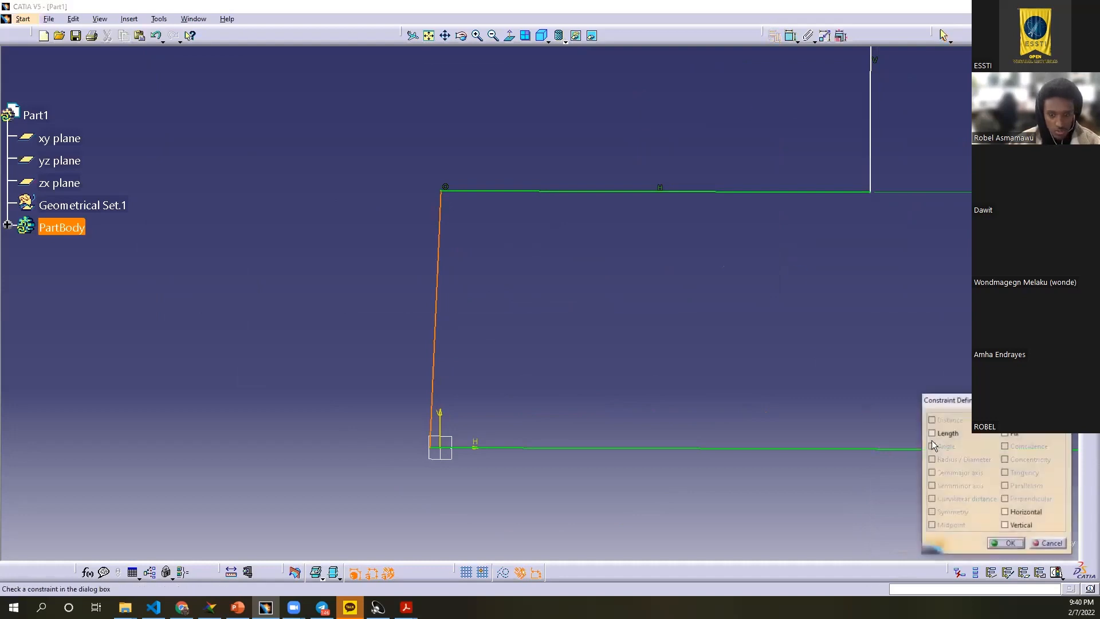
left_click(1005, 524)
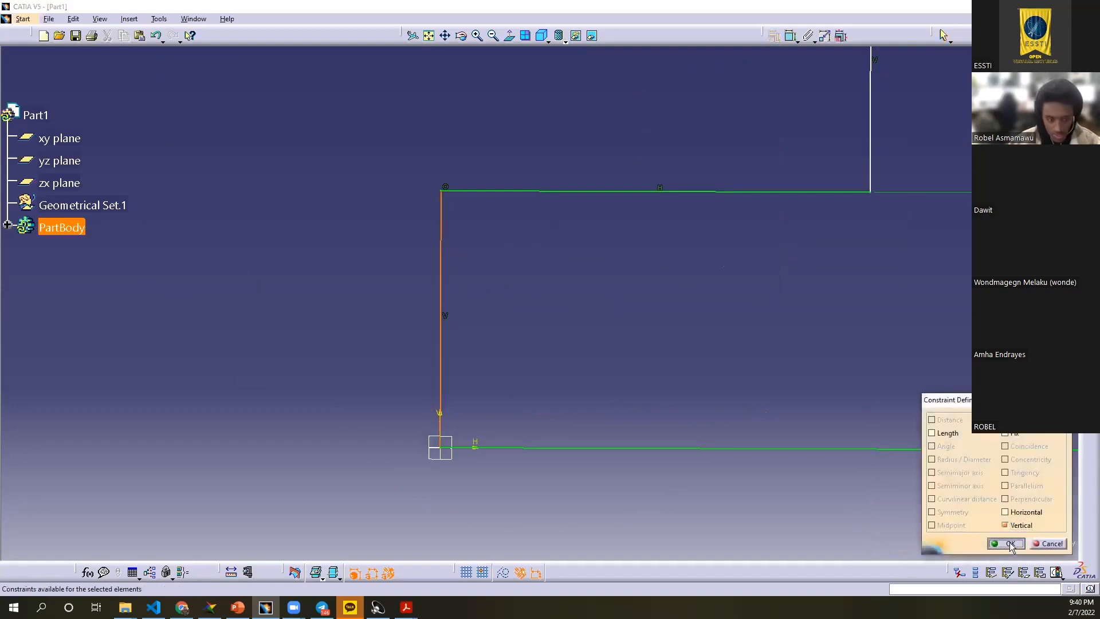
left_click(1005, 543)
Step: Dimension the overall width between the lowest riser and the tall vertical edge and set it to 2500
middle_click_drag(630, 369, 705, 400)
mouse_move(764, 344)
middle_mouse_down()
mouse_move(587, 380)
mouse_move(583, 395)
middle_mouse_up()
left_click(791, 36)
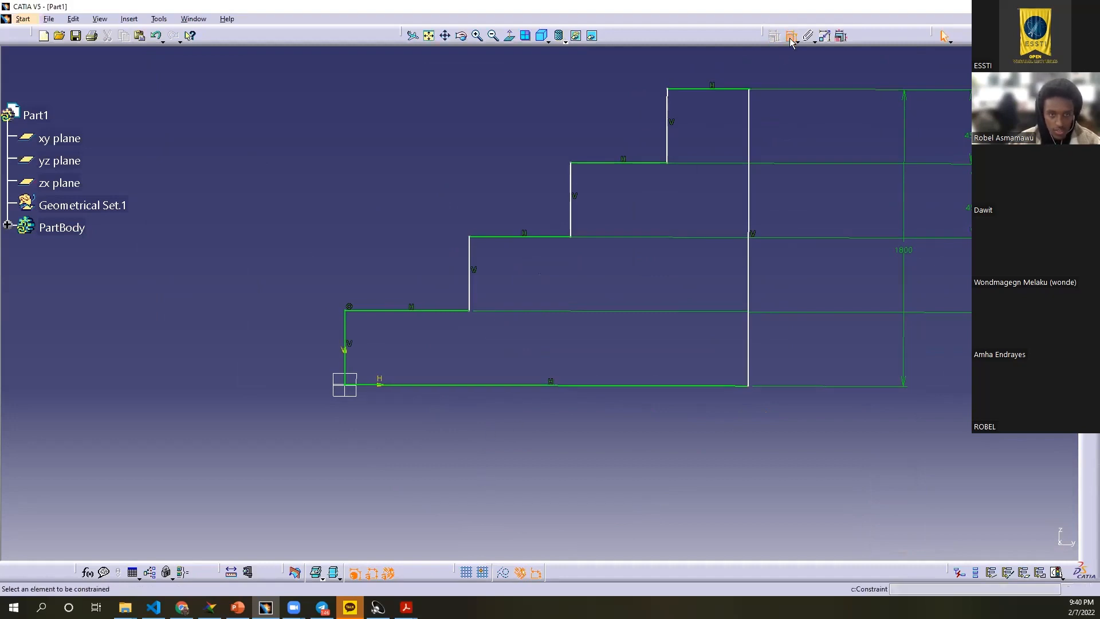
left_click(345, 348)
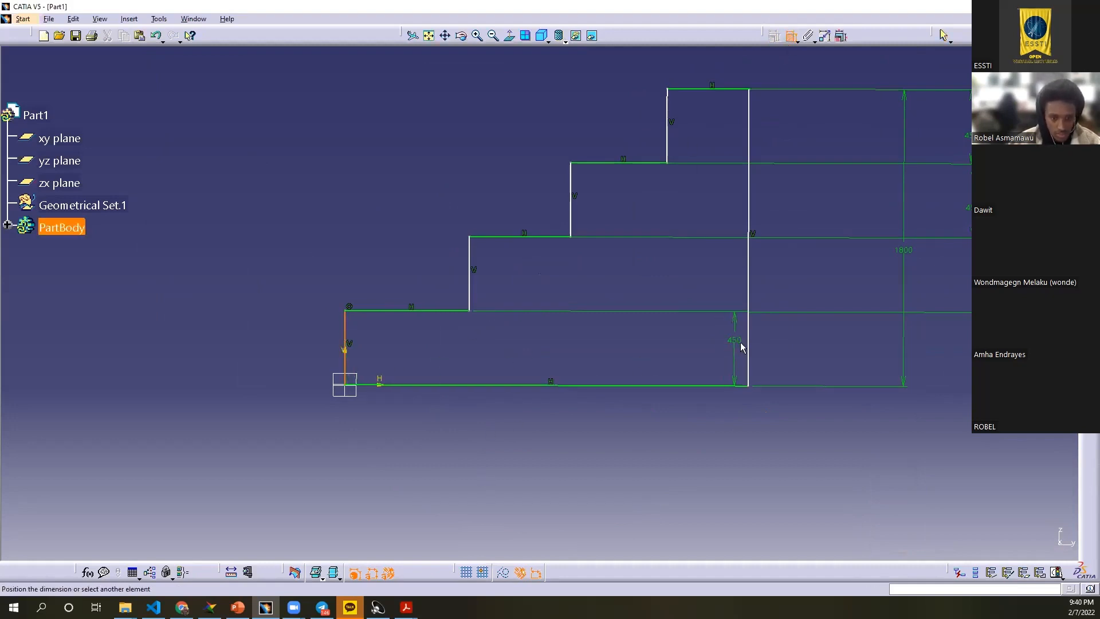
left_click(749, 347)
left_click(545, 496)
double_click(547, 494)
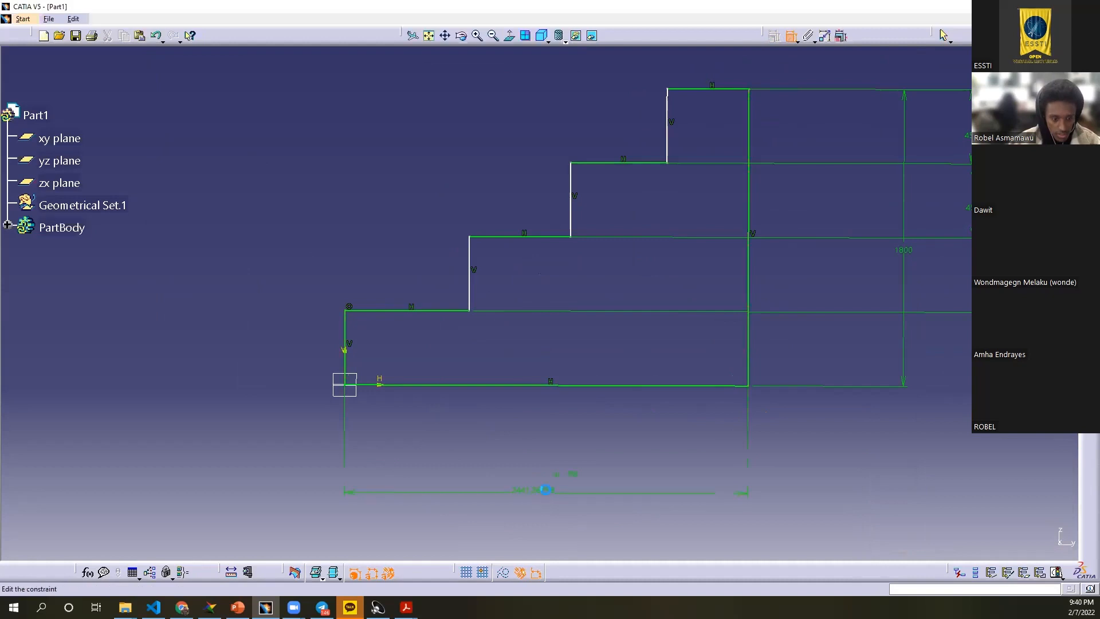
type("2500")
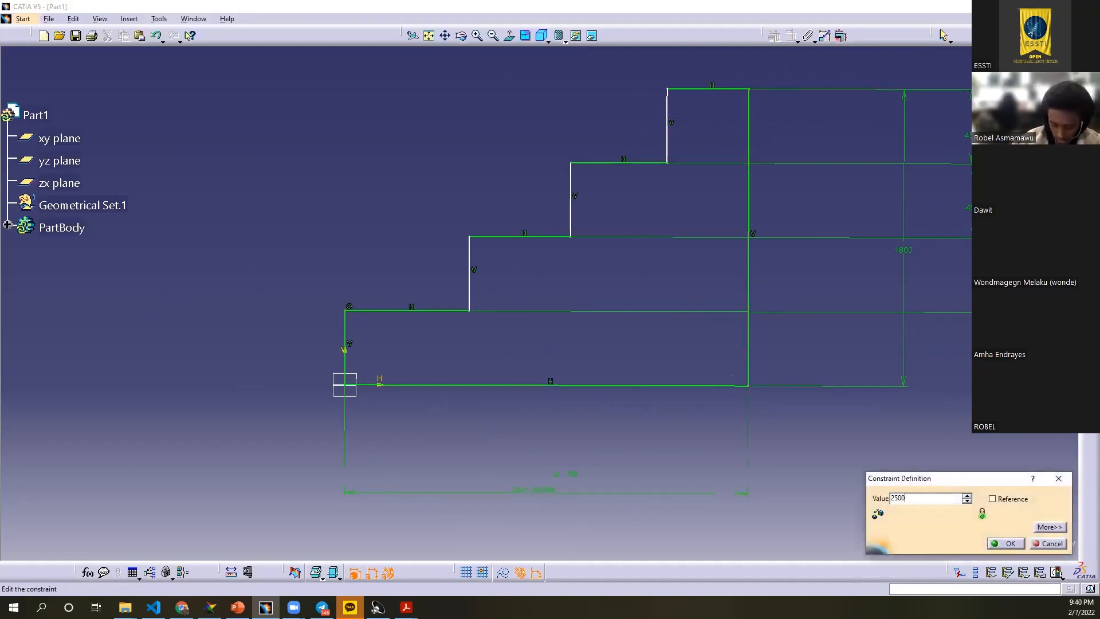
key("Return")
Step: Dimension the horizontal widths of the three upper treads between their neighbouring vertical edges
mouse_move(525, 403)
middle_mouse_down("ctrl")
mouse_move(522, 390)
mouse_move(520, 419)
middle_mouse_up("ctrl")
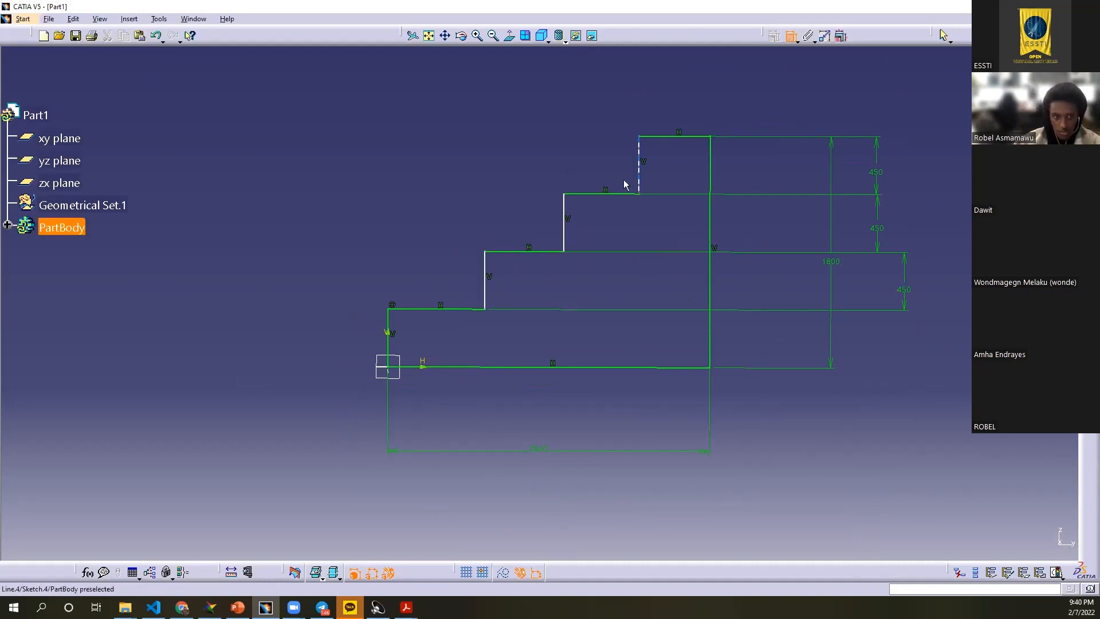
left_click(640, 172)
left_click(564, 225)
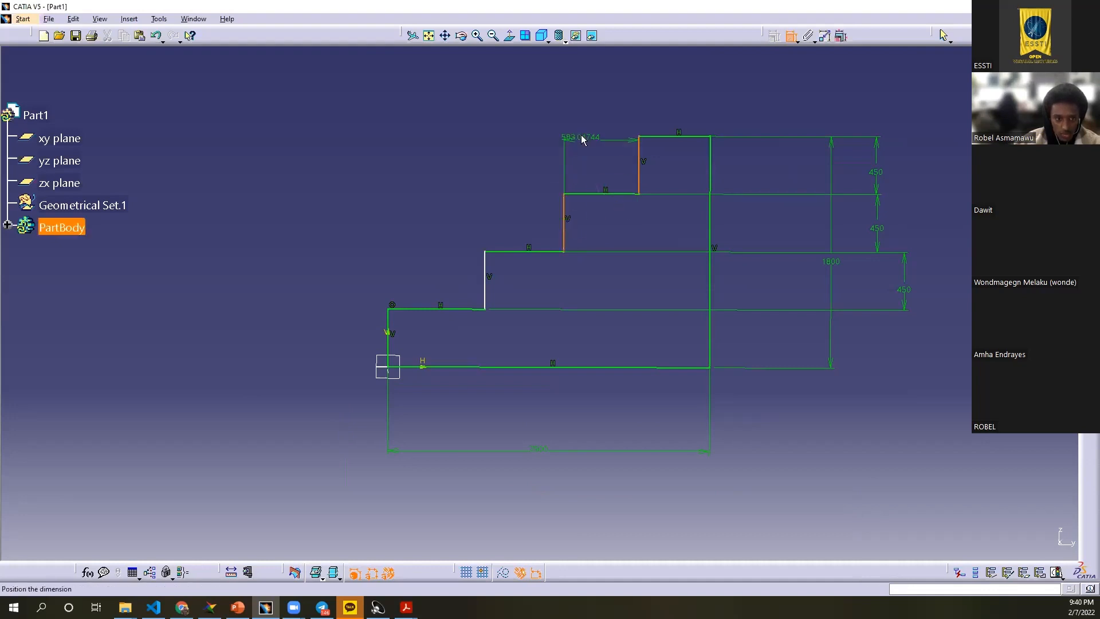
left_click(582, 136)
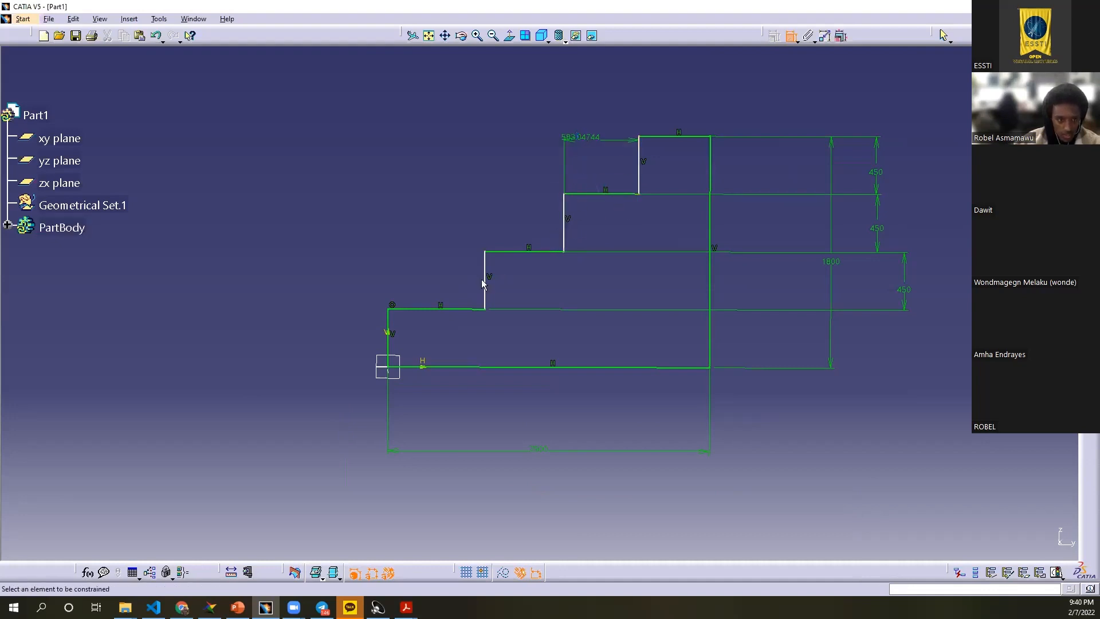
left_click(485, 284)
left_click(564, 226)
left_click(494, 102)
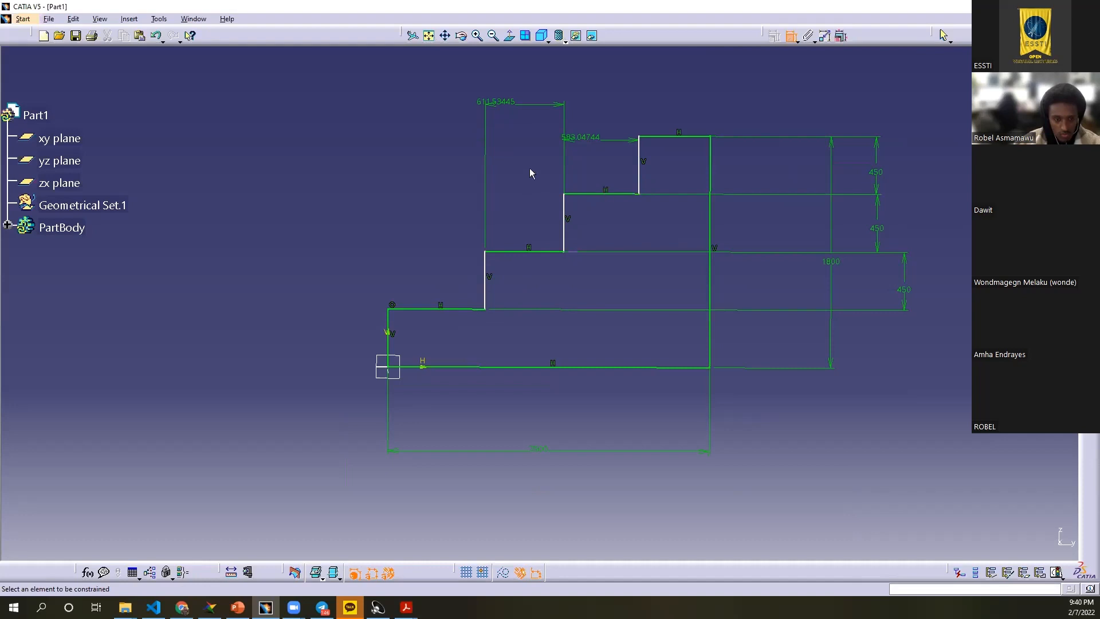
mouse_move(361, 221)
middle_mouse_down()
mouse_move(404, 232)
mouse_move(432, 208)
mouse_move(385, 196)
mouse_move(839, 240)
mouse_move(770, 285)
mouse_move(663, 214)
middle_mouse_up()
left_click(634, 177)
left_click(701, 166)
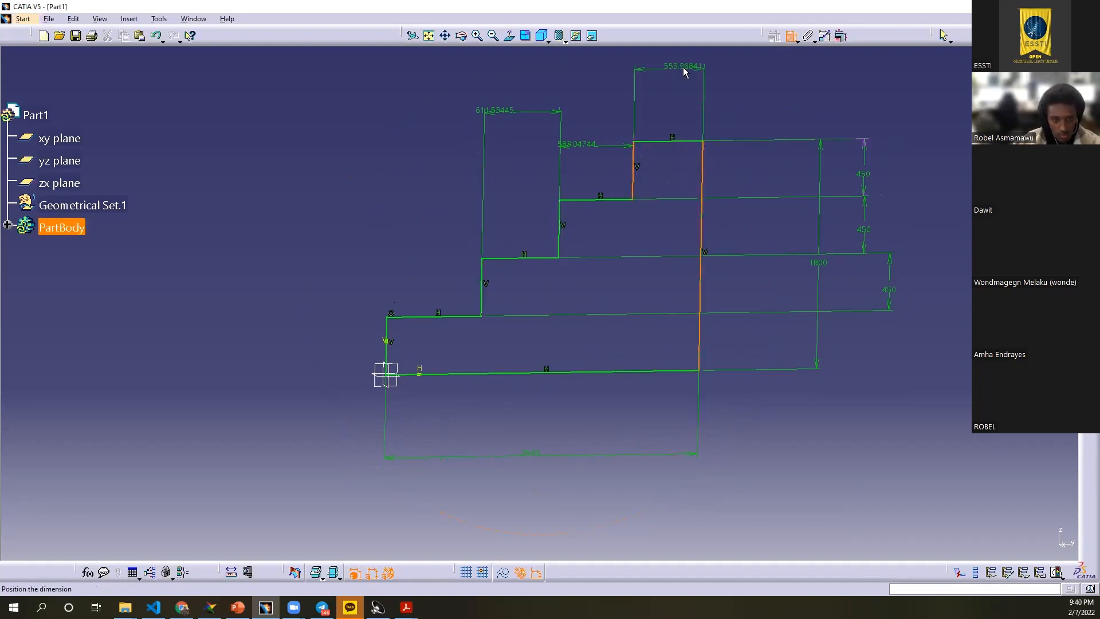
left_click(678, 75)
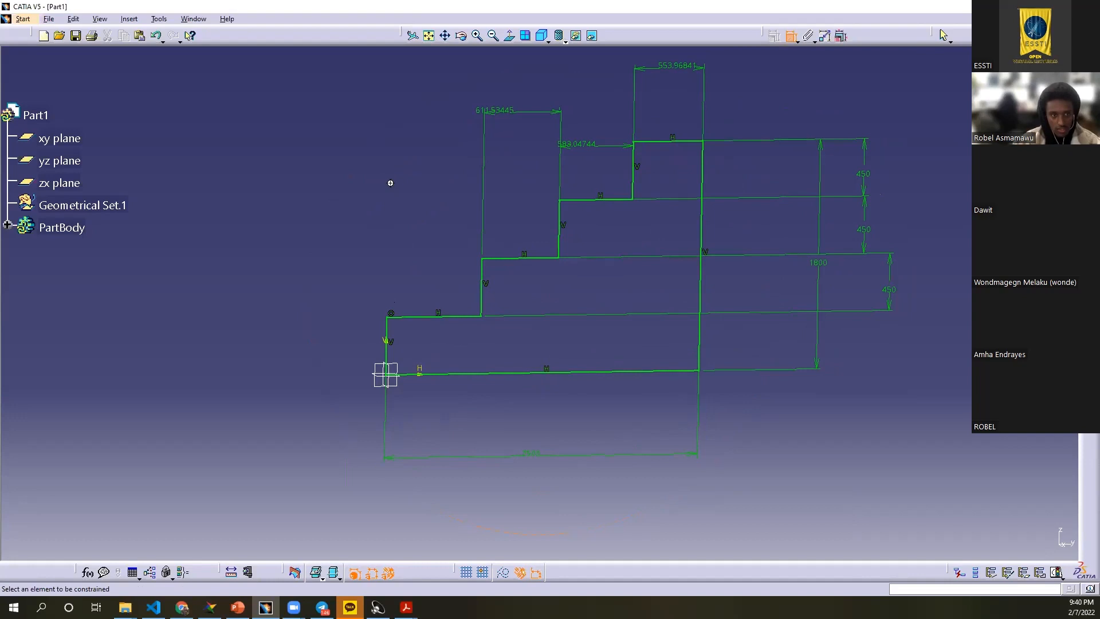
Step: Set the topmost tread's width to 450 and the second tread's width to 550
middle_click_drag(535, 299, 576, 164)
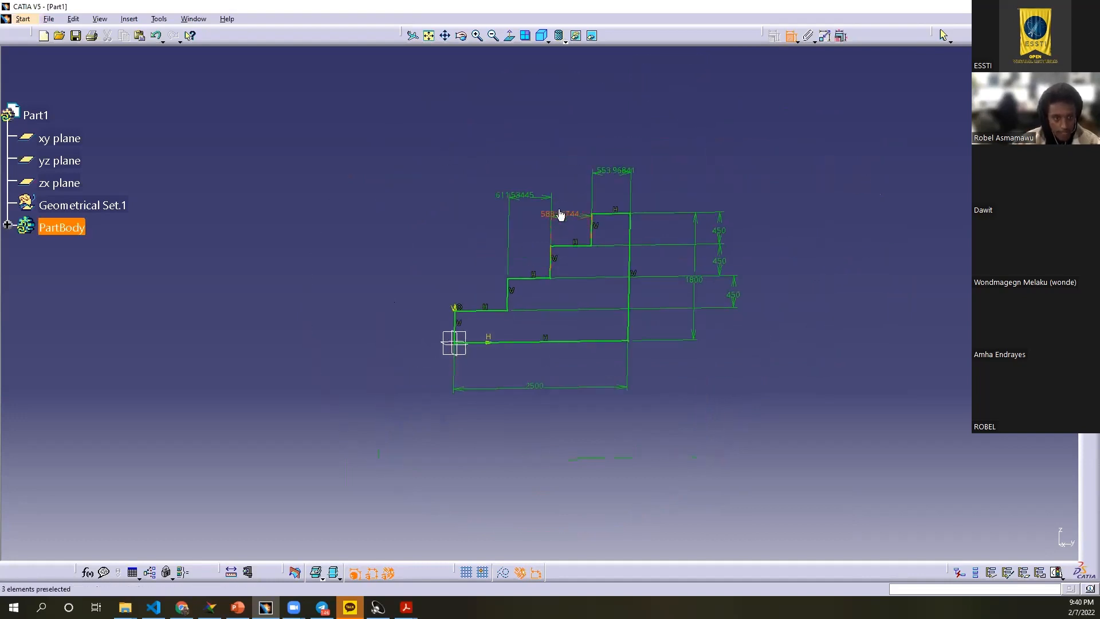
double_click(618, 174)
type("450")
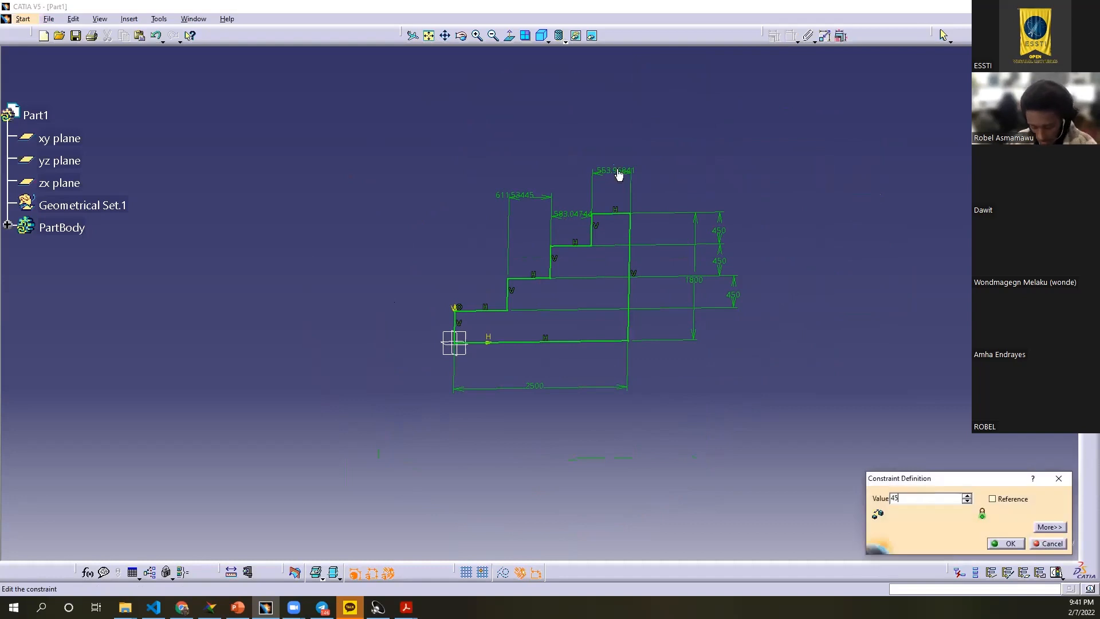
key("Return")
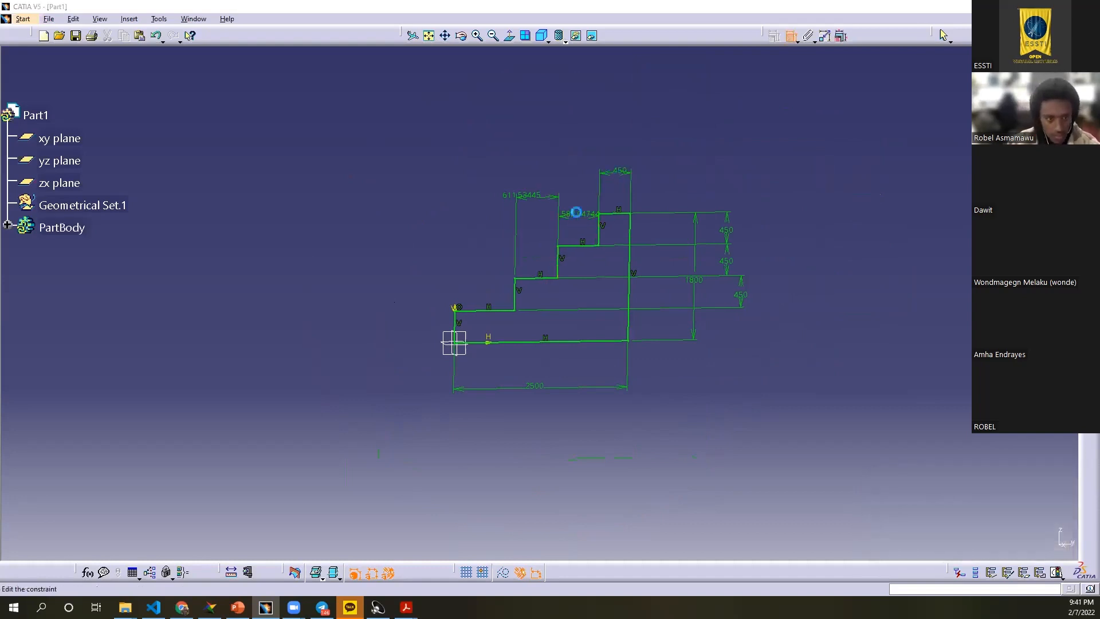
double_click(579, 217)
type("550")
key("Return")
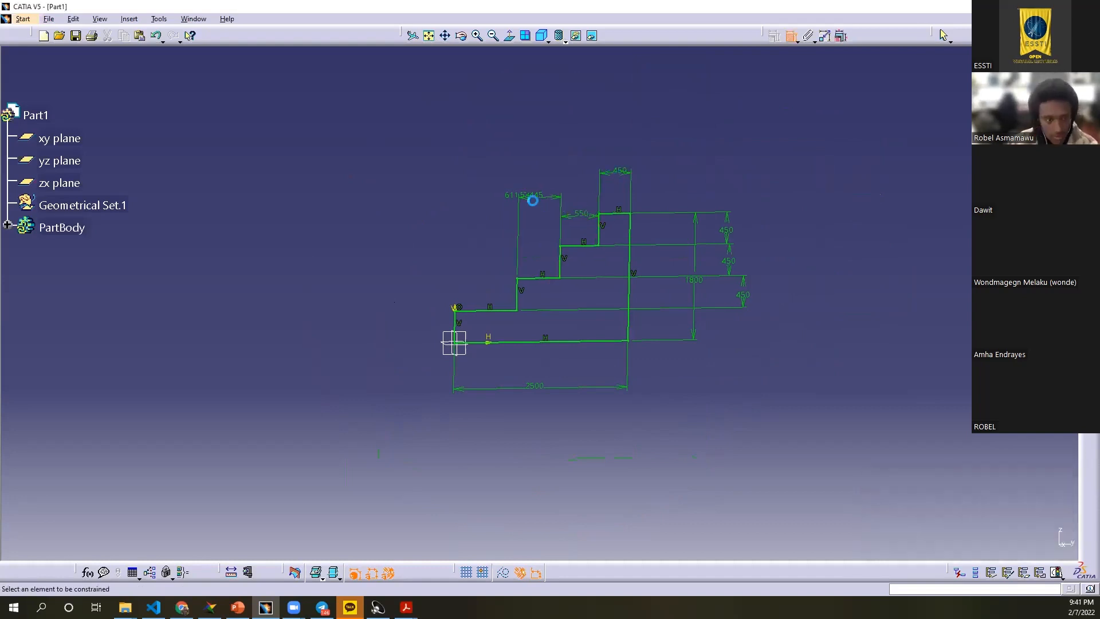
Step: Set the width dimension of the third tread from the top to 60
double_click(527, 197)
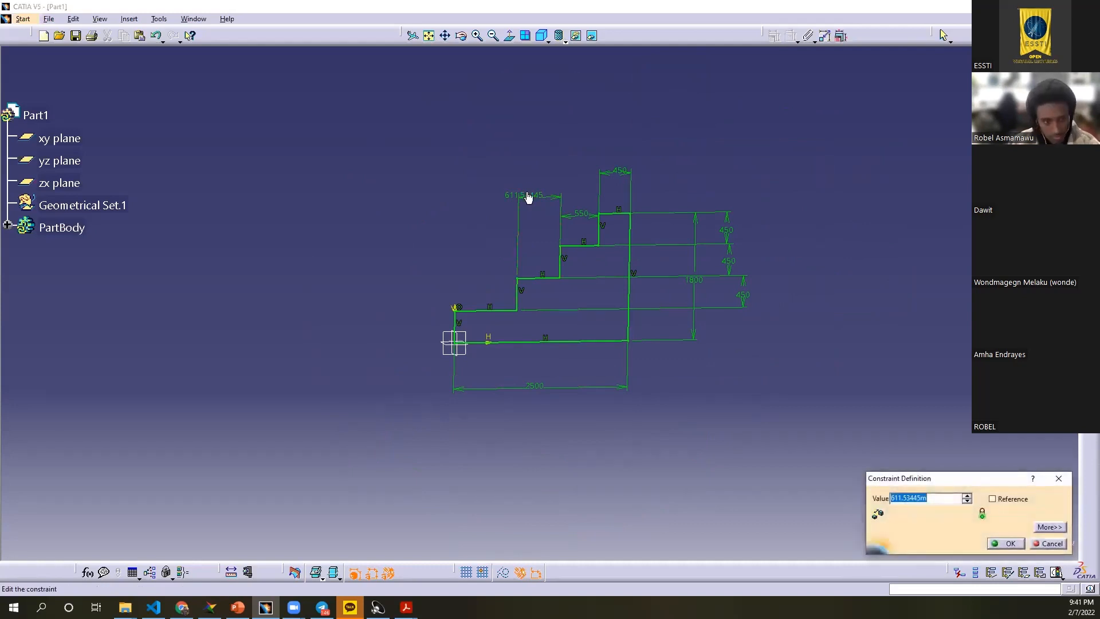
type("6")
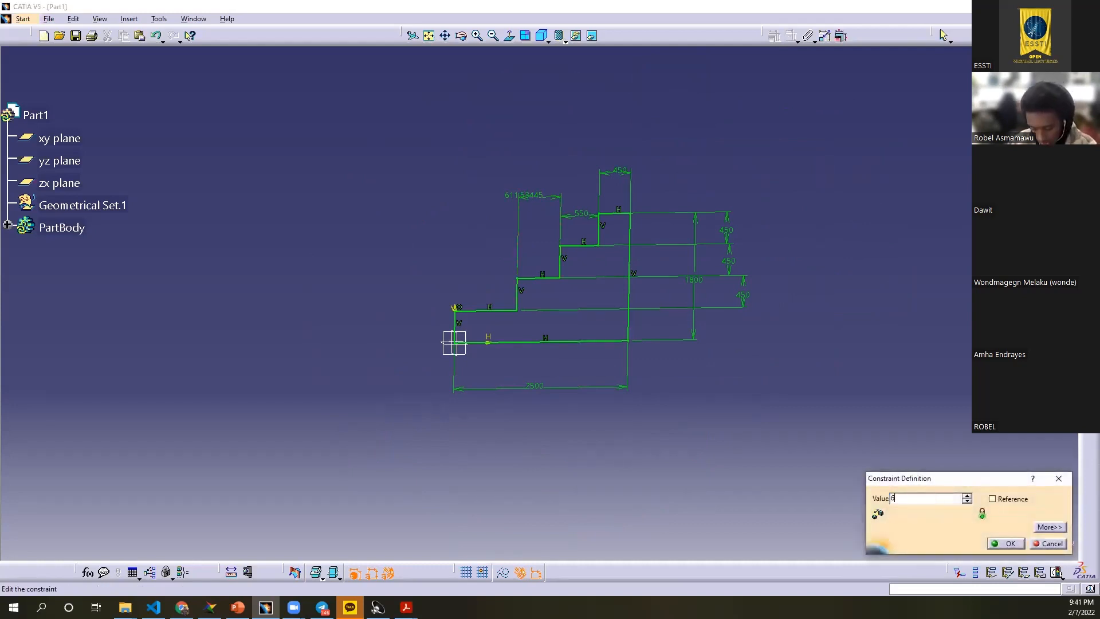
type("0")
key("Return")
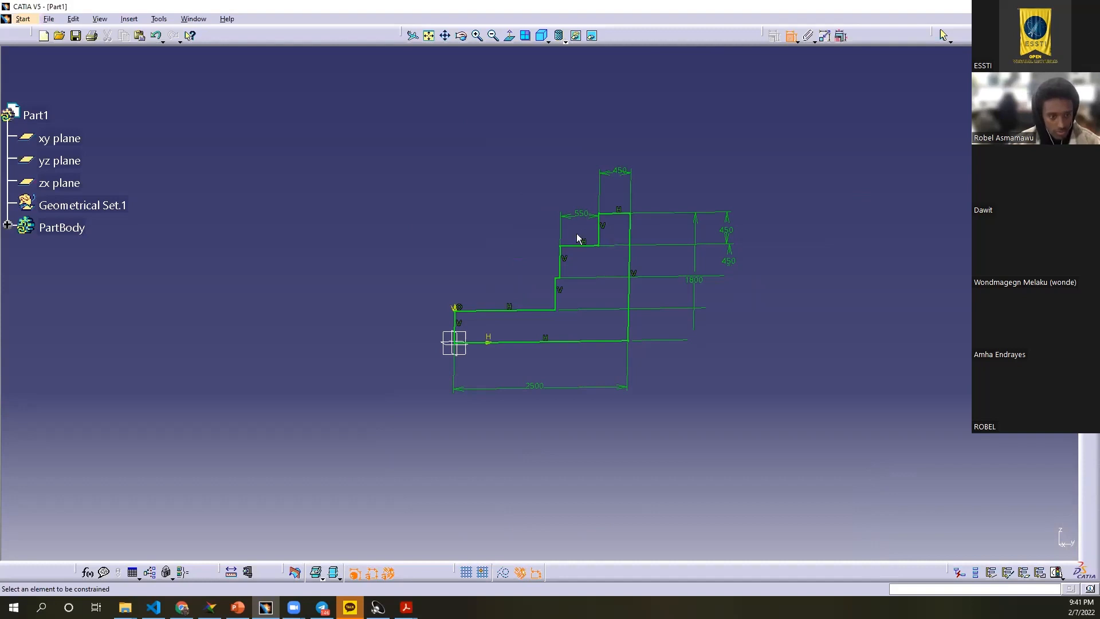
Step: Undo the last width change and set the width of the third tread from the top to 450
key("ctrl+z")
double_click(539, 196)
type("450")
key("Return")
mouse_move(518, 245)
middle_mouse_down()
mouse_move(491, 233)
mouse_move(492, 177)
mouse_move(495, 222)
mouse_move(515, 252)
mouse_move(752, 278)
middle_mouse_up()
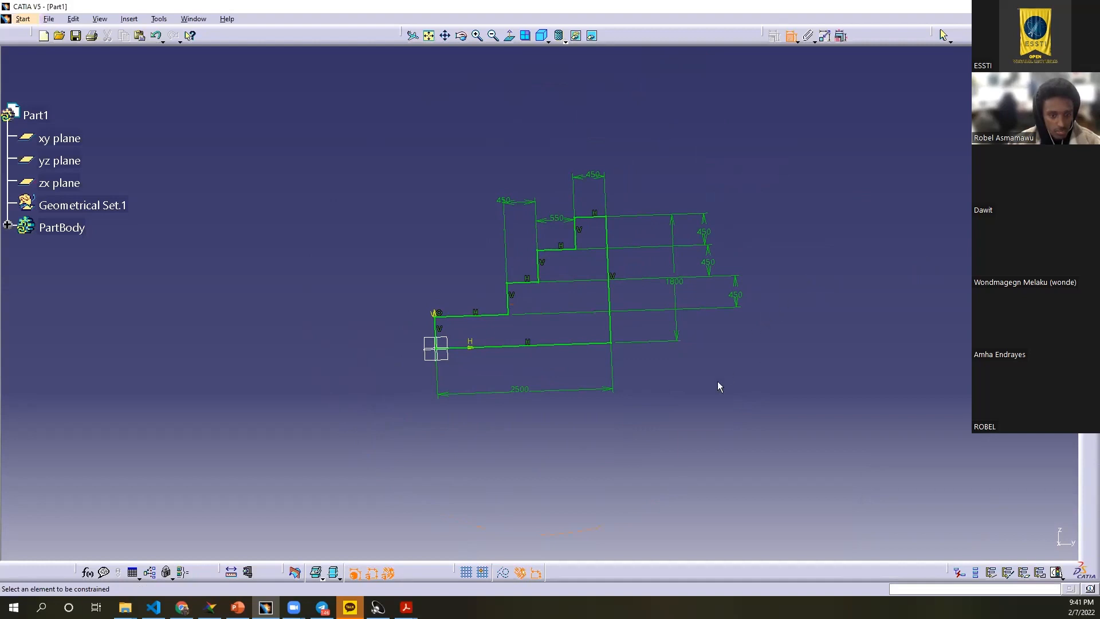
Step: Exit the sketch and start a Pad from the staircase profile, previewing the extrusion
left_click(1089, 73)
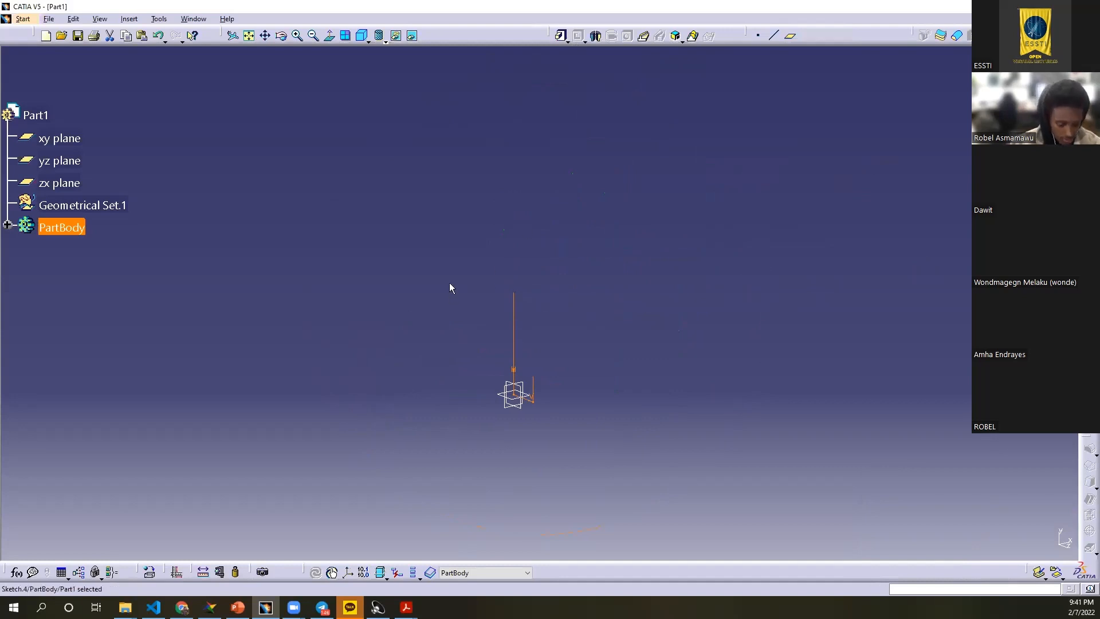
mouse_move(387, 483)
middle_mouse_down()
mouse_move(533, 412)
mouse_move(503, 331)
mouse_move(647, 445)
mouse_move(550, 362)
mouse_move(300, 295)
mouse_move(304, 312)
mouse_move(428, 277)
mouse_move(427, 221)
mouse_move(444, 203)
middle_mouse_up()
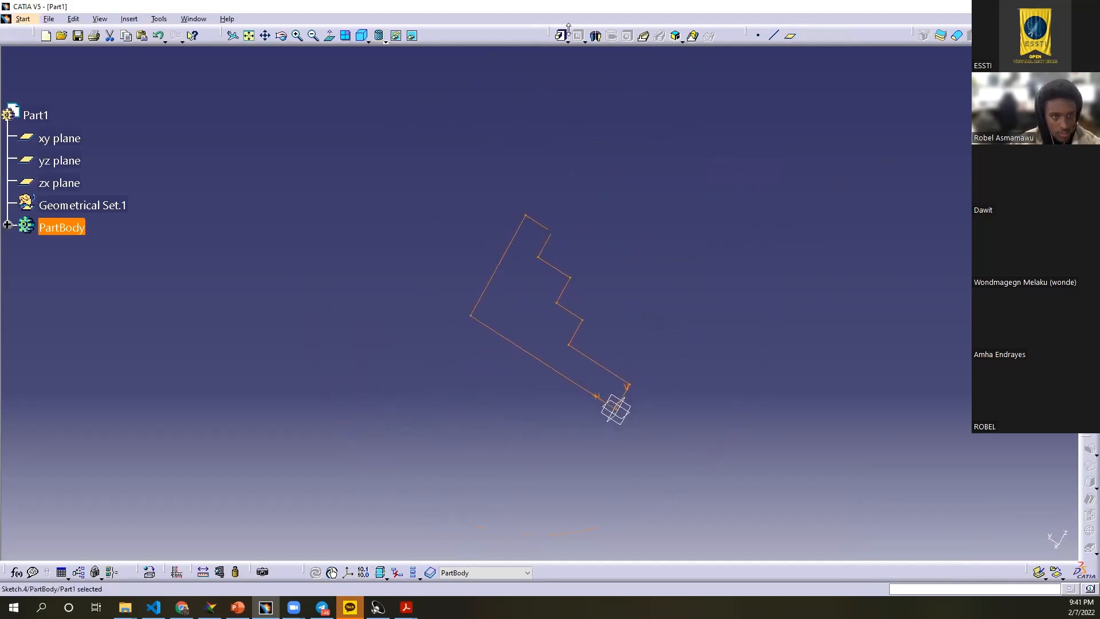
left_click(561, 36)
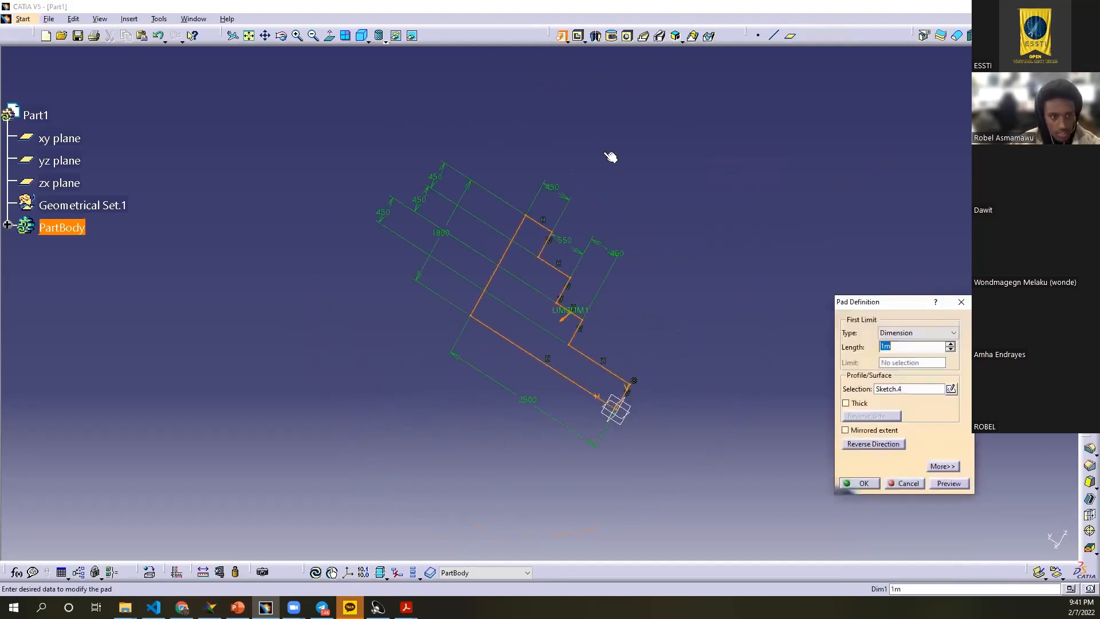
left_click(939, 484)
middle_click_drag(593, 346, 513, 231)
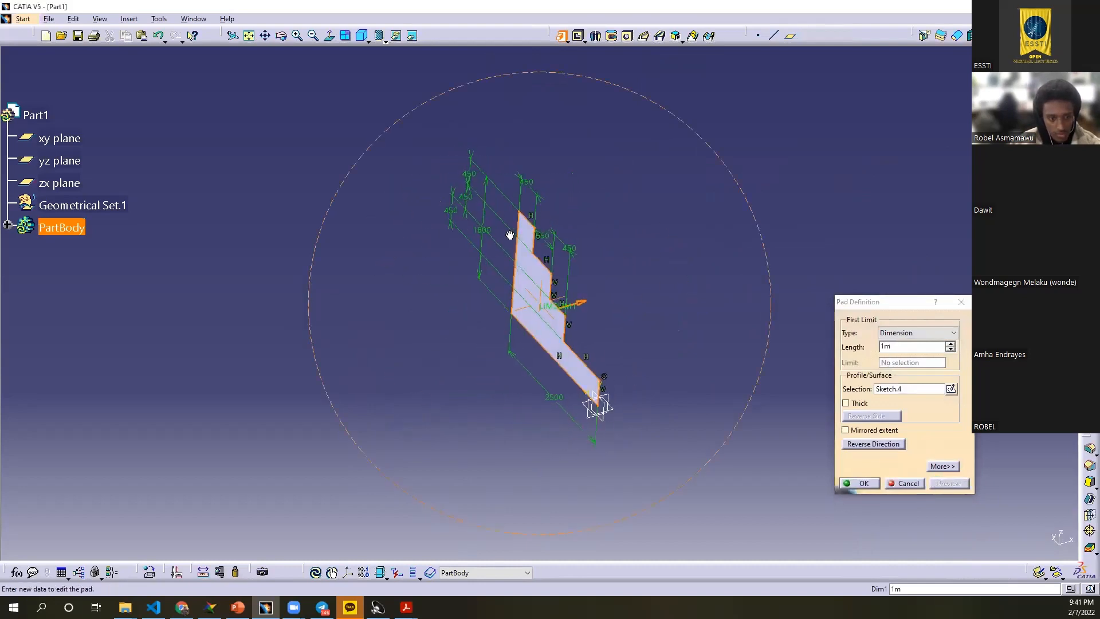
Step: Try a pad length of 100 with the Dimension type, preview it, and raise the length to 103
double_click(886, 346)
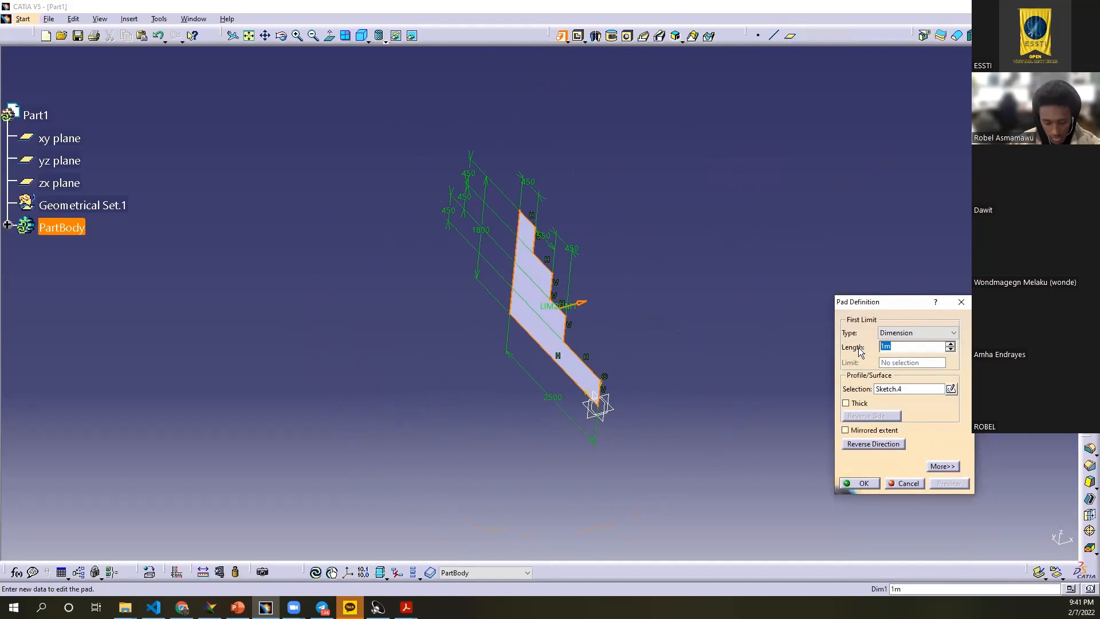
type("1")
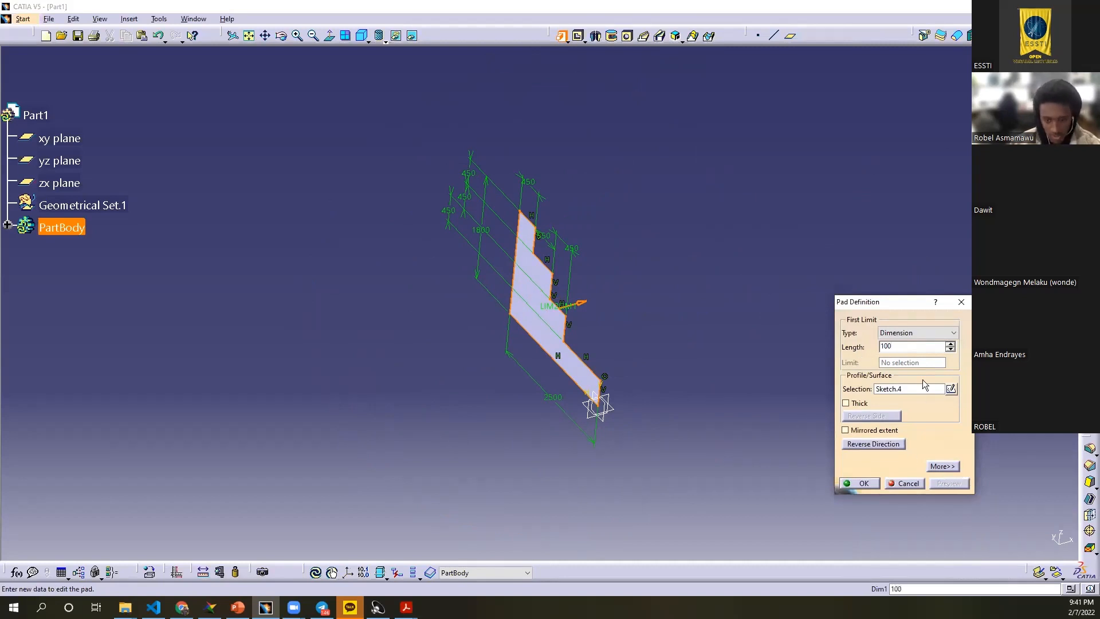
left_click(909, 333)
left_click(910, 335)
left_click(947, 483)
left_click(950, 344)
left_click(950, 344)
left_click(949, 344)
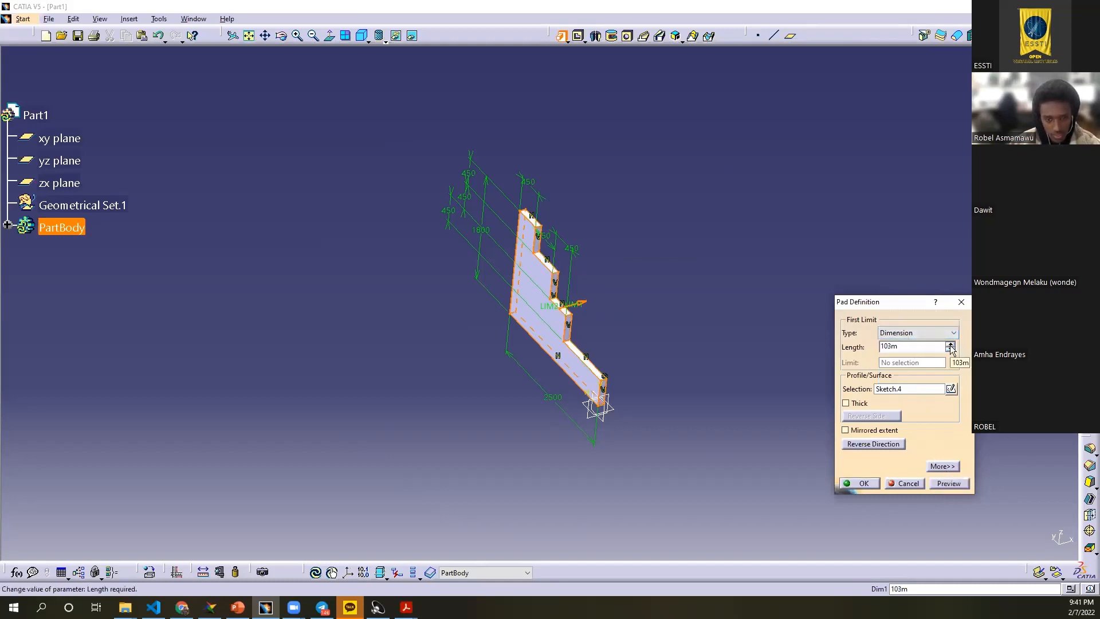
Step: Try a pad length of 200 and preview the extruded staircase
left_click_drag(919, 346, 849, 348)
type("2")
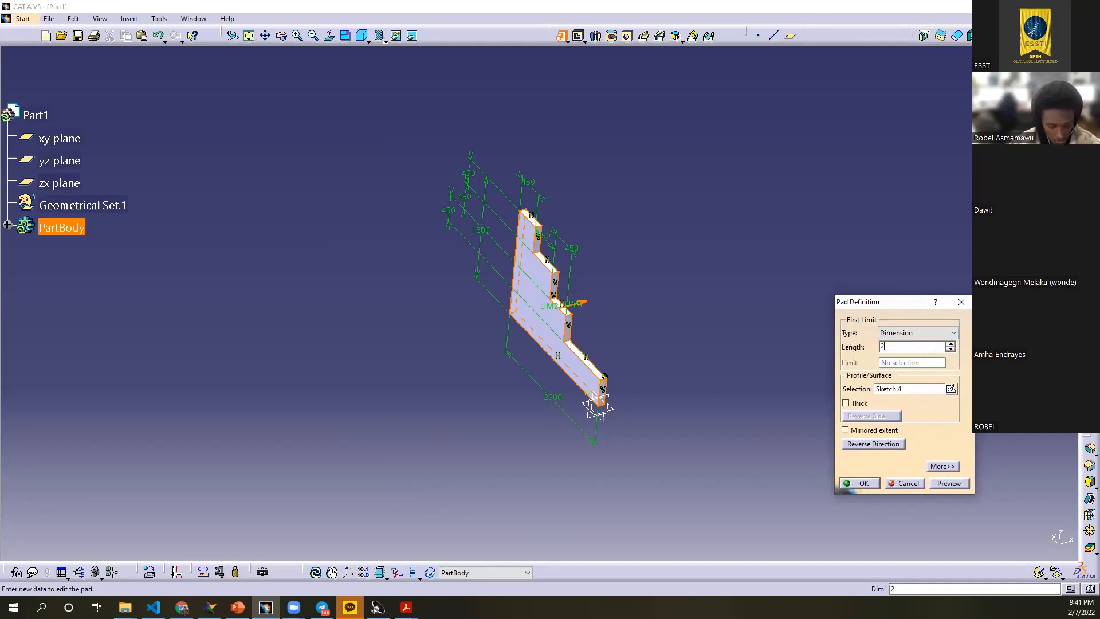
type("00m")
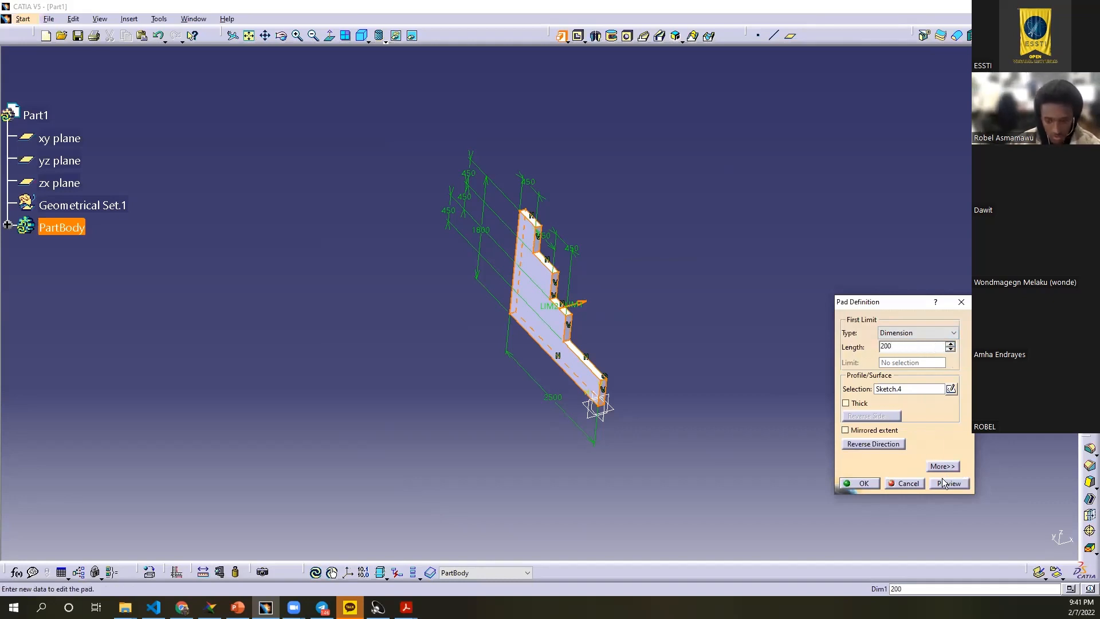
left_click(945, 482)
middle_click_drag(759, 342, 667, 351)
Step: Set the pad length to 1000 and create the staircase solid
left_click_drag(904, 347, 849, 350)
type("1")
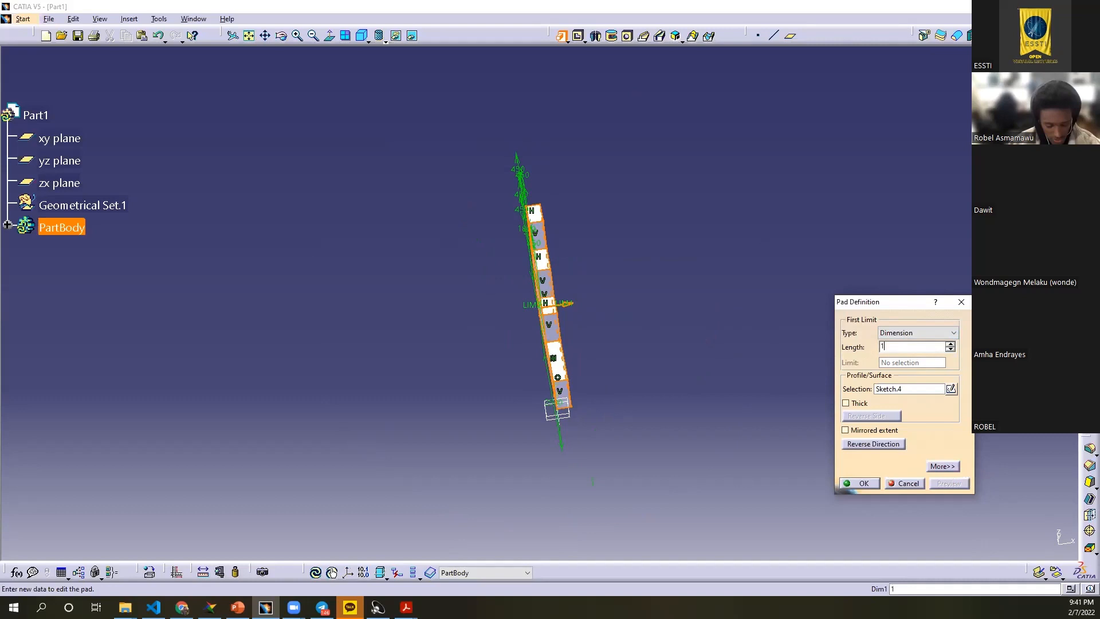
type("000")
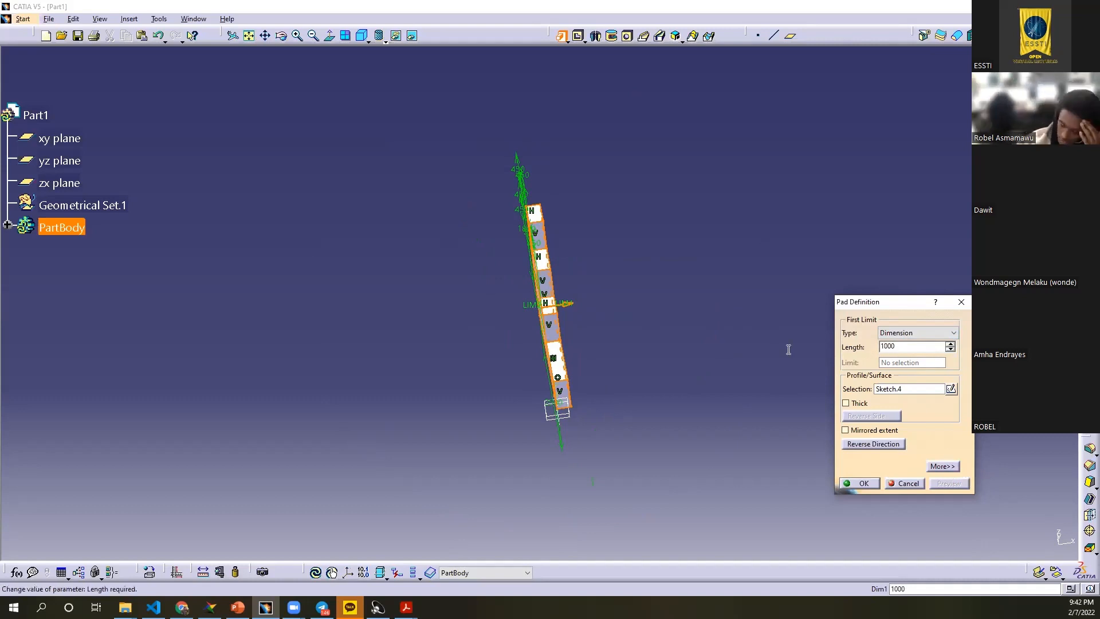
key("Return")
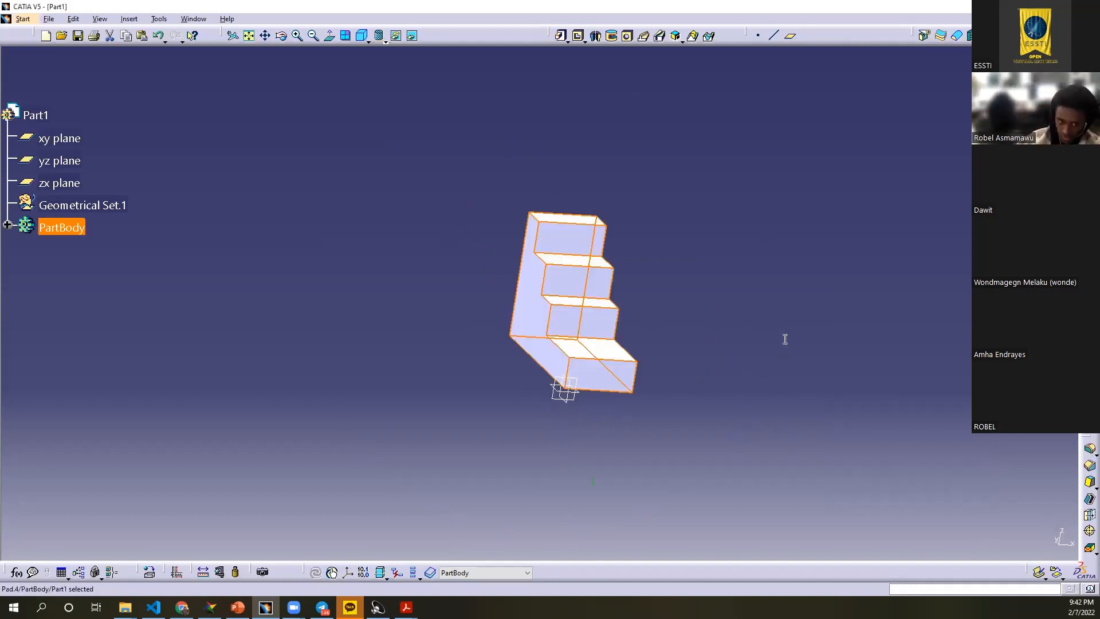
middle_click_drag(773, 339, 659, 385)
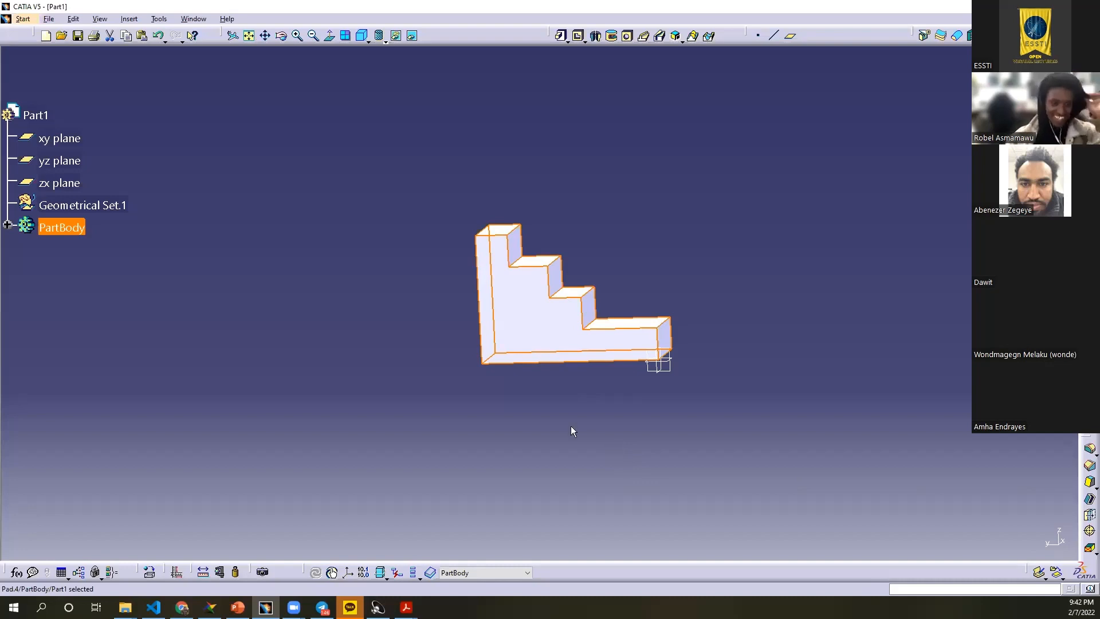
middle_click_drag(699, 254, 468, 257)
middle_click_drag(570, 218, 457, 296)
middle_click_drag(530, 313, 596, 306)
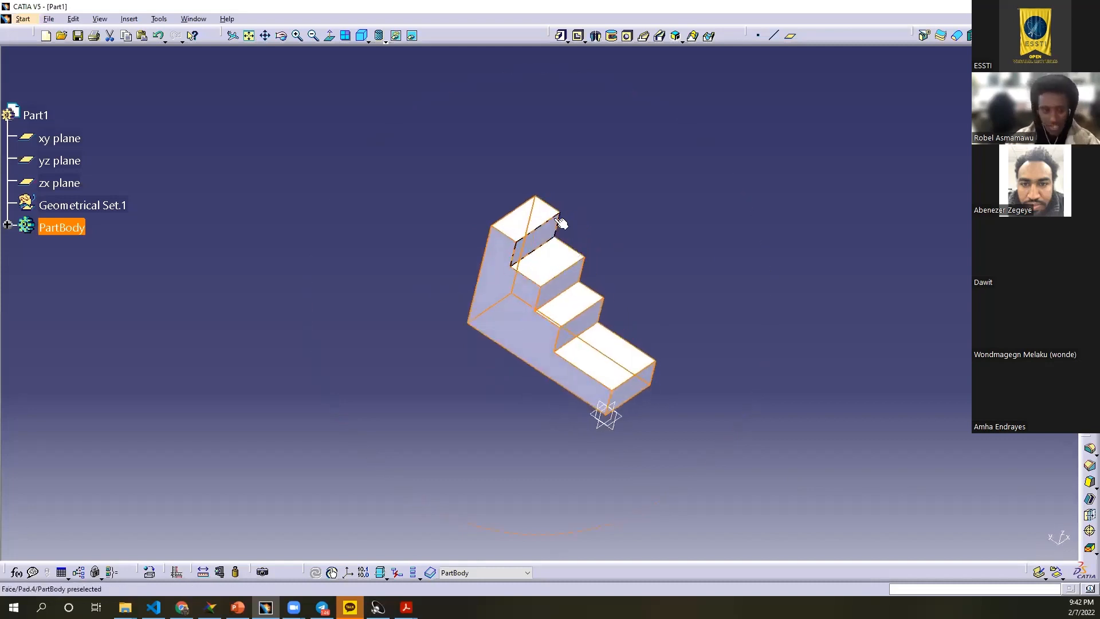
middle_click_drag(460, 263, 459, 293)
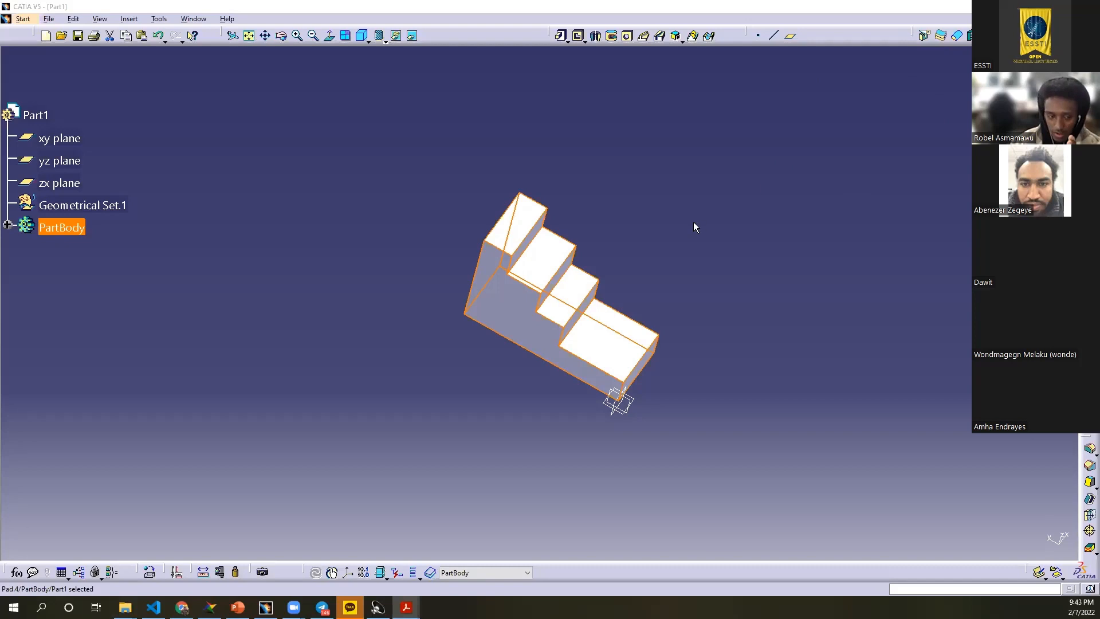
Step: Select the whole staircase model and delete it, including its child and aggregated elements
left_click_drag(428, 173, 780, 450)
key("Delete")
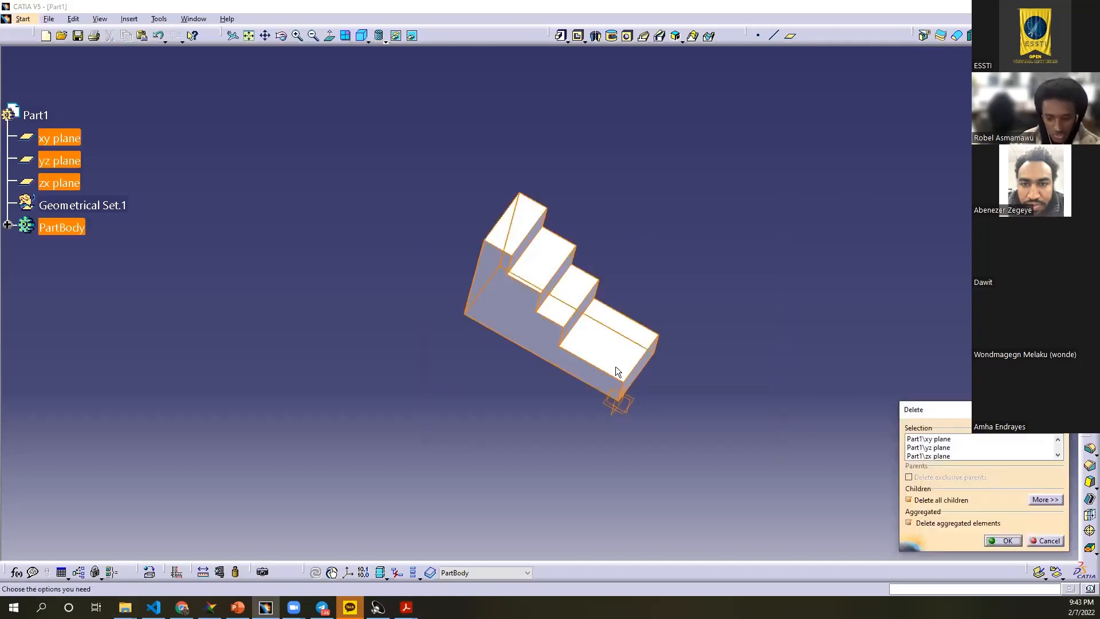
left_click(1004, 540)
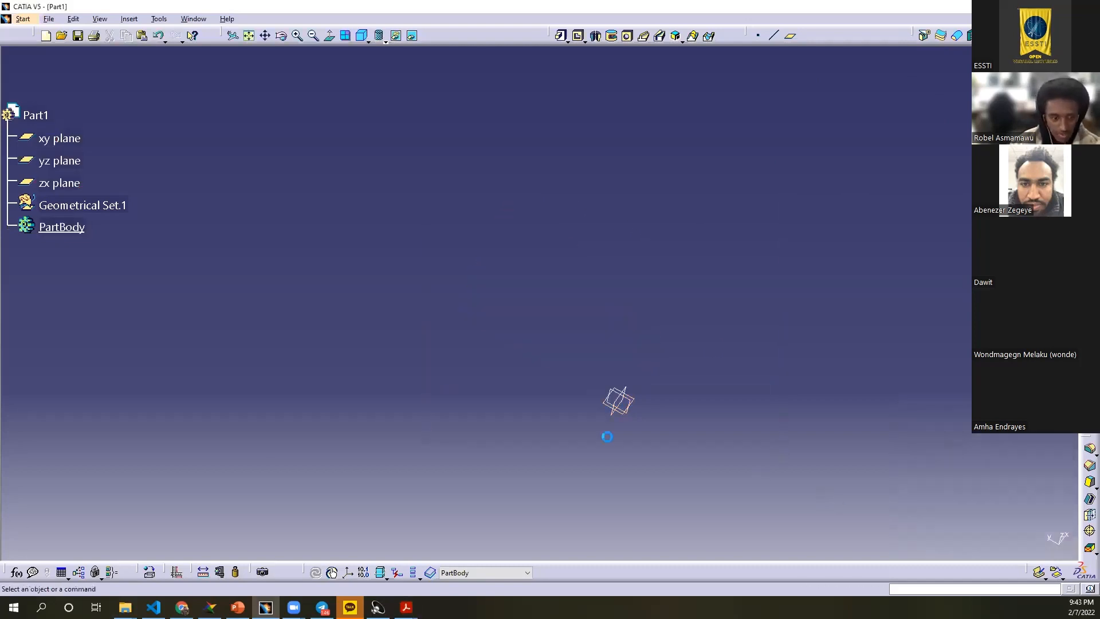
Step: Open a new sketch on the yz plane and try to start a spline above the origin
left_click(52, 161)
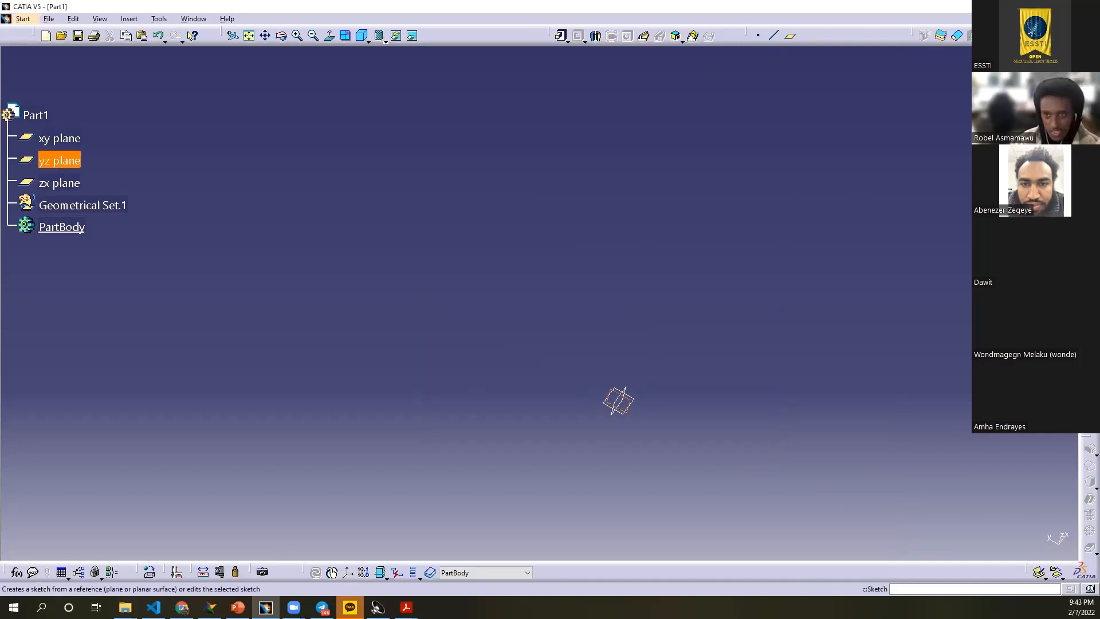
left_click(1088, 86)
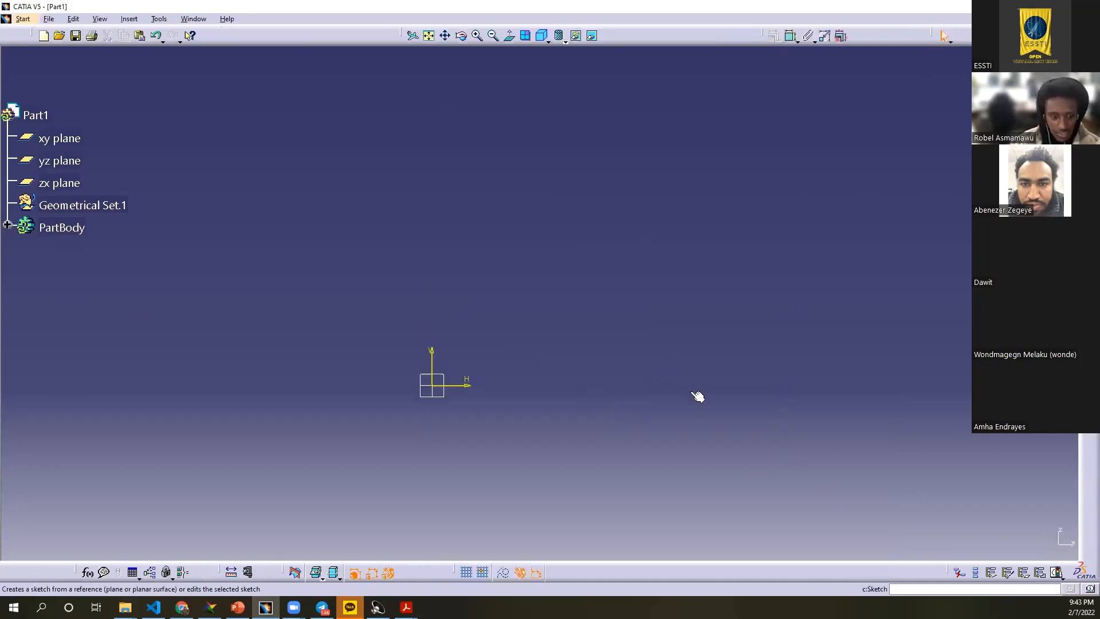
middle_click_drag(439, 275, 385, 314)
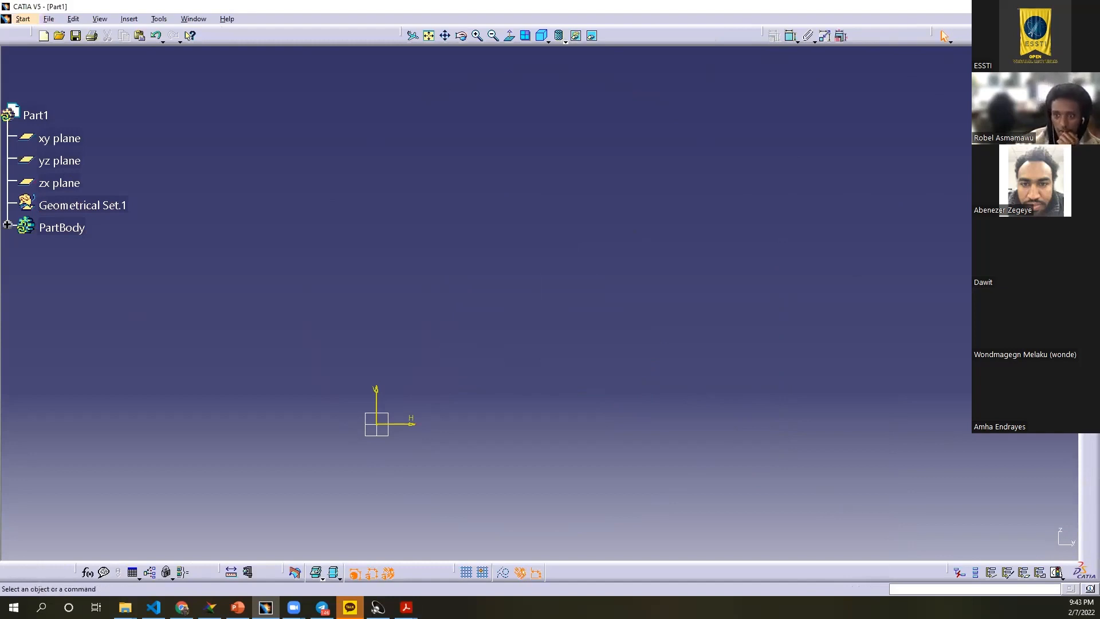
left_click(1088, 155)
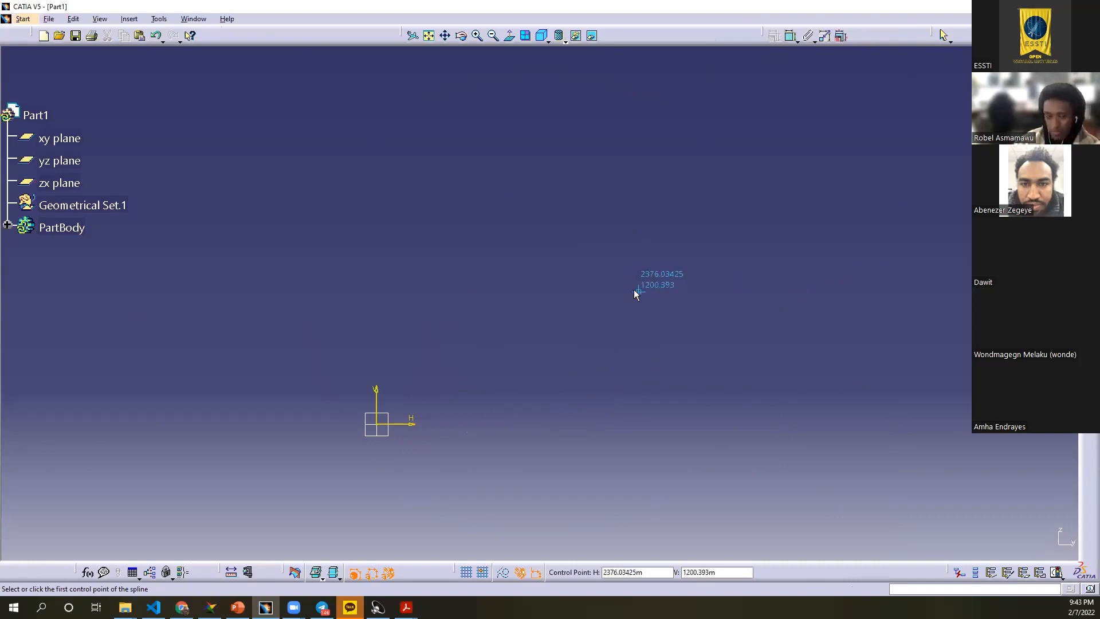
left_click(500, 259)
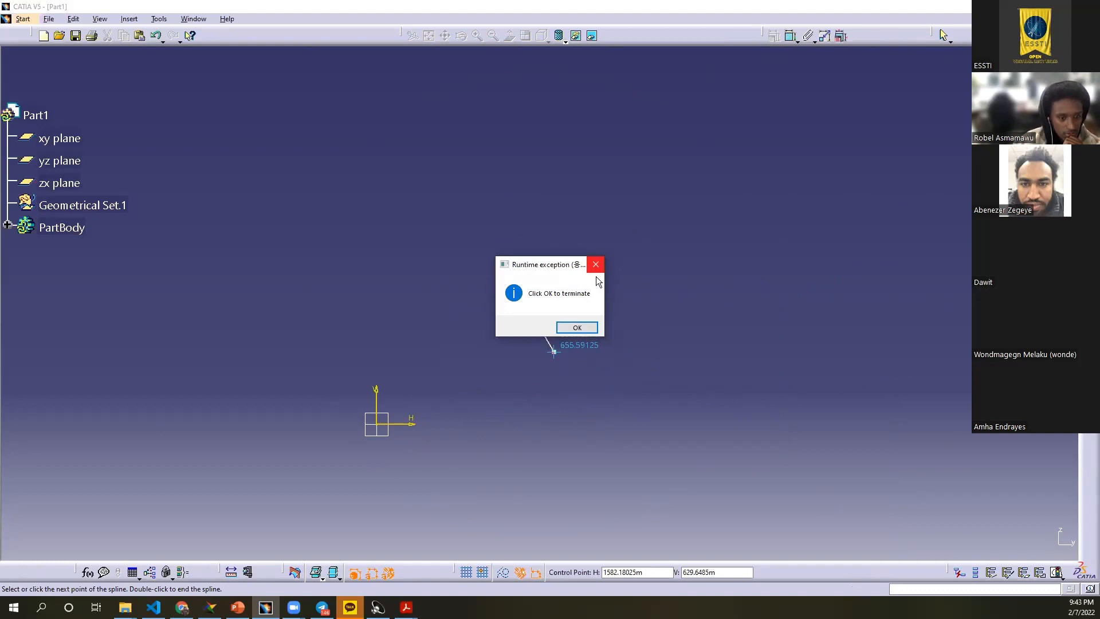
Step: Dismiss the runtime exception and force the unresponsive CATIA program to close
left_click(581, 329)
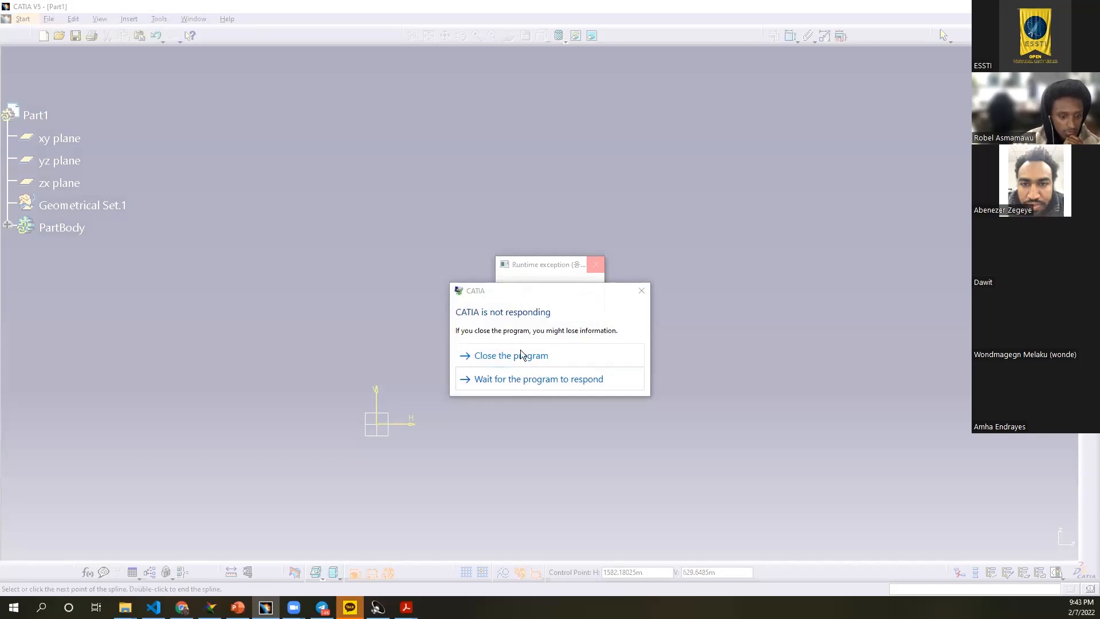
left_click(515, 380)
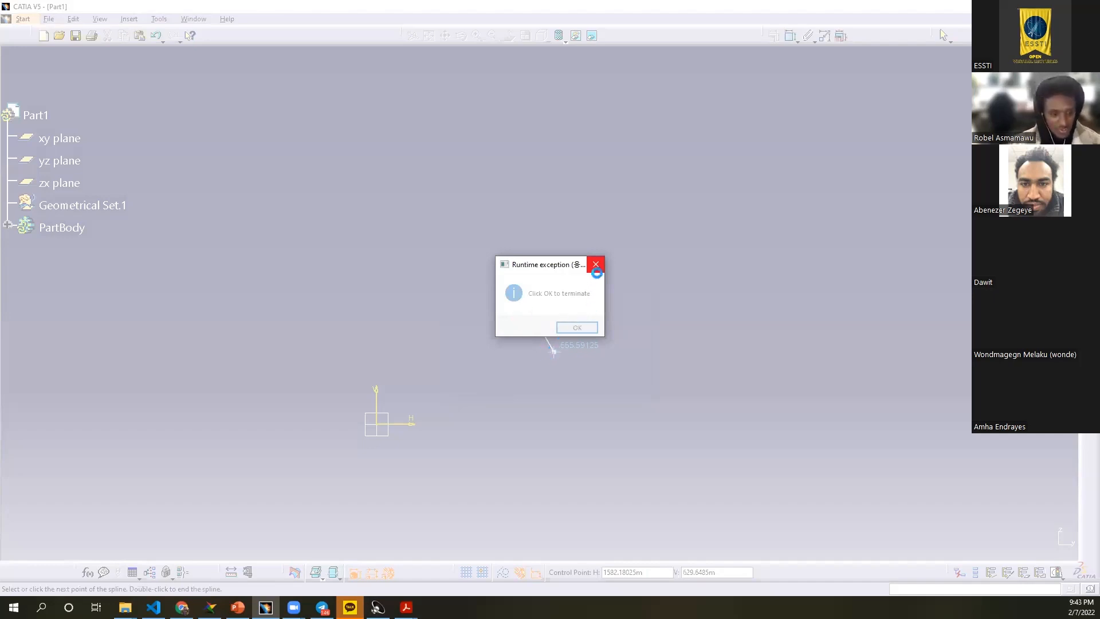
left_click(596, 265)
left_click(527, 357)
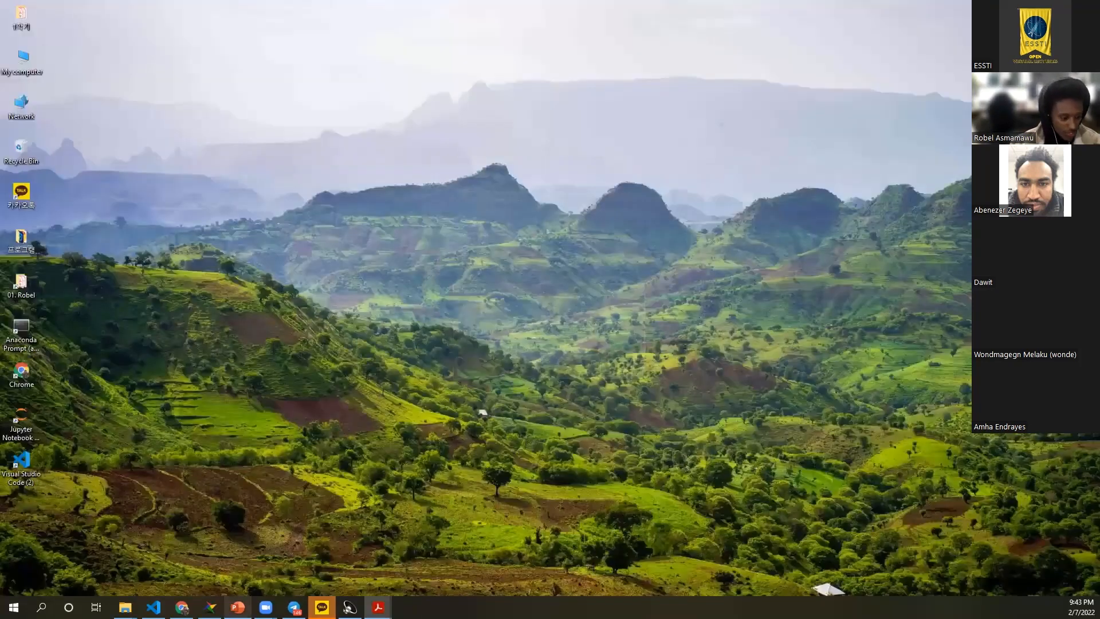
Step: Search Windows for "catia" and launch CATIA V5-6R2013 again
mouse_move(125, 607)
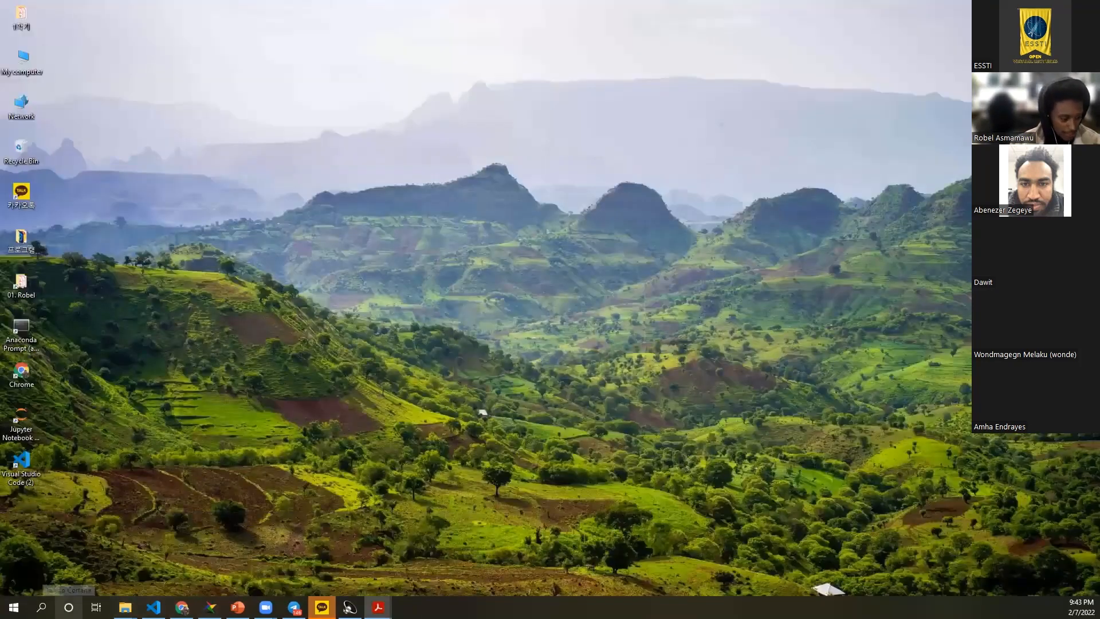
left_click(40, 607)
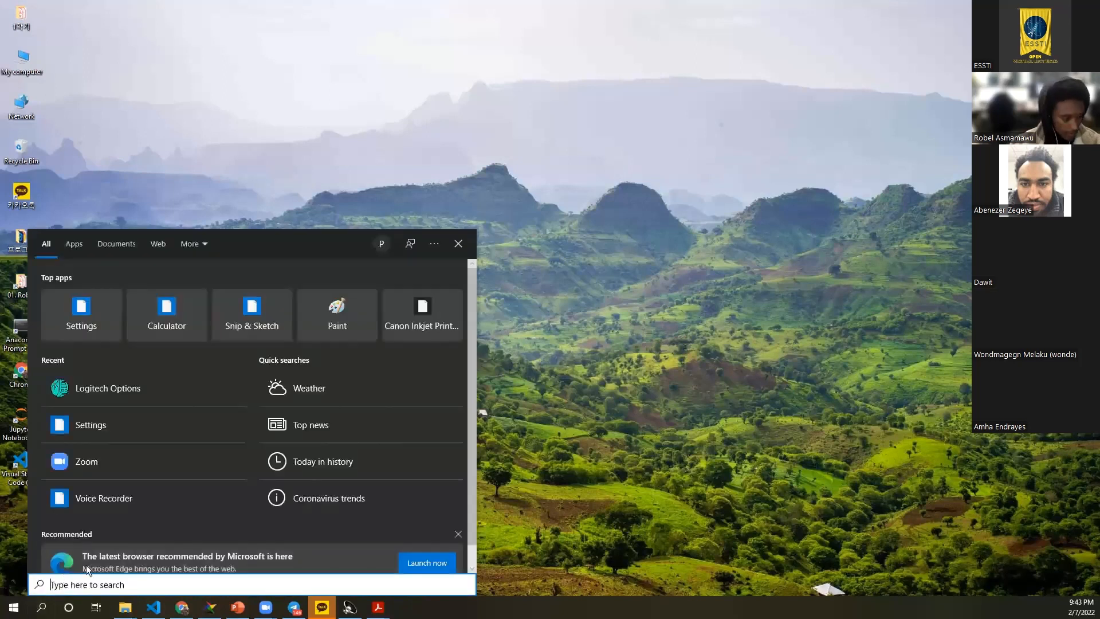
type("catia")
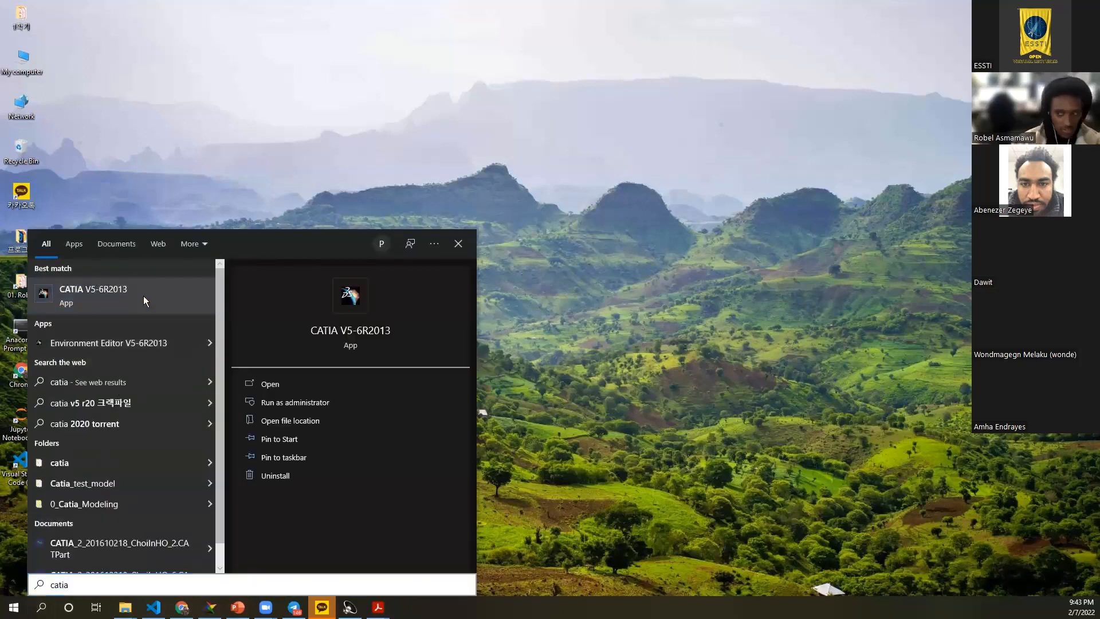
right_click(417, 326)
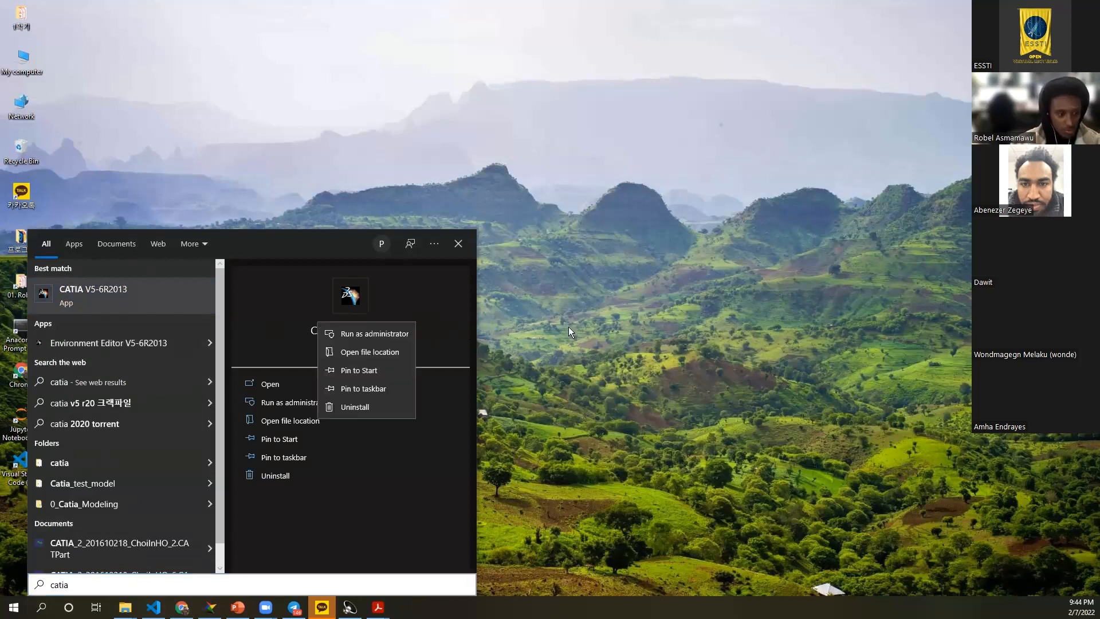
left_click(555, 351)
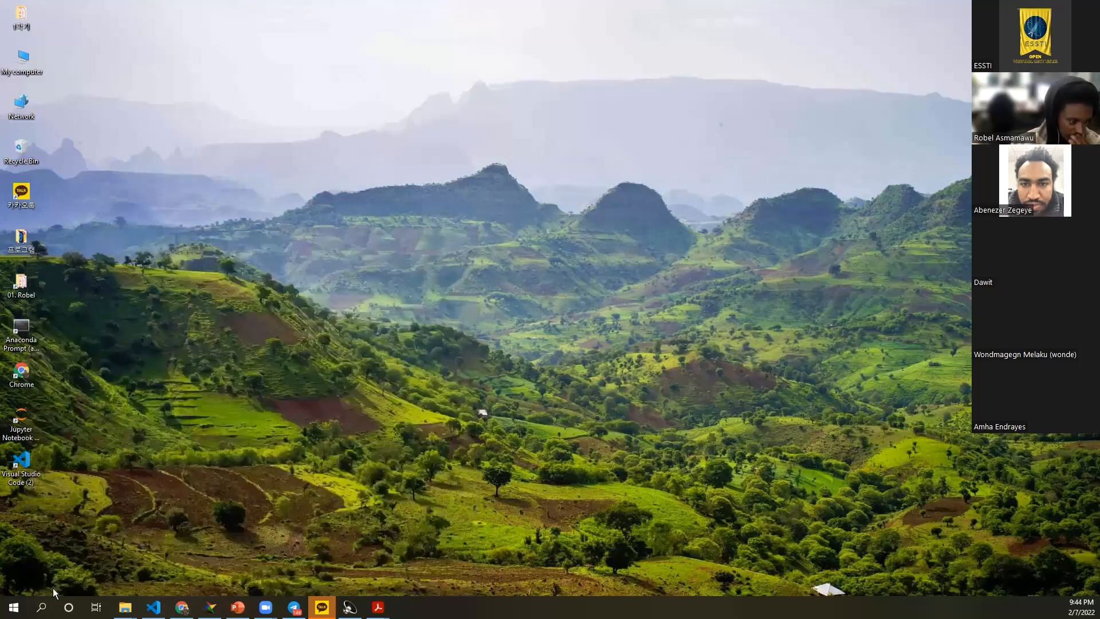
left_click(41, 606)
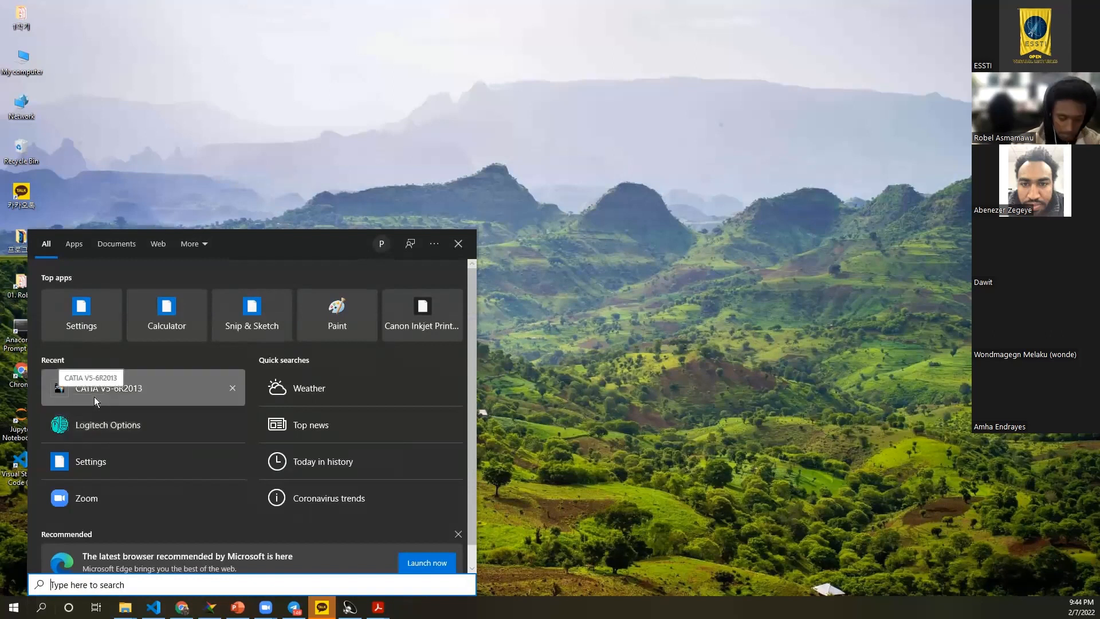
left_click(378, 607)
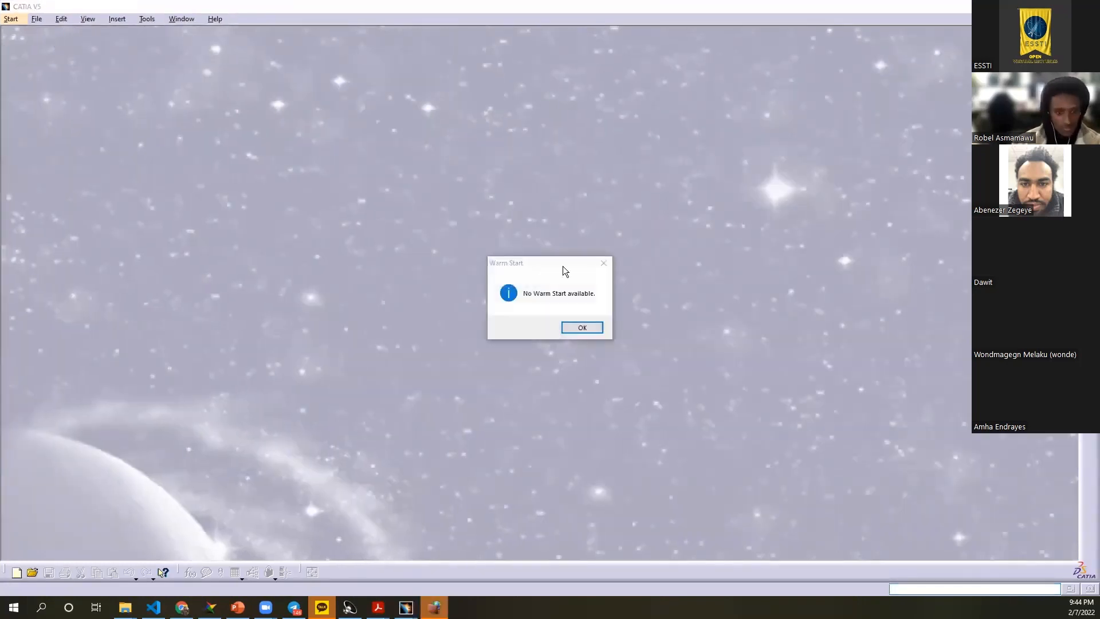
Step: Dismiss the warm start notice and cancel the part number request for the new product
left_click(585, 326)
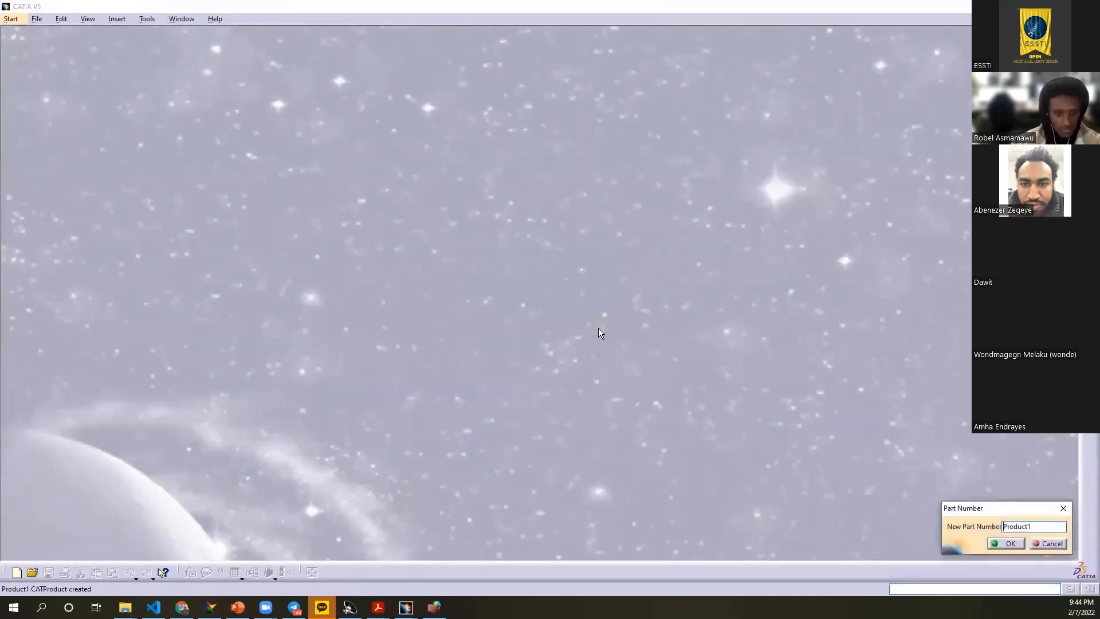
left_click_drag(988, 511, 643, 235)
left_click(700, 269)
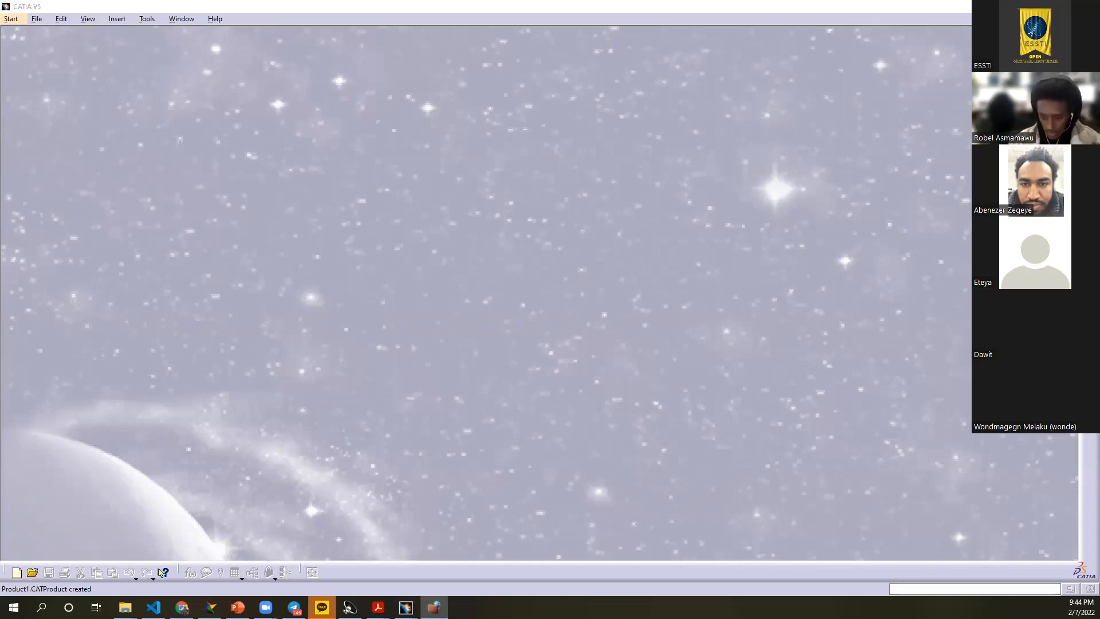
Step: Create a new part document named "ESSTI tutorial 1" and maximize its window
key("ctrl+n")
type("p")
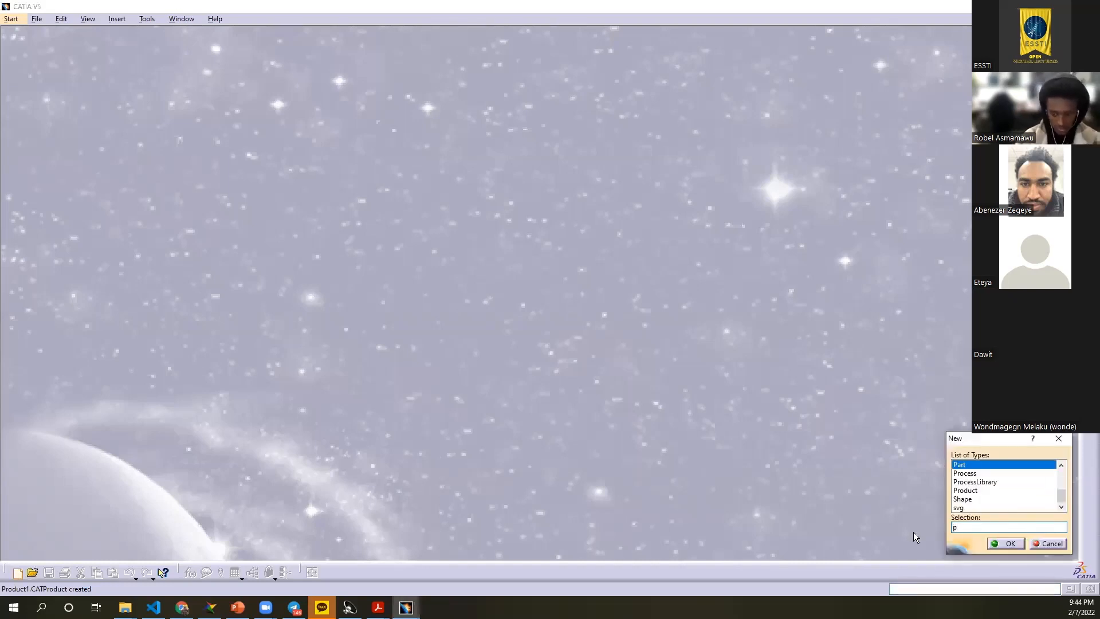
left_click(970, 463)
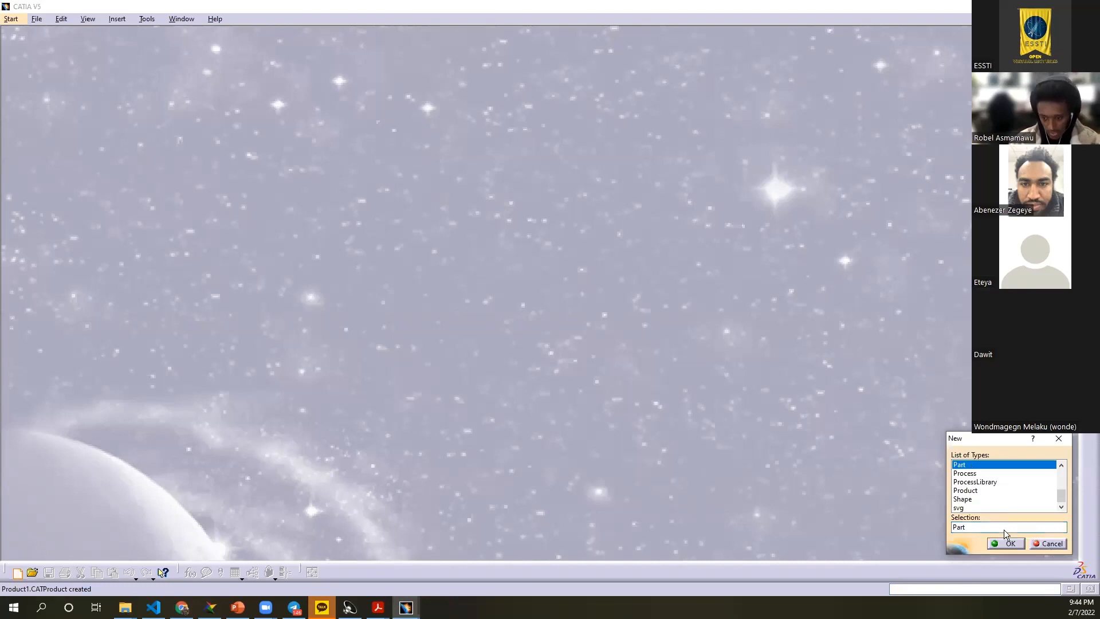
left_click(1007, 543)
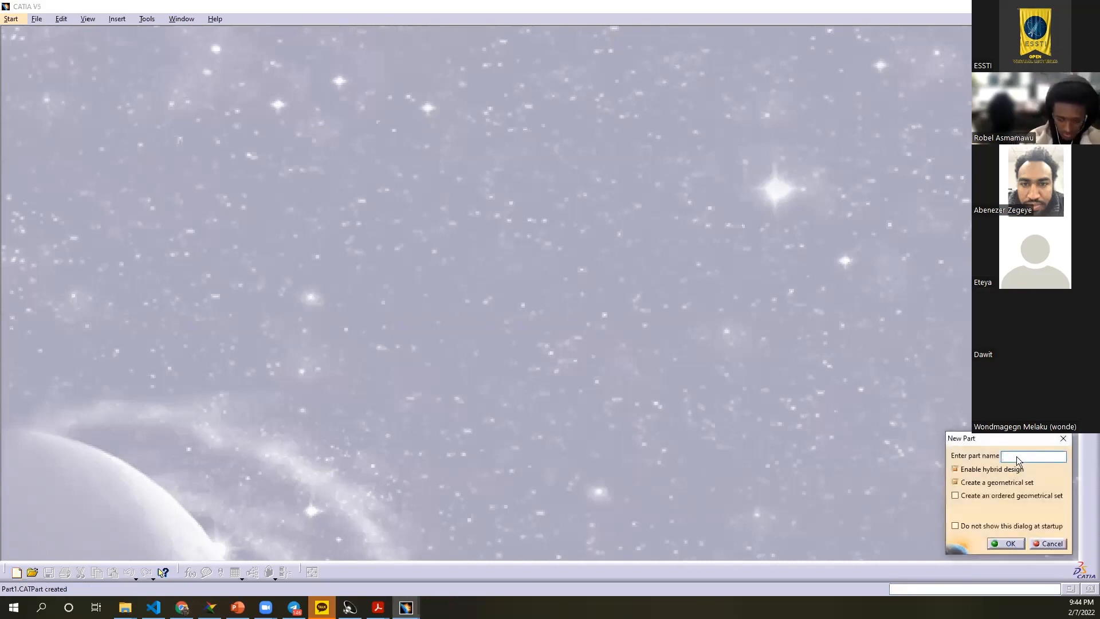
type("ESSTI tutorial 1")
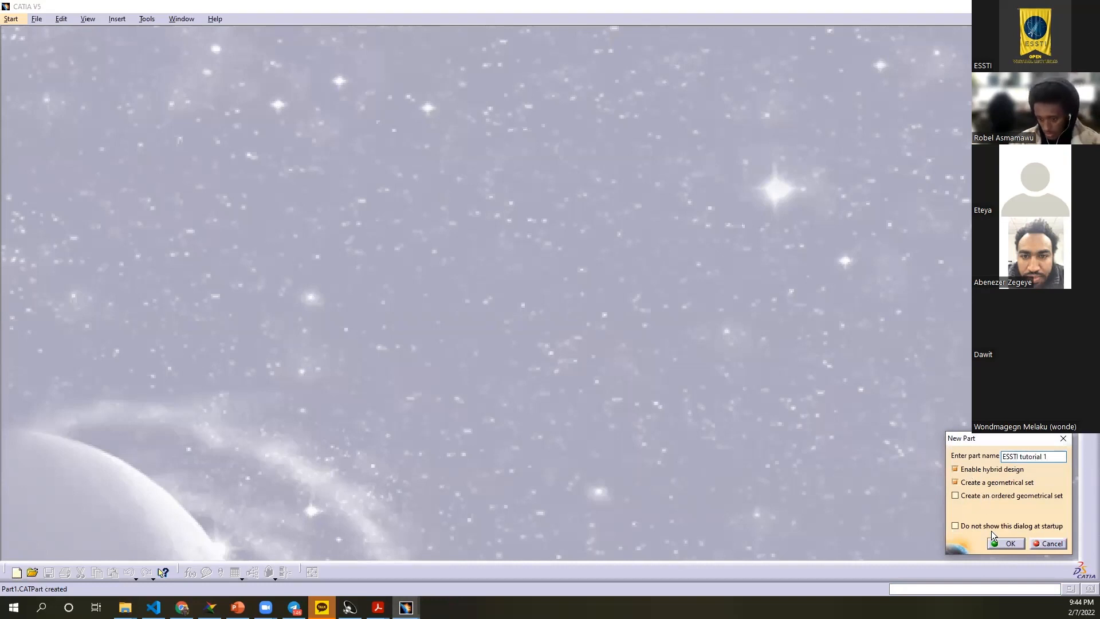
left_click(1006, 543)
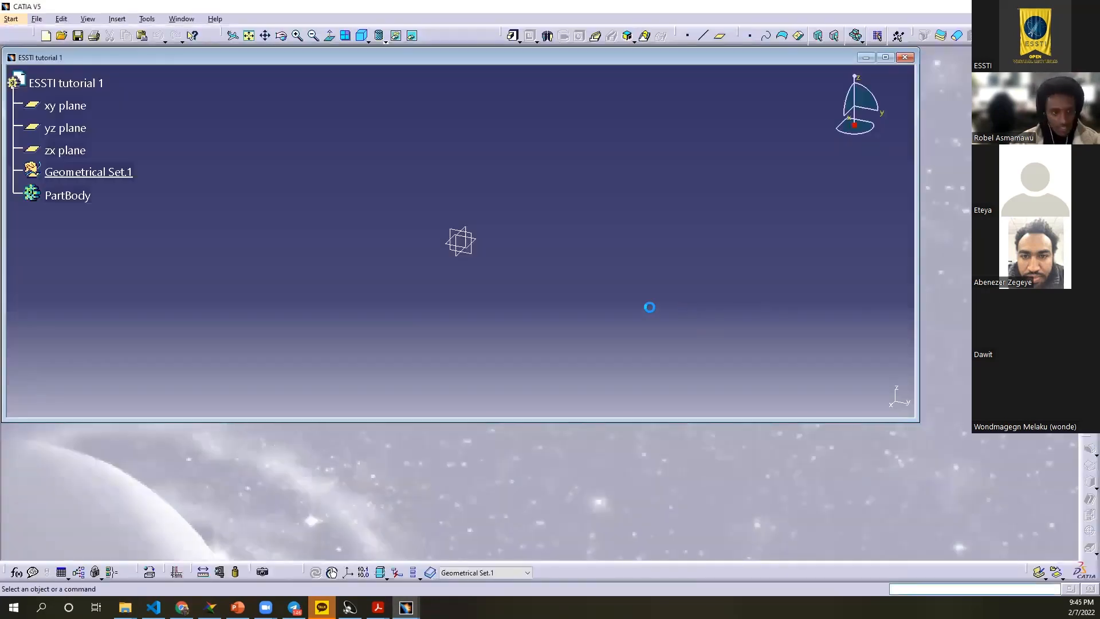
left_click(885, 56)
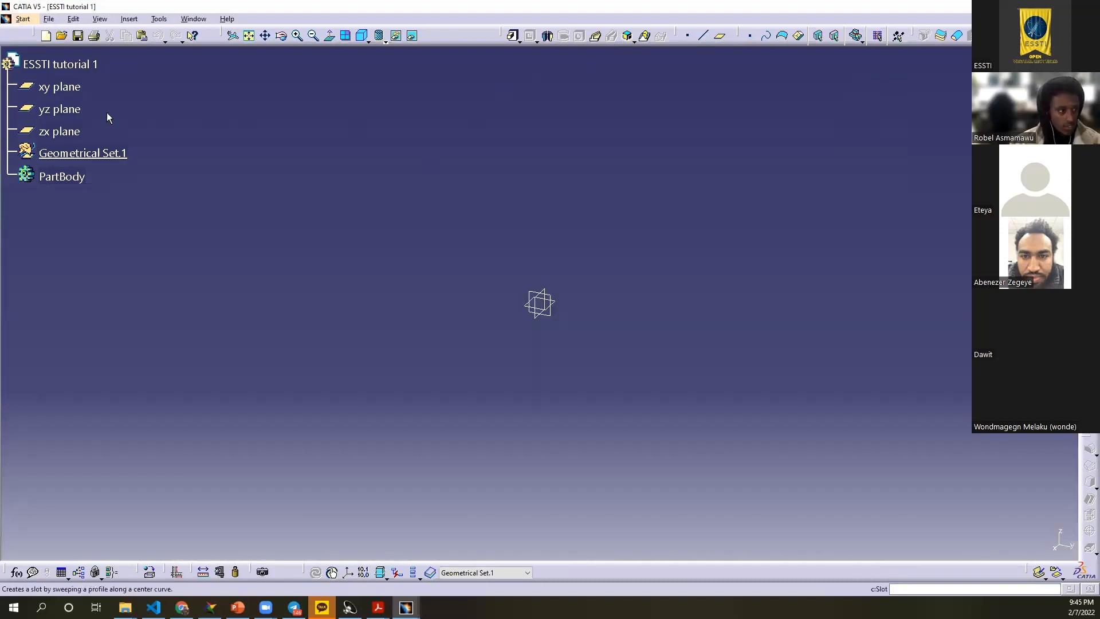
Step: Open a sketch on the yz plane and draw an open five-point spline beside the vertical axis, running from above the origin to below it
left_click(62, 109)
left_click(1090, 103)
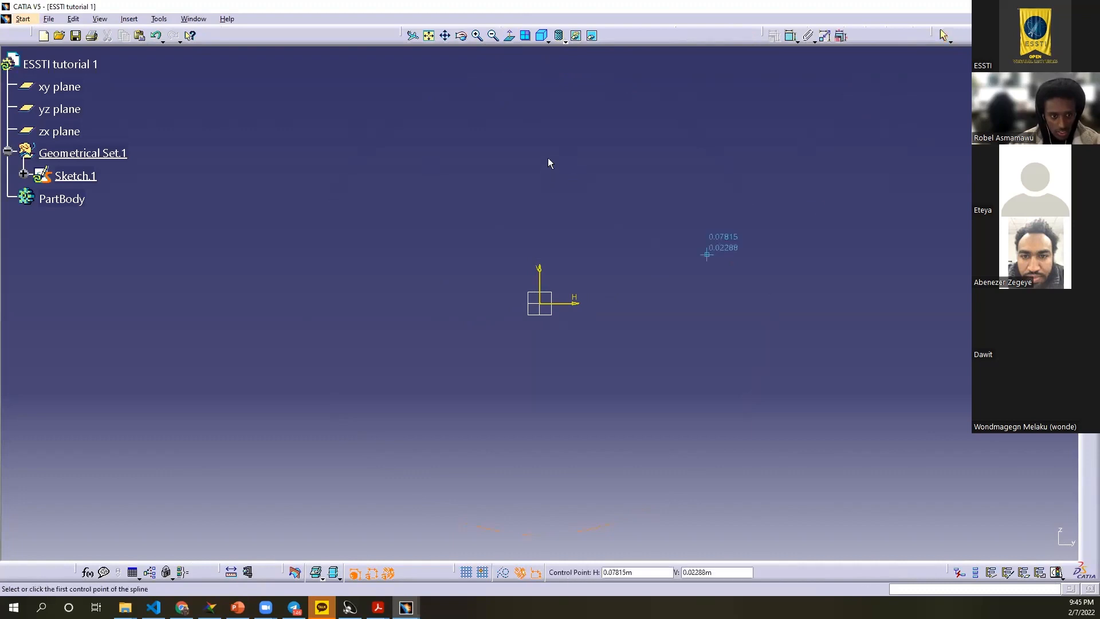
left_click(561, 138)
left_click(688, 198)
left_click(664, 346)
left_click(639, 510)
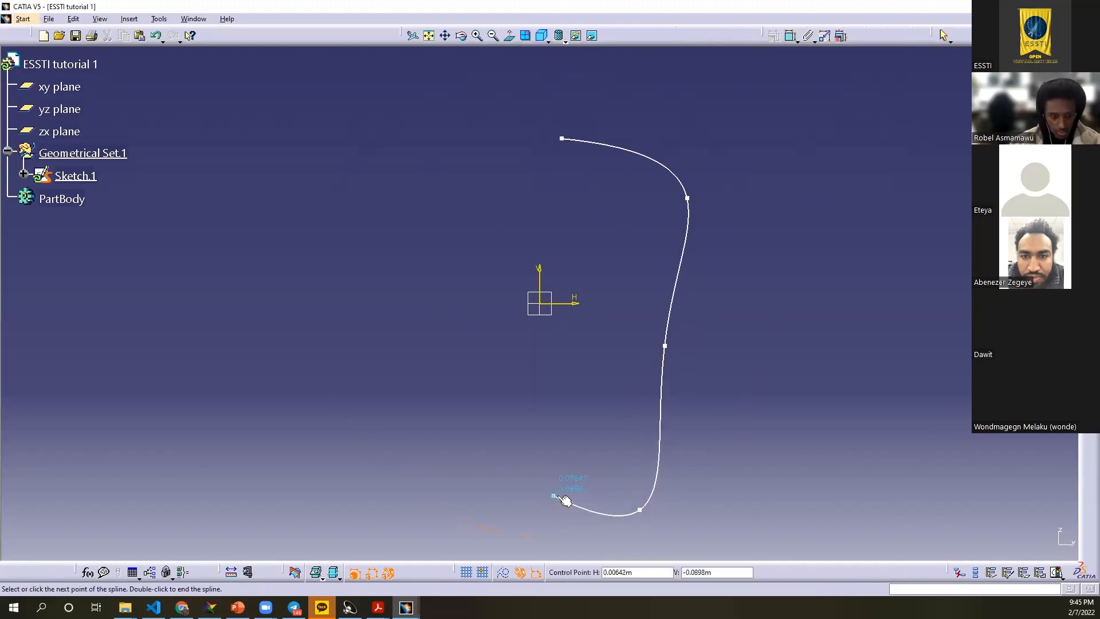
left_click(568, 494)
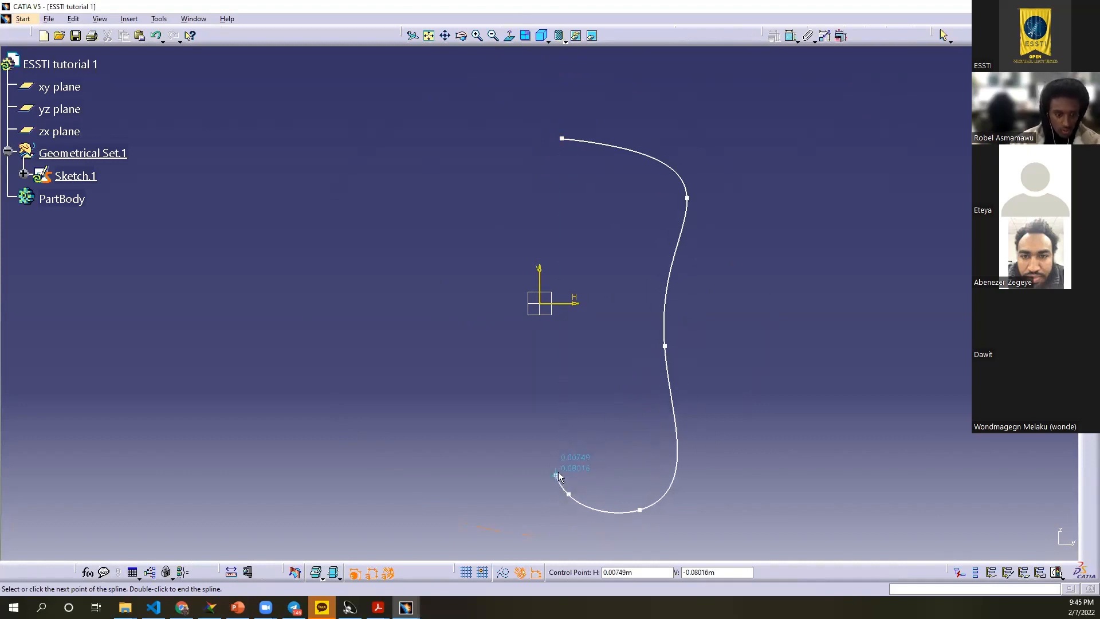
double_click(559, 476)
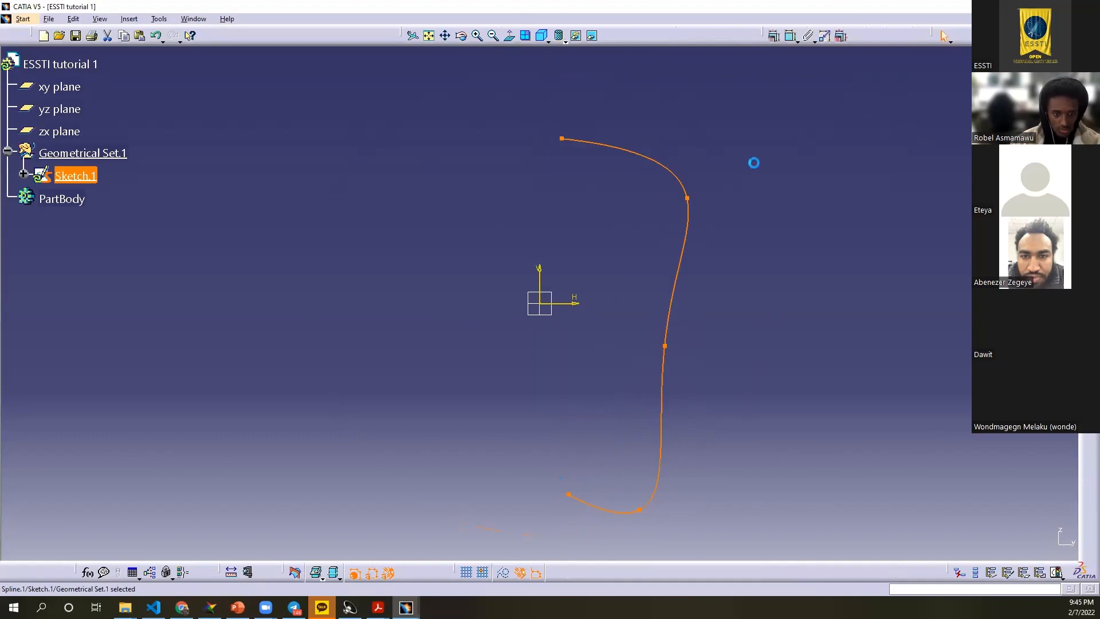
Step: Constrain the spline's upper endpoint to be coincident with the sketch's vertical axis
left_click(763, 300)
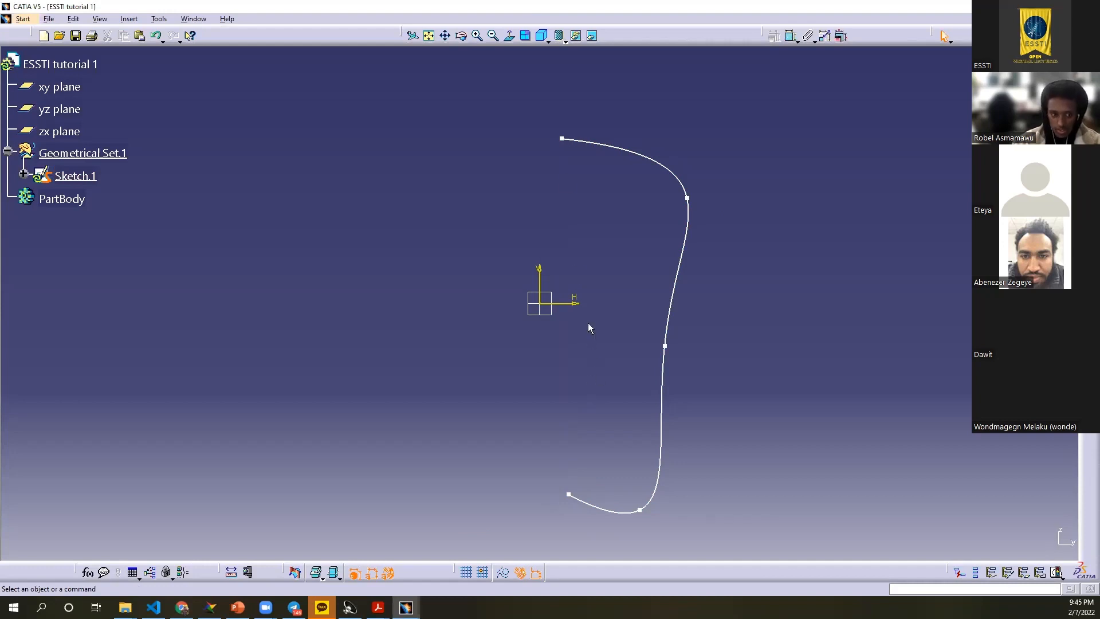
left_click(561, 139)
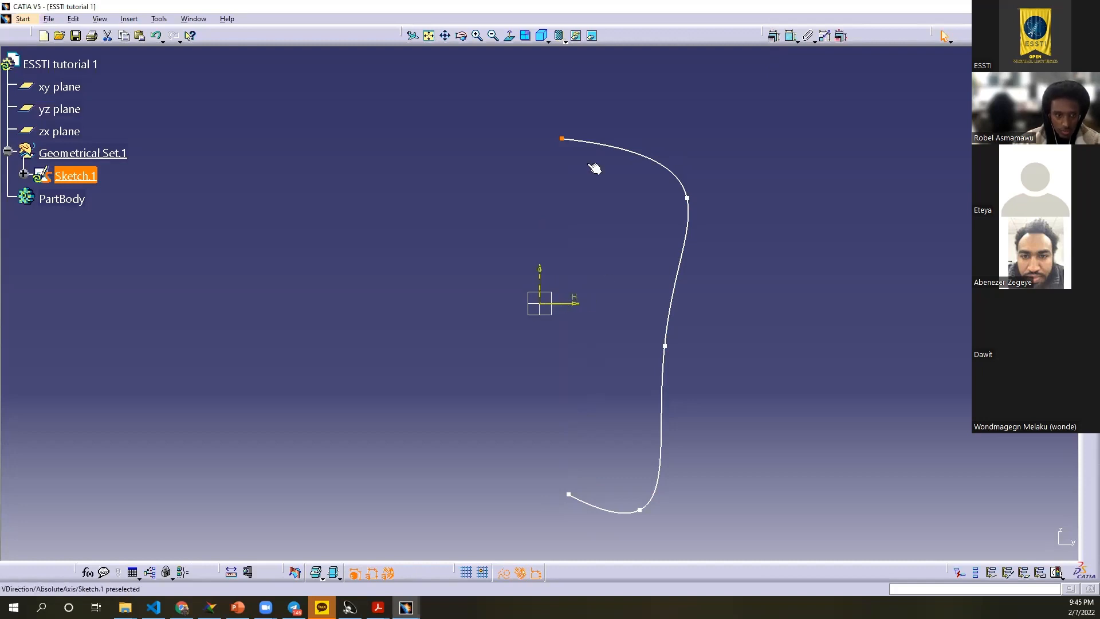
left_click(542, 275)
left_click(773, 35)
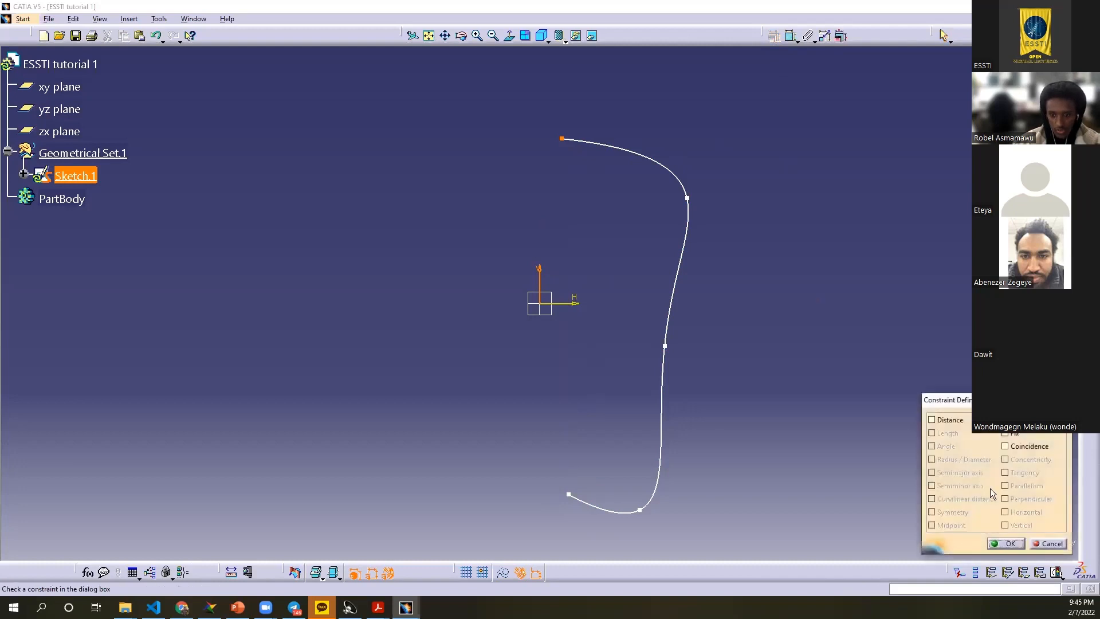
left_click(1028, 447)
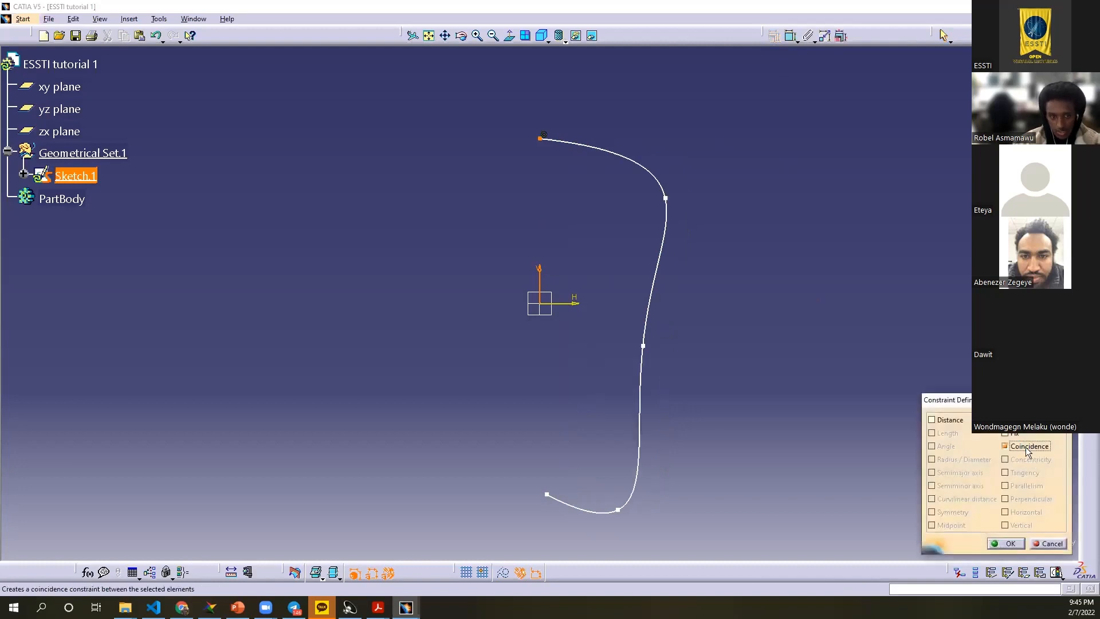
left_click(1006, 543)
Step: Add a coincidence constraint between the spline's lower endpoint and the sketch's vertical axis
left_click(547, 495)
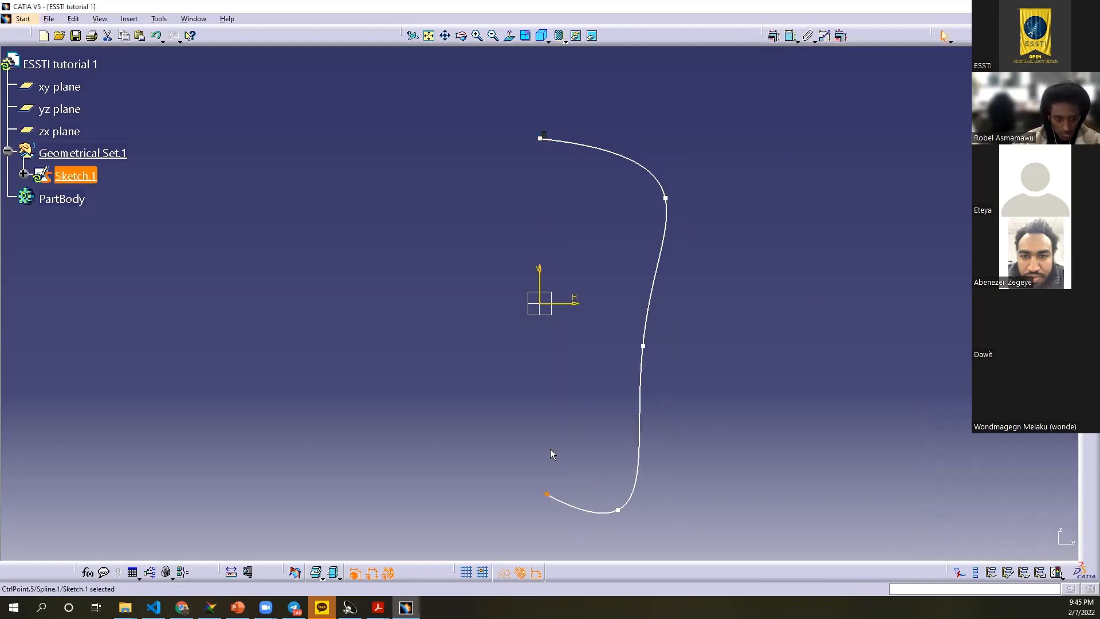
left_click(541, 285, "ctrl")
left_click(773, 35)
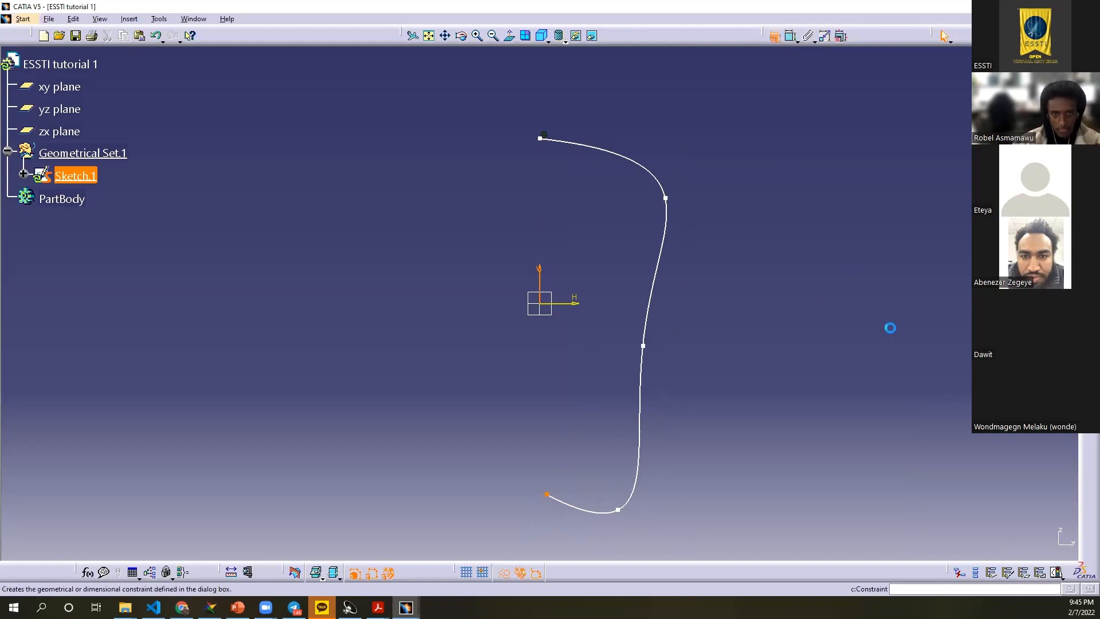
left_click(1006, 446)
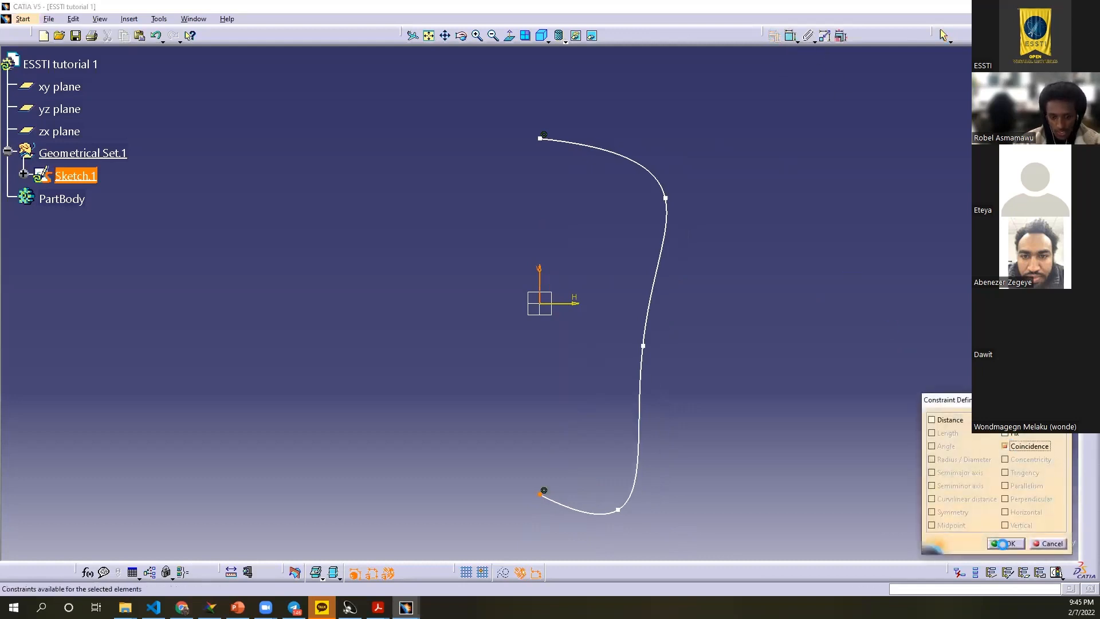
left_click(1003, 543)
Step: Exit the Sketcher and return to the 3D part with the finished spline profile
mouse_move(791, 312)
middle_mouse_down()
mouse_move(785, 298)
mouse_move(579, 305)
mouse_move(625, 345)
mouse_move(613, 219)
middle_mouse_up()
middle_click_drag(420, 292, 494, 297)
left_click(1089, 81)
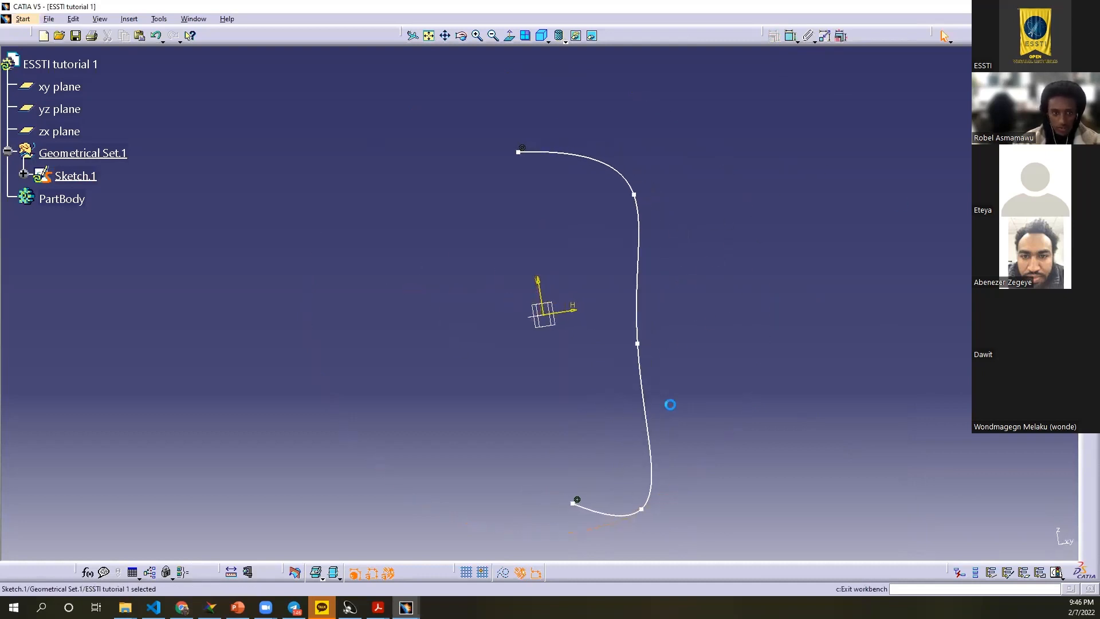
mouse_move(729, 287)
middle_mouse_down()
mouse_move(712, 311)
mouse_move(647, 320)
middle_mouse_up()
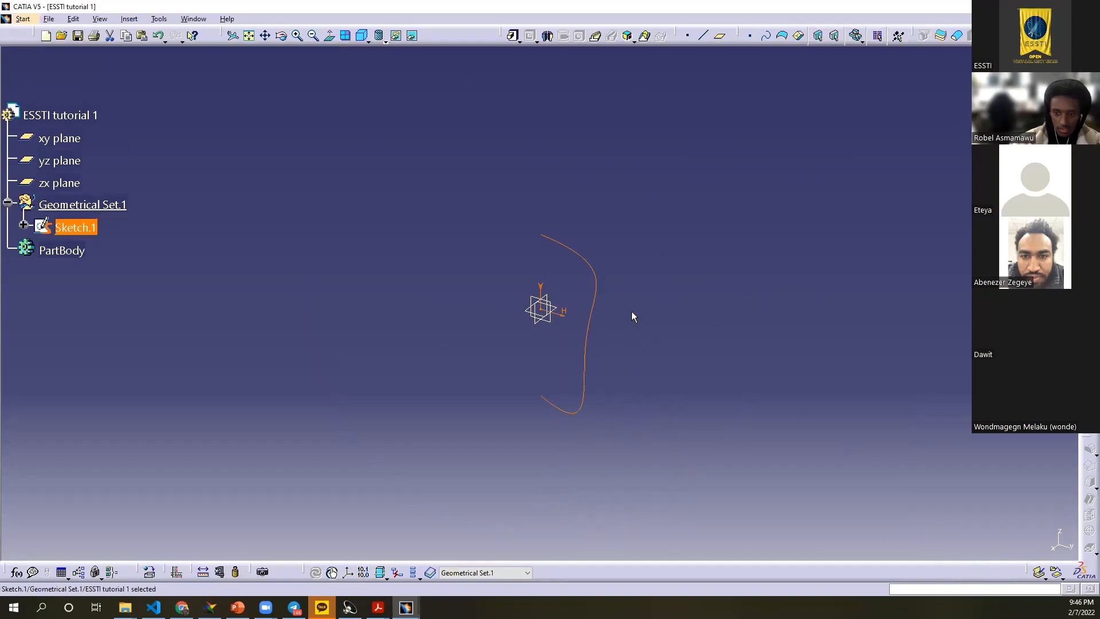
Step: Create a 360-degree Shaft from Sketch.1 about its vertical axis, previewing it before accepting, and inspect the solid
left_click(547, 38)
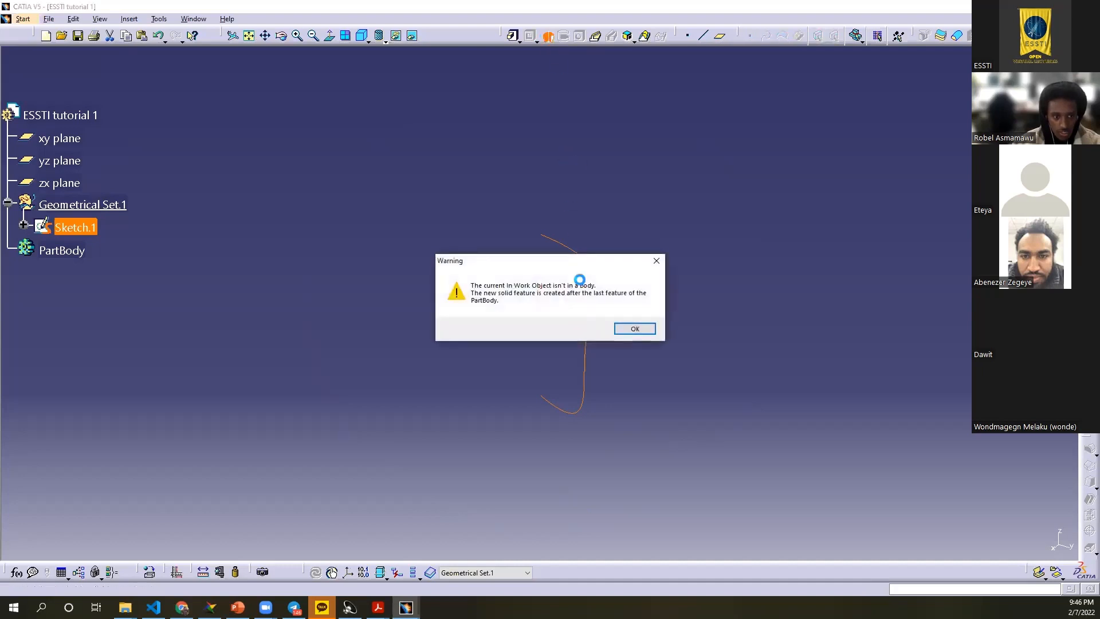
left_click(633, 327)
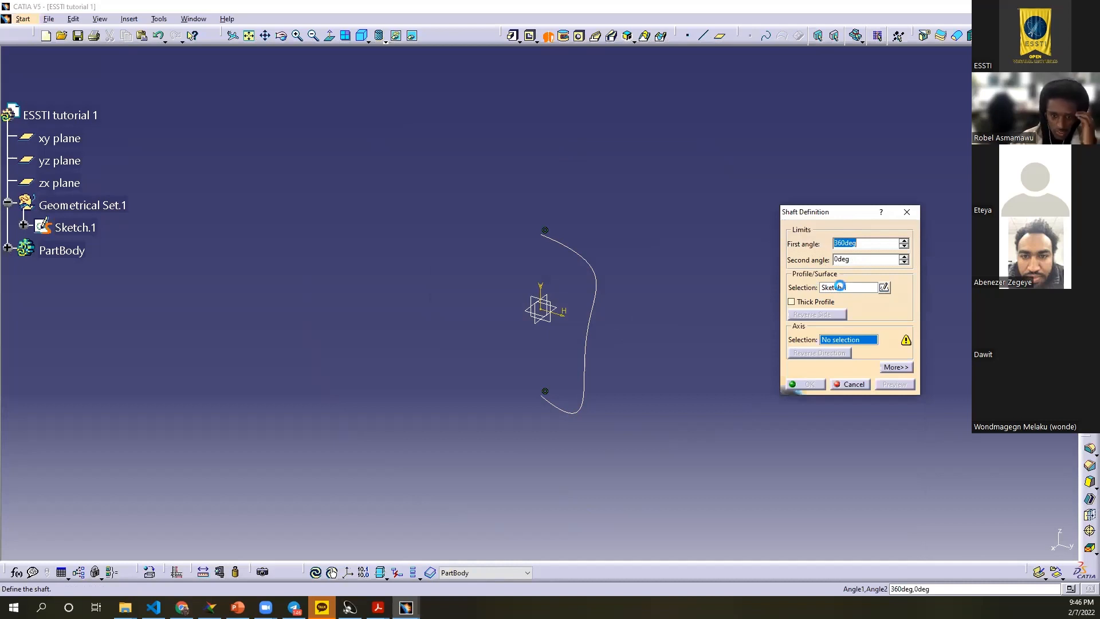
left_click(852, 287)
left_click(587, 327)
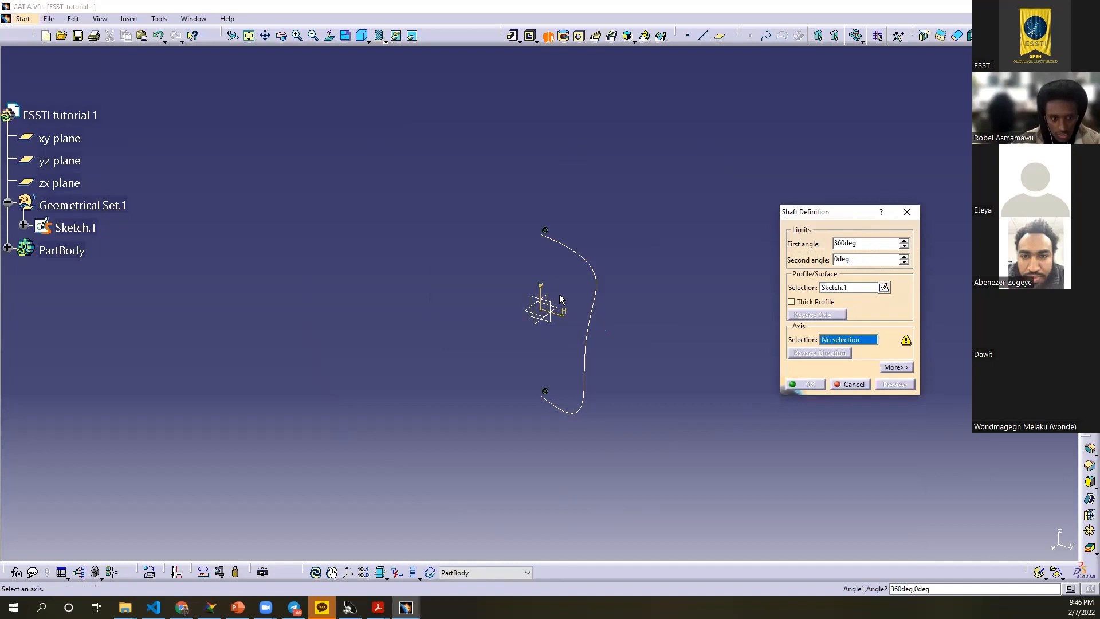
left_click(541, 299)
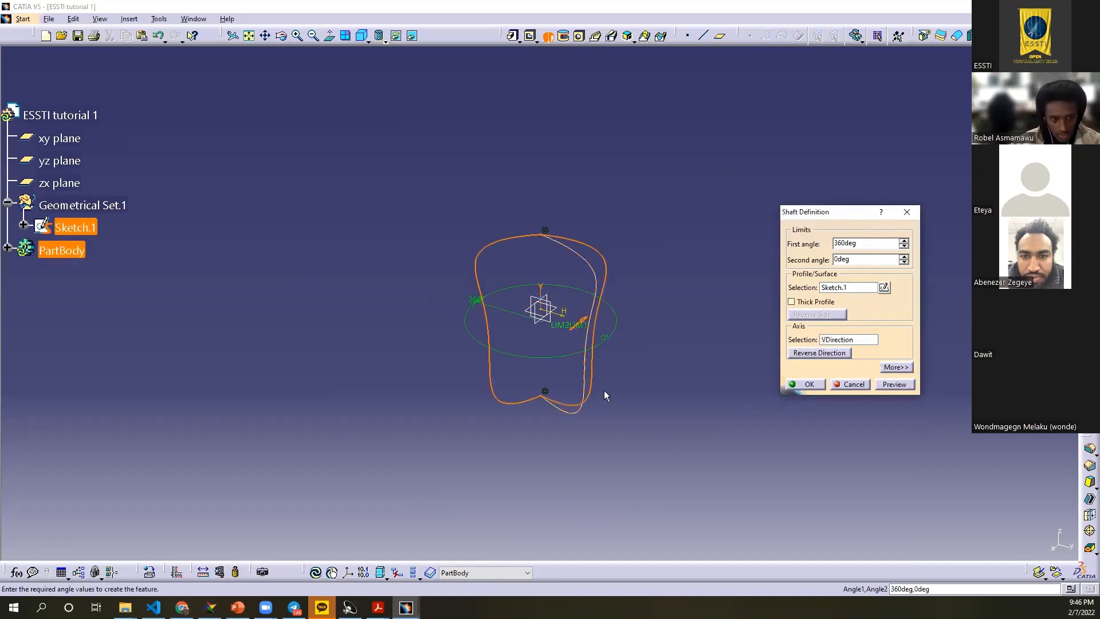
left_click(889, 381)
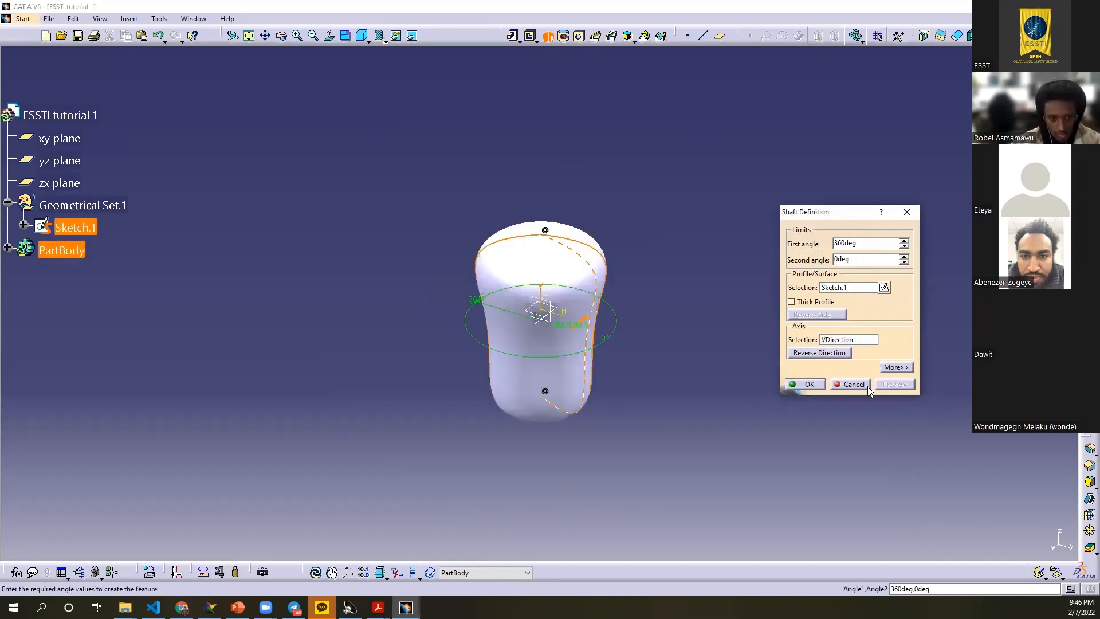
middle_click_drag(590, 275, 607, 391)
left_click(812, 384)
middle_click_drag(734, 331, 401, 336)
middle_click_drag(727, 357, 759, 295)
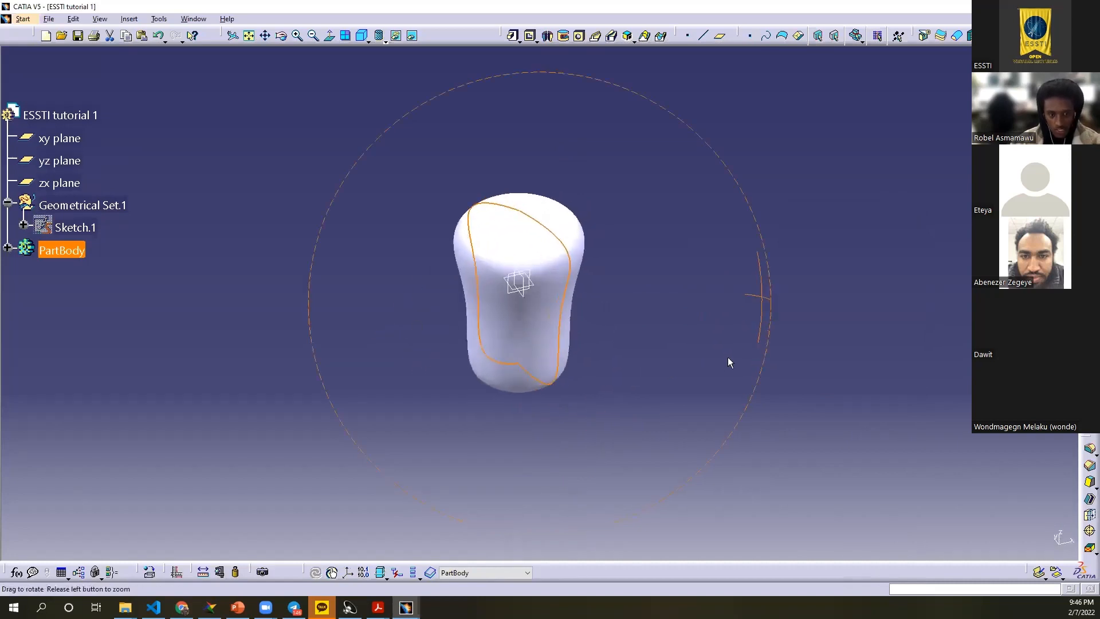
left_click(760, 298)
Step: Open Sketch.1 for editing and hide Shaft.1 under PartBody
double_click(69, 227)
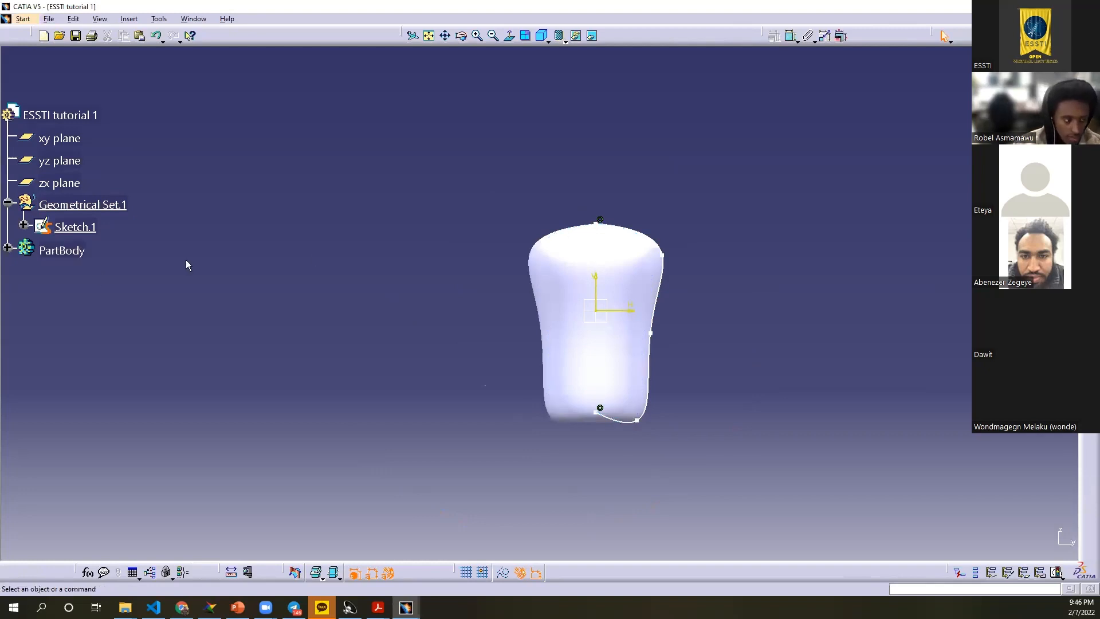
left_click(8, 248)
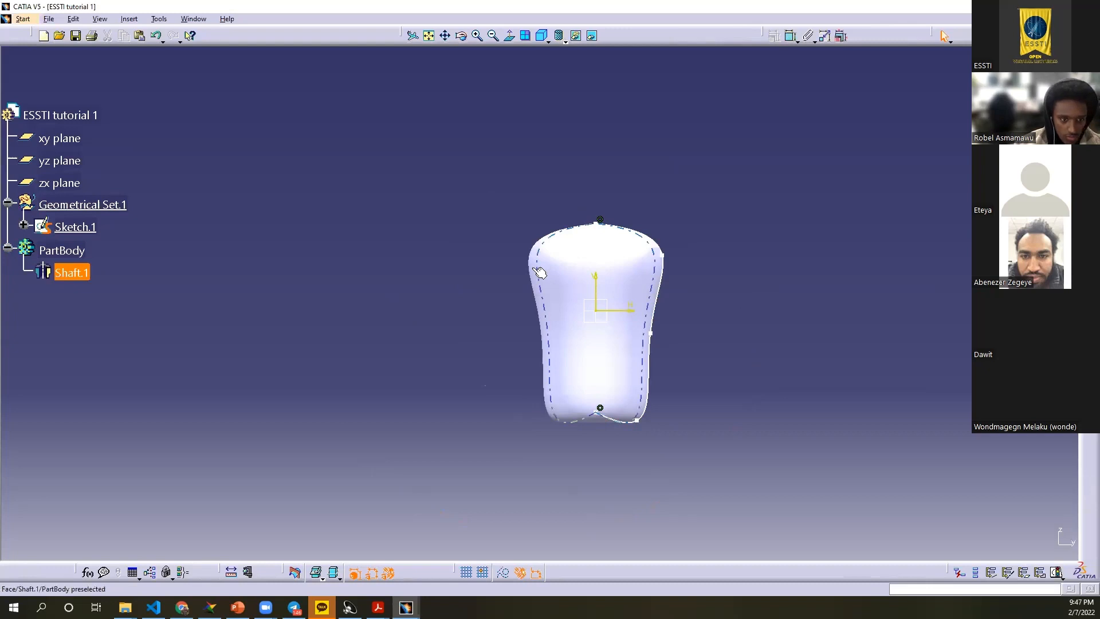
right_click(64, 274)
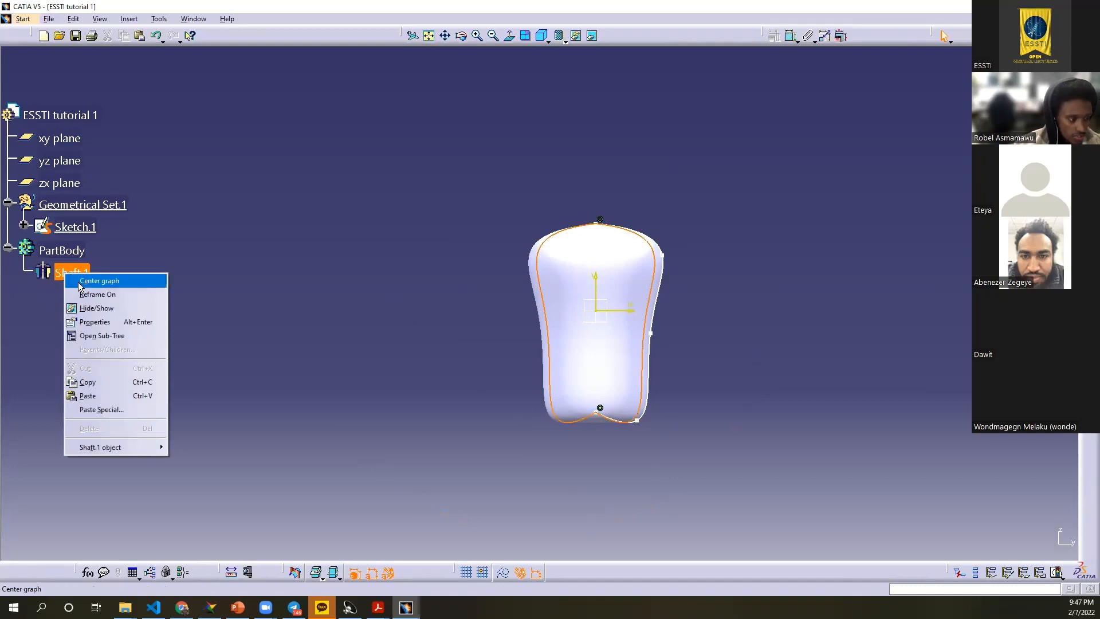
left_click(91, 308)
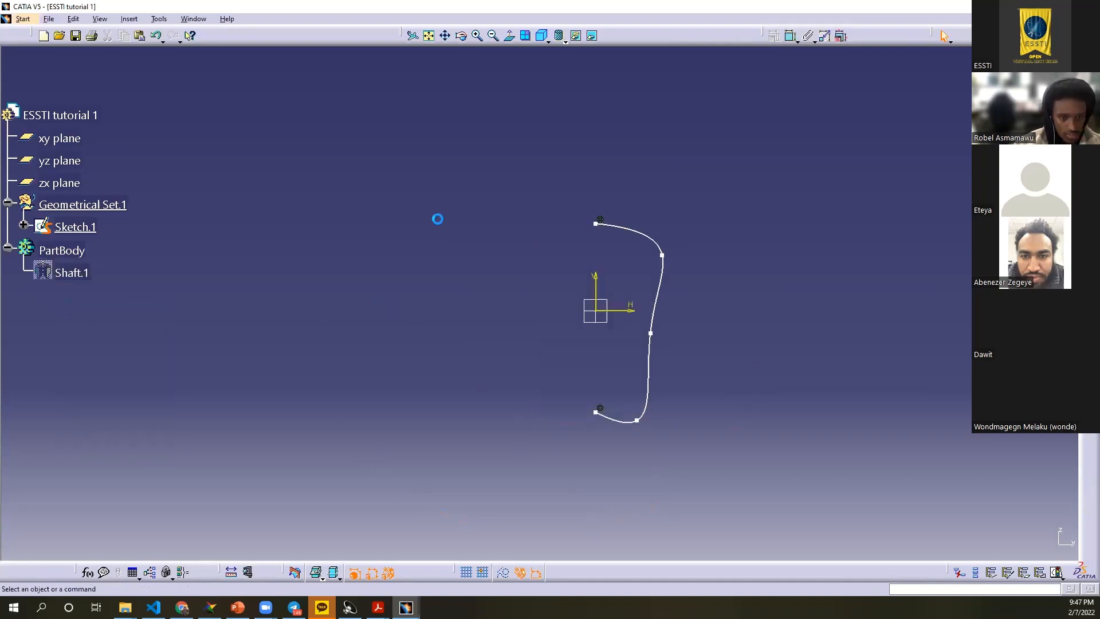
Step: Exit the sketch and unhide Sketch.1 in the 3D part
mouse_move(513, 224)
middle_mouse_down()
mouse_move(552, 238)
mouse_move(472, 173)
mouse_move(564, 241)
middle_mouse_up()
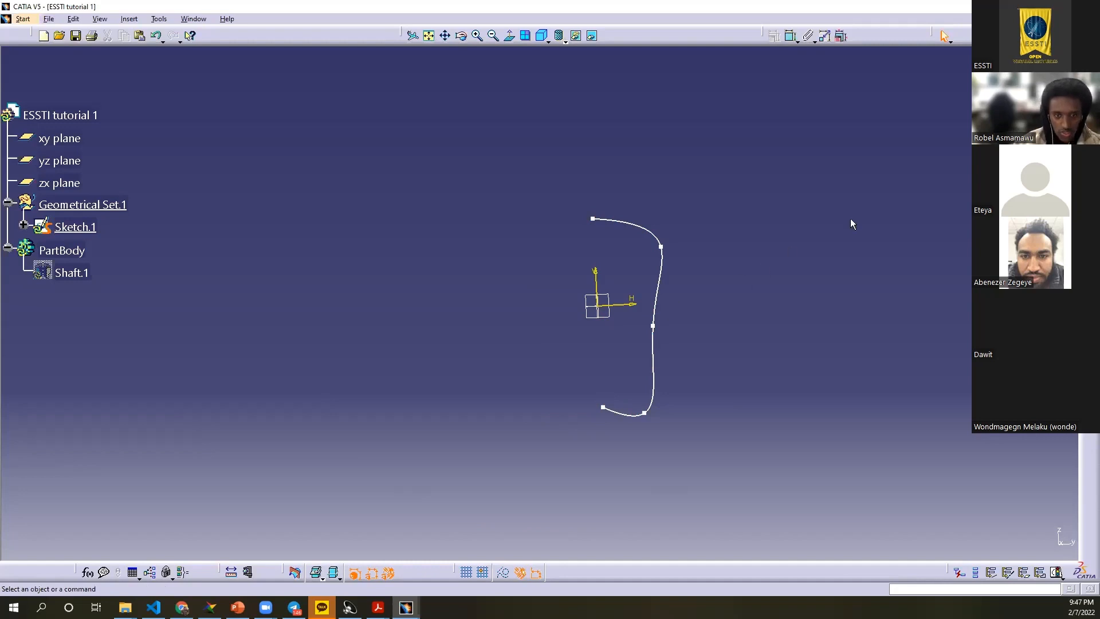
left_click(1088, 64)
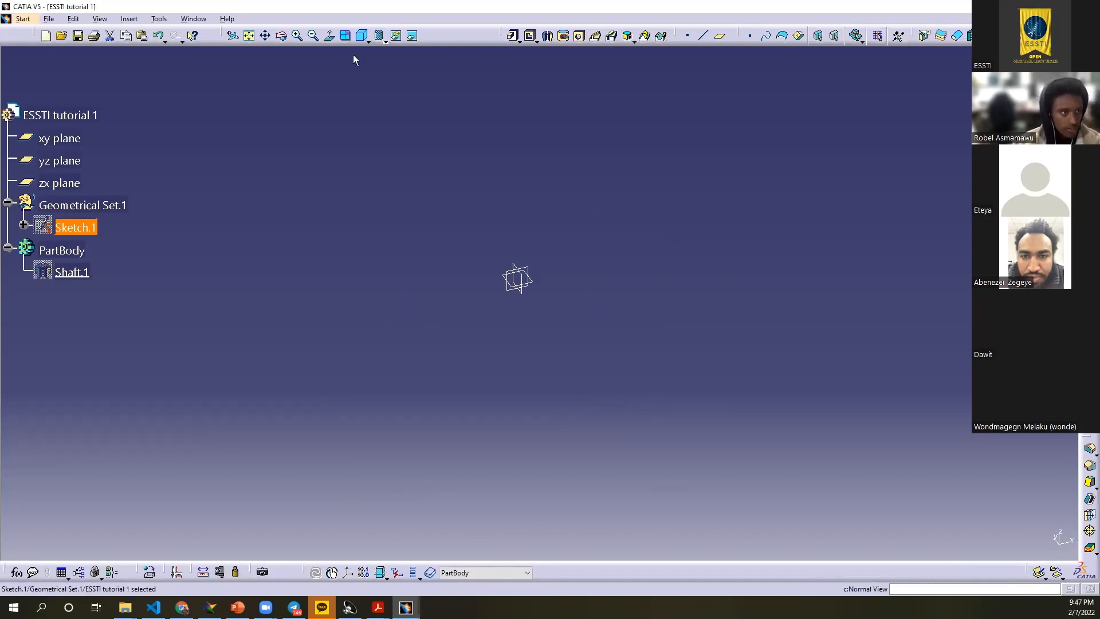
left_click(254, 35)
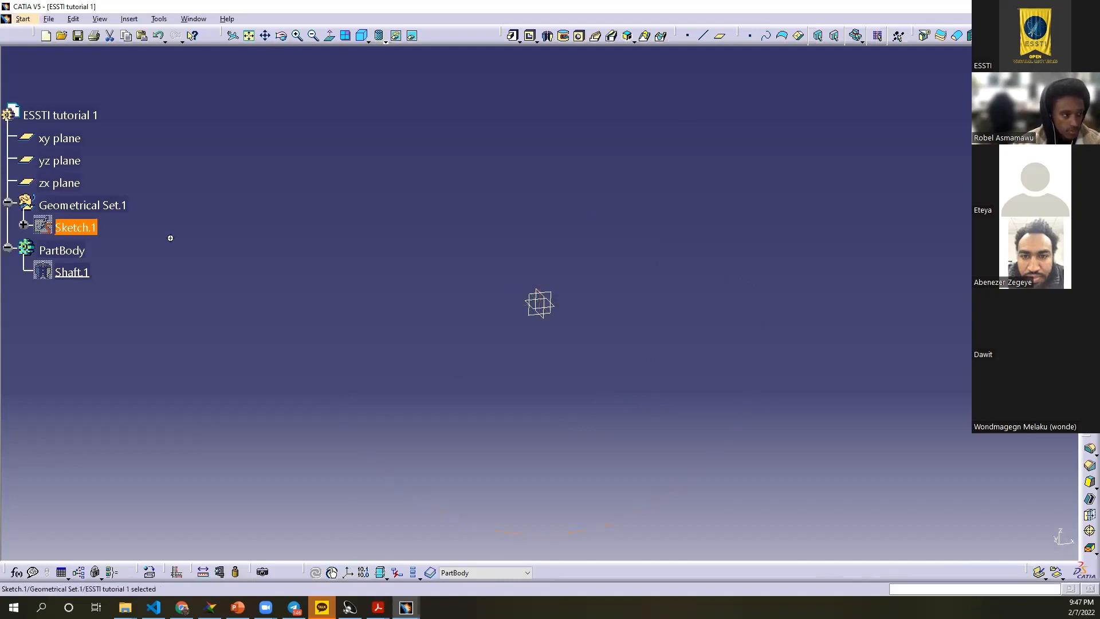
right_click(83, 234)
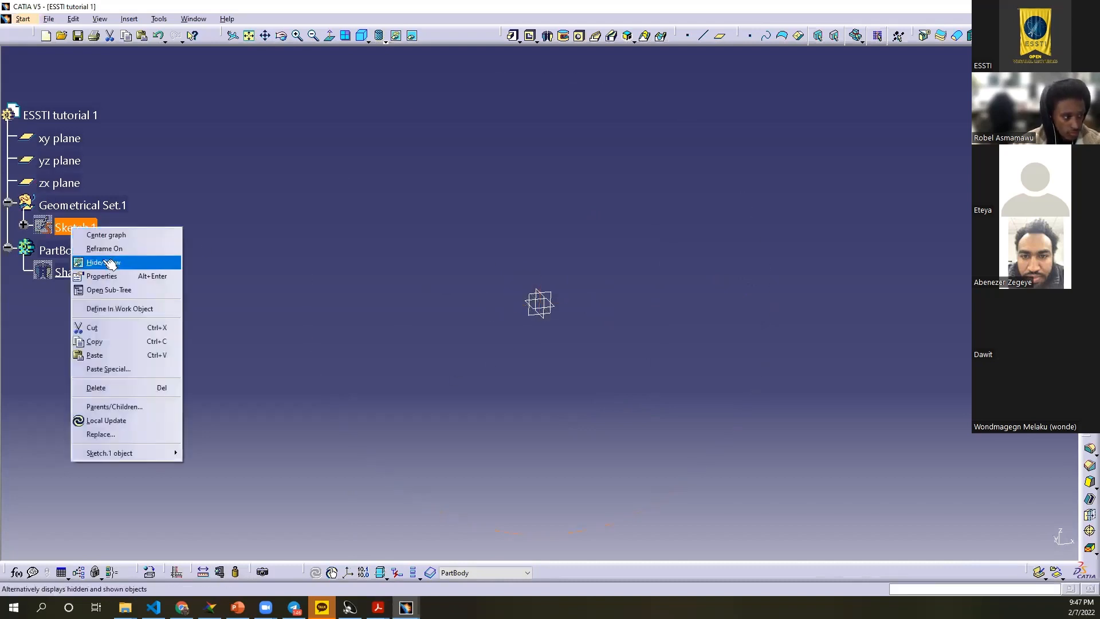
left_click(111, 263)
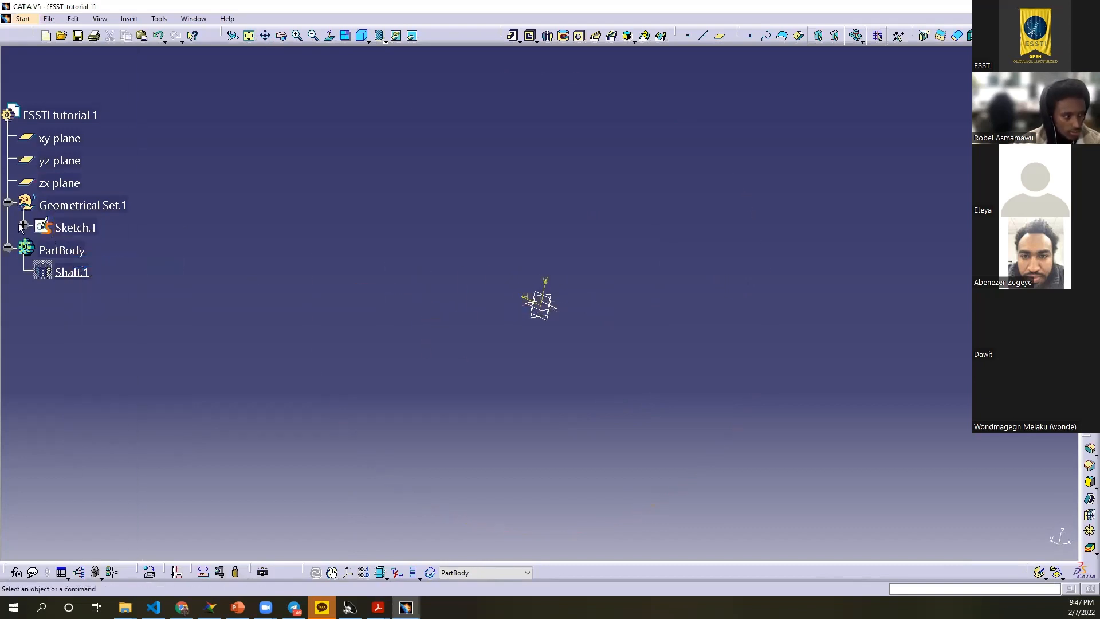
Step: Reopen Sketch.1 and draw an open four-point spline beside the vertical axis, with neither end touching the axis
left_click(79, 231)
double_click(79, 232)
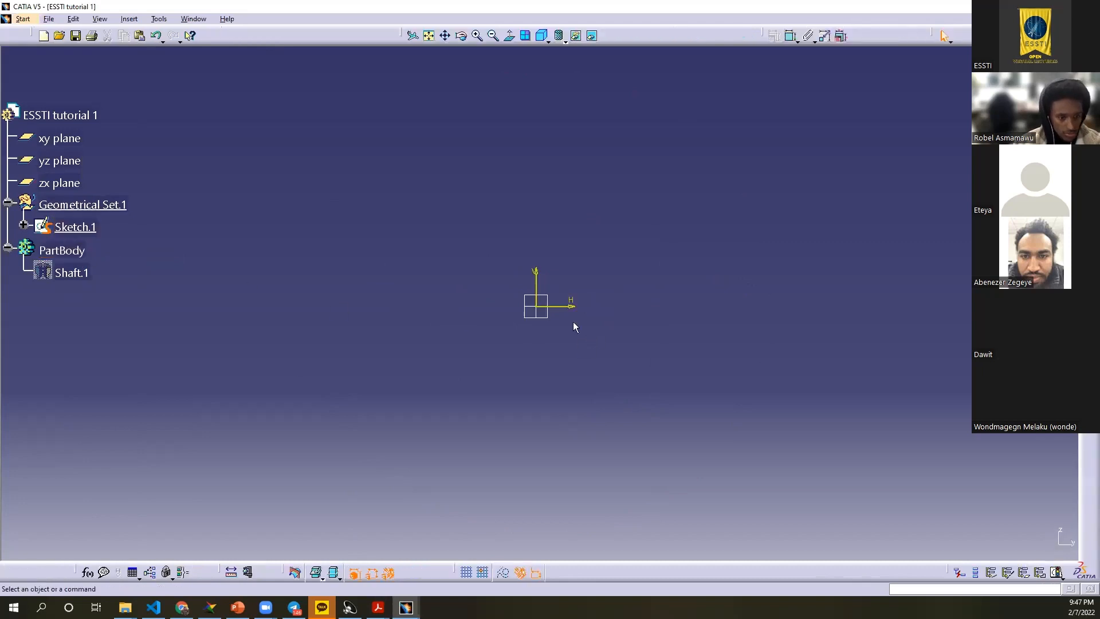
left_click(1088, 151)
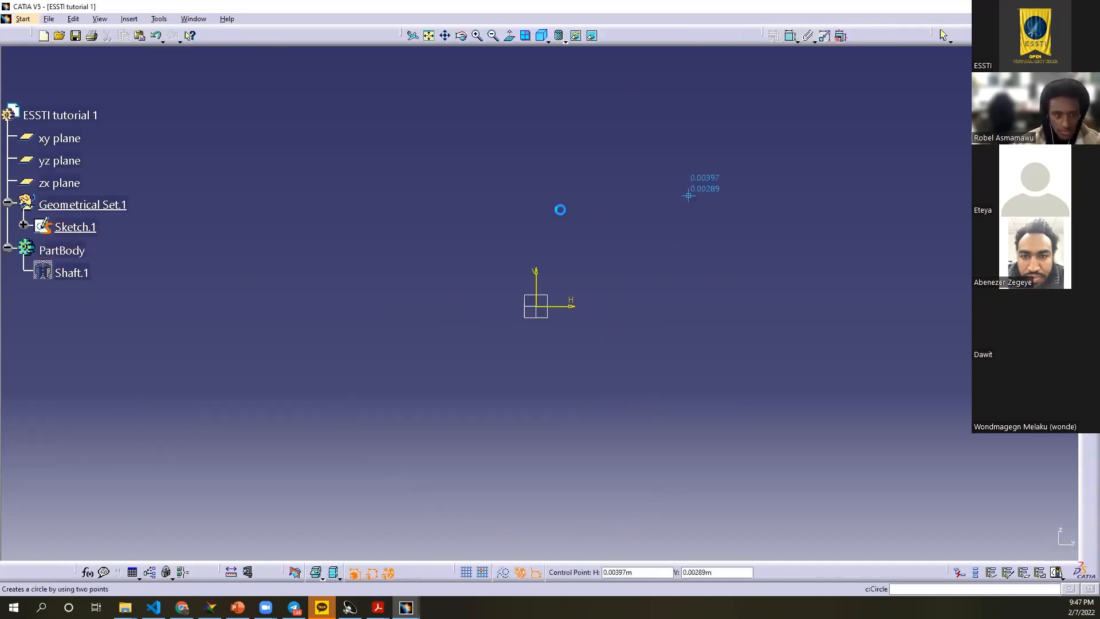
left_click(596, 205)
left_click(661, 267)
left_click(631, 371)
left_click(609, 457)
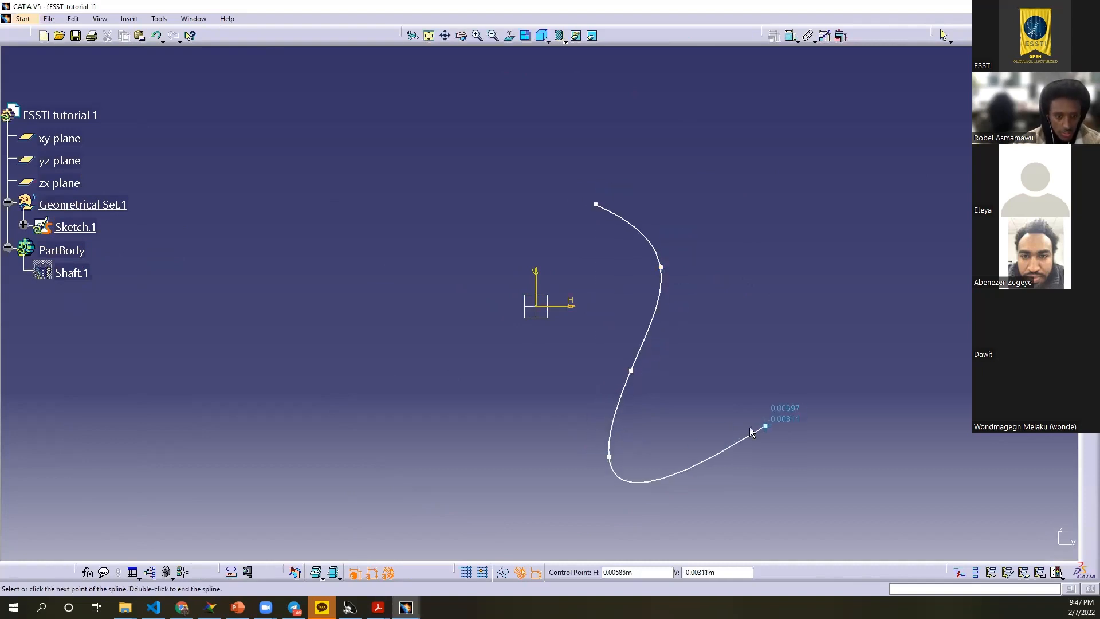
key("Escape")
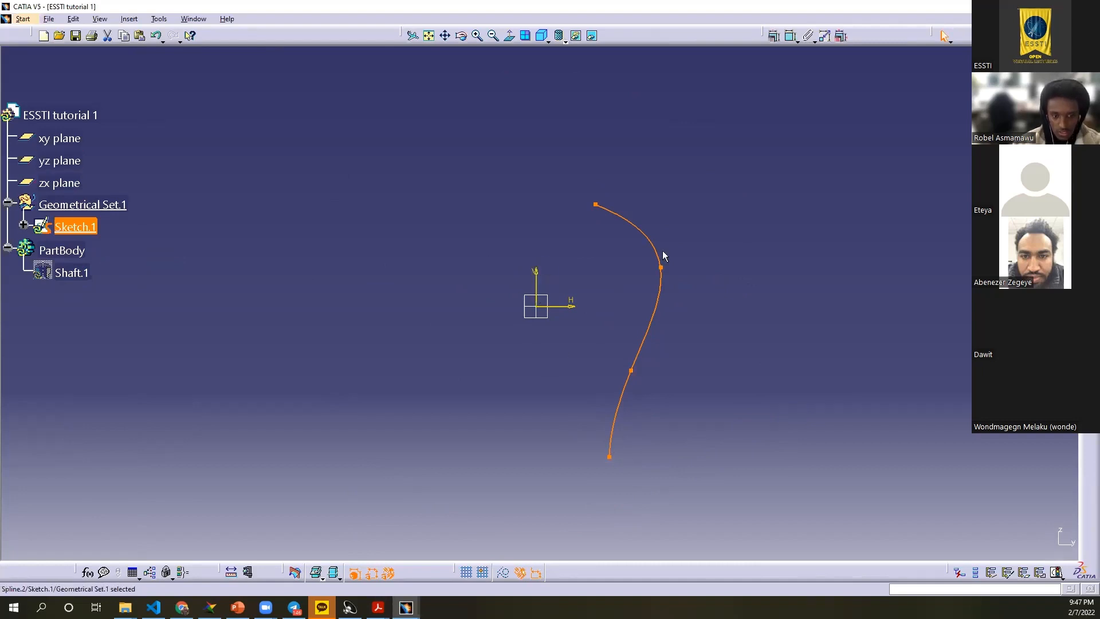
Step: Exit the sketch and delete Shaft.1 through the update diagnosis, keeping its parent sketch
left_click(1089, 79)
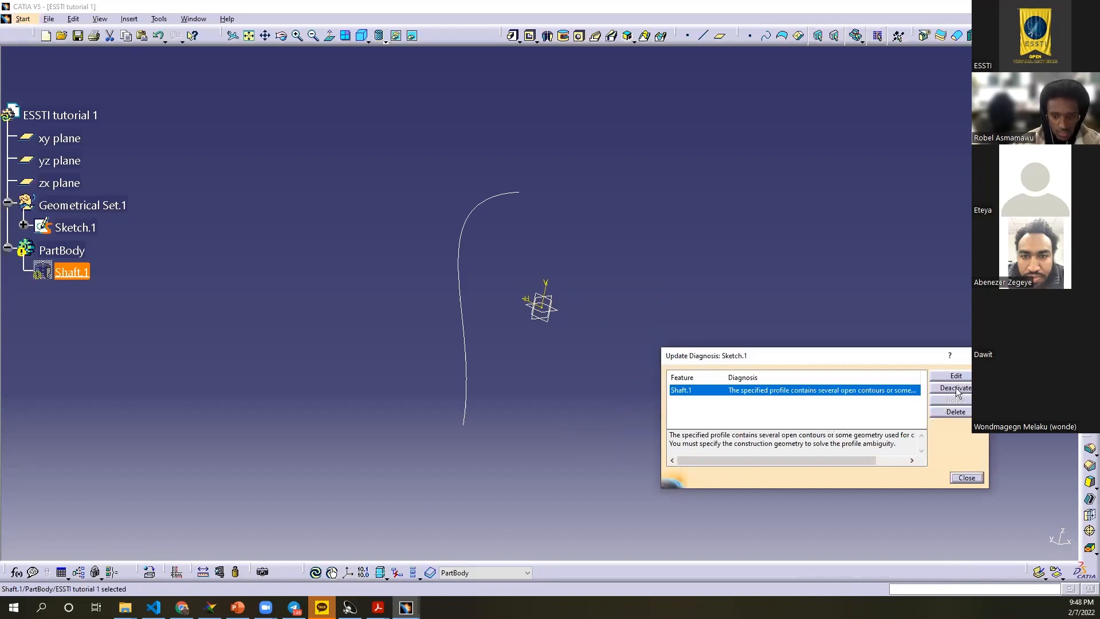
left_click(956, 411)
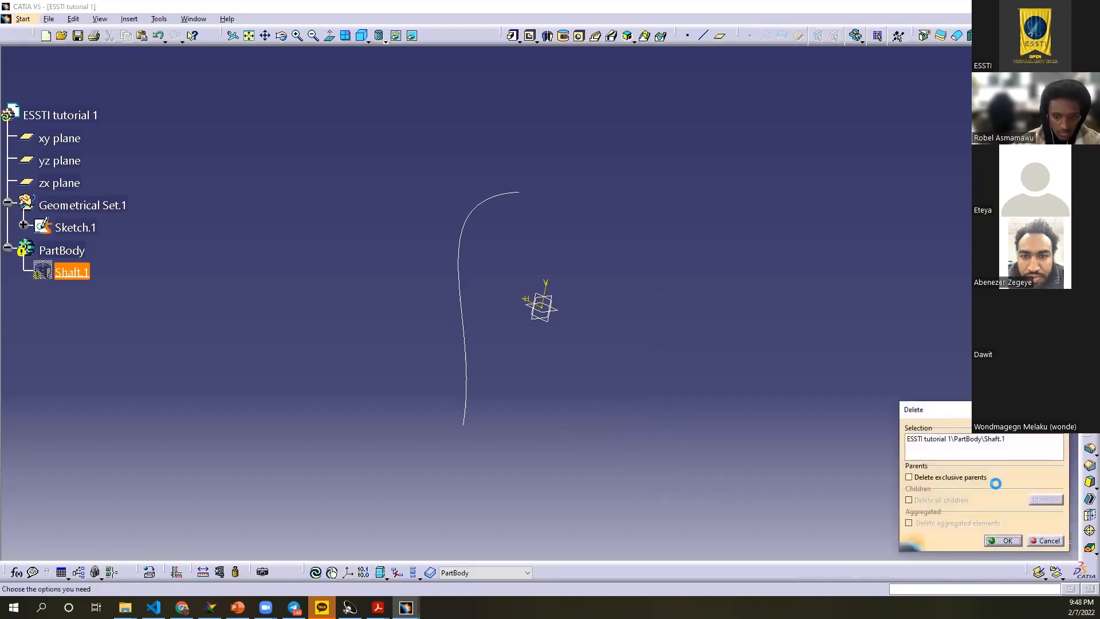
left_click(1002, 540)
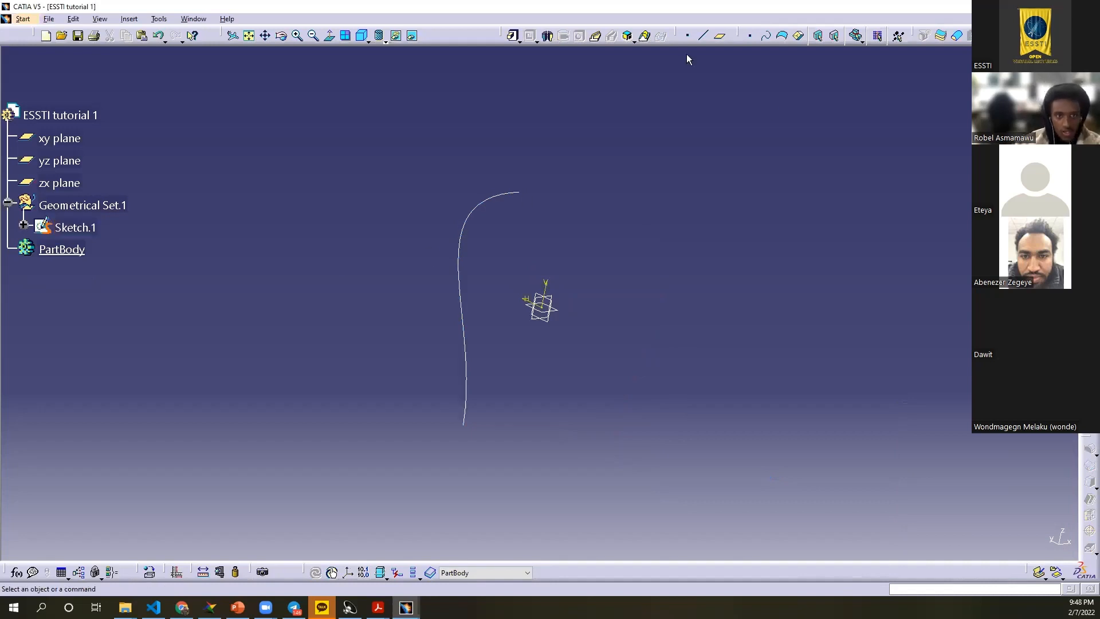
Step: Try to create a shaft by revolving Sketch.1 through 360° about the Z Axis
left_click(548, 35)
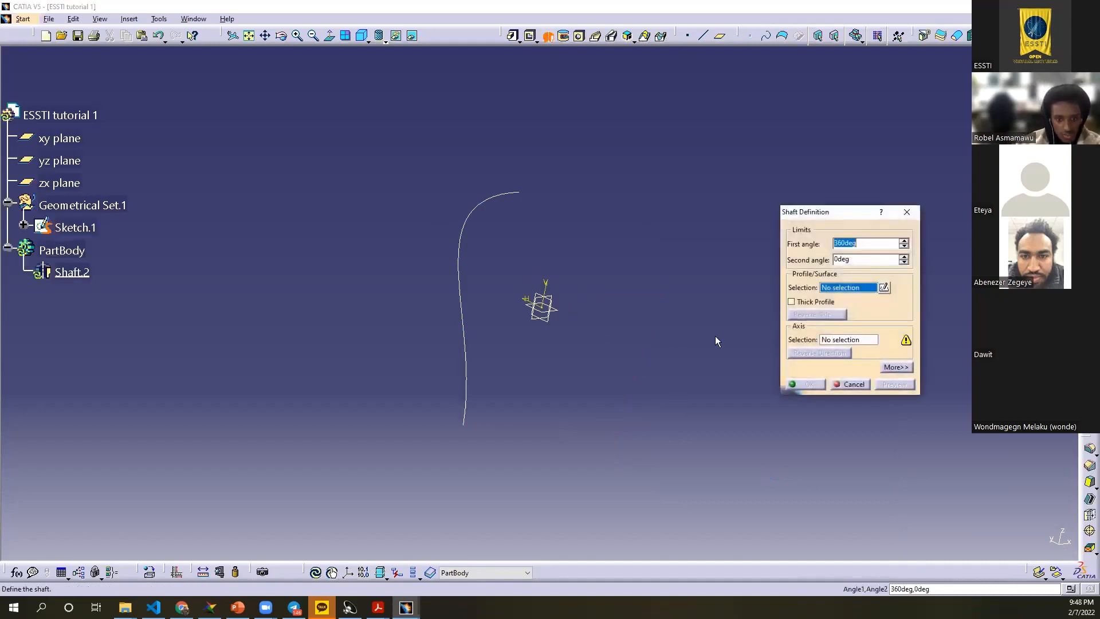
left_click(837, 291)
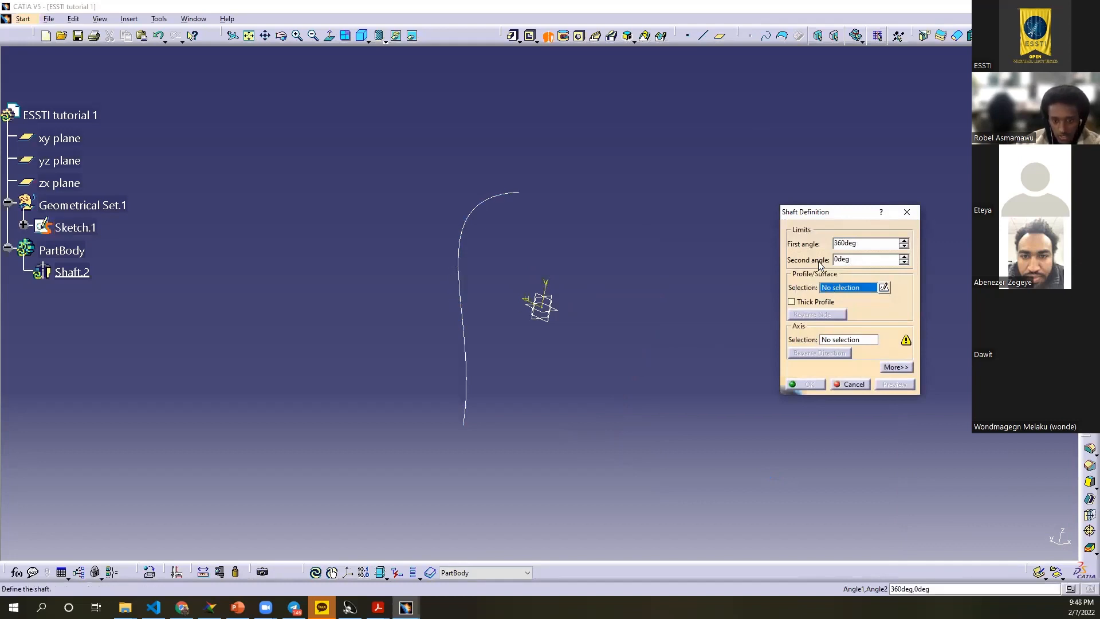
left_click(465, 252)
left_click(573, 331)
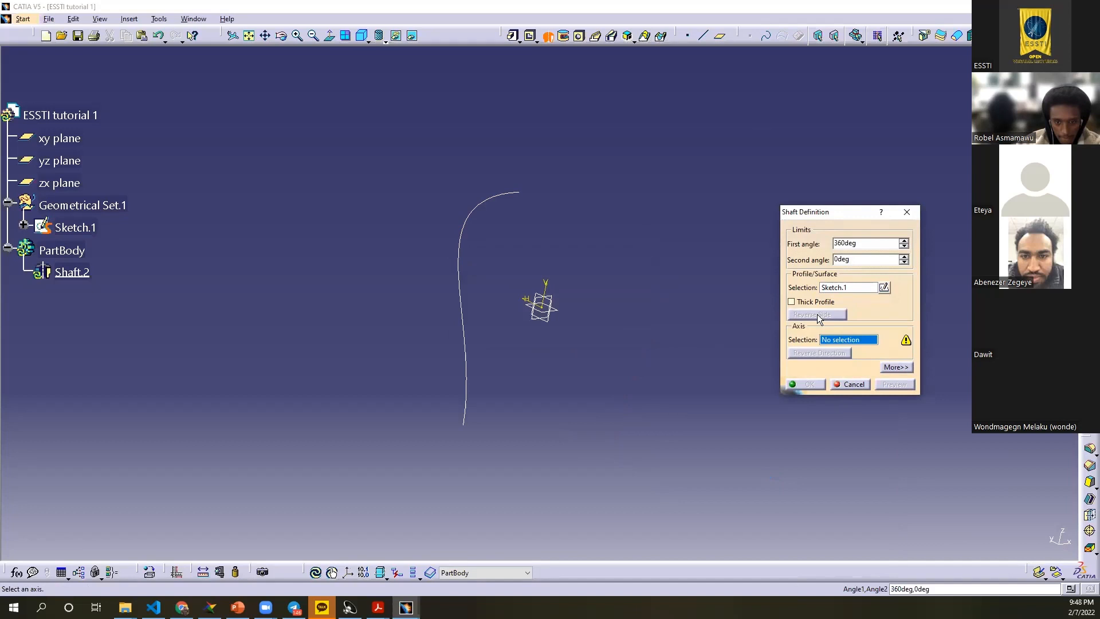
right_click(842, 339)
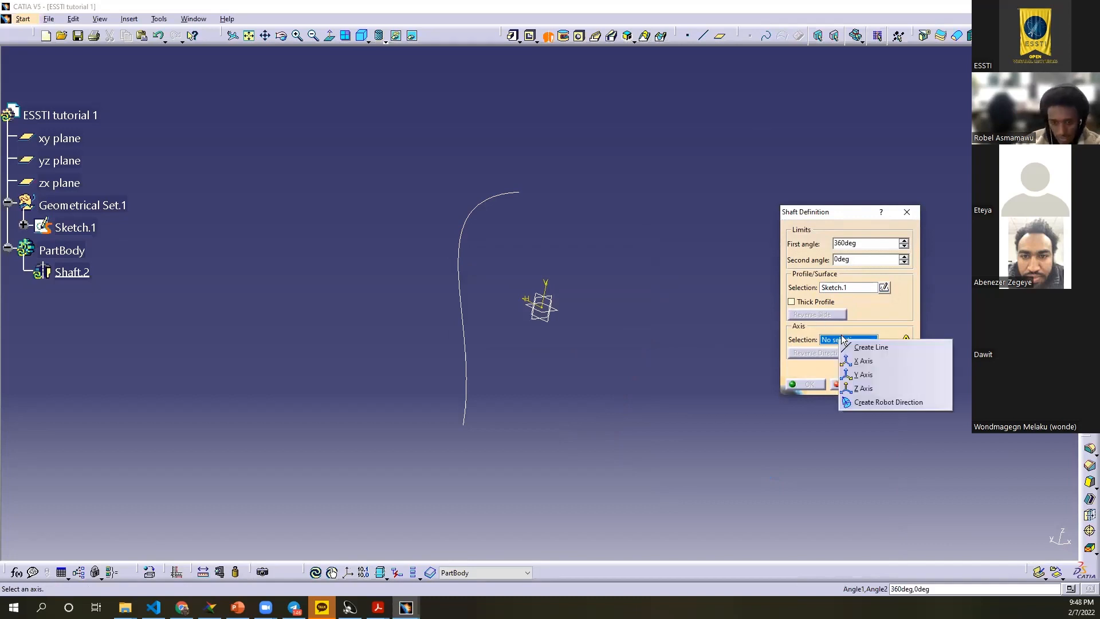
left_click(848, 388)
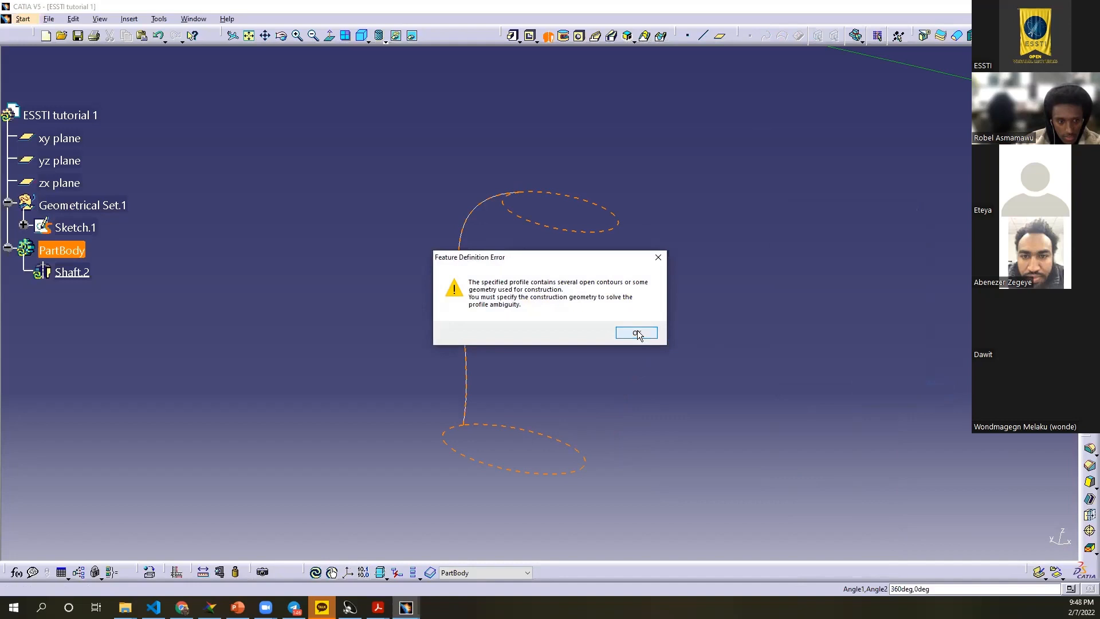
left_click(637, 333)
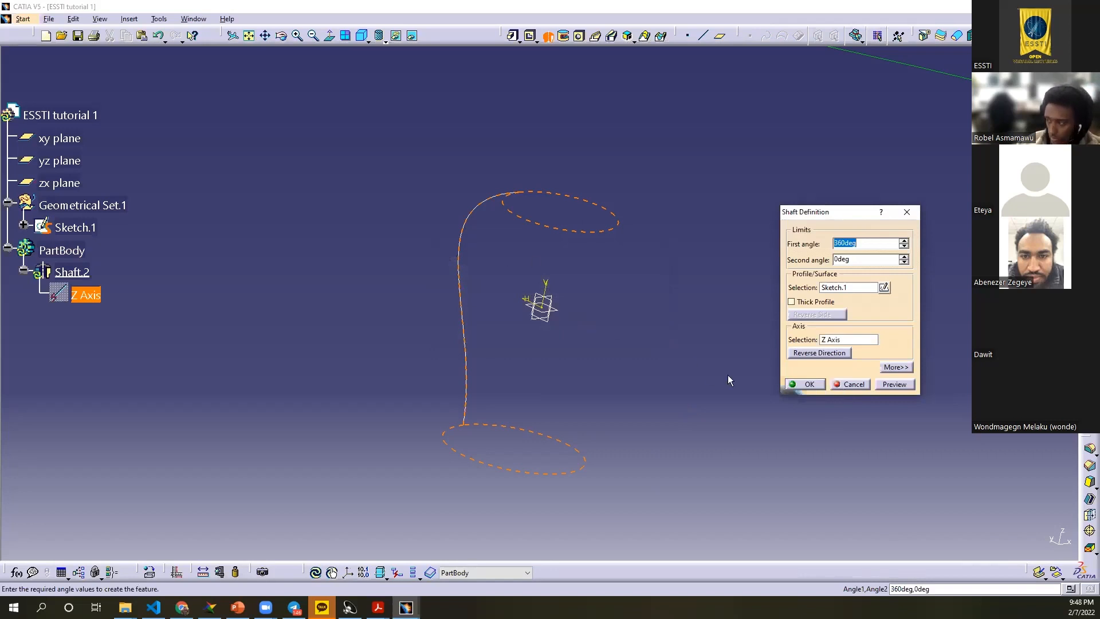
left_click(850, 384)
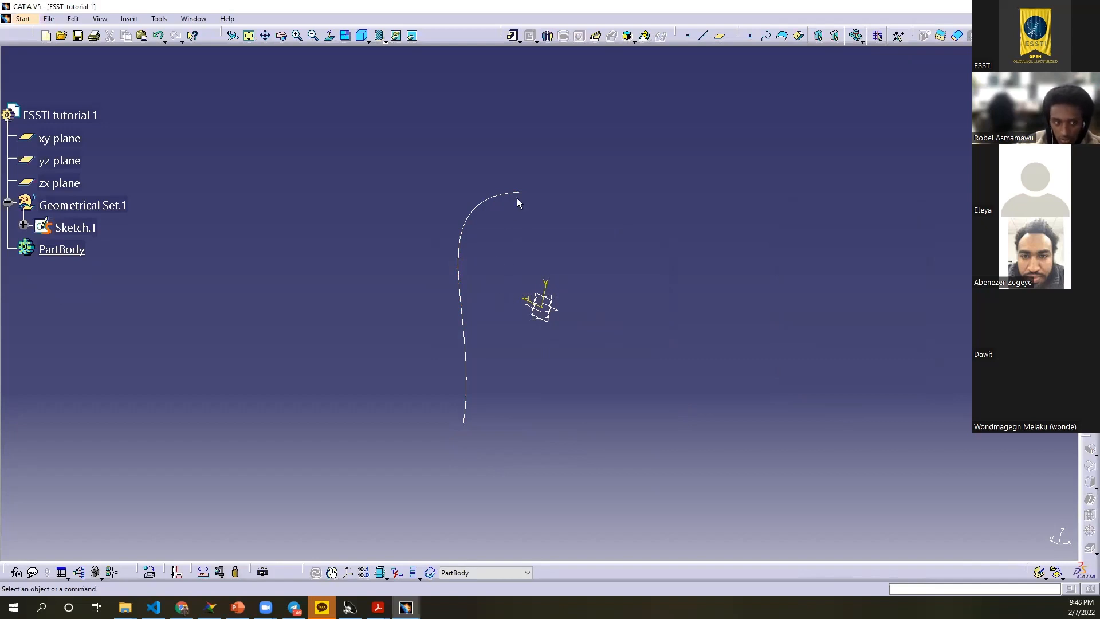
Step: Reopen Sketch.1, draw an axis line joining the spline's two end points, and exit the sketch
middle_click_drag(411, 305, 437, 326)
left_click(444, 304)
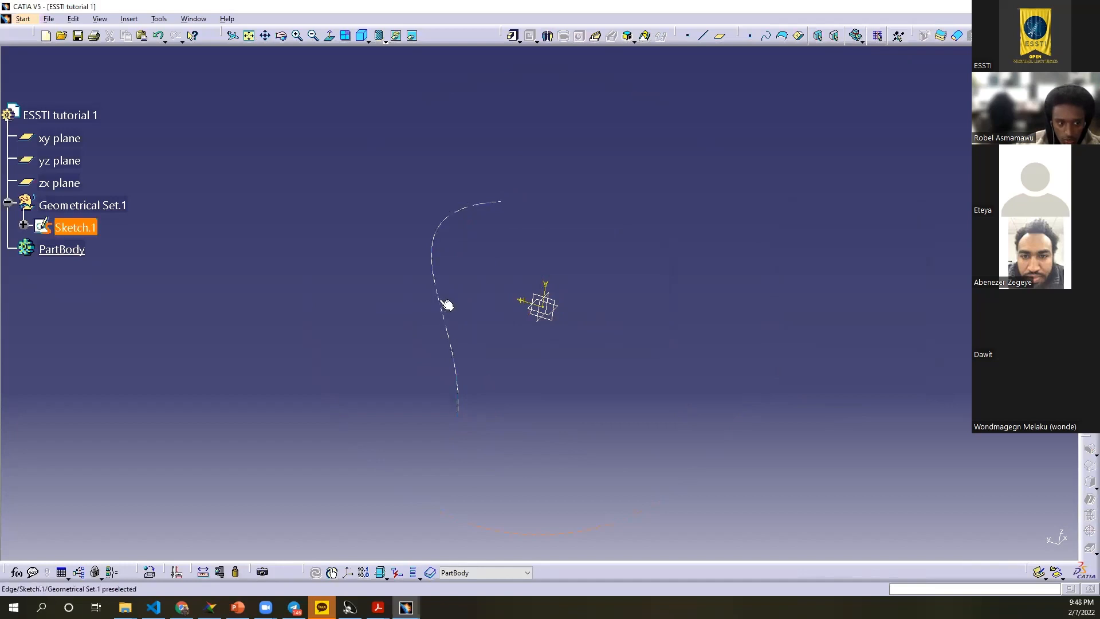
double_click(446, 305)
middle_click_drag(457, 266, 535, 278)
middle_click_drag(750, 324, 739, 357)
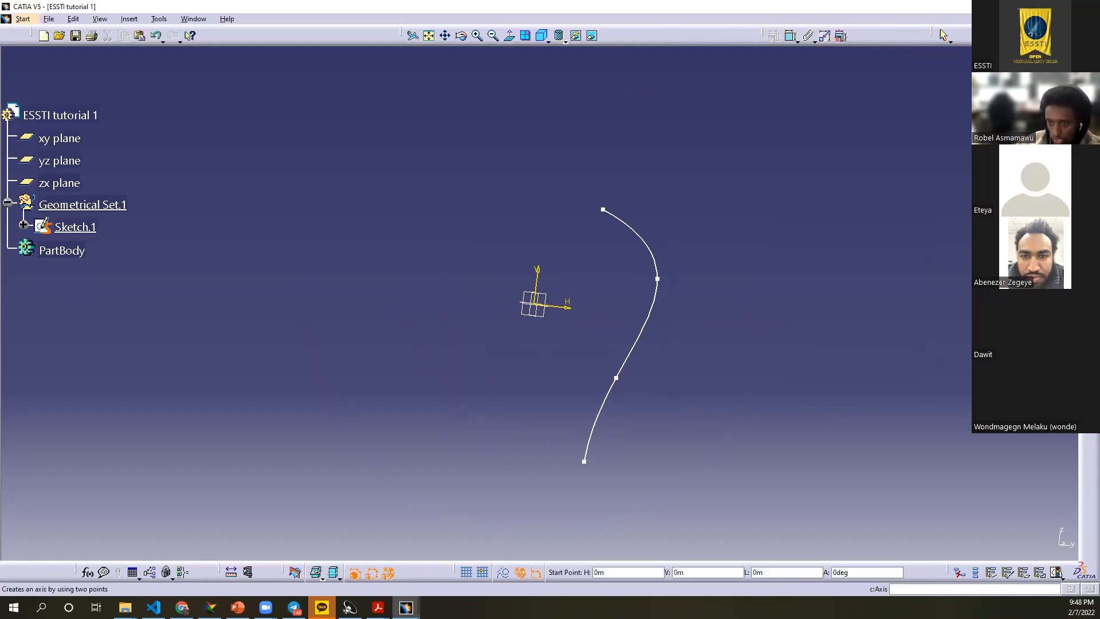
left_click(604, 211)
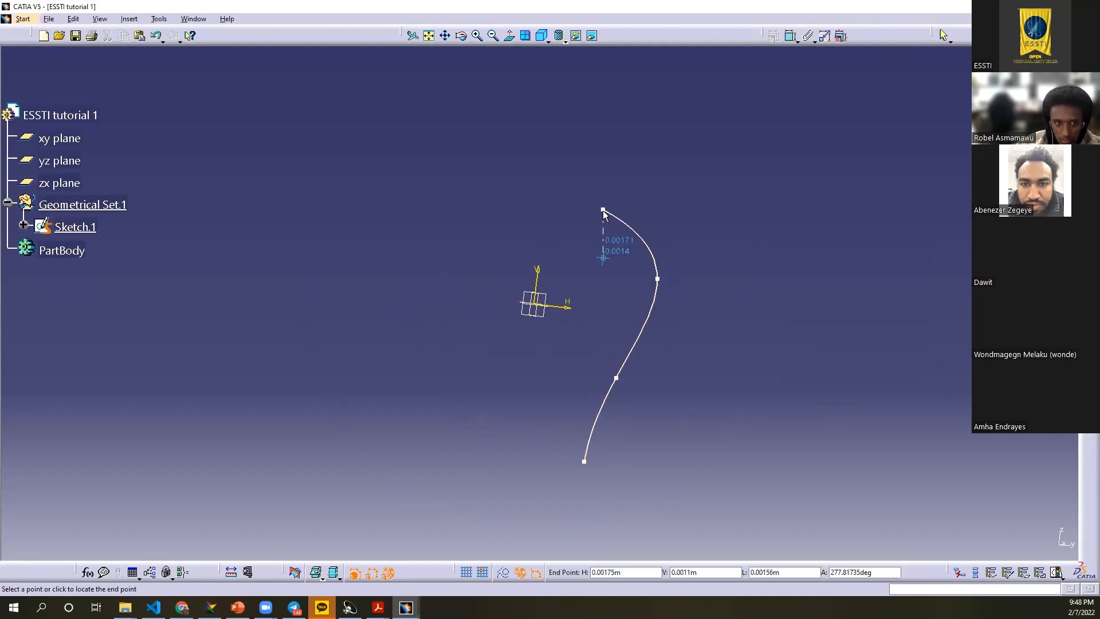
left_click(583, 458)
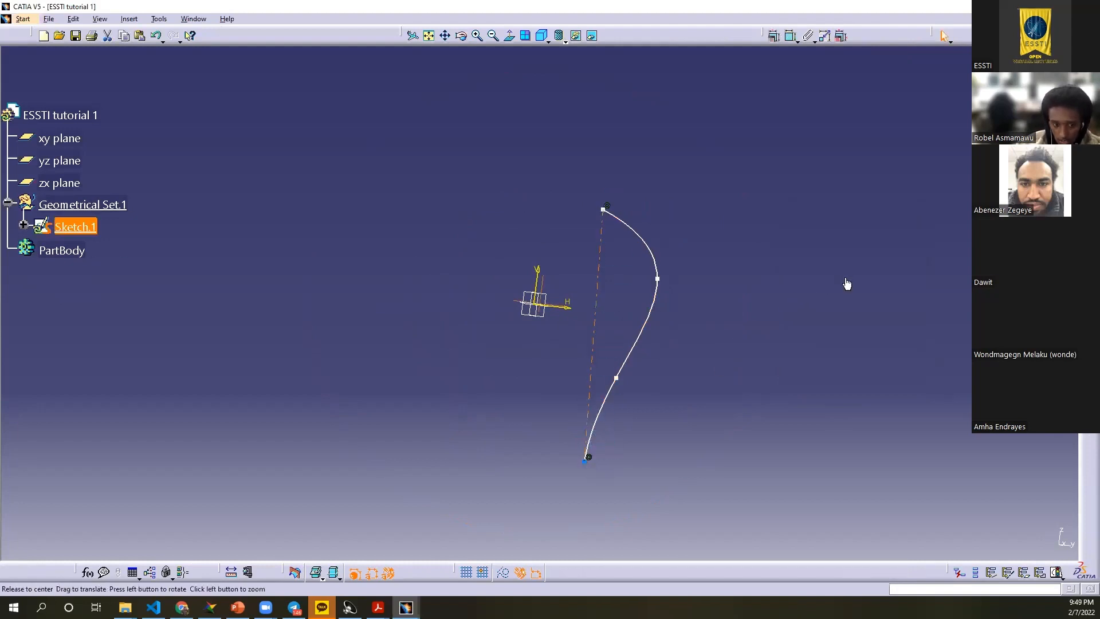
middle_click_drag(847, 283, 864, 162)
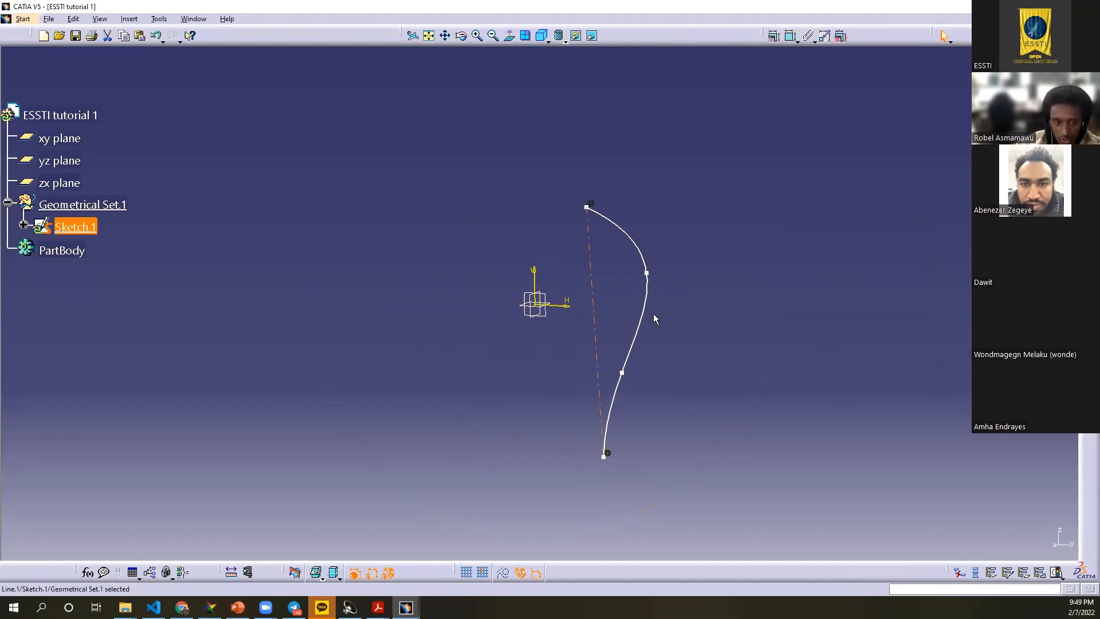
left_click(673, 221)
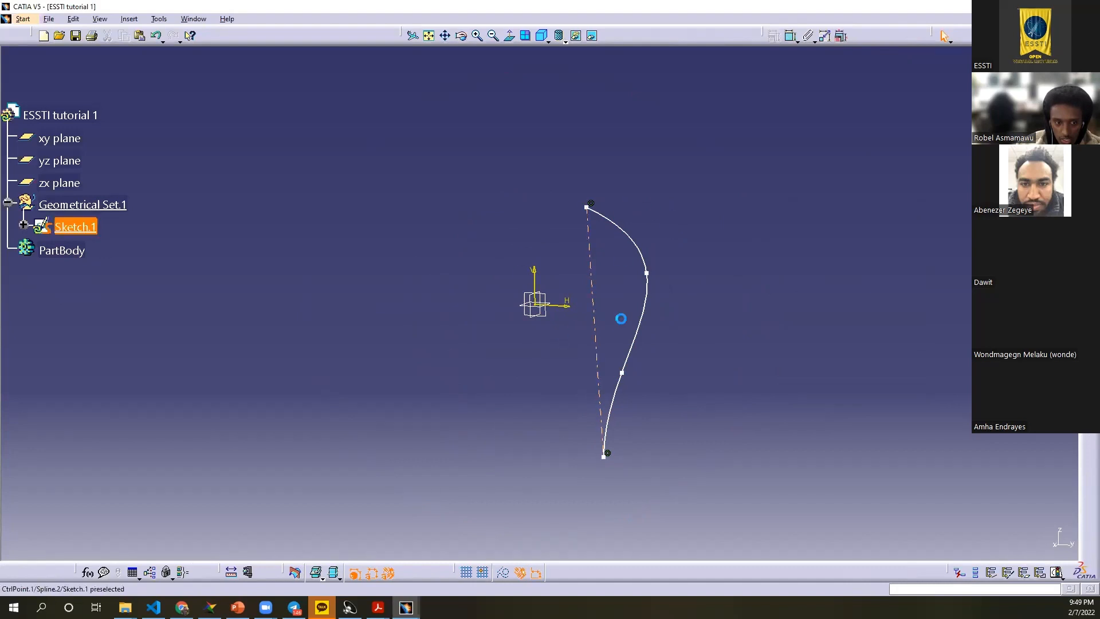
middle_click_drag(559, 282, 559, 271, "ctrl")
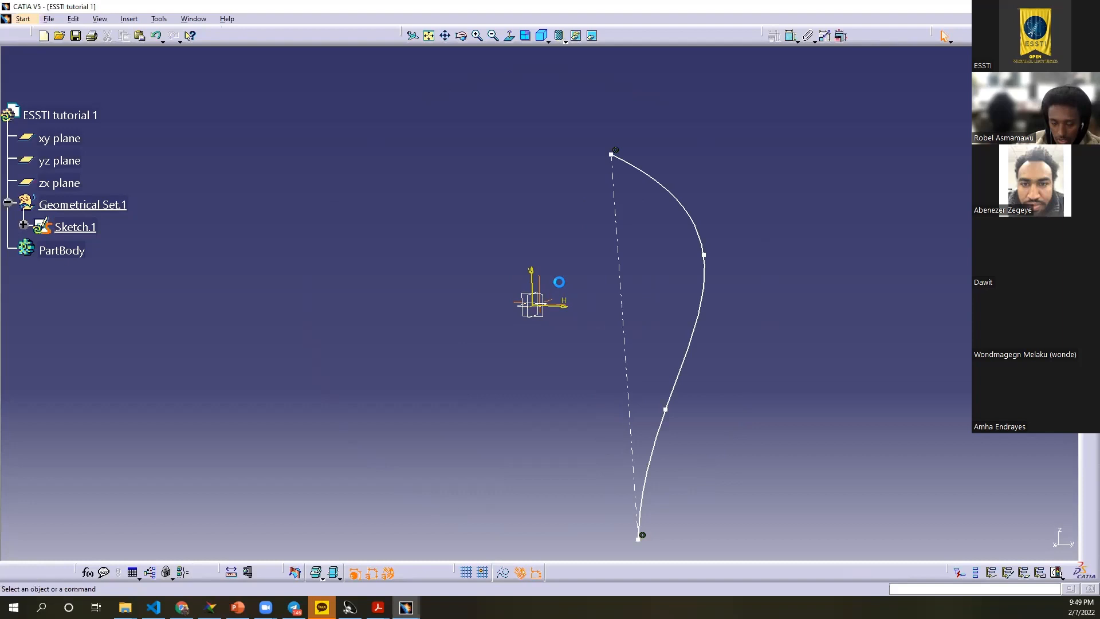
middle_click_drag(559, 282, 560, 282, "ctrl")
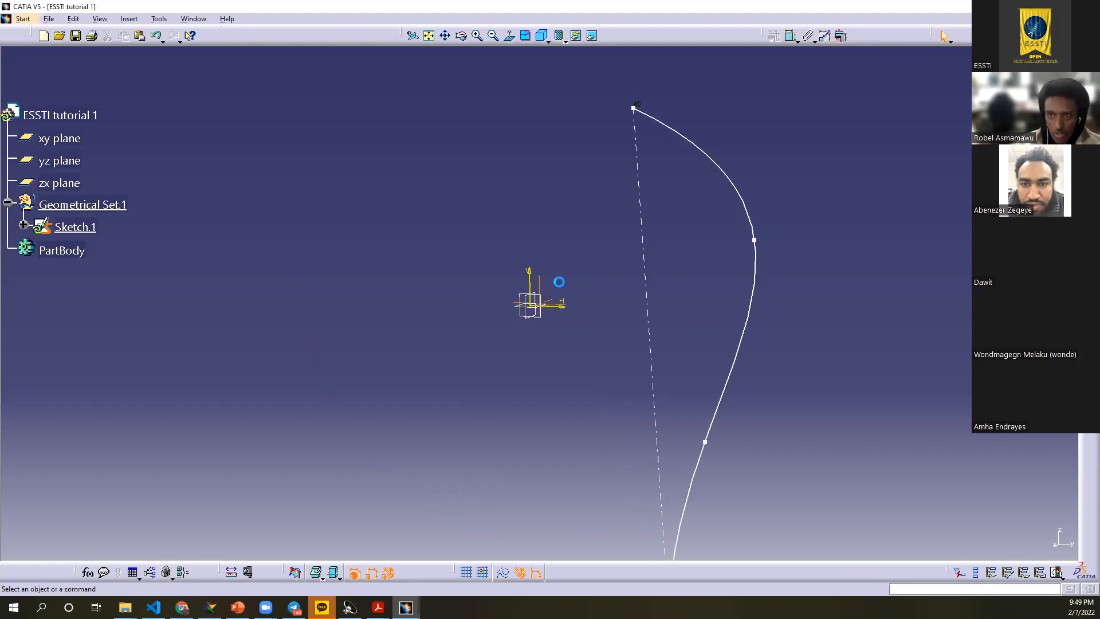
middle_click_drag(655, 215, 577, 253)
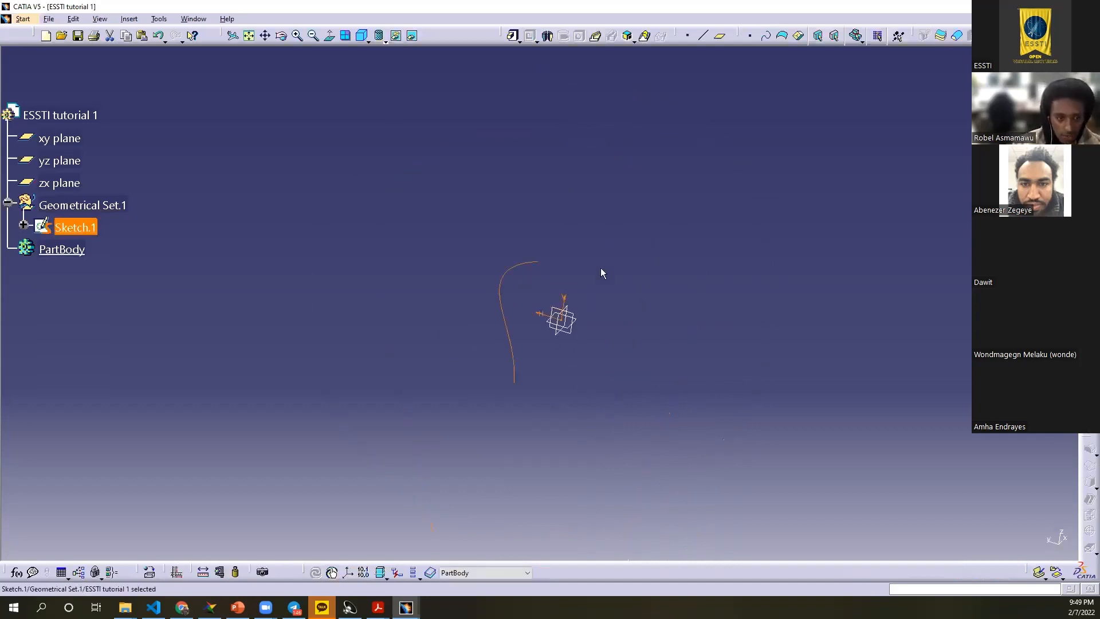
Step: Try to revolve Sketch.1 through 360° about its Sketch Axis with Shaft, using the sketch despite the validity warning
left_click(548, 37)
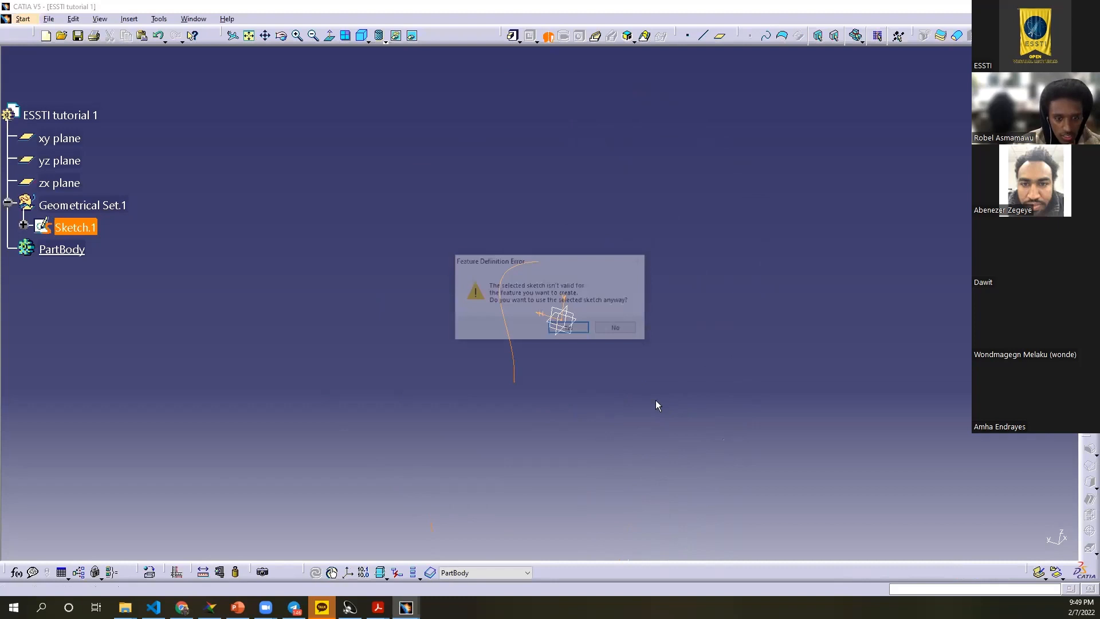
left_click(564, 328)
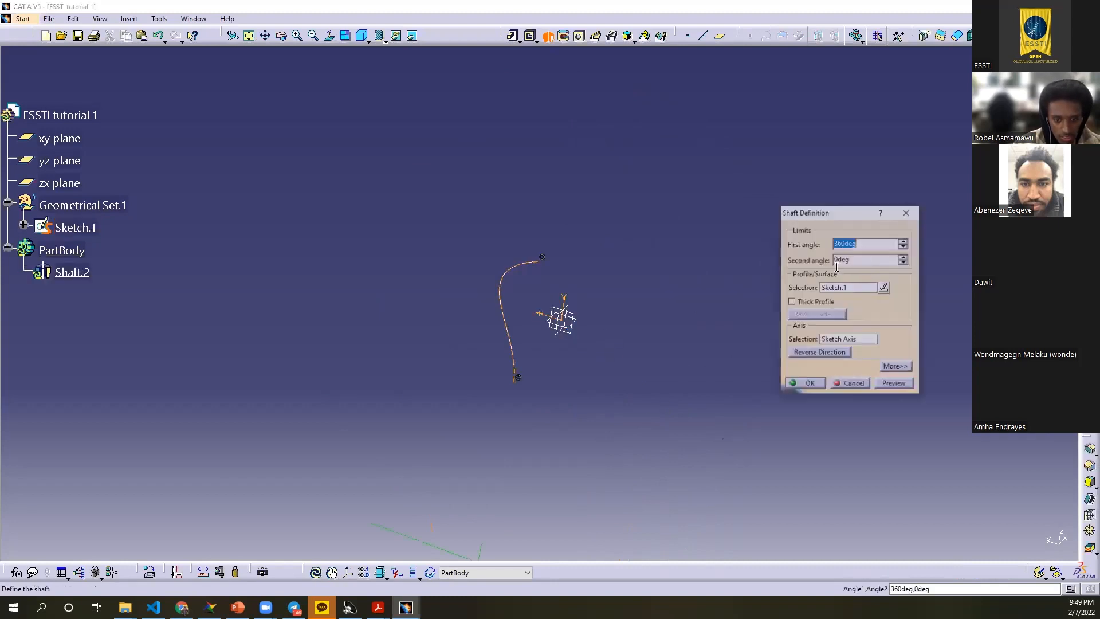
left_click(827, 342)
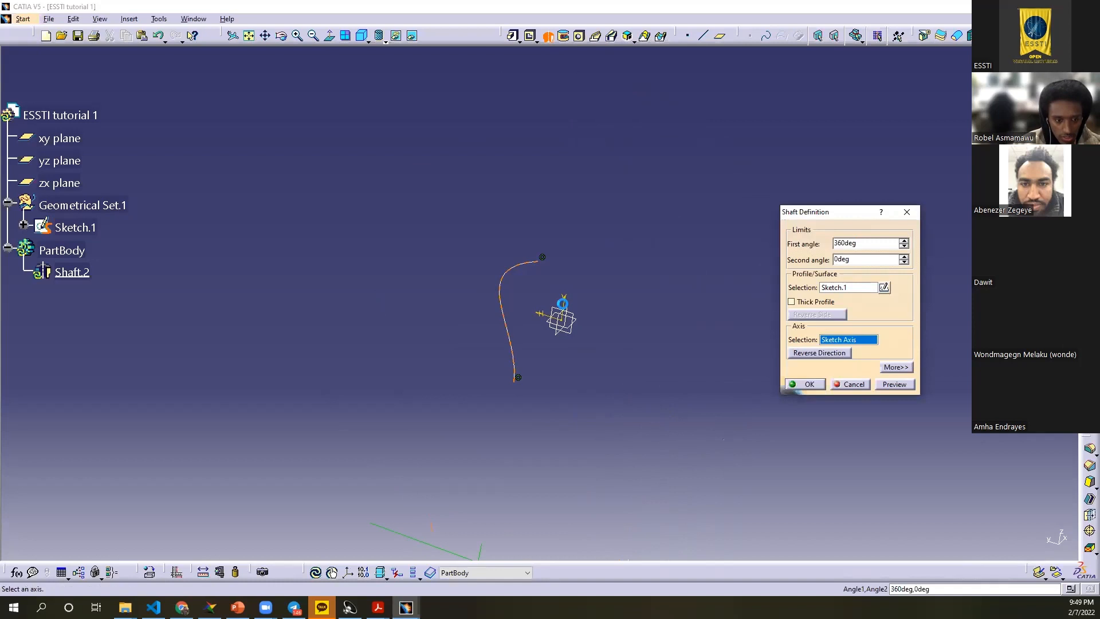
left_click(802, 385)
left_click(637, 332)
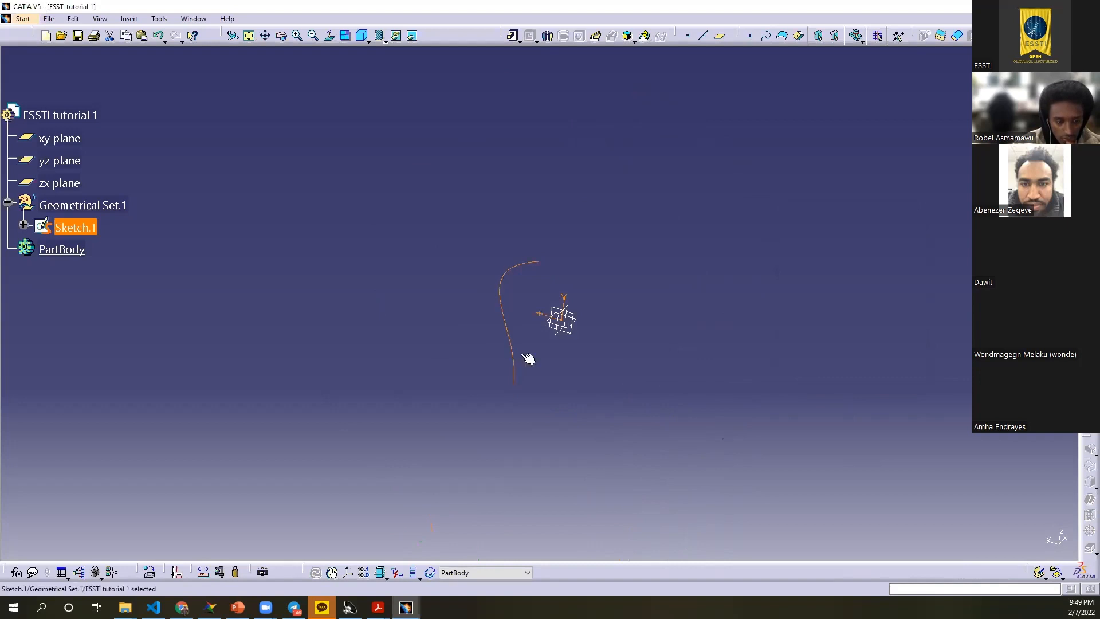
Step: Reopen Sketch.1 and draw a second axis line along the vertical V axis, extending above and below the origin
double_click(501, 283)
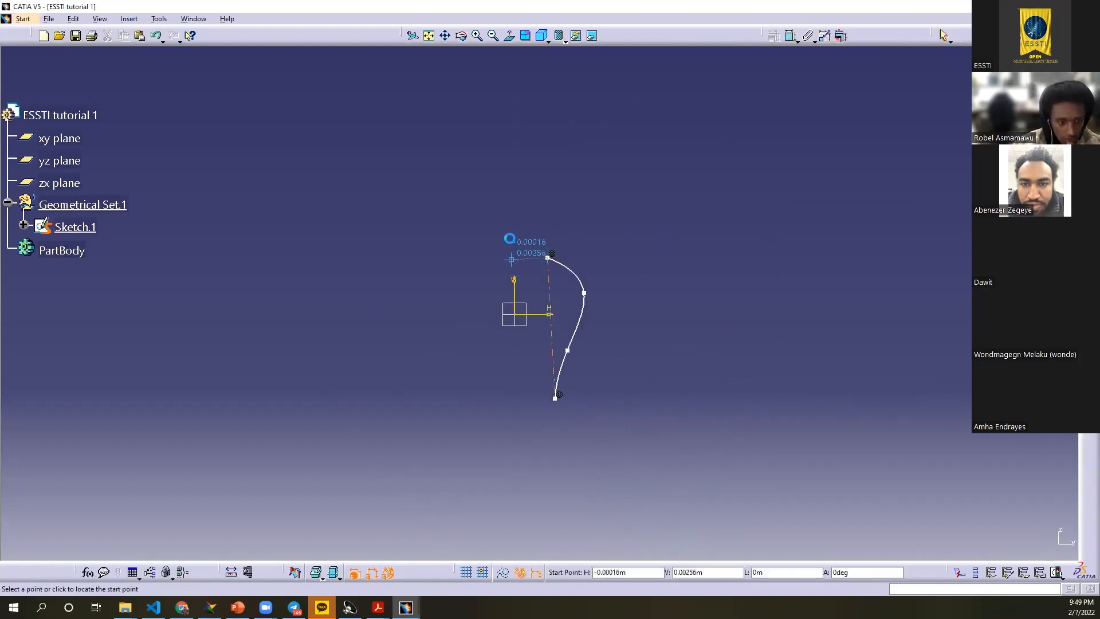
left_click(511, 199)
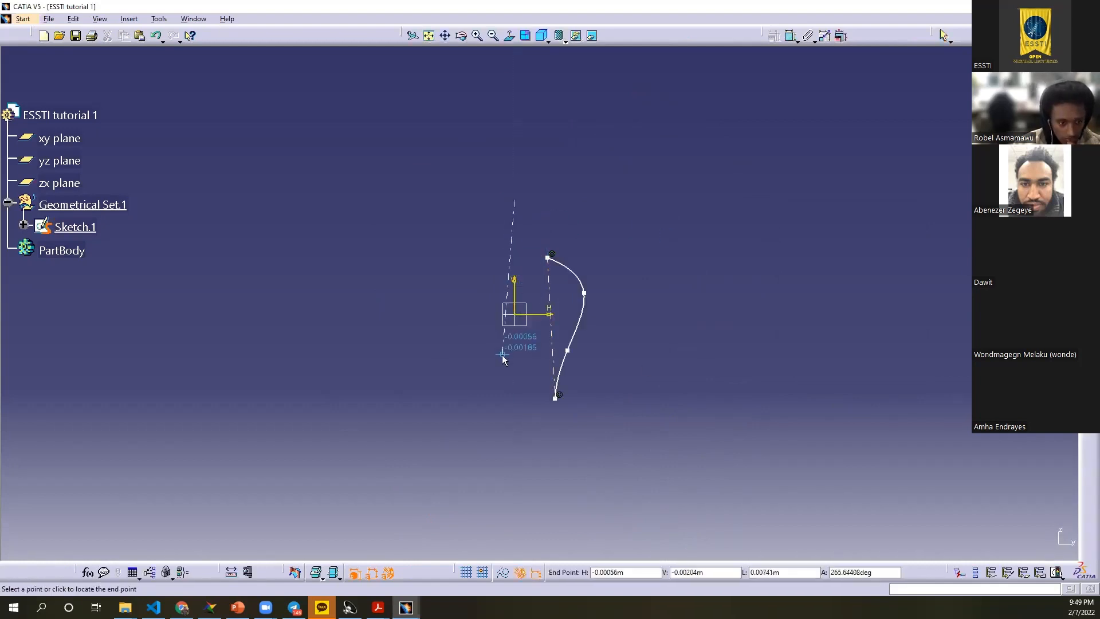
left_click(517, 453)
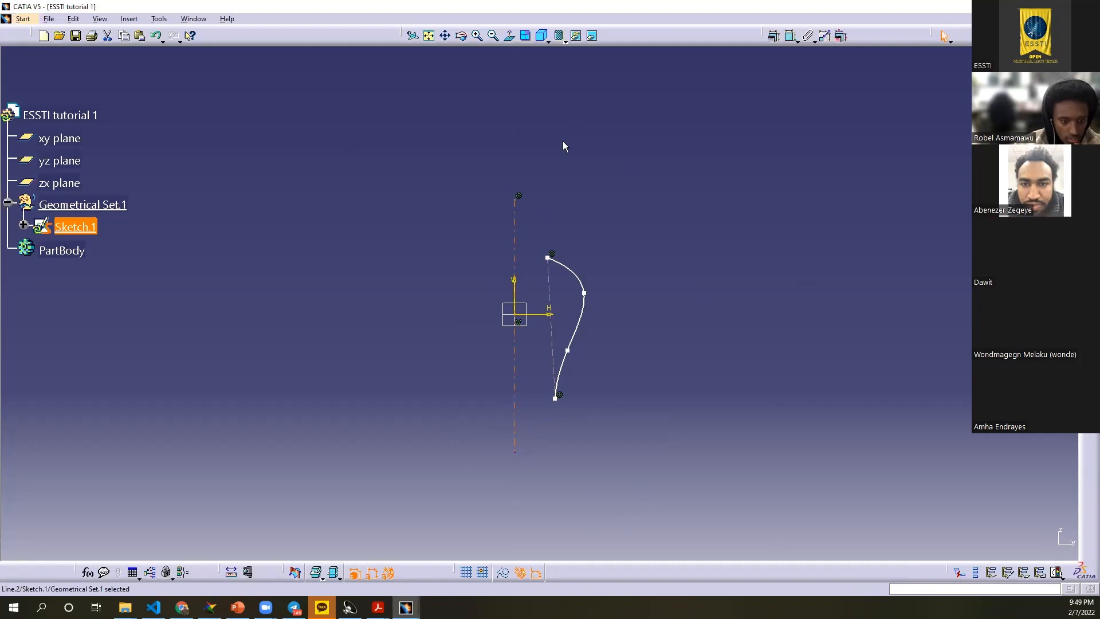
Step: Run Sketch Analysis on Sketch.1 and close the opened Spline.1 profile with the corrective action
left_click(158, 19)
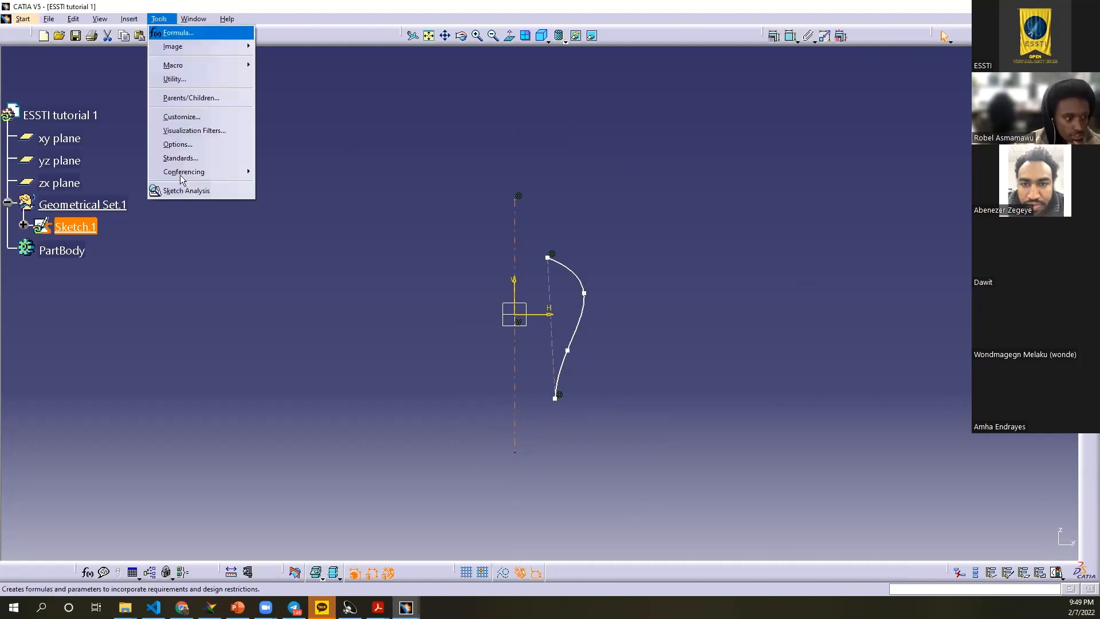
left_click(180, 190)
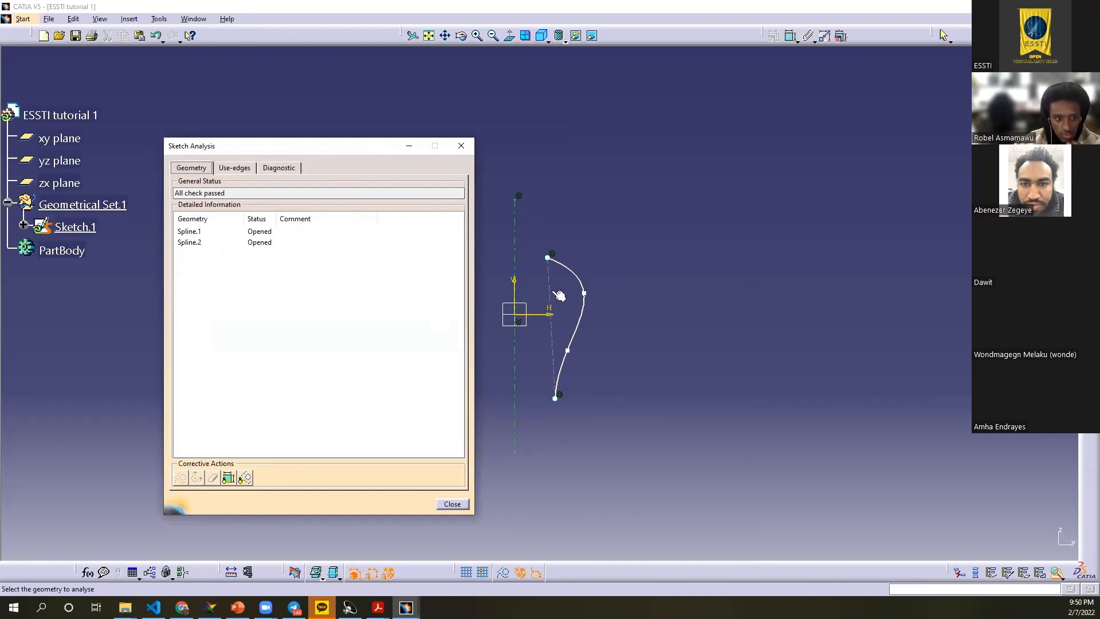
left_click(238, 233)
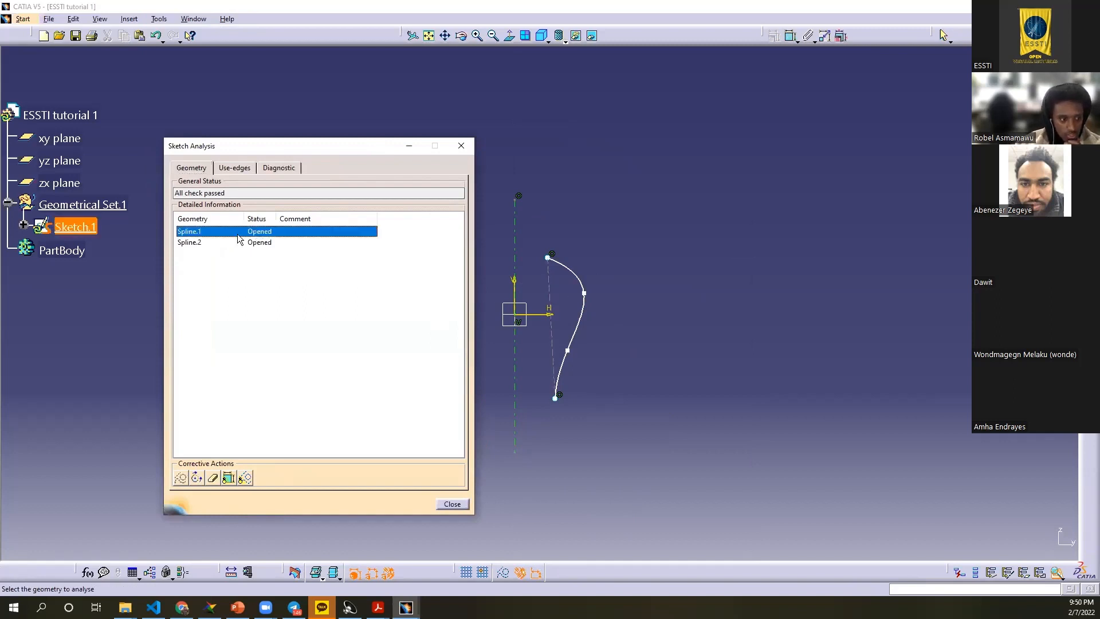
left_click(251, 243)
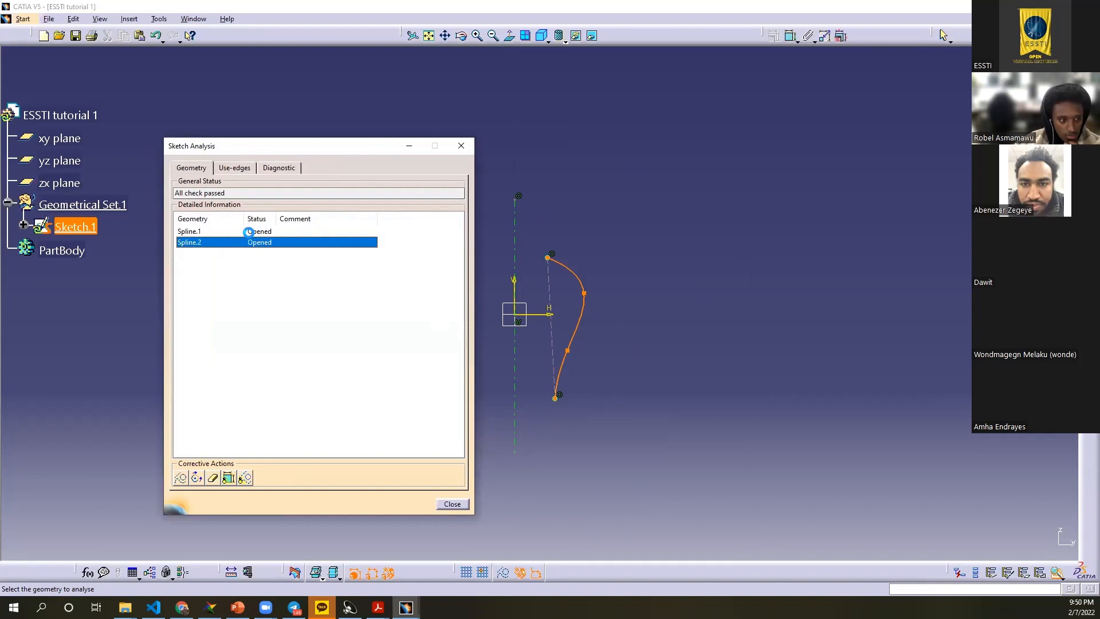
left_click(248, 231)
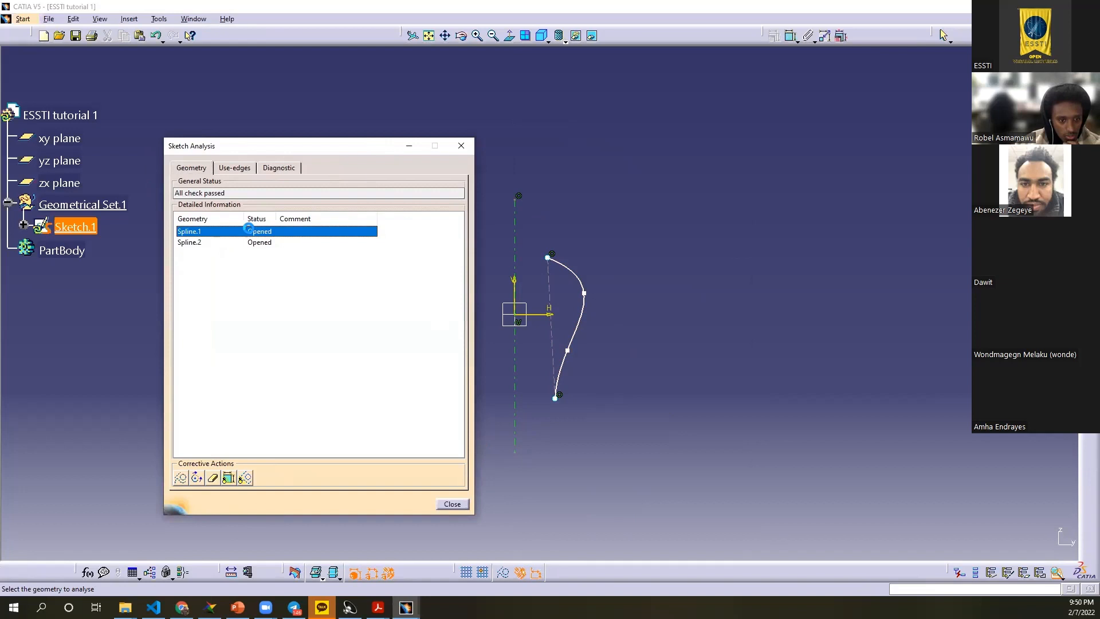
right_click(253, 229)
left_click(268, 236)
left_click(268, 233)
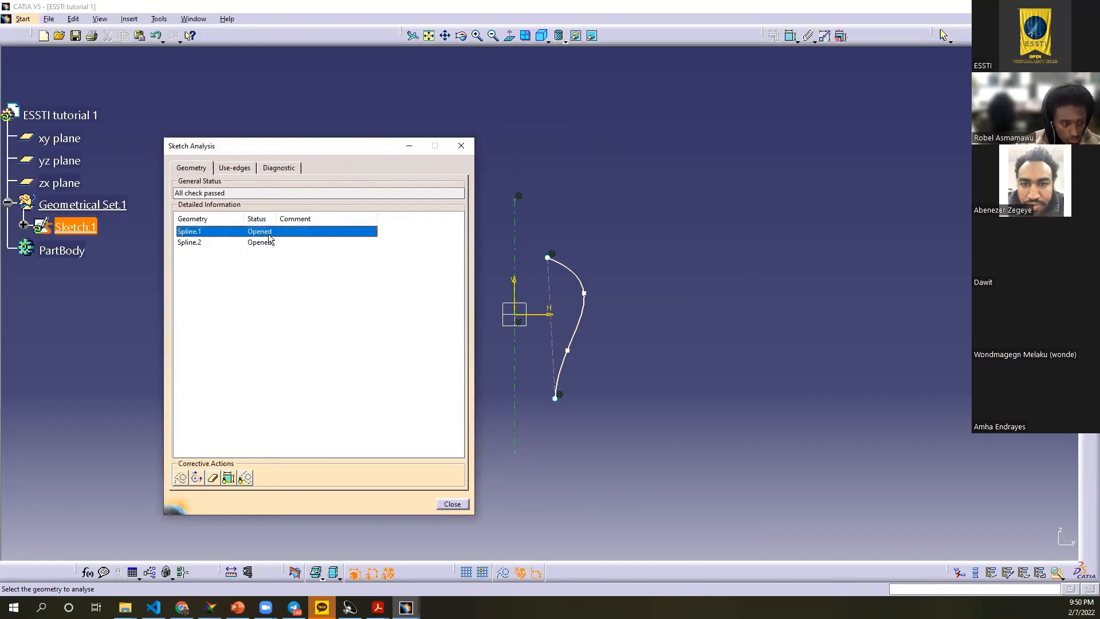
left_click(197, 477)
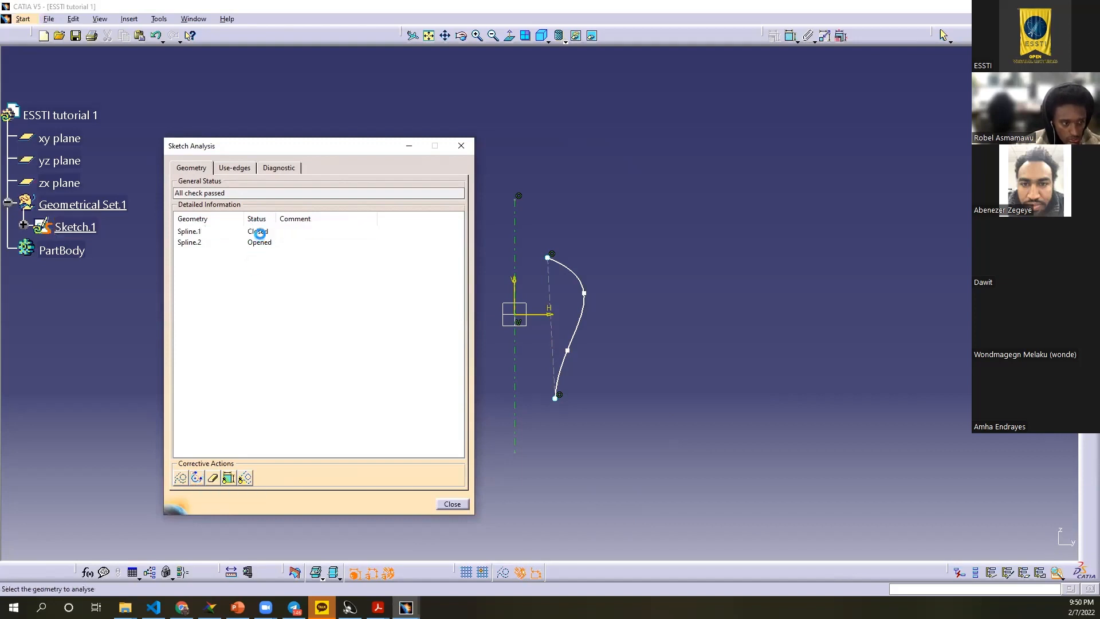
Step: Close the opened Spline.2 profile with the same corrective action and leave the sketch analysis
left_click(259, 241)
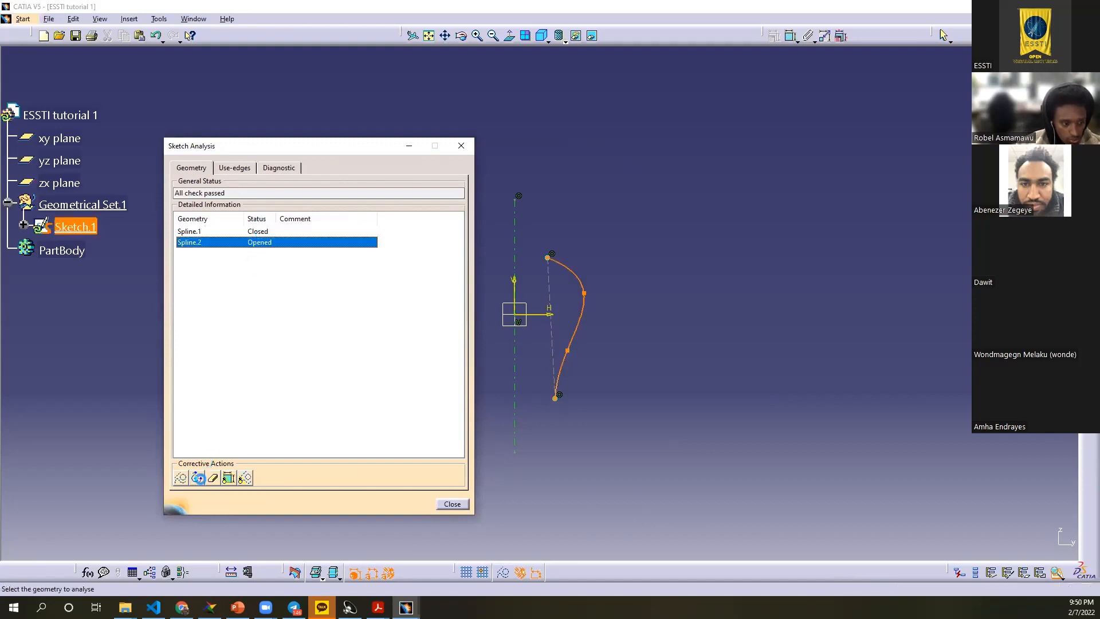
left_click(197, 479)
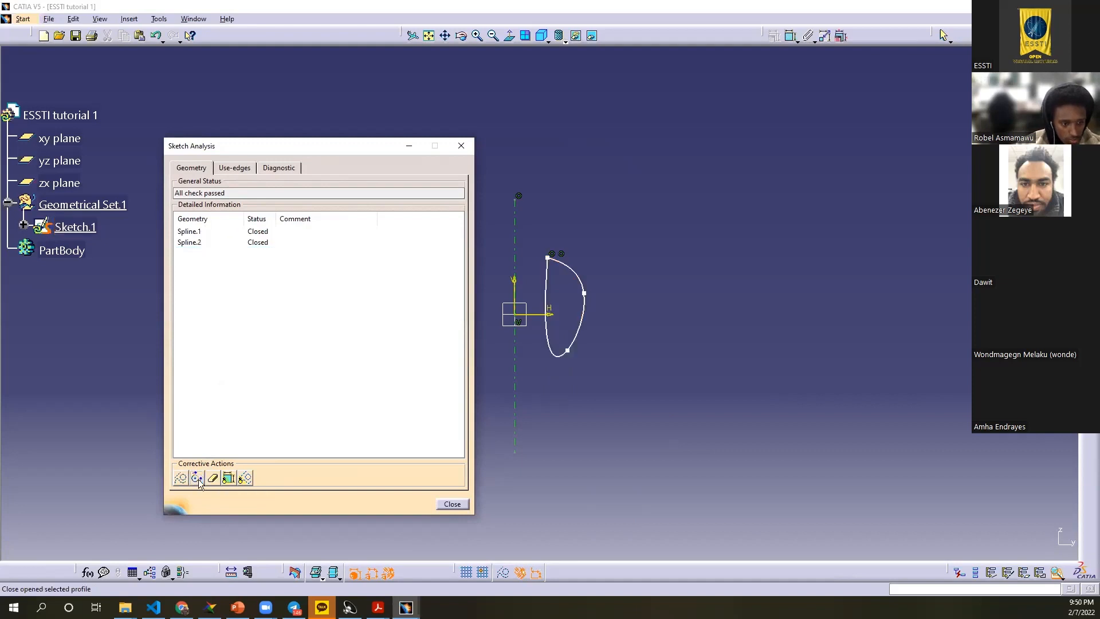
mouse_move(604, 413)
middle_mouse_down()
mouse_move(579, 336)
mouse_move(762, 336)
mouse_move(580, 277)
mouse_move(456, 500)
middle_mouse_up()
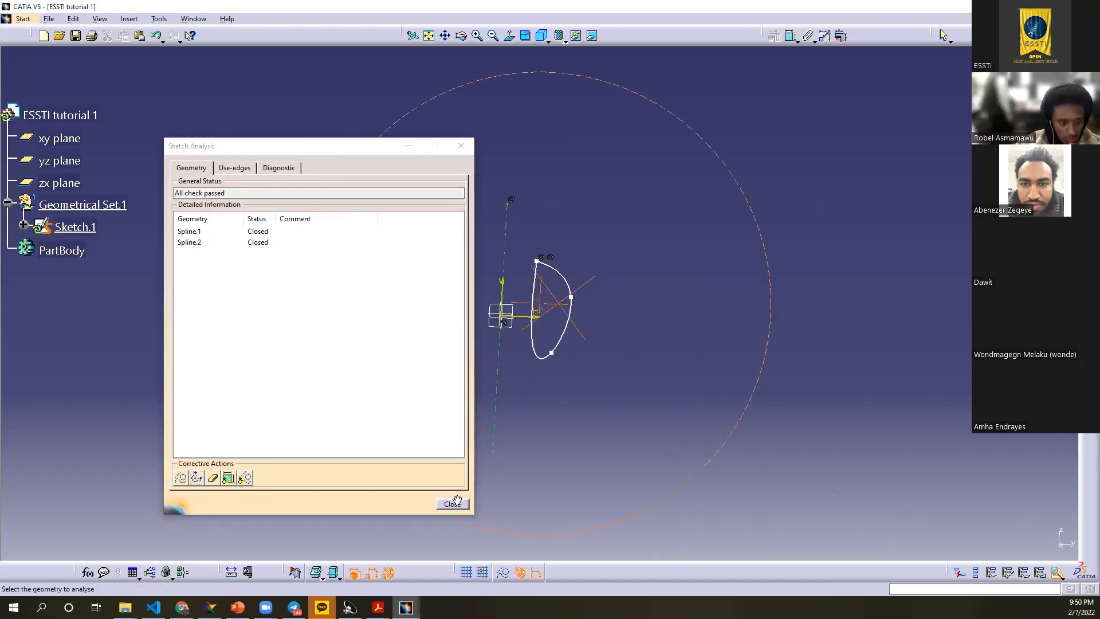
left_click(456, 502)
Step: Run Sketch Analysis again to check whether the sketch's spline profiles are closed
mouse_move(520, 261)
middle_mouse_down()
mouse_move(579, 149)
mouse_move(581, 260)
middle_mouse_up()
middle_click_drag(498, 288, 521, 252)
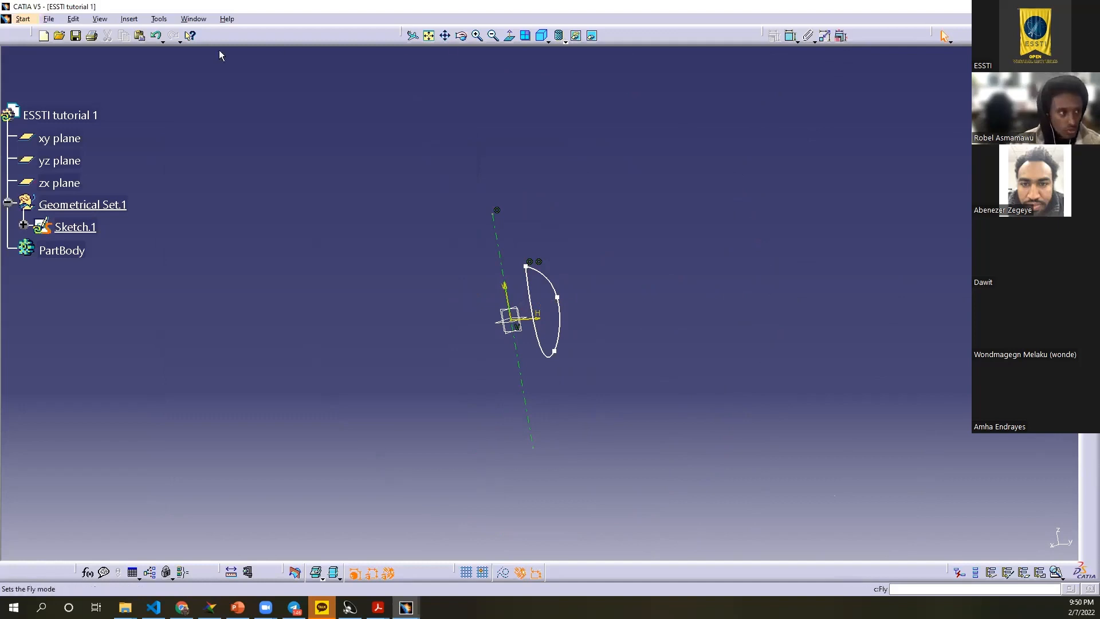
left_click(159, 19)
left_click(182, 191)
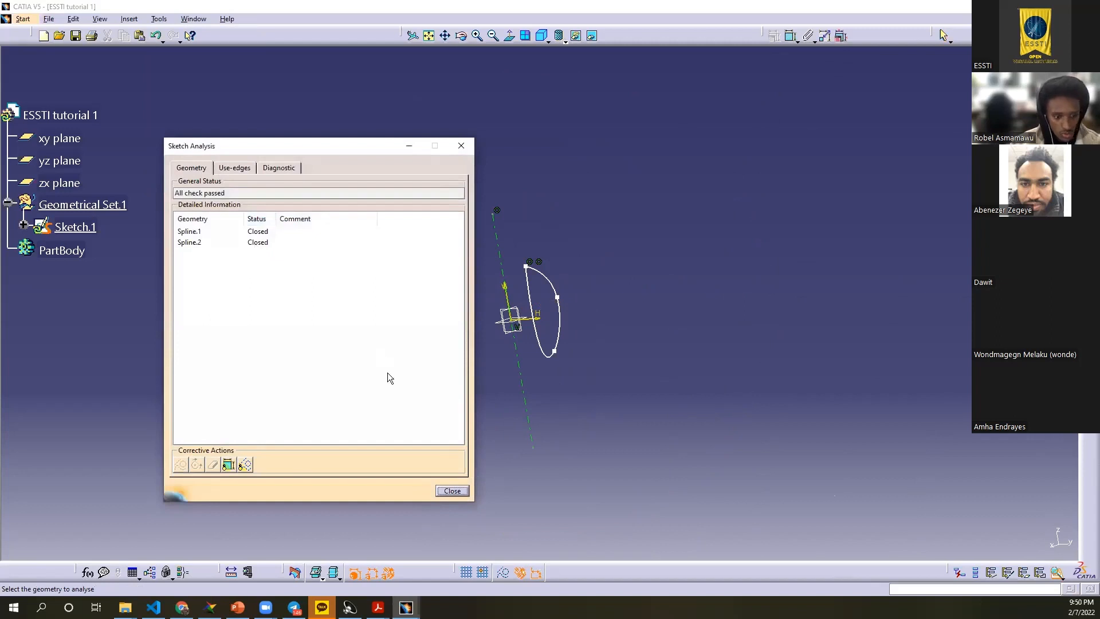
Step: Finish the sketch analysis, exit Sketch.1, and revolve it 360 degrees about the sketch axis with Shaft
left_click(452, 491)
left_click(1088, 78)
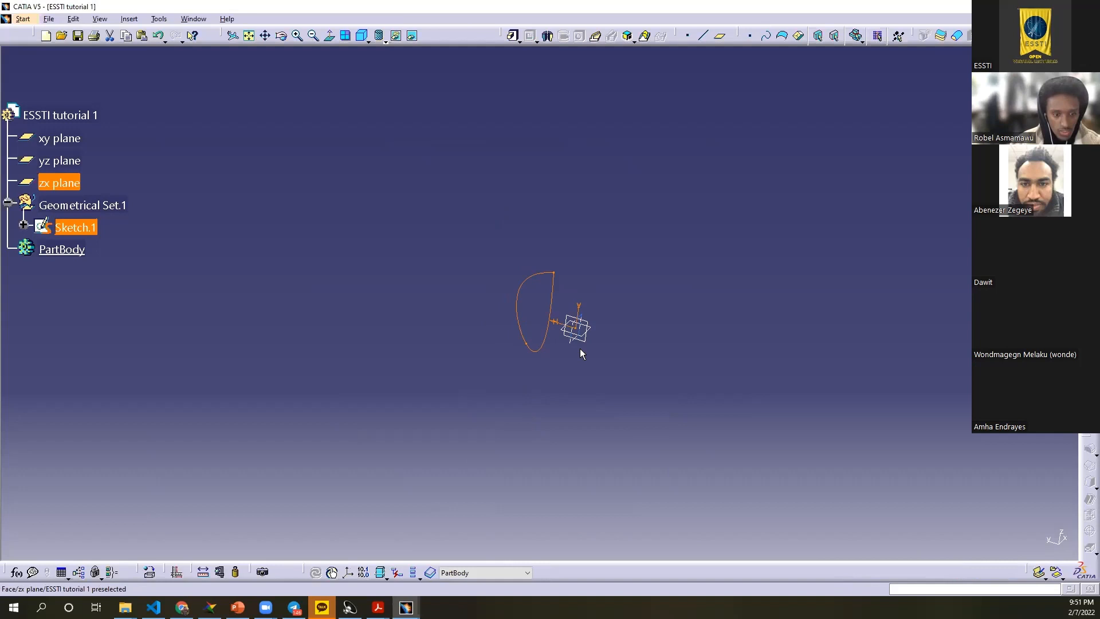
left_click(548, 36)
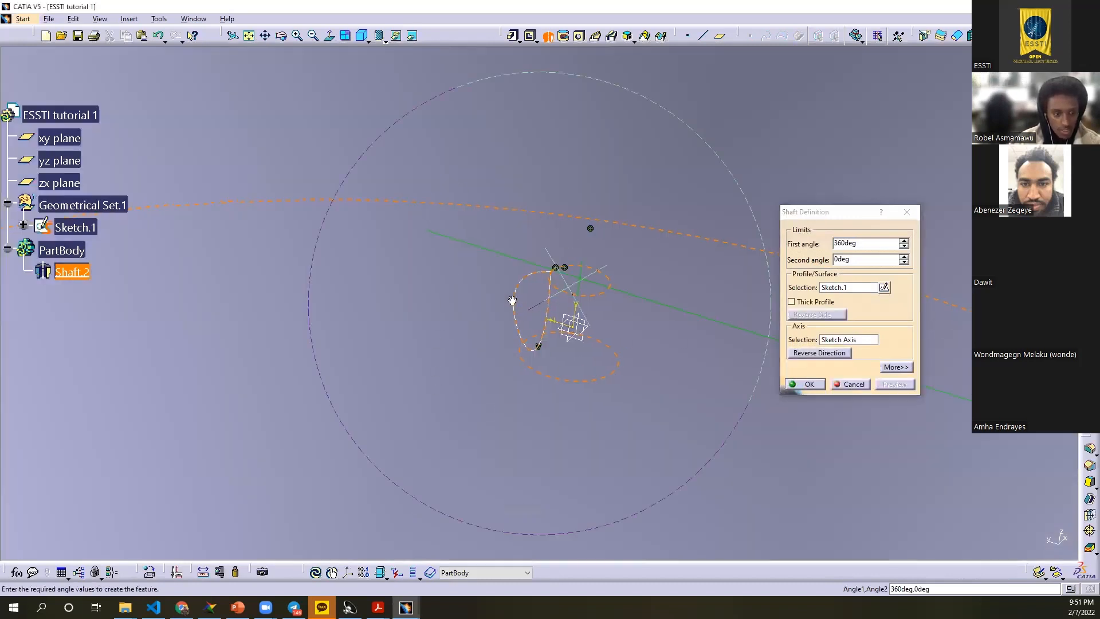
middle_click_drag(539, 315, 531, 309)
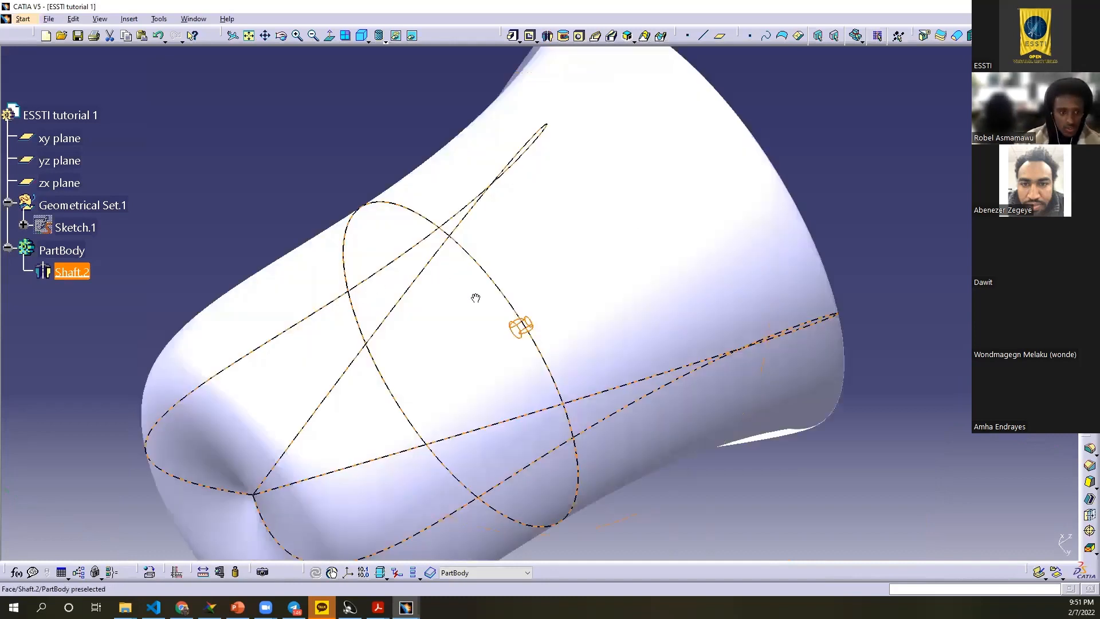
middle_click_drag(476, 298, 569, 372)
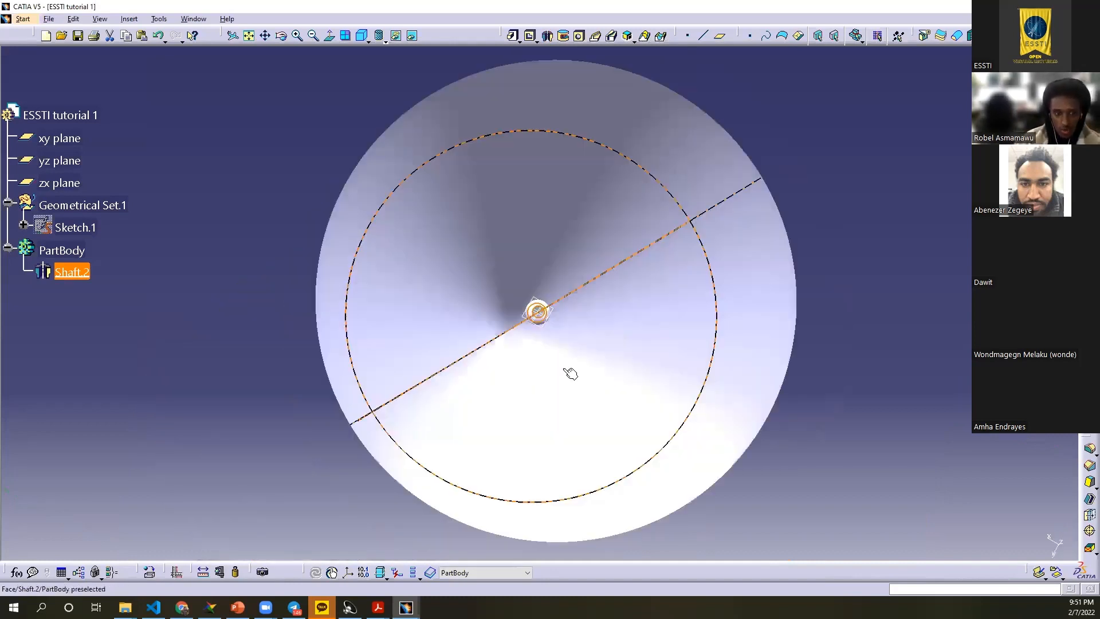
middle_click_drag(733, 297, 580, 302)
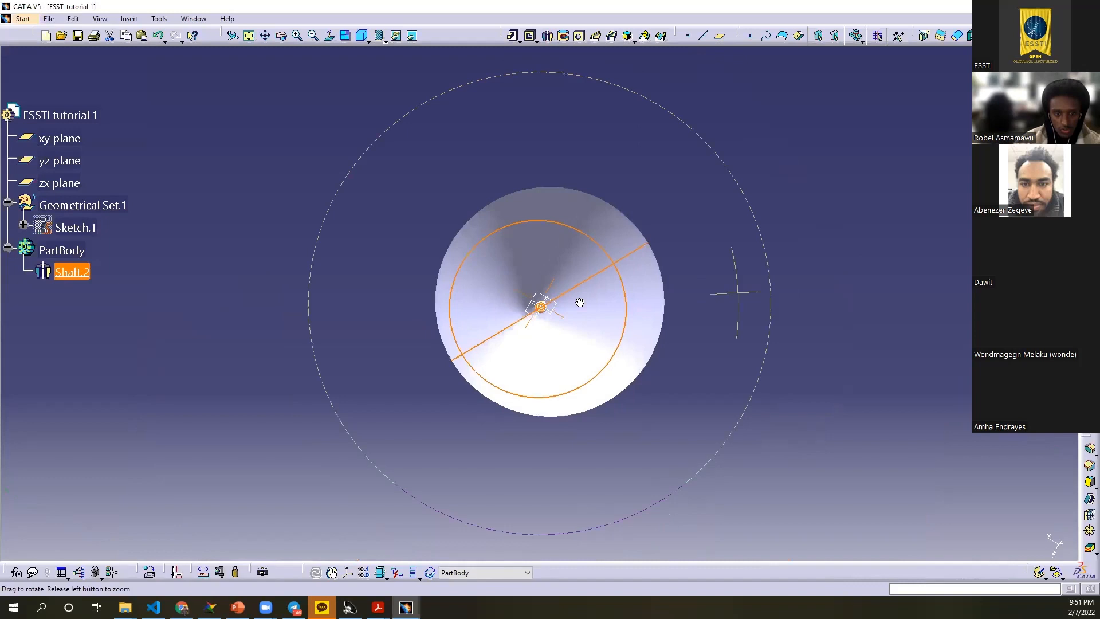
middle_click_drag(580, 303, 550, 329)
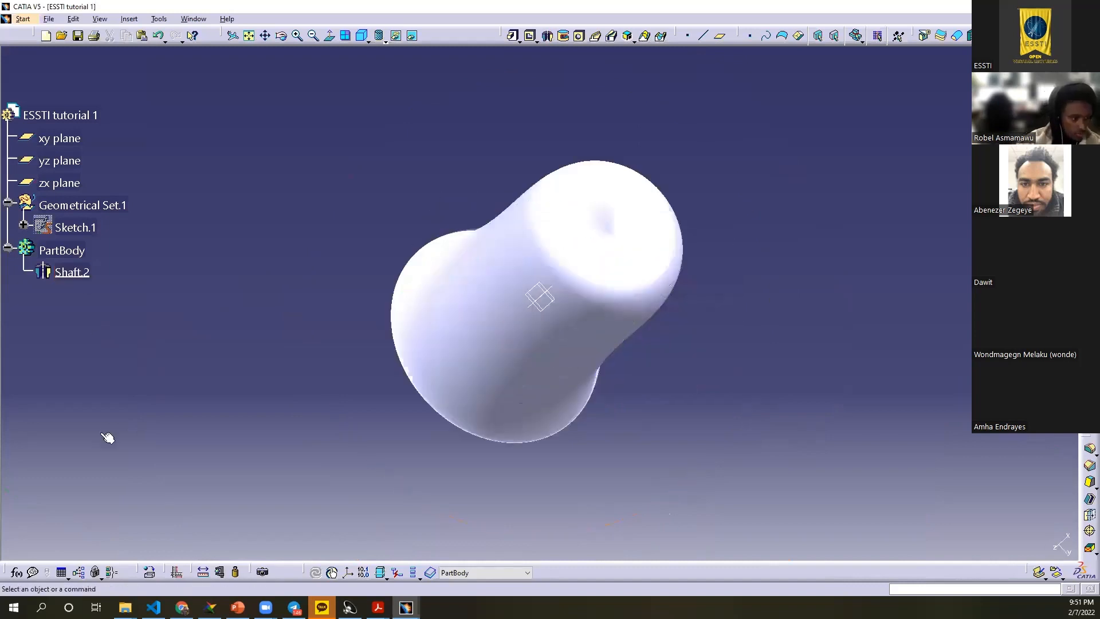
Step: Delete the shaft and clear all geometry from Sketch.1
right_click(59, 267)
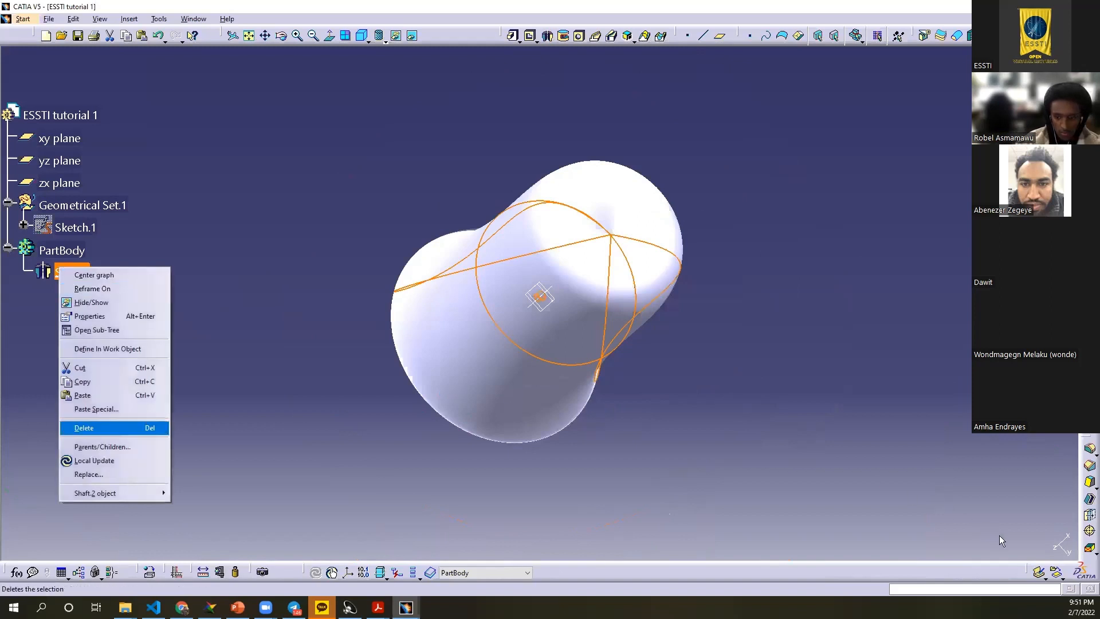
key("Return")
key("Return")
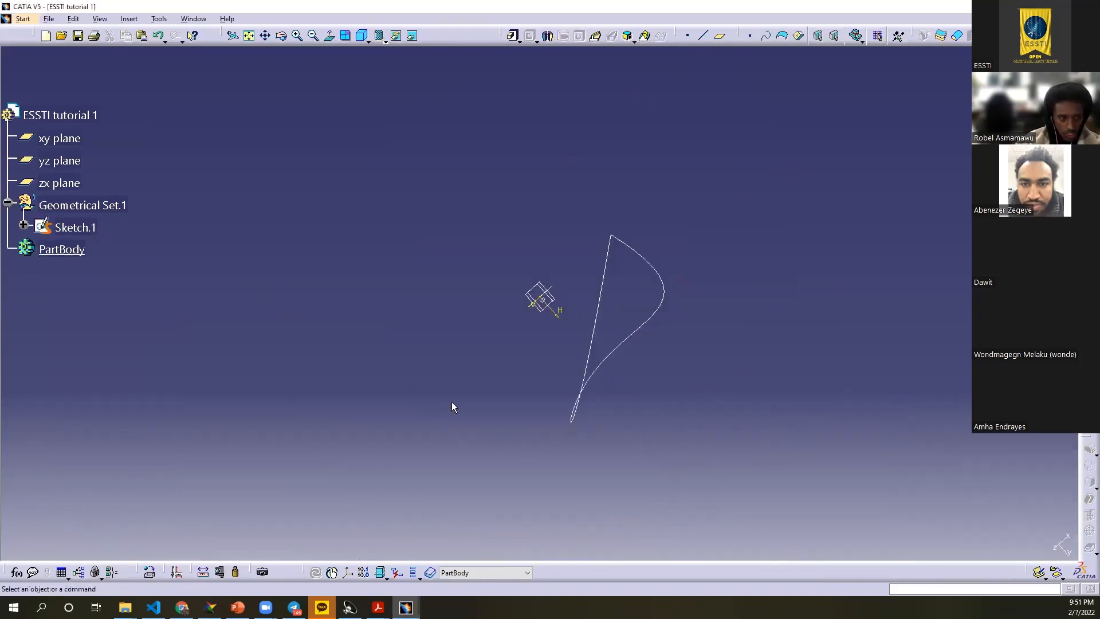
left_click(63, 249)
left_click(72, 229)
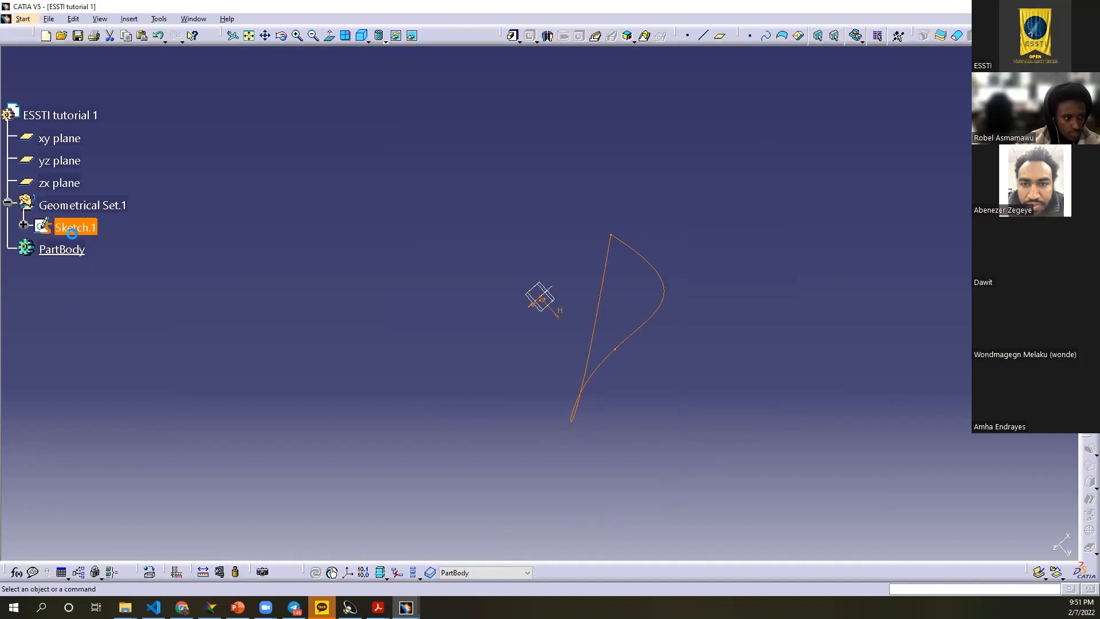
mouse_move(472, 198)
left_mouse_down()
mouse_move(641, 441)
mouse_move(746, 528)
left_mouse_up()
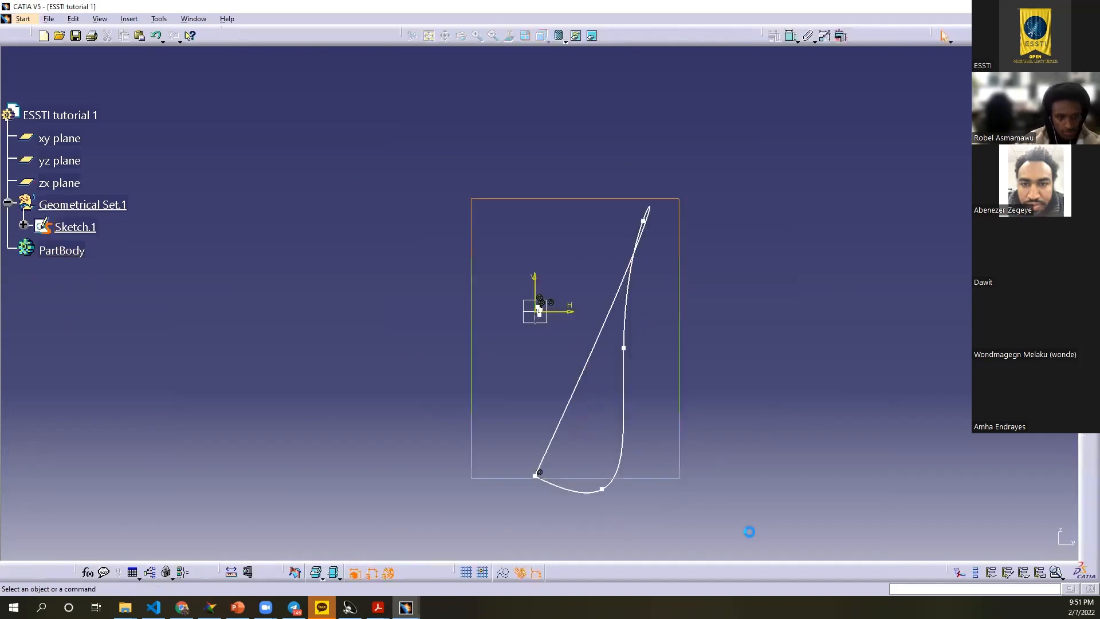
key("Delete")
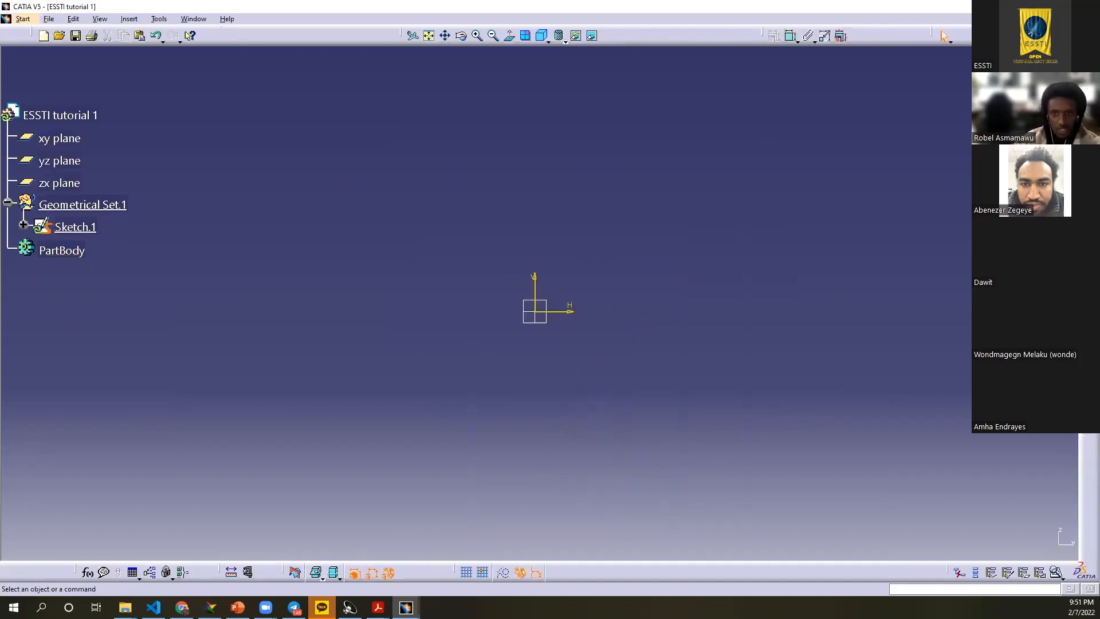
Step: Sketch a centered rectangle with its center at the sketch origin
left_click(1088, 146)
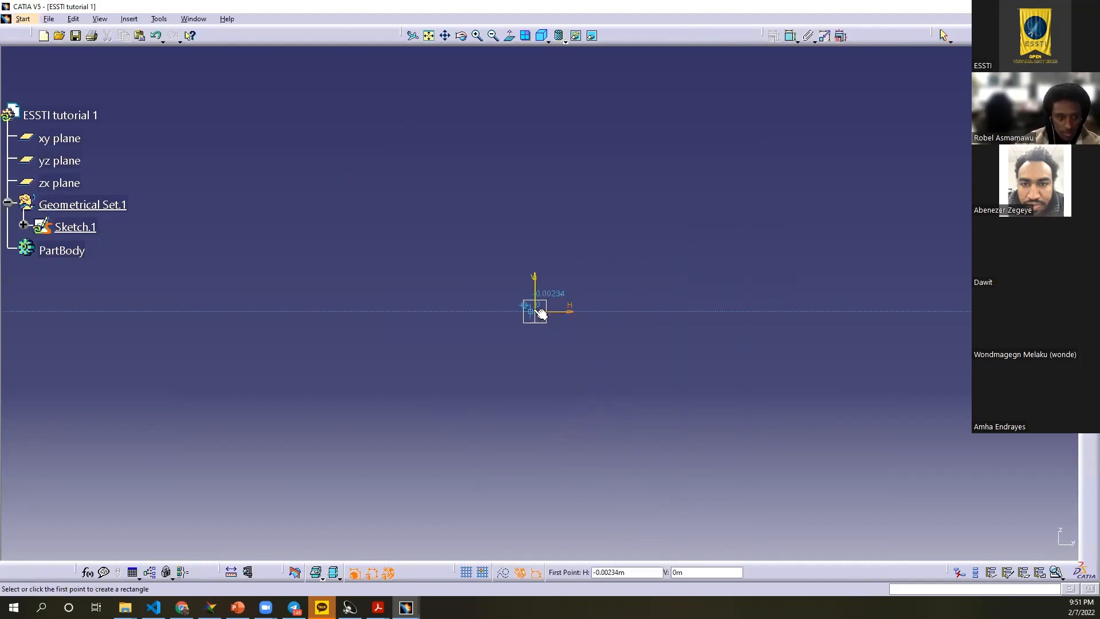
left_click(1092, 125)
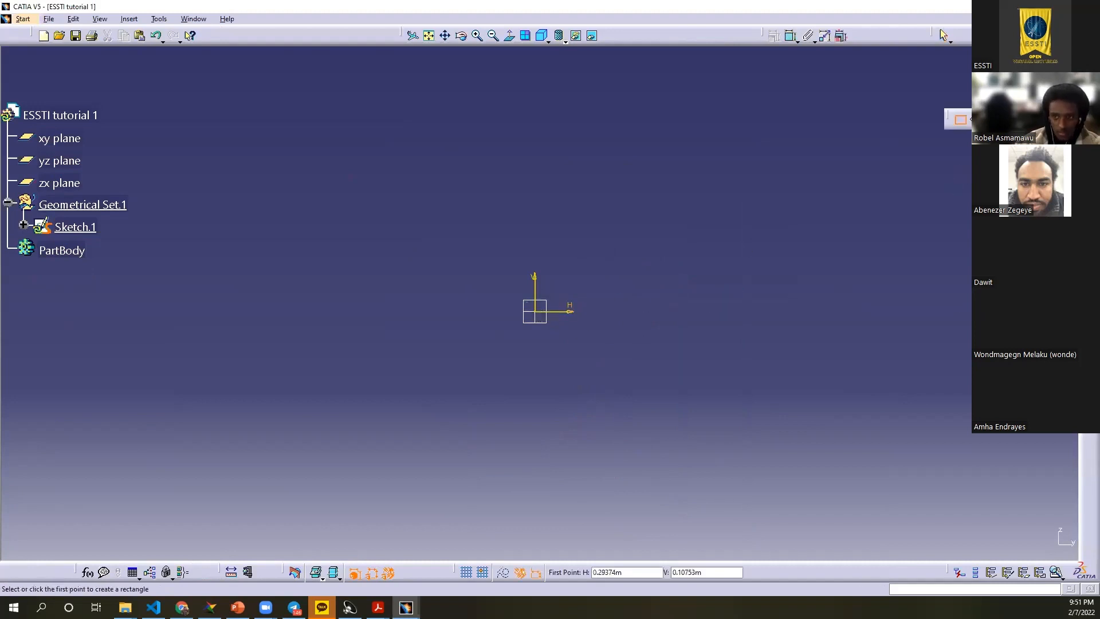
left_click(960, 119)
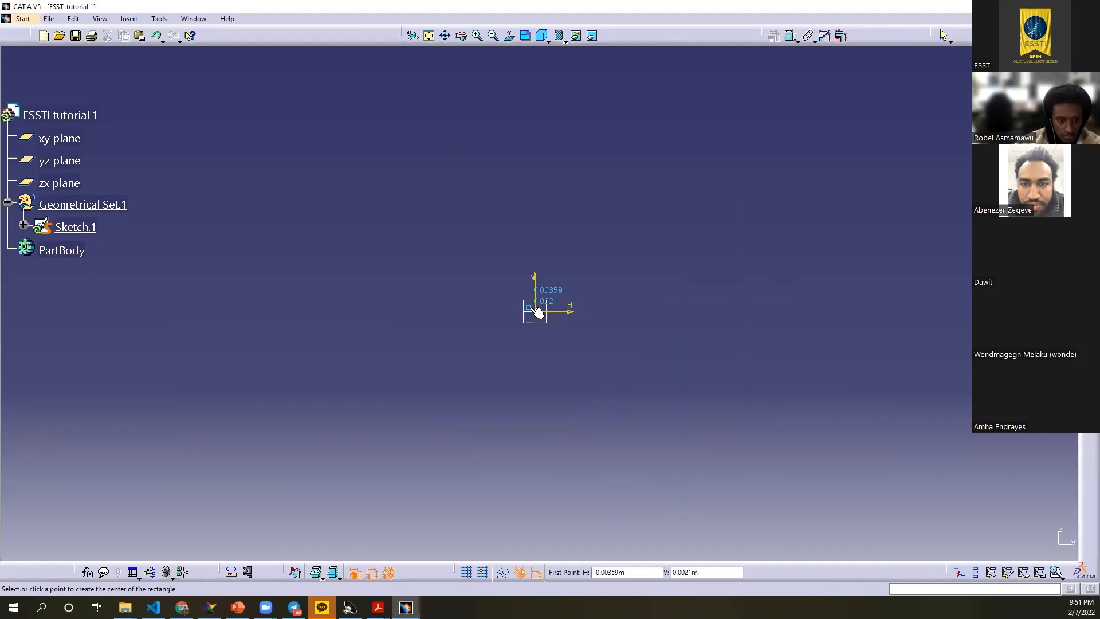
left_click(535, 312)
left_click(760, 134)
Step: Extrude the rectangular sketch as a pad with a length of 0.4 m
left_click(509, 37)
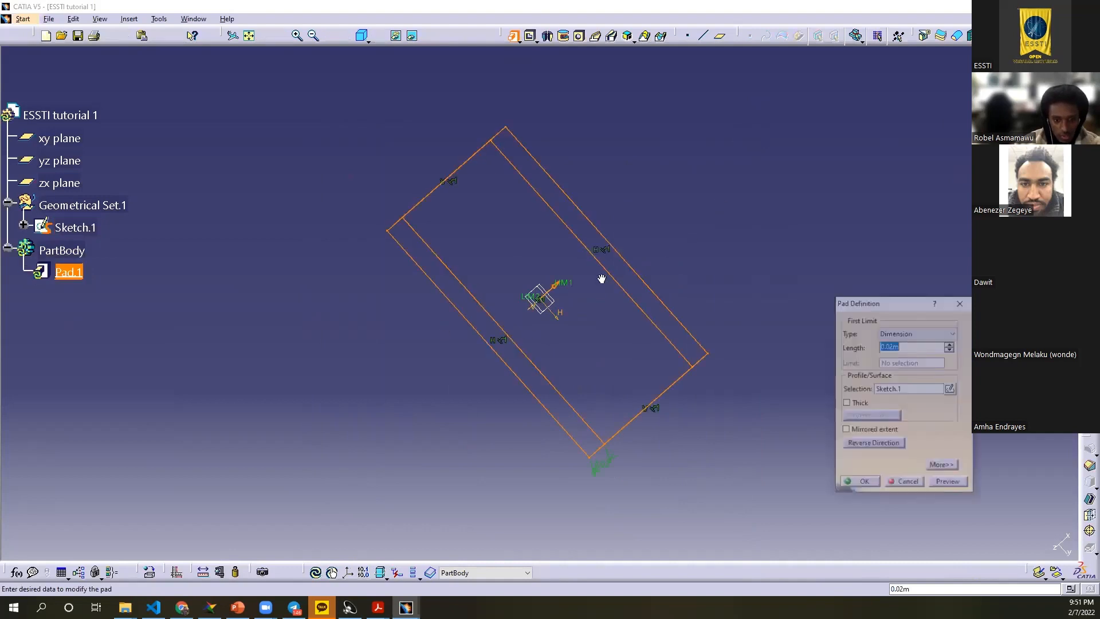
left_click(938, 484)
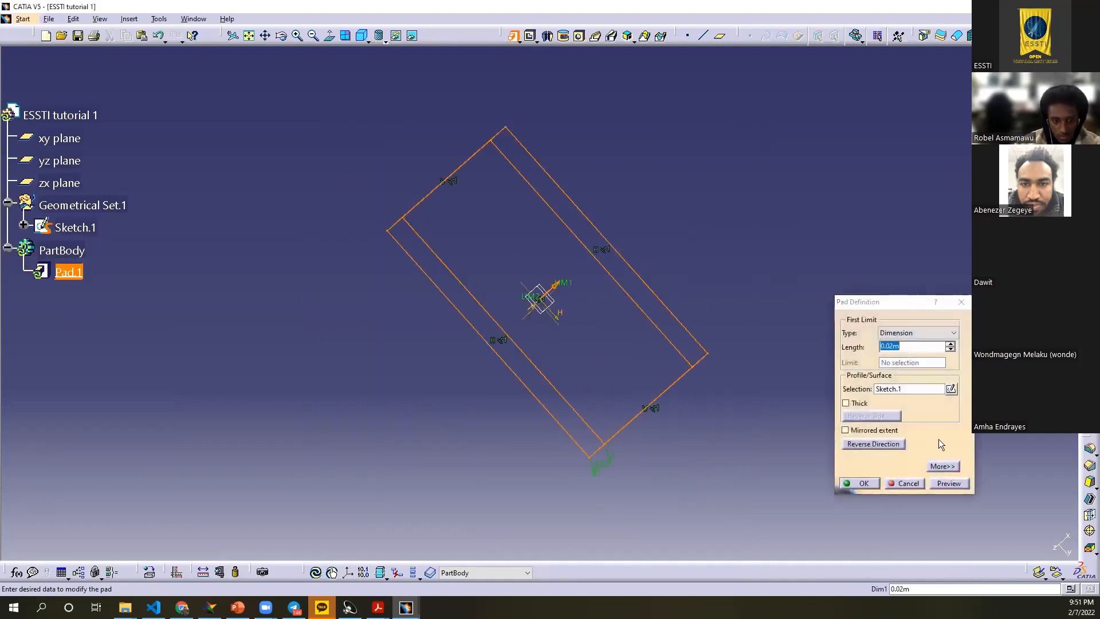
middle_click_drag(955, 343, 949, 344)
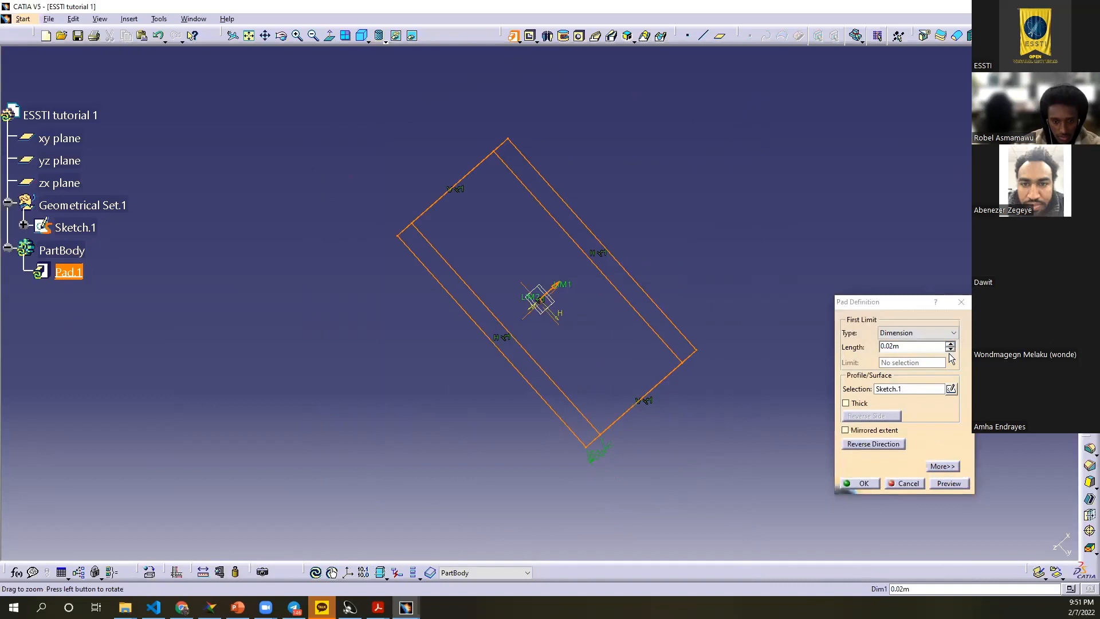
left_click(897, 351)
key("BackSpace")
key("BackSpace")
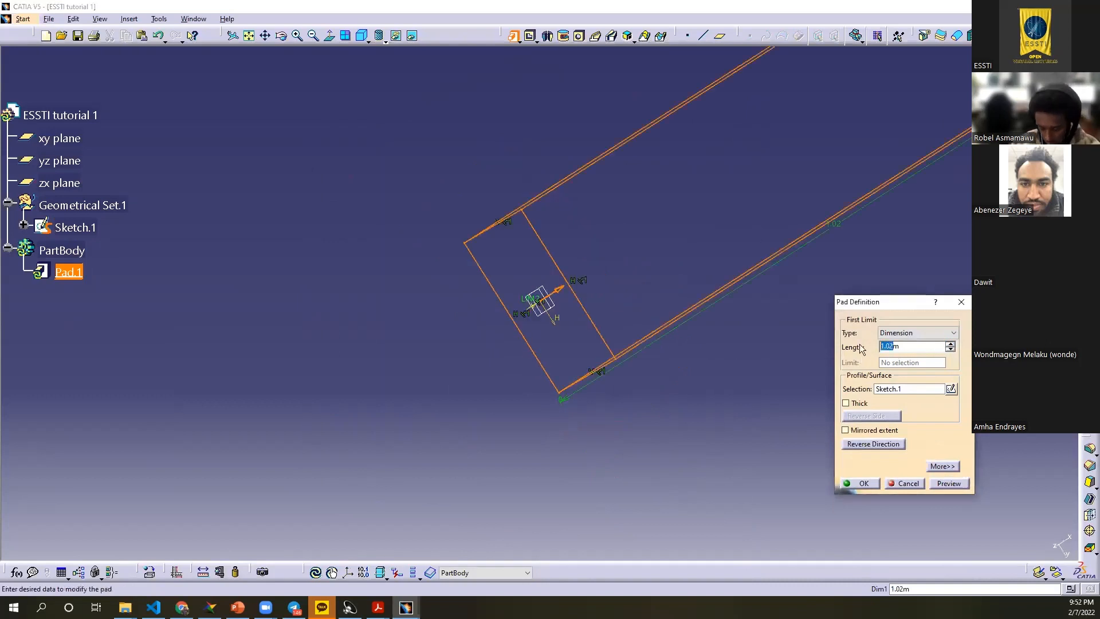
type("4")
left_click(937, 483)
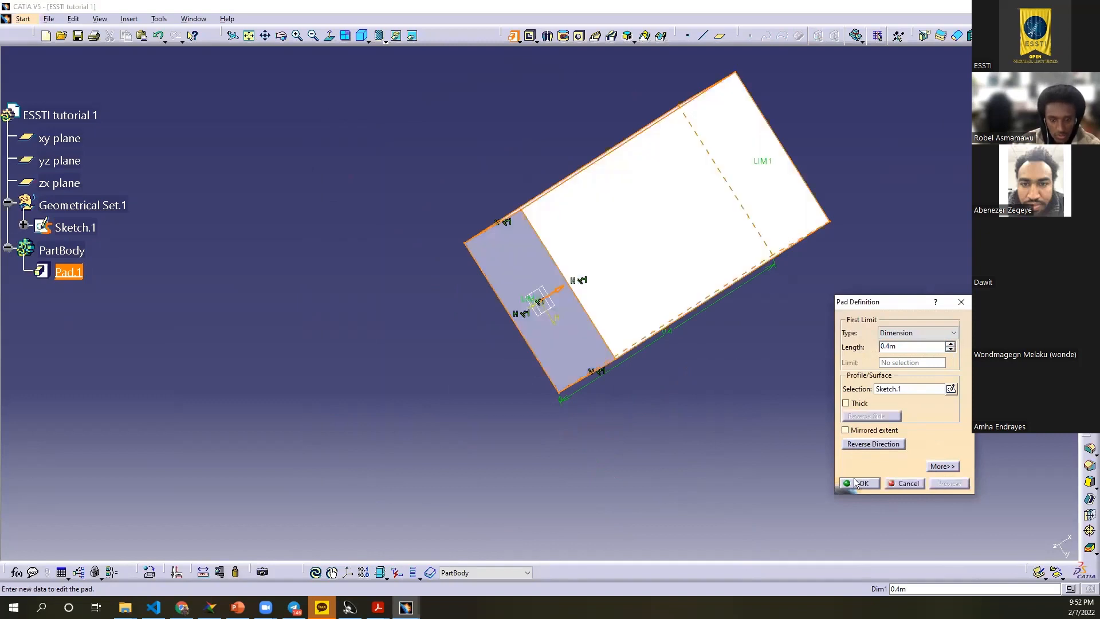
middle_click_drag(854, 483, 842, 485)
middle_click_drag(660, 429, 680, 340)
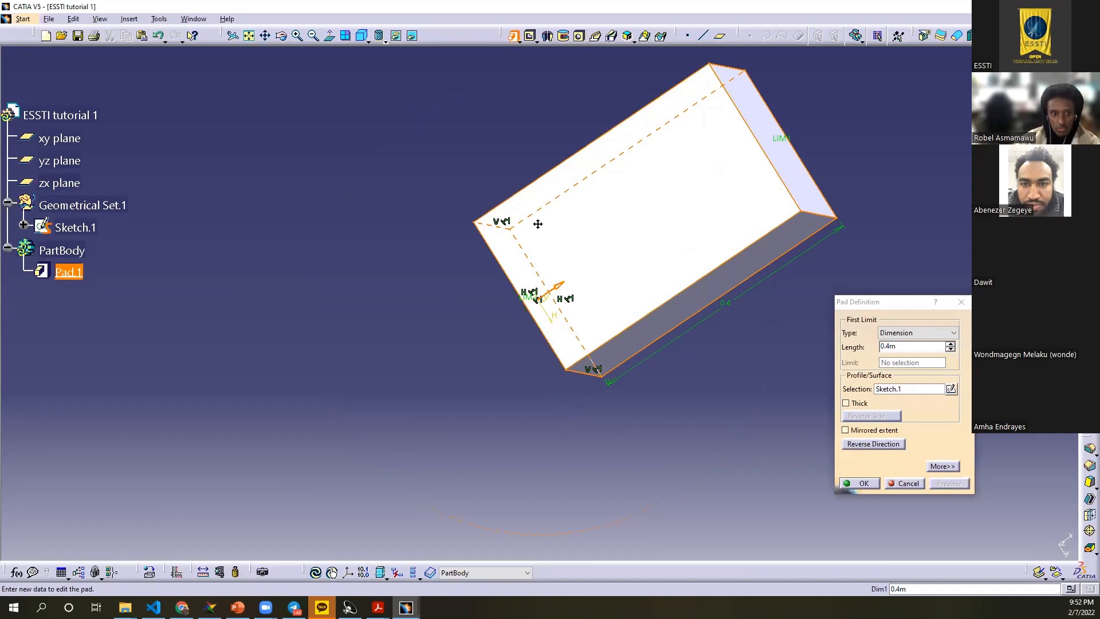
key("Return")
middle_click_drag(583, 262, 618, 147)
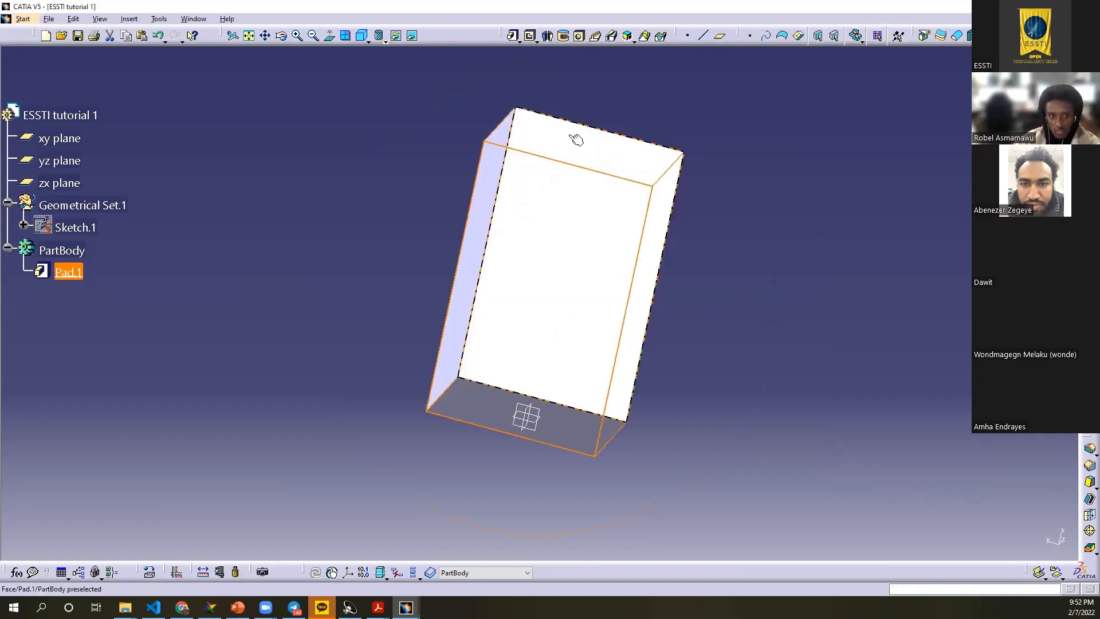
Step: Edit the pad as a thick profile with Thickness1 set to 0.1 m and apply it
double_click(66, 271)
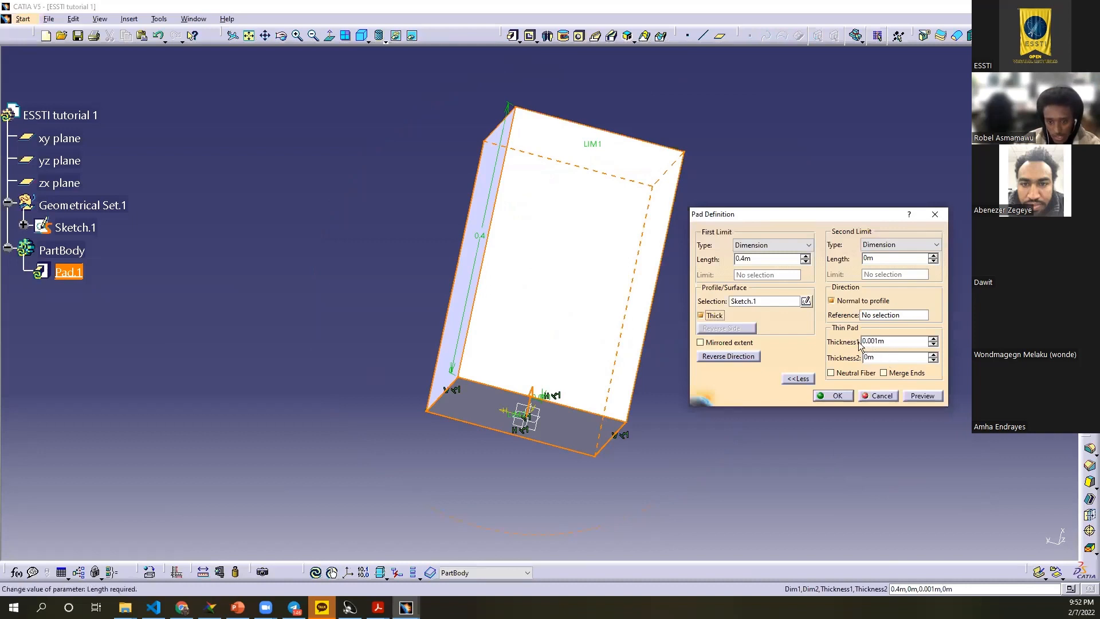
double_click(874, 341)
type("0.1")
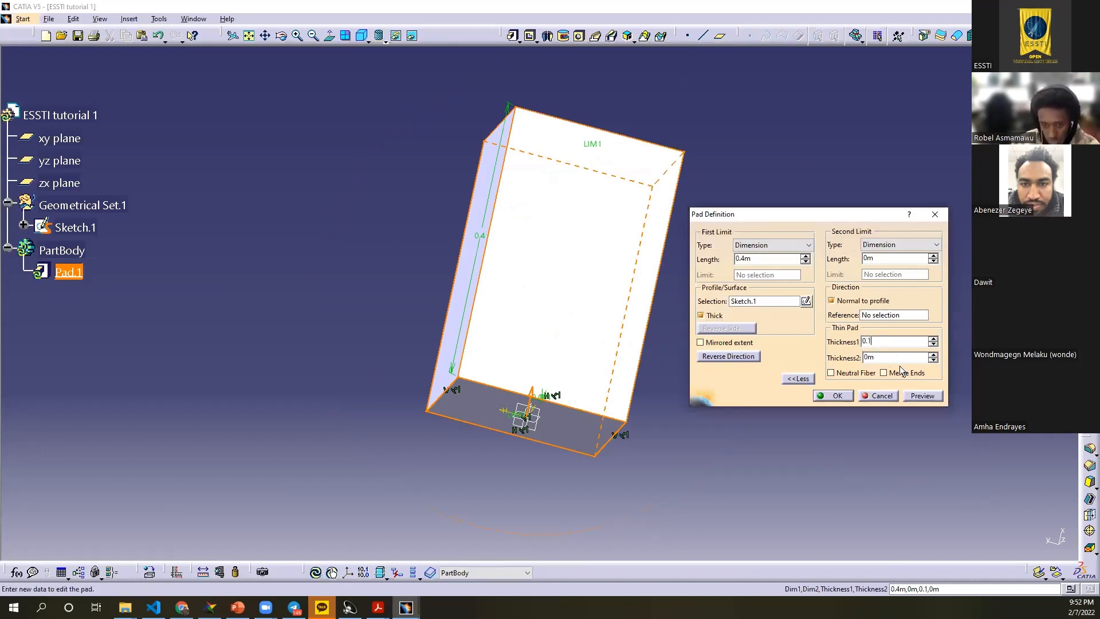
left_click(916, 395)
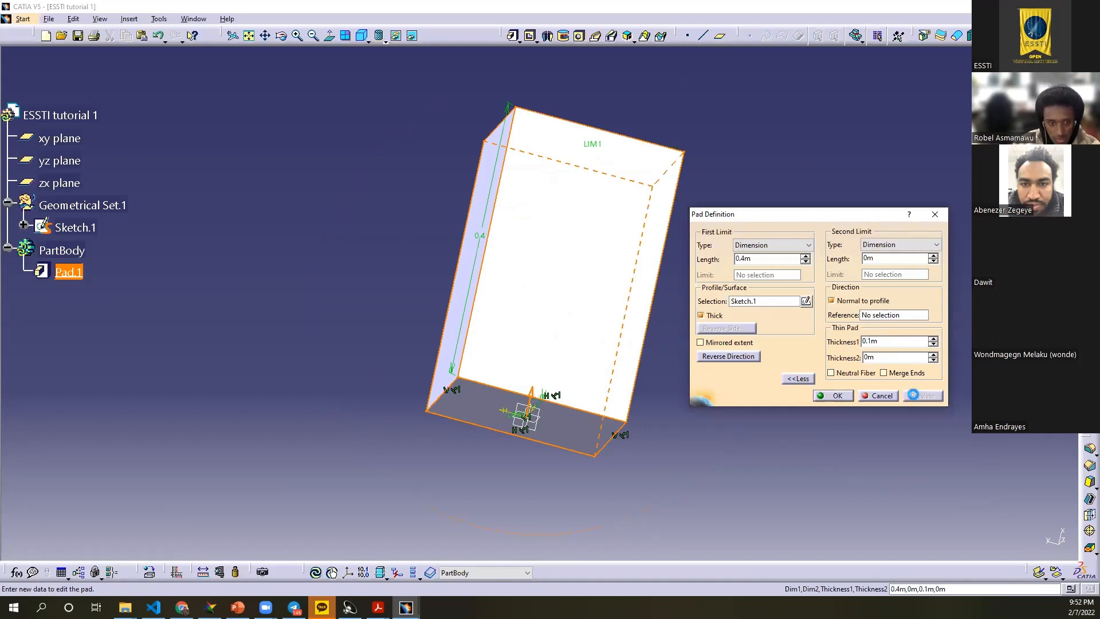
middle_click_drag(568, 251, 554, 286)
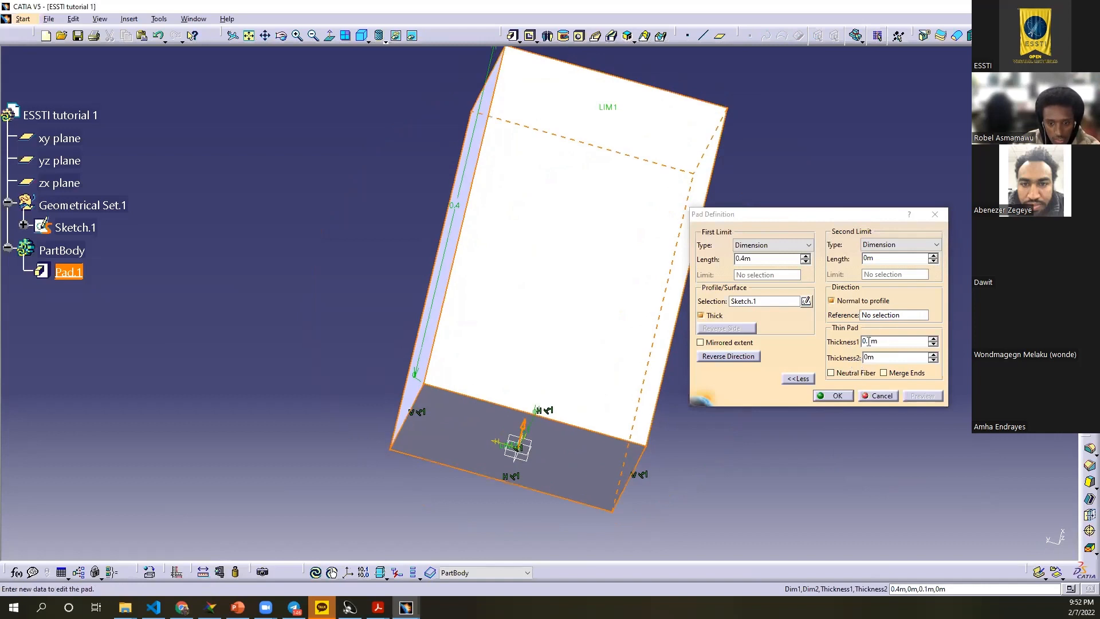
middle_click_drag(517, 304, 517, 304)
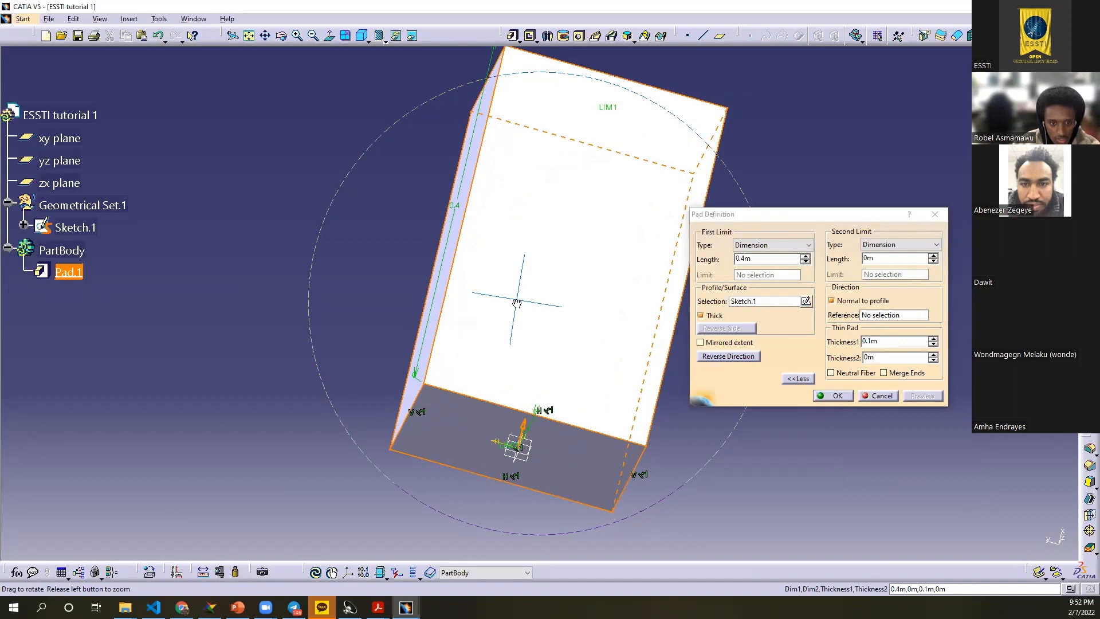
middle_click_drag(516, 304, 524, 349)
left_click(836, 396)
mouse_move(847, 401)
middle_mouse_down()
mouse_move(888, 398)
mouse_move(749, 467)
mouse_move(583, 307)
middle_mouse_up()
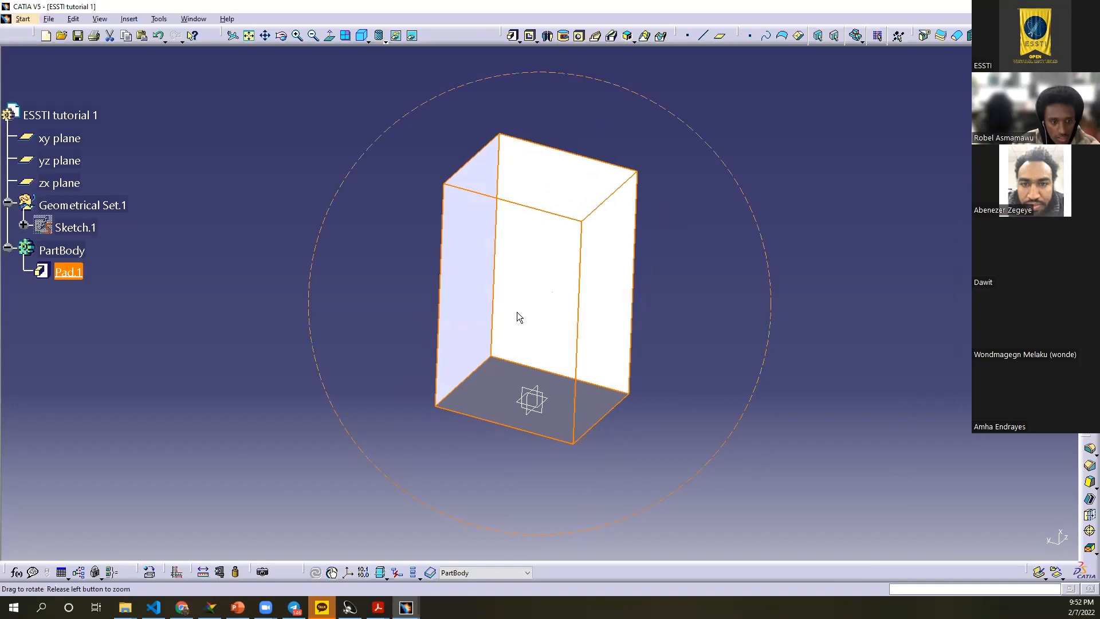
middle_click_drag(517, 312, 517, 280)
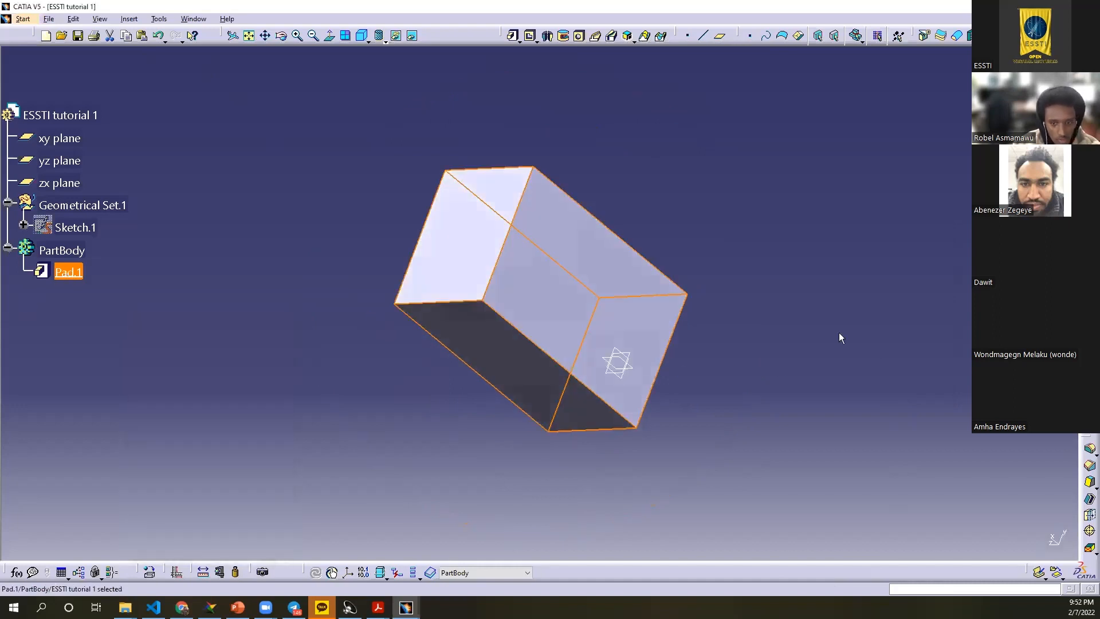
Step: Reduce the pad's Thickness1 to 0.02 m to make a hollow rectangular tube
mouse_move(840, 334)
middle_mouse_down()
mouse_move(891, 350)
mouse_move(860, 339)
middle_mouse_up()
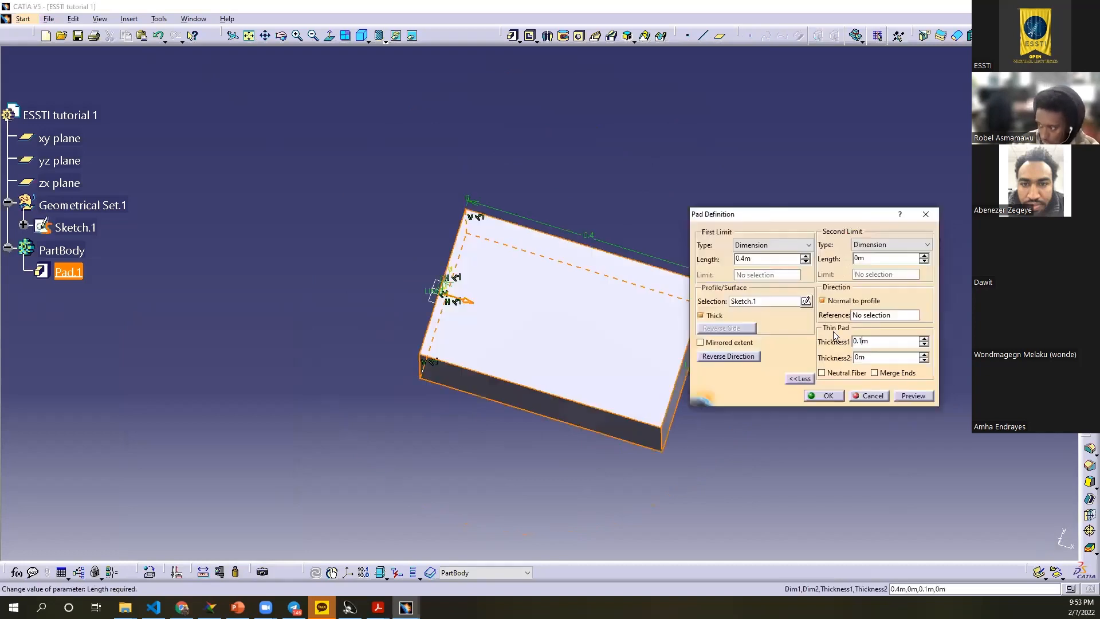
left_click(915, 396)
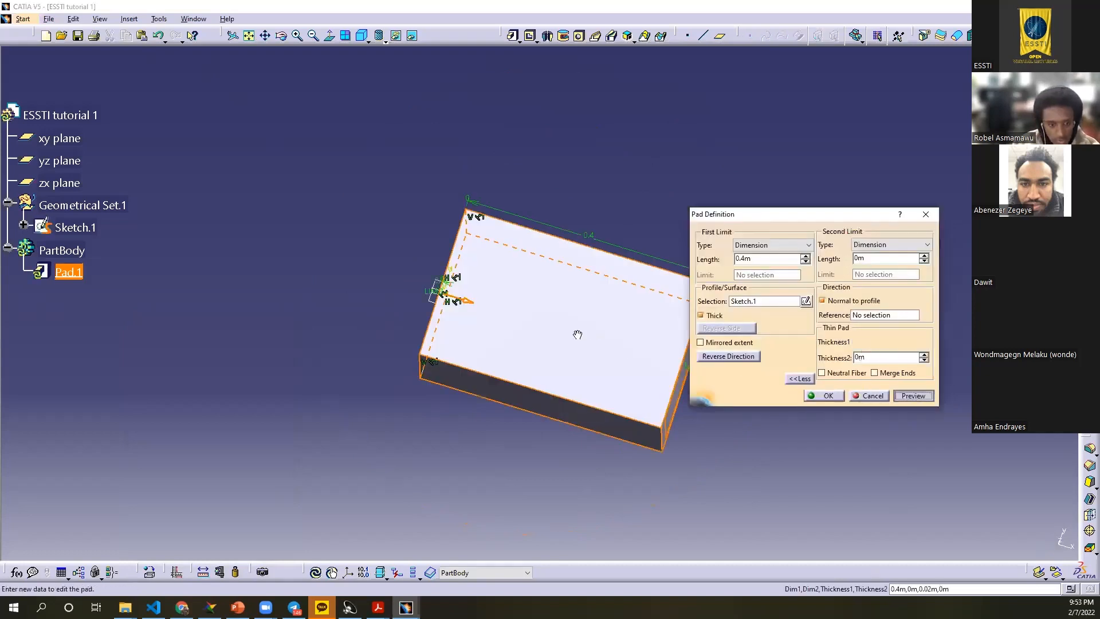
middle_click_drag(617, 303, 607, 317)
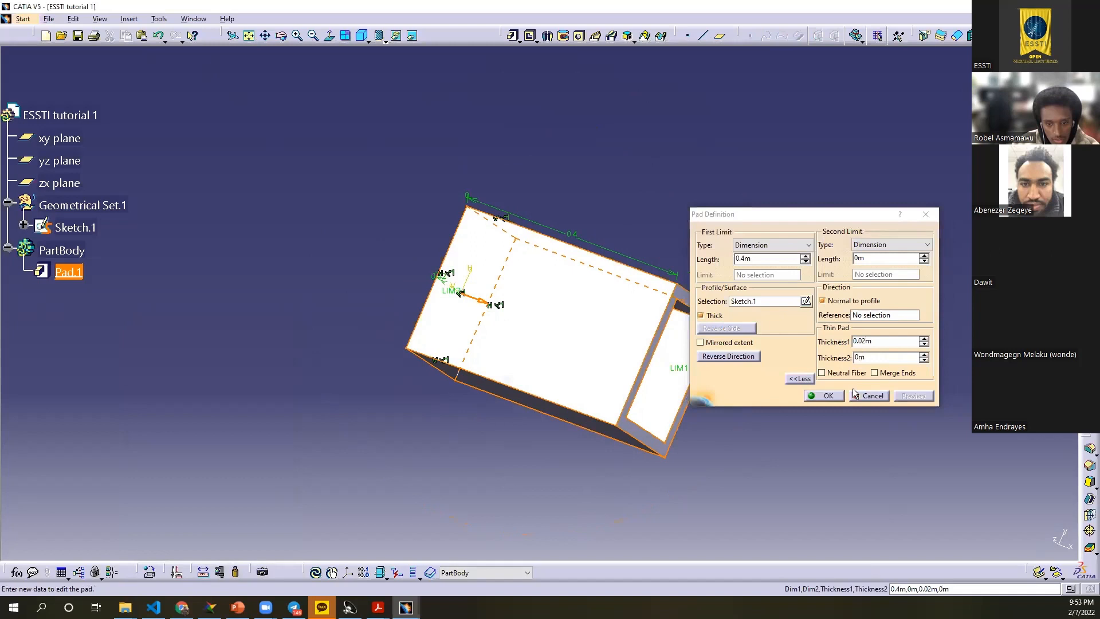
middle_click_drag(681, 396, 561, 328)
middle_click_drag(603, 421, 497, 360)
left_click(823, 396)
middle_click_drag(676, 304, 563, 294)
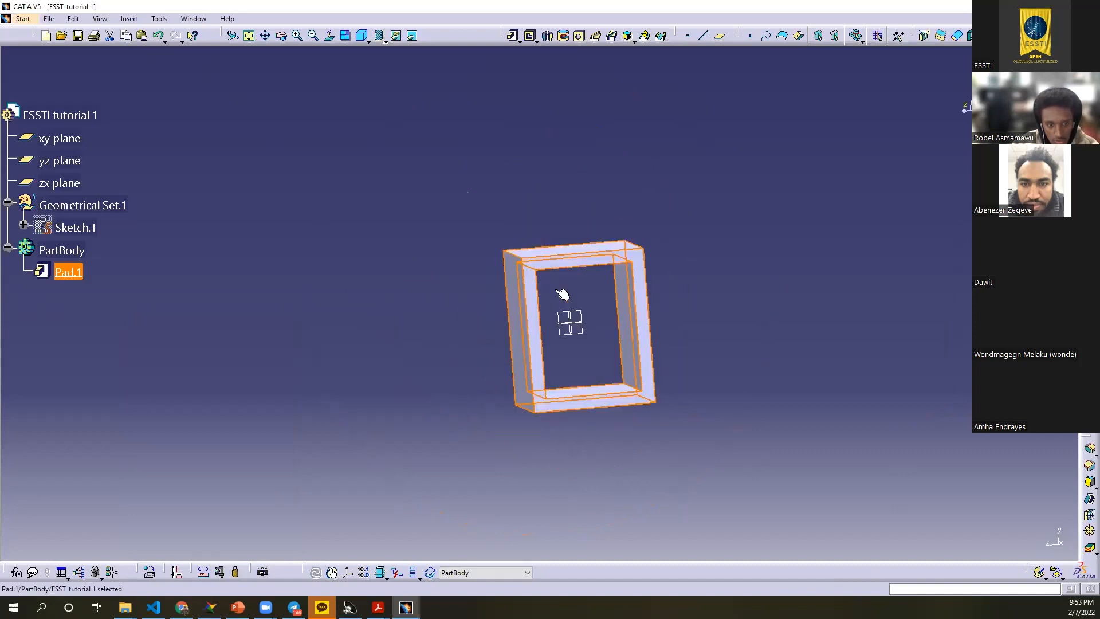
middle_click_drag(452, 270, 701, 343)
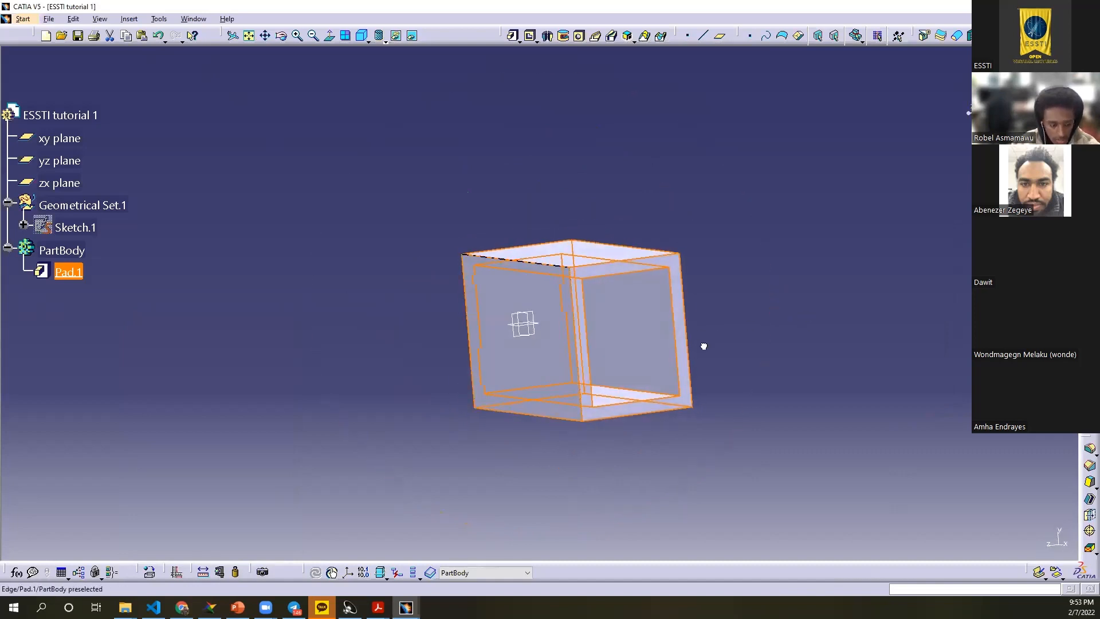
Step: Cut the pad out of the part body and undo the cut
key("ctrl+x")
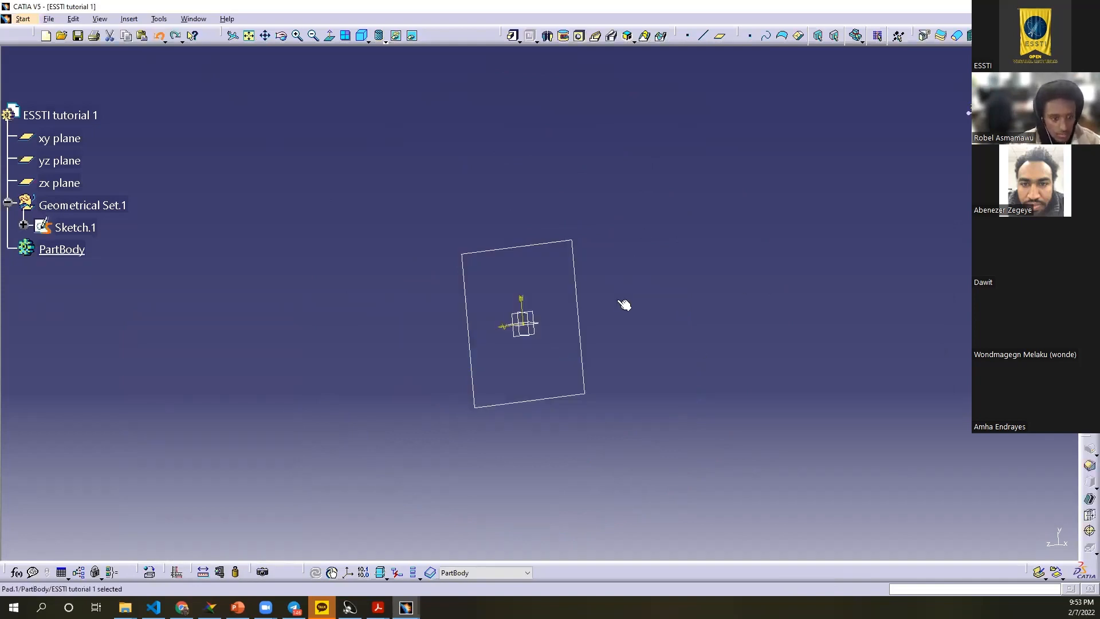
key("ctrl+z")
middle_click_drag(769, 302, 703, 222)
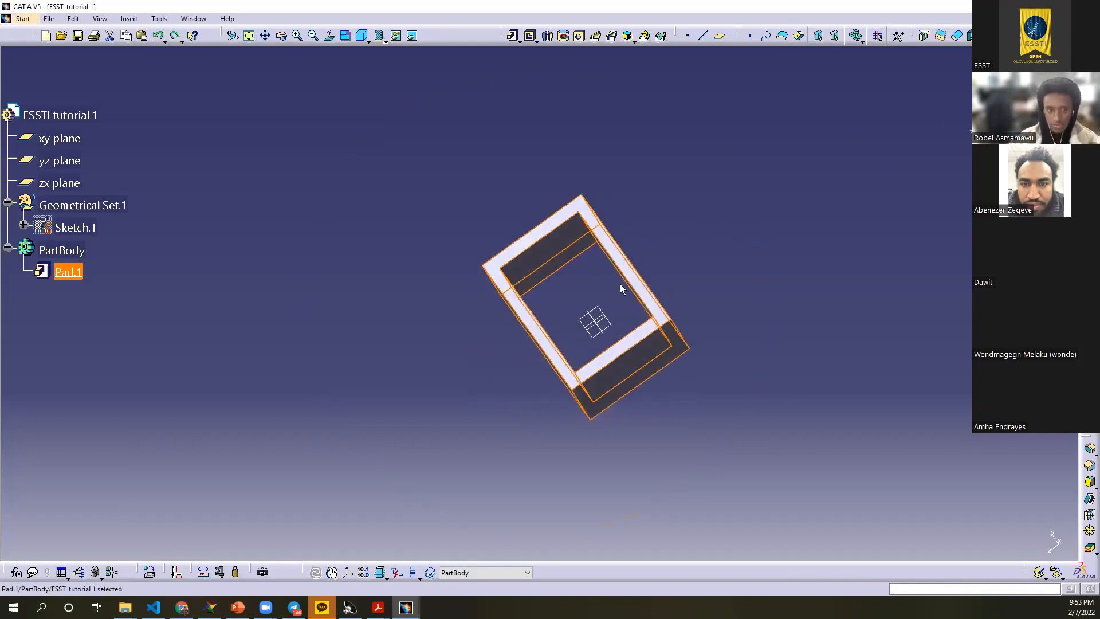
Step: Turn off the Thick option in the pad's definition to make it a solid block
double_click(69, 271)
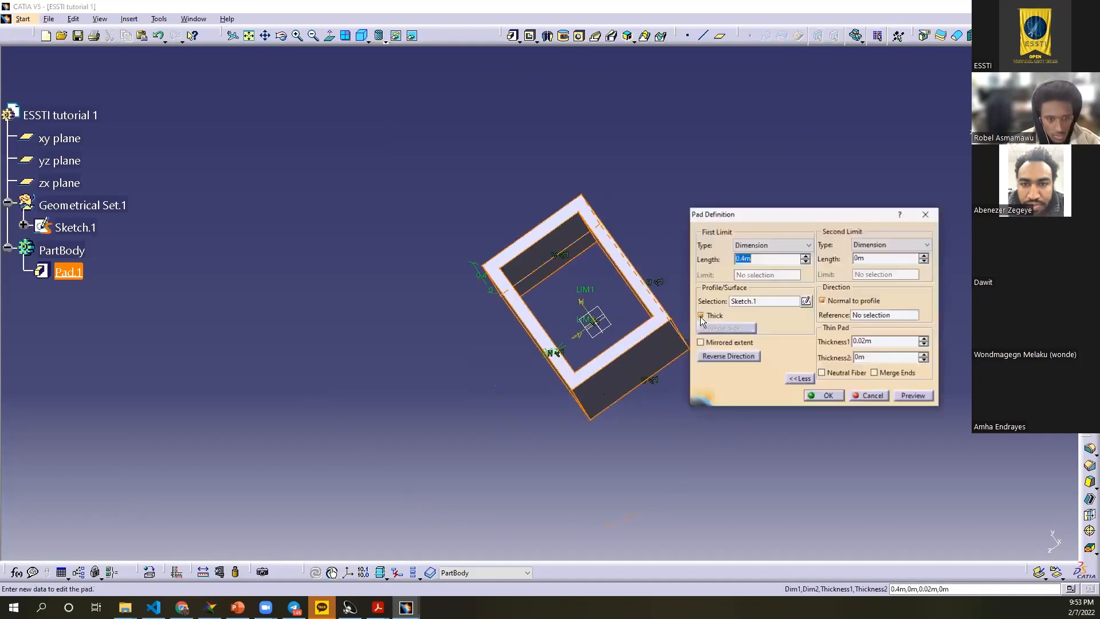
middle_click_drag(451, 346, 830, 389)
left_click(830, 389)
middle_click_drag(733, 331, 613, 298)
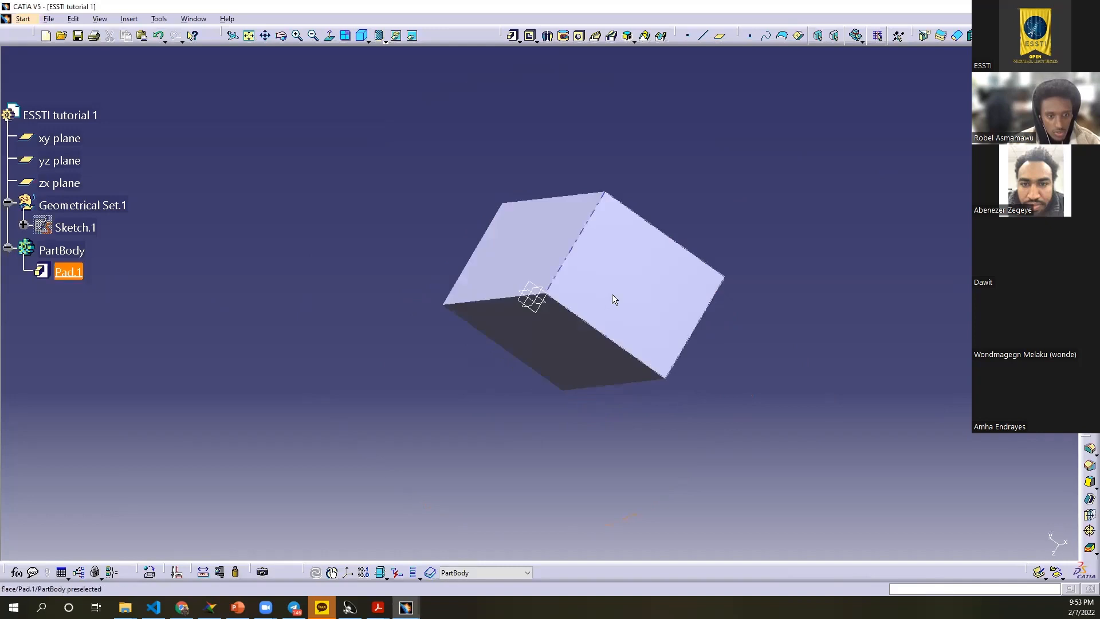
Step: Sketch a centered rectangle about 0.2 m wide and 0.12 m high at the origin on the block's side face
left_click(636, 303)
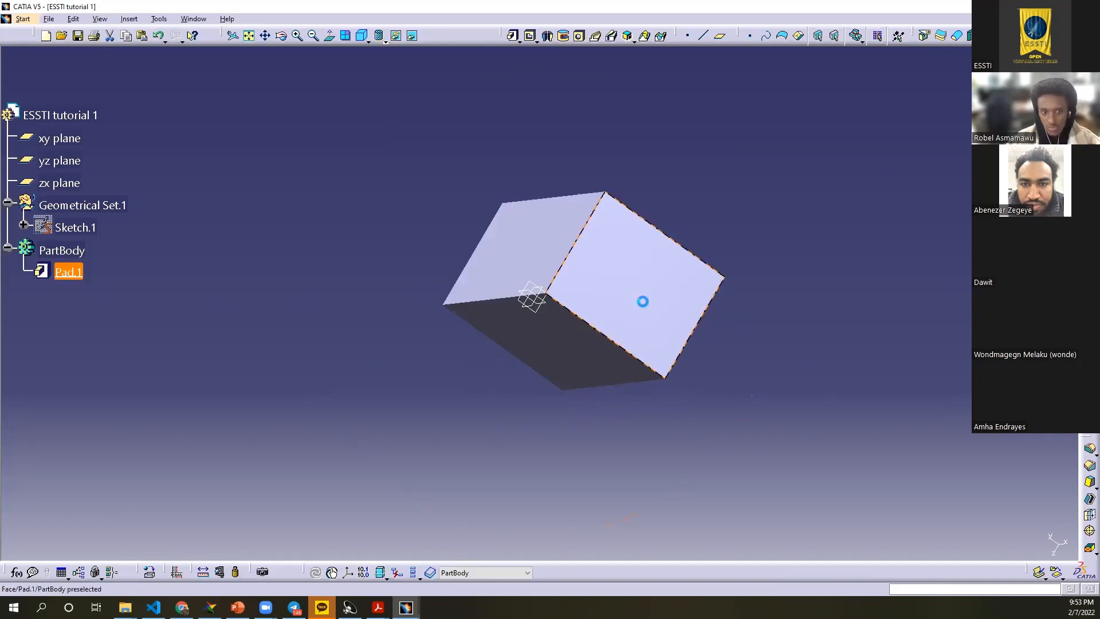
left_click(1090, 97)
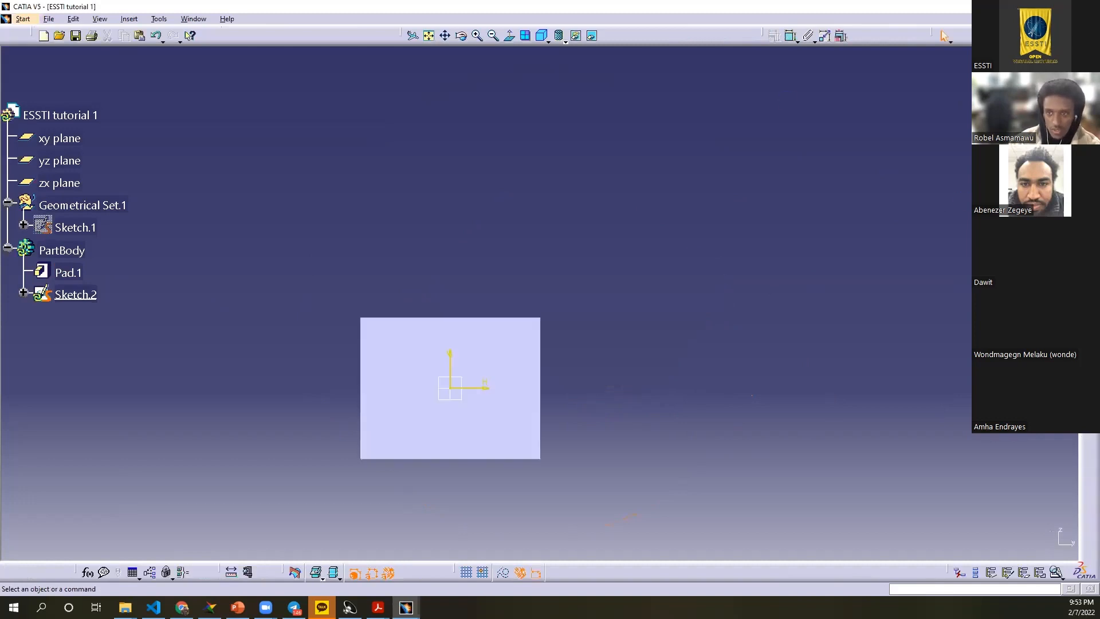
left_click(1089, 143)
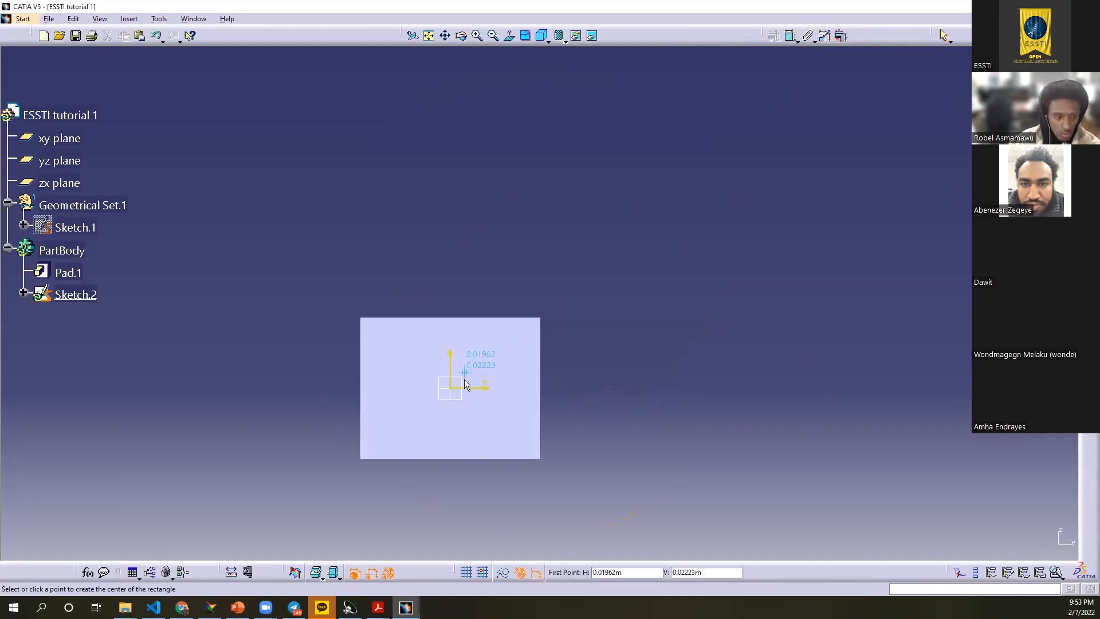
left_click(450, 390)
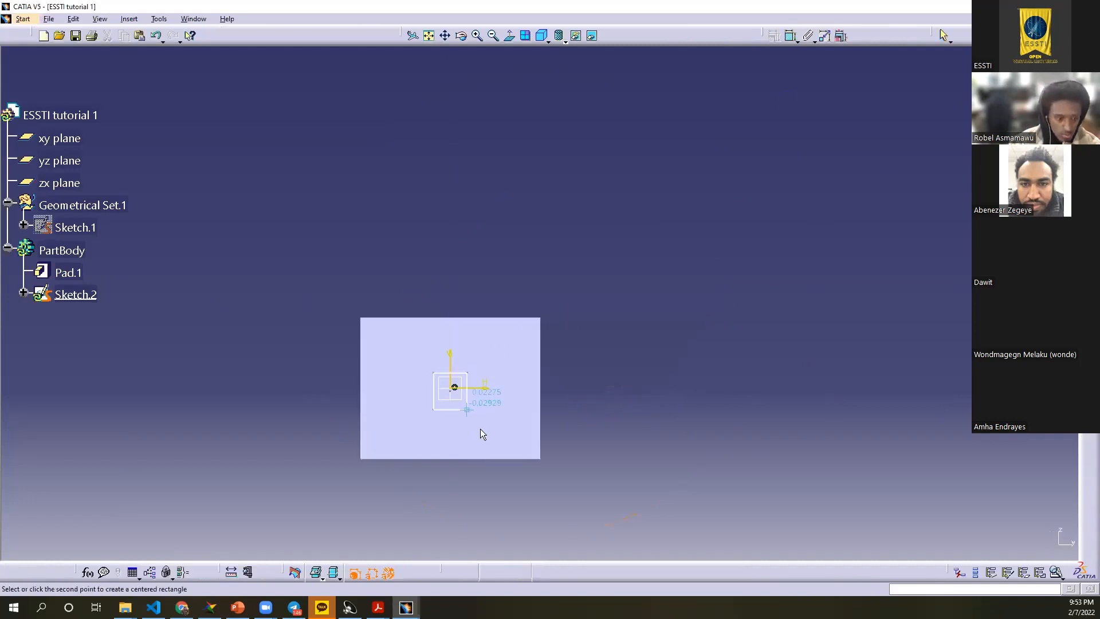
left_click(523, 435)
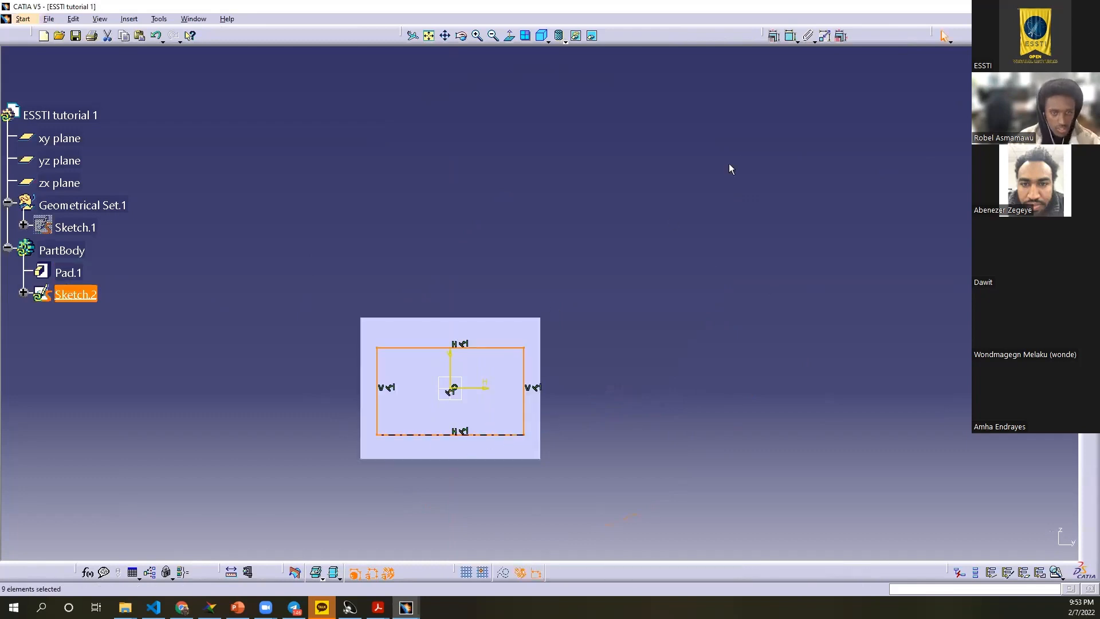
left_click(658, 206)
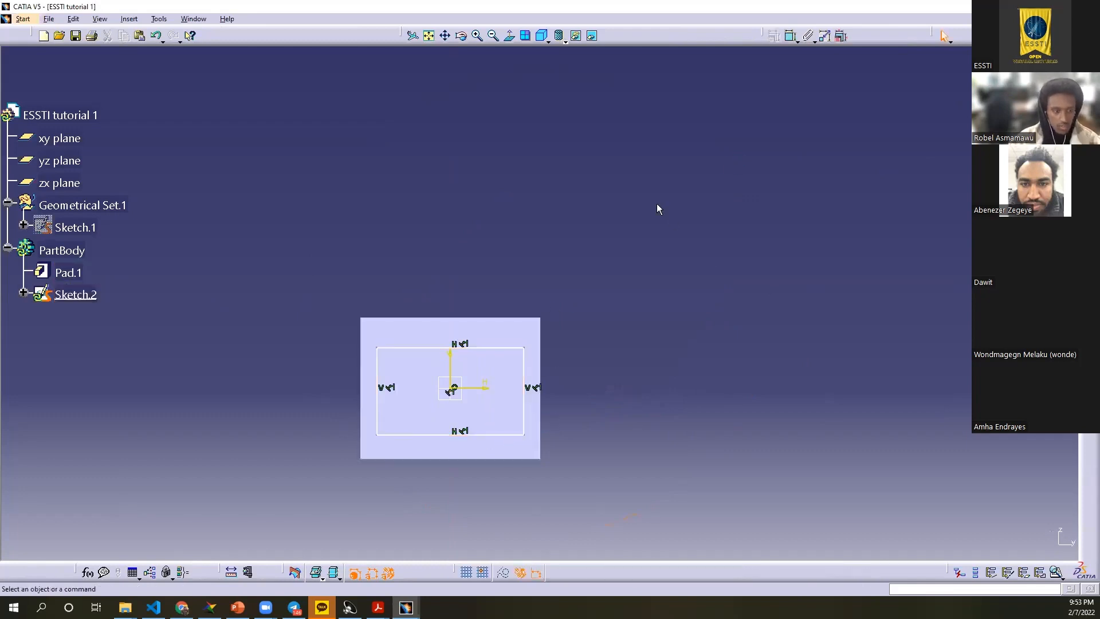
Step: Dimension the width and height of the rectangle on the block's side face
left_click(792, 35)
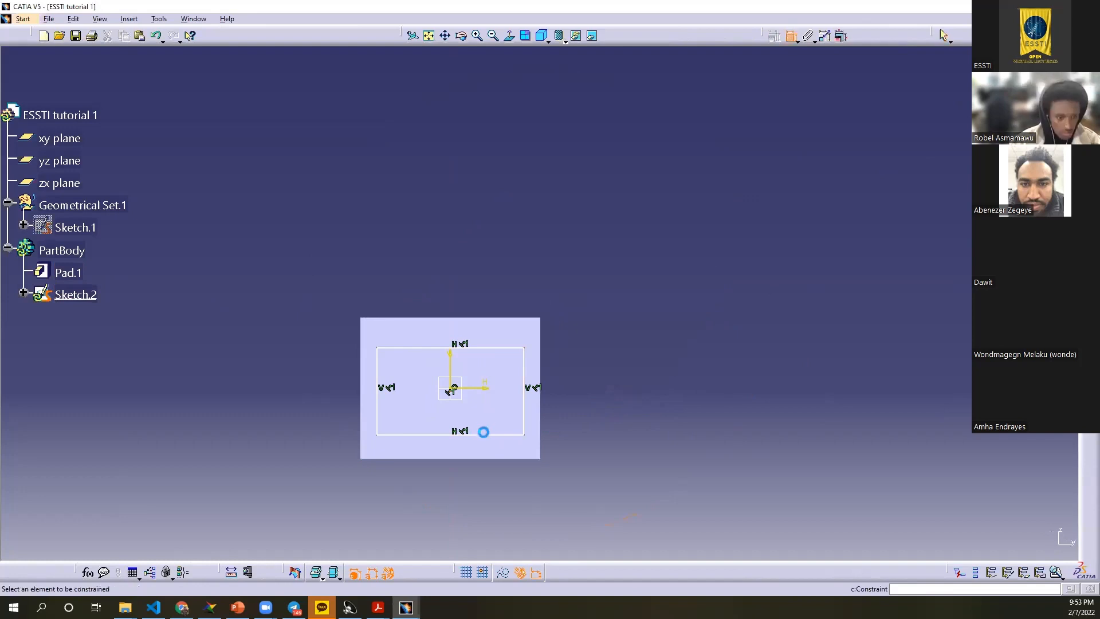
left_click(483, 434)
left_click(443, 528)
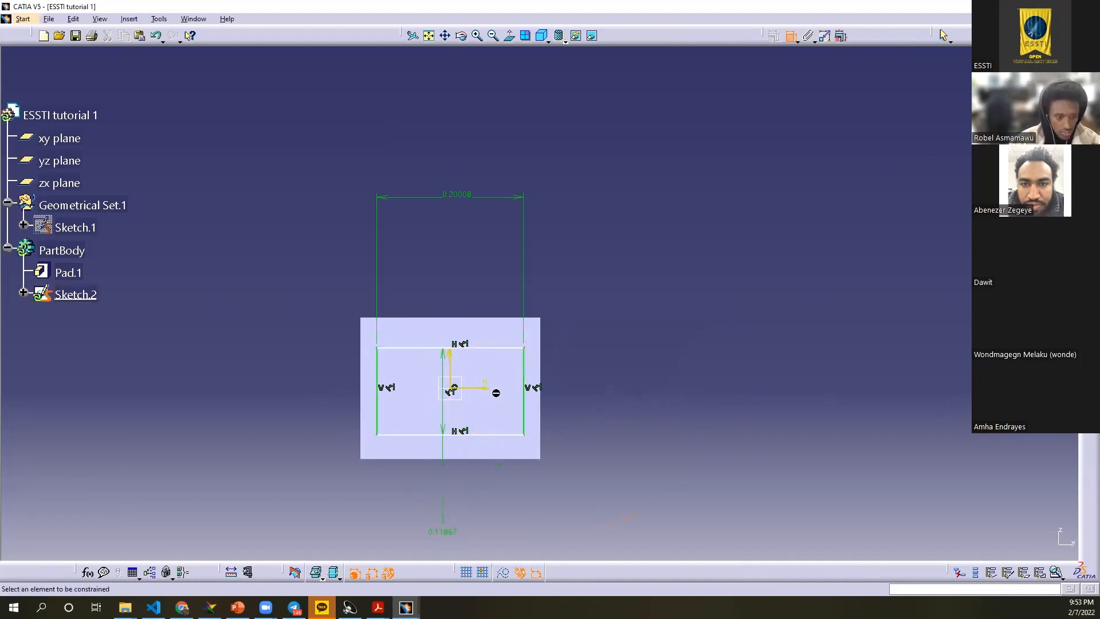
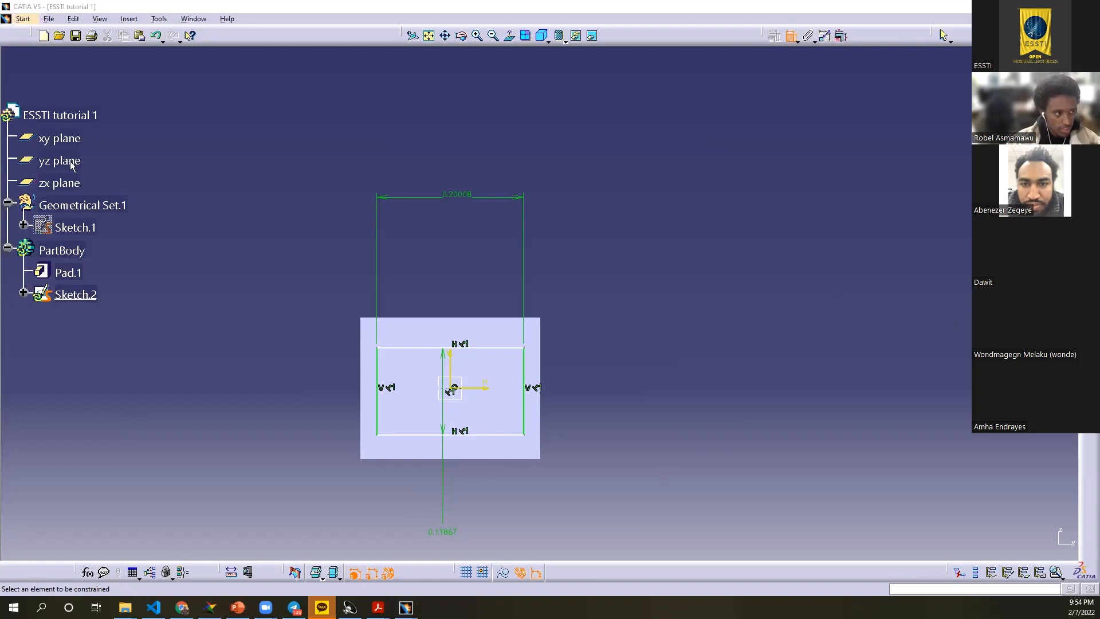
Step: Constrain the rectangle's upper and lower horizontal edges to be symmetric about the sketch's H axis
mouse_move(399, 469)
middle_mouse_down()
mouse_move(420, 368)
mouse_move(422, 457)
mouse_move(506, 430)
mouse_move(515, 333)
mouse_move(456, 382)
mouse_move(504, 363)
mouse_move(484, 363)
mouse_move(474, 315)
mouse_move(469, 415)
middle_mouse_up()
left_click(484, 311)
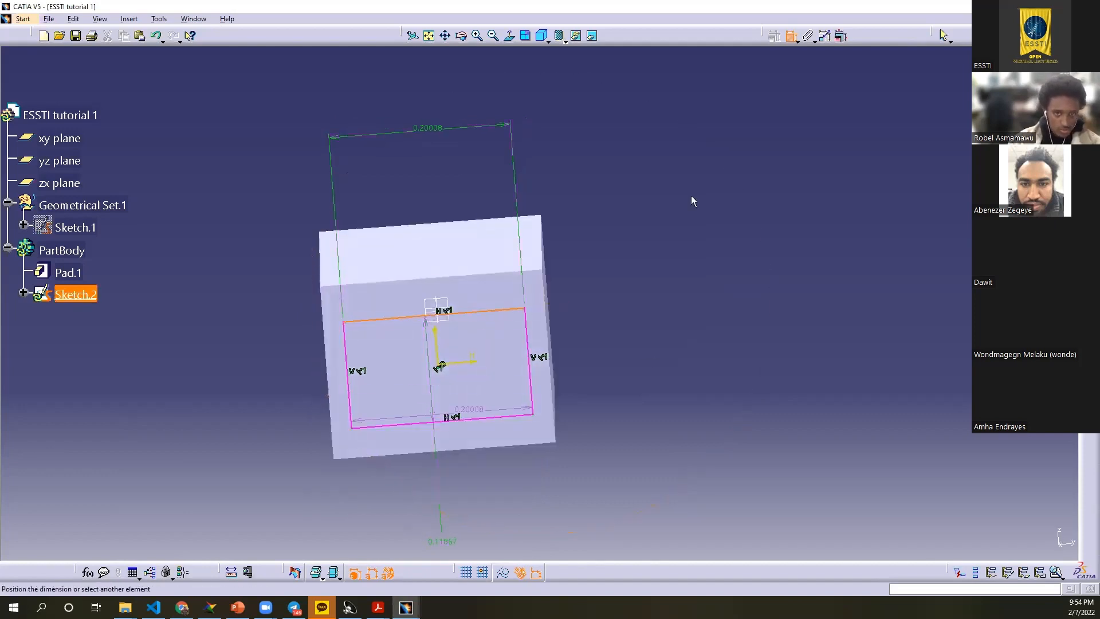
left_click(799, 30)
left_click(483, 311)
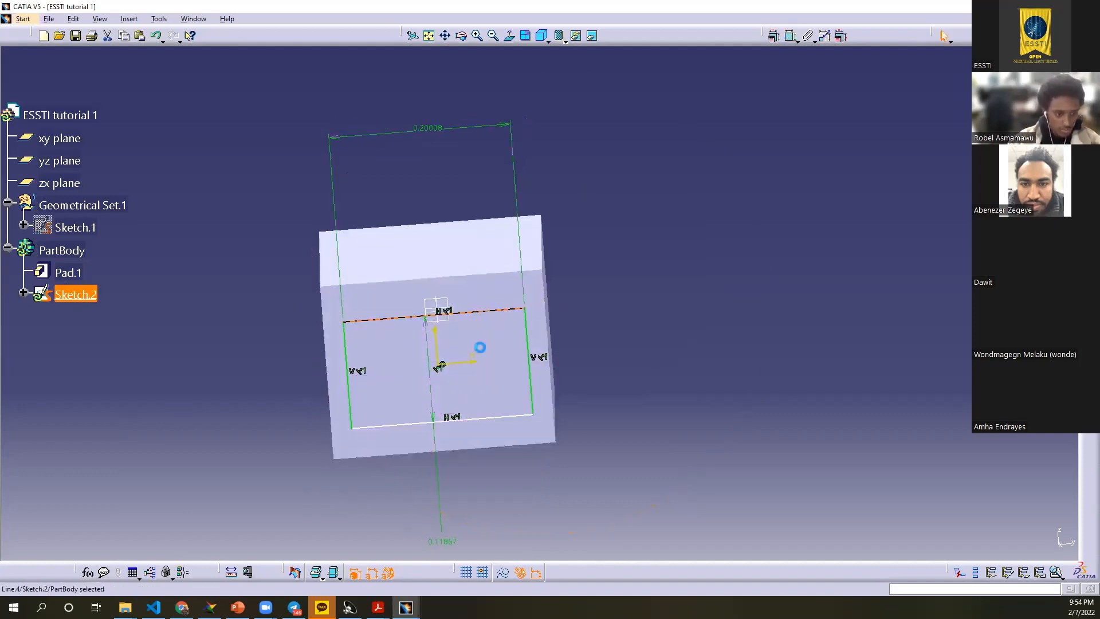
left_click(471, 419, "ctrl")
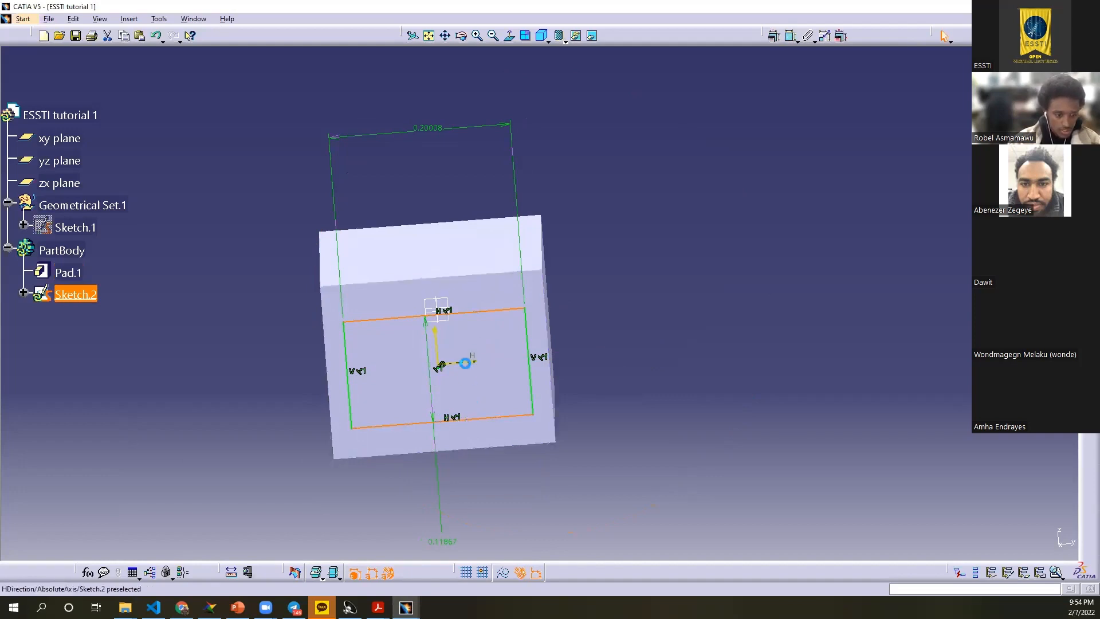
left_click(464, 364, "ctrl")
left_click(790, 35)
left_click(931, 512)
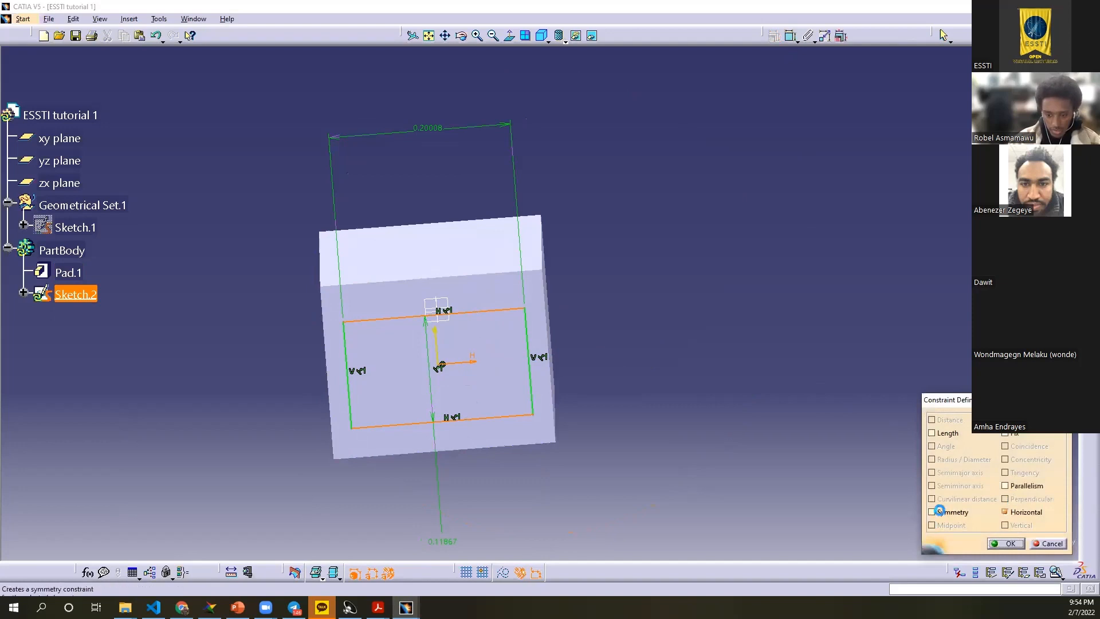
middle_click_drag(695, 373, 352, 332)
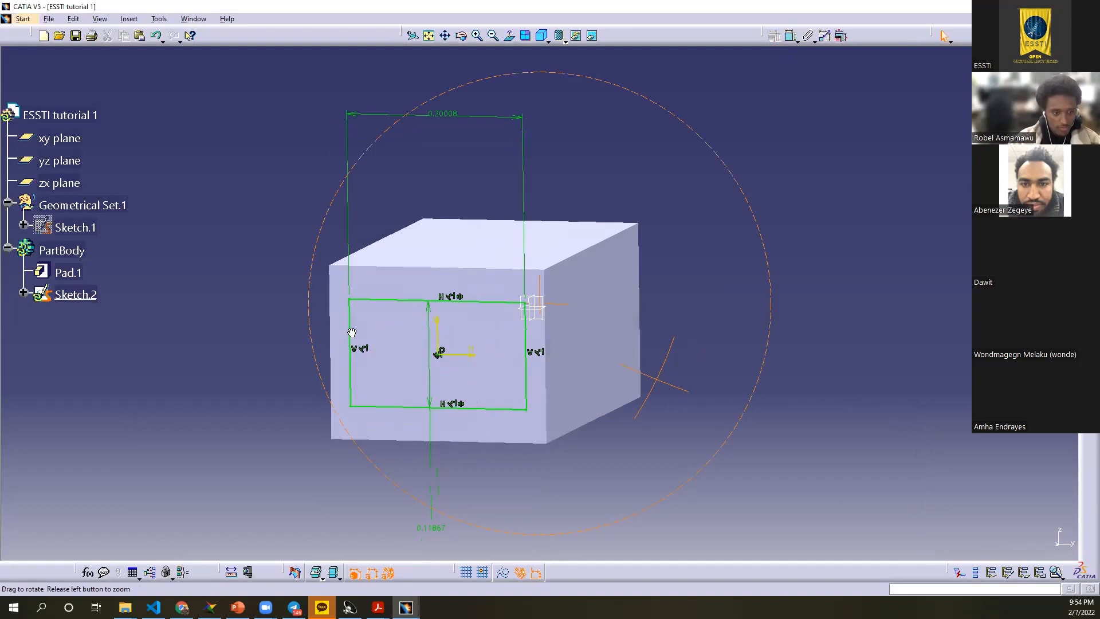
Step: Exit the sketch and cut a pocket through the block from the rectangle, using a Dimension limit with 0.4 m depth
middle_click_drag(351, 332, 525, 40)
left_click(525, 37)
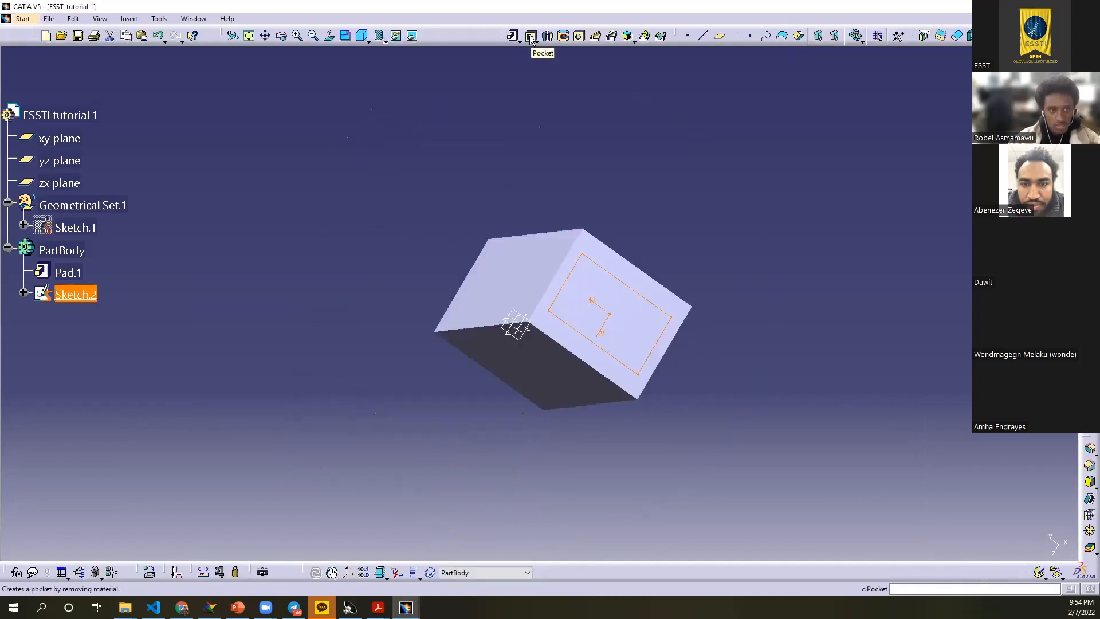
left_click(530, 37)
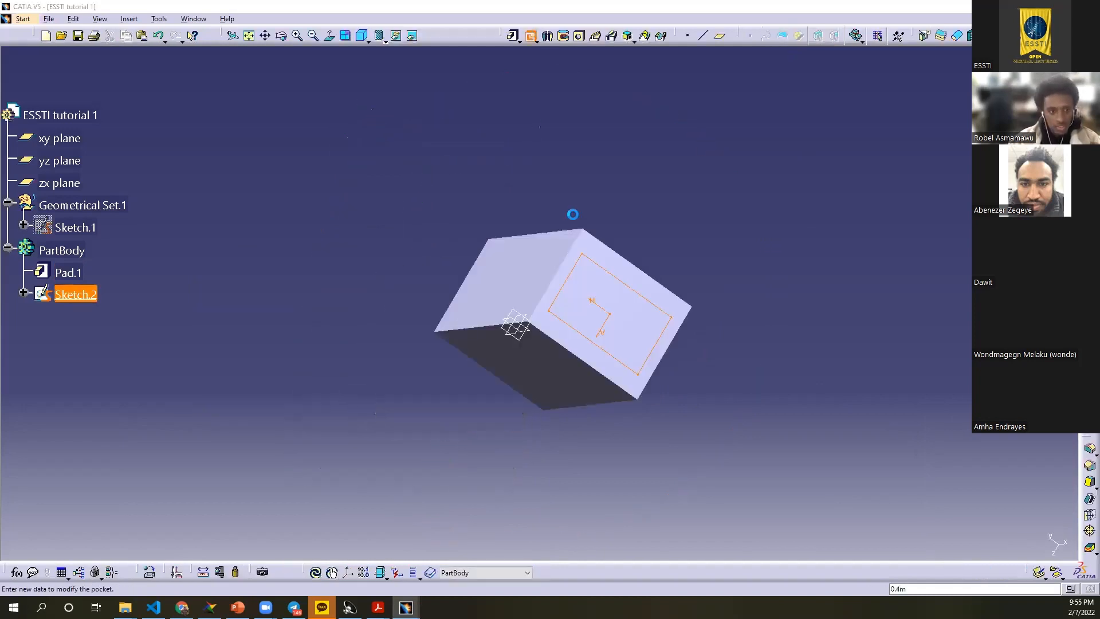
middle_click_drag(401, 343, 632, 322)
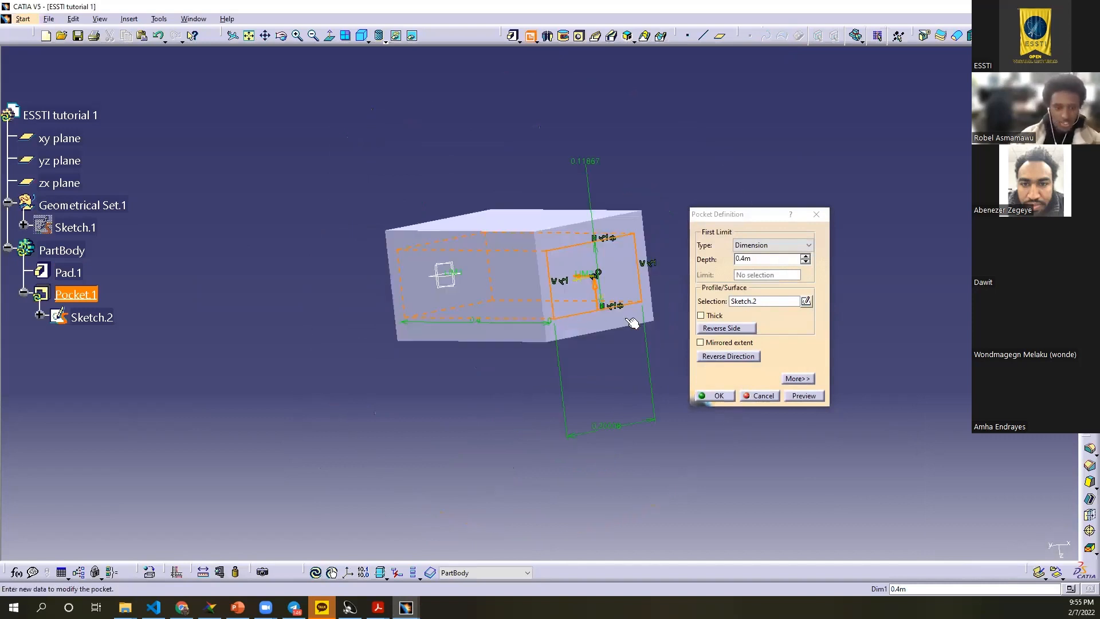
left_click(791, 395)
middle_click_drag(586, 352, 747, 249)
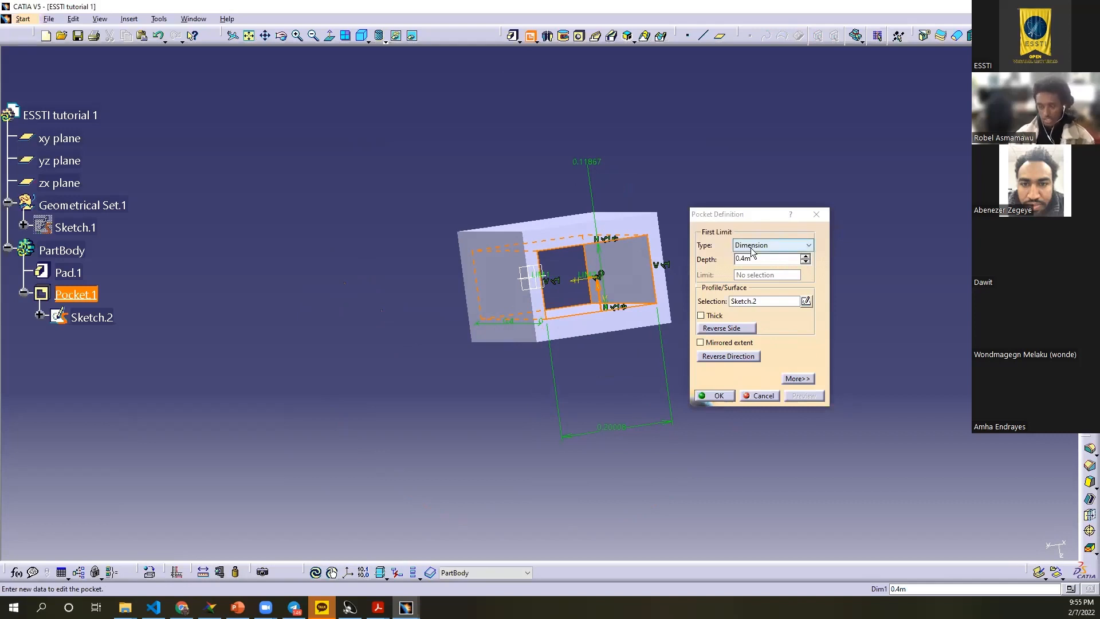
left_click(751, 250)
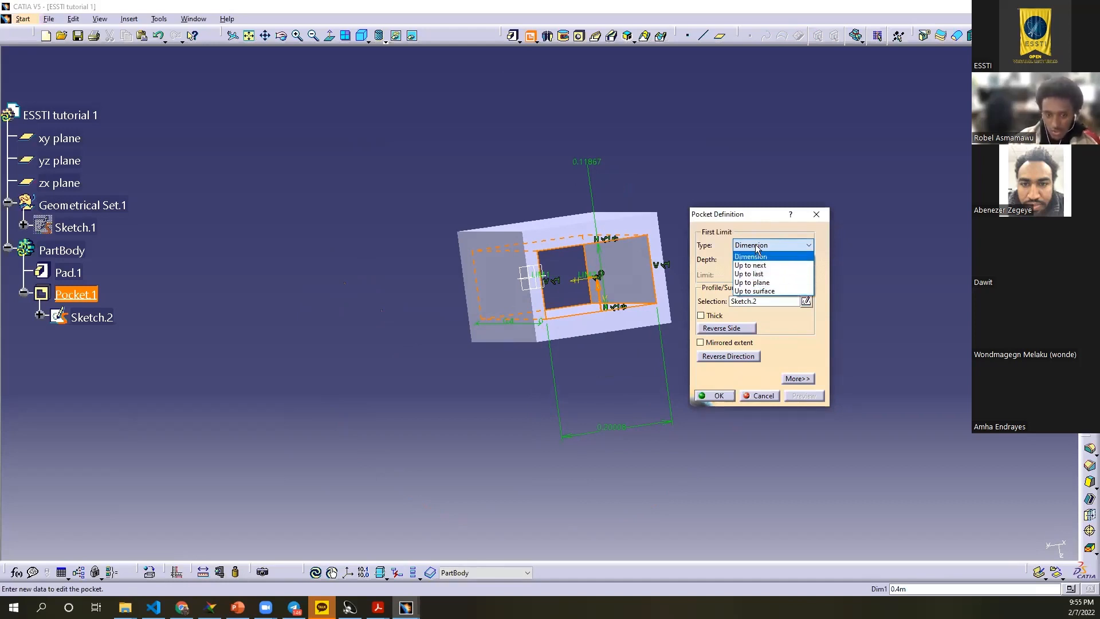
left_click(757, 248)
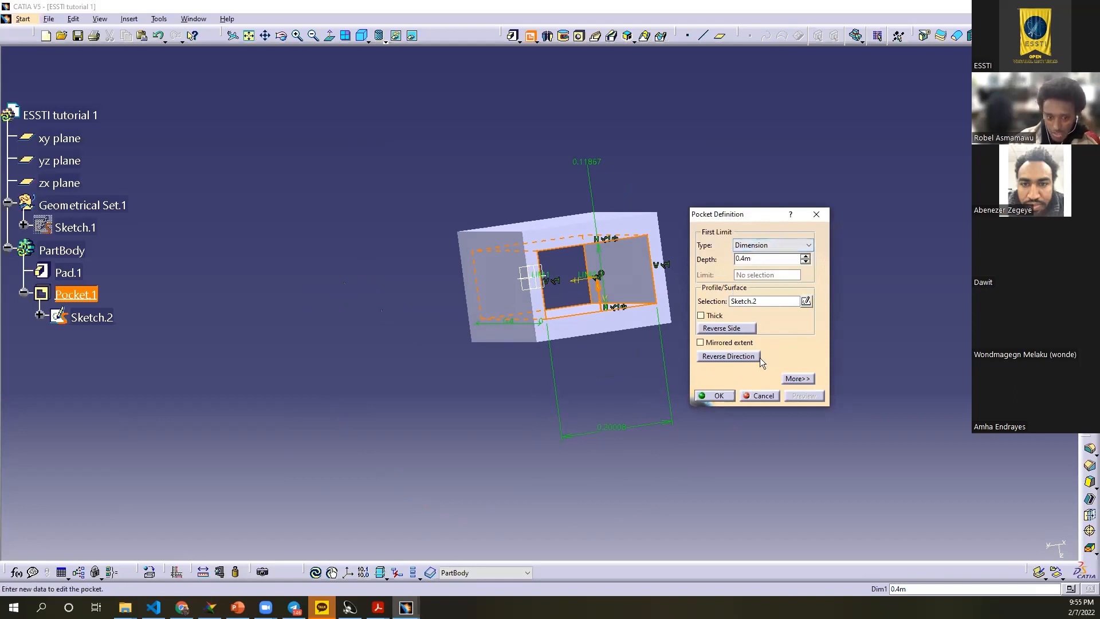
left_click(716, 395)
middle_click_drag(418, 347, 809, 341)
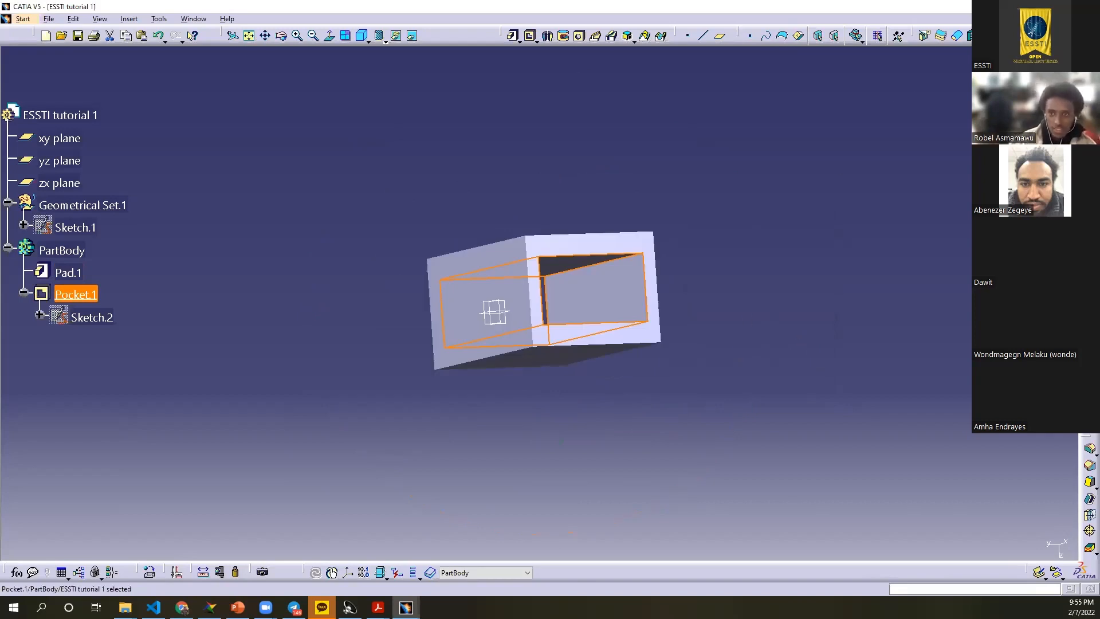
Step: Delete the pad, the pocket and their sketches together with all children and aggregated elements
left_click_drag(302, 182, 741, 420)
key("Delete")
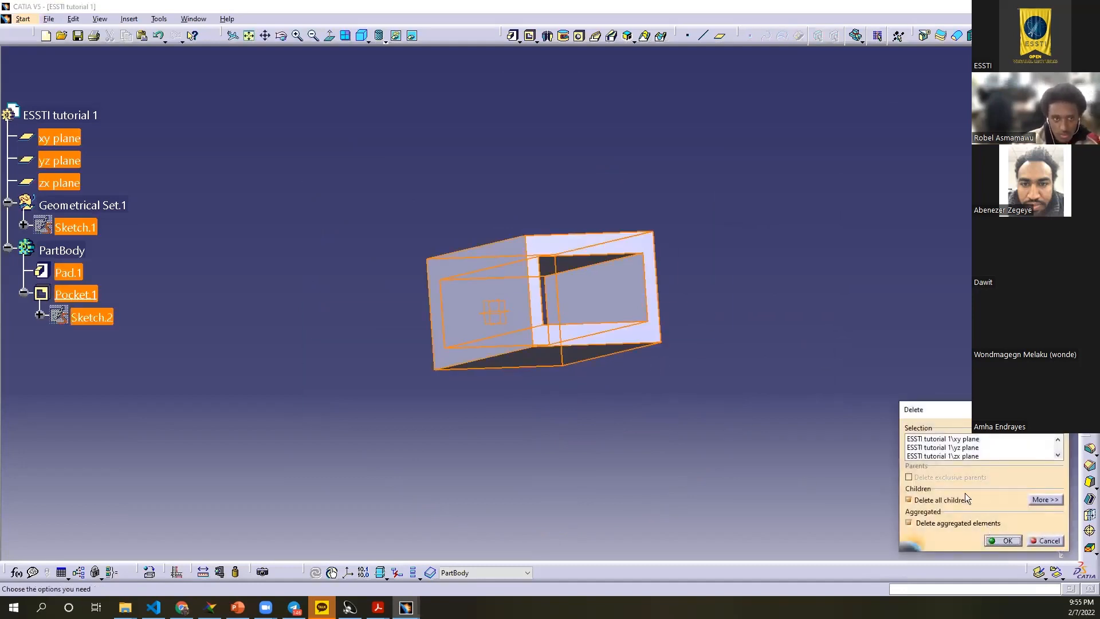
left_click(1000, 539)
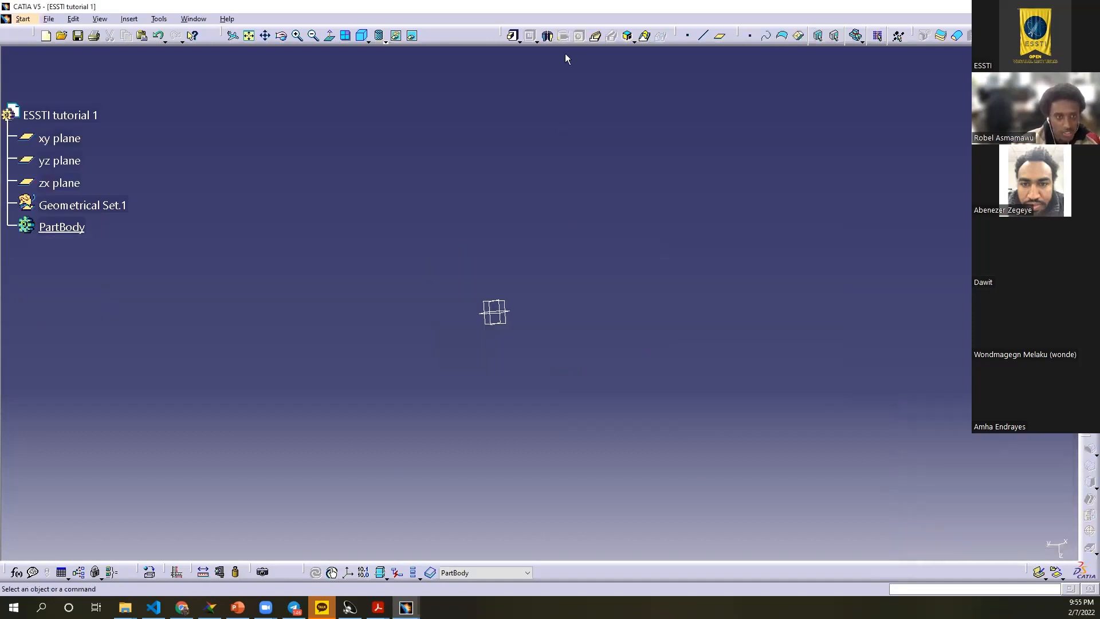
Step: Sketch a centered rectangle about 0.54 m wide and 0.77 m high at the origin on the yz plane
left_click(60, 161)
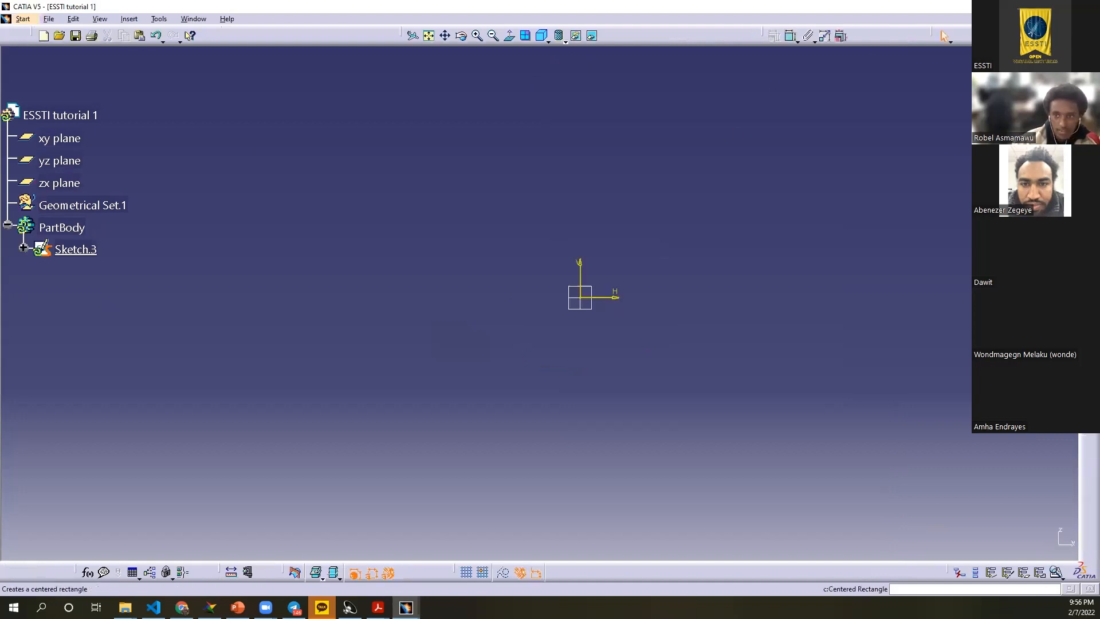
left_click(581, 294)
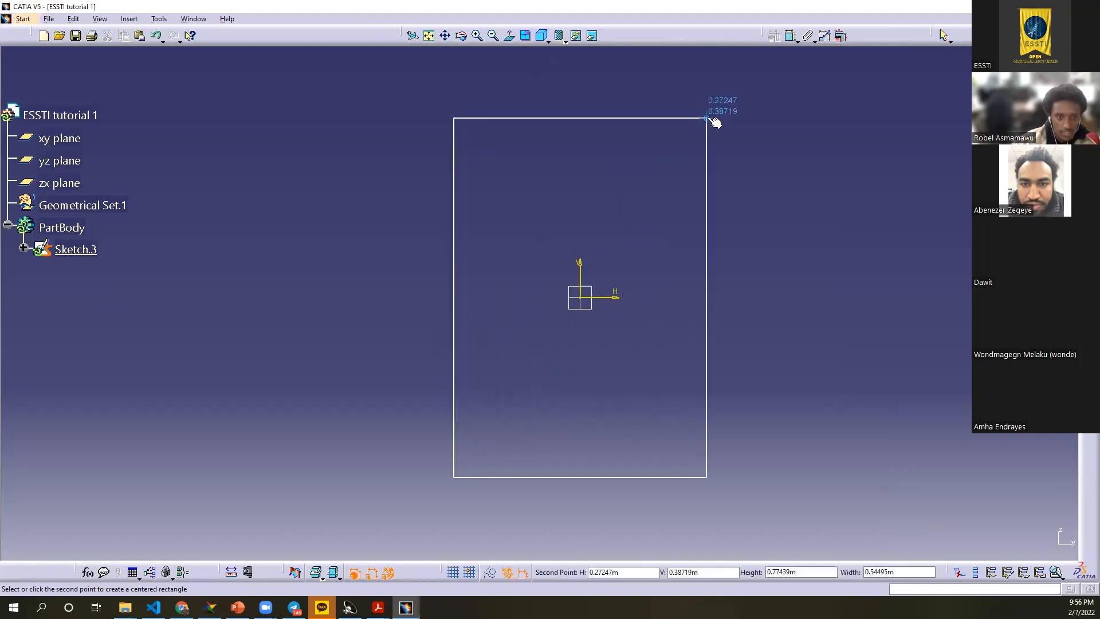
left_click(708, 119)
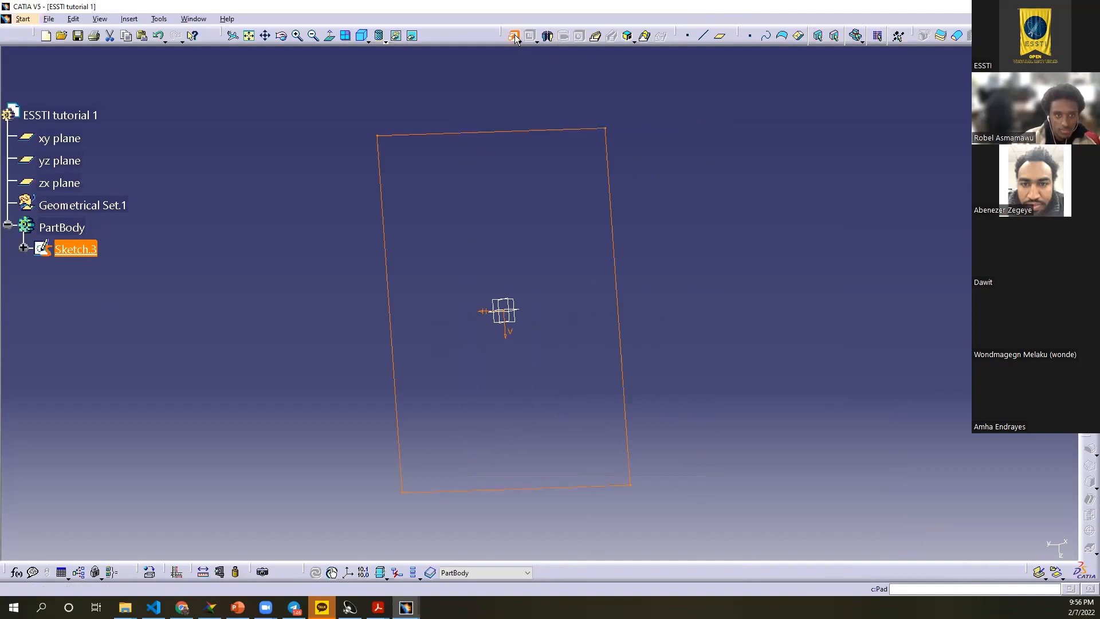
Step: Extrude the large rectangle sketch as a pad with a length of 0.4 m
left_click(514, 36)
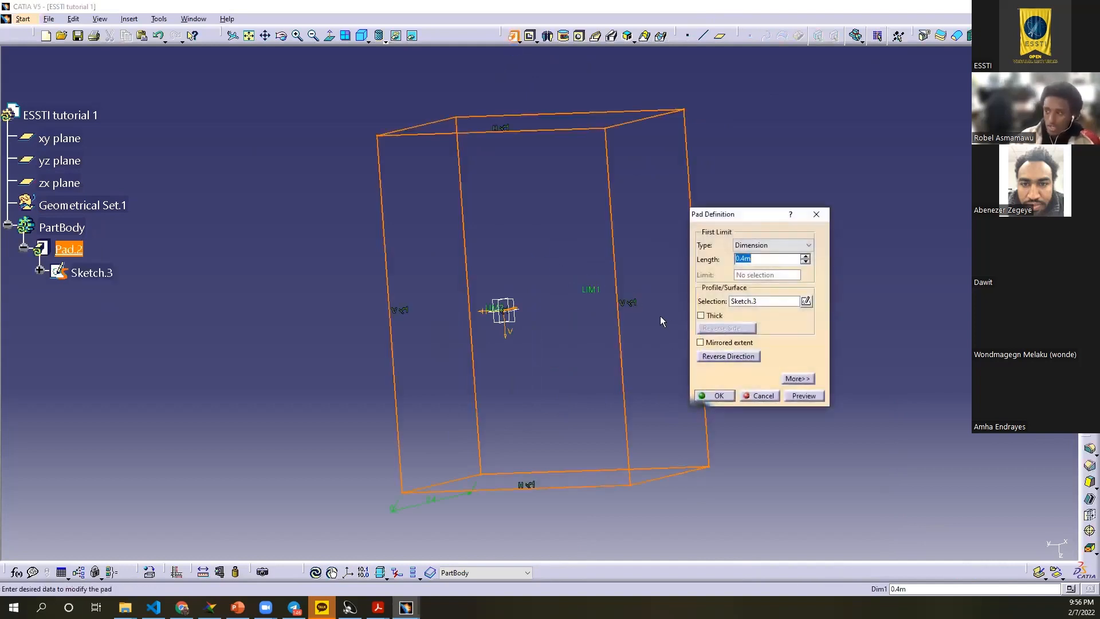
left_click(803, 395)
left_click(714, 395)
middle_click_drag(422, 205, 688, 135)
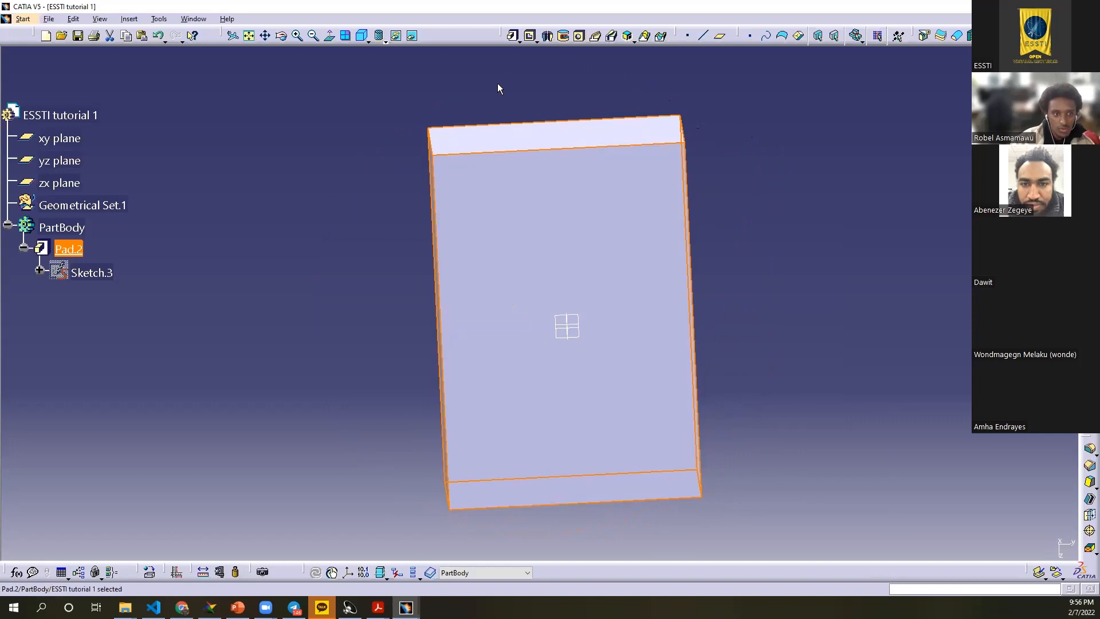
Step: Start a new sketch on the large rectangular face of the pad
middle_click_drag(544, 265, 541, 244)
left_click(550, 286)
left_click(956, 132)
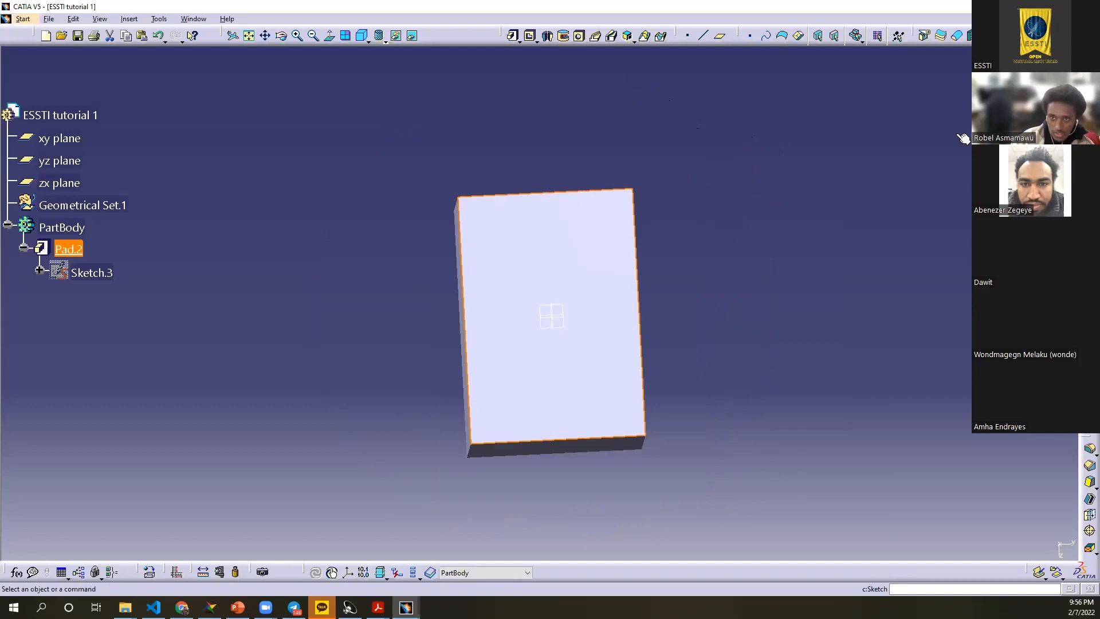
mouse_move(646, 213)
middle_mouse_down()
mouse_move(653, 170)
mouse_move(515, 157)
middle_mouse_up()
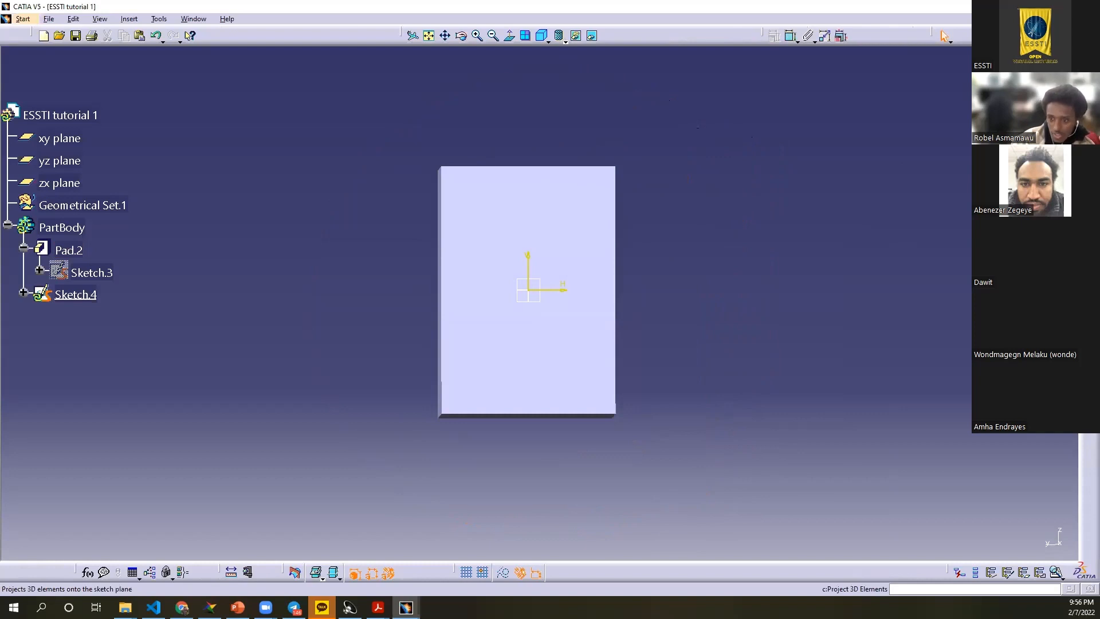
Step: Project the upper horizontal edge of the pad's large face onto the sketch plane with Project 3D Elements
left_click(1088, 241)
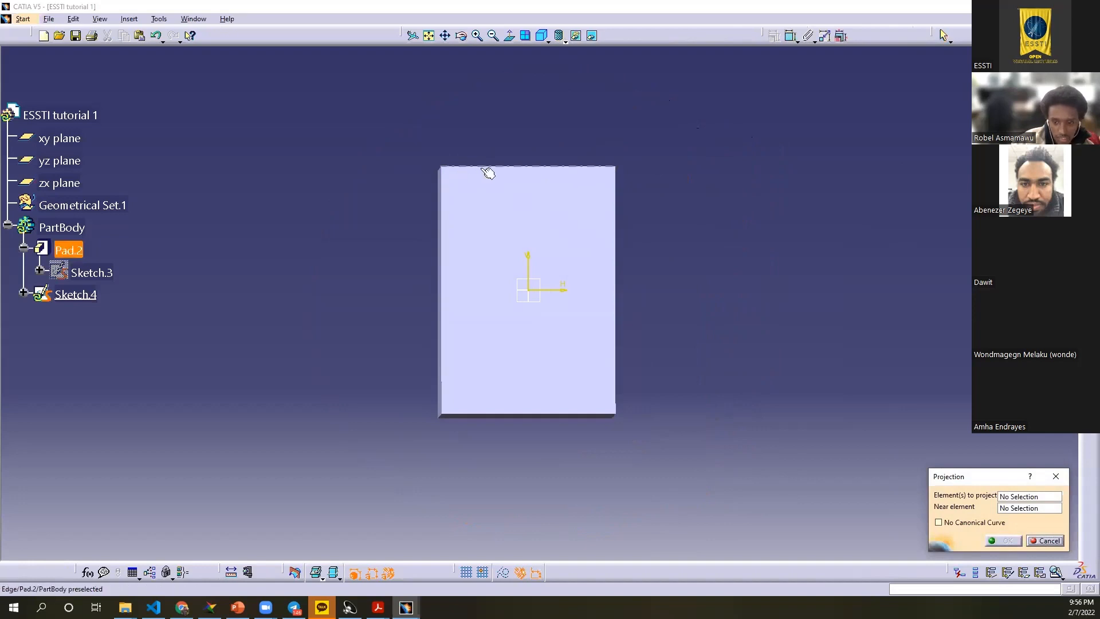
middle_click_drag(488, 172, 521, 172)
left_click(520, 170)
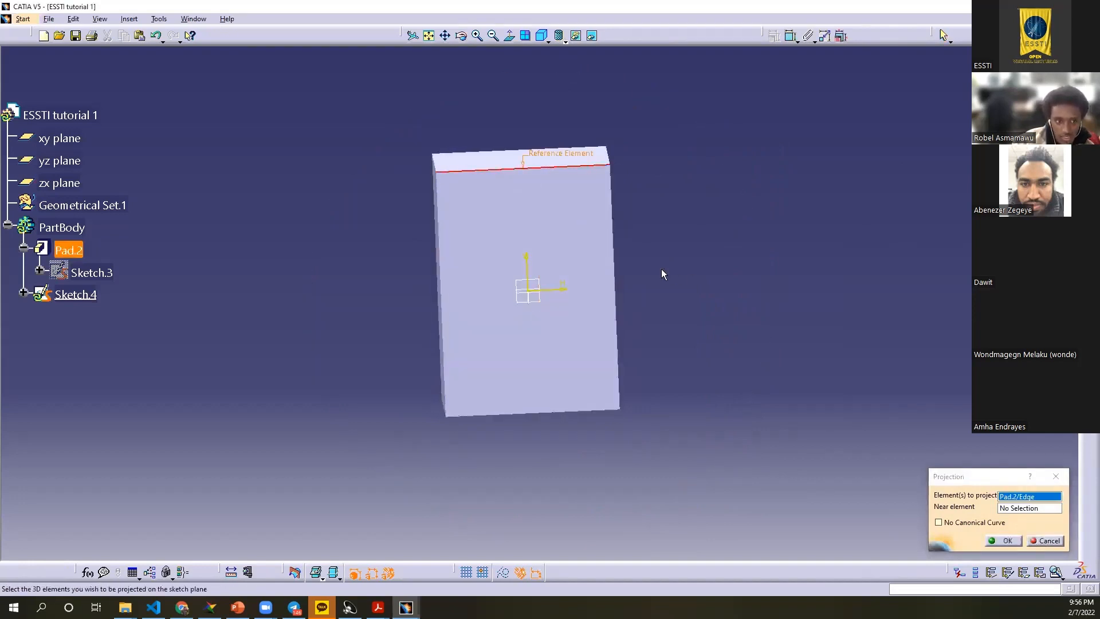
left_click(997, 538)
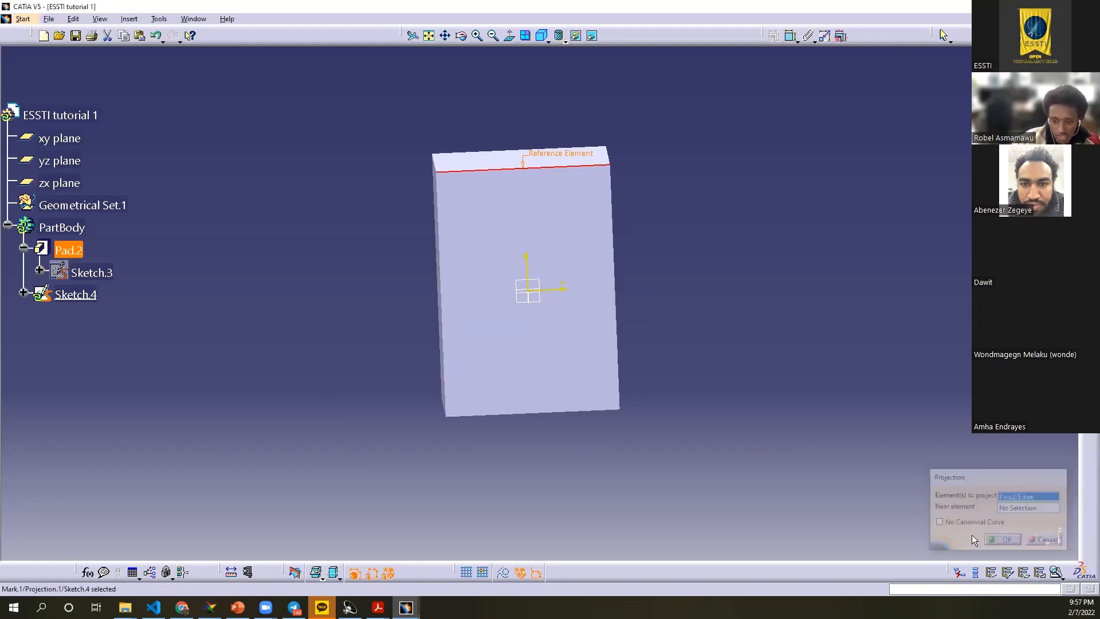
Step: Hide the pad so that only the projected edge line of the face sketch is displayed
middle_click_drag(408, 278, 500, 278)
left_click(644, 225)
mouse_move(608, 213)
middle_mouse_down()
mouse_move(575, 101)
mouse_move(582, 93)
mouse_move(604, 246)
mouse_move(460, 261)
middle_mouse_up()
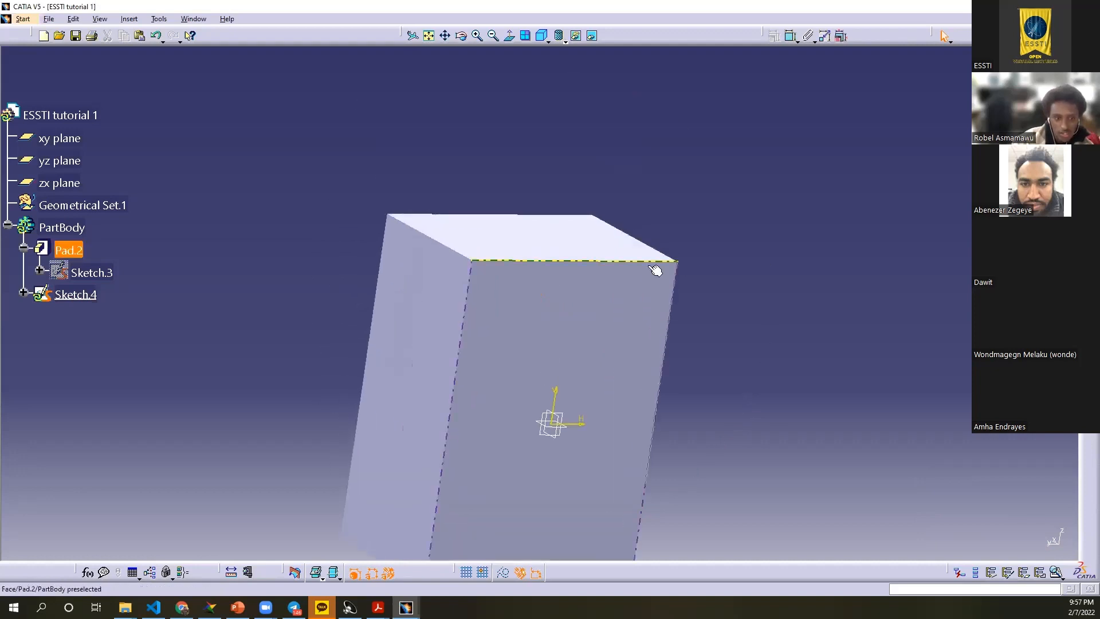
middle_click_drag(626, 290, 573, 376)
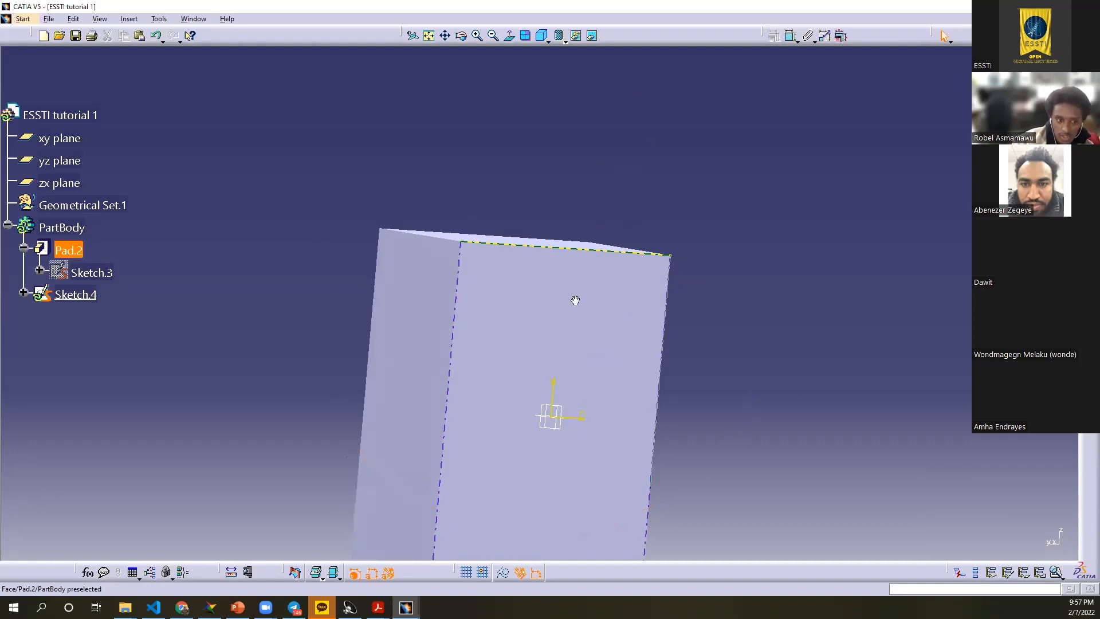
middle_click_drag(586, 289, 566, 268)
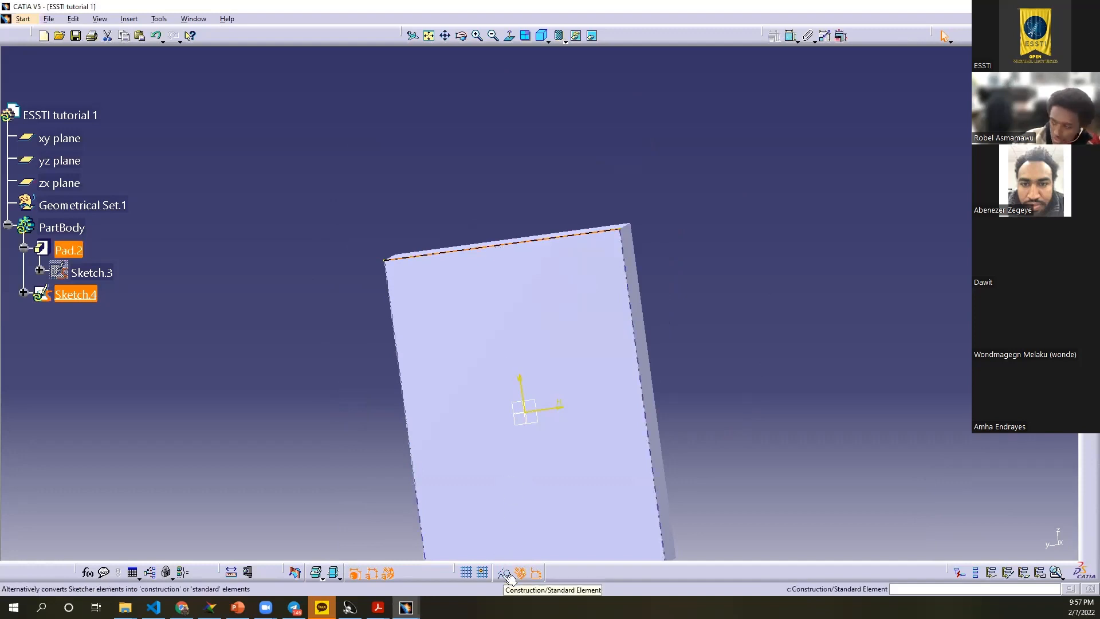
mouse_move(431, 352)
middle_mouse_down()
mouse_move(366, 320)
mouse_move(465, 303)
mouse_move(609, 351)
mouse_move(639, 390)
mouse_move(518, 353)
mouse_move(552, 383)
mouse_move(501, 305)
middle_mouse_up()
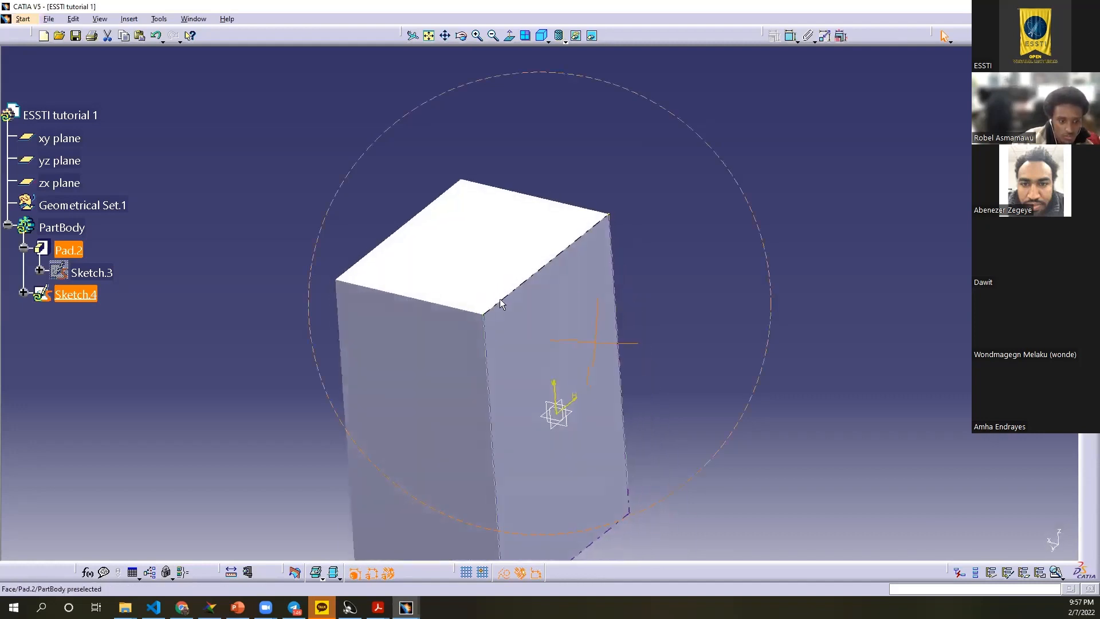
right_click(518, 345)
left_click(541, 380)
mouse_move(596, 362)
middle_mouse_down()
mouse_move(558, 365)
mouse_move(559, 304)
mouse_move(563, 365)
mouse_move(522, 413)
mouse_move(525, 452)
mouse_move(626, 326)
mouse_move(594, 414)
mouse_move(537, 431)
middle_mouse_up()
left_click(536, 429)
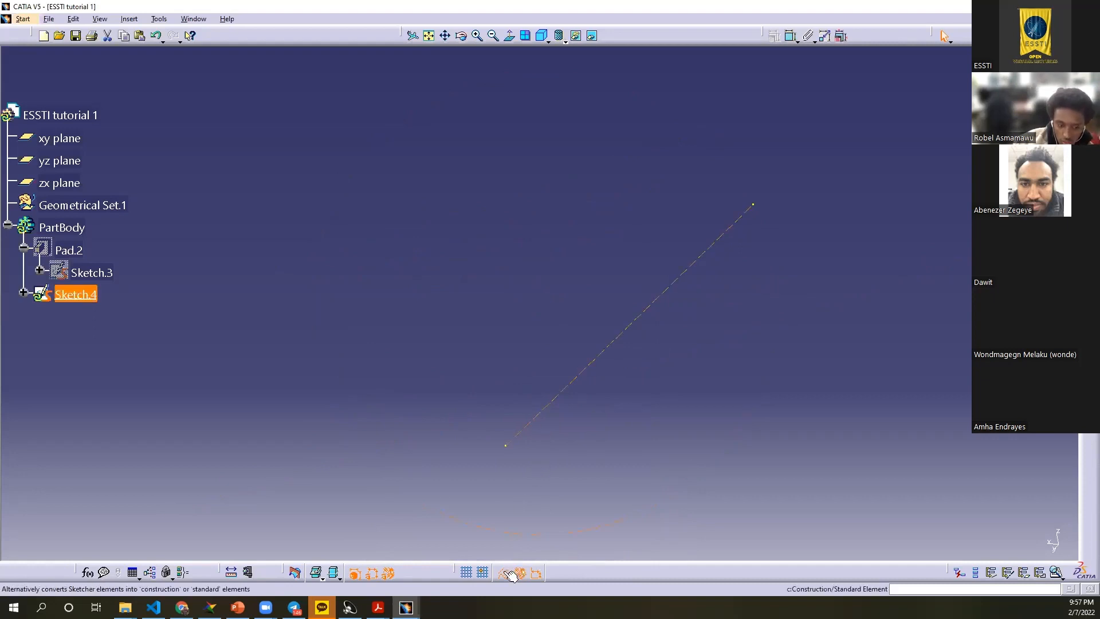
Step: Convert the projected edge line to a standard element and show the hidden pad again
left_click(511, 573)
left_click(558, 451)
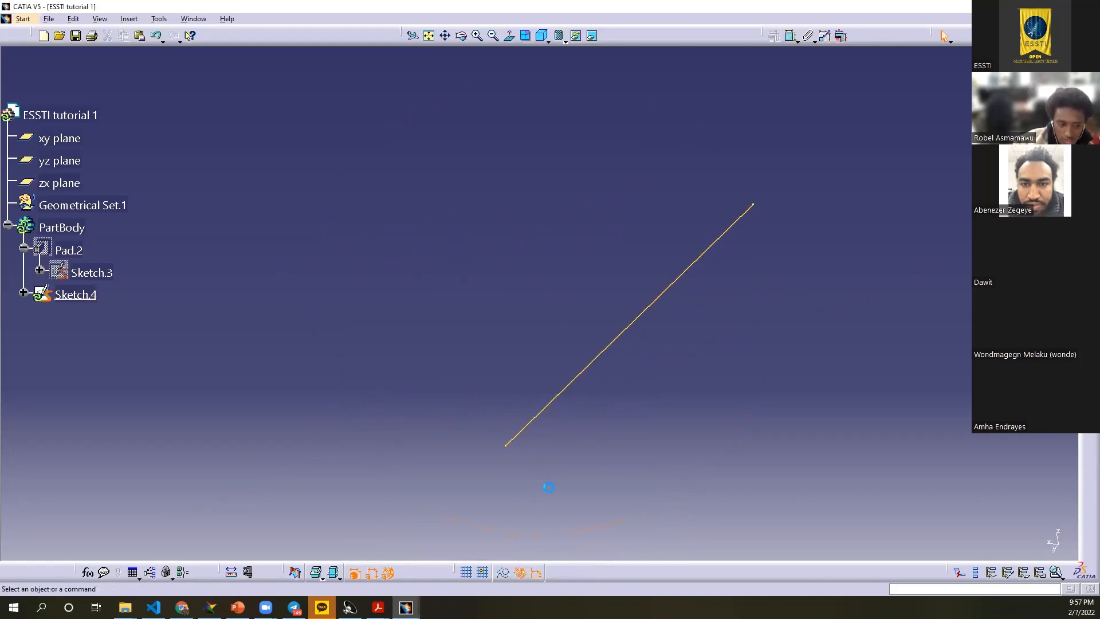
mouse_move(684, 365)
middle_mouse_down()
mouse_move(631, 405)
mouse_move(580, 400)
mouse_move(457, 305)
middle_mouse_up()
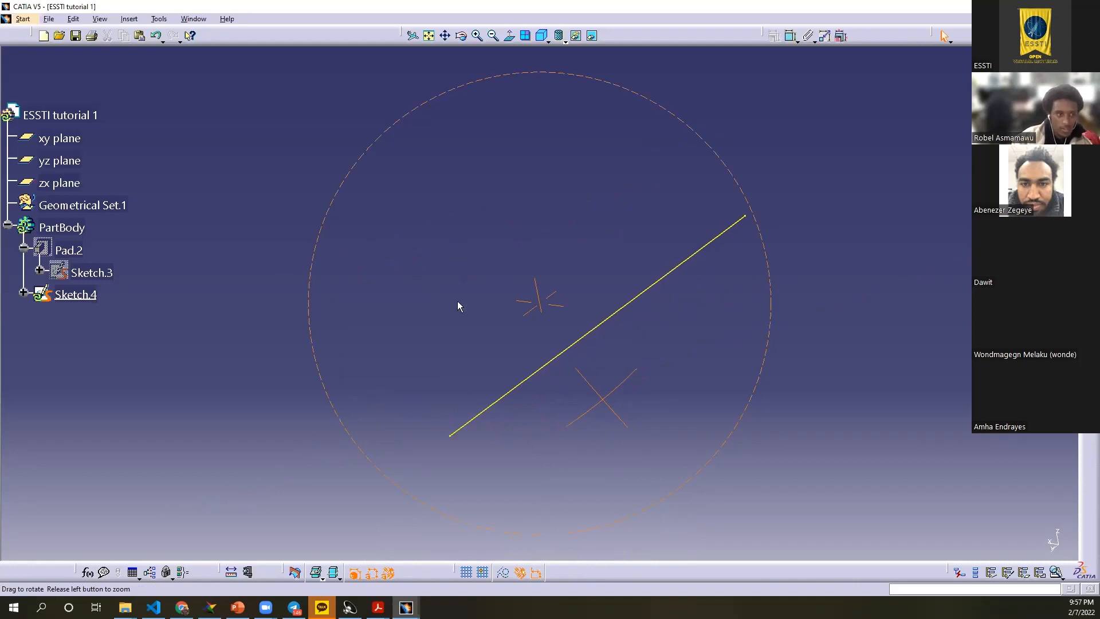
middle_click_drag(457, 305, 459, 304)
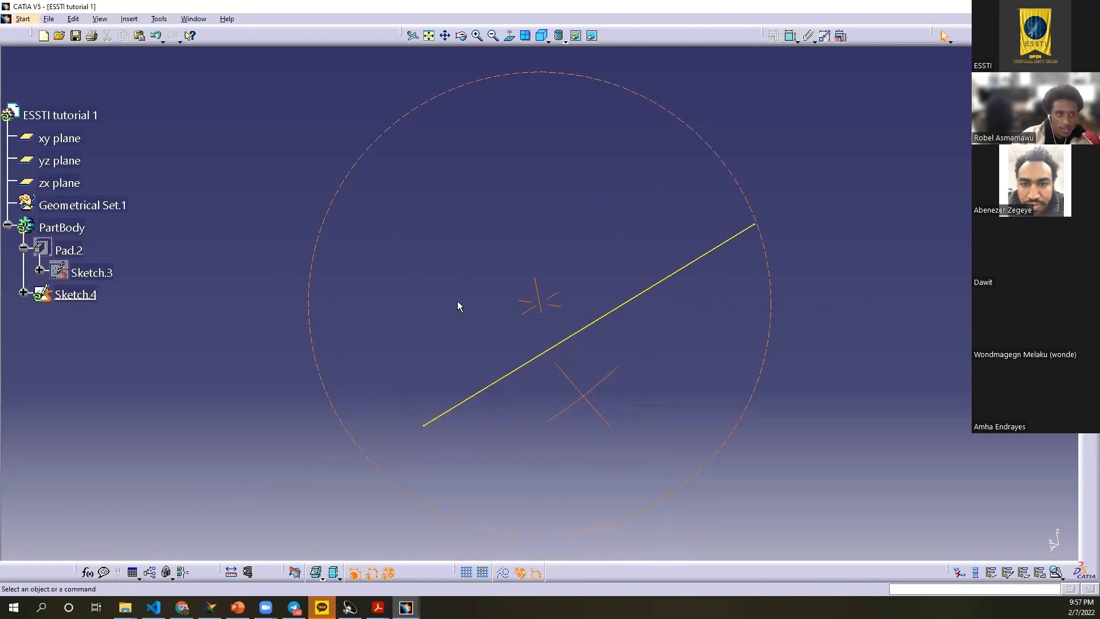
left_click(591, 35)
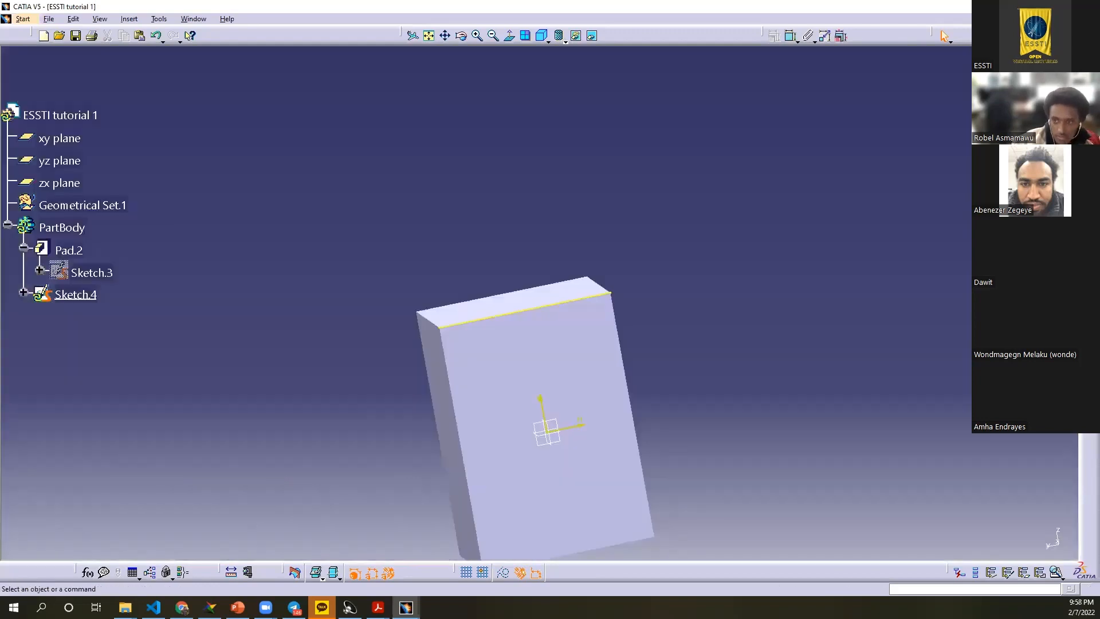
left_click(1088, 211)
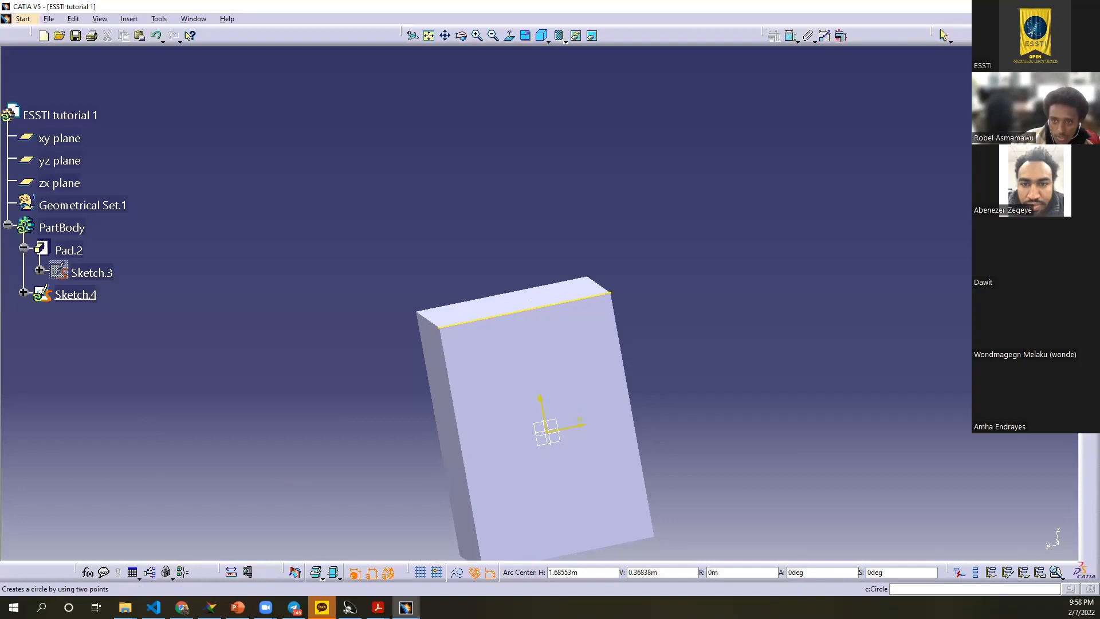
left_click(1060, 210)
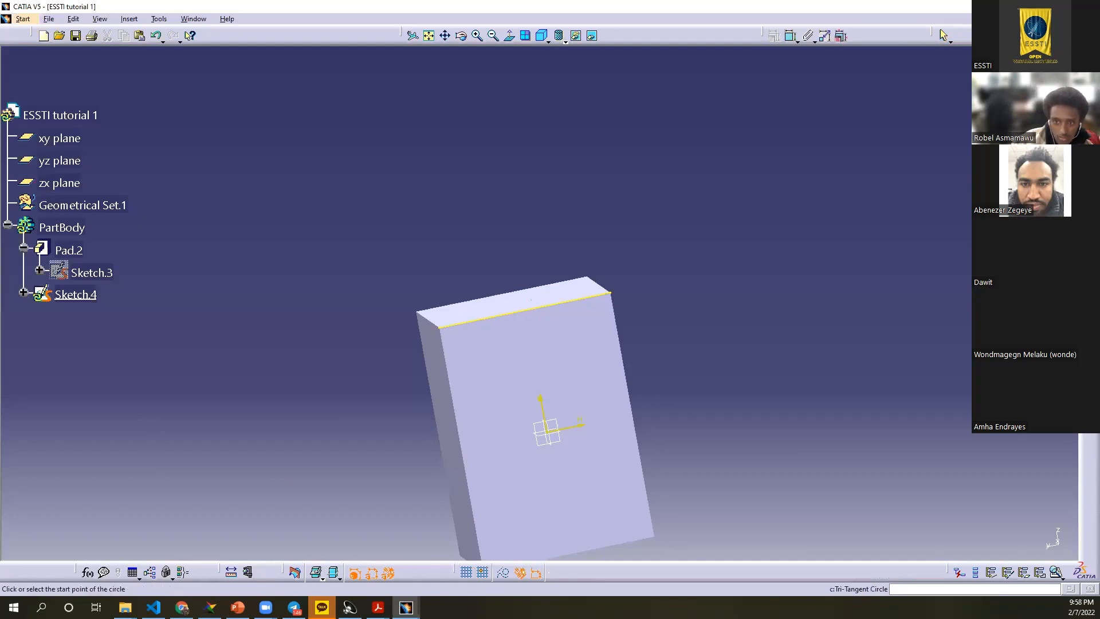
left_click(440, 327)
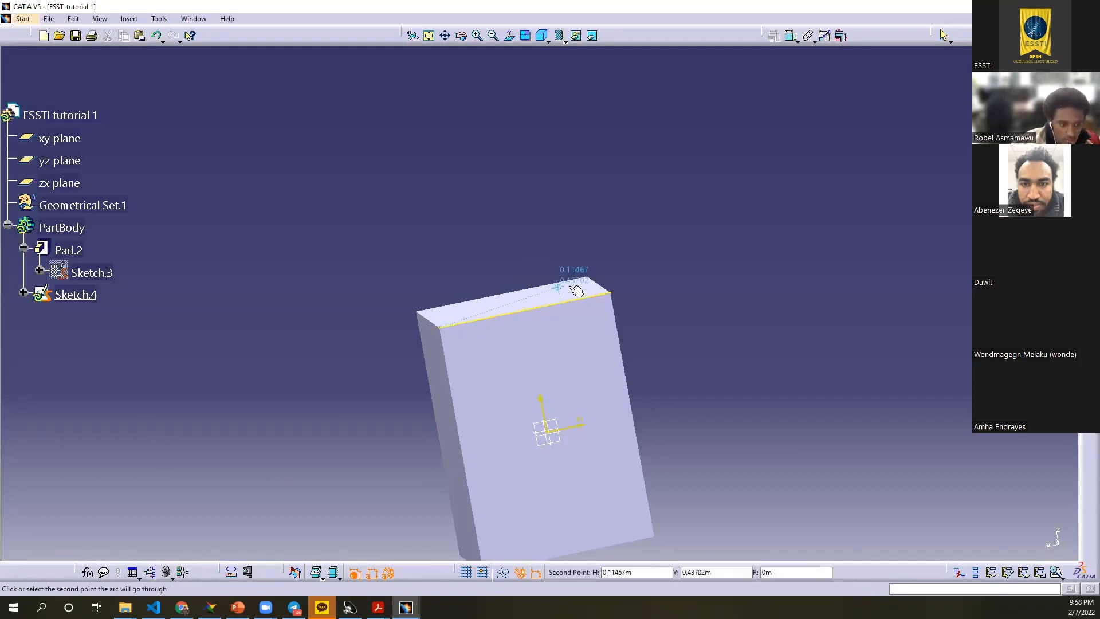
left_click(612, 293)
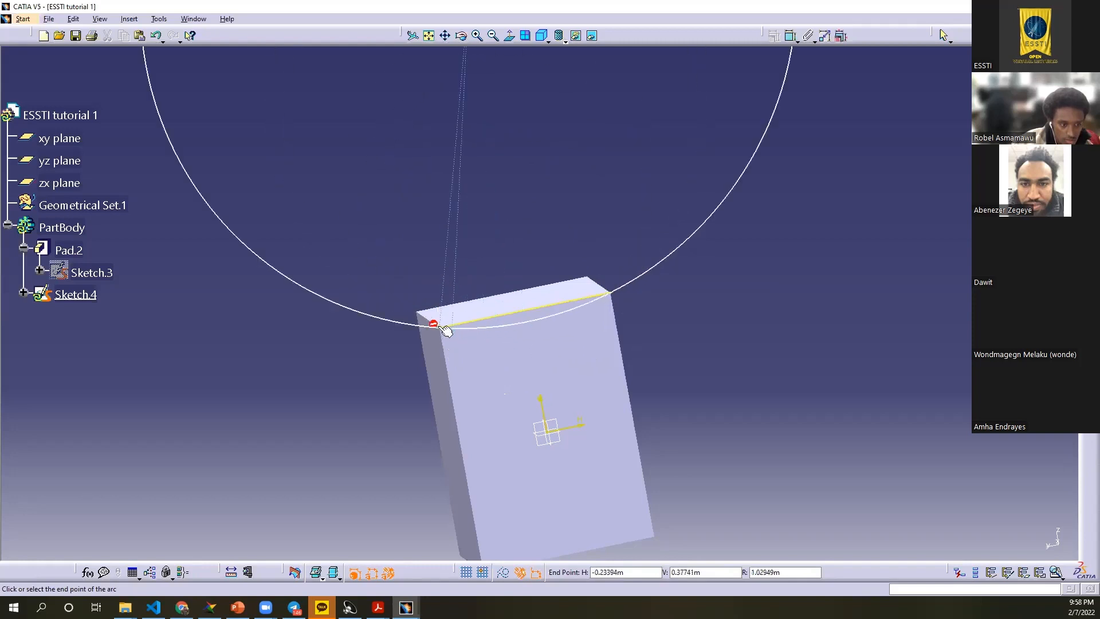
key("Escape")
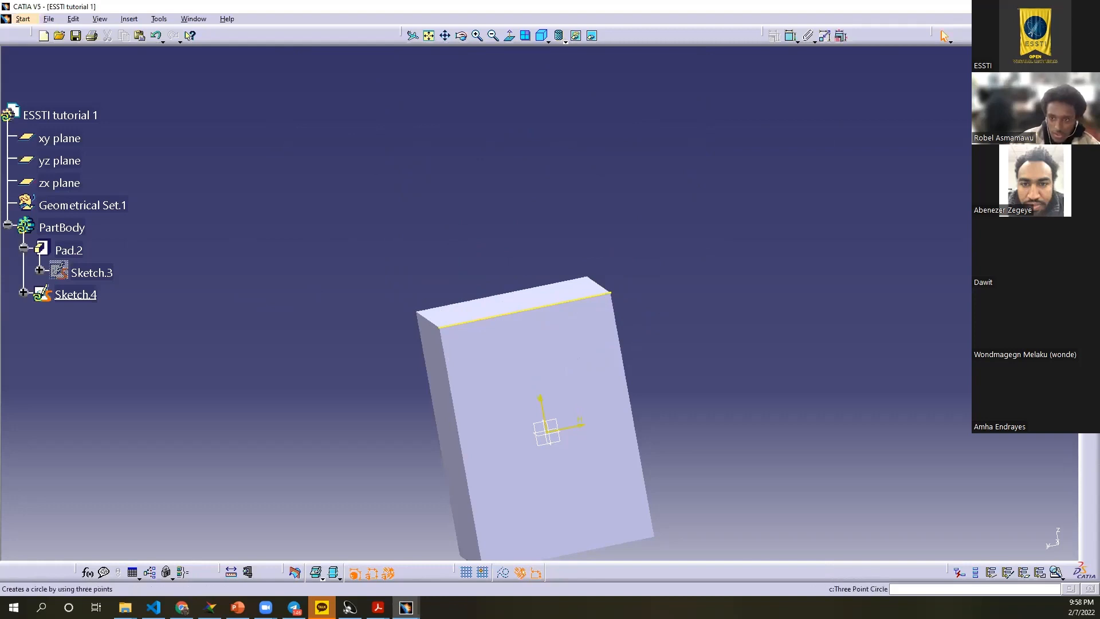
Step: Draw a circle in the empty area beside and above the pad, clear of the projected edge
left_click(610, 268)
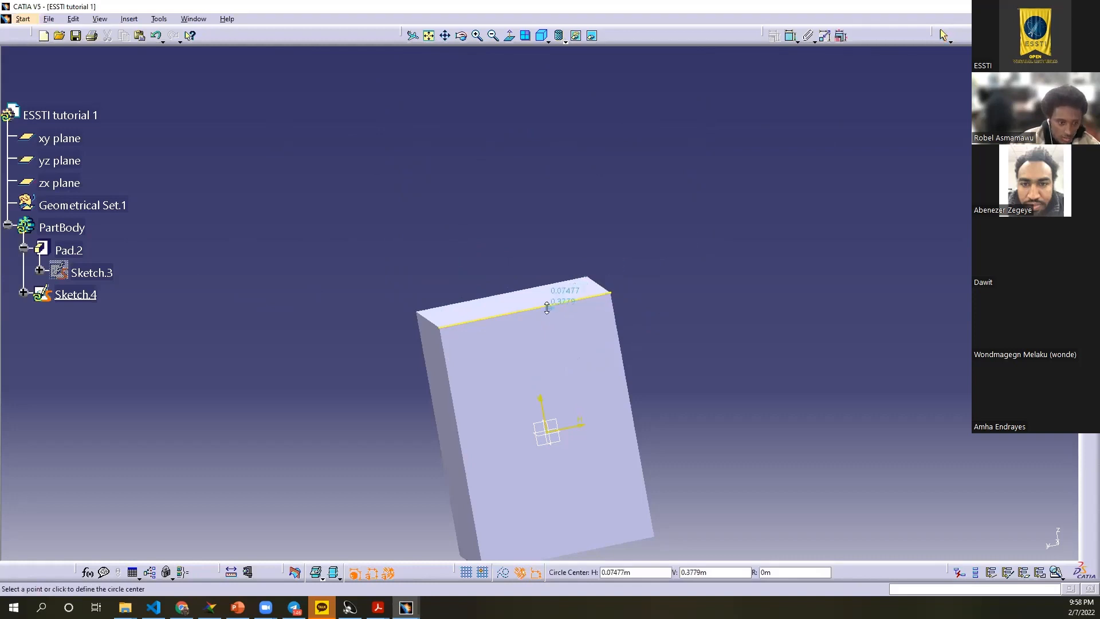
left_click(804, 181)
left_click(866, 274)
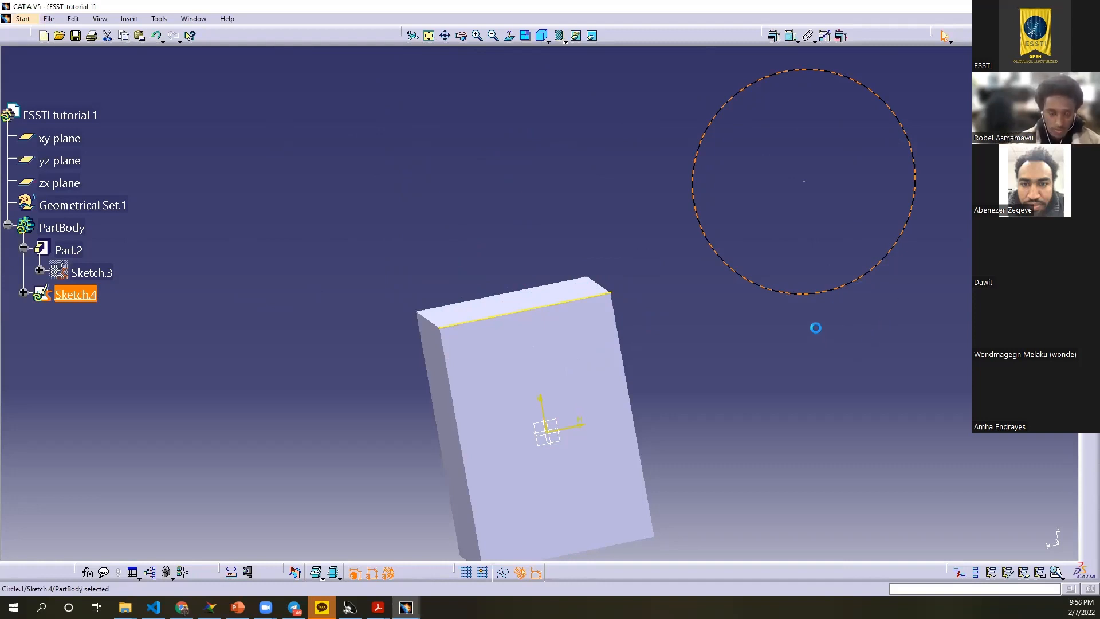
Step: Constrain the circle's centre to be coincident with the projected upper edge of the pad
left_click(790, 332)
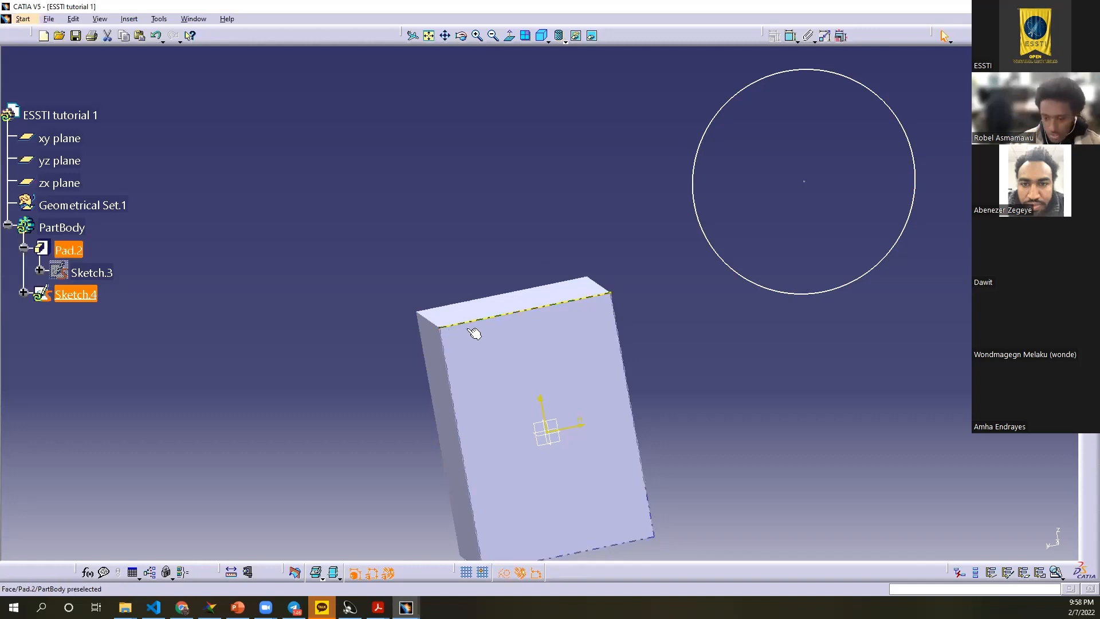
left_click(1017, 445)
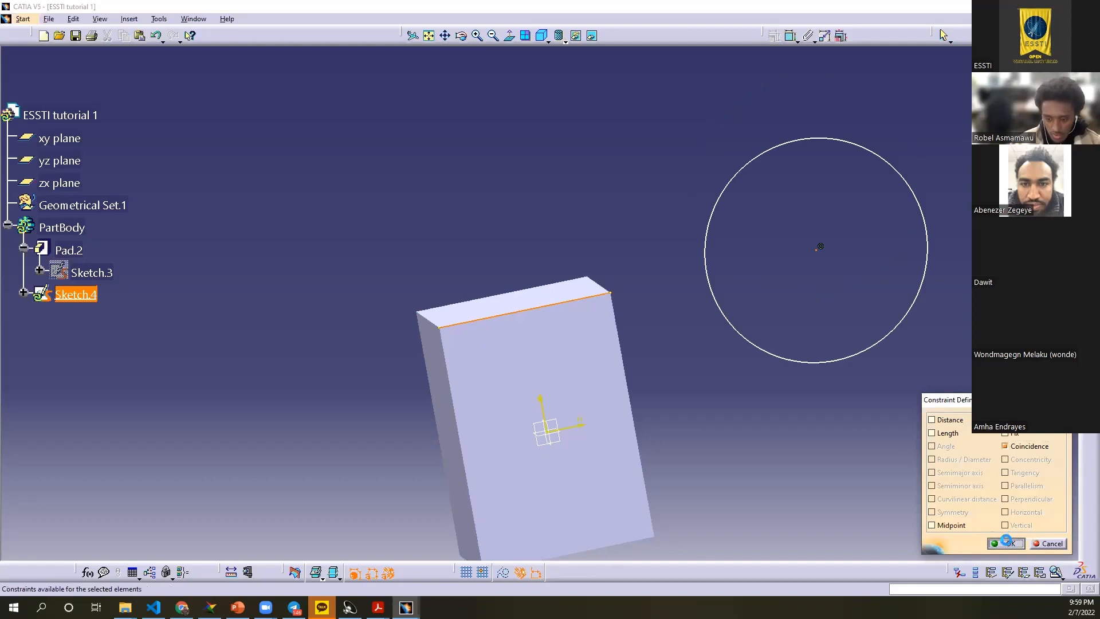
left_click(1006, 543)
Step: Add a coincidence constraint between the circle and the left endpoint of the projected edge
middle_click_drag(714, 363, 693, 301)
middle_click_drag(441, 376, 438, 321)
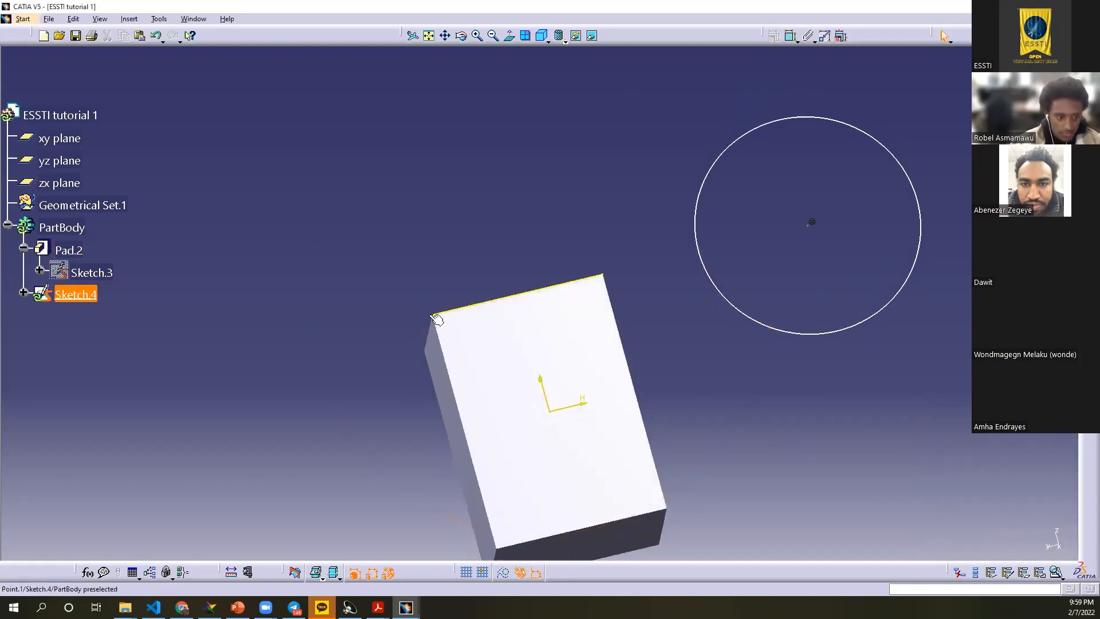
left_click(700, 252)
left_click(774, 36)
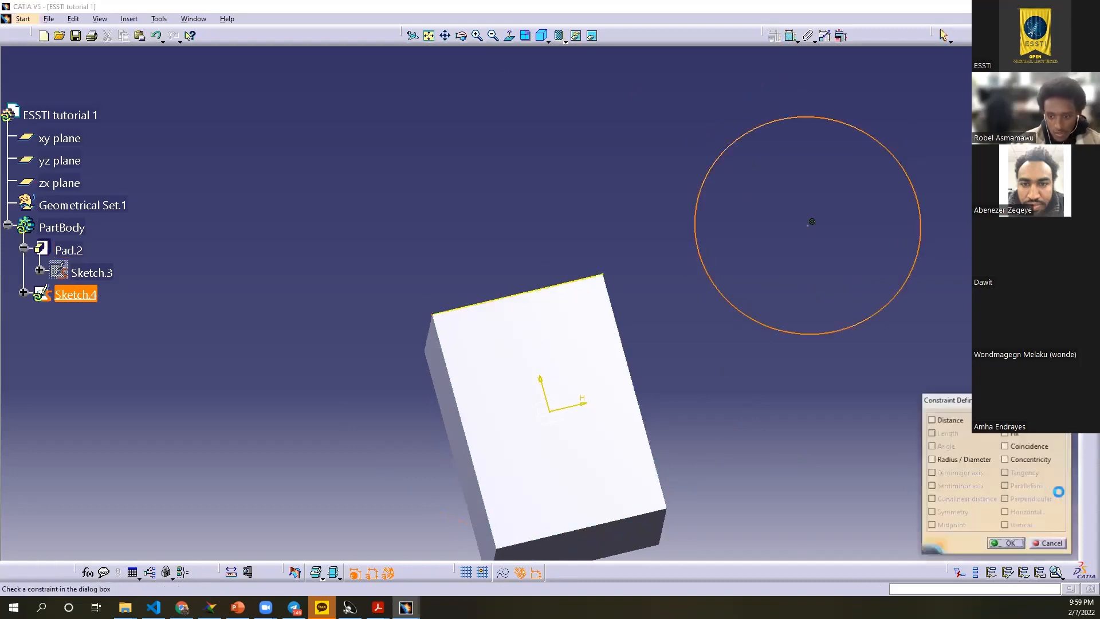
left_click(1026, 447)
left_click(1006, 544)
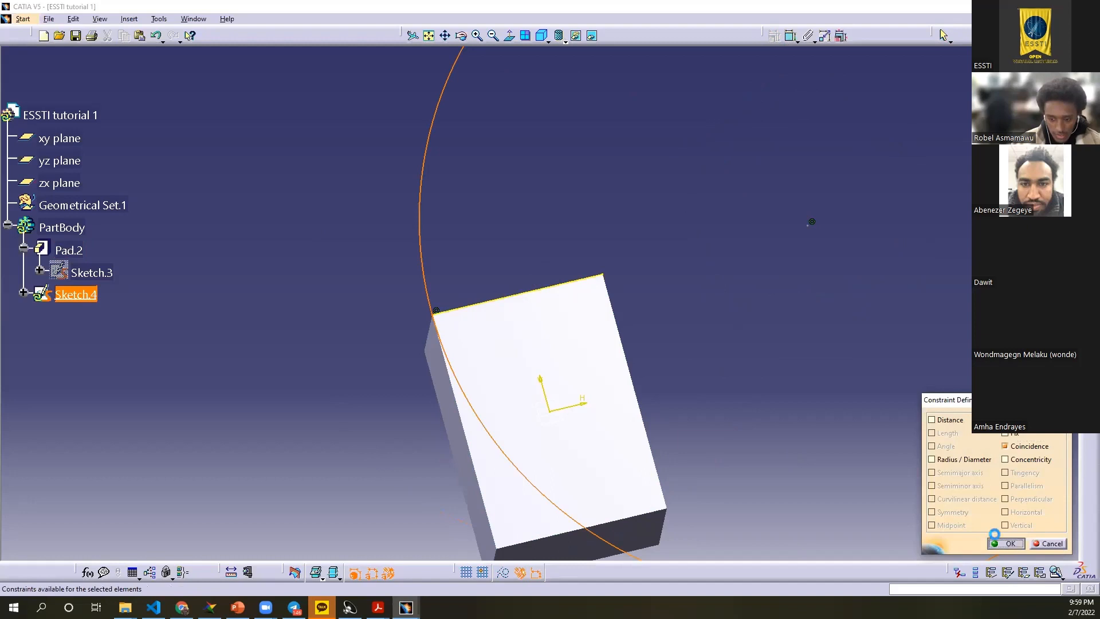
Step: Add a coincidence constraint between the circle and the right endpoint of the projected edge
middle_click_drag(791, 381, 795, 454)
middle_click_drag(788, 366, 786, 317)
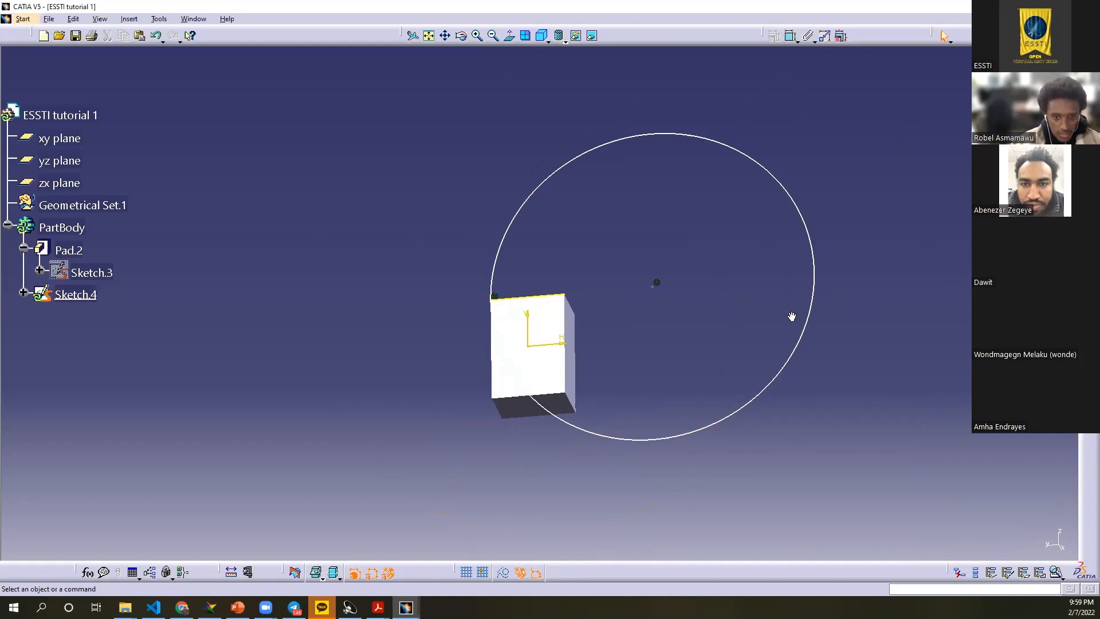
left_click(637, 440)
middle_click_drag(639, 298, 648, 303)
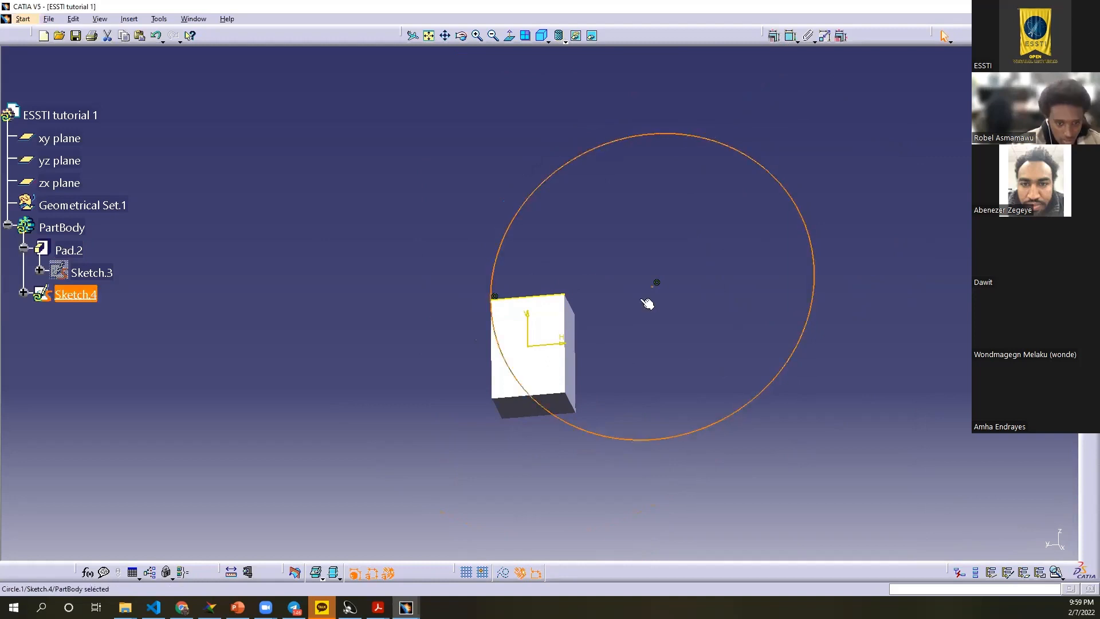
left_click(774, 35)
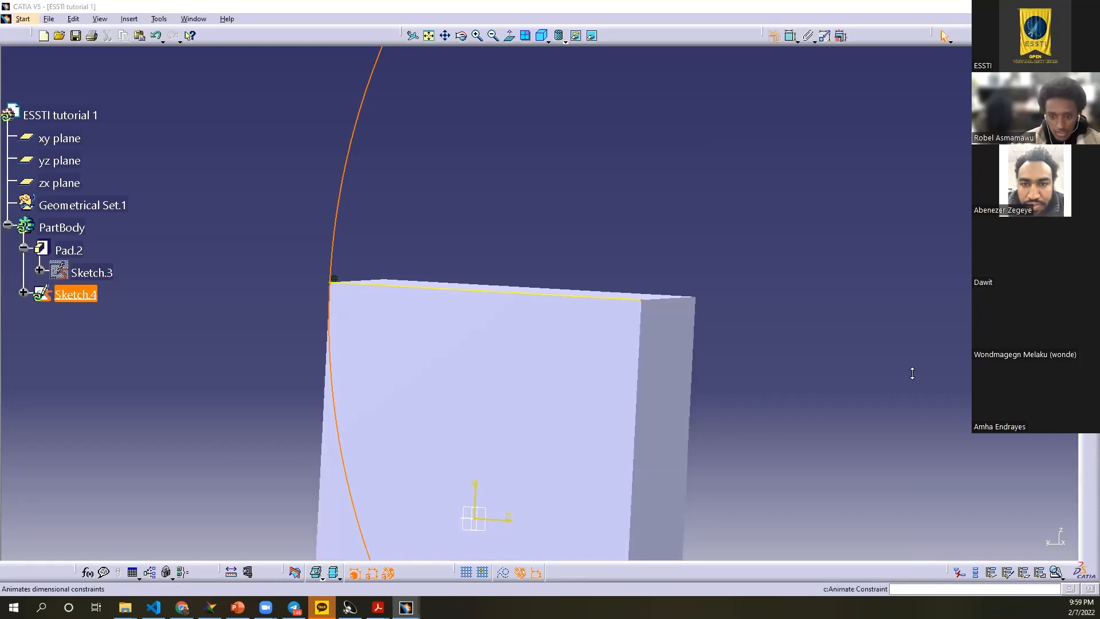
left_click(1020, 446)
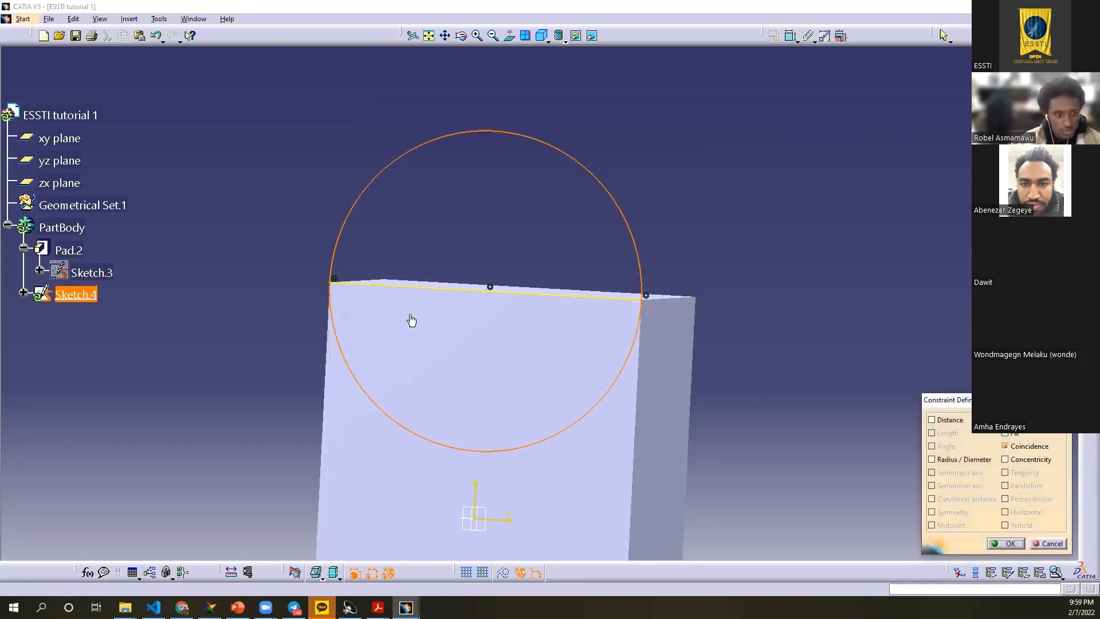
key("Return")
Step: Convert the projected upper edge line into a construction element
mouse_move(811, 362)
middle_mouse_down()
mouse_move(843, 316)
mouse_move(847, 333)
middle_mouse_up()
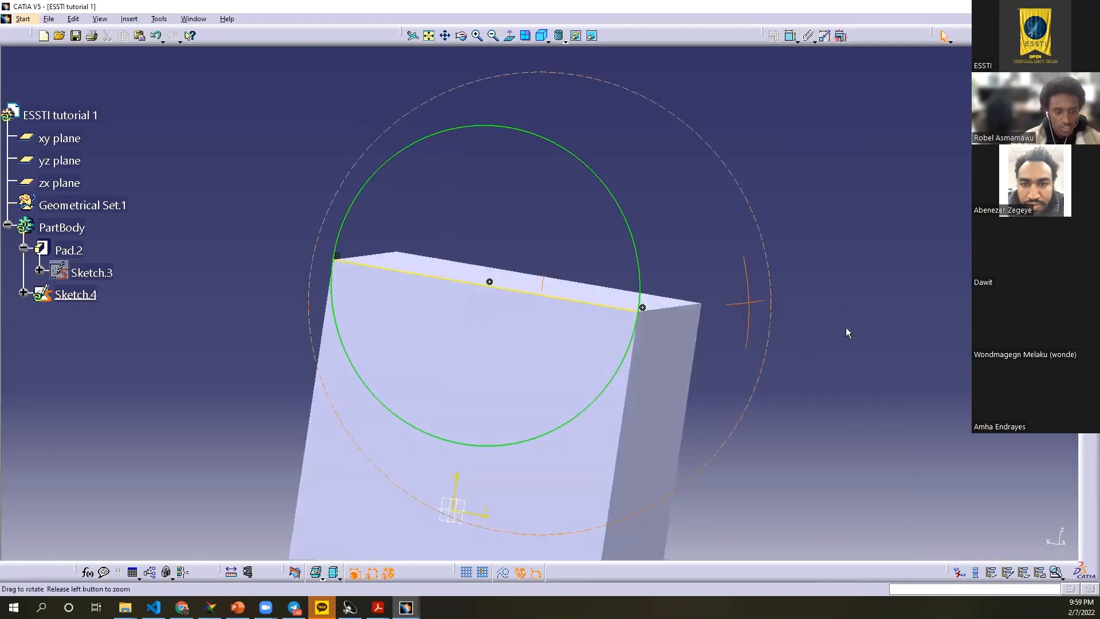
mouse_move(704, 347)
middle_mouse_down()
mouse_move(524, 317)
mouse_move(553, 348)
mouse_move(783, 282)
mouse_move(481, 309)
mouse_move(502, 328)
mouse_move(501, 373)
mouse_move(442, 499)
mouse_move(504, 577)
middle_mouse_up()
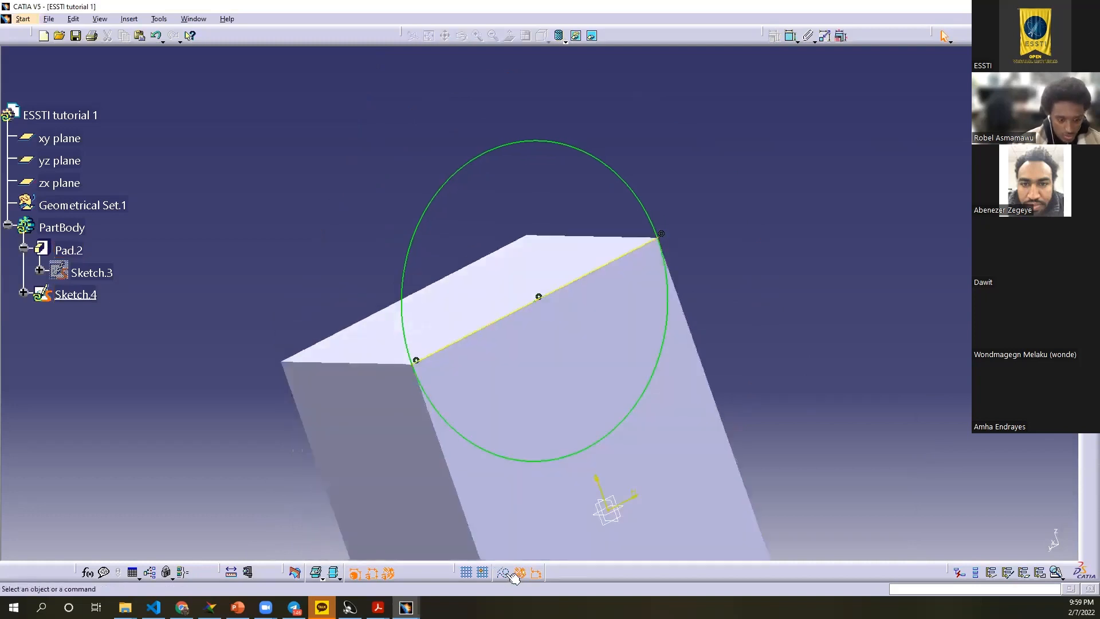
left_click(503, 577)
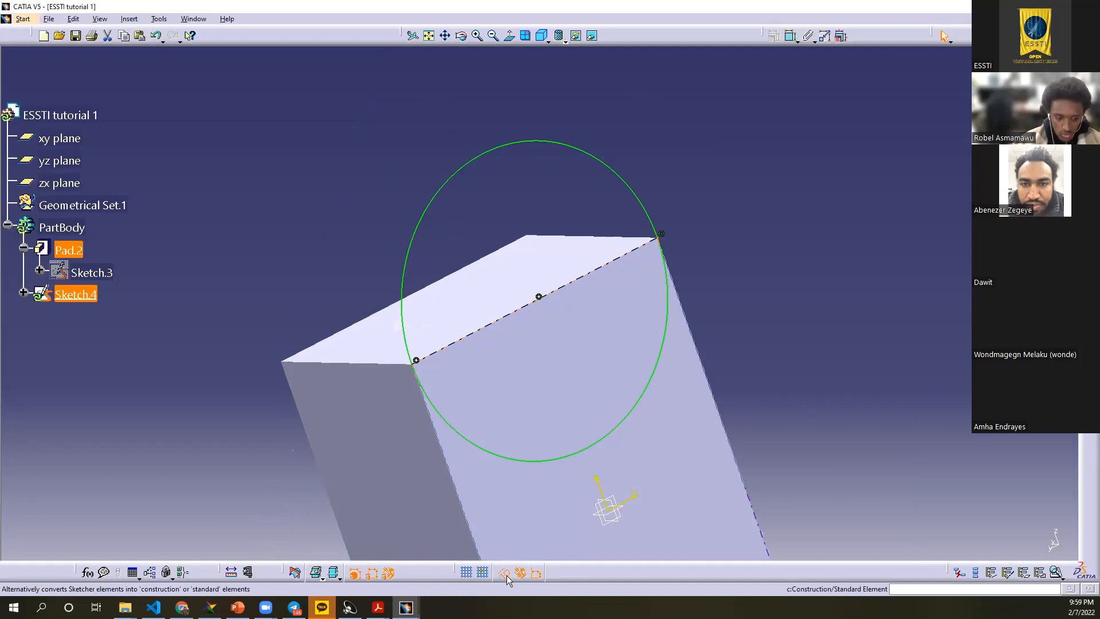
middle_click_drag(951, 295, 944, 304)
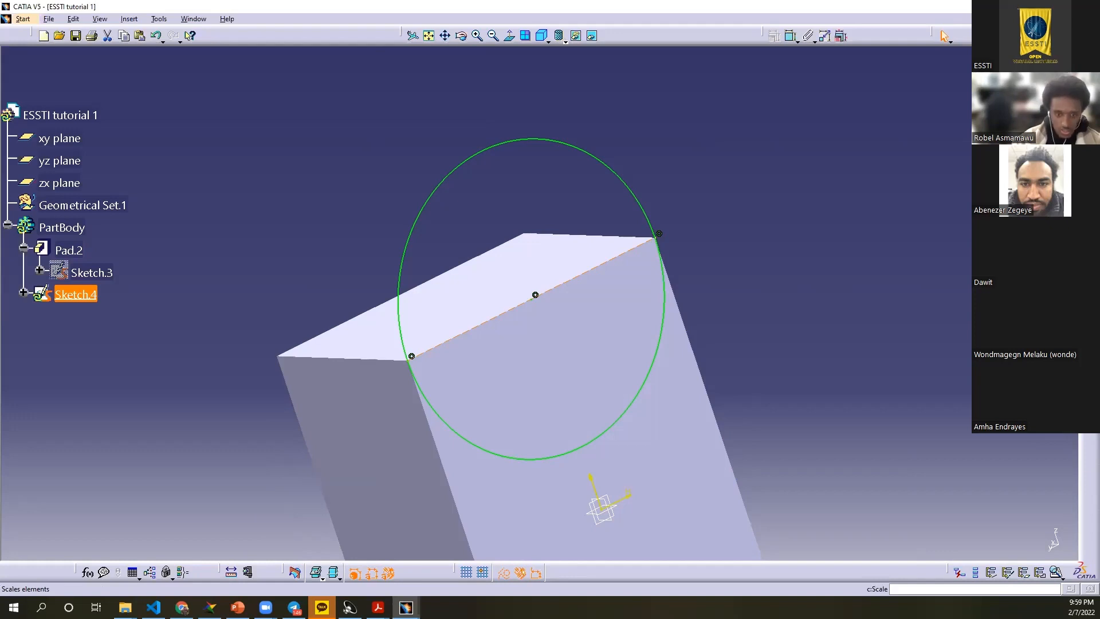
Step: Trim away the half of the circle below the projected edge, keeping the arc above the pad
middle_click_drag(487, 283, 480, 281)
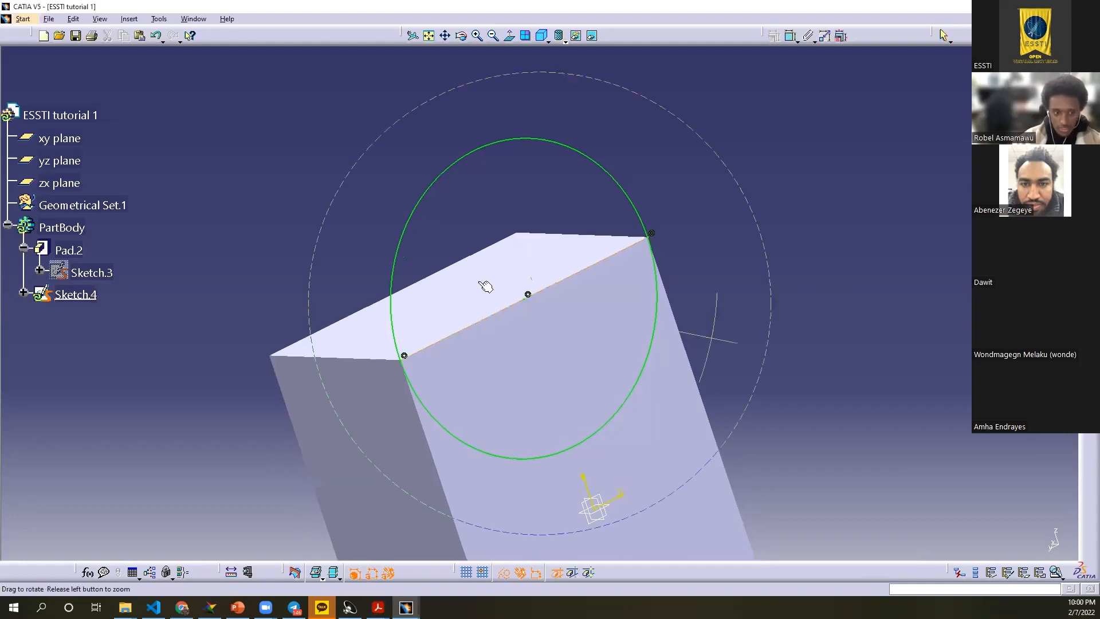
middle_click_drag(555, 364, 786, 362)
mouse_move(825, 427)
middle_mouse_down()
mouse_move(834, 435)
mouse_move(825, 433)
middle_mouse_up()
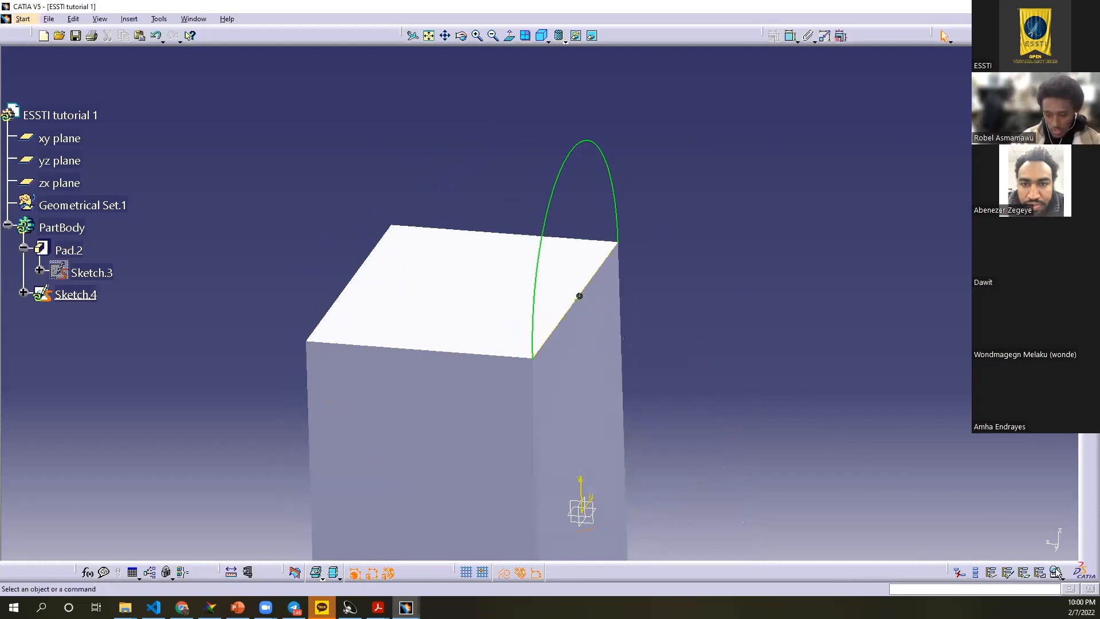
Step: Run Sketch Analysis on the face sketch, check the status of Circle.1, and close the analysis
left_click(190, 22)
mouse_move(165, 21)
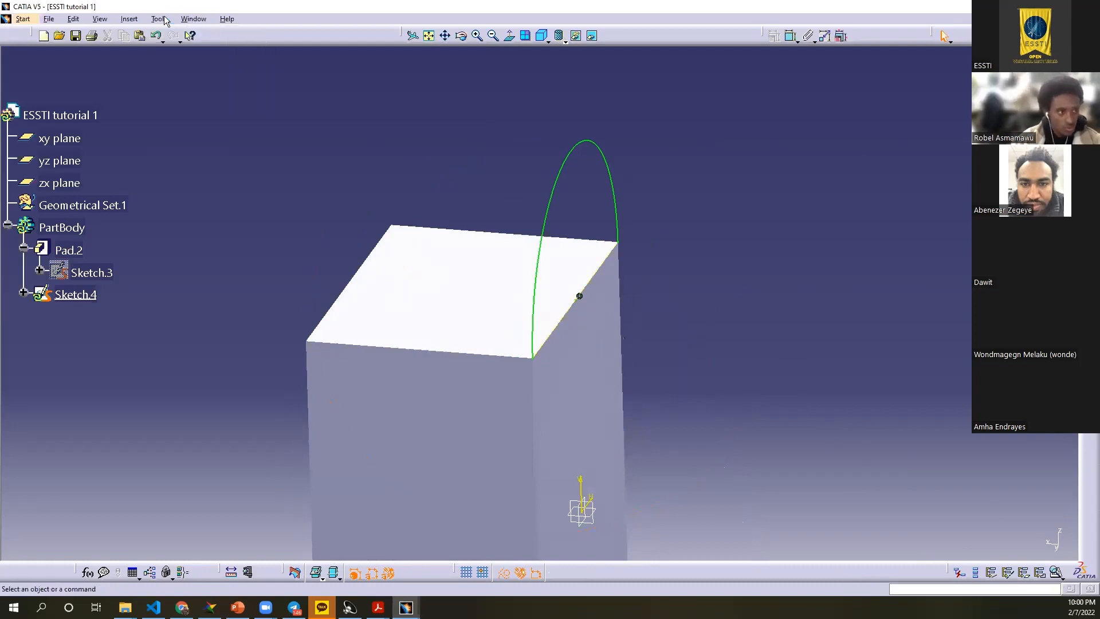
left_click(185, 190)
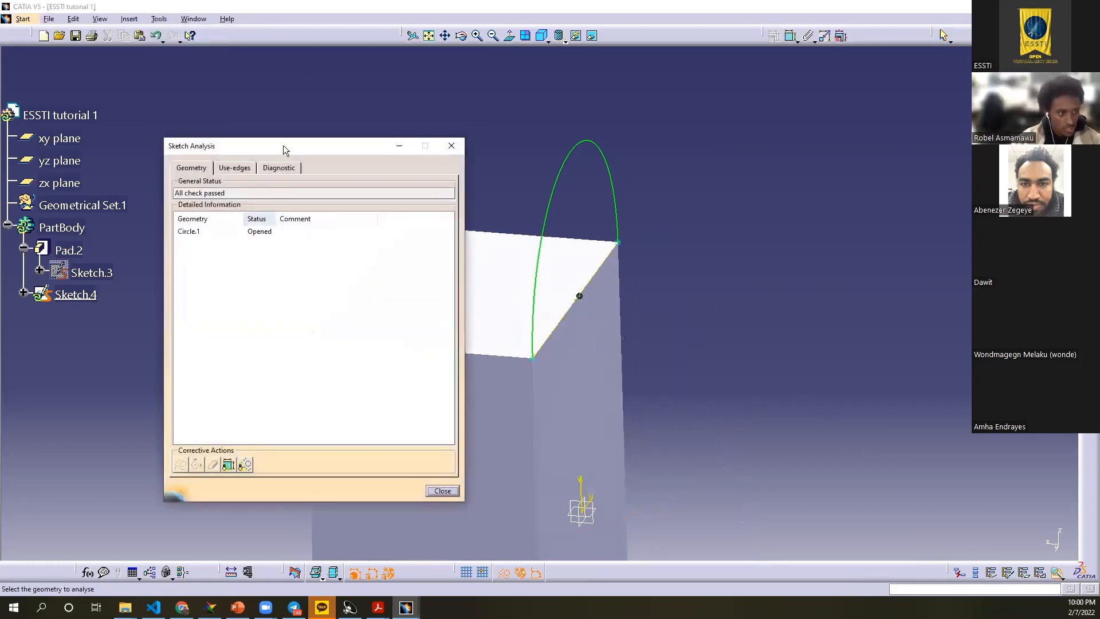
left_click_drag(282, 147, 253, 93)
left_click(231, 178)
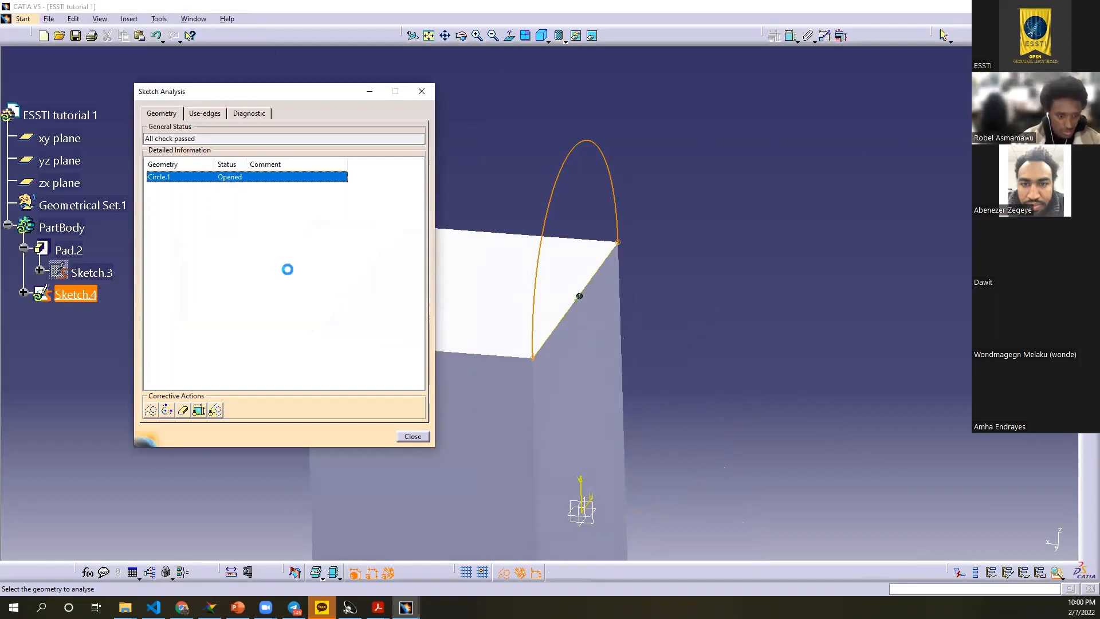
left_click(411, 436)
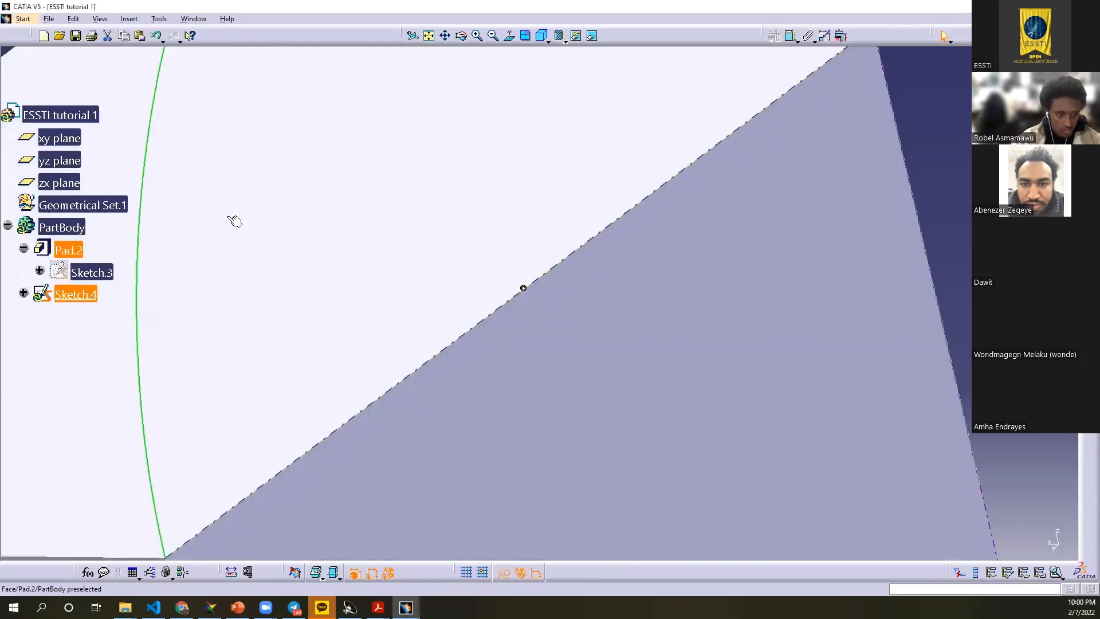
Step: Restore the projected upper edge to a standard element and rerun Sketch Analysis to check whether the semicircular profile is closed
middle_click_drag(163, 52, 159, 80, "ctrl")
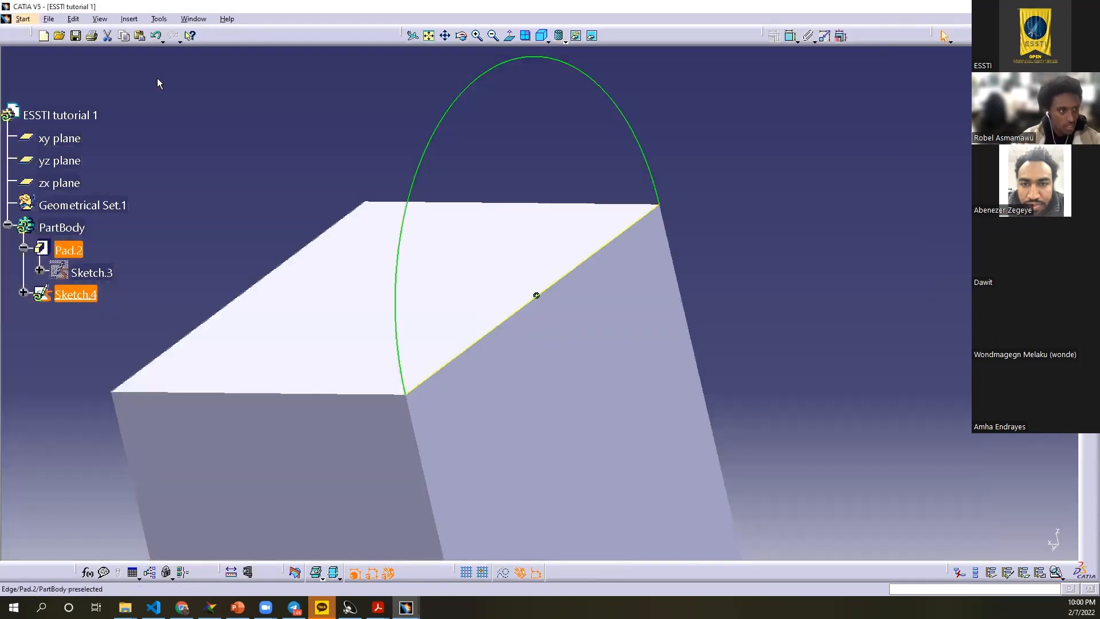
middle_click_drag(336, 246, 408, 342)
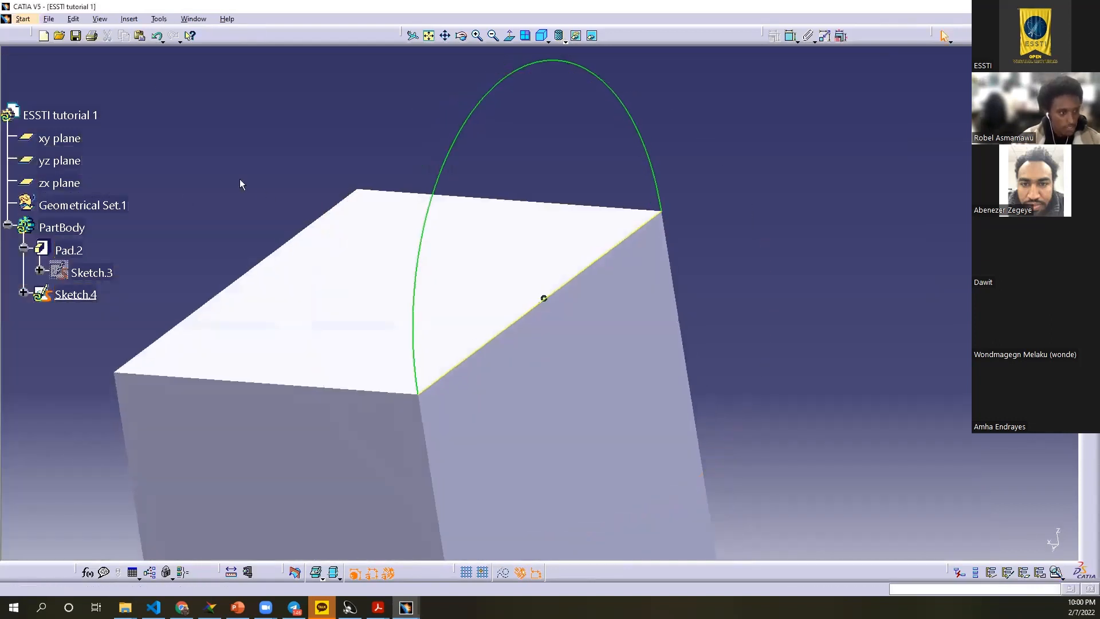
left_click(160, 20)
left_click(229, 191)
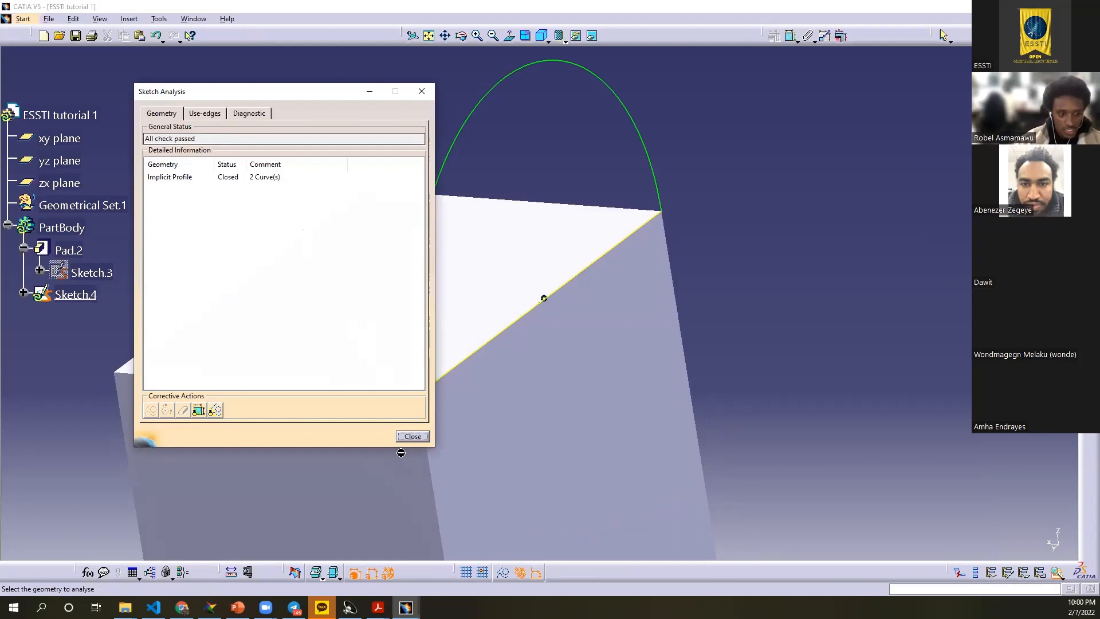
left_click(411, 437)
Step: Leave the face sketch and try a 0.4 m pad of the semicircular profile with mirrored extent, previewing the result
middle_click_drag(856, 324, 765, 362)
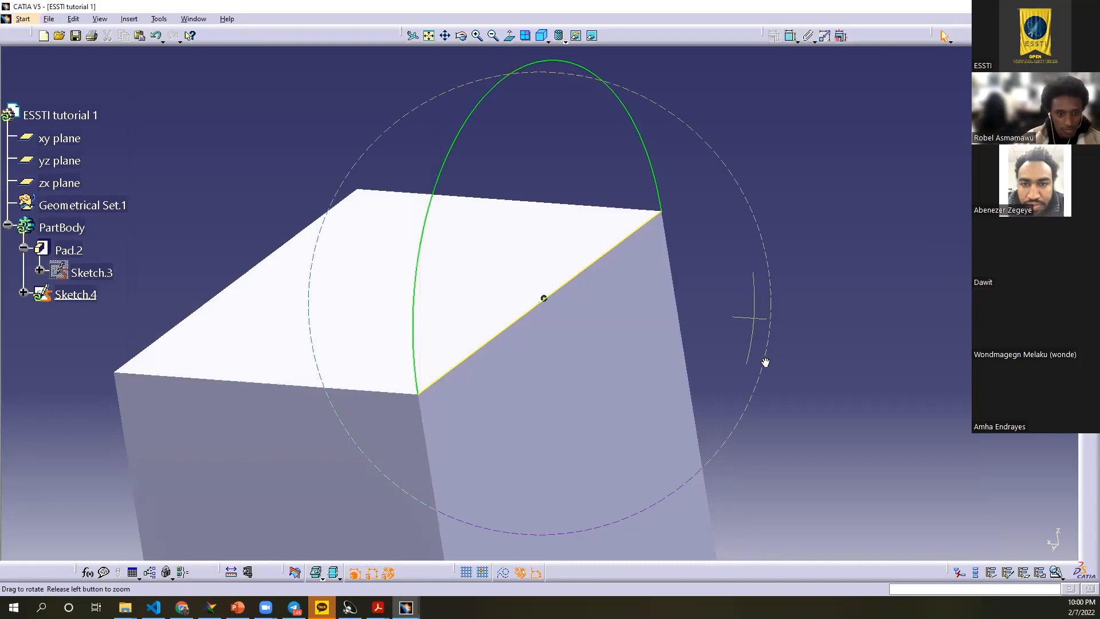
middle_click_drag(765, 362, 697, 326)
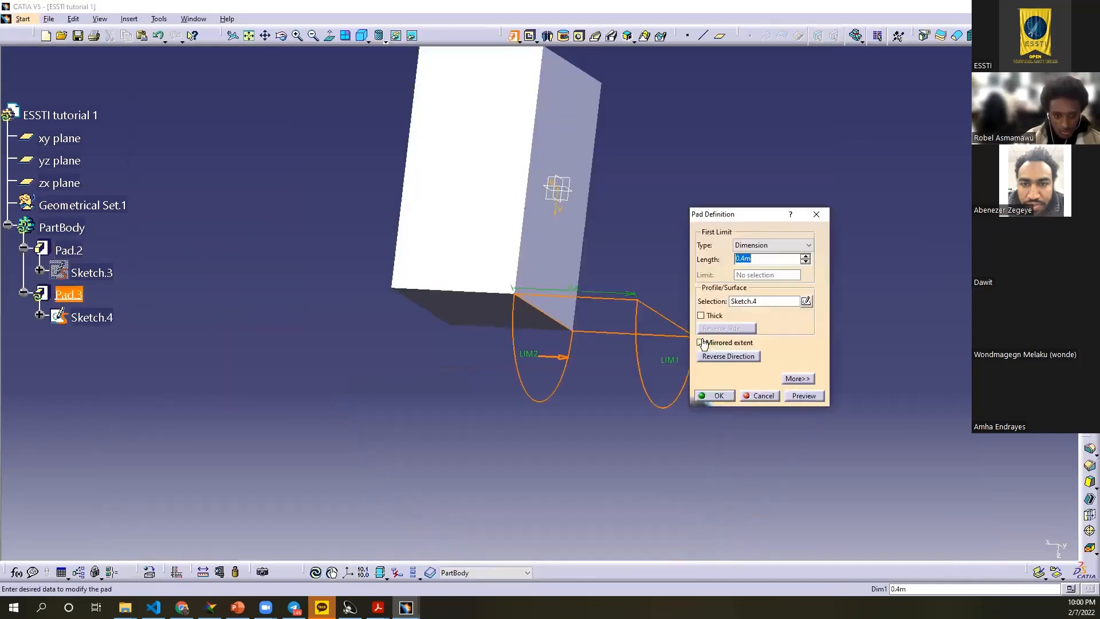
middle_click_drag(605, 255, 759, 205)
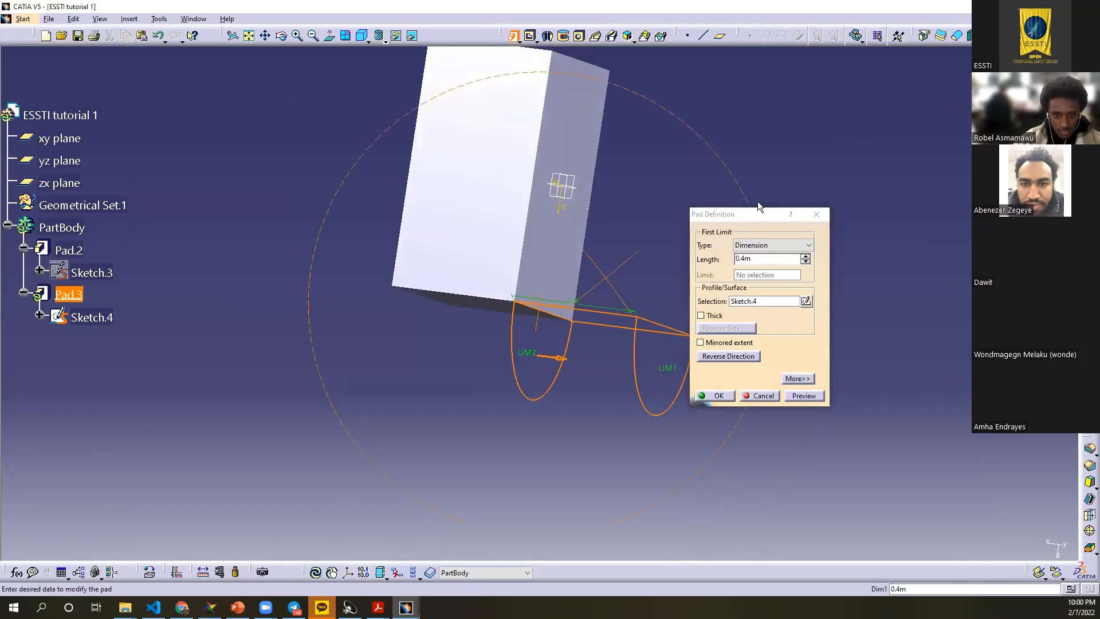
left_click_drag(757, 212, 819, 186)
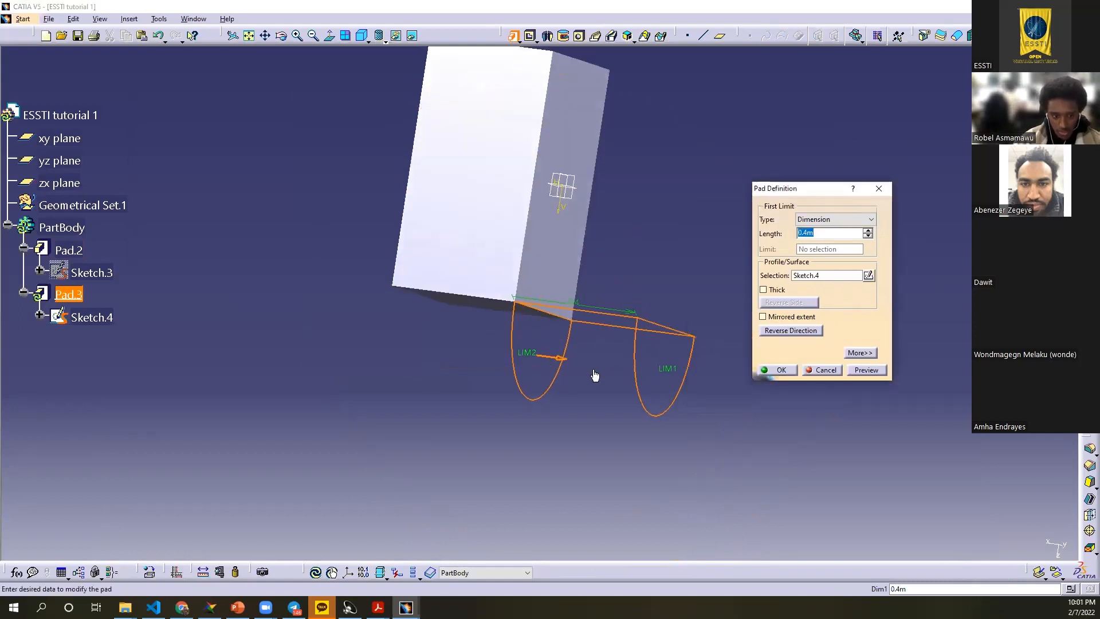
middle_click_drag(679, 378, 472, 439)
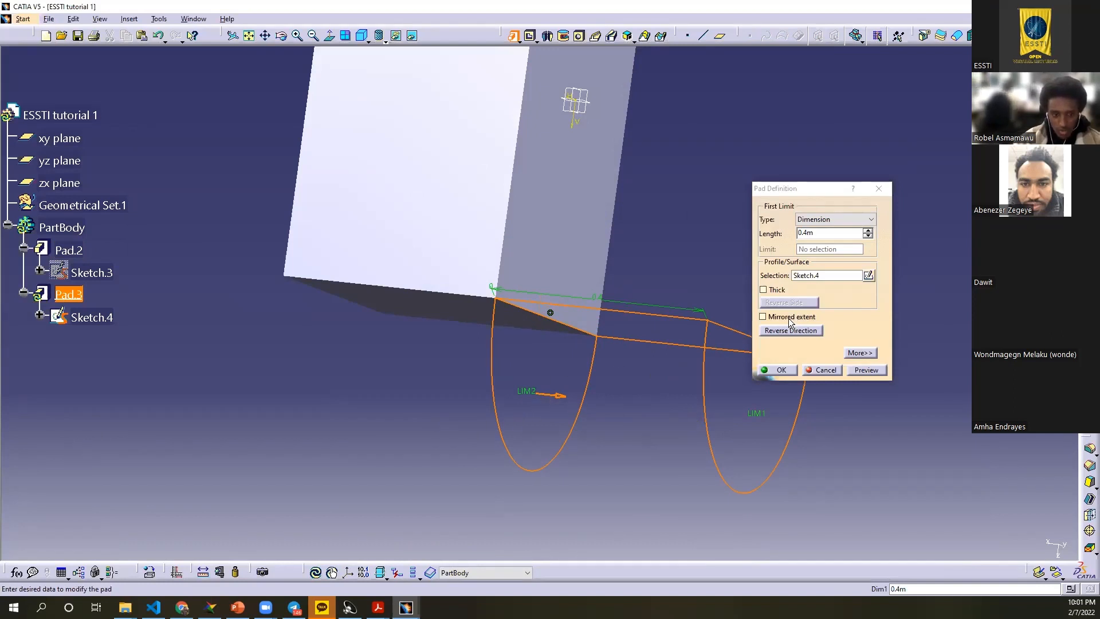
left_click(764, 317)
middle_click_drag(876, 367, 889, 293)
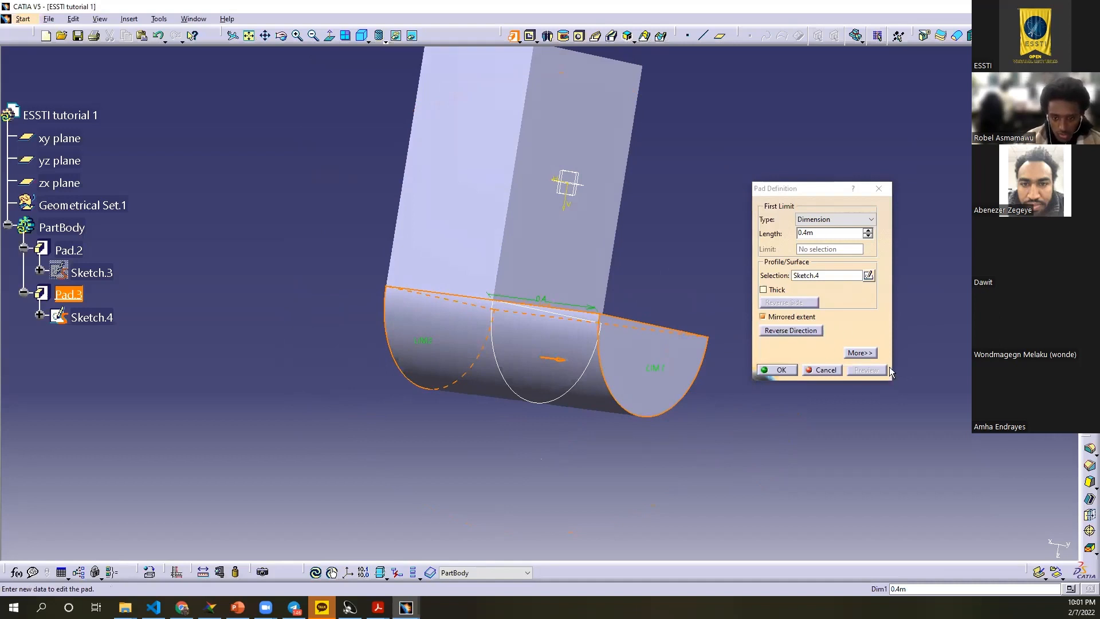
Step: Show the extended pad options, try the pad without mirrored extent and with its direction reversed, and cancel the definition
left_click(862, 352)
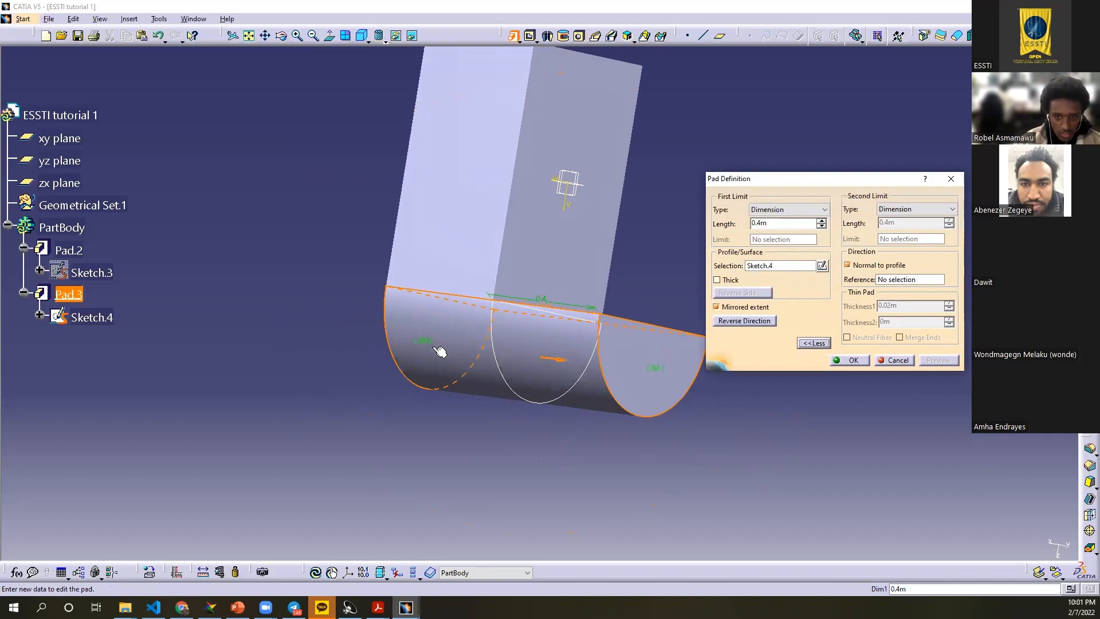
middle_click_drag(479, 355, 520, 384)
middle_click_drag(438, 347, 571, 347)
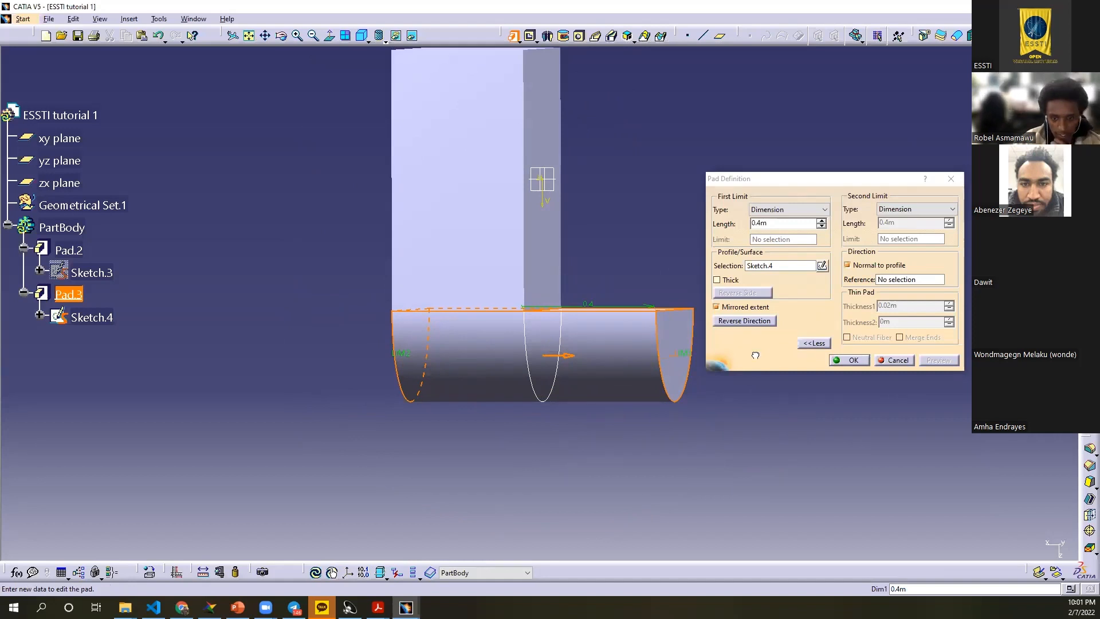
left_click_drag(796, 331, 822, 320)
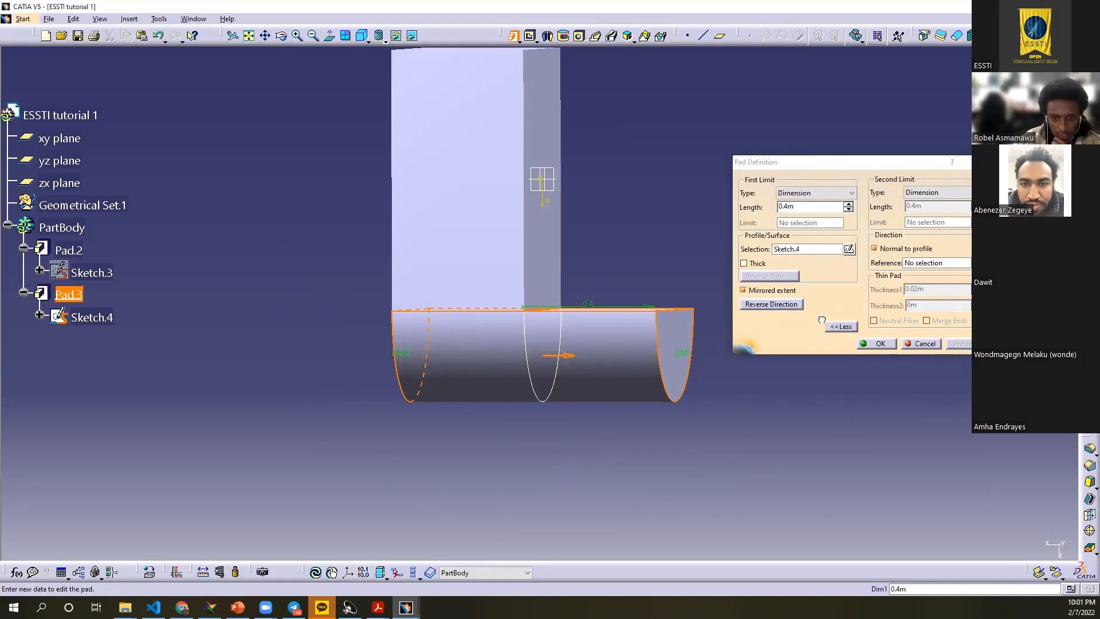
left_click(752, 293)
left_click(763, 305)
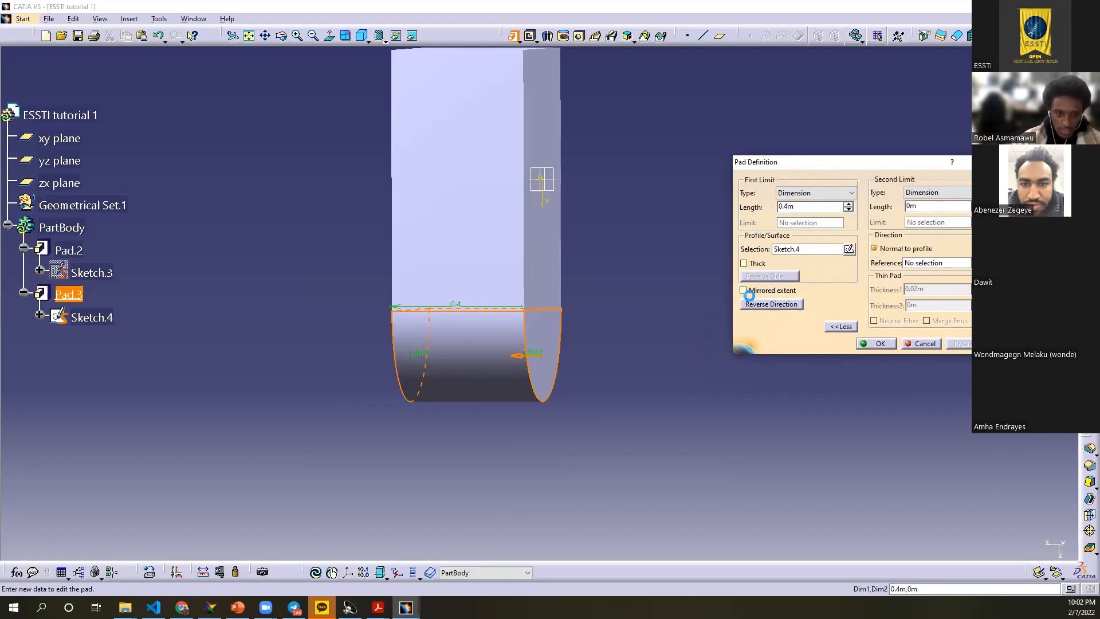
left_click(920, 343)
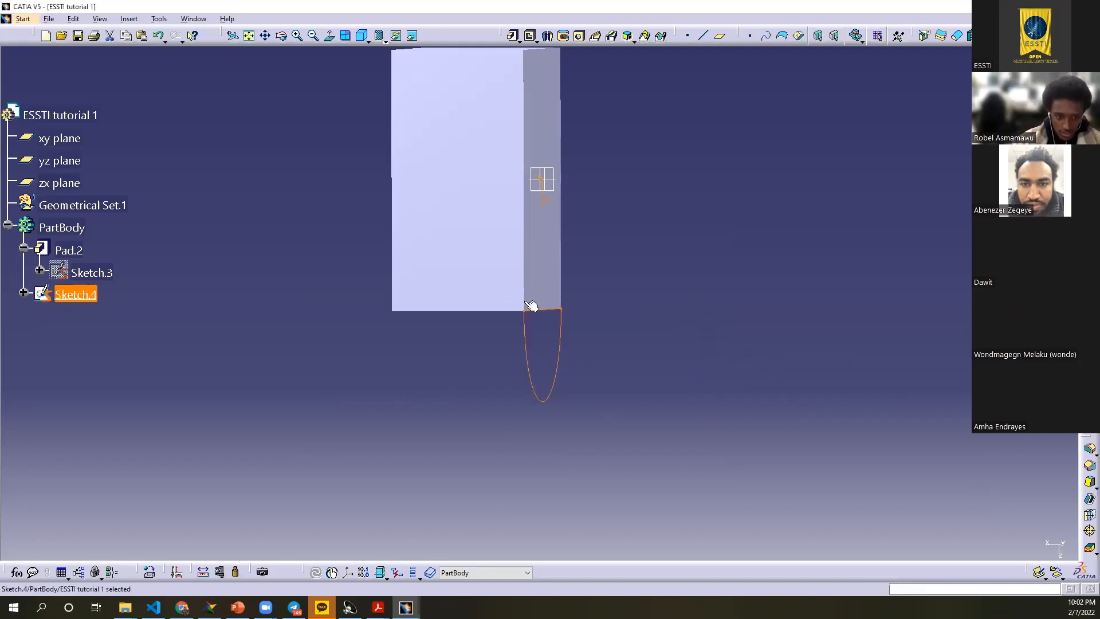
Step: Set up a 0.4 m pad from the semicircular sketch and preview it extending outward from the block's face
left_click(513, 35)
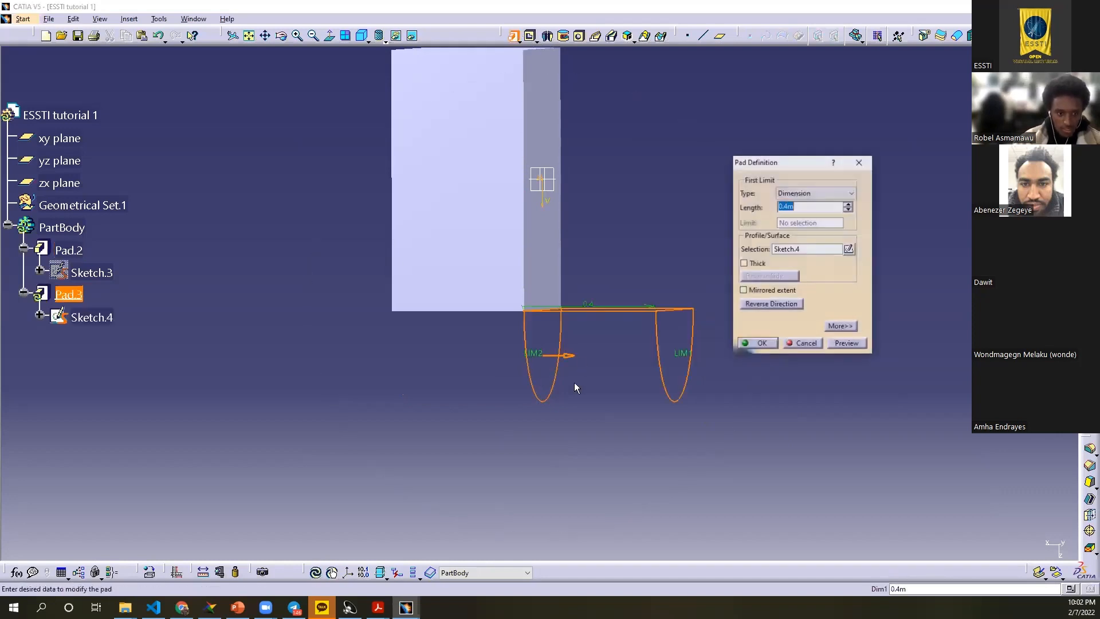
middle_click_drag(550, 466, 573, 318)
left_click(840, 343)
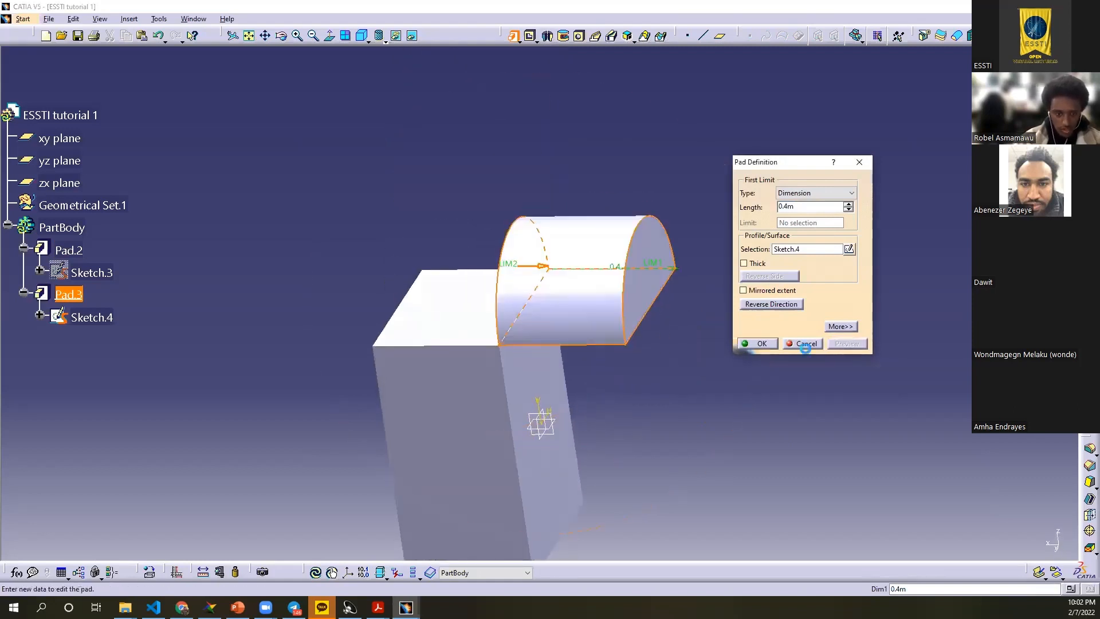
middle_click_drag(577, 410, 744, 343)
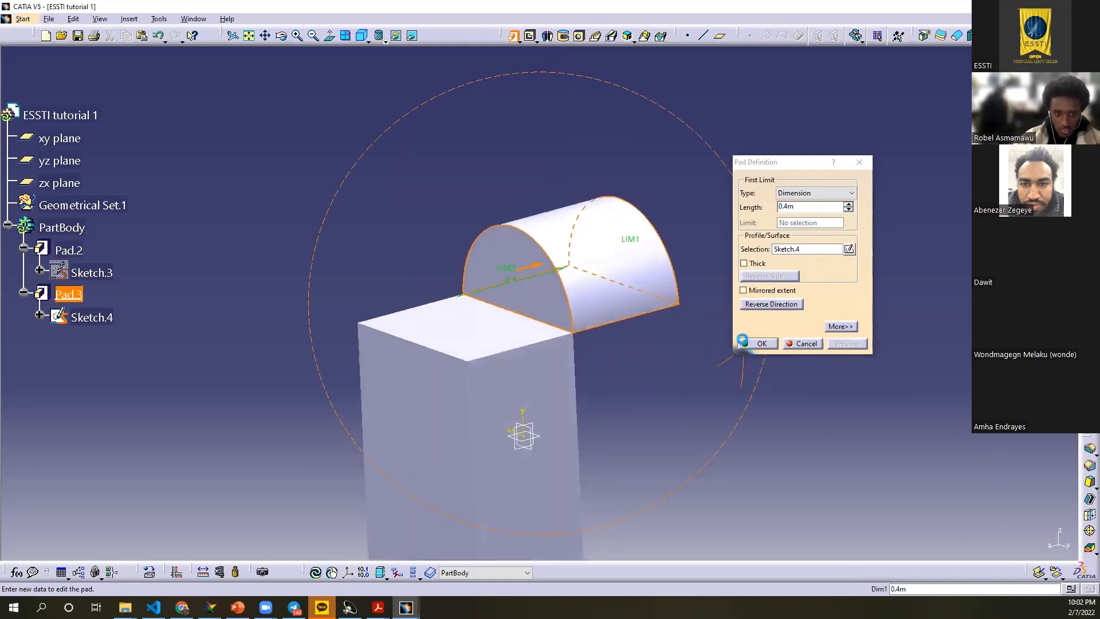
Step: Try mirrored extent on the semicircular pad, preview it on both sides of the face, and turn the option off
left_click(758, 291)
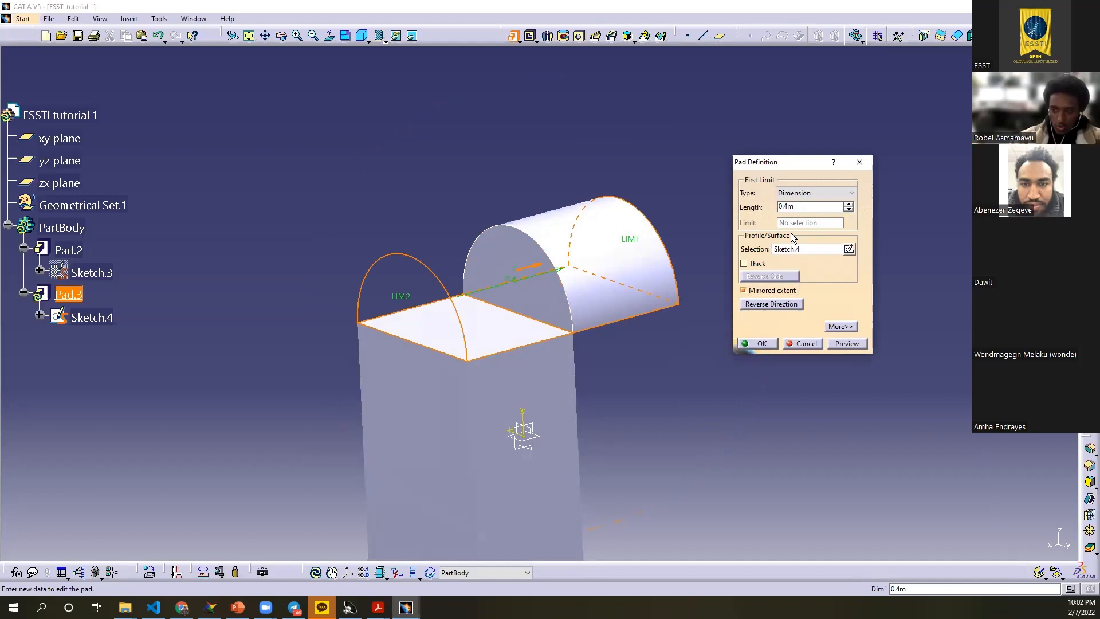
left_click(838, 341)
left_click(774, 290)
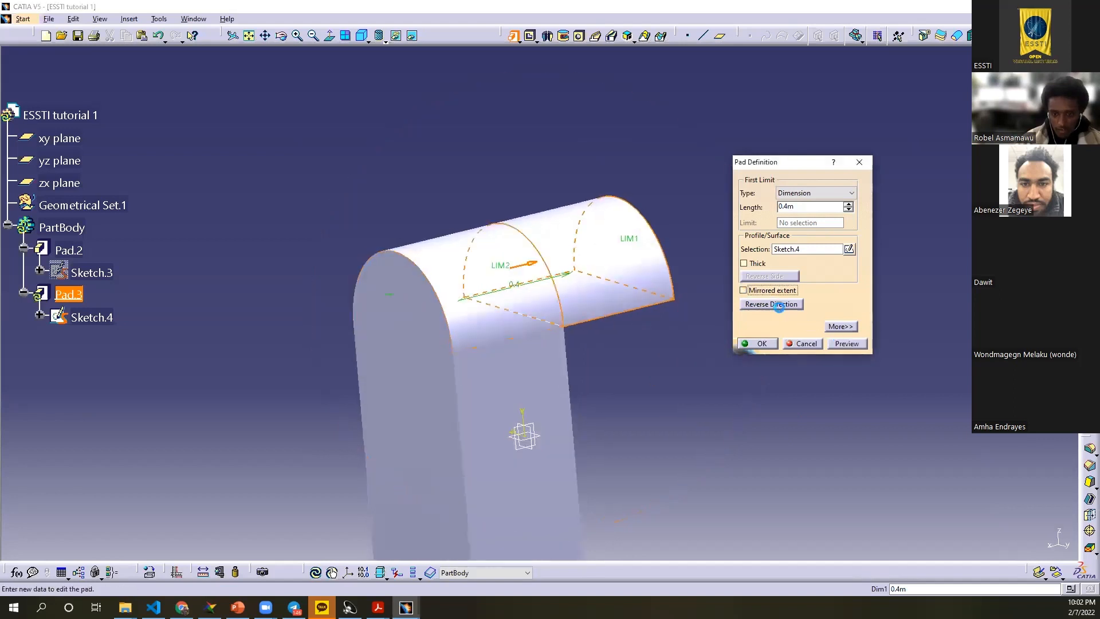
Step: Reverse the semicircular pad's direction so it covers the block's top face, preview it, and create the 0.4 m pad
left_click(771, 303)
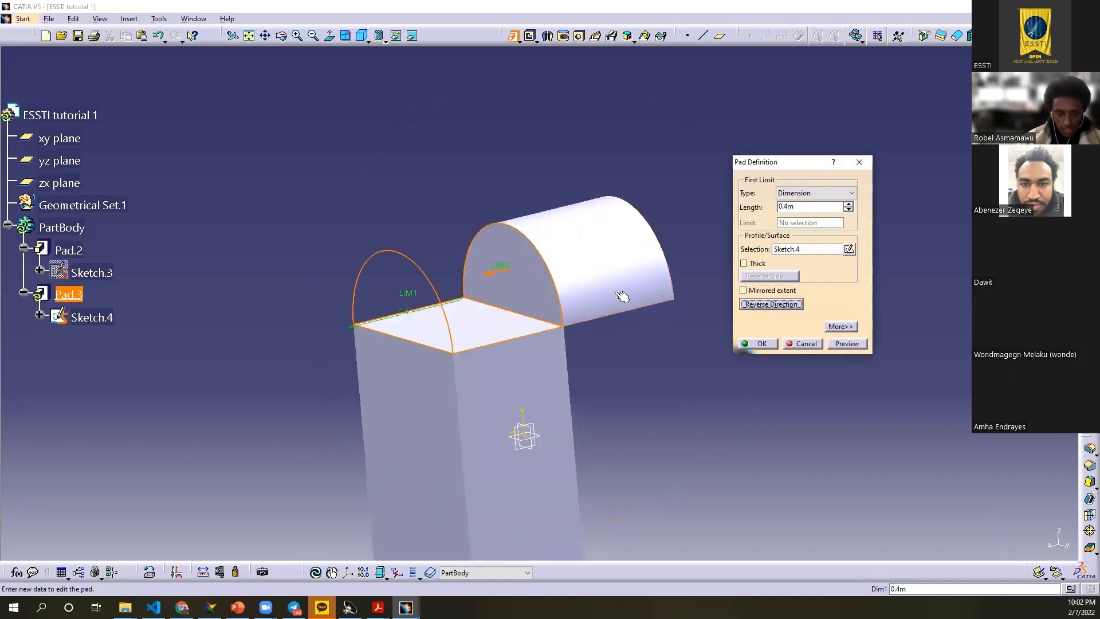
left_click(836, 343)
middle_click_drag(599, 316, 590, 362)
key("Return")
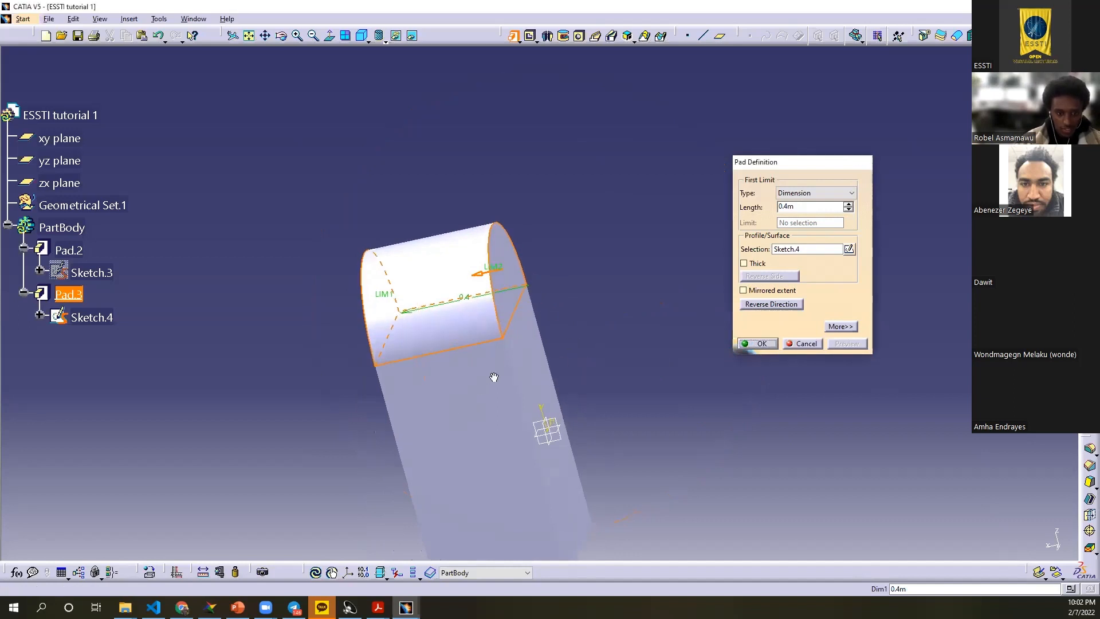
Step: Select the whole model and delete both pads together with their sketches from the PartBody
middle_click_drag(488, 318, 488, 318)
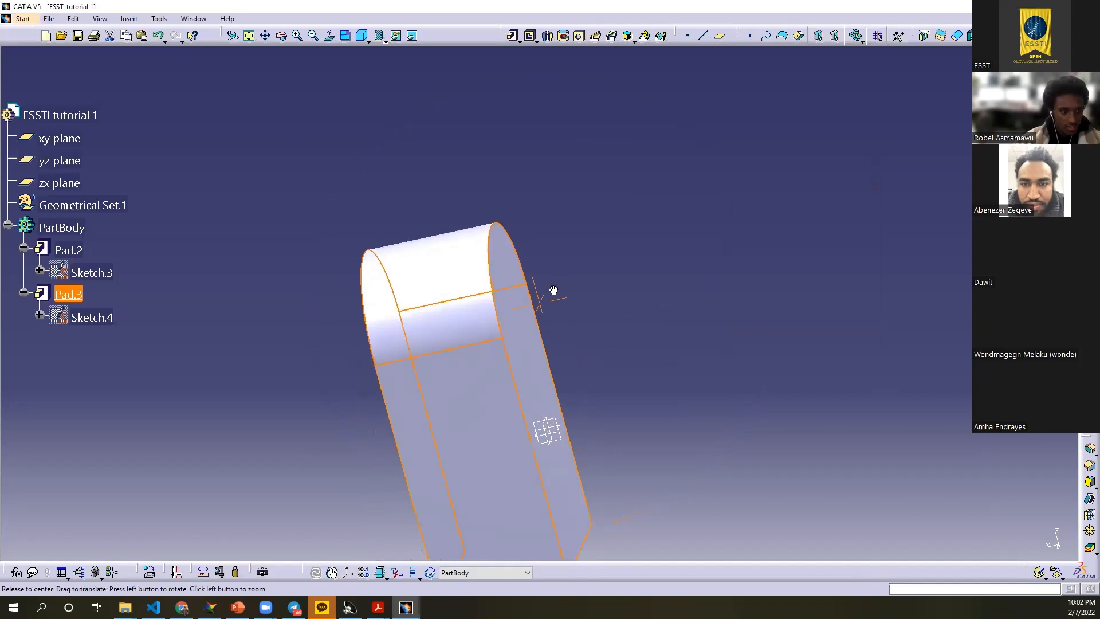
middle_click_drag(553, 291, 825, 294)
middle_click_drag(758, 342, 683, 555)
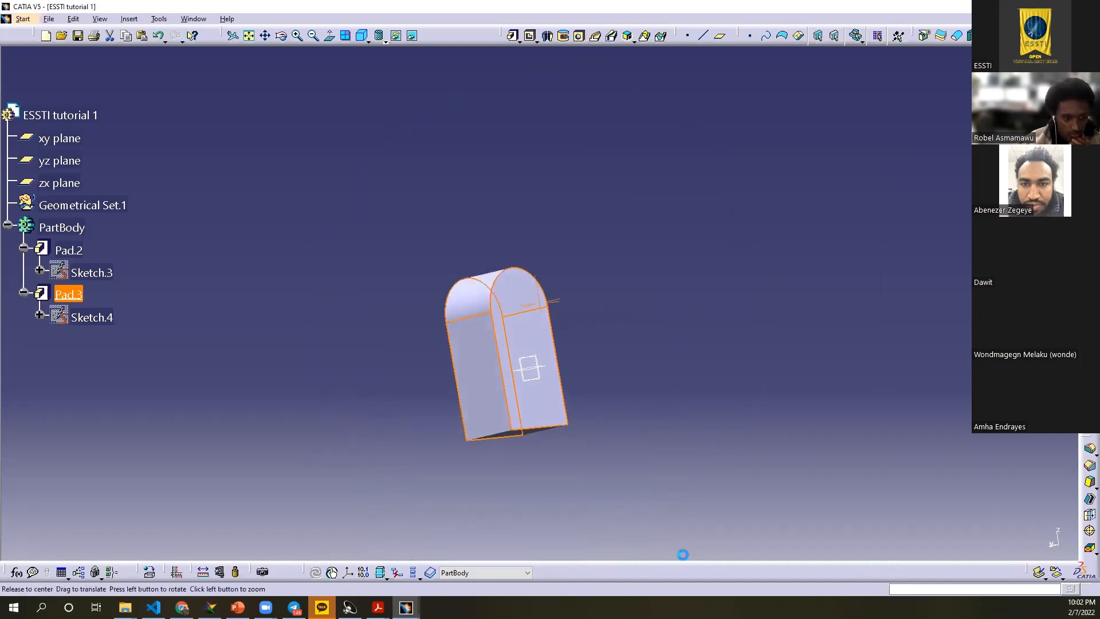
left_click_drag(385, 197, 681, 555)
key("Delete")
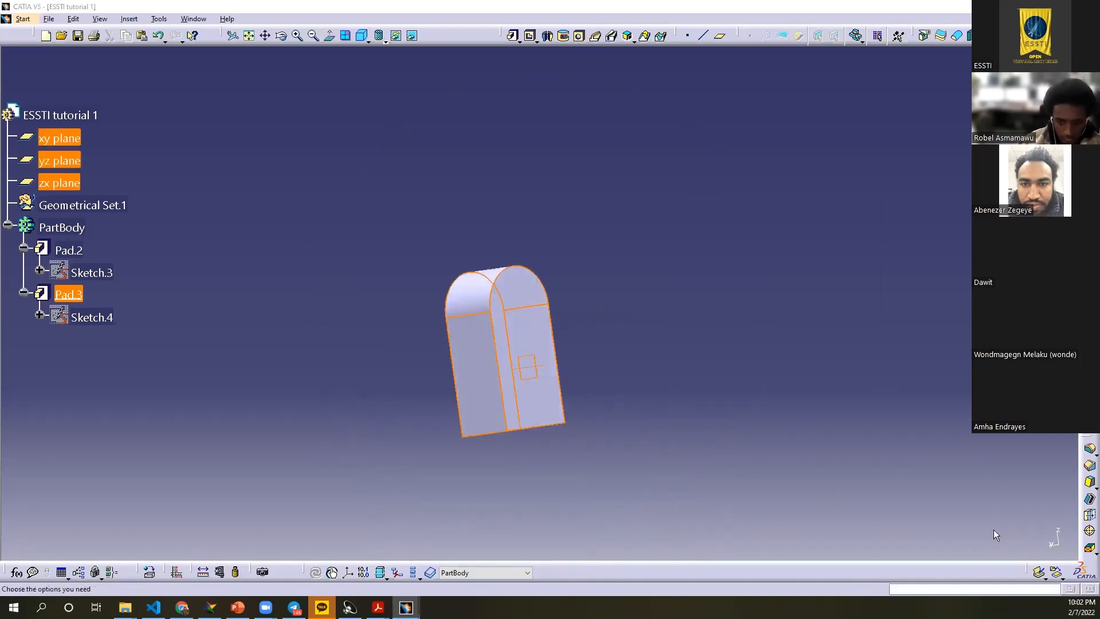
left_click(995, 536)
Step: Undock the Reference Elements toolbar and leave it floating over the upper part of the 3D view
middle_click_drag(499, 360, 477, 322)
left_click(361, 35)
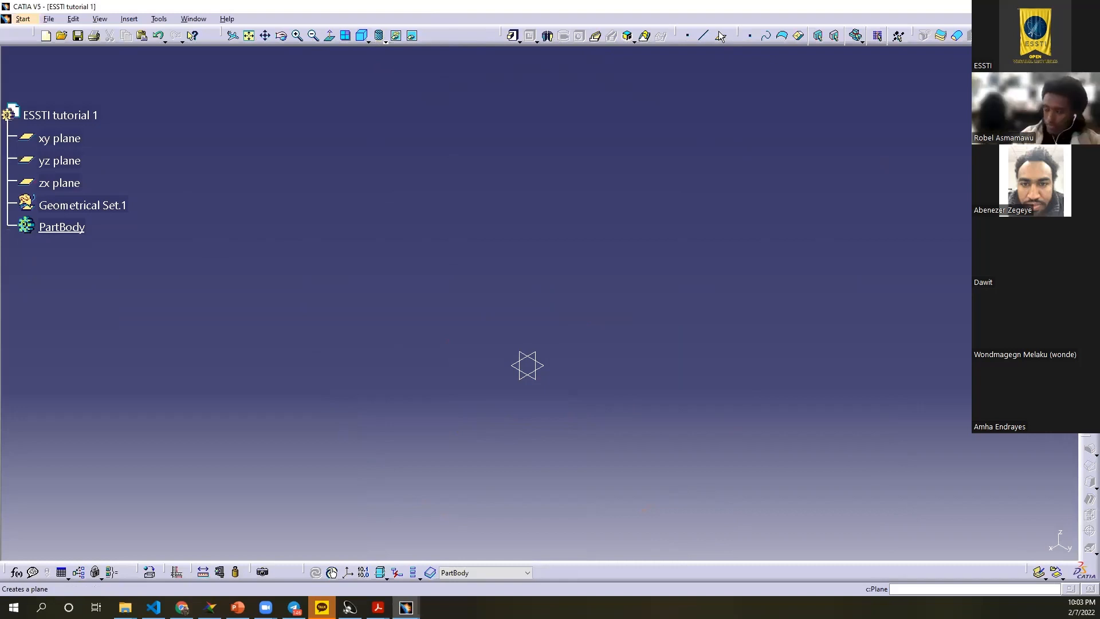
left_click_drag(676, 35, 687, 148)
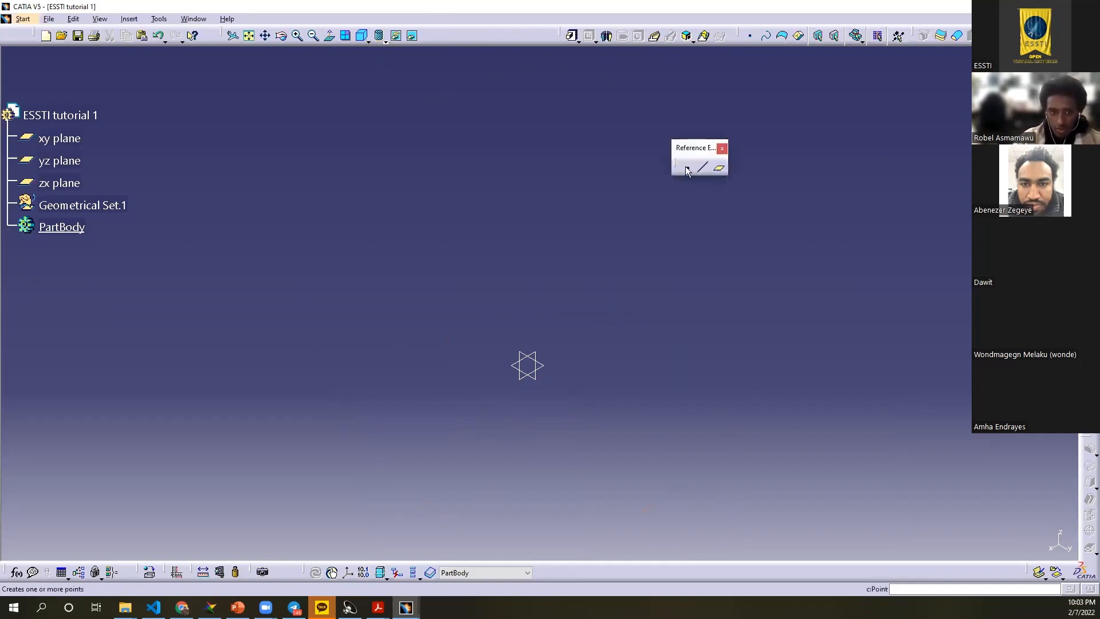
left_click_drag(665, 63, 665, 64)
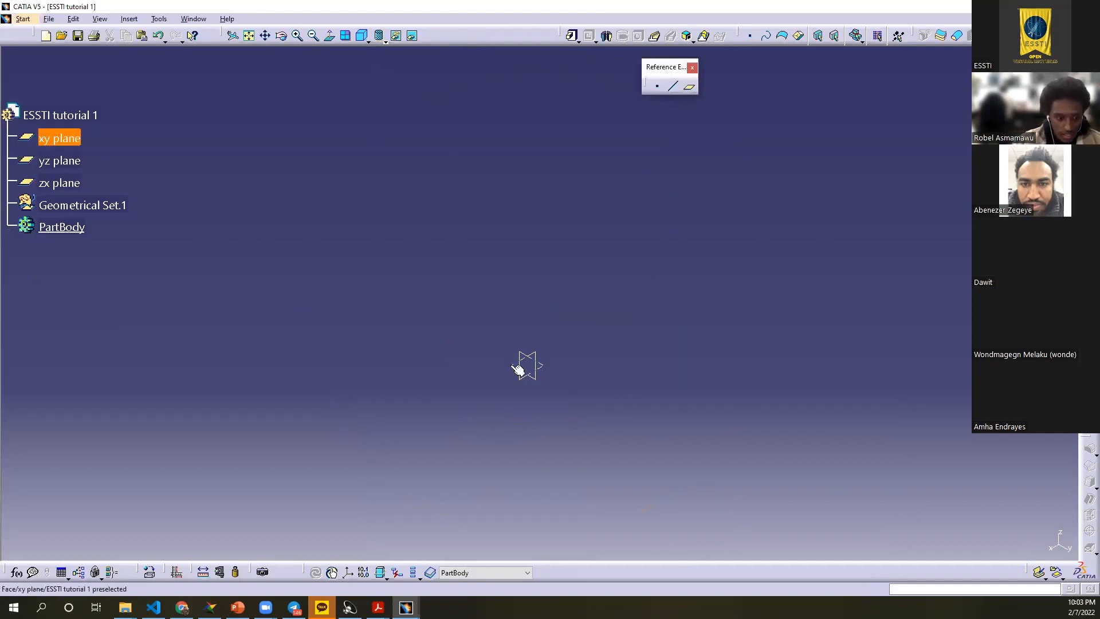
Step: Define a reference plane offset 1.02 m from the yz plane and preview it
middle_click_drag(375, 292, 429, 330)
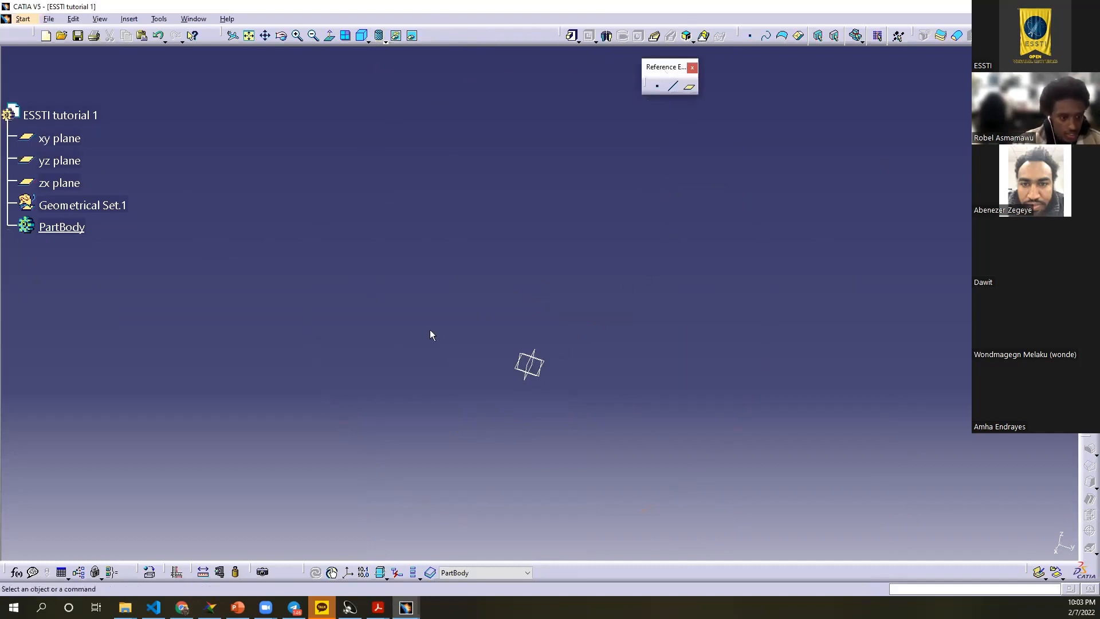
left_click(64, 160)
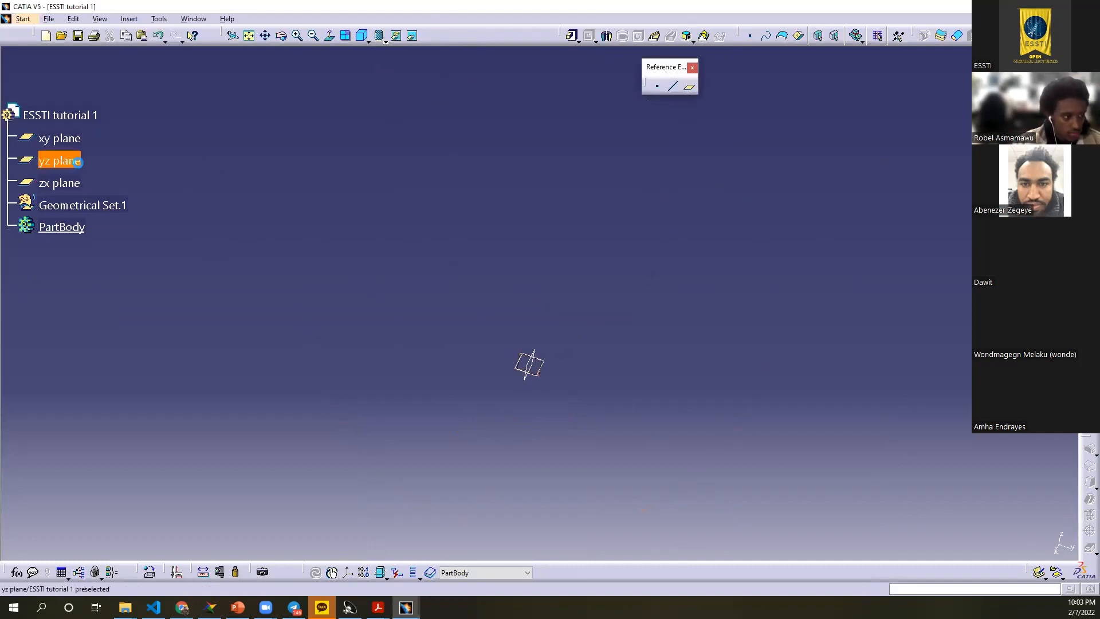
left_click(690, 87)
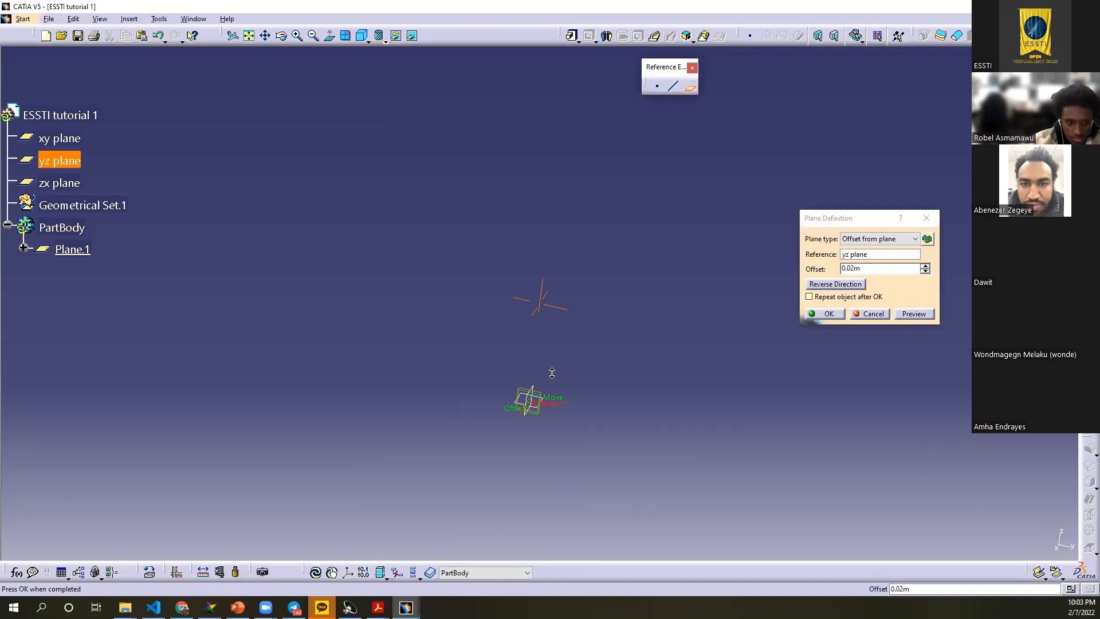
left_click(926, 265)
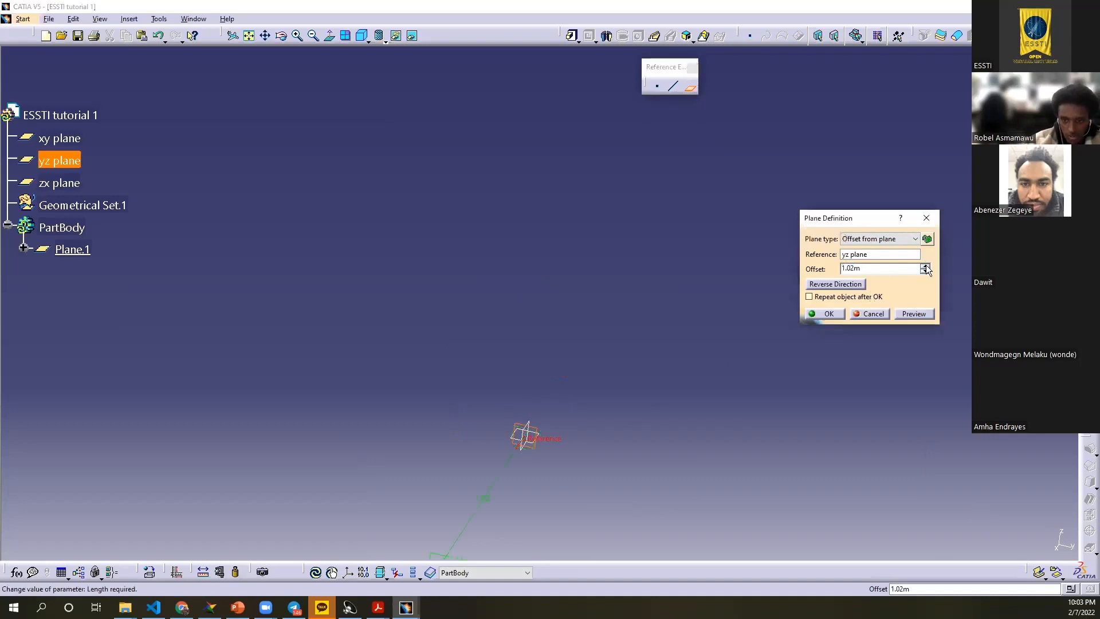
middle_click_drag(587, 269, 497, 349)
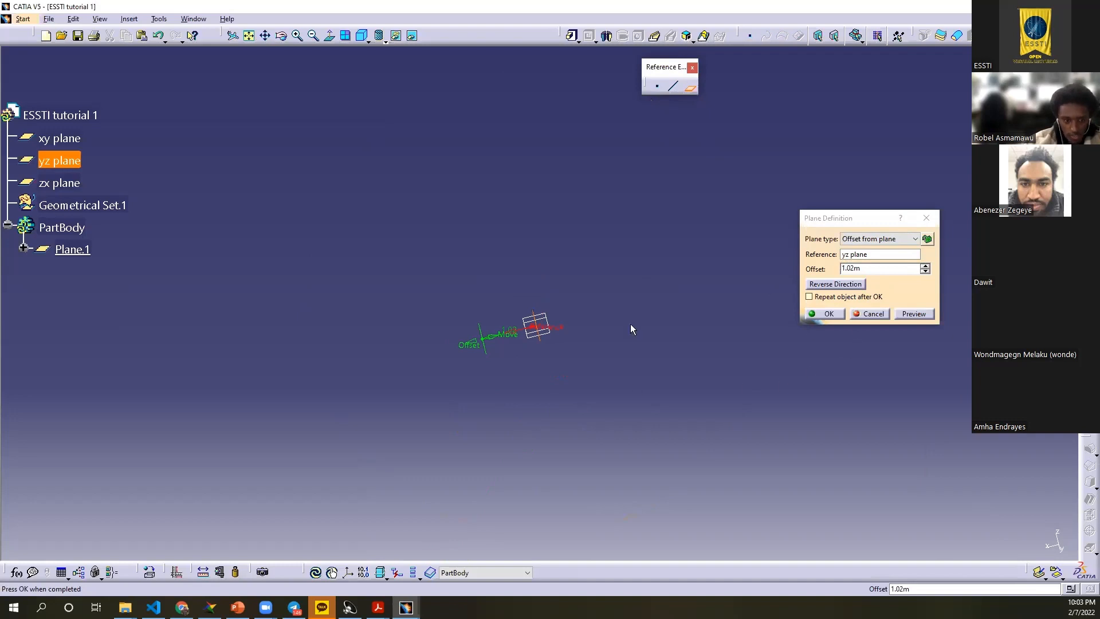
left_click(914, 310)
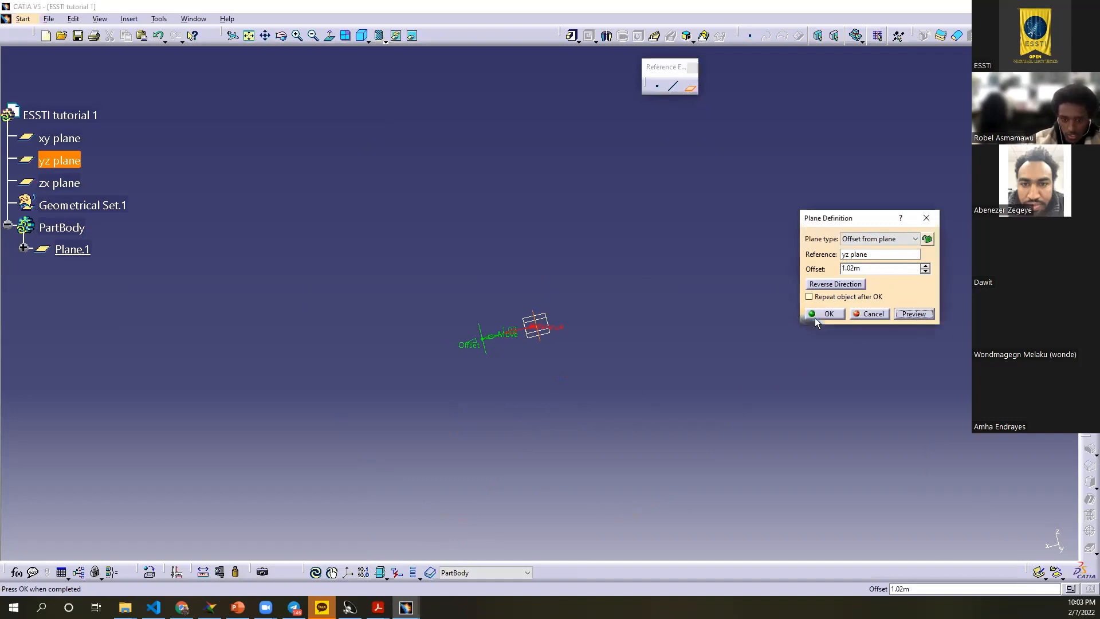
Step: Create the 1.02 m offset plane with object repetition, generating 3 further instances in Absolute mode inside a new body
left_click(809, 297)
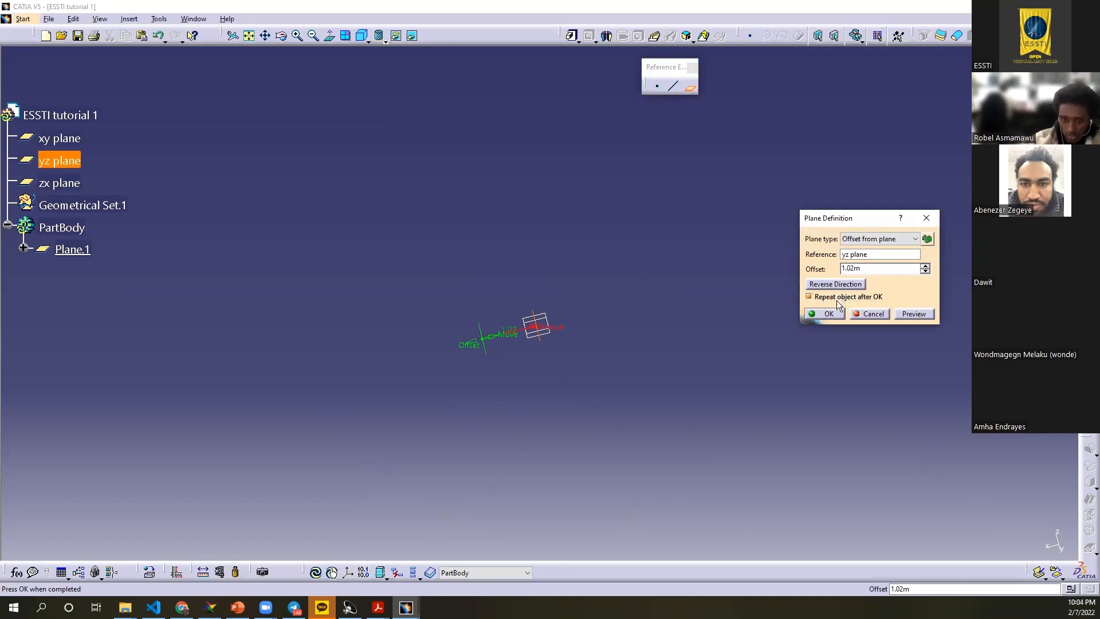
left_click(825, 314)
left_click_drag(983, 456, 843, 171)
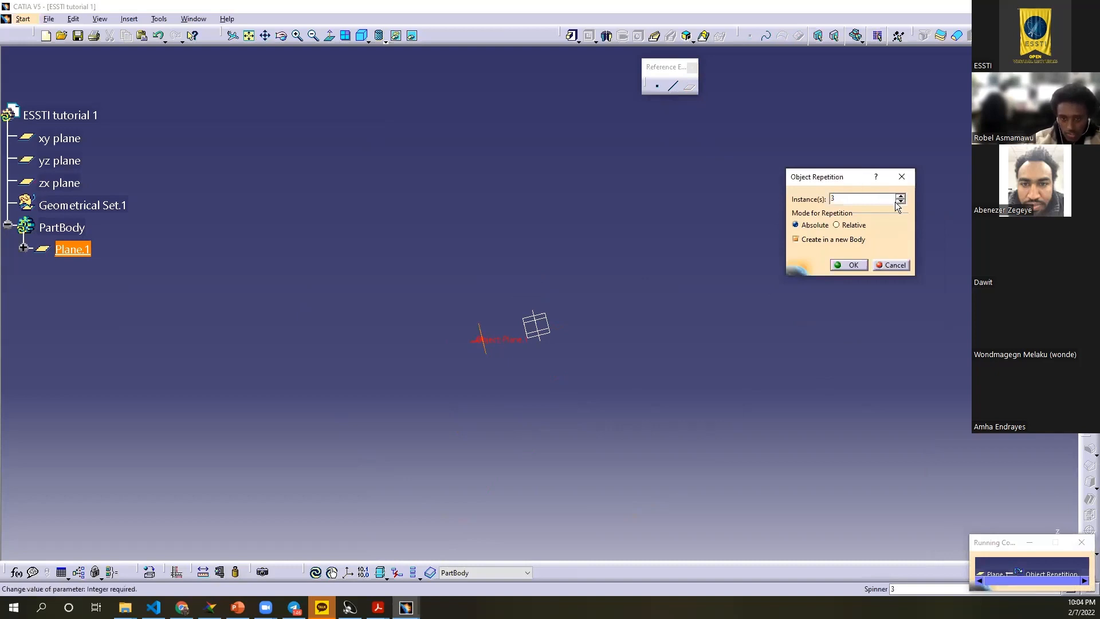
left_click(853, 265)
Step: Sketch a large circle around the origin on the yz plane and leave the sketch
middle_click_drag(412, 388, 596, 333)
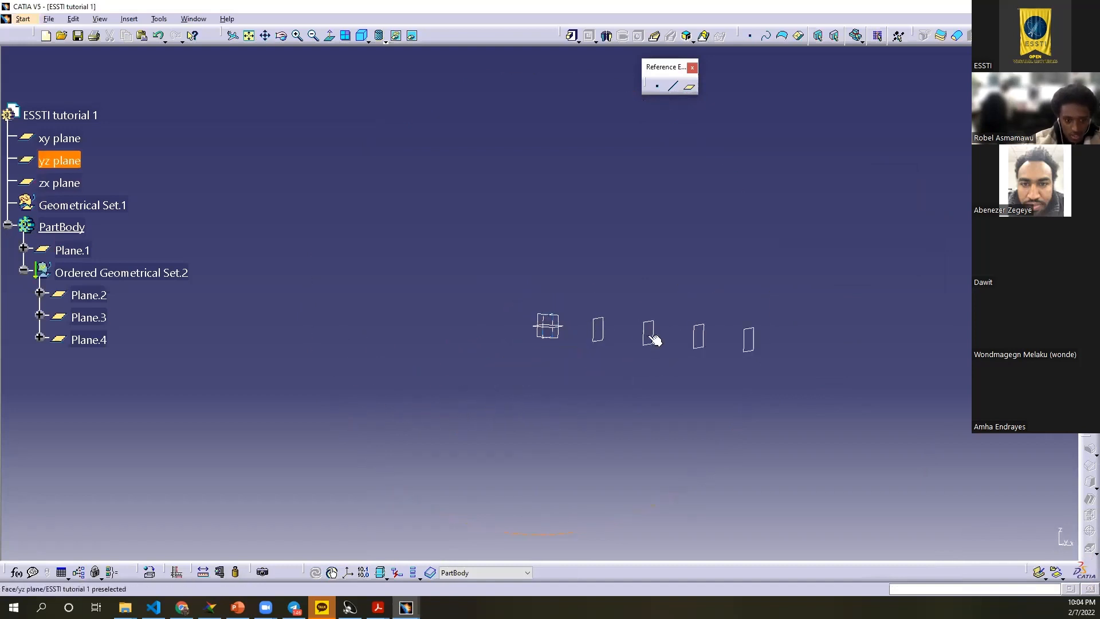
middle_click_drag(657, 294, 542, 323)
left_click(543, 324)
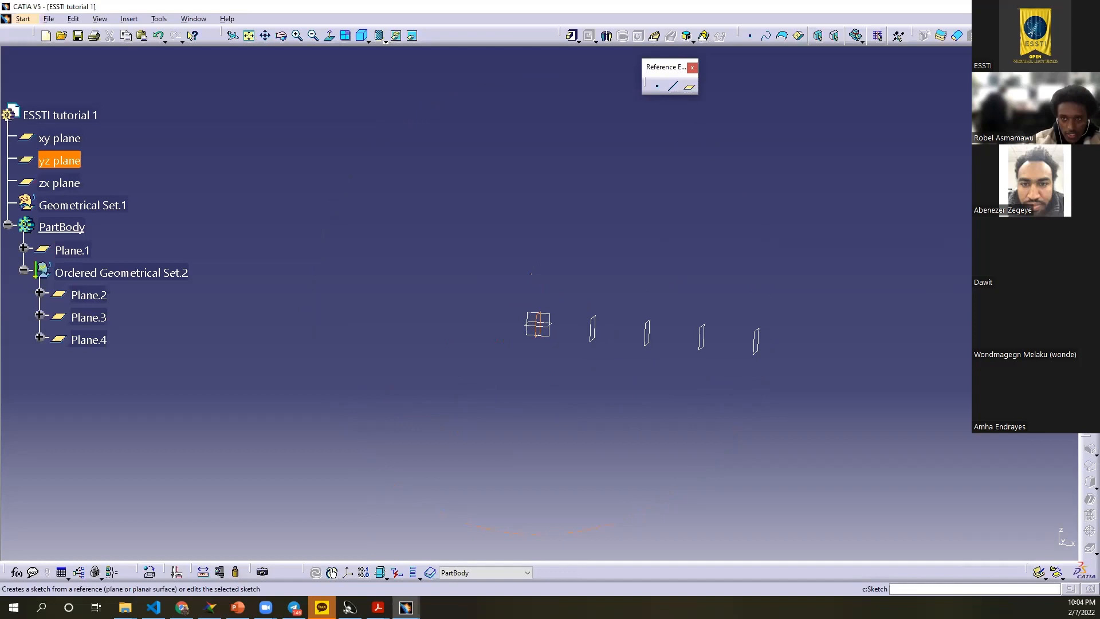
left_click(818, 35)
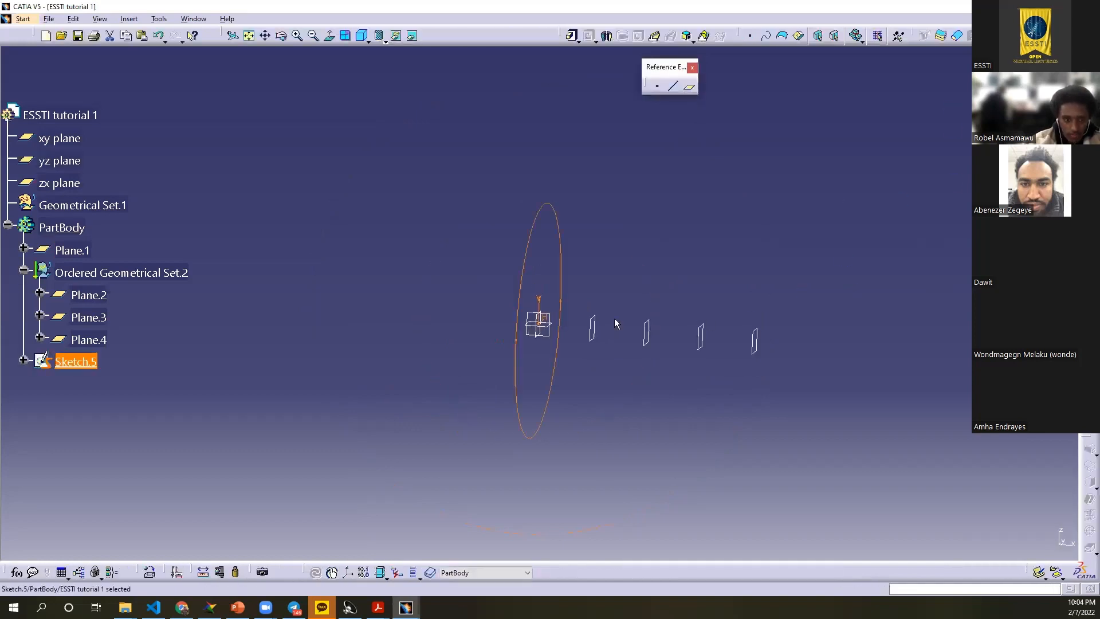
Step: Sketch an origin-centred circle on Plane.1, smaller than the one on the yz plane, and leave the sketch
left_click(593, 335)
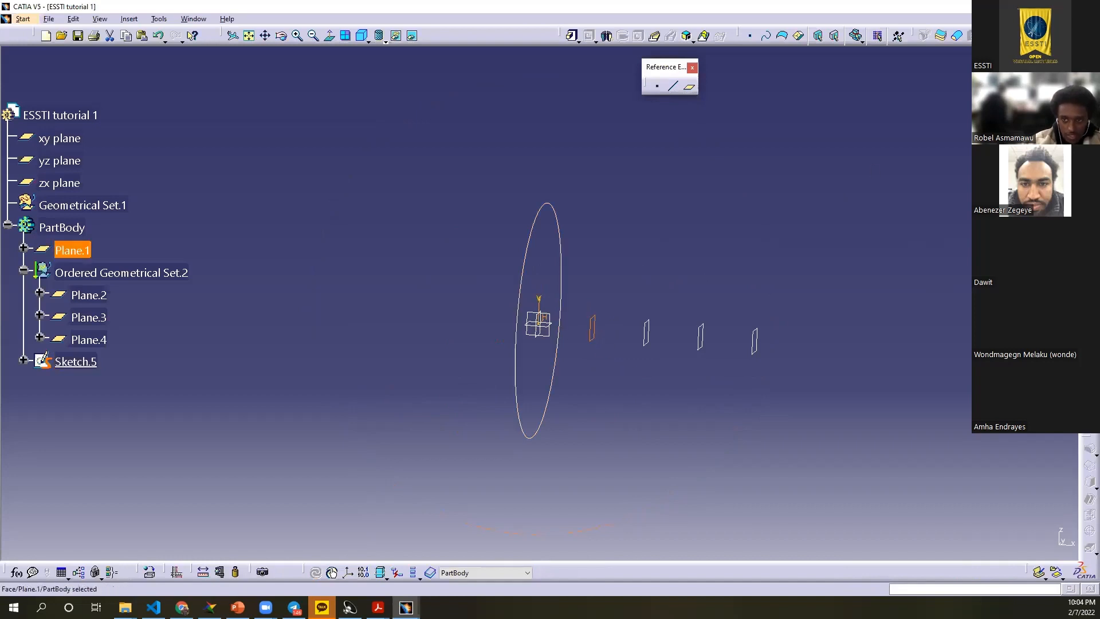
left_click(1090, 95)
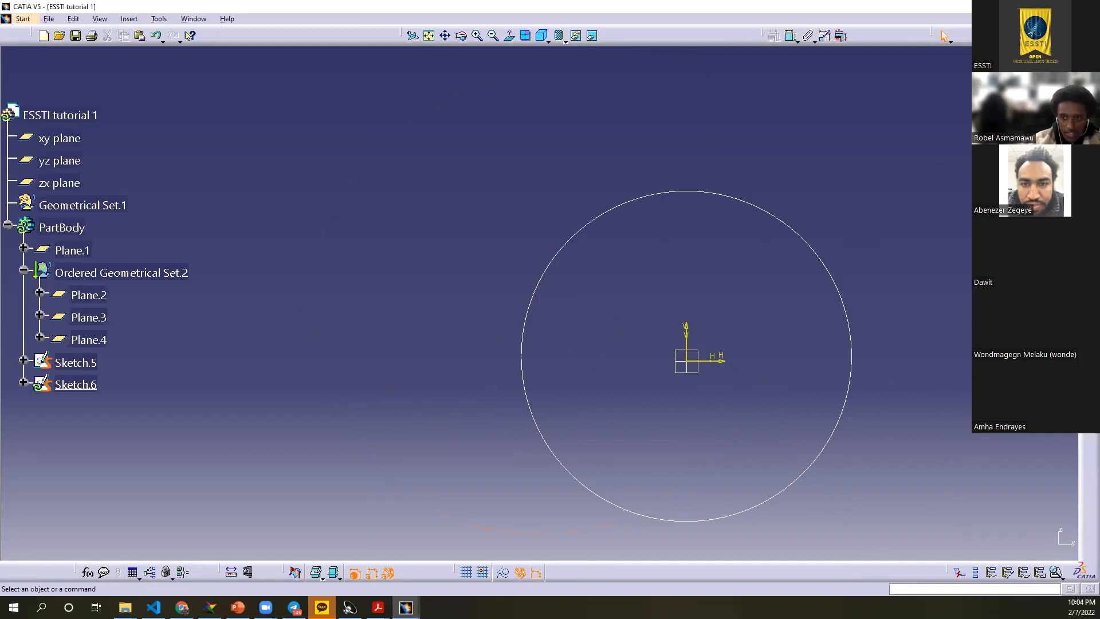
left_click(1089, 128)
left_click(686, 361)
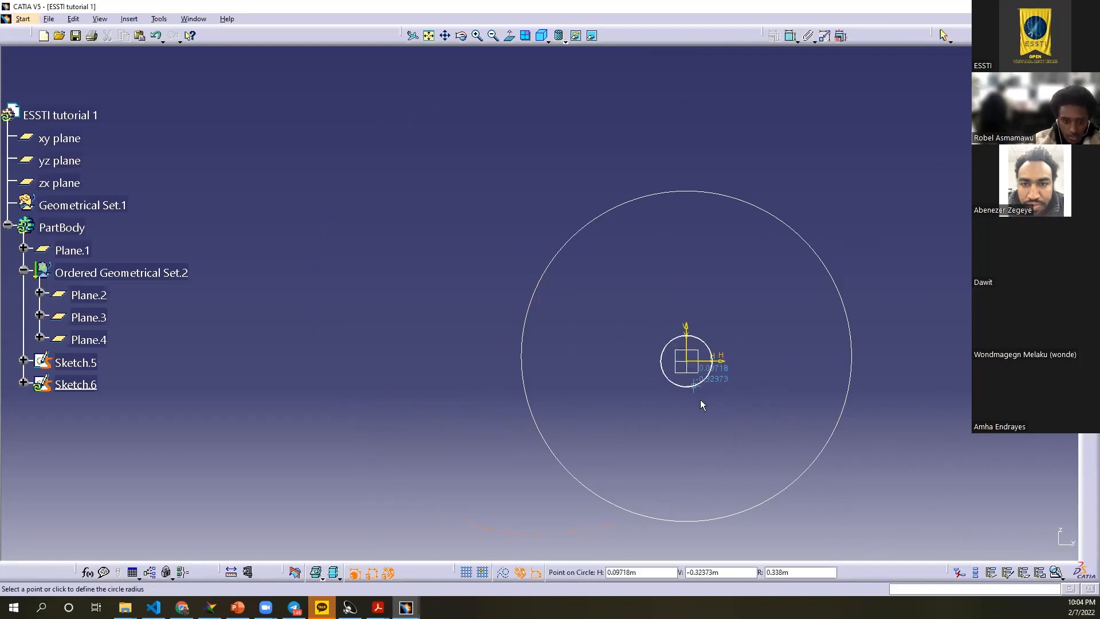
left_click(672, 465)
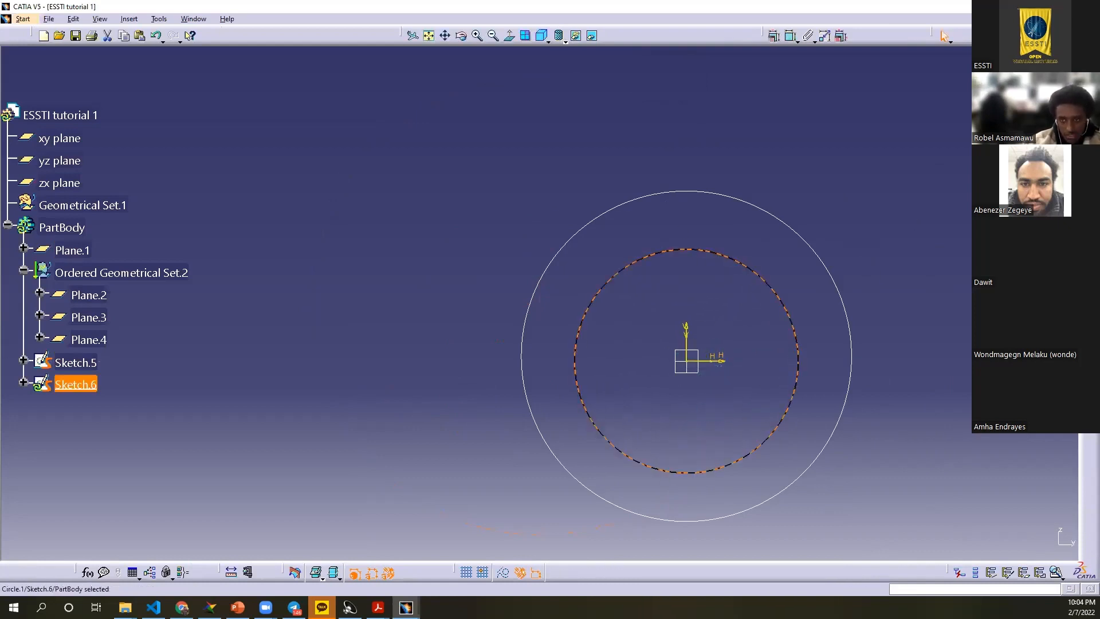
left_click(1090, 75)
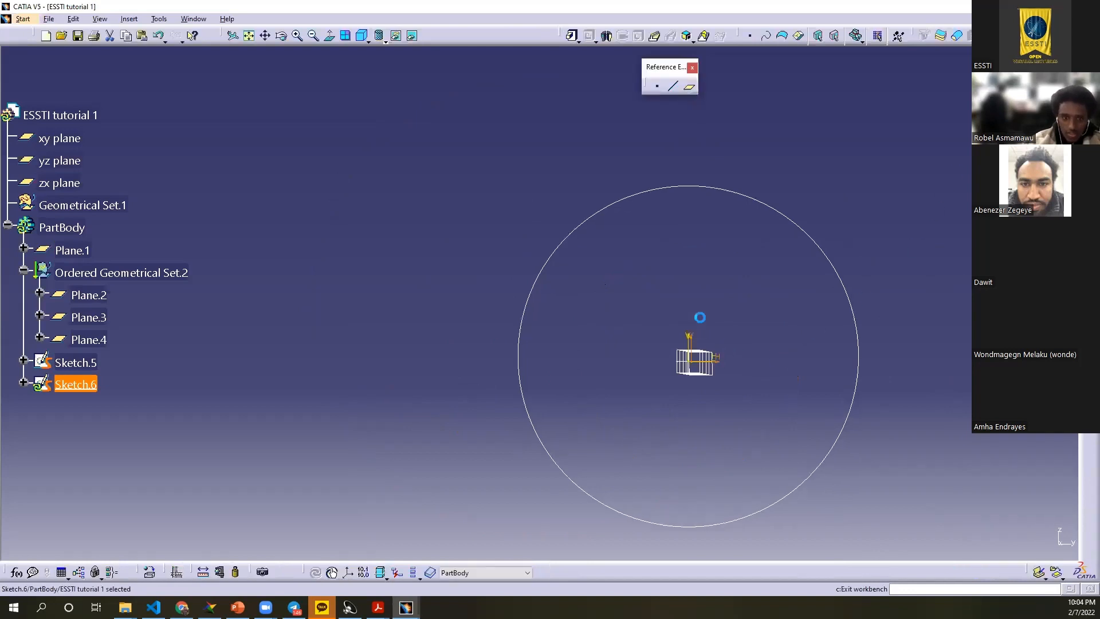
Step: Sketch an origin-centred circle on Plane.2, smaller than the circle on Plane.1, and leave the sketch
left_click(642, 346)
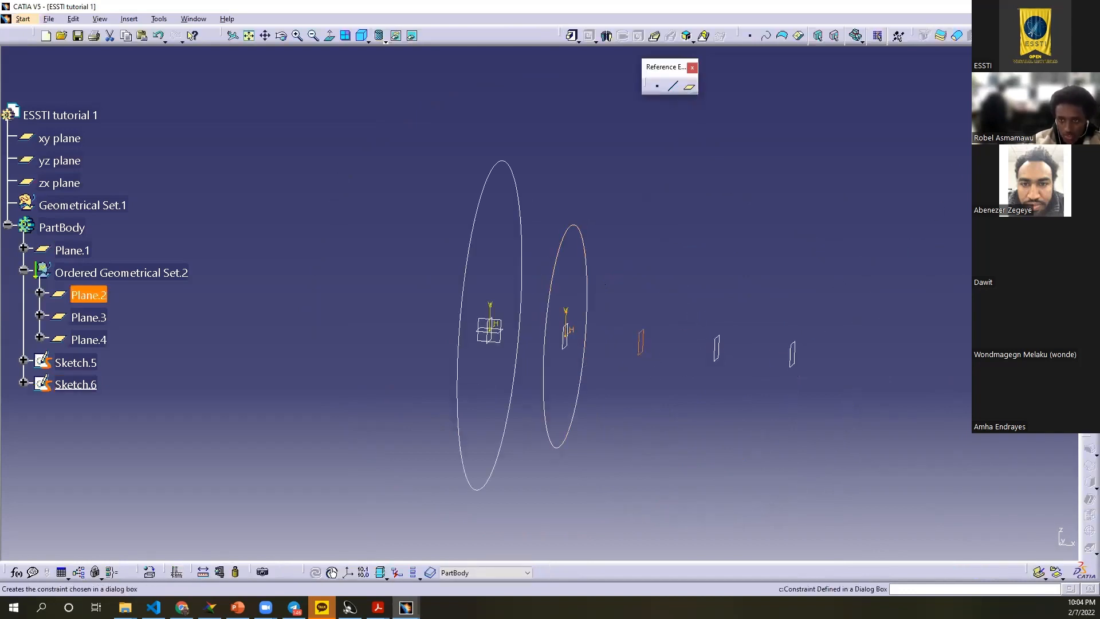
left_click(1090, 86)
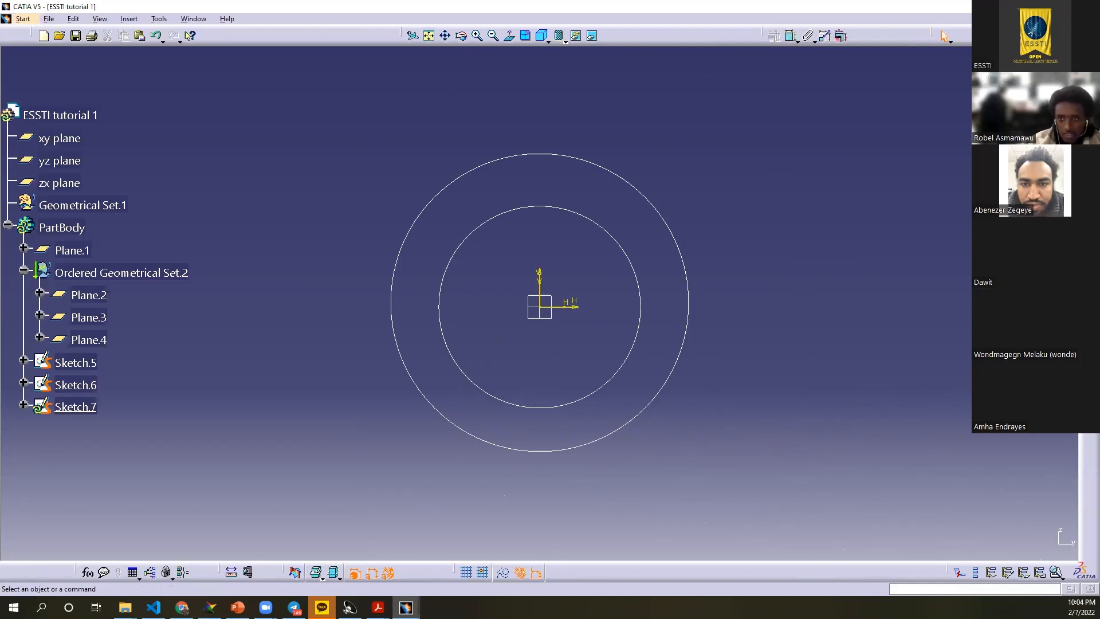
left_click(1088, 172)
left_click(542, 308)
left_click(565, 365)
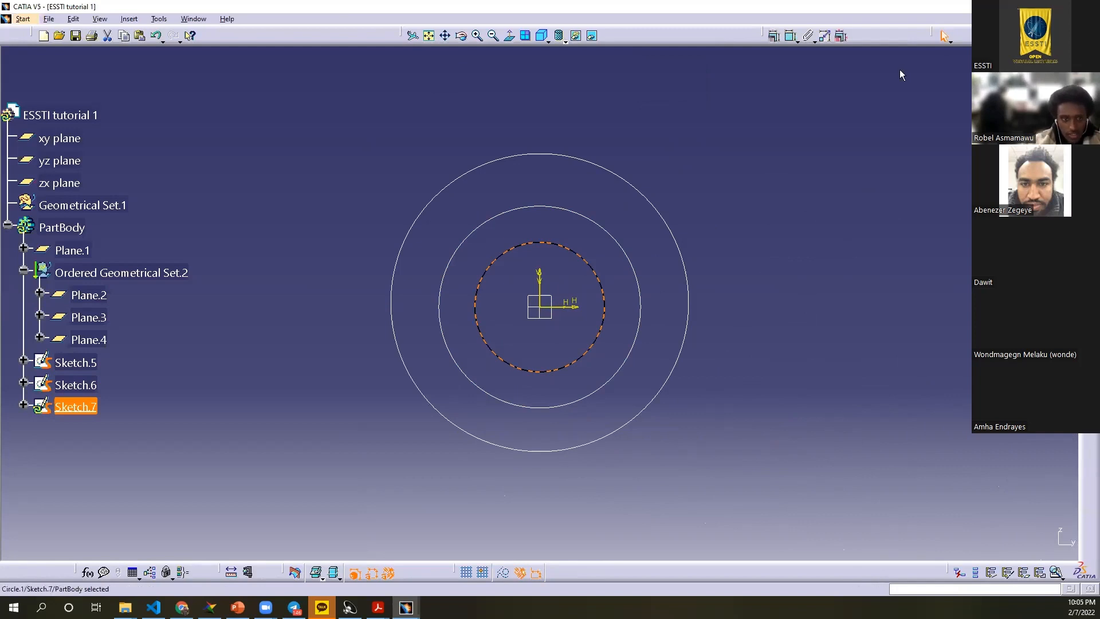
left_click(1088, 80)
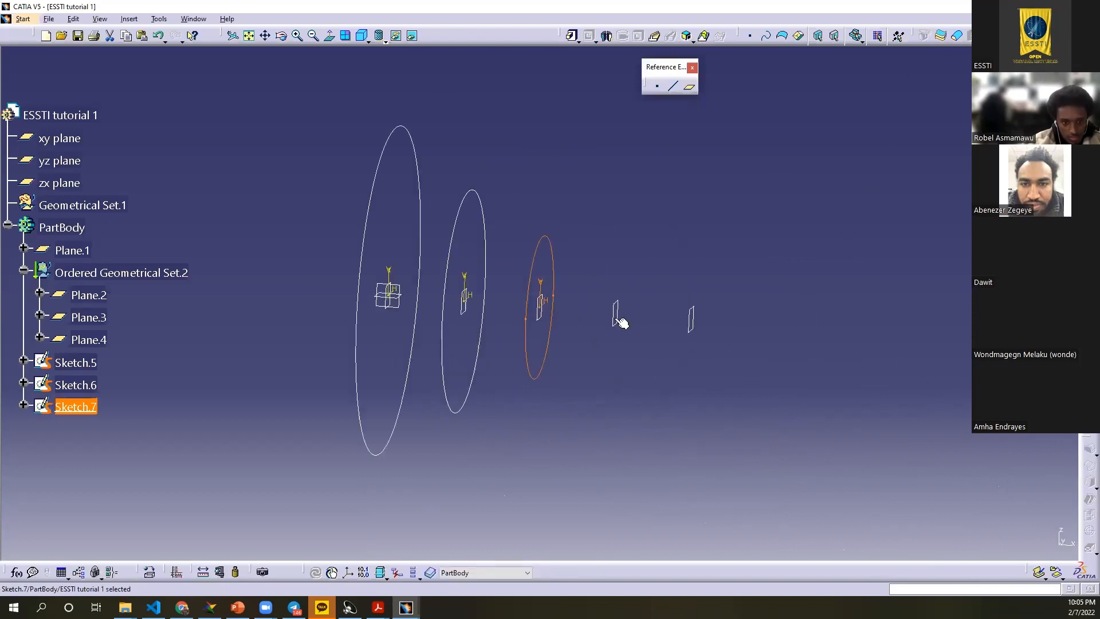
Step: Sketch an origin-centred circle on Plane.3, sized between the circles on Plane.1 and Plane.2
left_click(617, 318)
left_click(1089, 106)
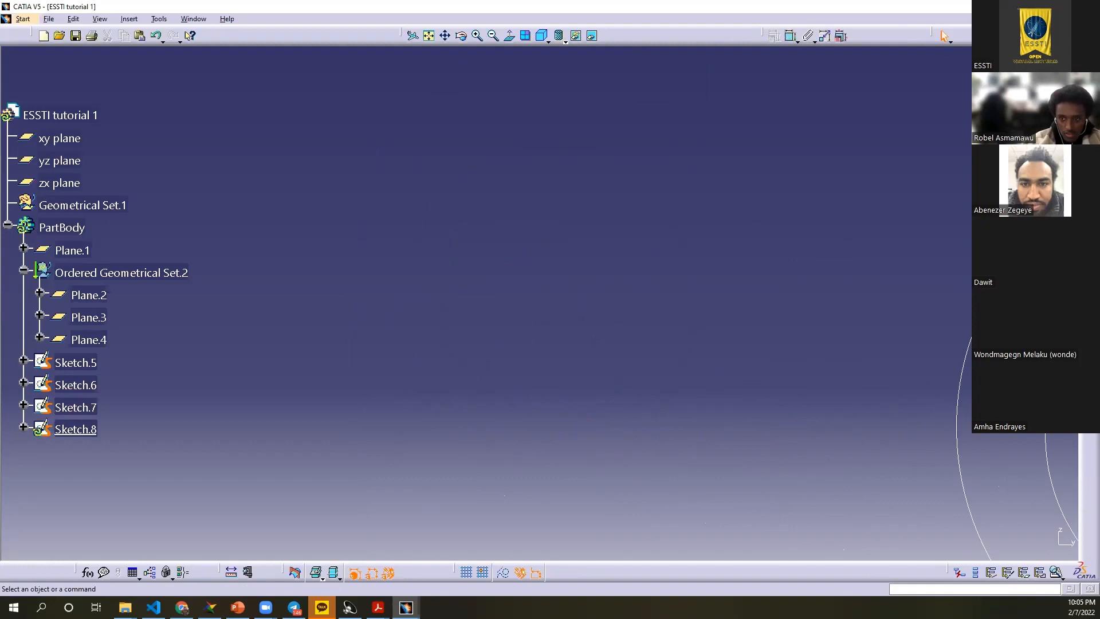
middle_click_drag(621, 197, 309, 106)
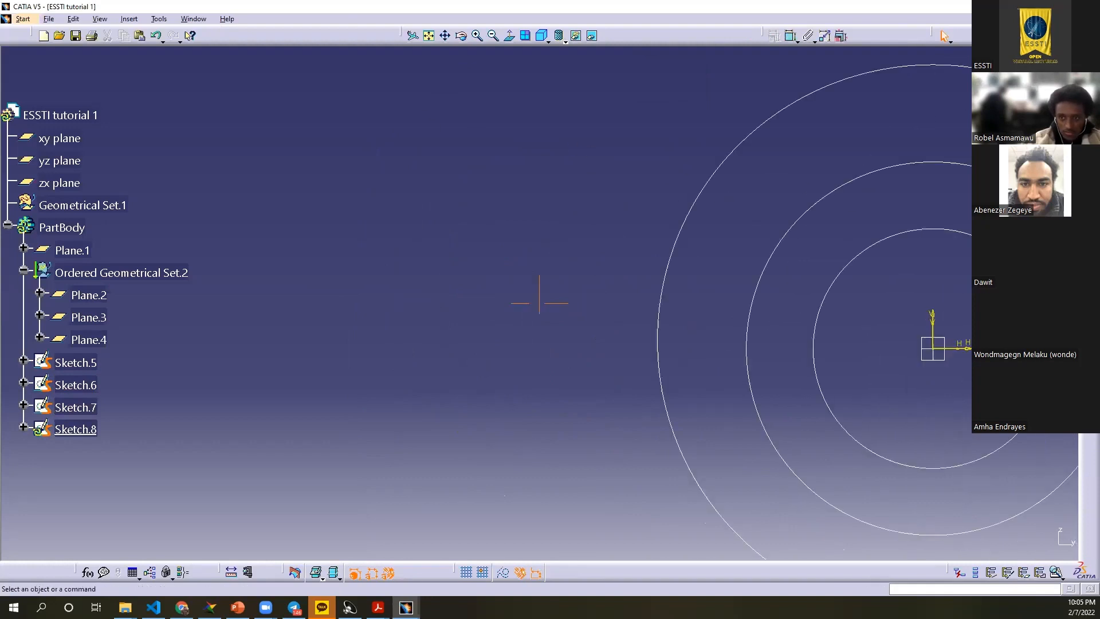
left_click(918, 346)
left_click(964, 502)
middle_click_drag(888, 216, 643, 148)
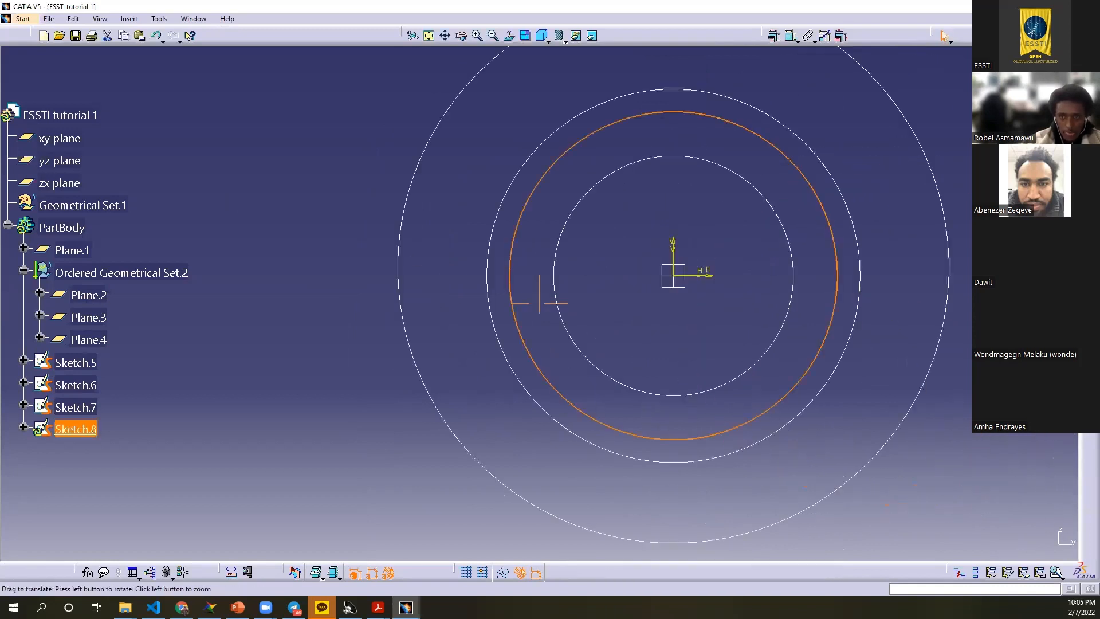
Step: Sketch an origin-centred circle on Plane.4, clearly larger than all the other circles, and leave the sketch
mouse_move(643, 148)
middle_mouse_down()
mouse_move(422, 76)
mouse_move(420, 89)
middle_mouse_up()
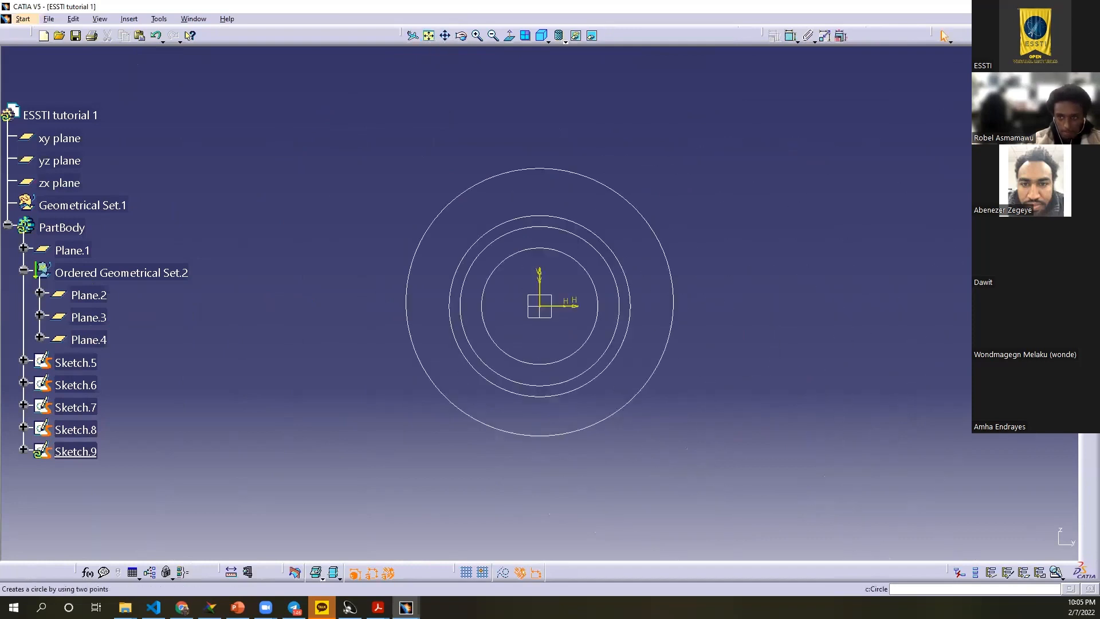
left_click(1087, 143)
left_click(541, 307)
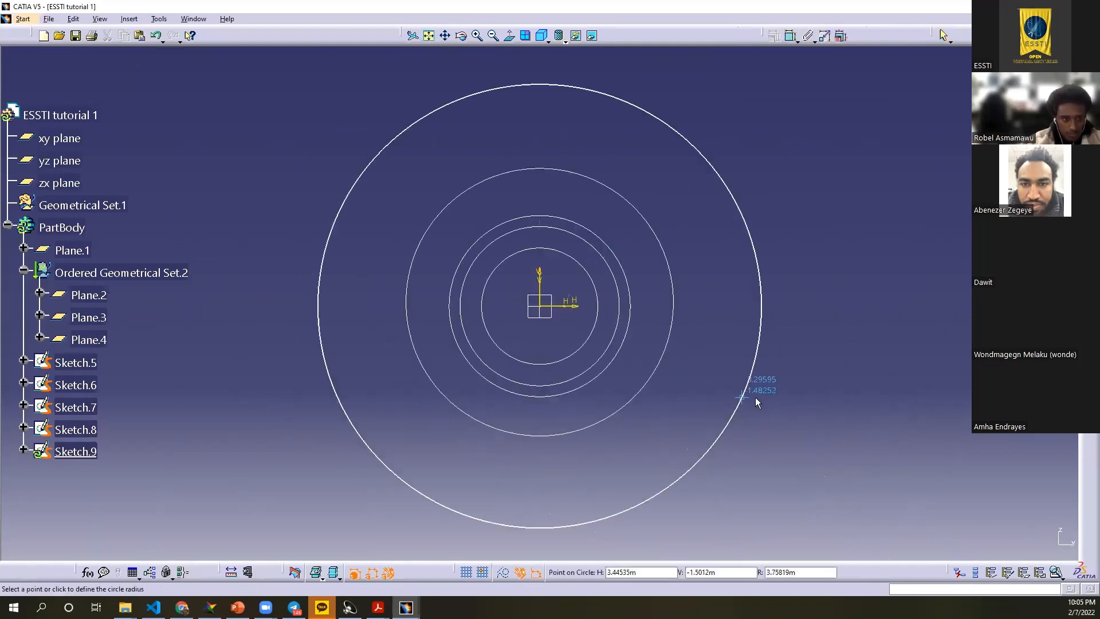
left_click(755, 397)
left_click(1088, 80)
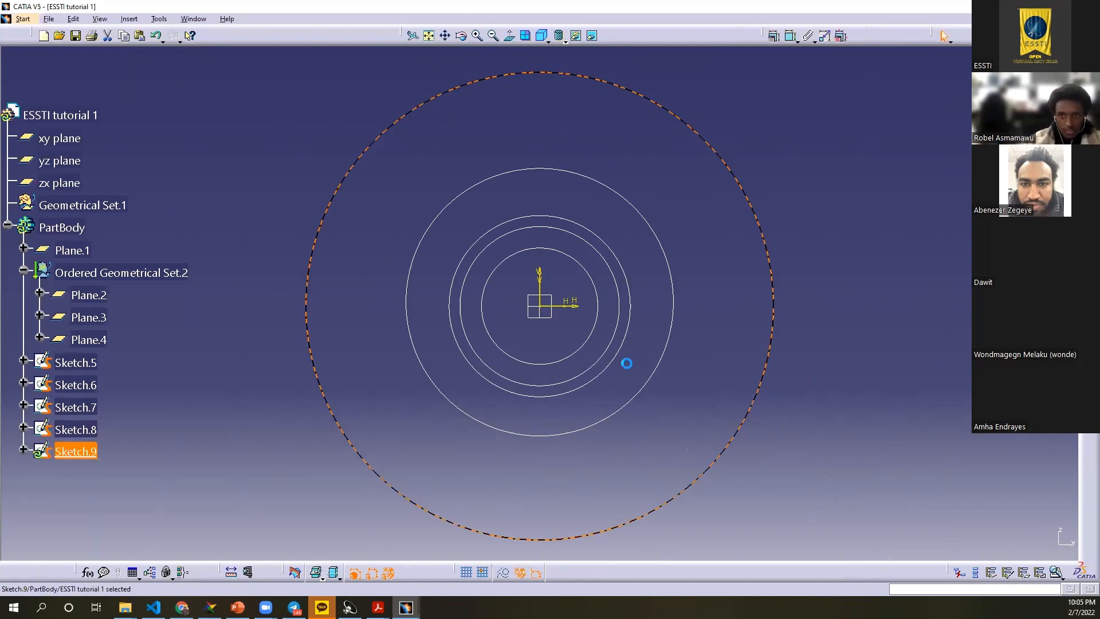
Step: Start a Multi-Sections Solid and pick the five circles as sections in order from Sketch.9 to Sketch.5
mouse_move(462, 294)
middle_mouse_down()
mouse_move(473, 384)
mouse_move(495, 225)
mouse_move(479, 358)
mouse_move(565, 429)
mouse_move(544, 327)
mouse_move(424, 346)
mouse_move(724, 273)
mouse_move(646, 283)
mouse_move(569, 321)
mouse_move(752, 274)
mouse_move(402, 311)
mouse_move(407, 260)
mouse_move(386, 273)
mouse_move(442, 281)
mouse_move(363, 295)
mouse_move(686, 281)
mouse_move(506, 325)
middle_mouse_up()
middle_click_drag(388, 292, 575, 272)
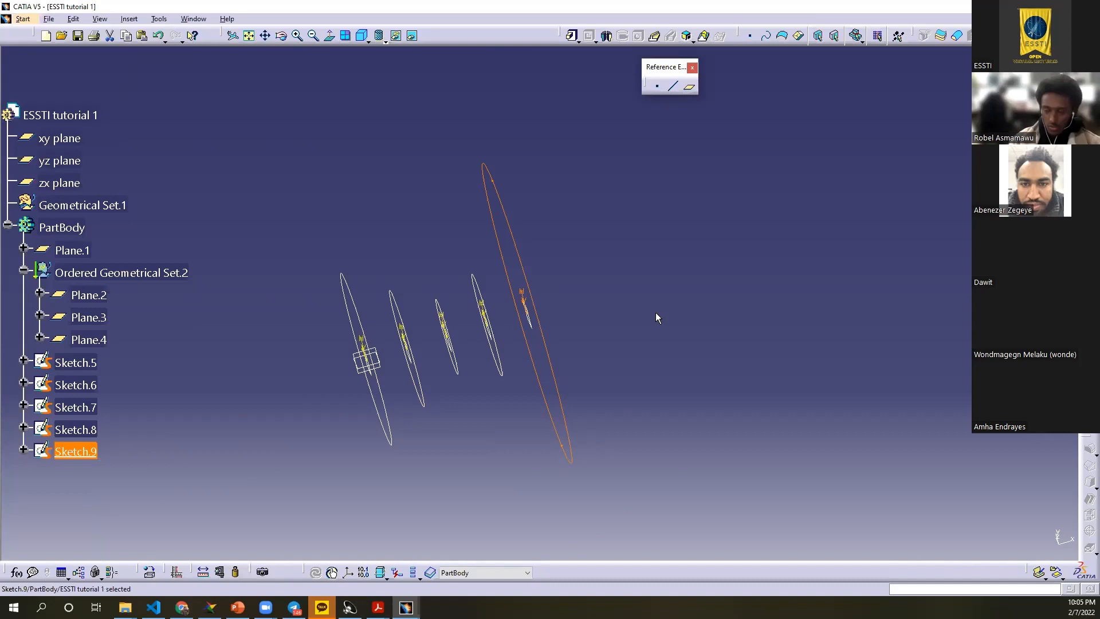
left_click(704, 37)
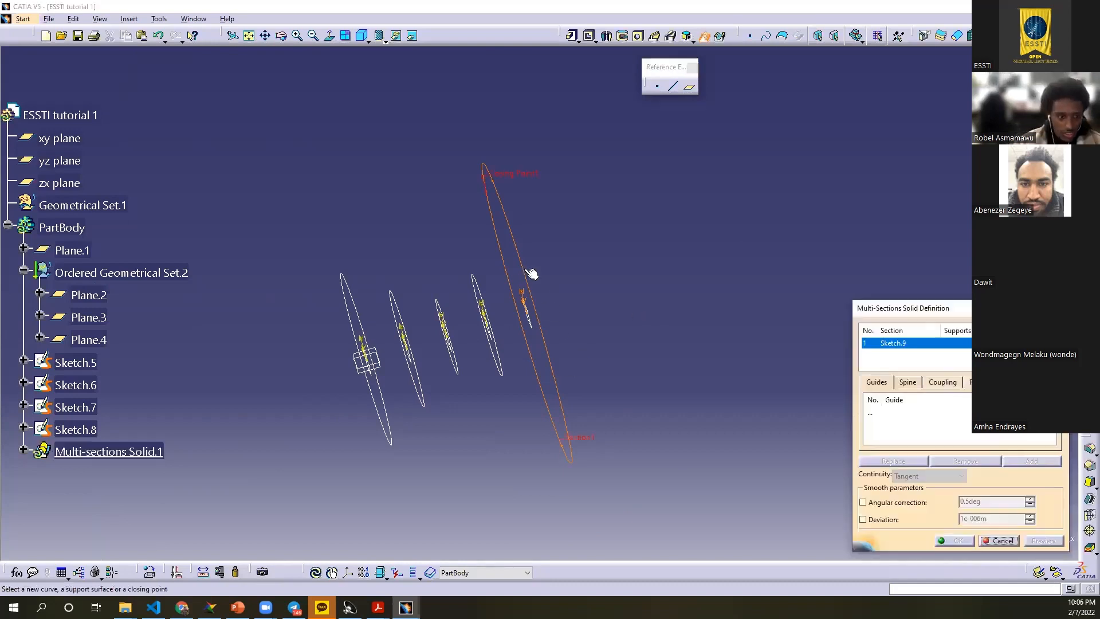
middle_click_drag(675, 281, 526, 305)
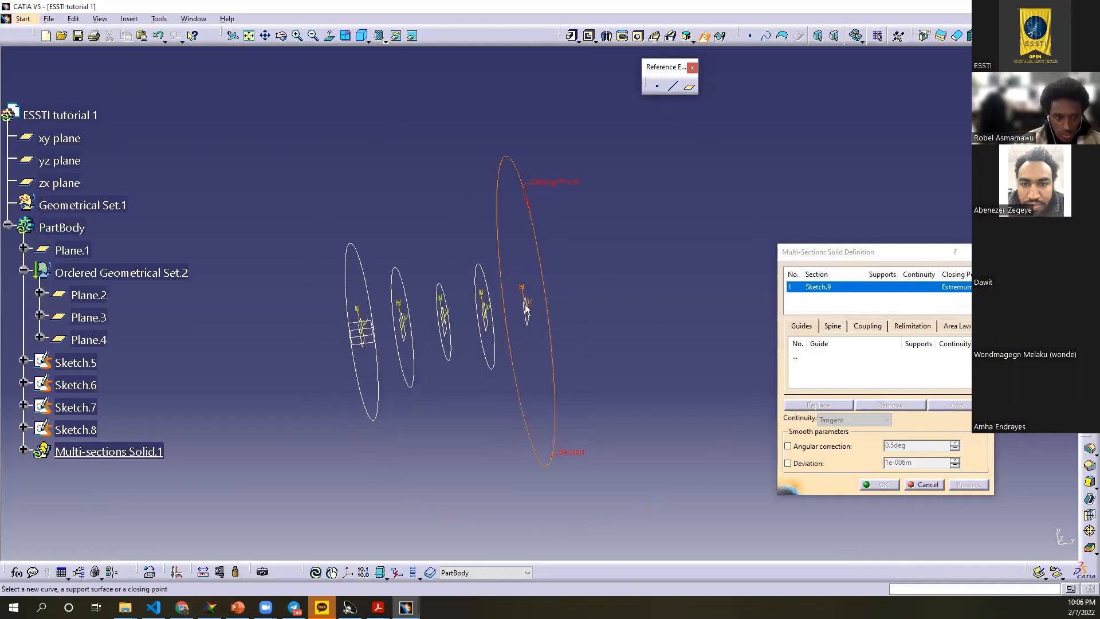
left_click(474, 278)
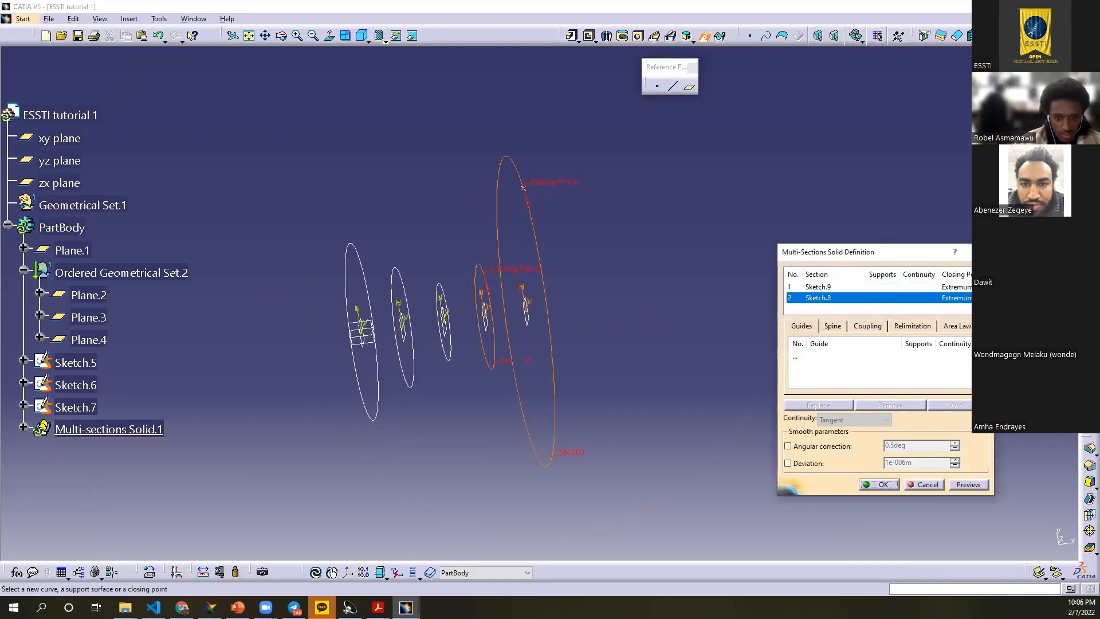
left_click(445, 293)
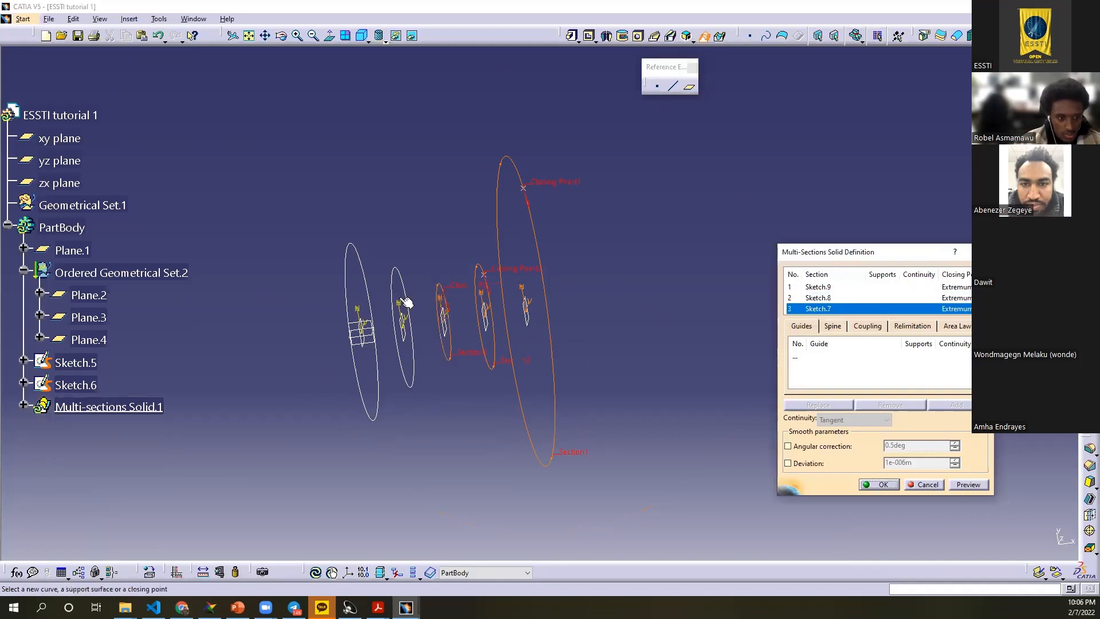
left_click(394, 298)
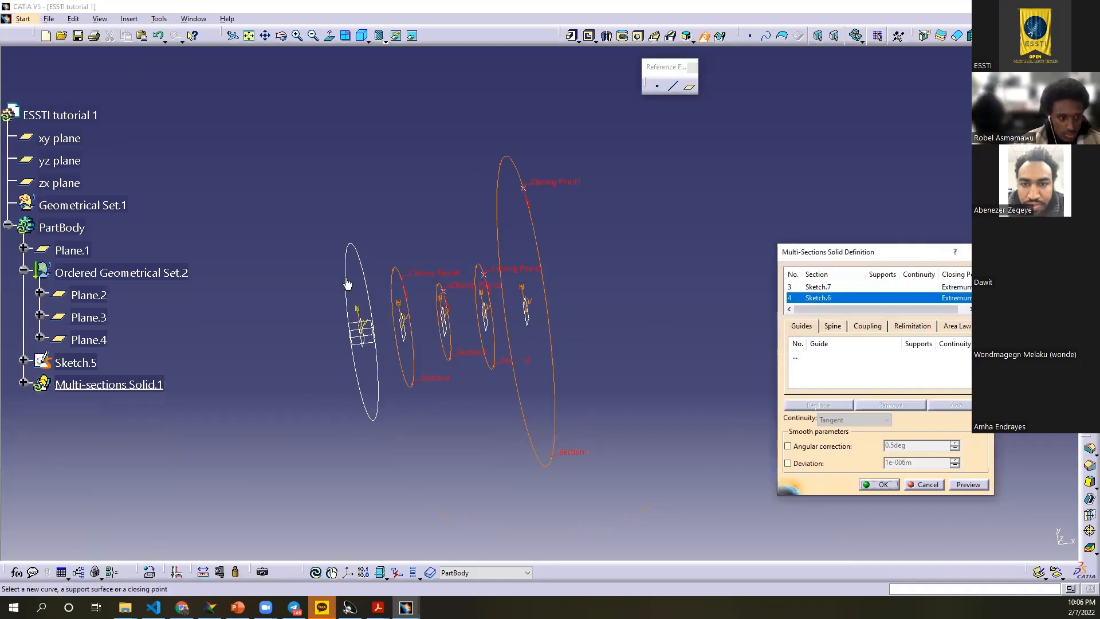
left_click(349, 285)
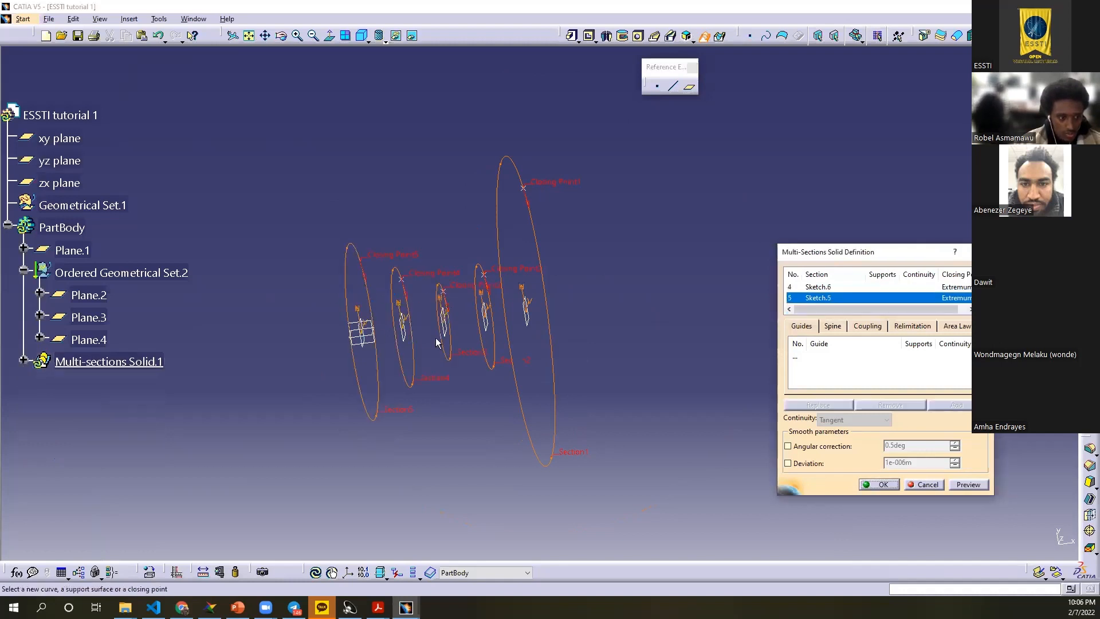
Step: Preview the multi-sections solid through the five circles, examine it from several angles, and cancel its definition
middle_click_drag(438, 267, 665, 445)
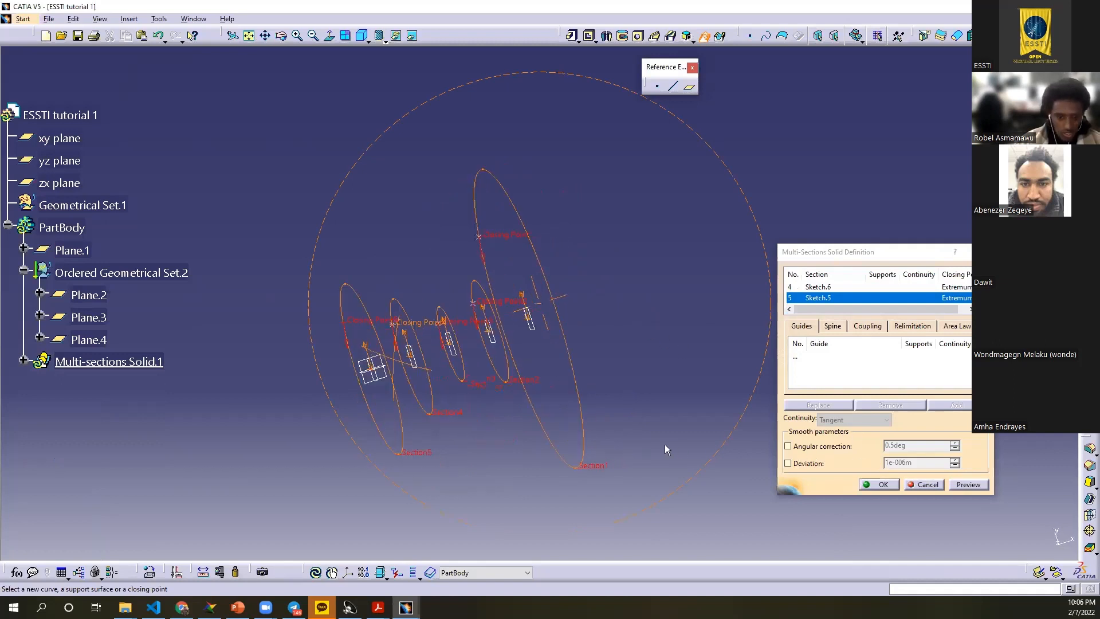
middle_click_drag(607, 364, 616, 429)
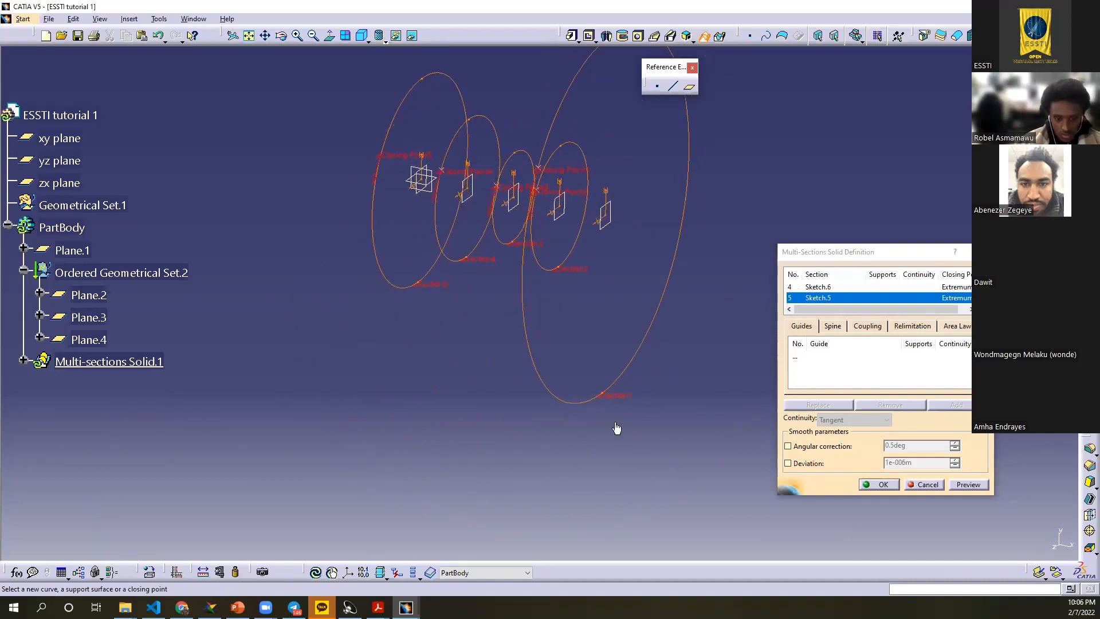
middle_click_drag(620, 357, 478, 362)
middle_click_drag(651, 241, 590, 302)
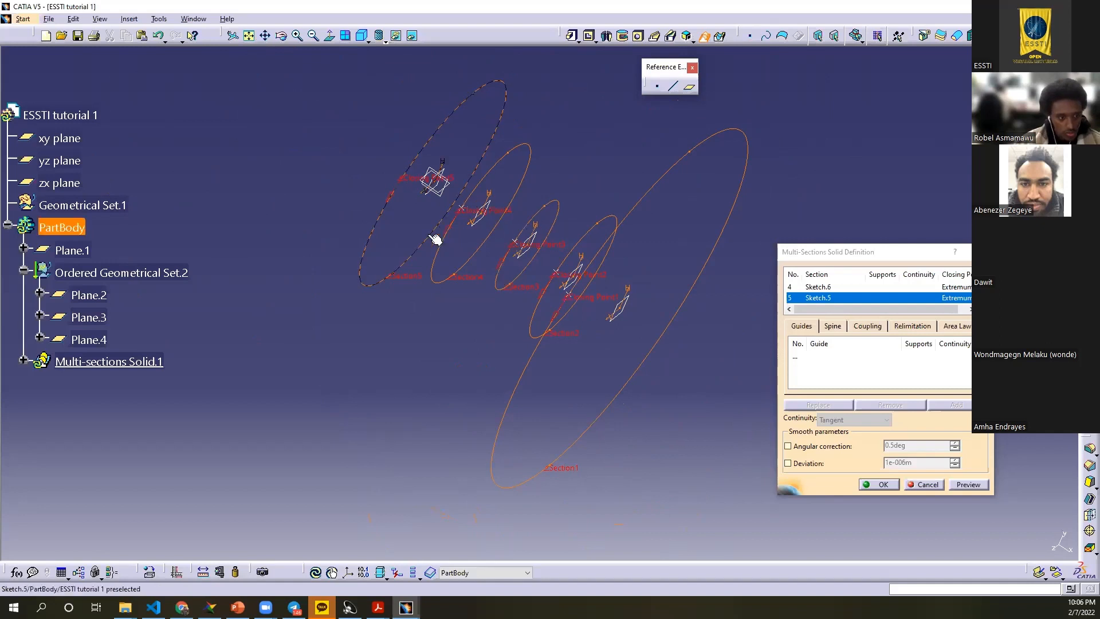
mouse_move(498, 305)
middle_mouse_down()
mouse_move(373, 358)
mouse_move(441, 327)
mouse_move(377, 348)
middle_mouse_up()
left_click(962, 486)
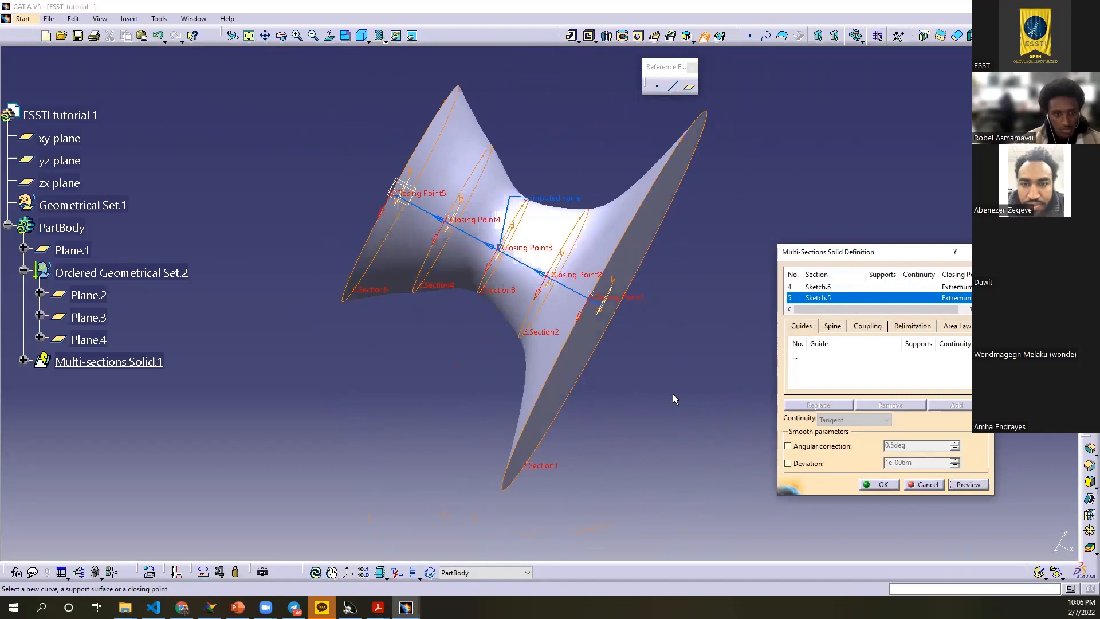
middle_click_drag(689, 401, 630, 376)
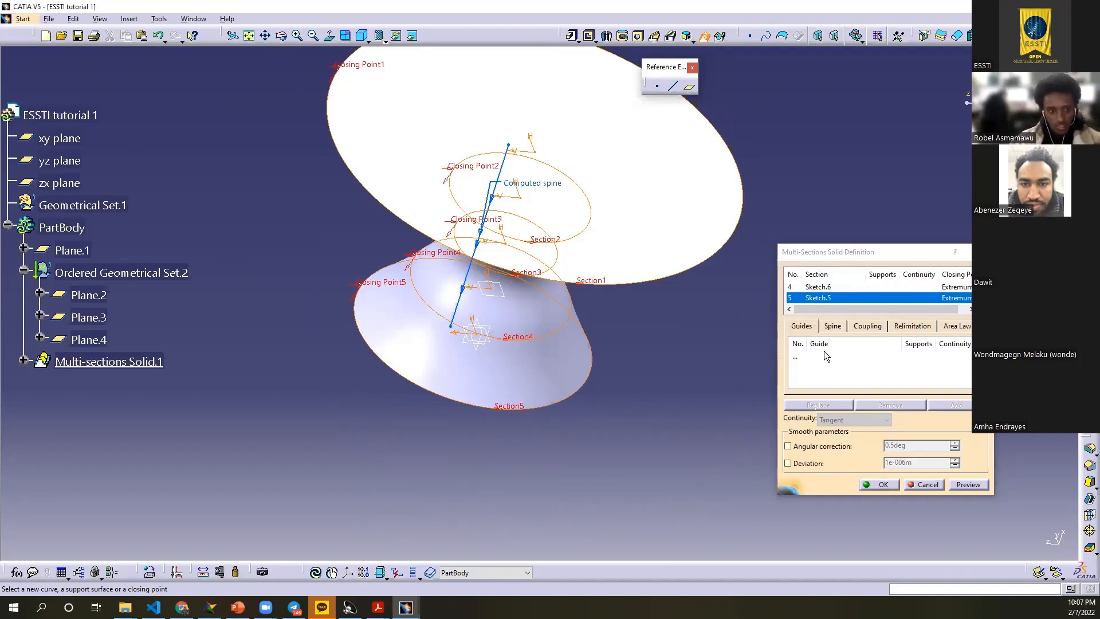
middle_click_drag(623, 265, 497, 315)
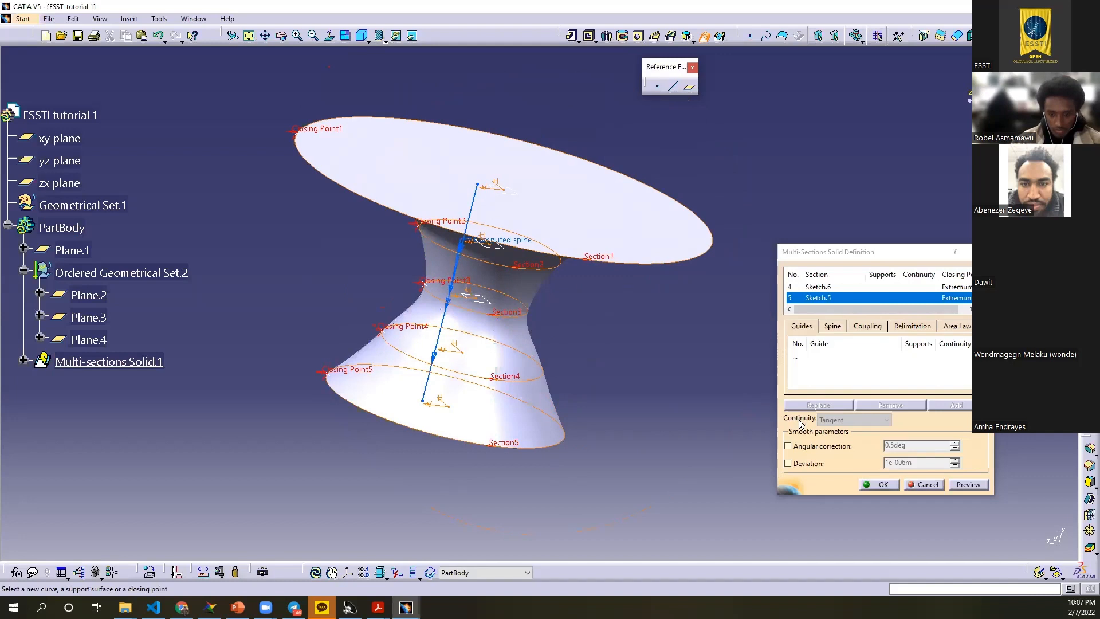
left_click(922, 485)
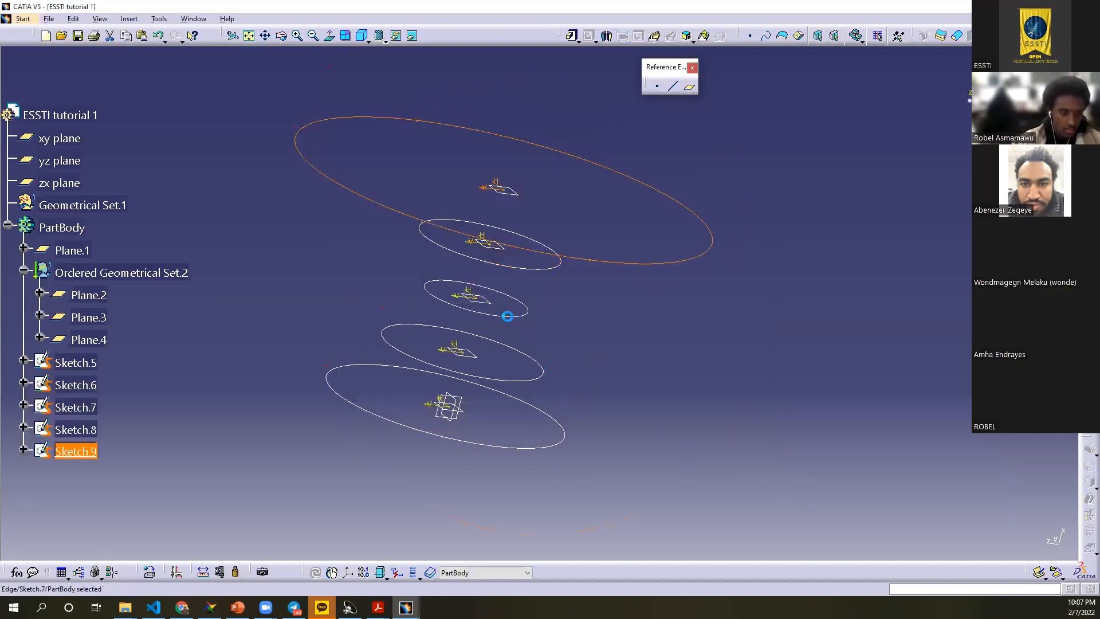
Step: Replace the circle in Sketch.5 with an origin-centred hexagon and leave the sketch
left_click(512, 315)
mouse_move(733, 421)
middle_mouse_down()
mouse_move(757, 385)
mouse_move(752, 321)
middle_mouse_up()
middle_click_drag(578, 497, 570, 375)
left_click(561, 327)
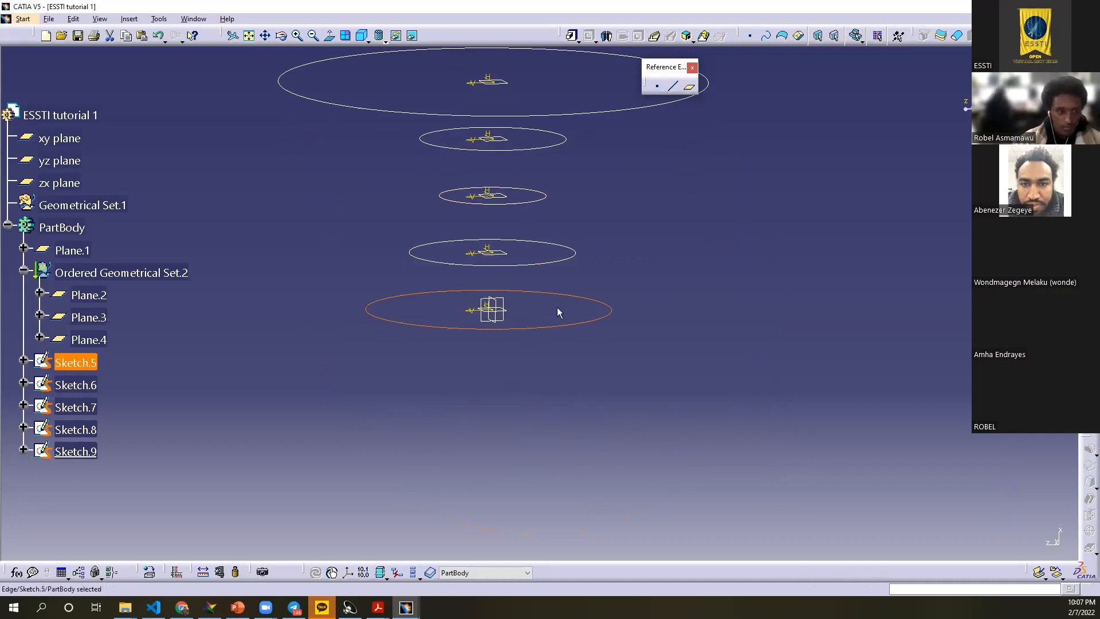
left_click(549, 322)
left_click(546, 327)
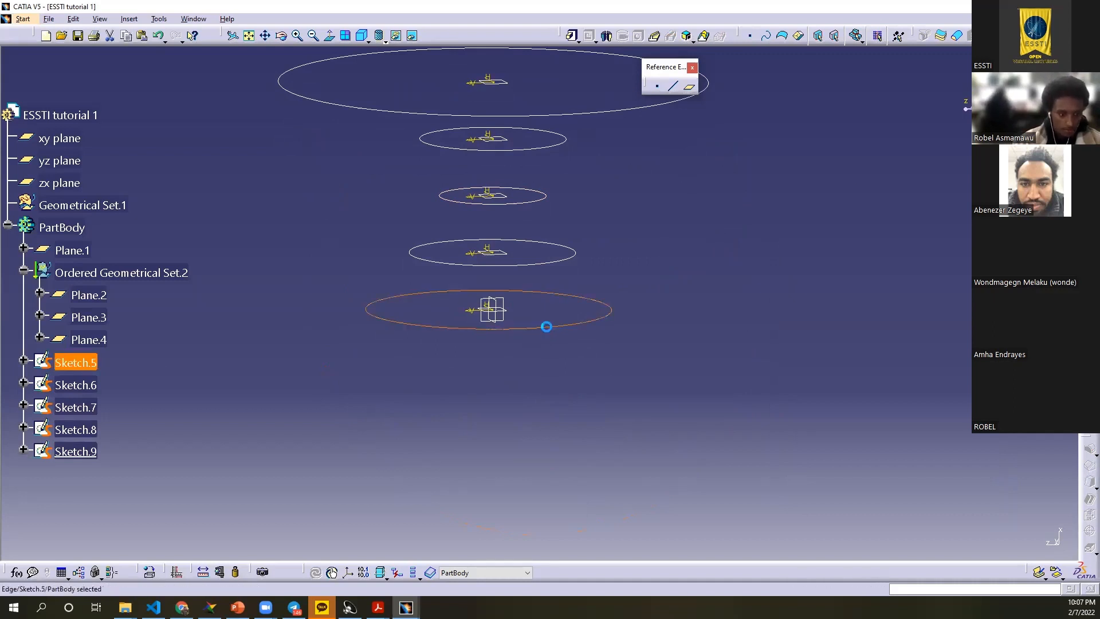
double_click(72, 364)
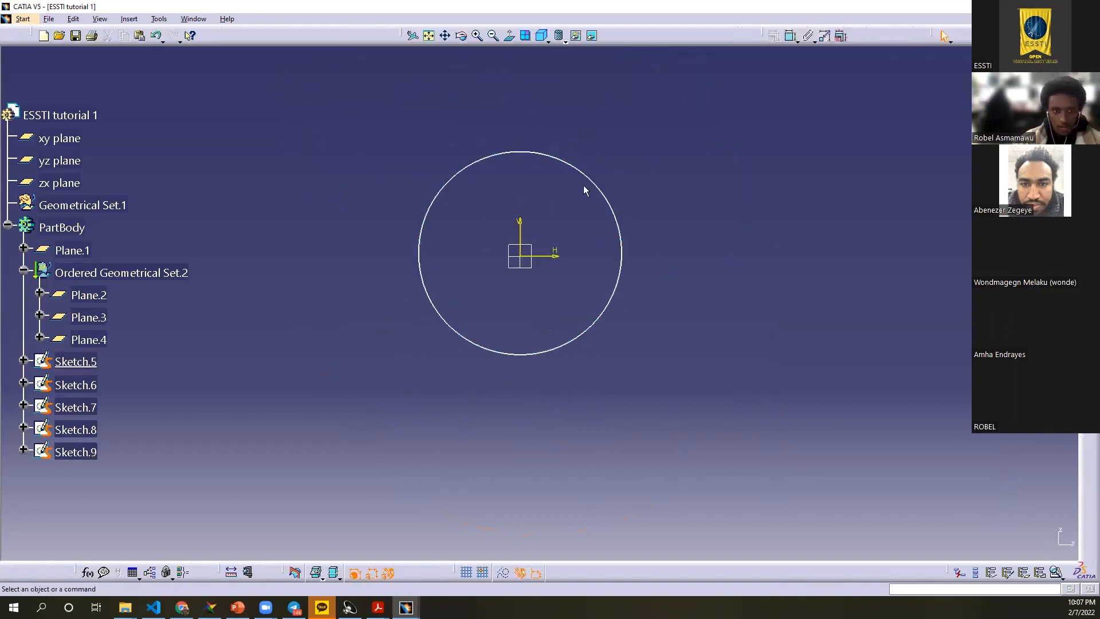
left_click(592, 189)
key("Delete")
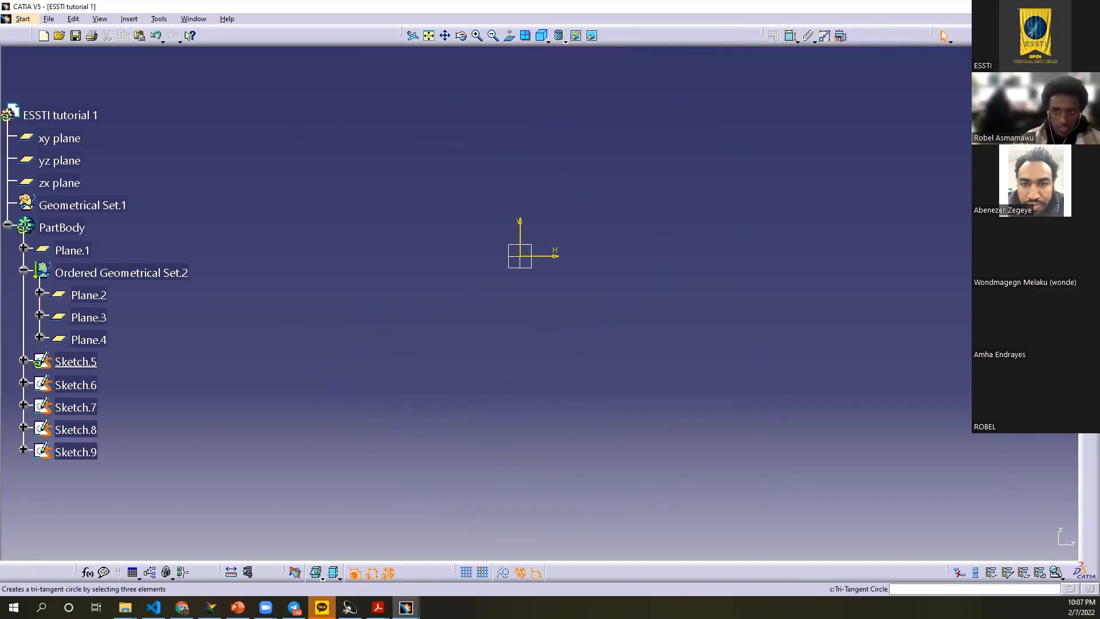
left_click(1092, 122)
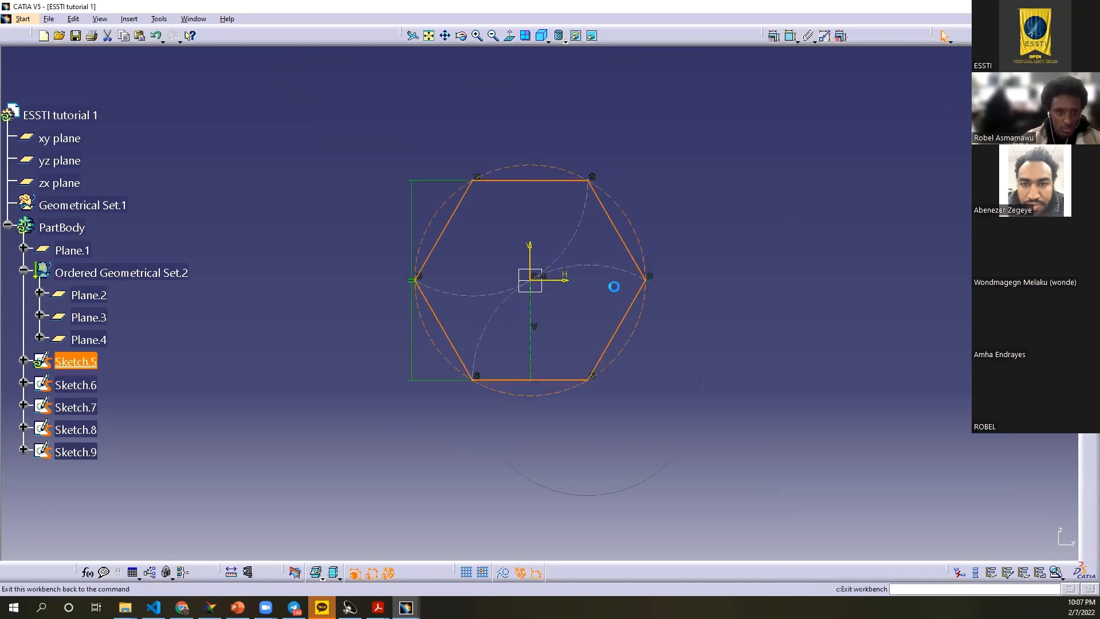
mouse_move(542, 308)
middle_mouse_down()
mouse_move(501, 345)
mouse_move(508, 324)
mouse_move(516, 342)
middle_mouse_up()
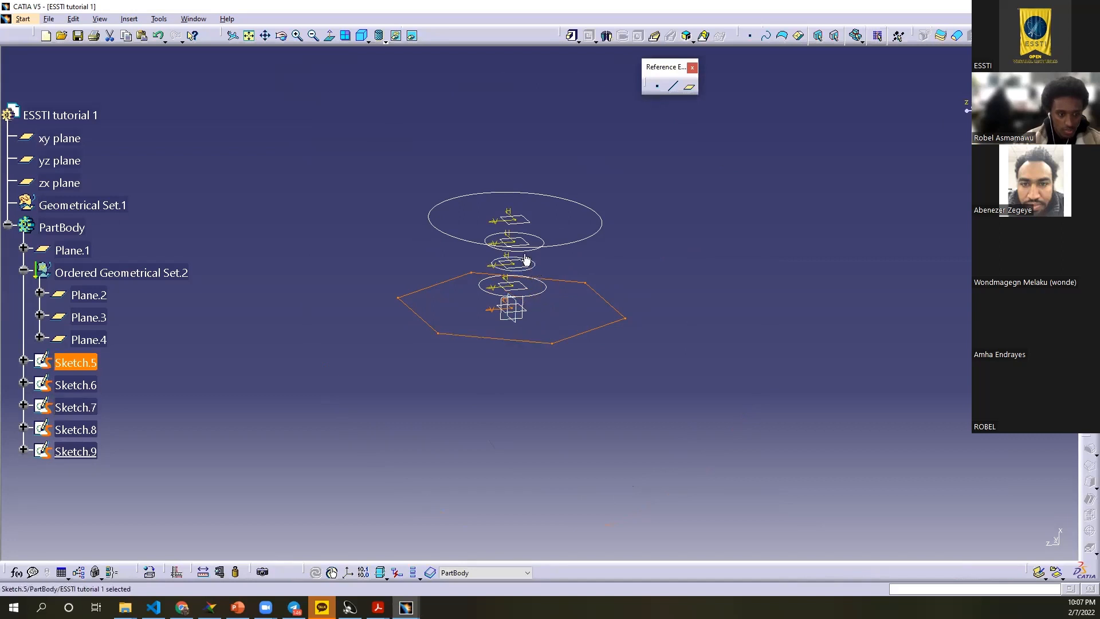
Step: Start a Multi-Sections Solid and pick the hexagon and the four circles as sections in order from Sketch.5 to Sketch.9
mouse_move(496, 361)
middle_mouse_down()
mouse_move(388, 366)
mouse_move(469, 345)
mouse_move(626, 356)
mouse_move(635, 373)
mouse_move(521, 372)
middle_mouse_up()
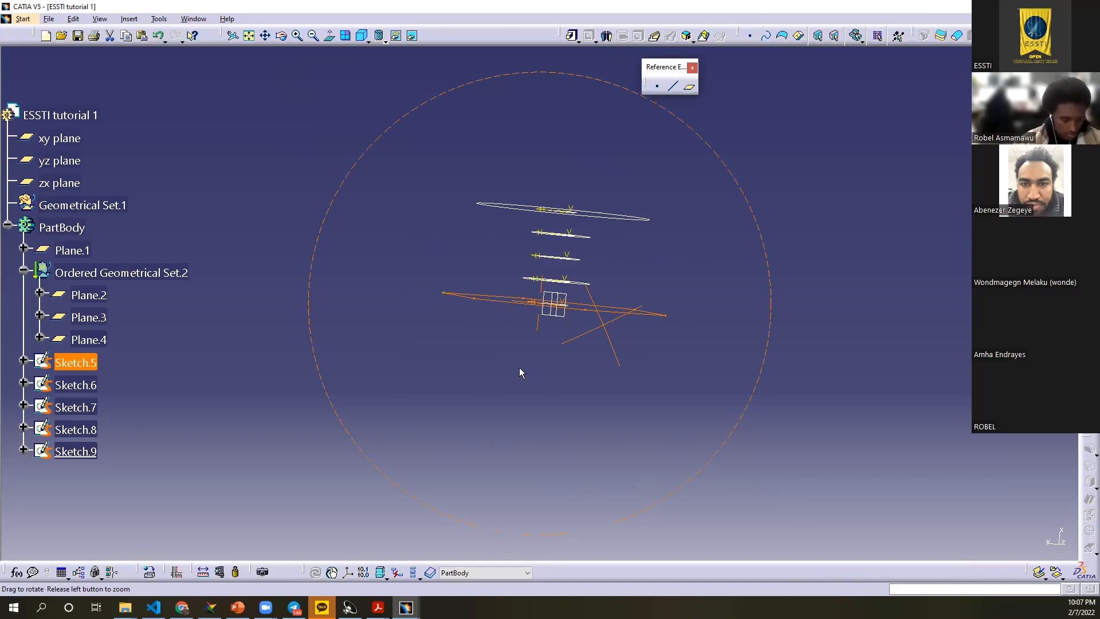
mouse_move(520, 369)
middle_mouse_down()
mouse_move(719, 109)
mouse_move(695, 56)
middle_mouse_up()
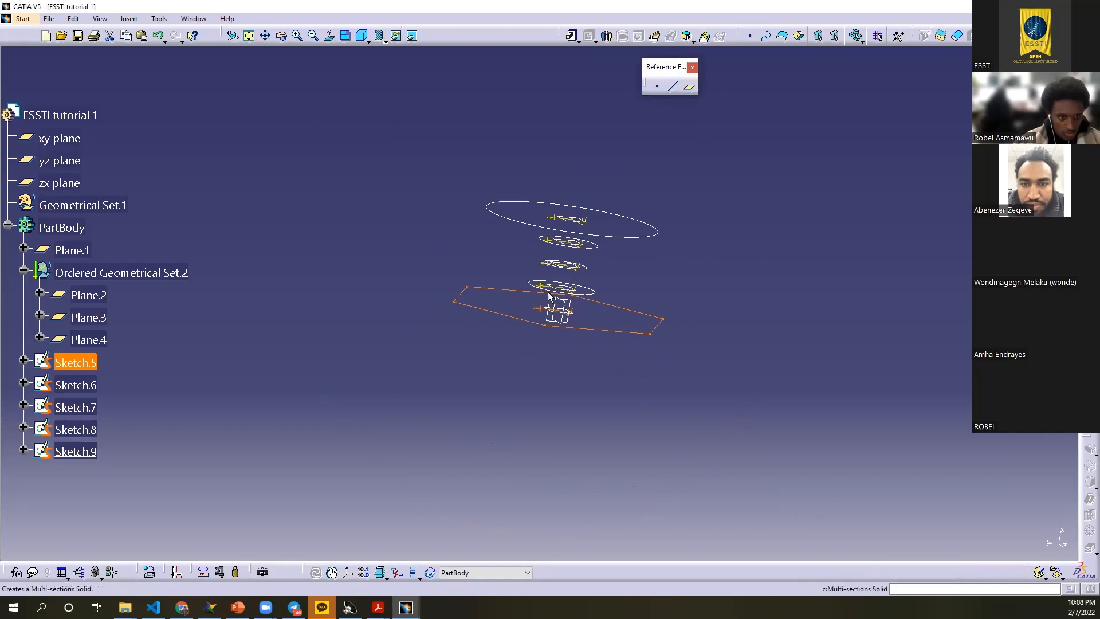
left_click(703, 35)
left_click(538, 275)
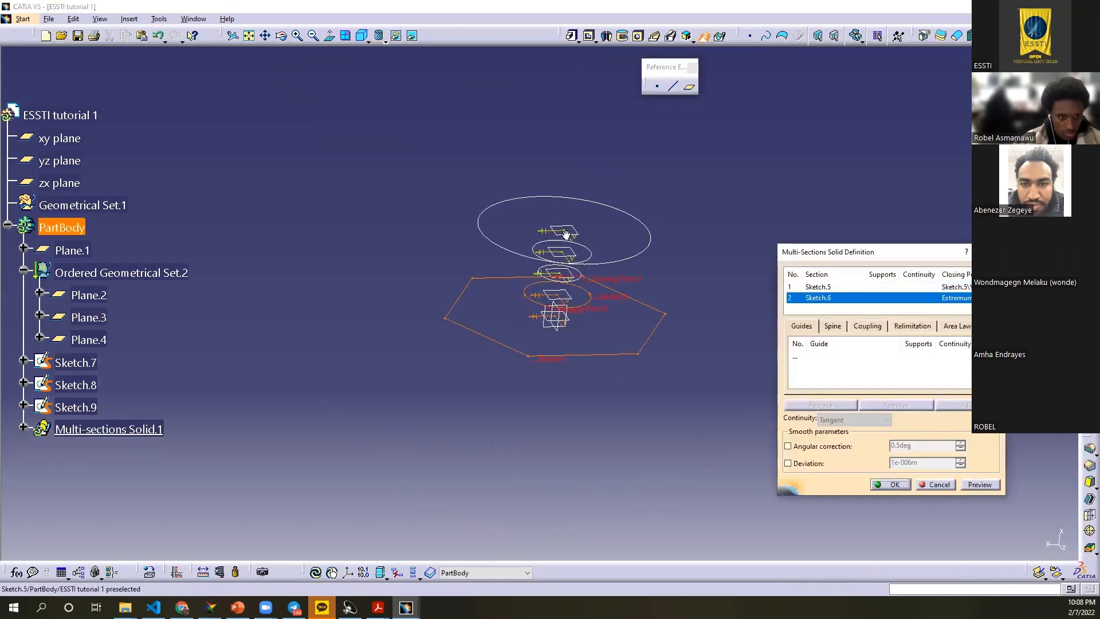
middle_click_drag(582, 279, 565, 265)
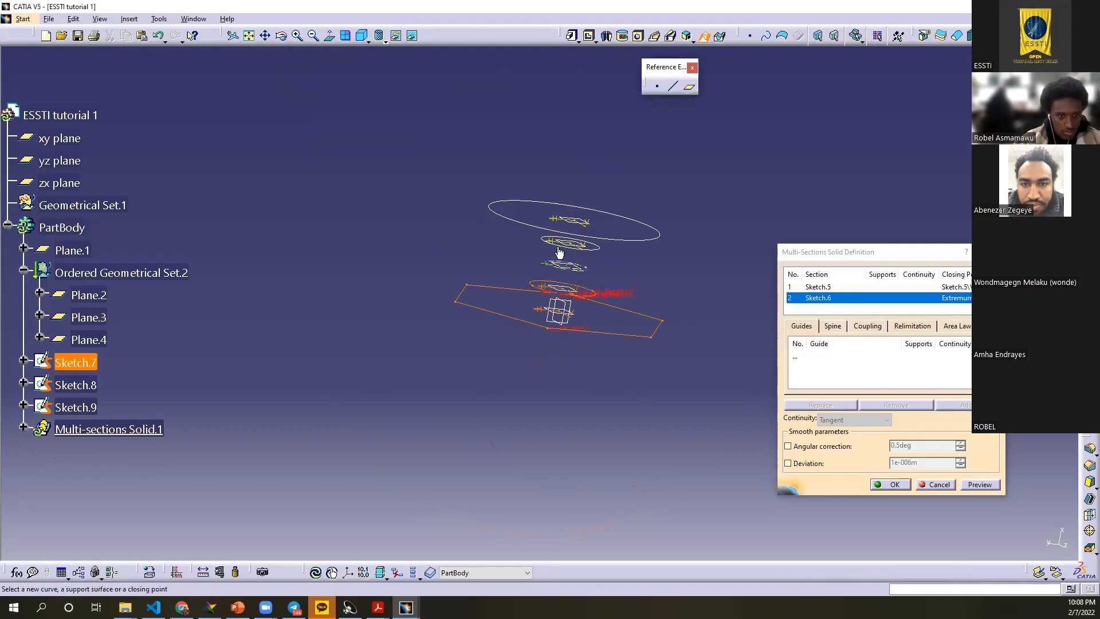
left_click(564, 265)
left_click(556, 240)
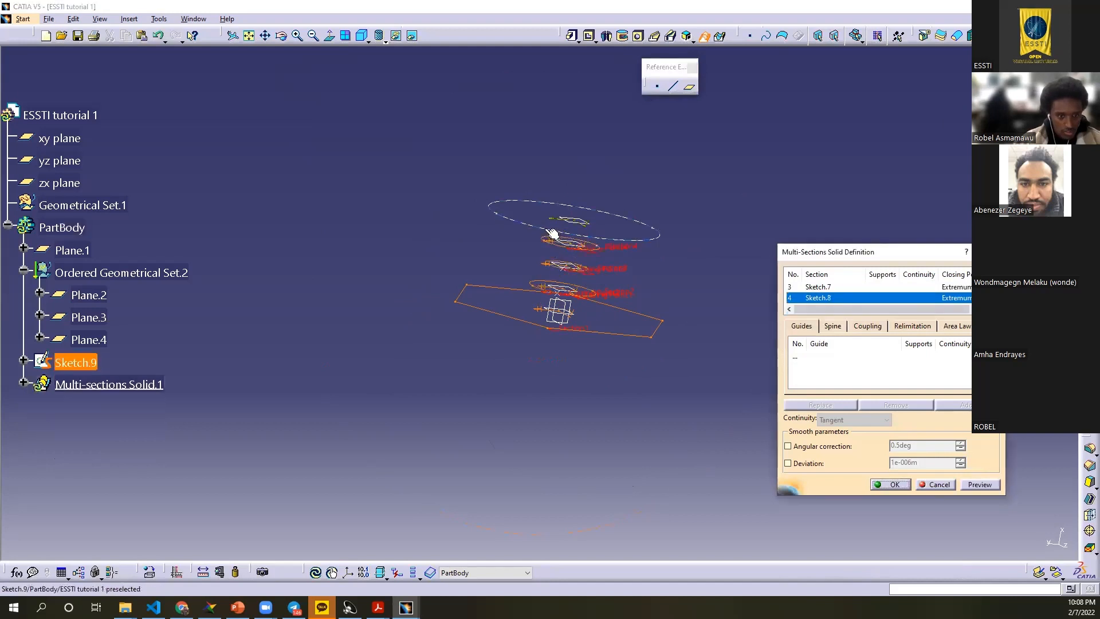
left_click(552, 233)
Step: Try to replace Closing Point1 of the hexagon section with another corner of the hexagon
mouse_move(599, 297)
middle_mouse_down()
mouse_move(470, 332)
mouse_move(502, 413)
mouse_move(521, 424)
mouse_move(533, 376)
middle_mouse_up()
mouse_move(627, 299)
middle_mouse_down()
mouse_move(566, 332)
mouse_move(624, 293)
middle_mouse_up()
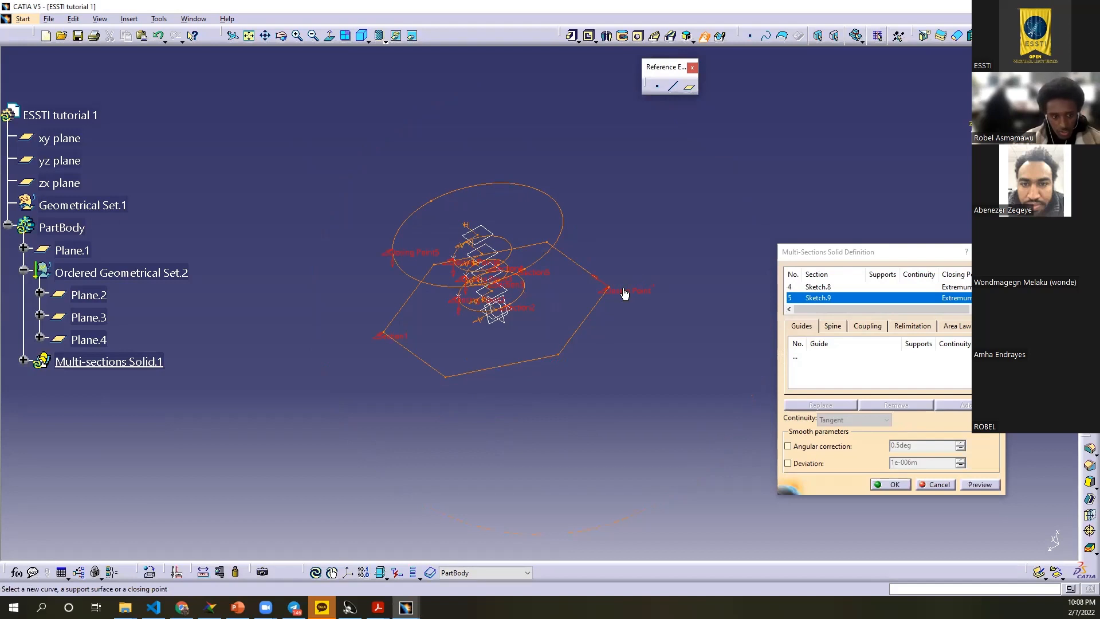
mouse_move(543, 272)
middle_mouse_down()
mouse_move(601, 311)
mouse_move(591, 311)
middle_mouse_up()
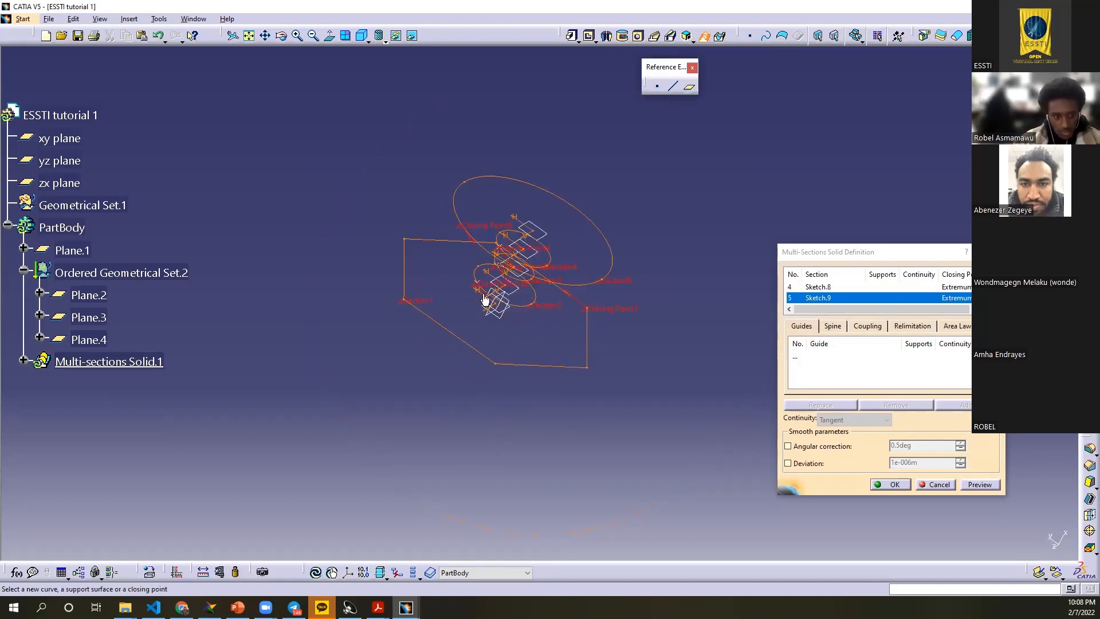
right_click(601, 310)
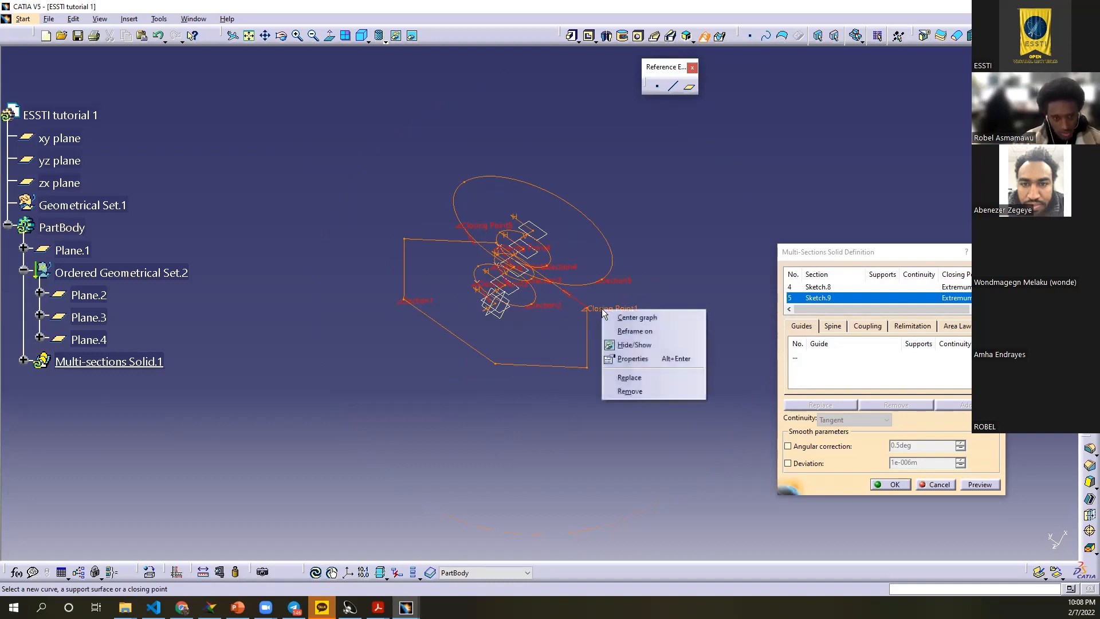
left_click(629, 377)
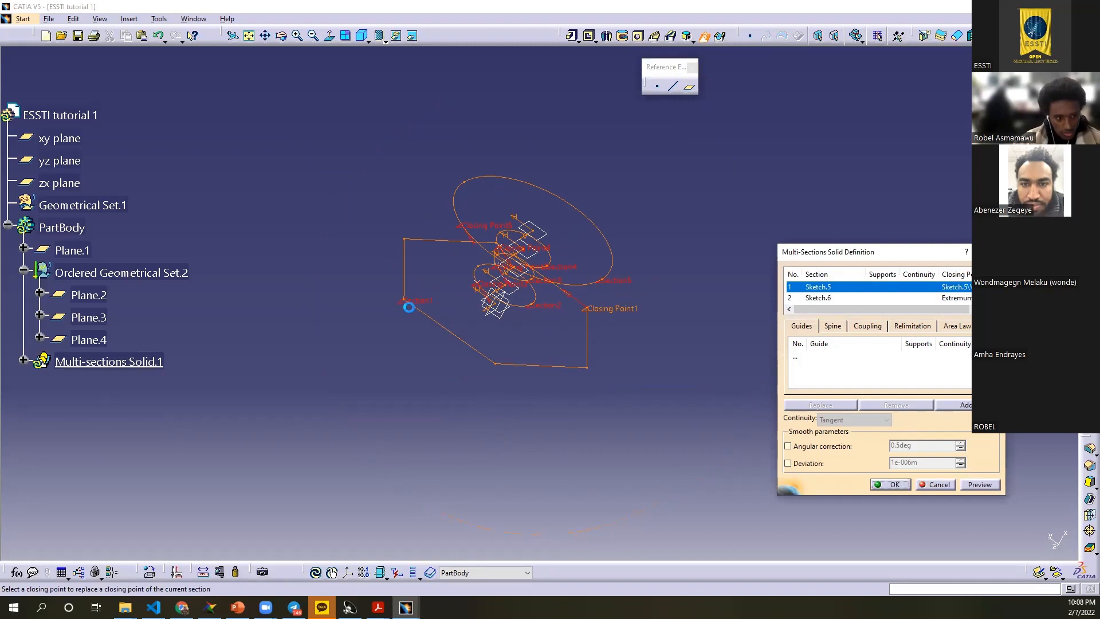
mouse_move(535, 341)
middle_mouse_down()
mouse_move(500, 321)
mouse_move(447, 326)
mouse_move(468, 343)
mouse_move(484, 406)
middle_mouse_up()
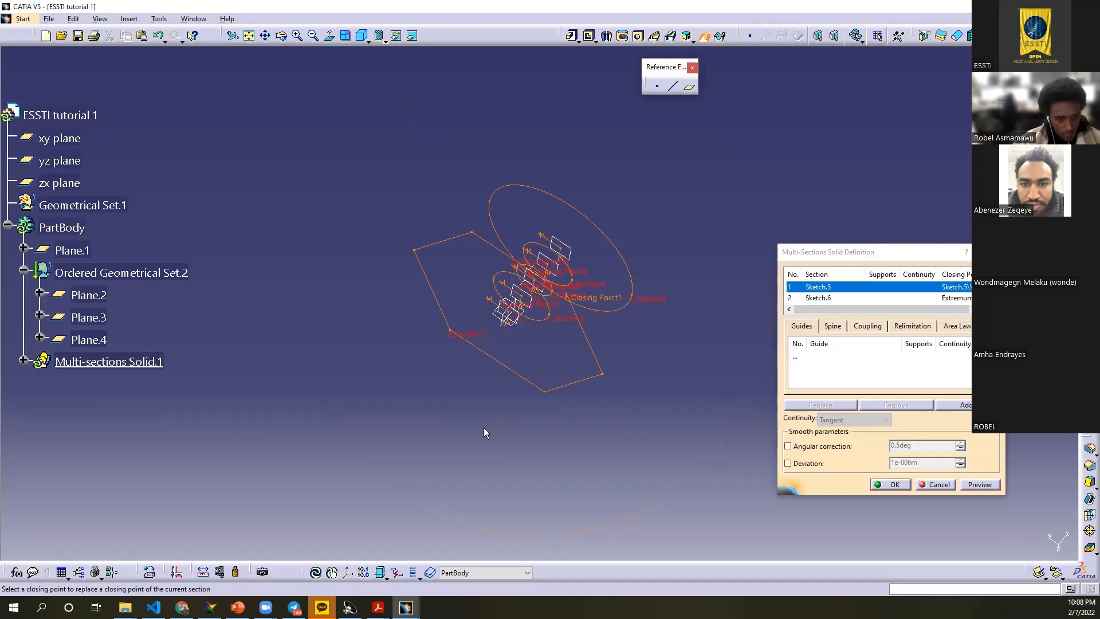
Step: Try to change the hexagon's closing point through the Replace Closing Point command of Section1
right_click(494, 496)
key("Down")
key("Down")
key("Down")
key("Down")
key("Down")
key("Down")
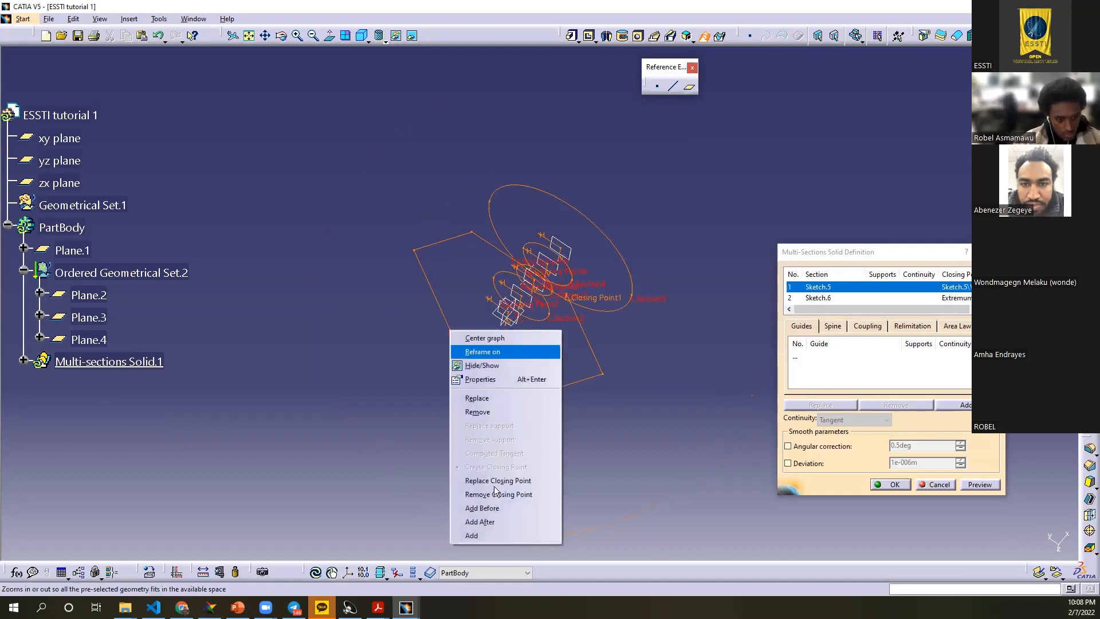
key("Down")
key("Down")
key("Down")
key("Down")
key("Down")
key("Down")
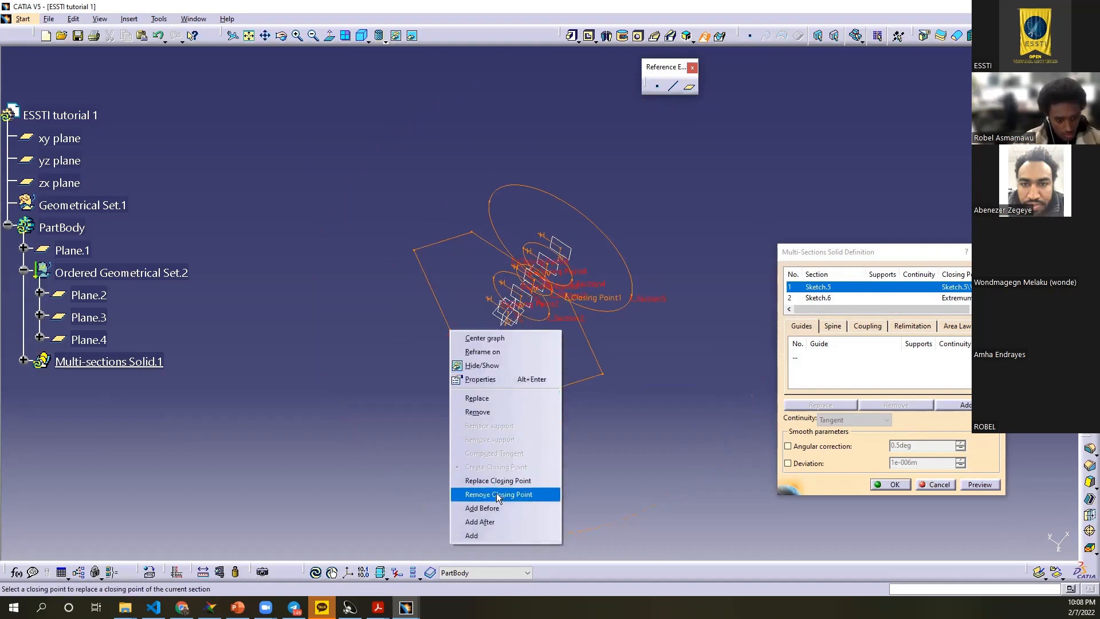
left_click(494, 483)
right_click(450, 335)
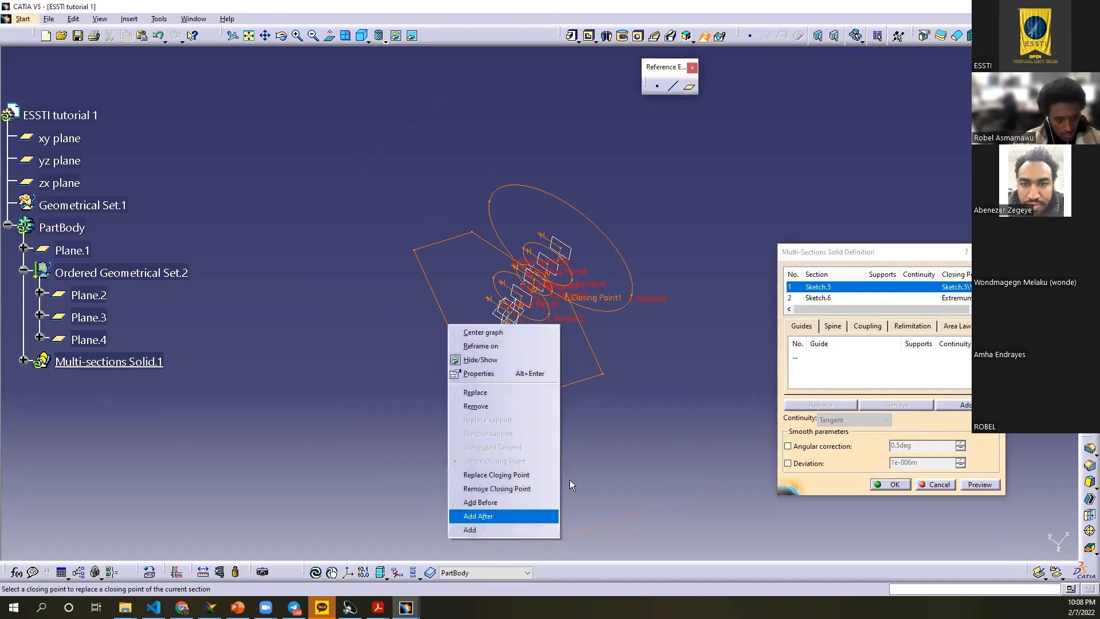
left_click(493, 509)
Step: Remove the hexagon section's closing point and create a new one on the Sketch.5 curve, about 12.77 m from the reference vertex
middle_click_drag(452, 336, 631, 321)
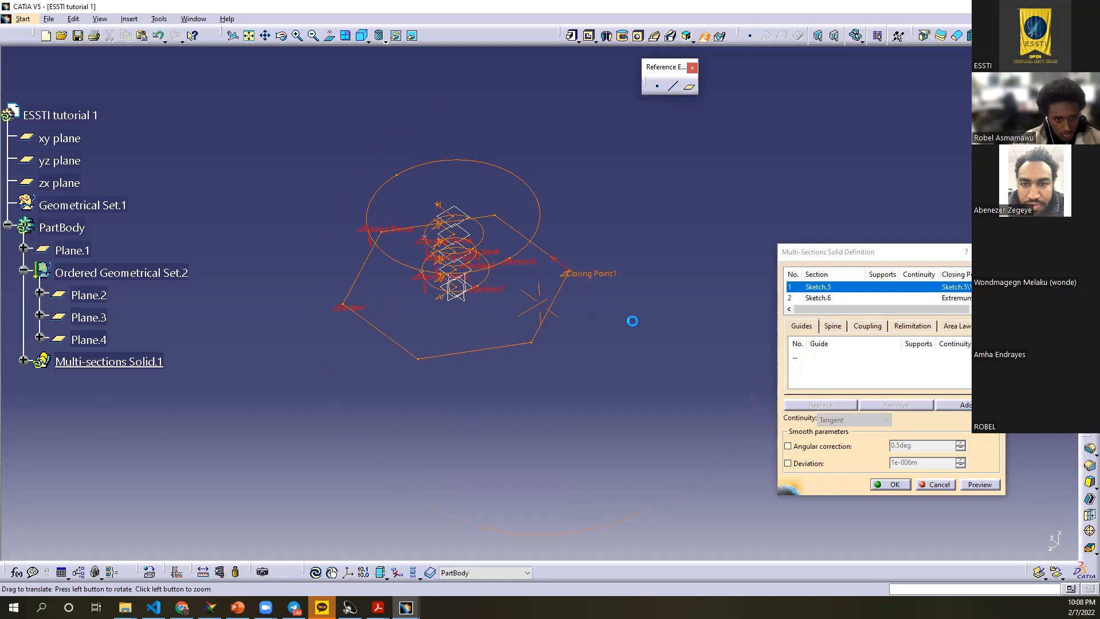
mouse_move(632, 321)
middle_mouse_down()
mouse_move(339, 280)
mouse_move(348, 275)
middle_mouse_up()
right_click(610, 245)
left_click(638, 326)
middle_click_drag(616, 420, 484, 402)
right_click(406, 335)
left_click(483, 403)
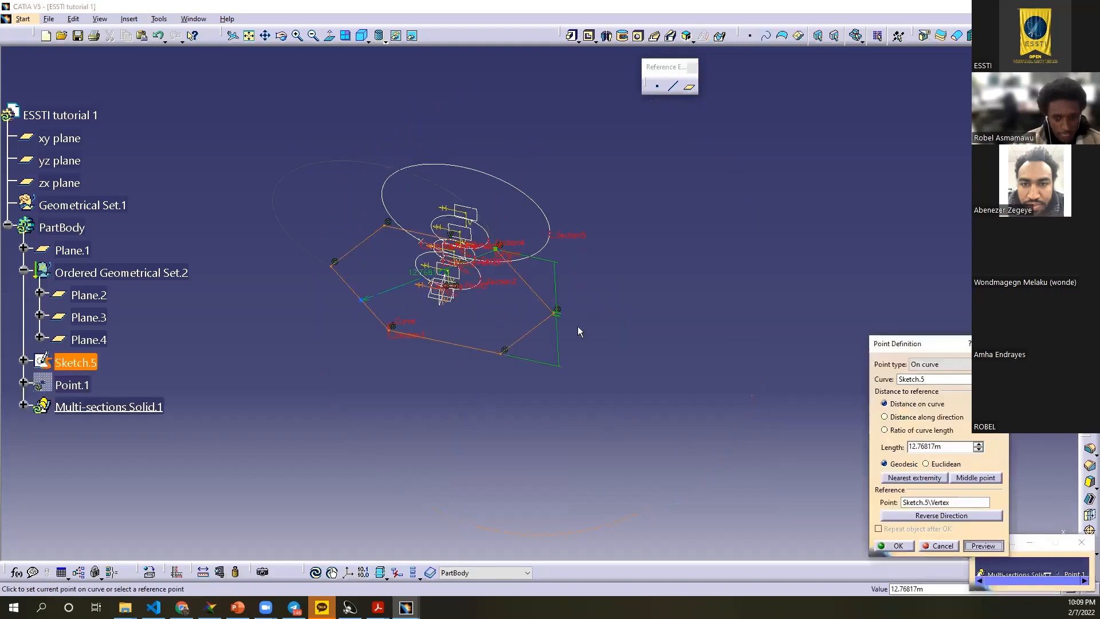
left_click(982, 547)
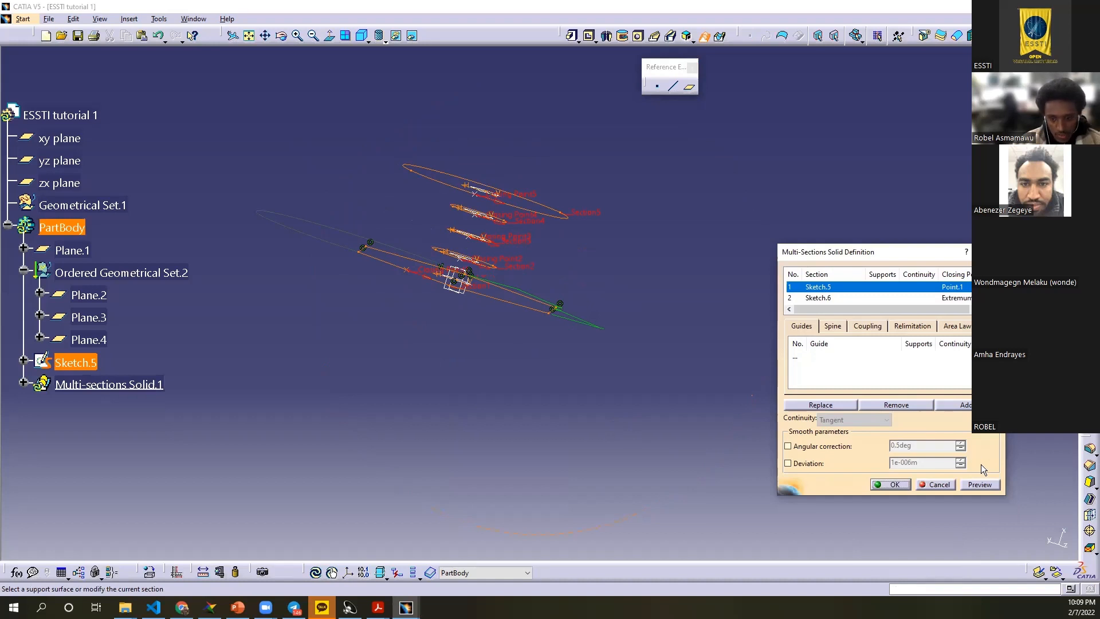
Step: Try to preview the multi-sections solid from the hexagon through the circles, and examine its coupling curves and closing points from several angles
left_click(978, 484)
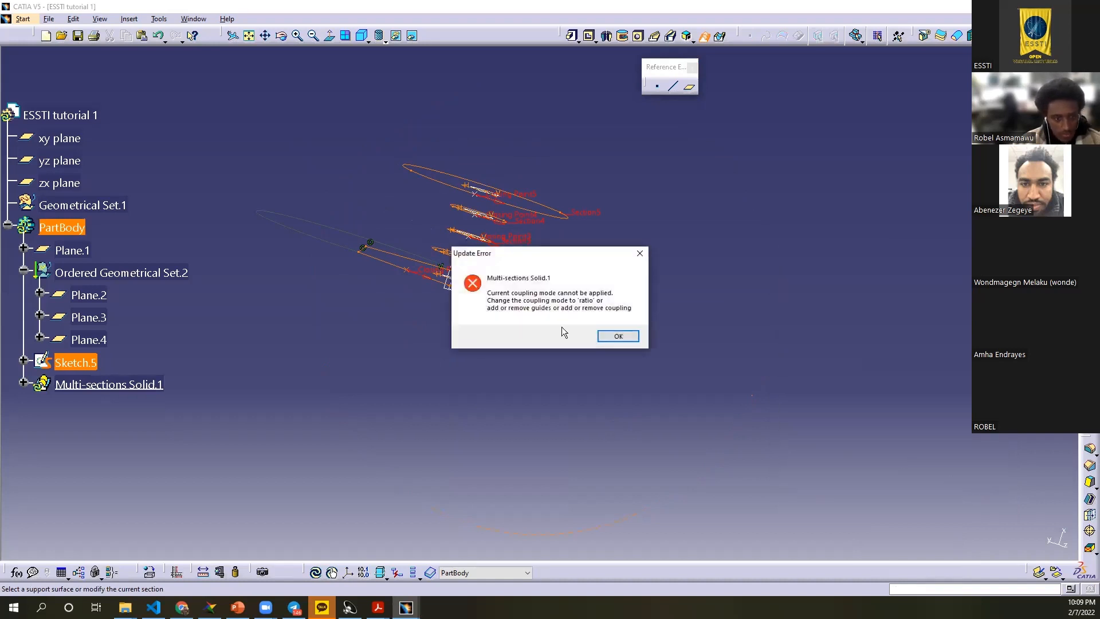
left_click(609, 340)
middle_click_drag(577, 302, 499, 311)
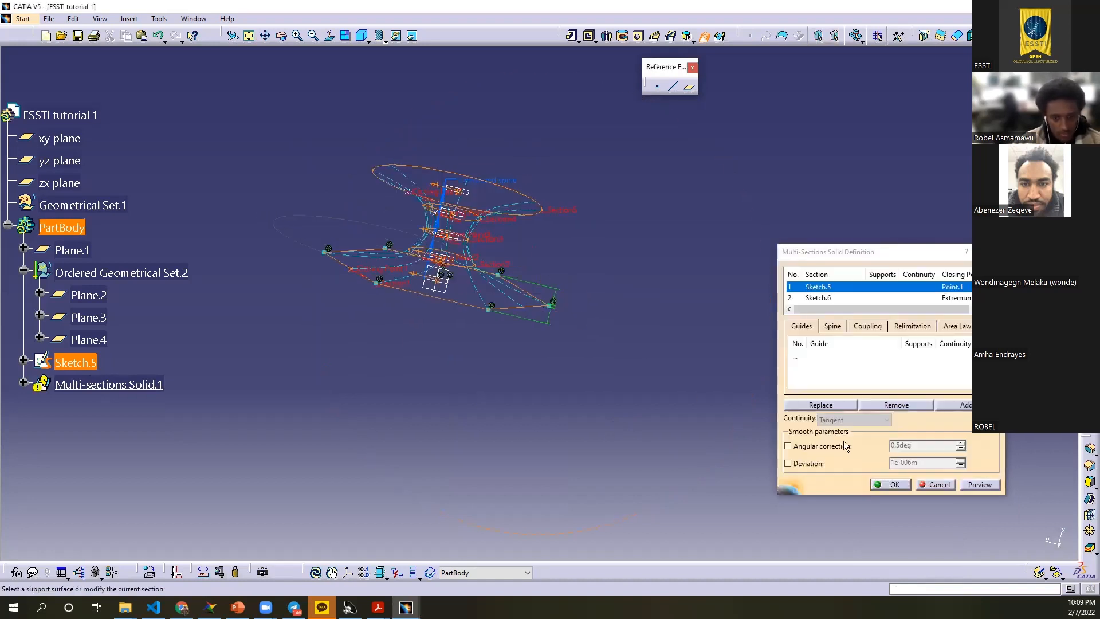
middle_click_drag(440, 280, 495, 235)
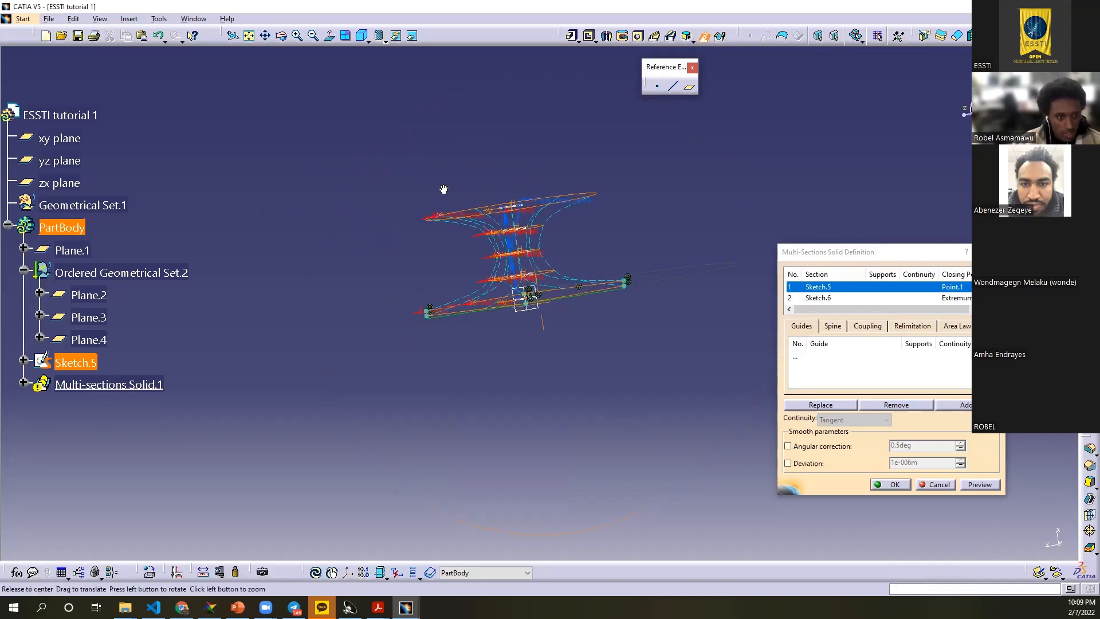
middle_click_drag(443, 189, 501, 104)
mouse_move(450, 284)
middle_mouse_down()
mouse_move(417, 255)
mouse_move(386, 247)
middle_mouse_up()
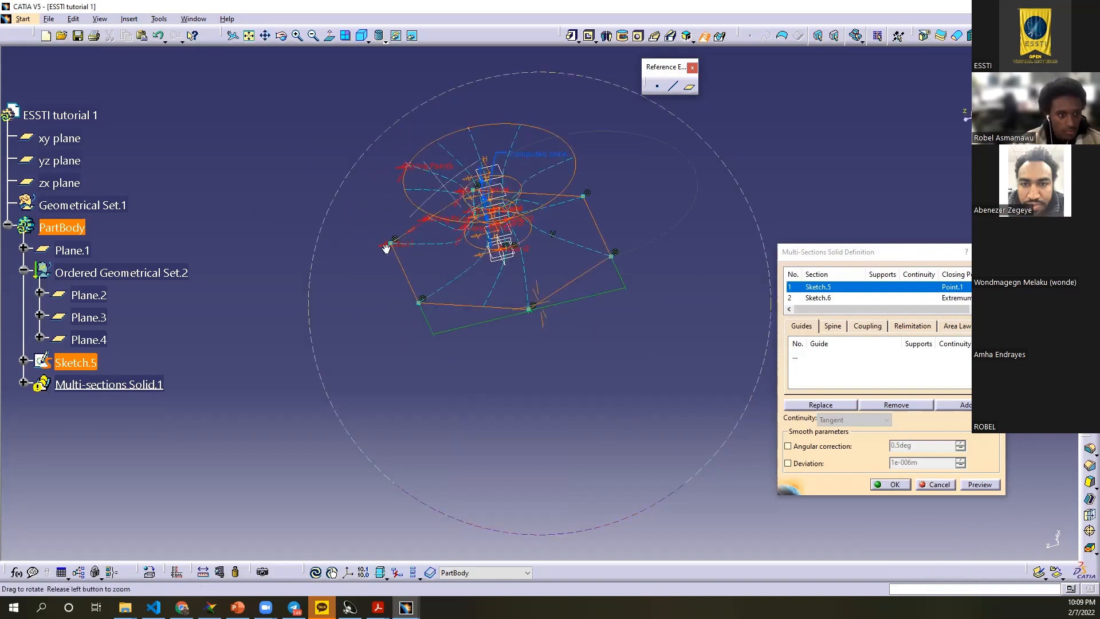
middle_click_drag(570, 268, 339, 252)
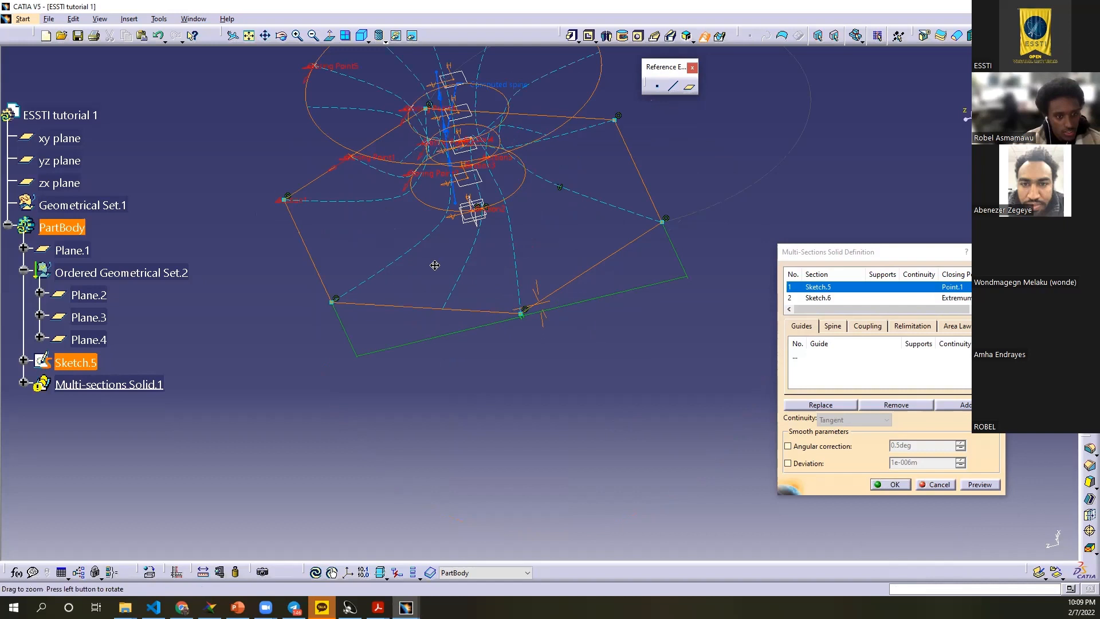
middle_click_drag(435, 265, 444, 221)
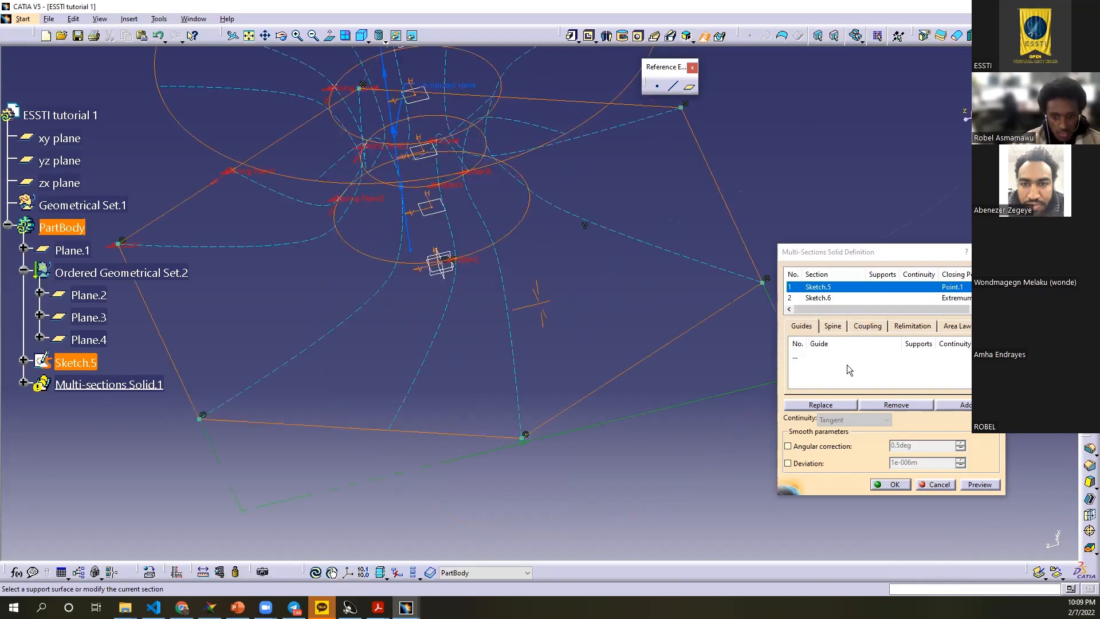
middle_click_drag(716, 309, 579, 234)
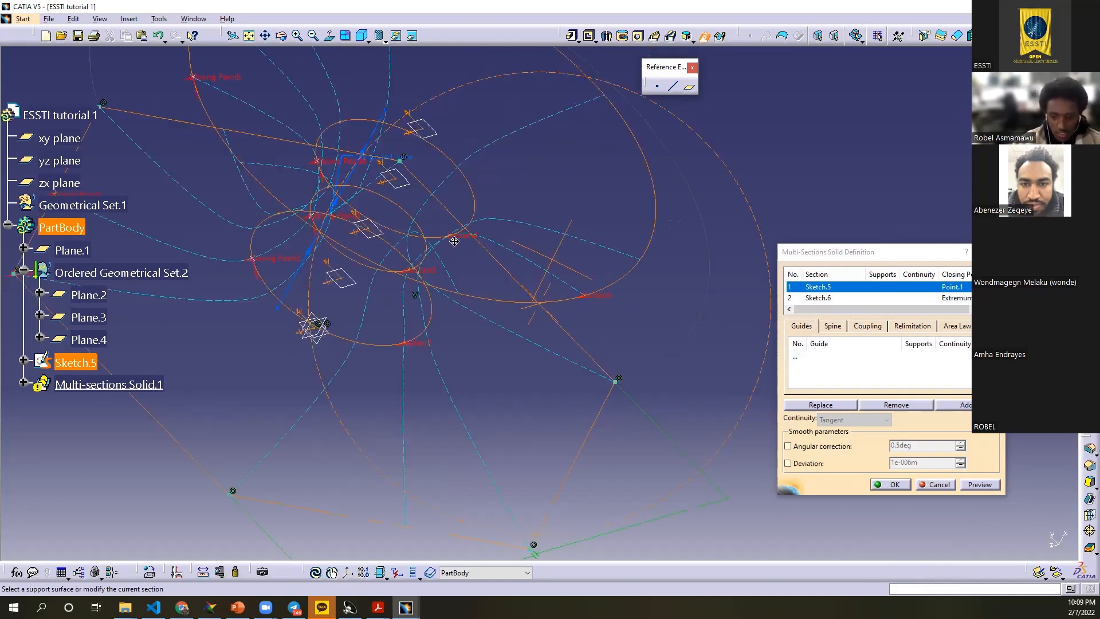
middle_click_drag(461, 226, 454, 226)
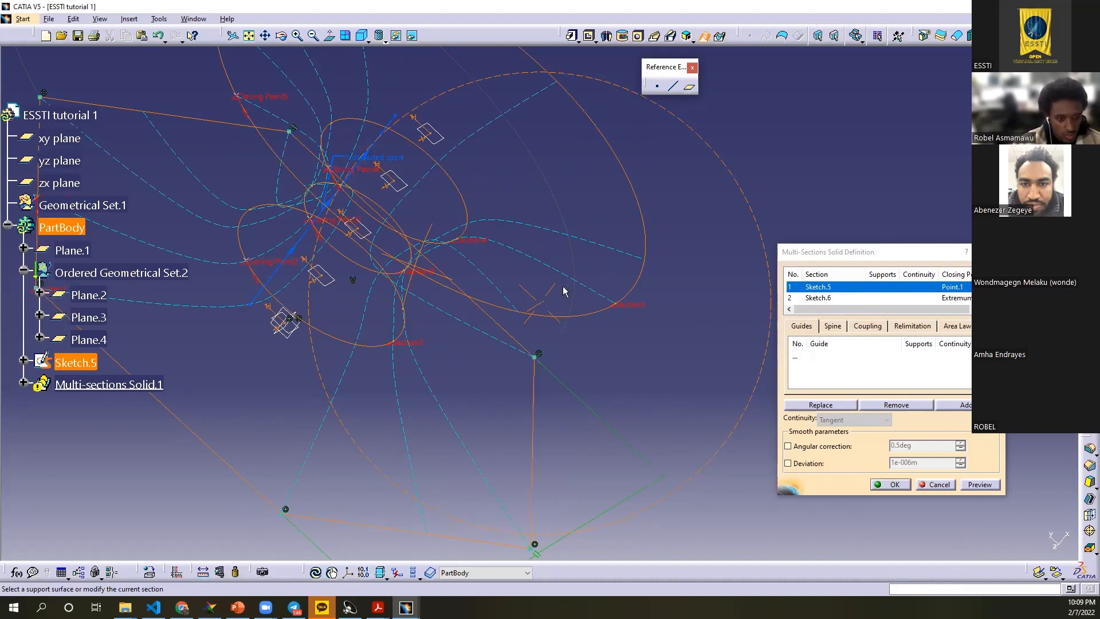
Step: Show the solid's section coupling settings and try the preview again
middle_click_drag(544, 265, 531, 302)
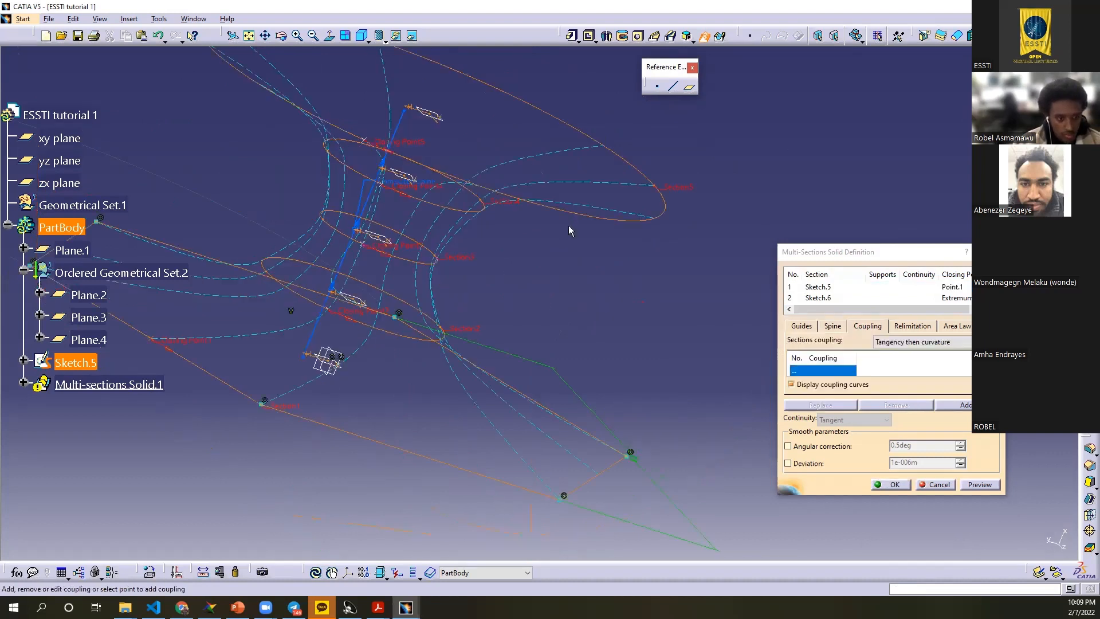
middle_click_drag(568, 226, 317, 384)
left_click(981, 484)
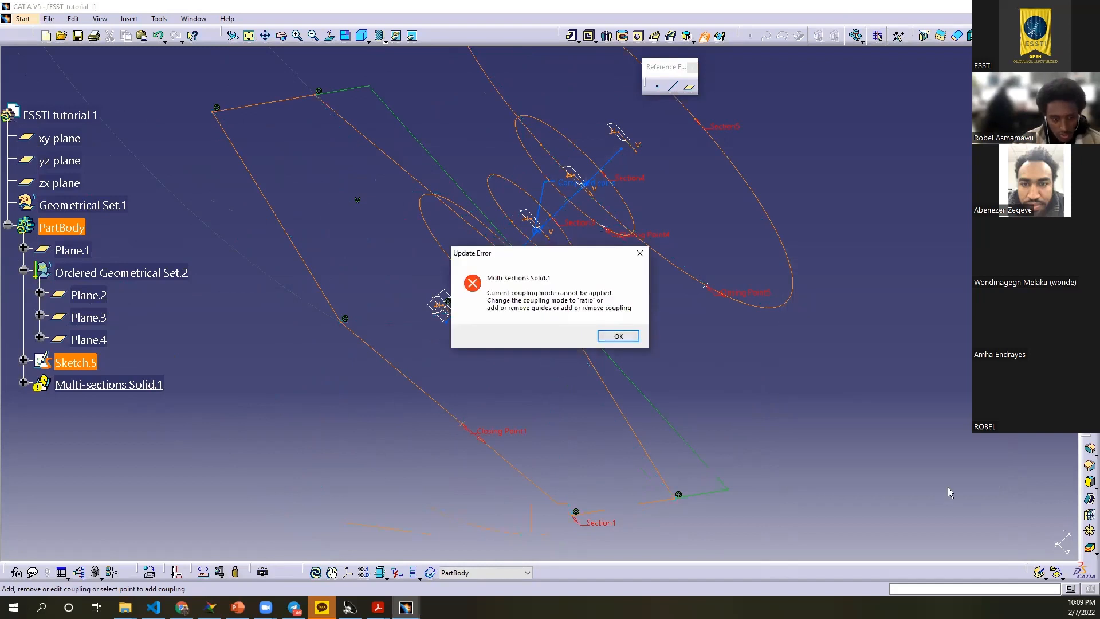
left_click(618, 336)
Step: Undo the multi-sections solid, the hexagon replacement and the circle sketches on the offset planes, back to only the original Sketch.5 circle
middle_click_drag(500, 333, 550, 295, "ctrl")
scroll(500, 344, "up", 2)
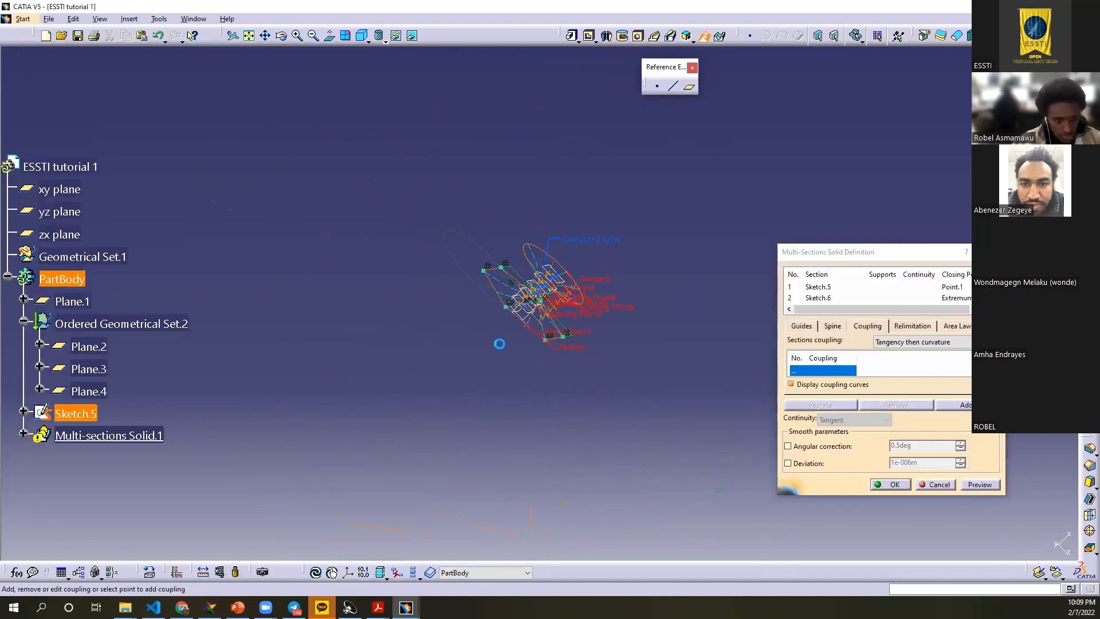
key("ctrl+z")
middle_click_drag(499, 344, 499, 339)
key("ctrl+z")
key("ctrl+z")
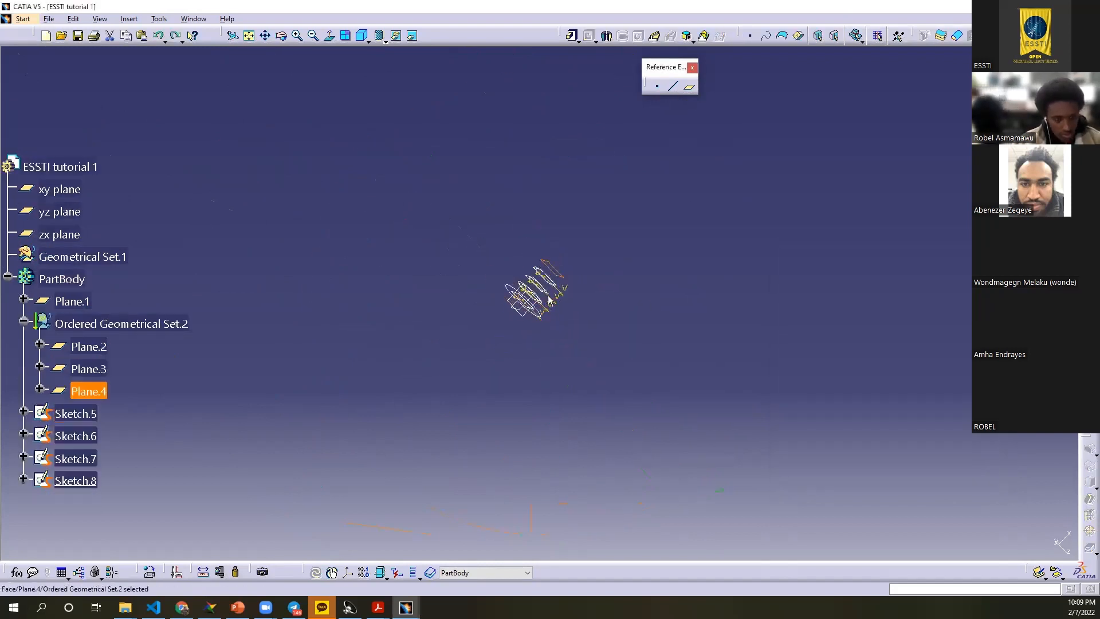
key("ctrl+z")
key("ctrl+z")
key("ctrl+z")
key("ctrl+z")
key("ctrl+z")
key("ctrl+y")
key("ctrl+y")
key("ctrl+y")
key("ctrl+y")
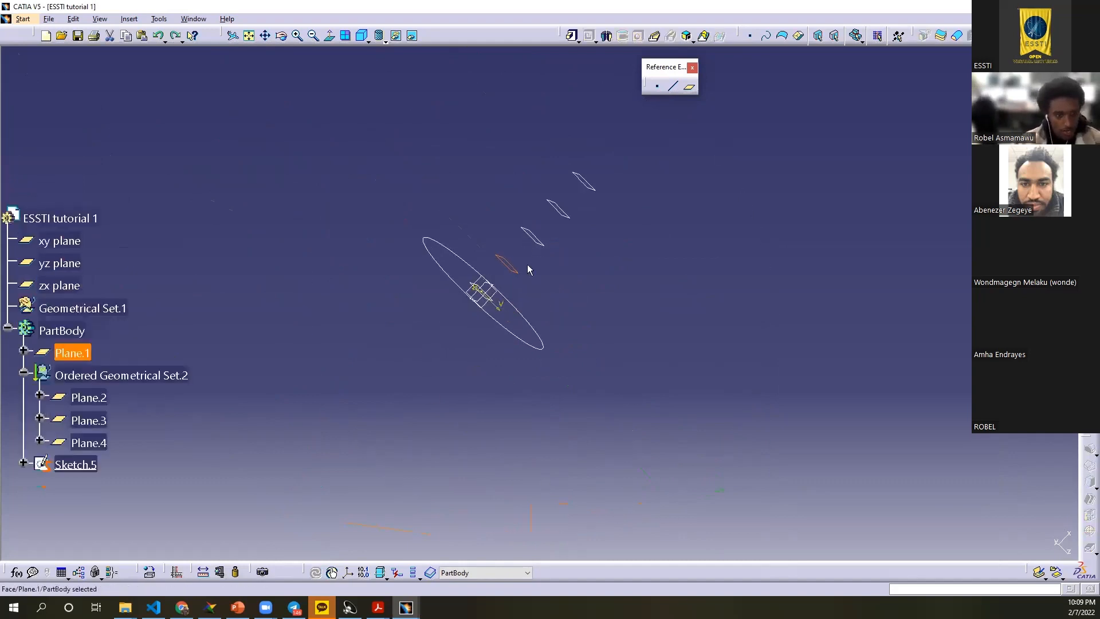
Step: Try to delete the offset planes Plane.2, Plane.3 and Plane.4
left_click_drag(501, 243, 697, 338)
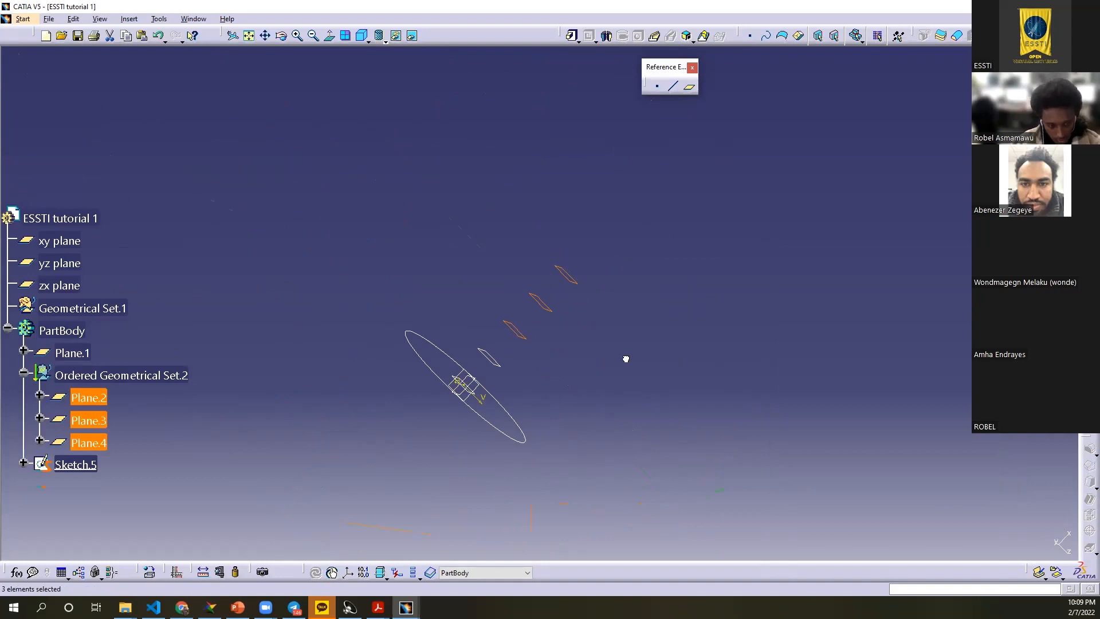
key("Delete")
left_click(644, 327)
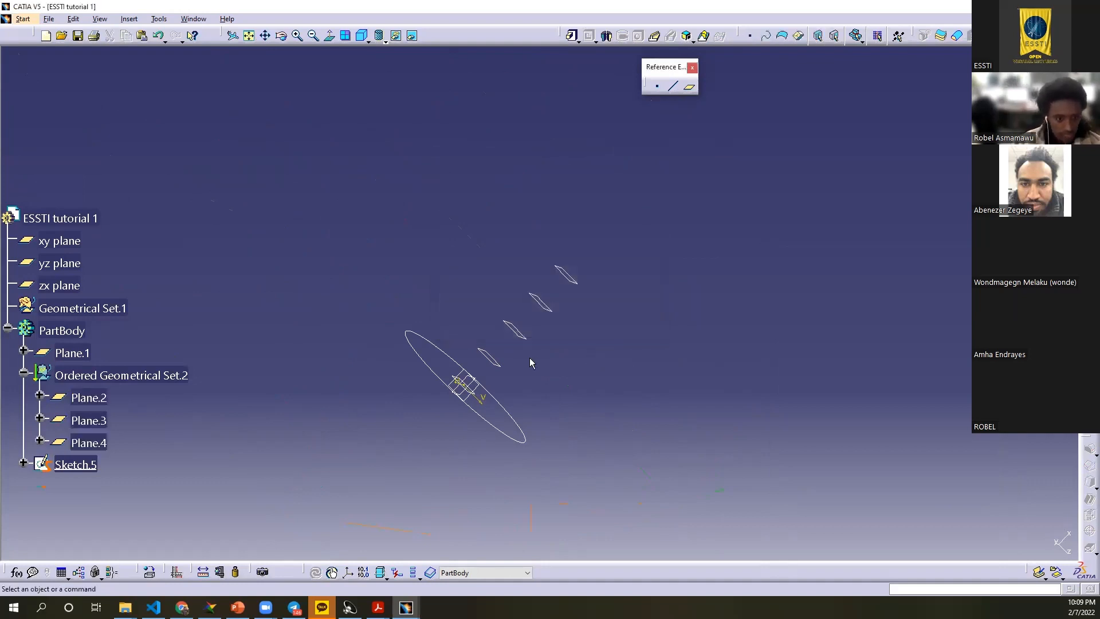
left_click(83, 419)
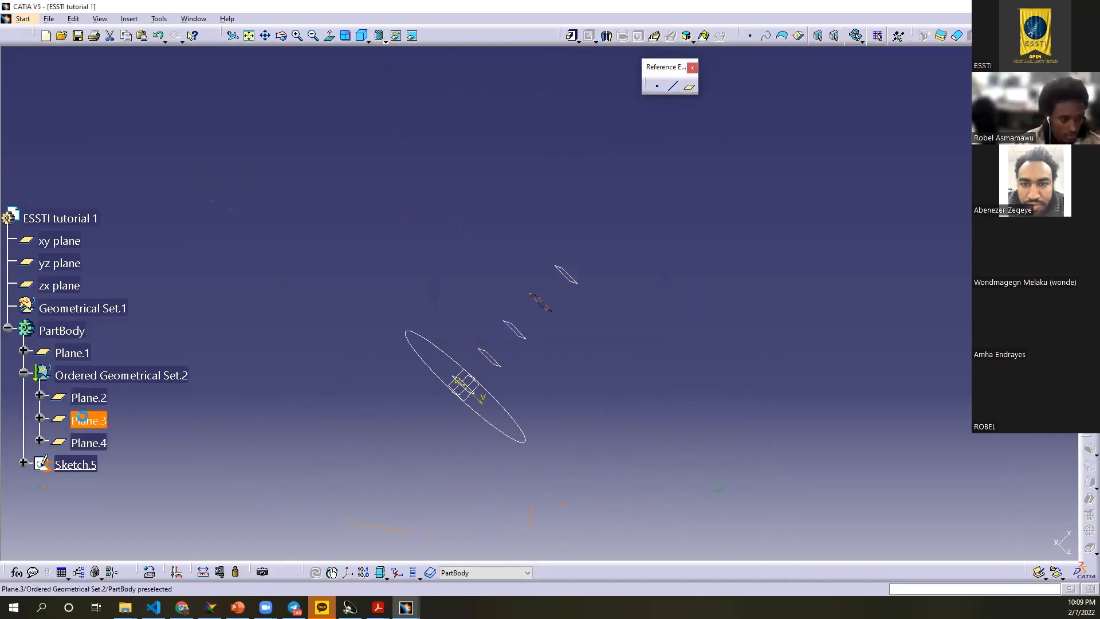
key("Delete")
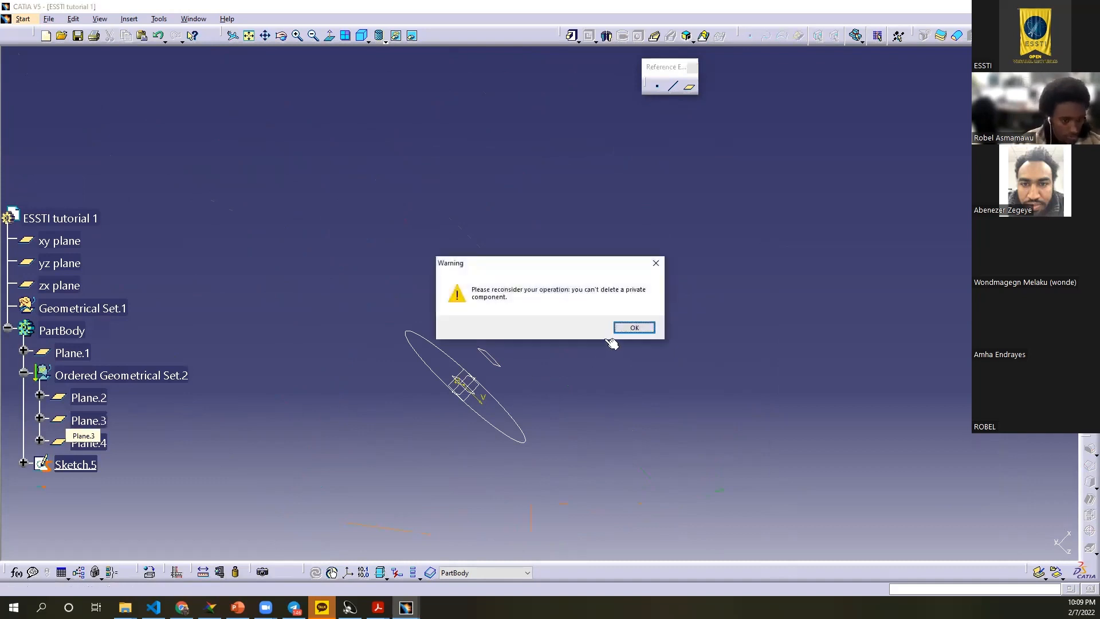
left_click(630, 327)
left_click(86, 442)
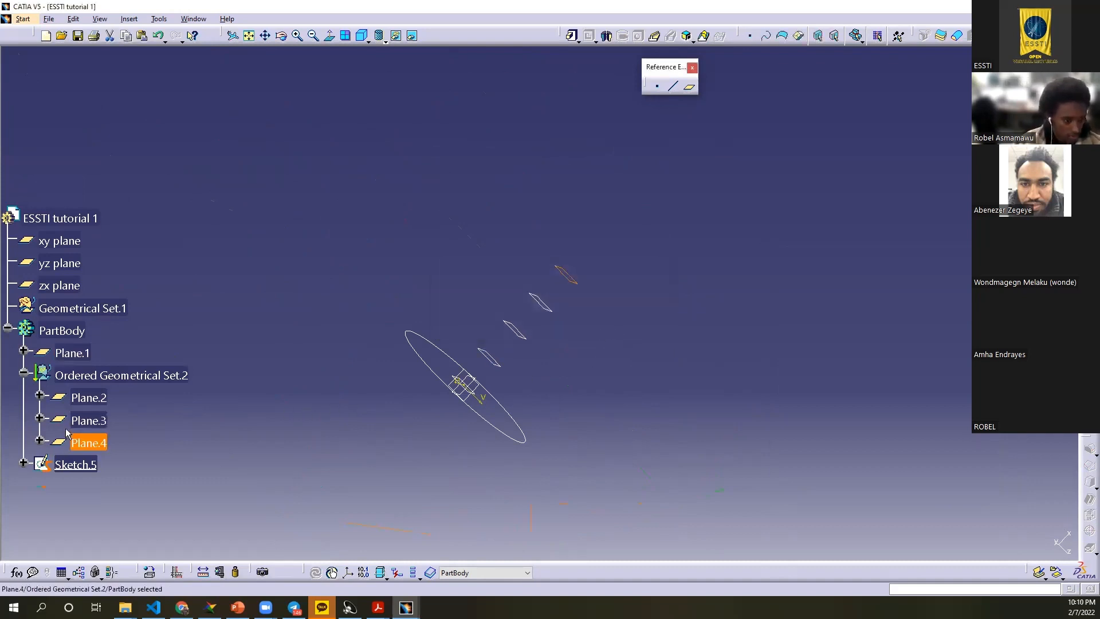
key("Delete")
left_click(632, 326)
Step: Undo the Sketch.5 circle on the yz plane
middle_click_drag(599, 321, 386, 386)
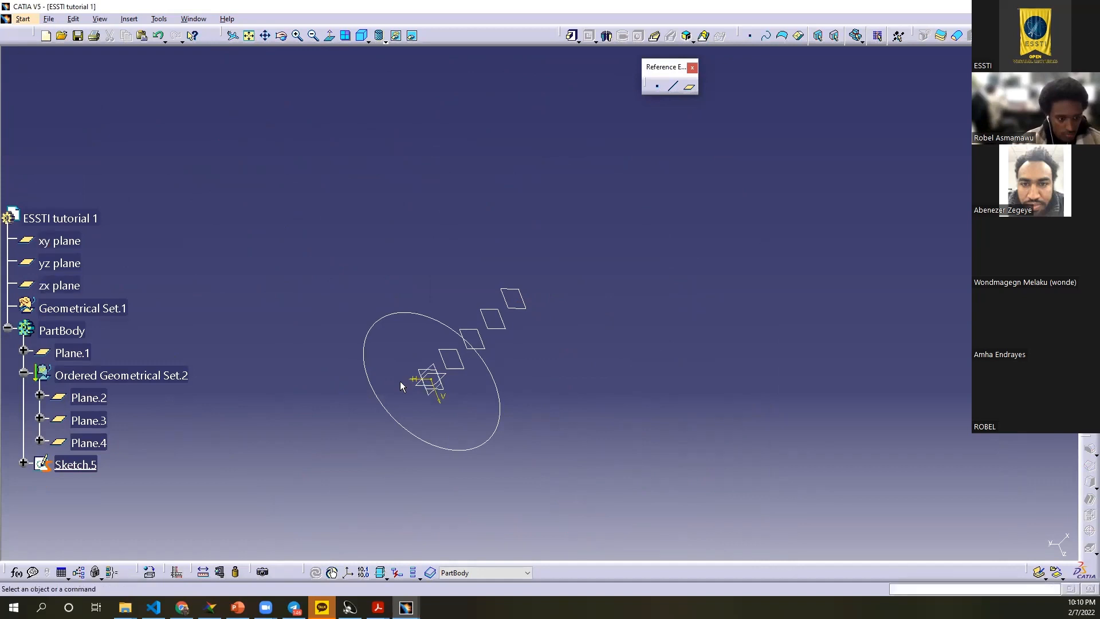
middle_click_drag(538, 368, 597, 356)
key("ctrl+z")
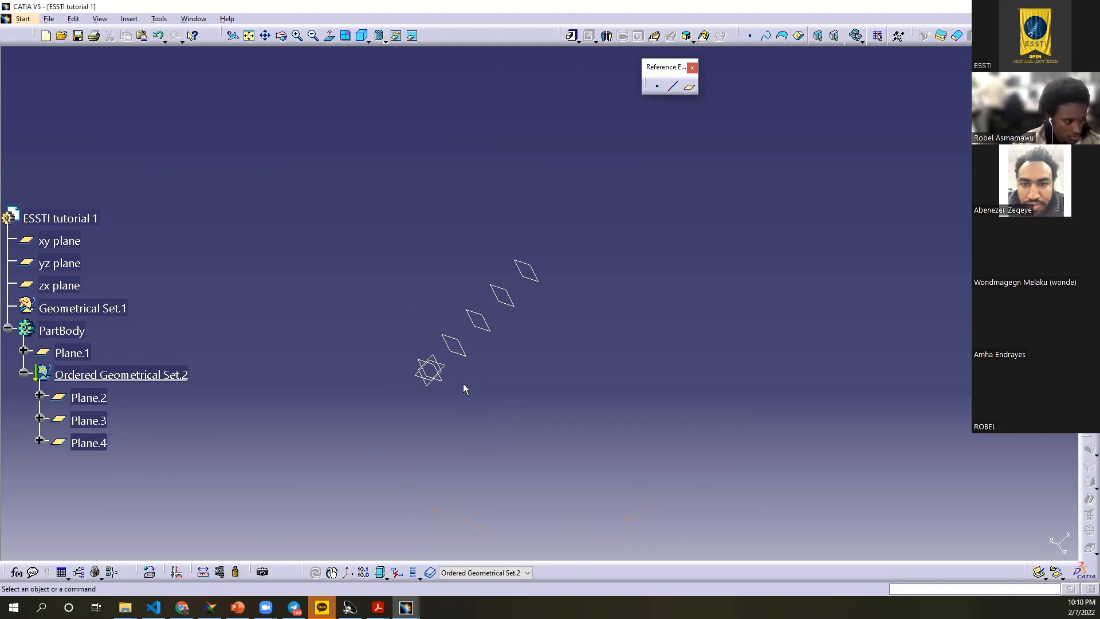
Step: Sketch a large centered rectangle on the yz plane, centred on the sketch origin, and finish the sketch
middle_click_drag(452, 377, 447, 381)
left_click(447, 381)
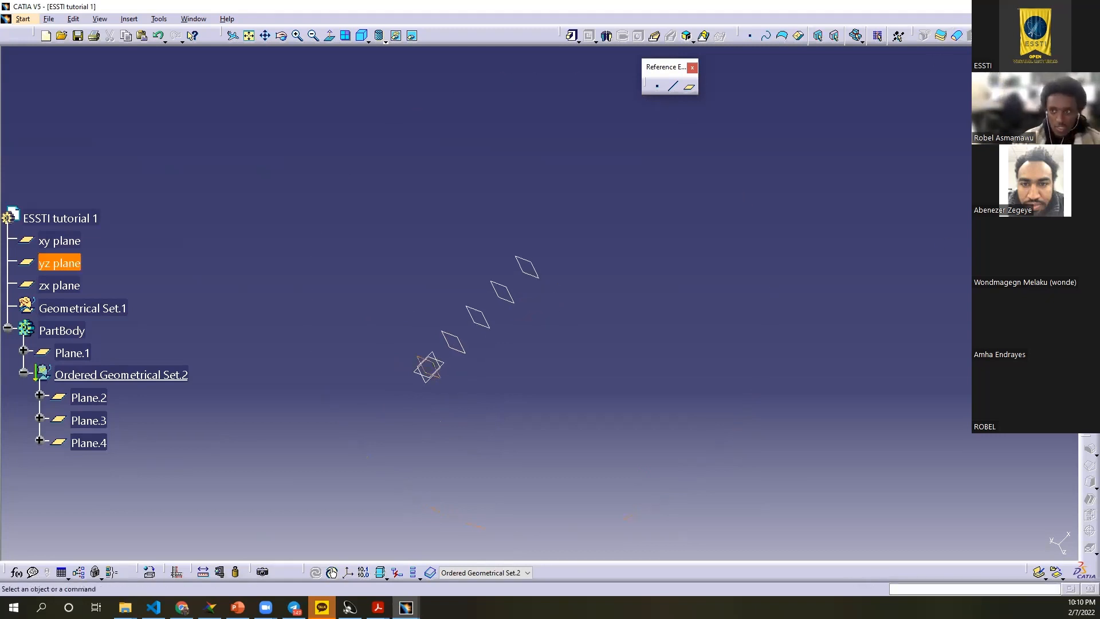
left_click(1090, 95)
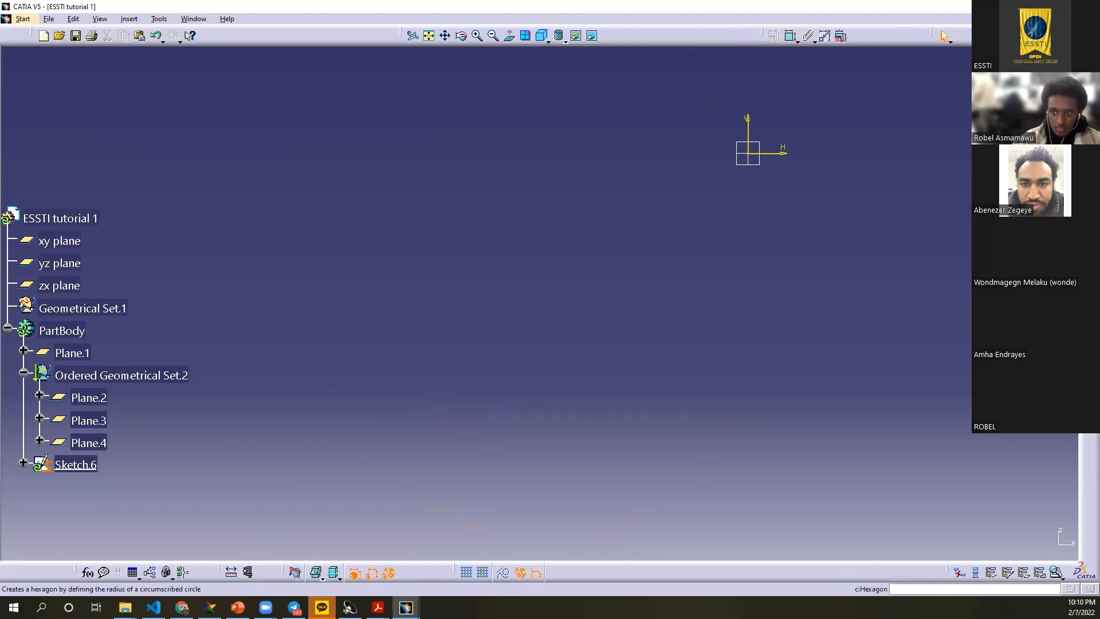
left_click(1093, 104)
left_click(1072, 118)
left_click(748, 153)
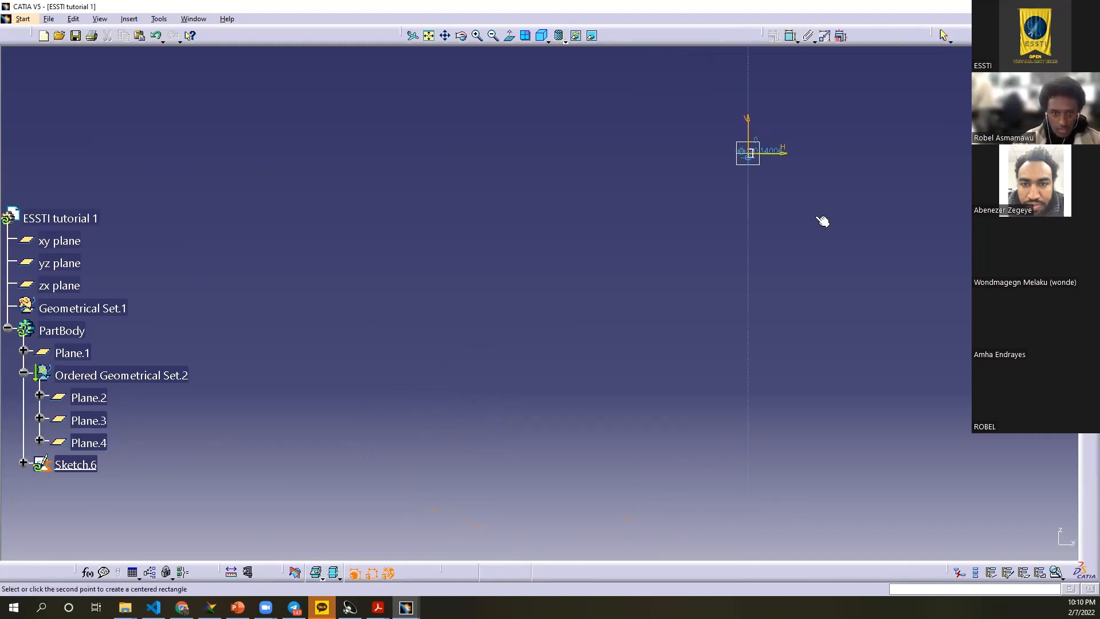
left_click(842, 255)
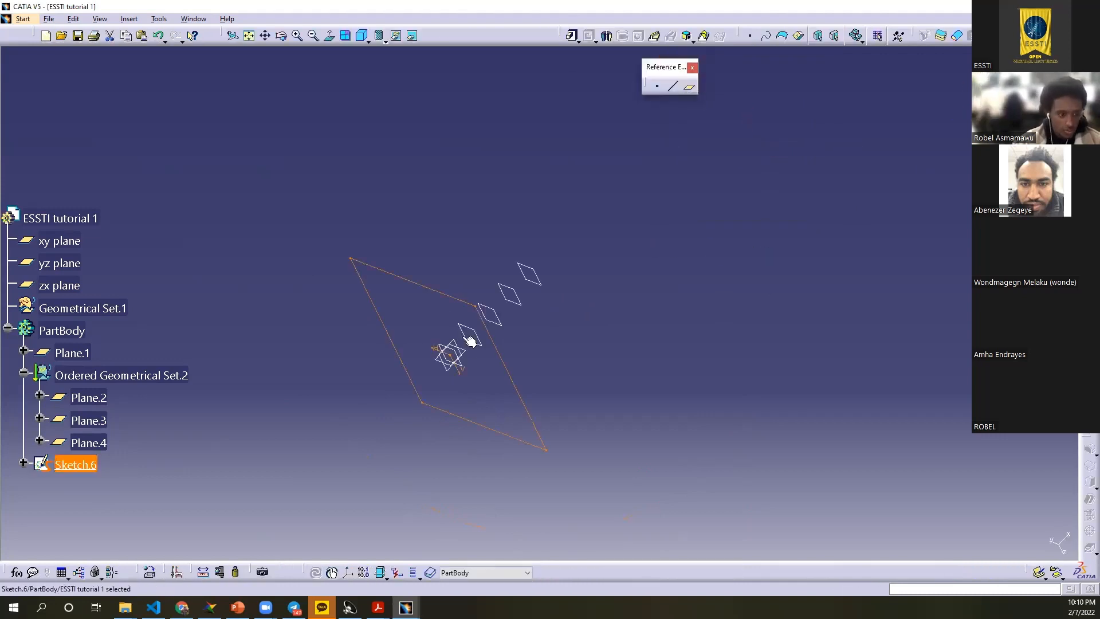
Step: Sketch a smaller centered rectangle about the origin on the first offset plane, Plane.1, and finish the sketch
left_click(461, 336)
left_click(653, 36)
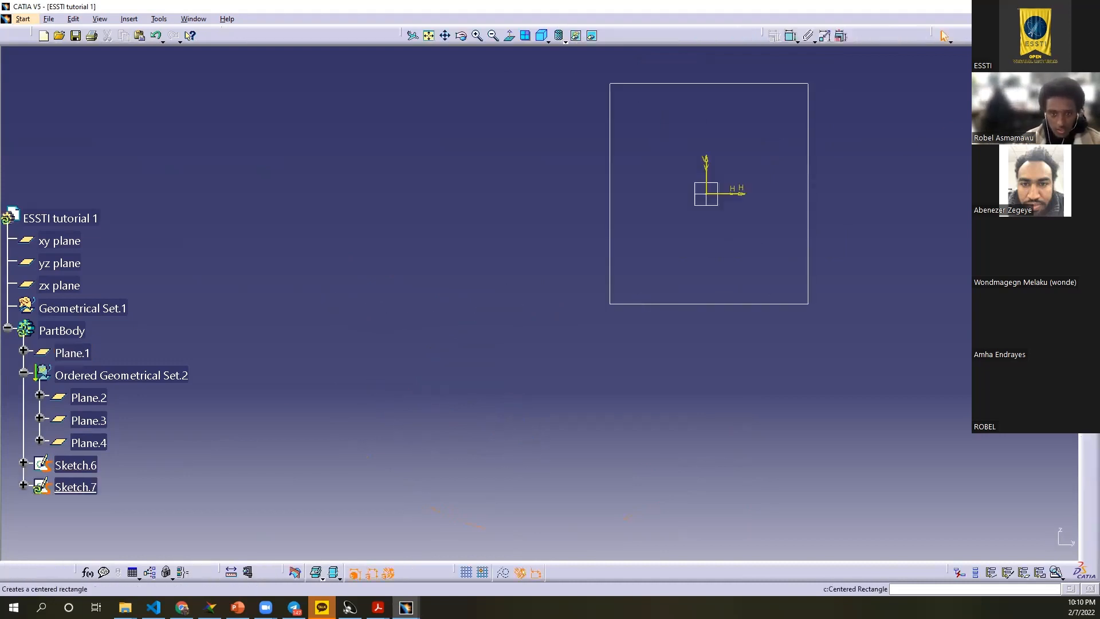
left_click(372, 573)
left_click(708, 195)
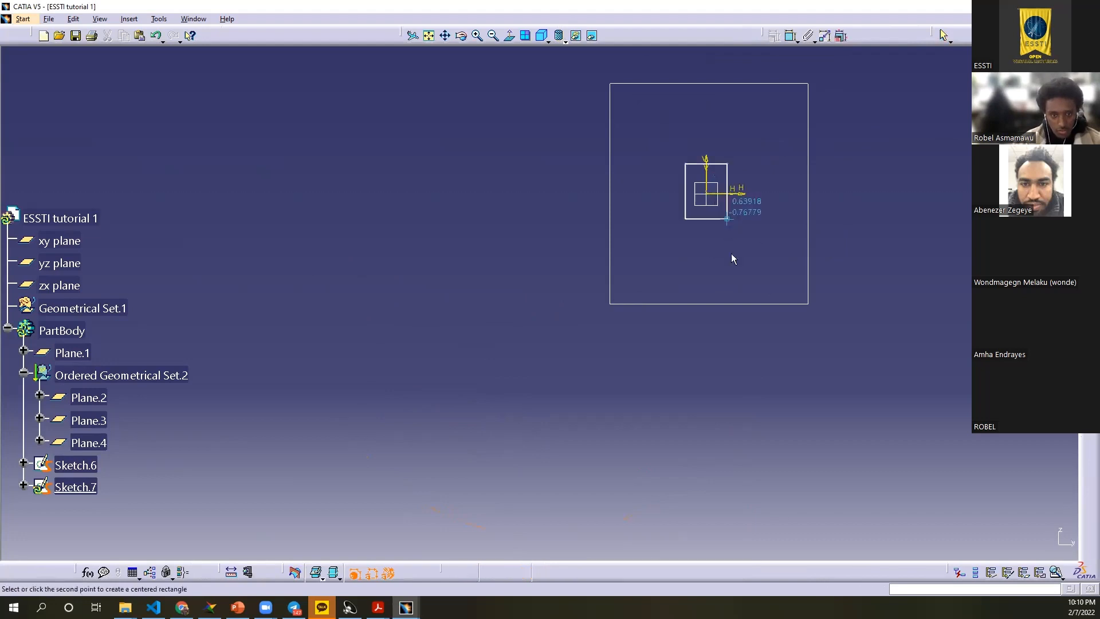
left_click(764, 264)
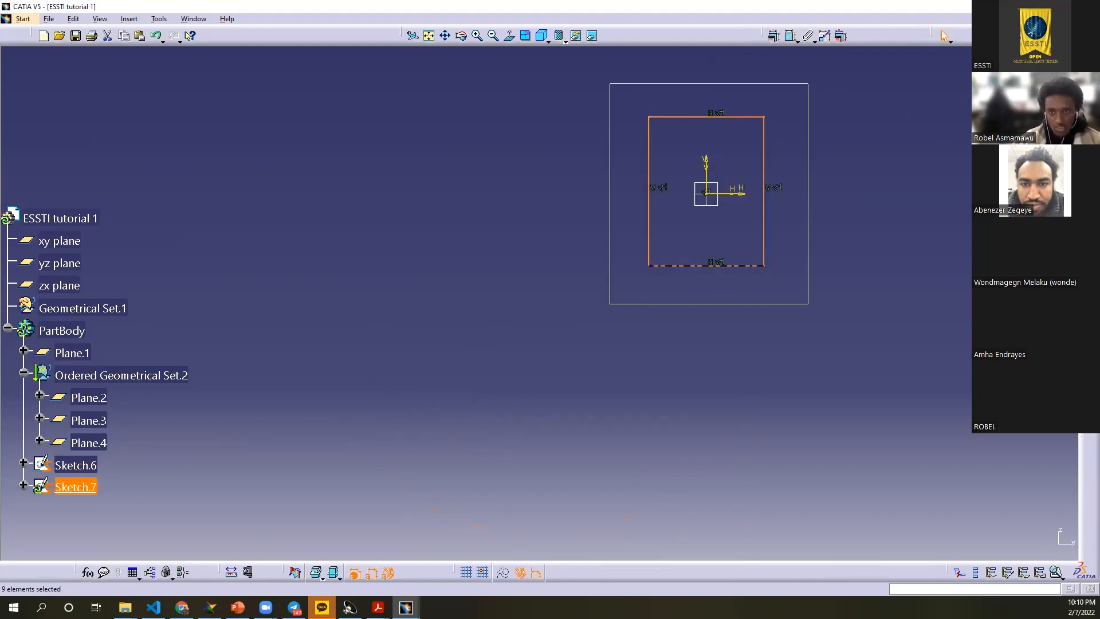
left_click(1088, 83)
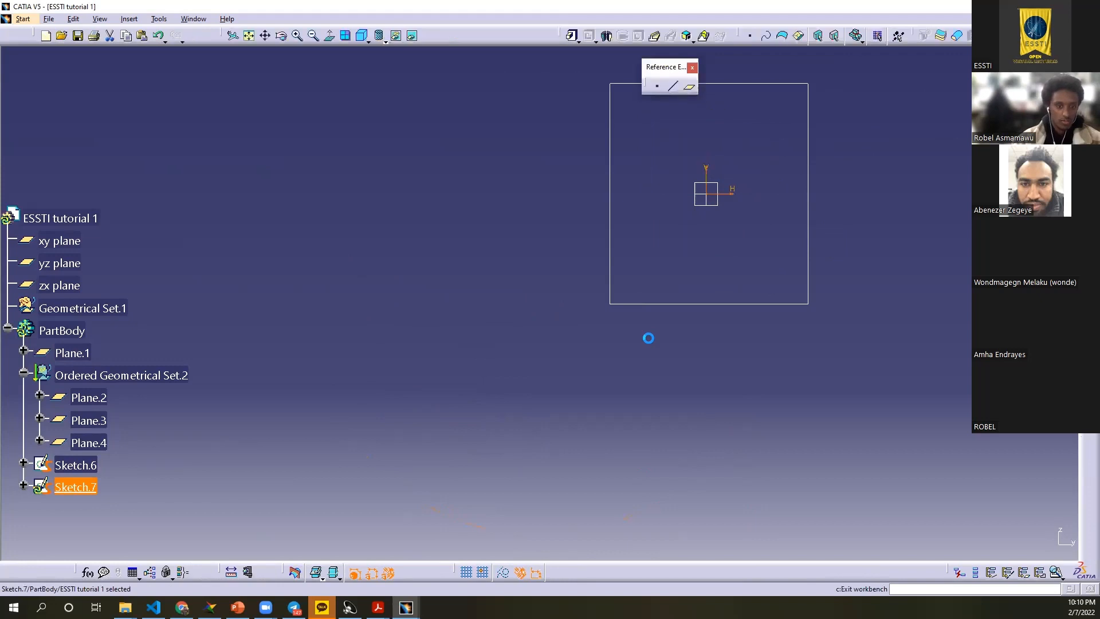
Step: Sketch the smallest centered rectangle about the origin on the second offset plane, Plane.2, and finish the sketch
middle_click_drag(562, 298, 810, 214)
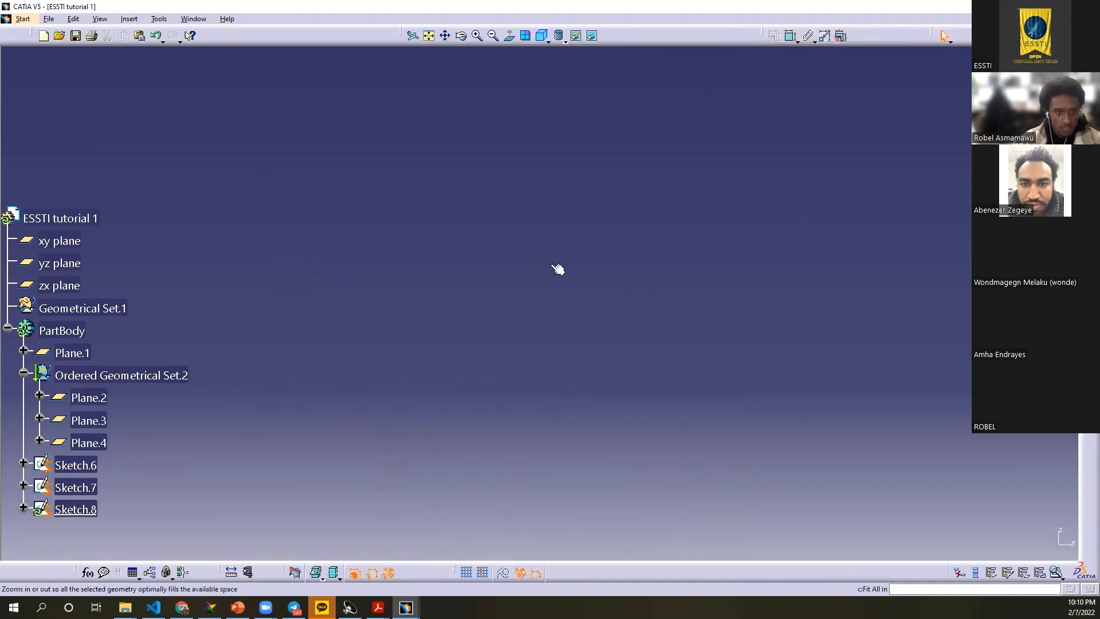
left_click(1093, 114)
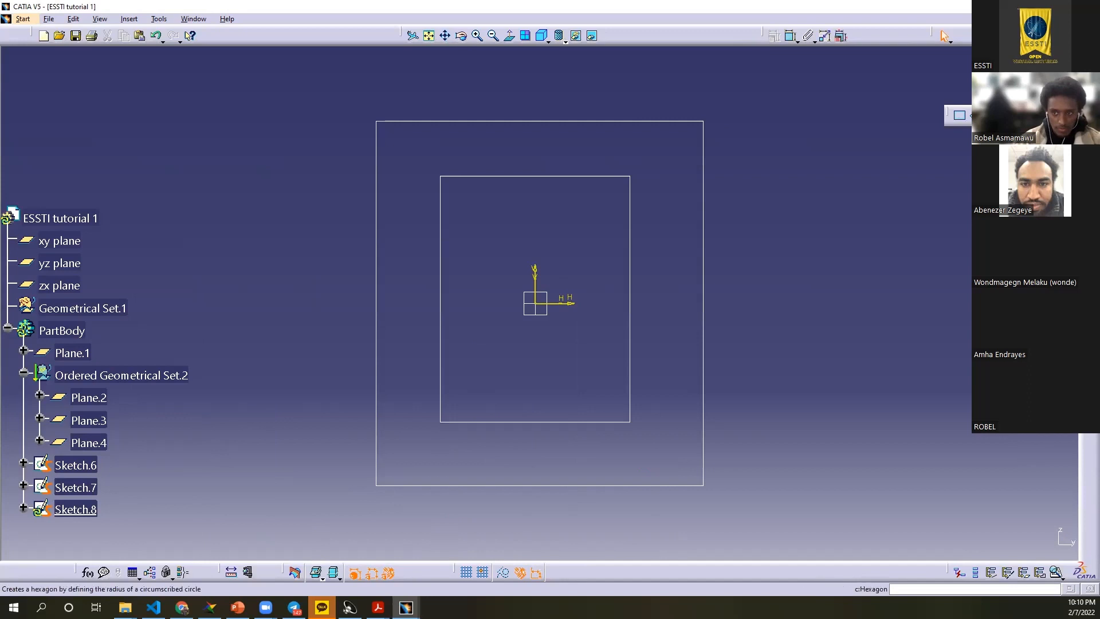
left_click(1072, 116)
left_click(535, 303)
left_click(586, 386)
left_click(1091, 72)
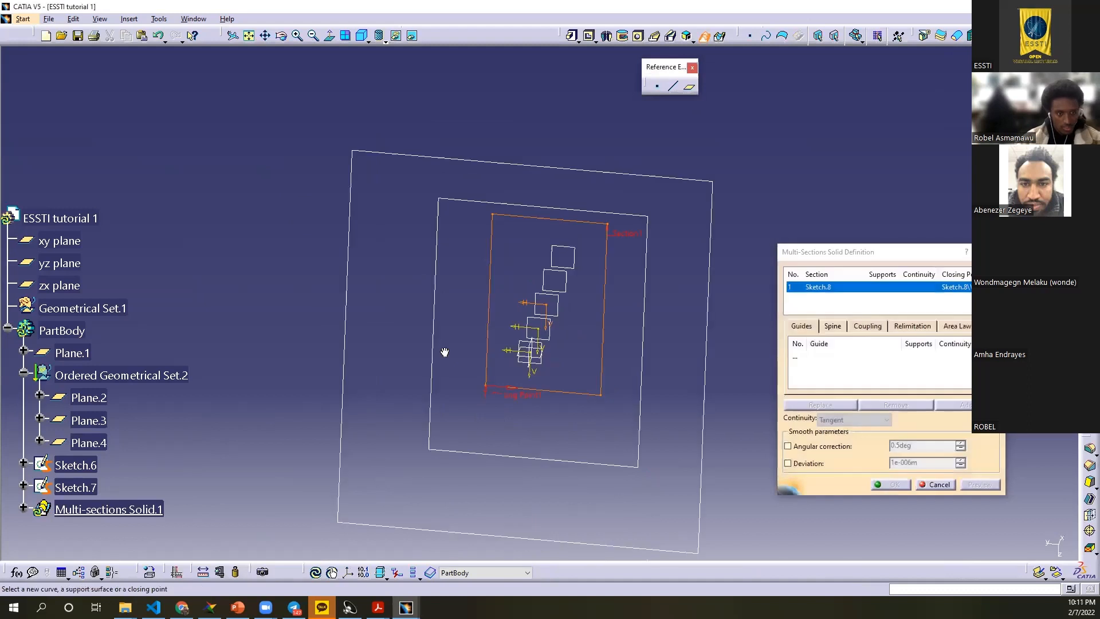
Step: Define a multi-sections solid through Sketch.8, Sketch.7 and Sketch.6, with its sections coupling set to Ratio
left_click(642, 342)
left_click(342, 438)
middle_click_drag(516, 396, 888, 340)
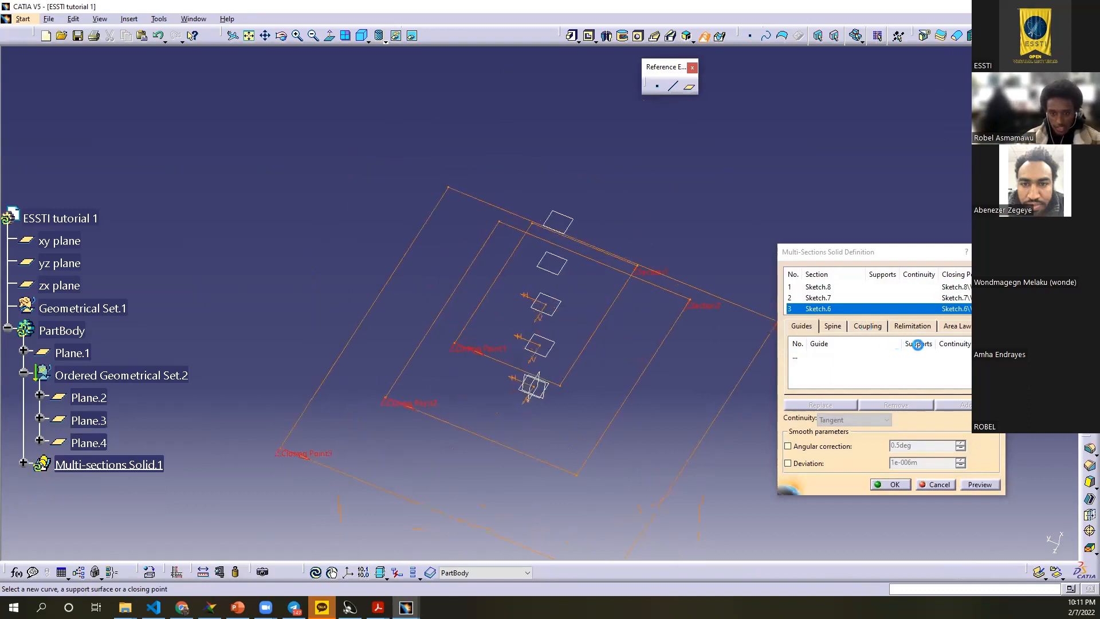
left_click(868, 327)
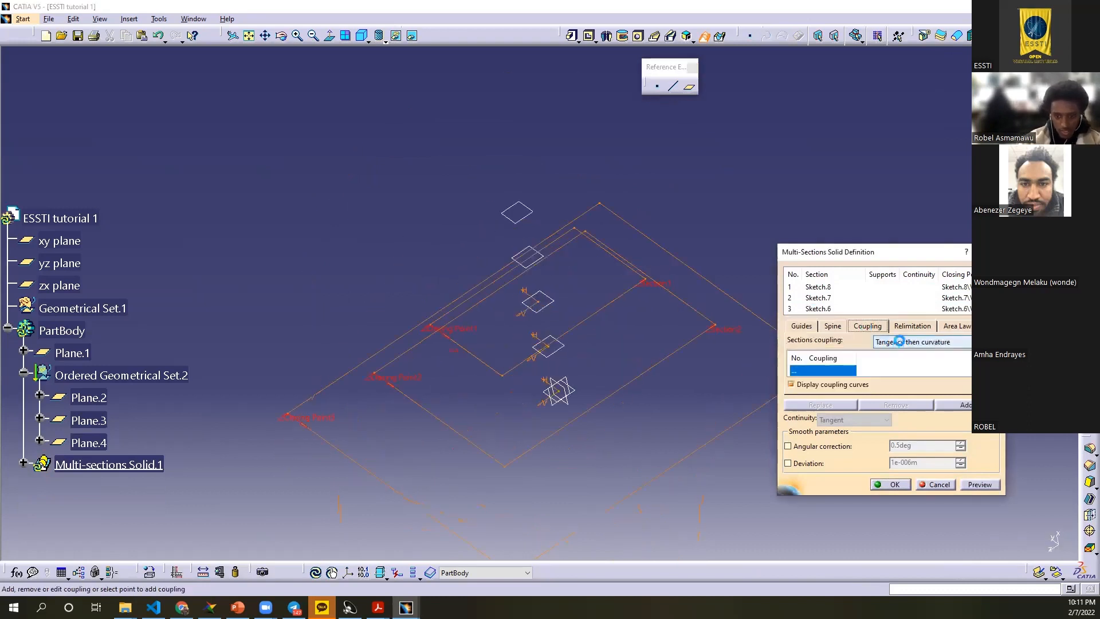
left_click(899, 341)
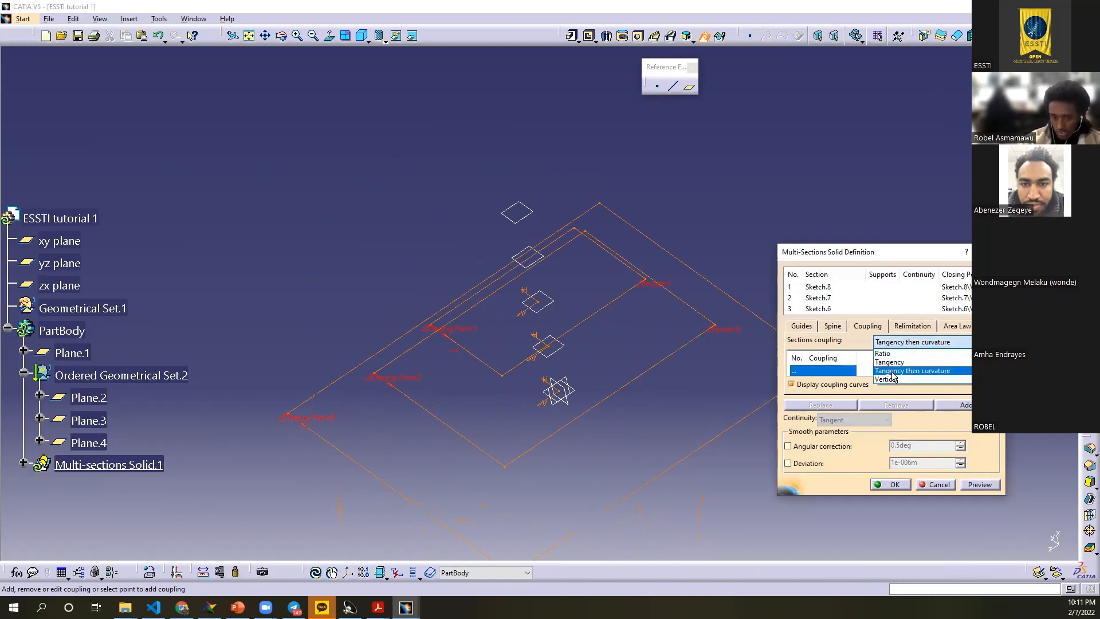
left_click(888, 354)
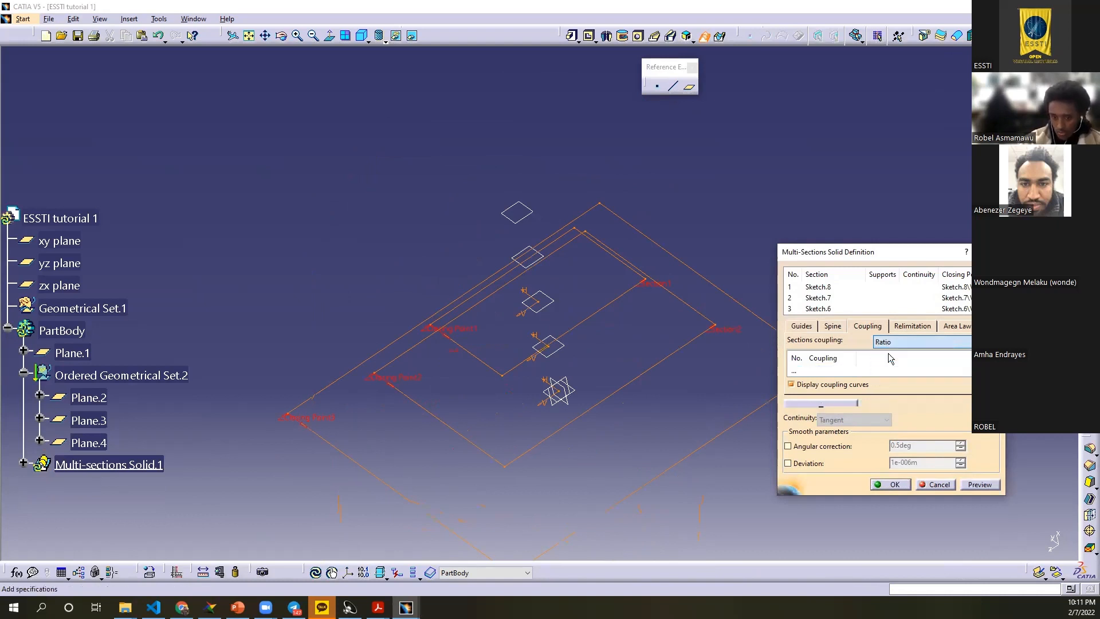
Step: Add a first coupling through matching corner vertices of the three rectangles, next to their closing points
mouse_move(579, 316)
middle_mouse_down()
mouse_move(630, 294)
mouse_move(757, 372)
middle_mouse_up()
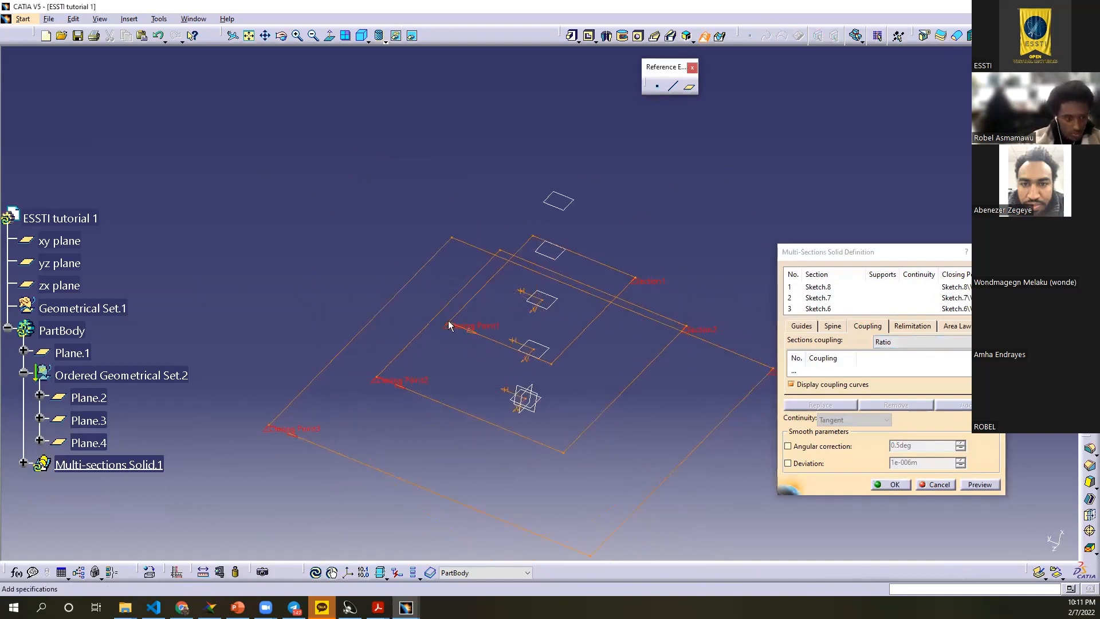
mouse_move(393, 363)
middle_mouse_down()
mouse_move(482, 319)
mouse_move(630, 338)
middle_mouse_up()
left_click(807, 372)
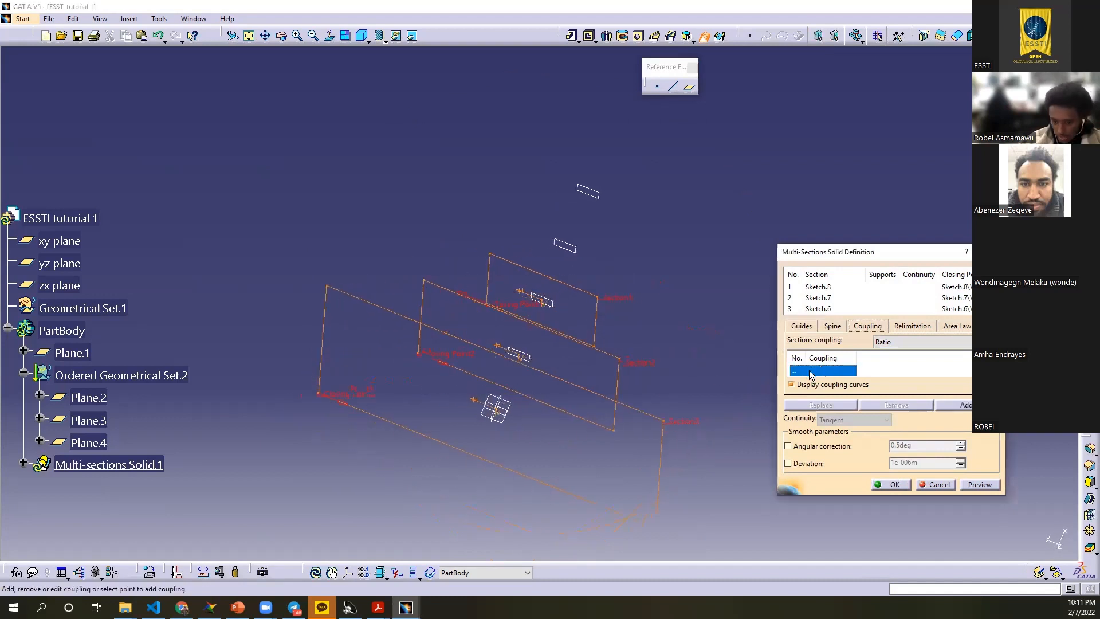
right_click(809, 374)
left_click(831, 406)
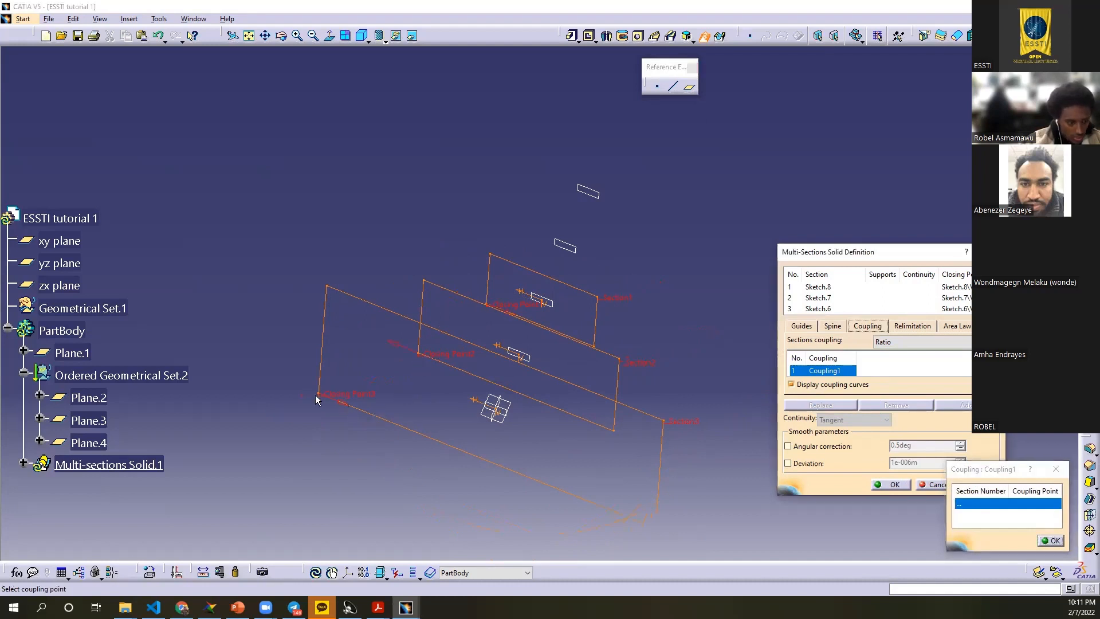
left_click(962, 504)
left_click_drag(967, 469, 601, 358)
mouse_move(461, 364)
middle_mouse_down()
mouse_move(385, 309)
mouse_move(439, 276)
mouse_move(367, 319)
mouse_move(359, 311)
middle_mouse_up()
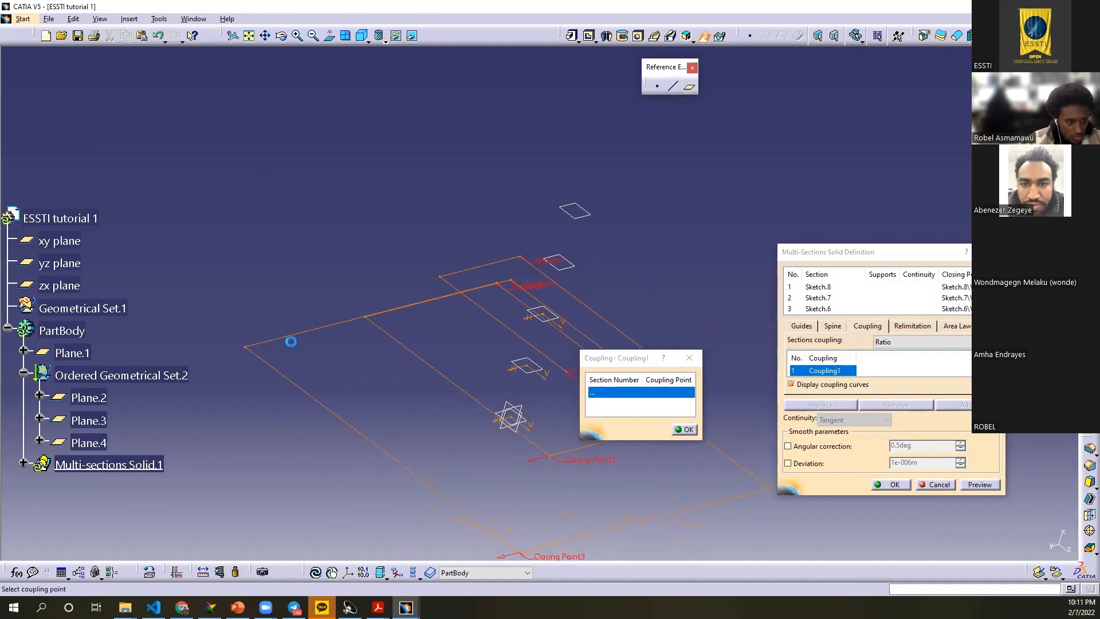
left_click(257, 344)
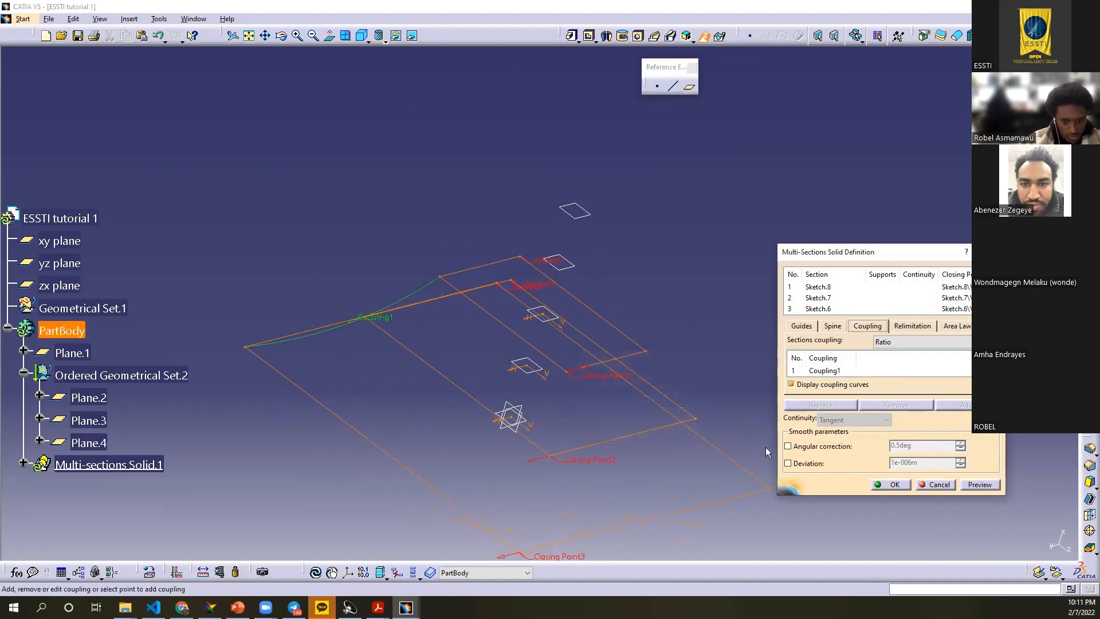
Step: Add a second coupling through the three rectangles' corners diagonally opposite the first coupling, picked from the smallest to the largest section
middle_click_drag(560, 363, 843, 371)
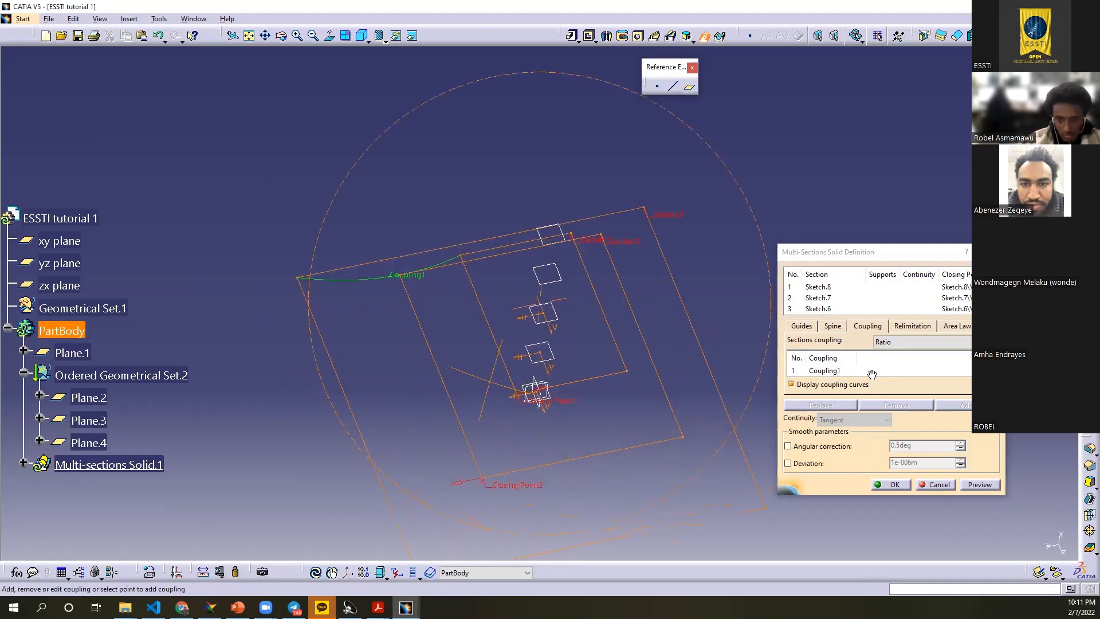
right_click(870, 368)
left_click(895, 389)
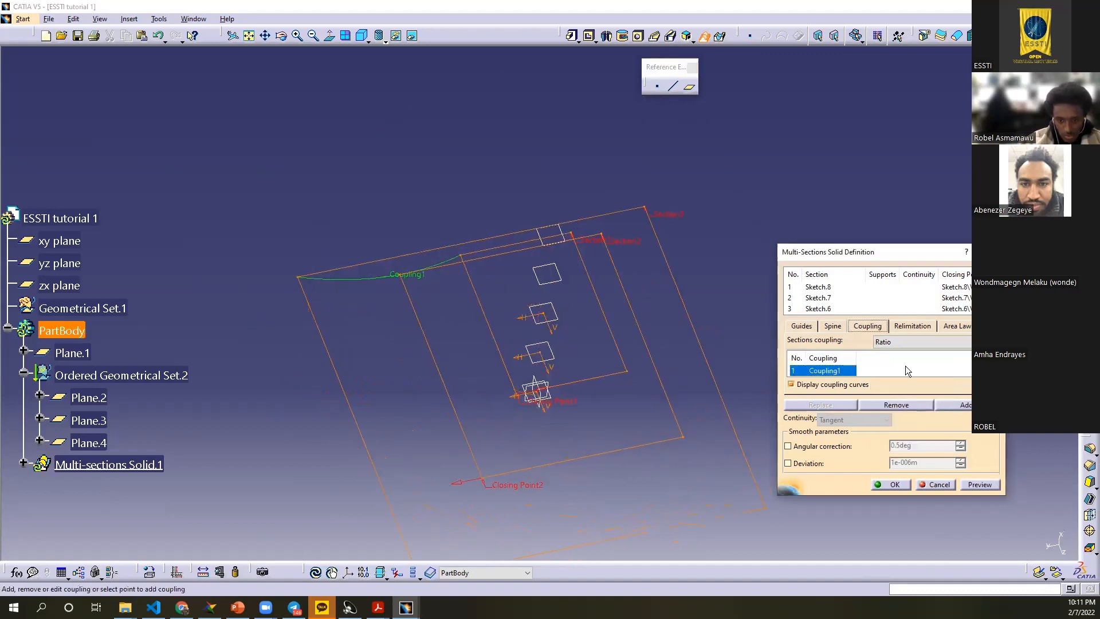
left_click(959, 405)
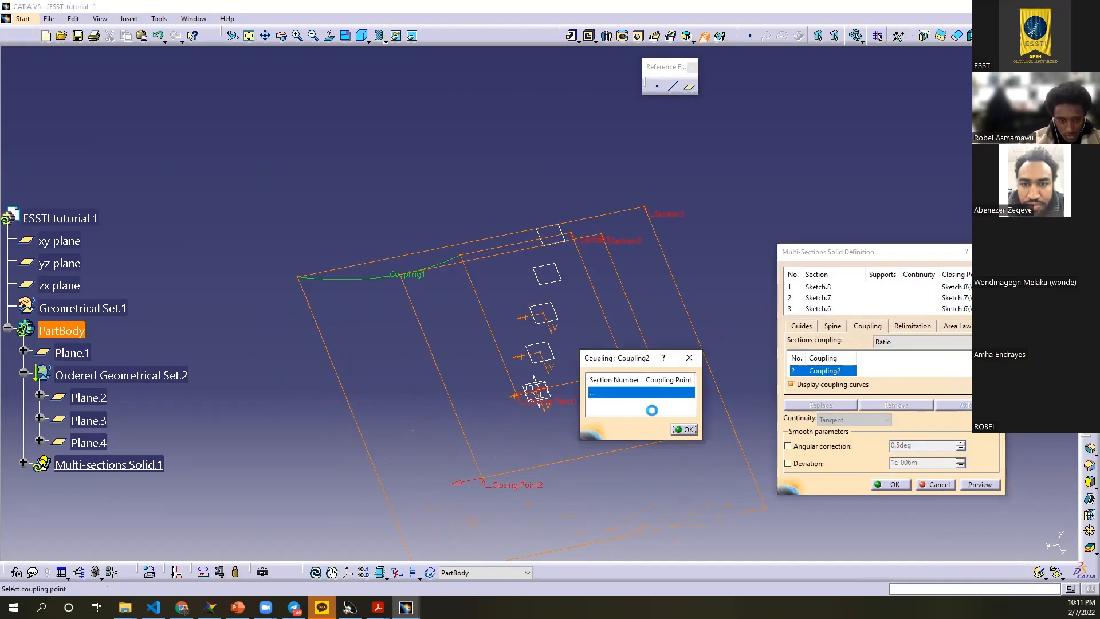
middle_click_drag(642, 452, 324, 285)
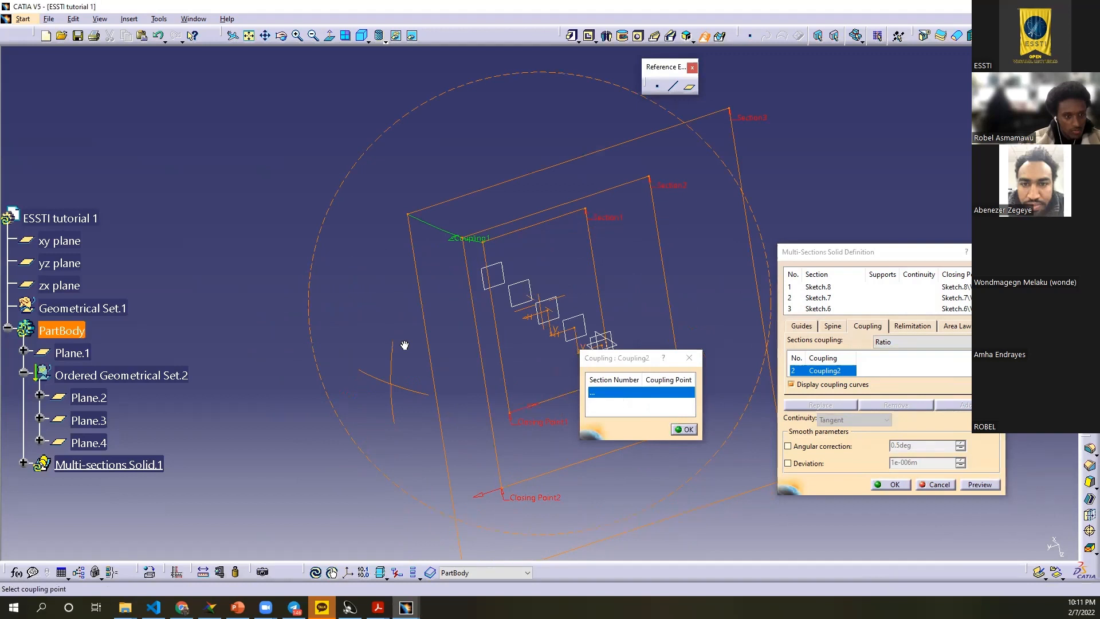
mouse_move(405, 344)
middle_mouse_down()
mouse_move(513, 223)
mouse_move(458, 229)
middle_mouse_up()
left_click(422, 296)
left_click(503, 255)
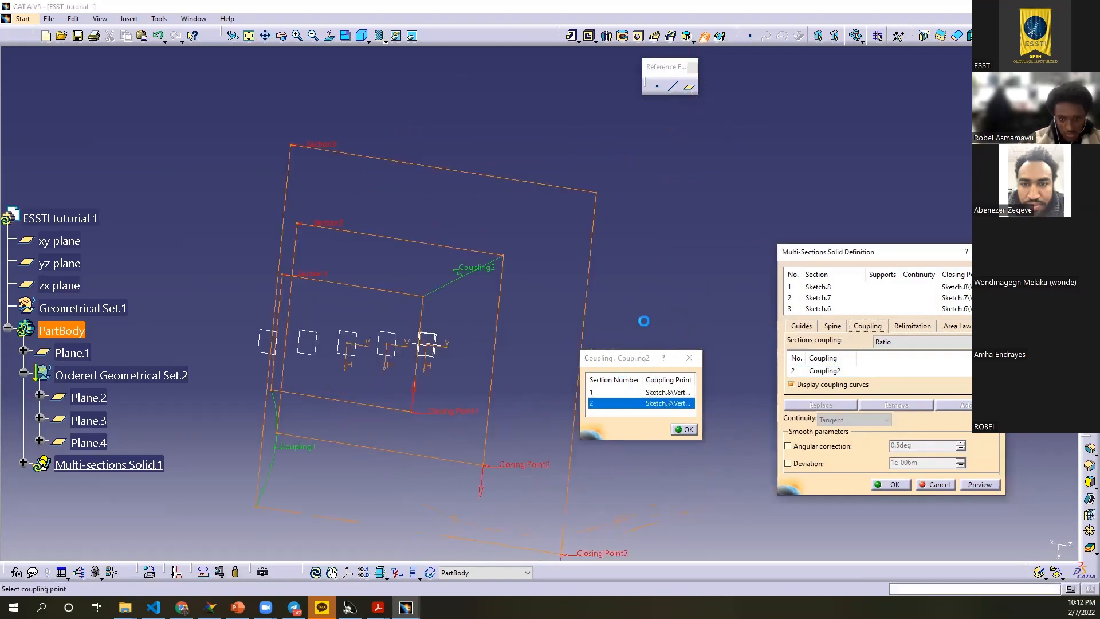
left_click(596, 193)
Step: Preview and create the coupled multi-sections solid, and inspect its shape from several angles
mouse_move(423, 265)
middle_mouse_down()
mouse_move(523, 245)
mouse_move(915, 515)
mouse_move(913, 487)
mouse_move(892, 486)
middle_mouse_up()
left_click(978, 485)
middle_click_drag(554, 433, 361, 393)
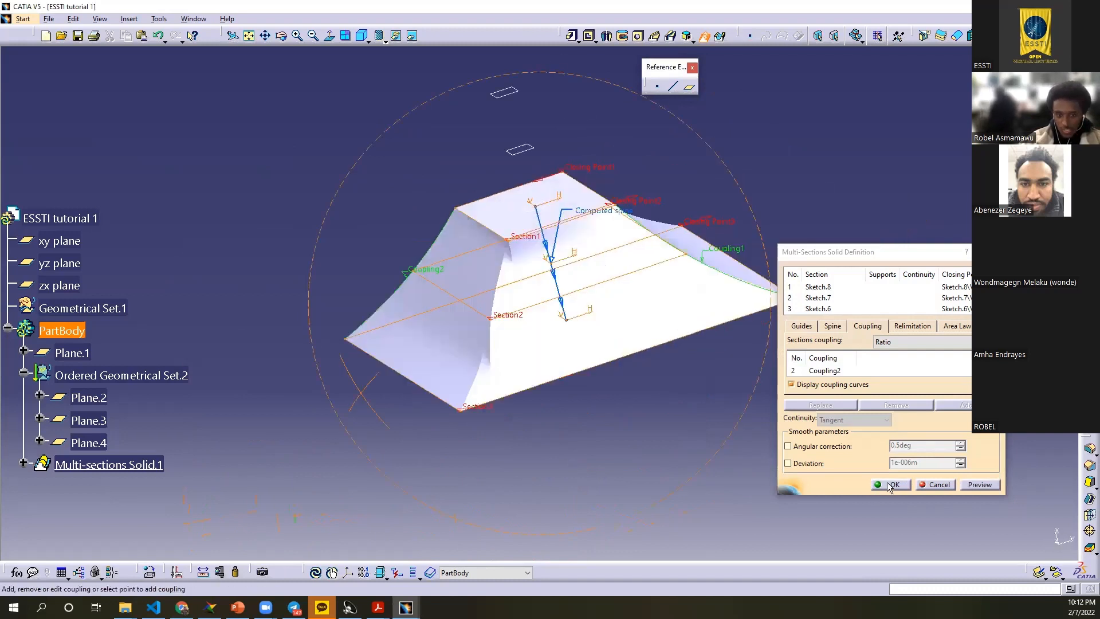
middle_click_drag(515, 437, 580, 205)
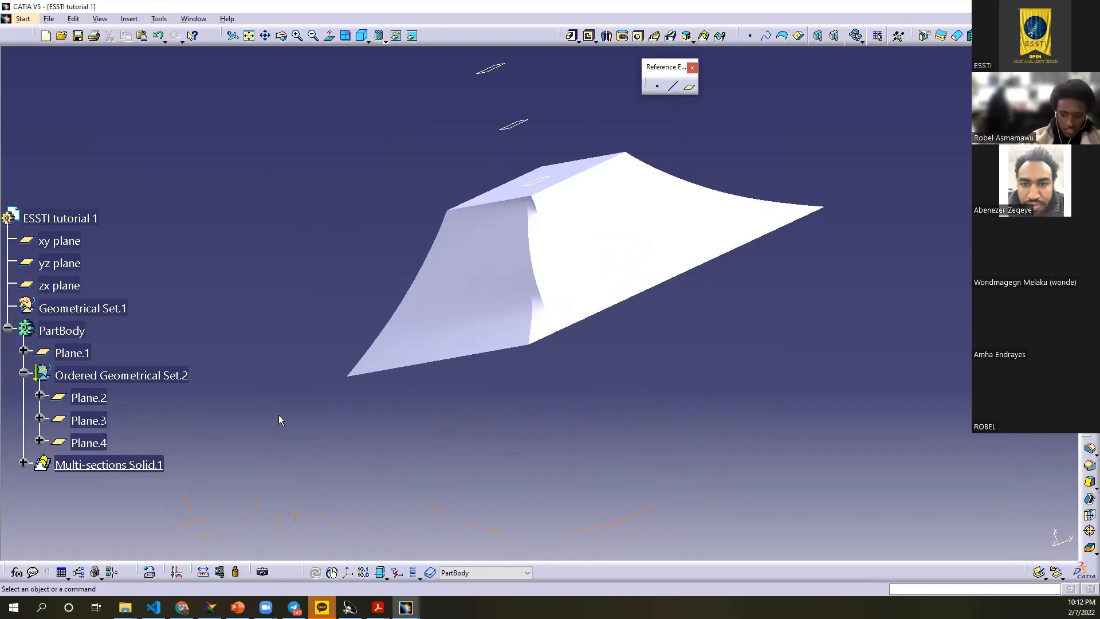
middle_click_drag(341, 236, 879, 479)
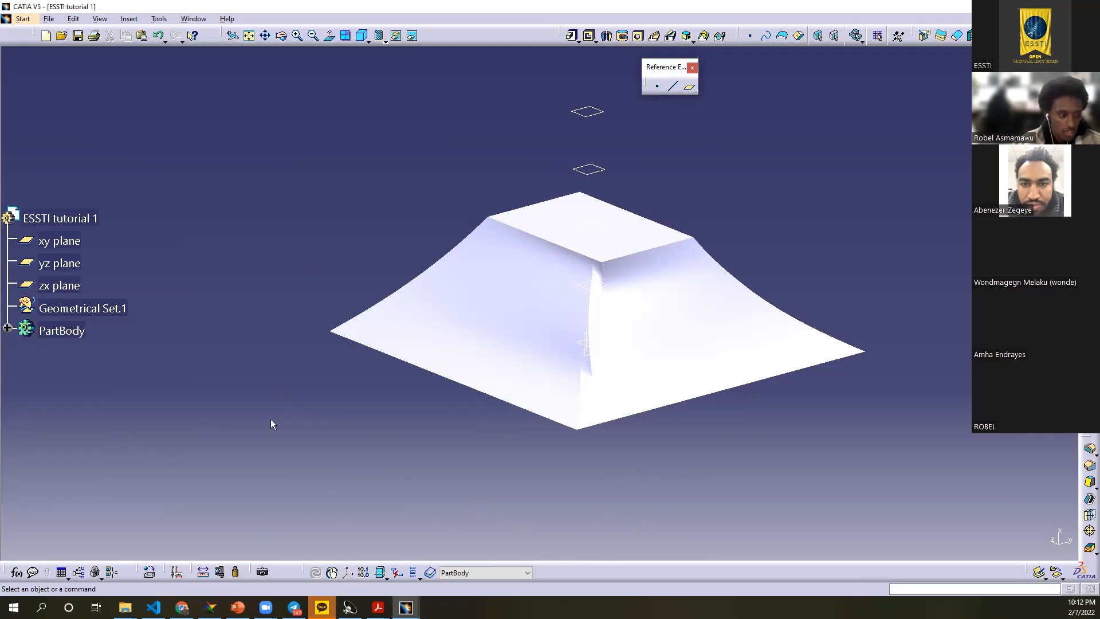
Step: Switch to File Explorer and open Product2.CATProduct from the Product folder under 09. JWST sattelite study, 00. Modelling, 01. Final Assembly
mouse_move(125, 607)
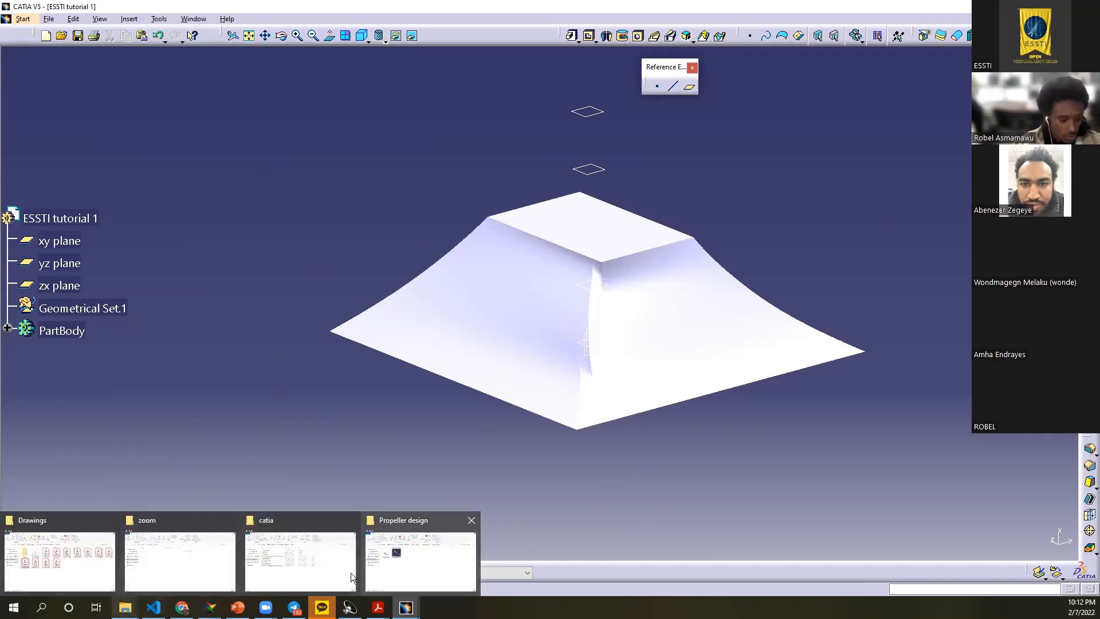
left_click(278, 558)
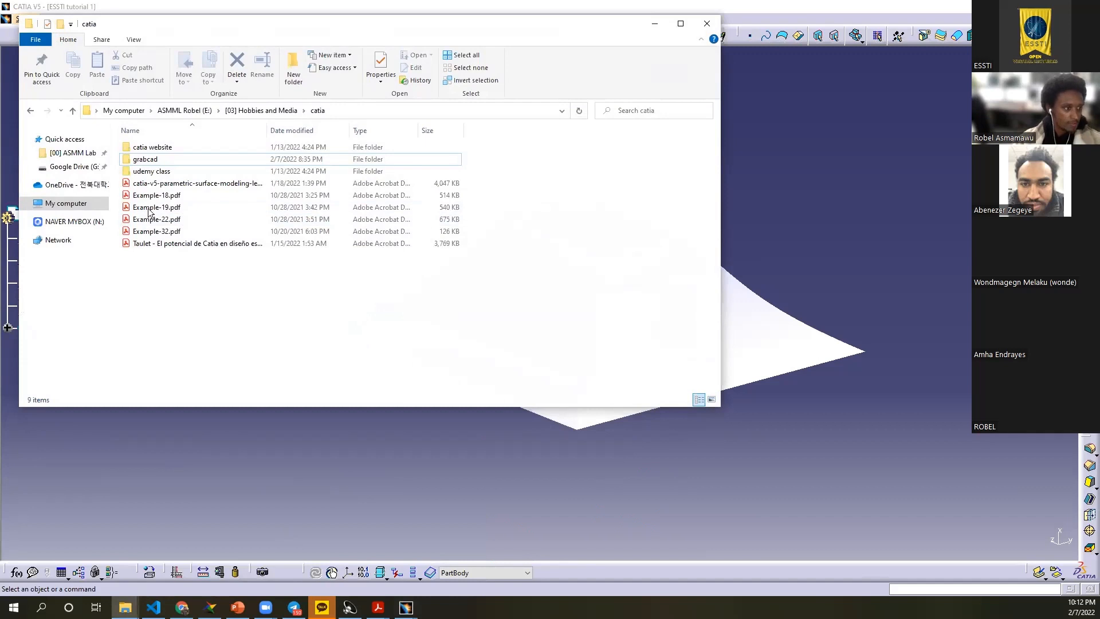
left_click(68, 156)
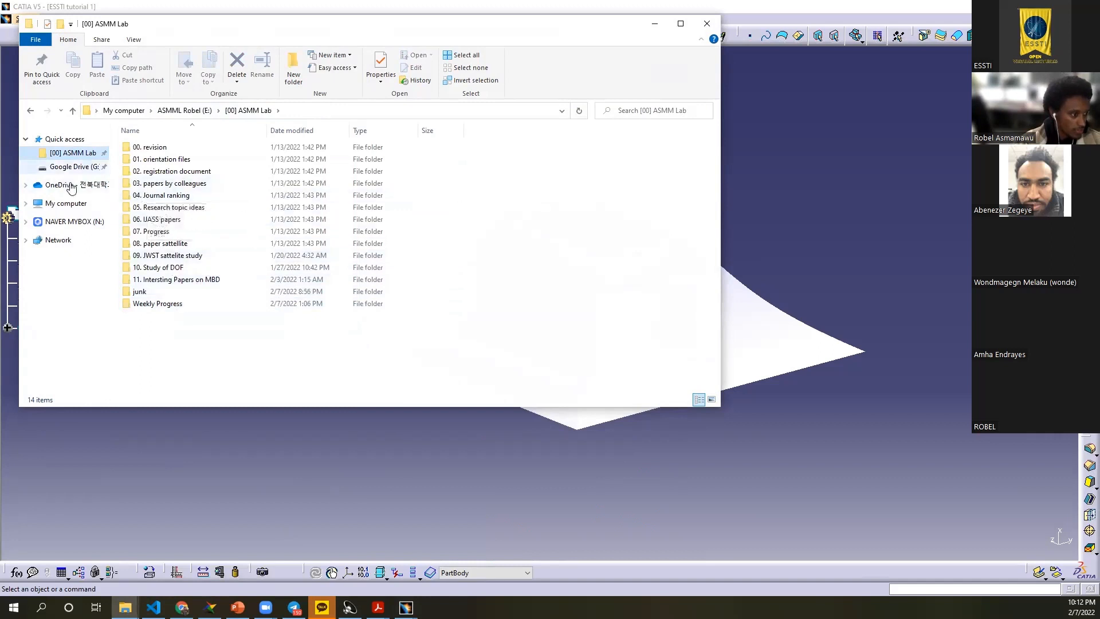
double_click(177, 254)
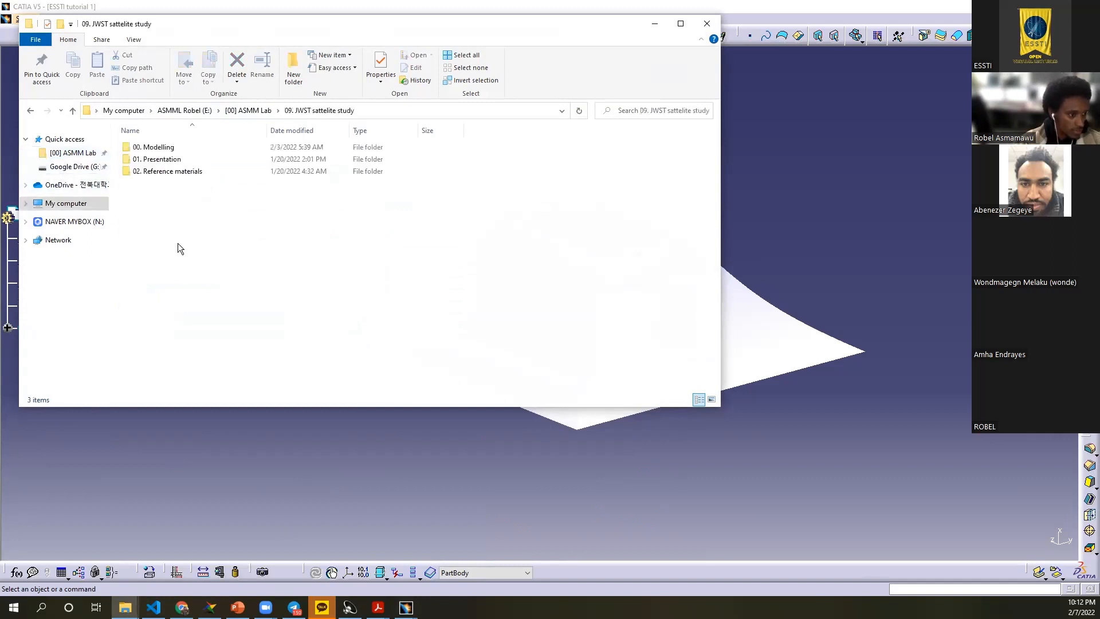
double_click(168, 151)
double_click(169, 160)
double_click(166, 150)
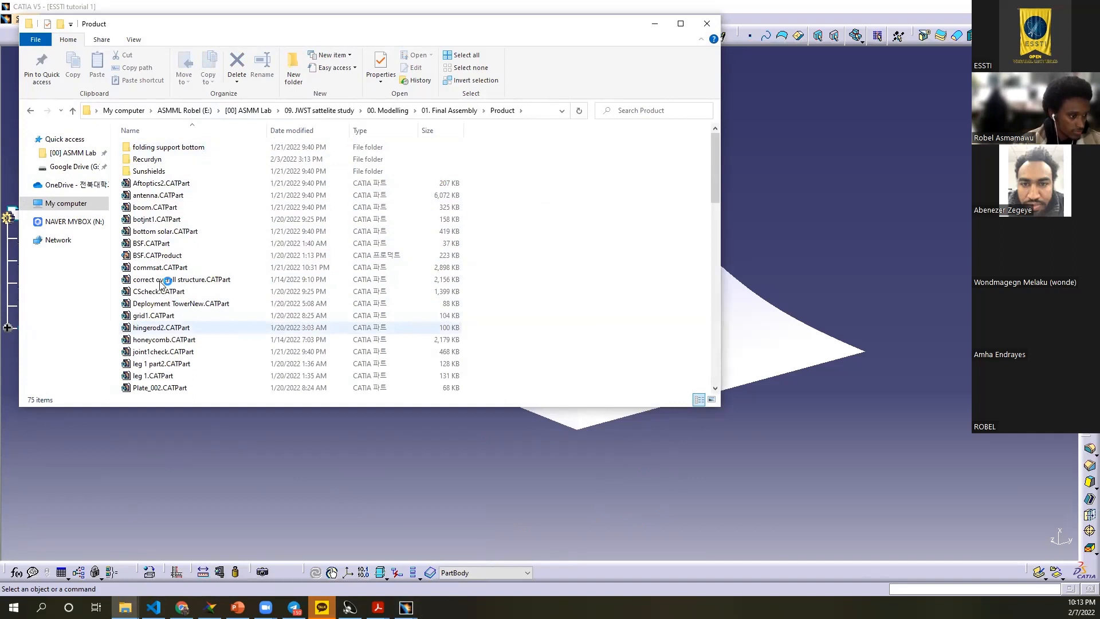
scroll(161, 333, "down", 1)
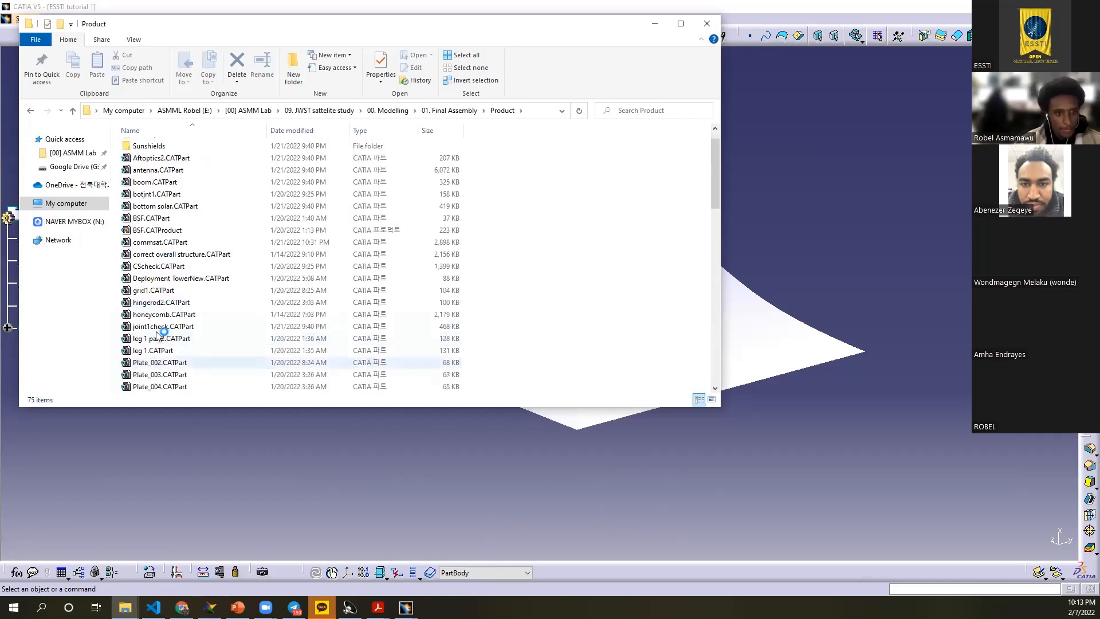
left_click(758, 432)
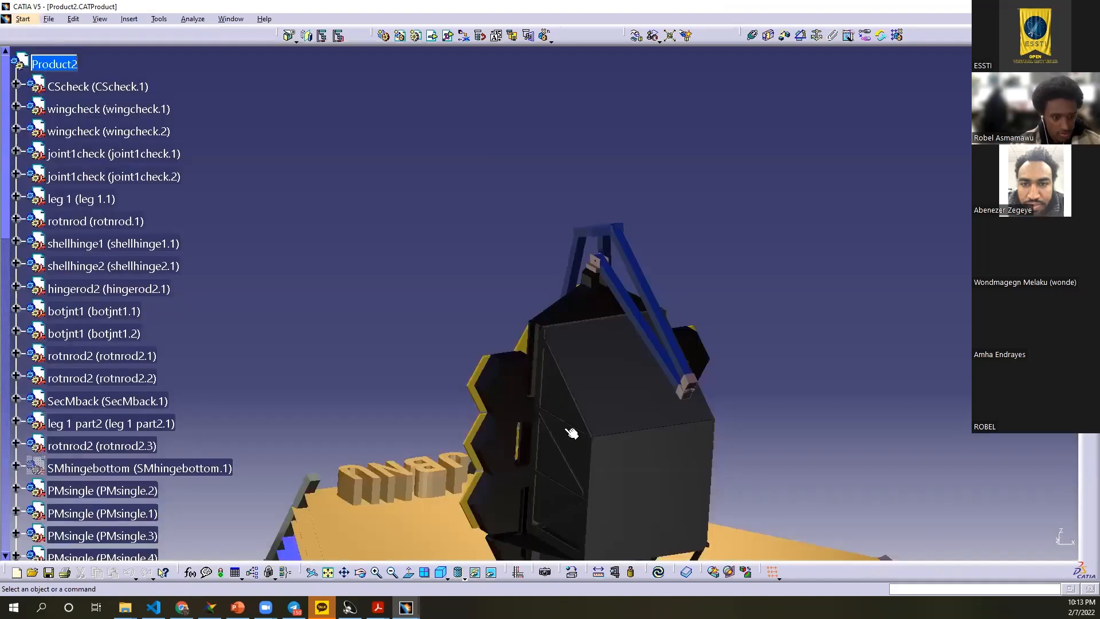
Step: Examine the space telescope assembly's mirror, support legs, sunshield and underside from several angles
middle_click_drag(609, 239, 477, 229)
middle_click_drag(475, 238, 498, 278)
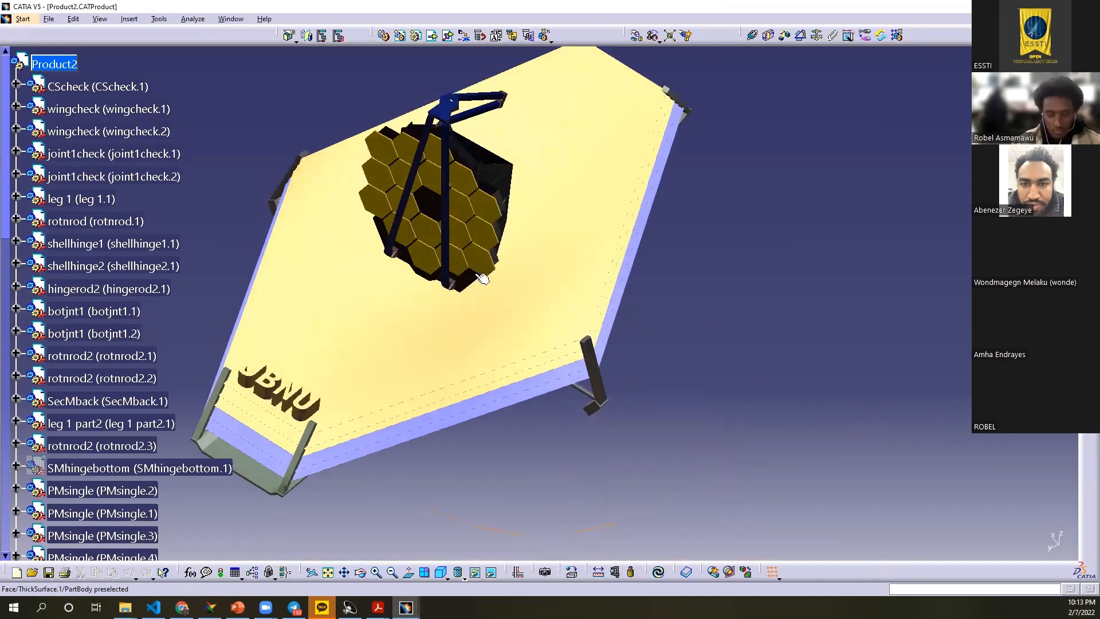
middle_click_drag(483, 279, 470, 240)
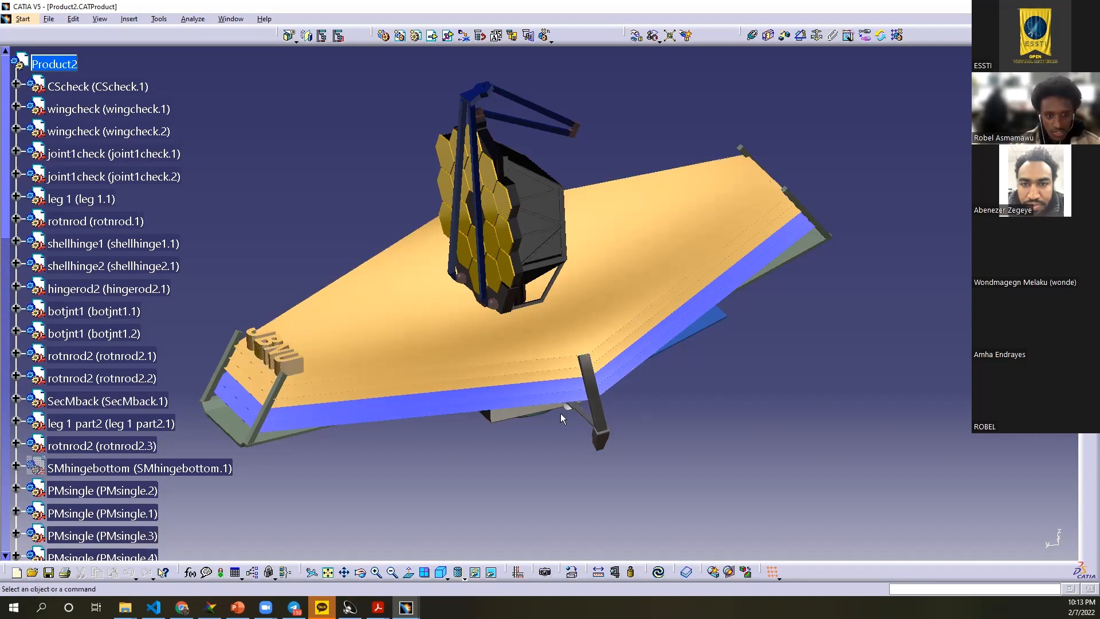
middle_click_drag(502, 460, 565, 222)
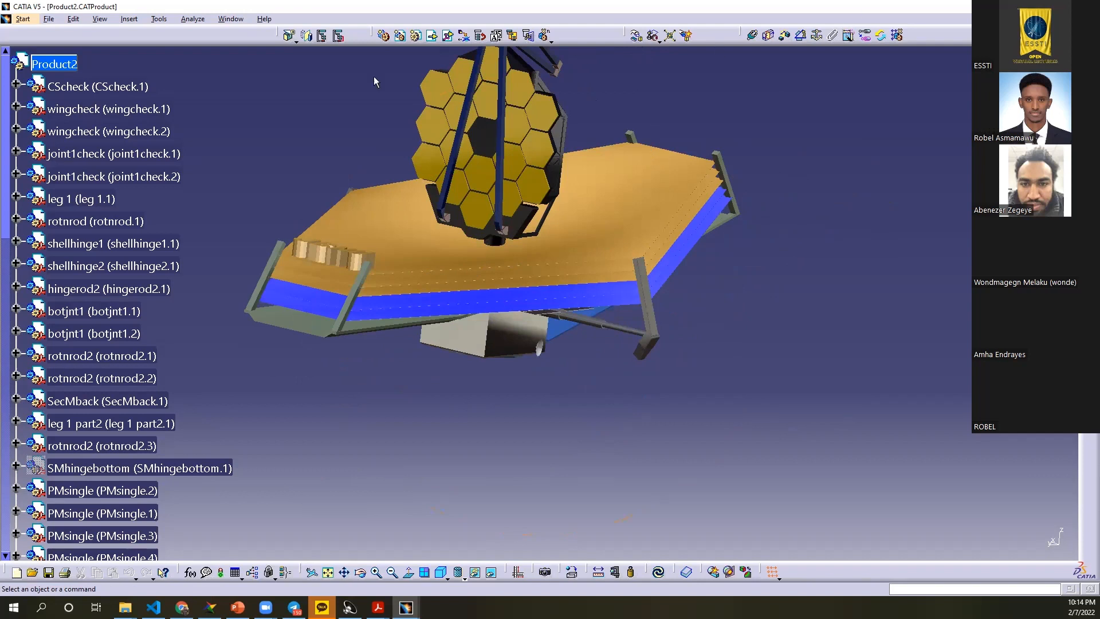
Step: Minimize the Product2 assembly window and return to the maximized ESSTI tutorial 1 part
left_click(1021, 8)
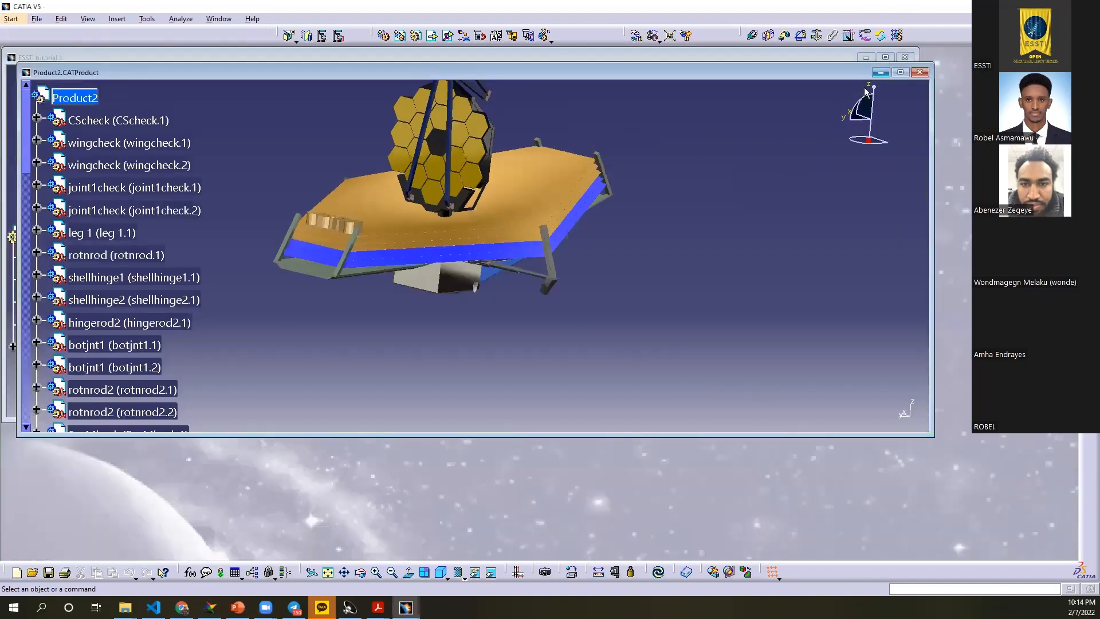
left_click(881, 74)
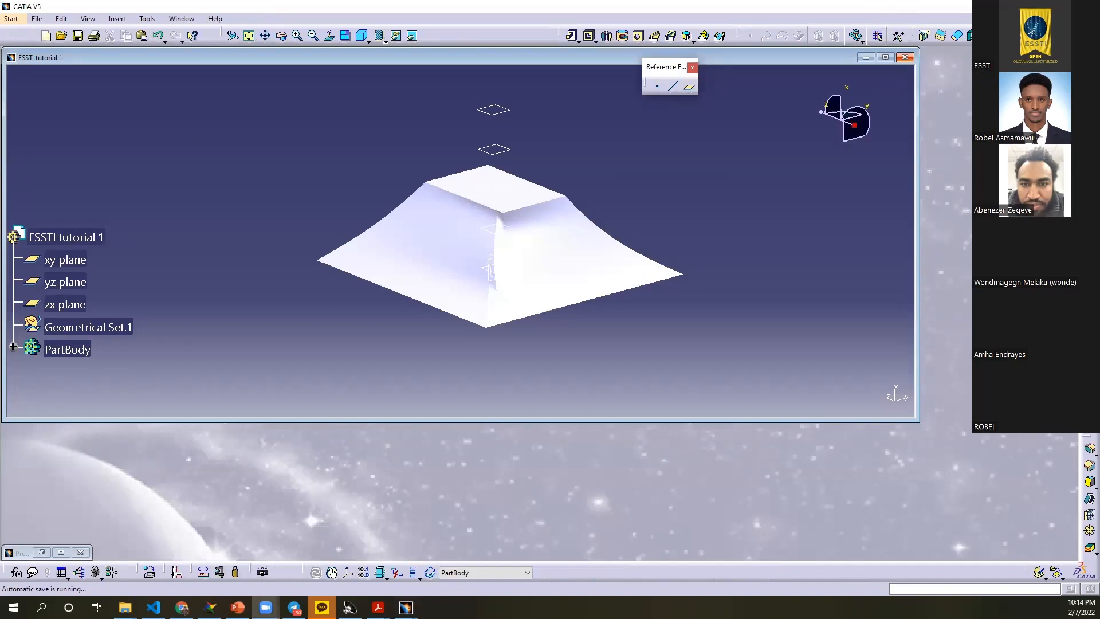
left_click(886, 57)
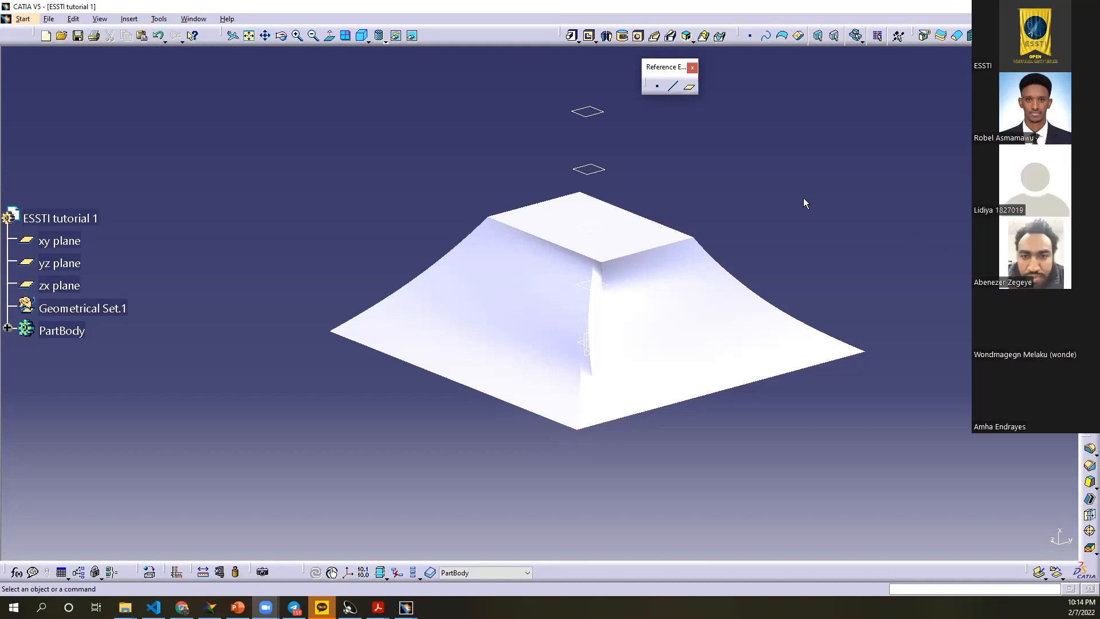
Step: Switch to Chrome, look at the open aircraft and propeller videos, and search Google for "kissasstorrent" in a new tab
left_click(659, 21)
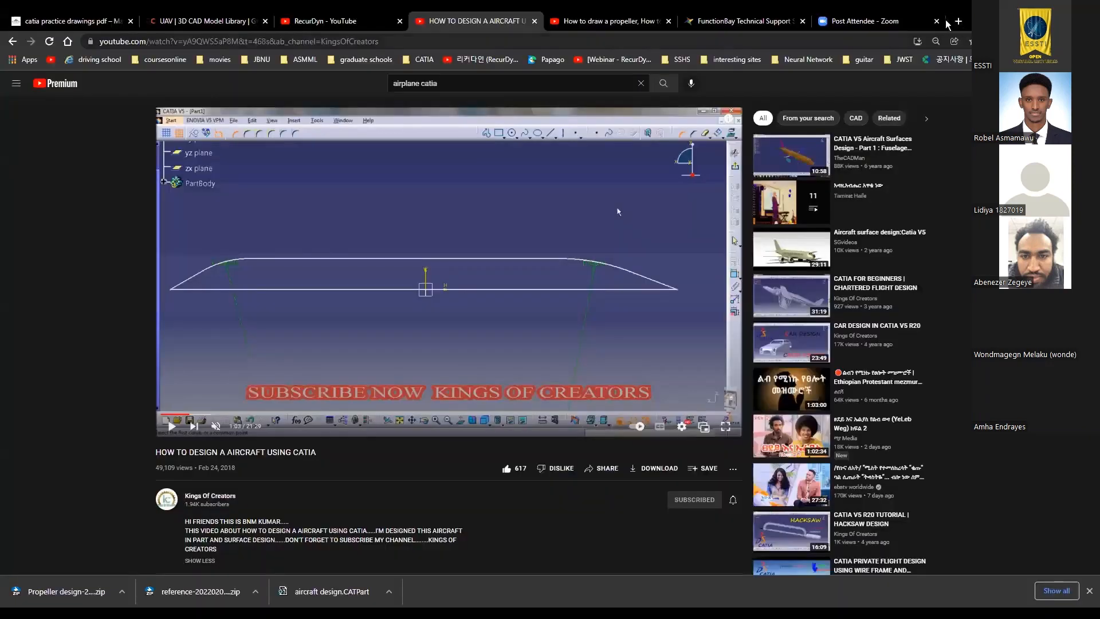
left_click(650, 22)
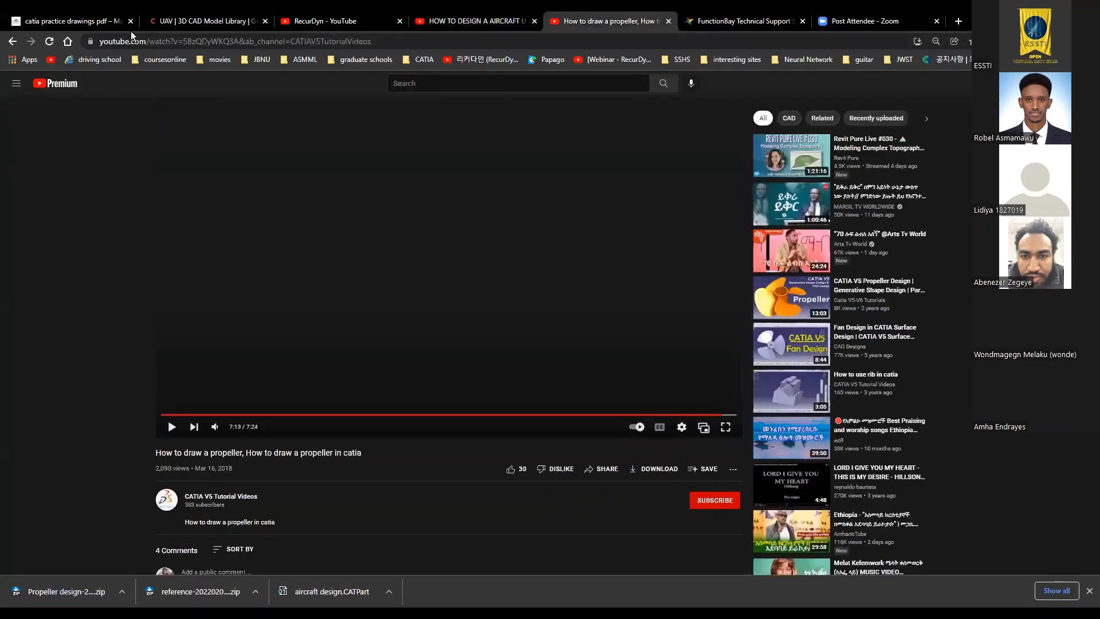
key("ctrl+t")
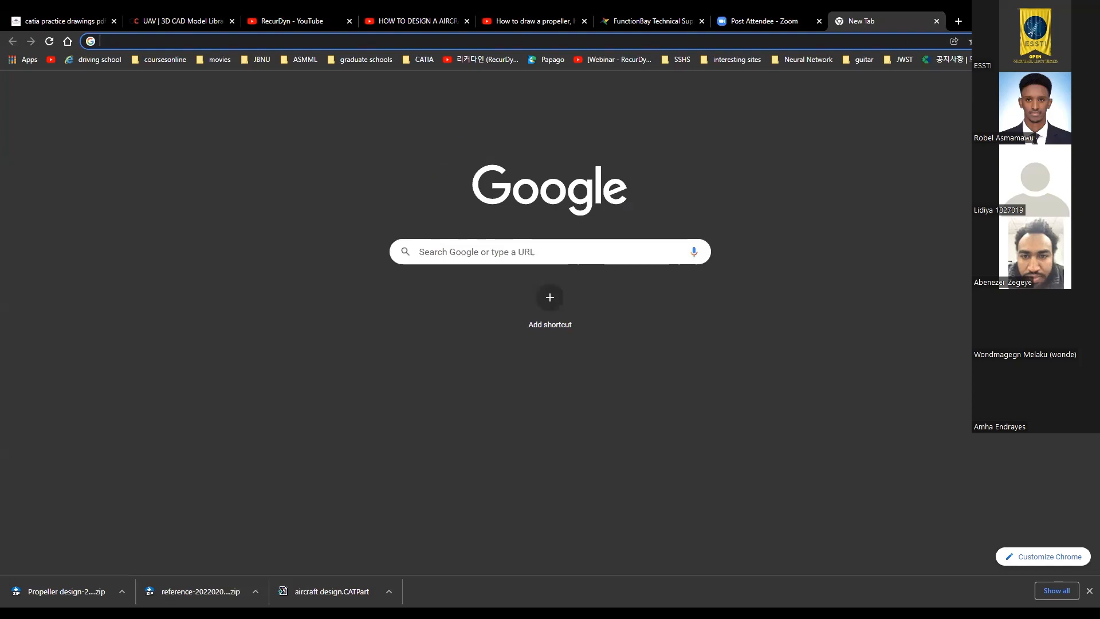
left_click(166, 43)
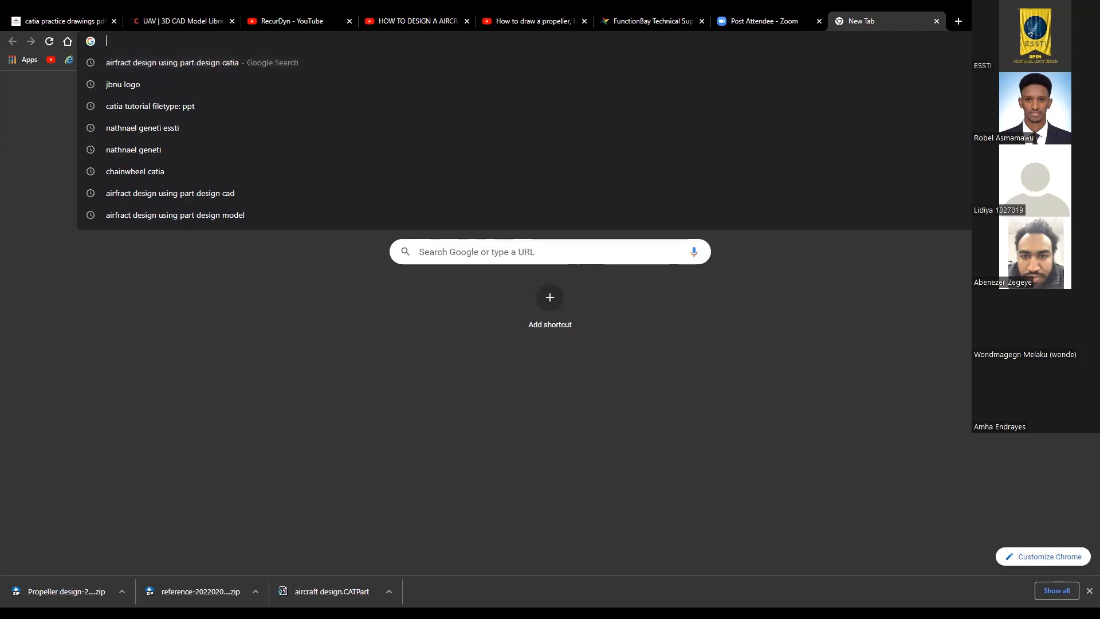
key("Escape")
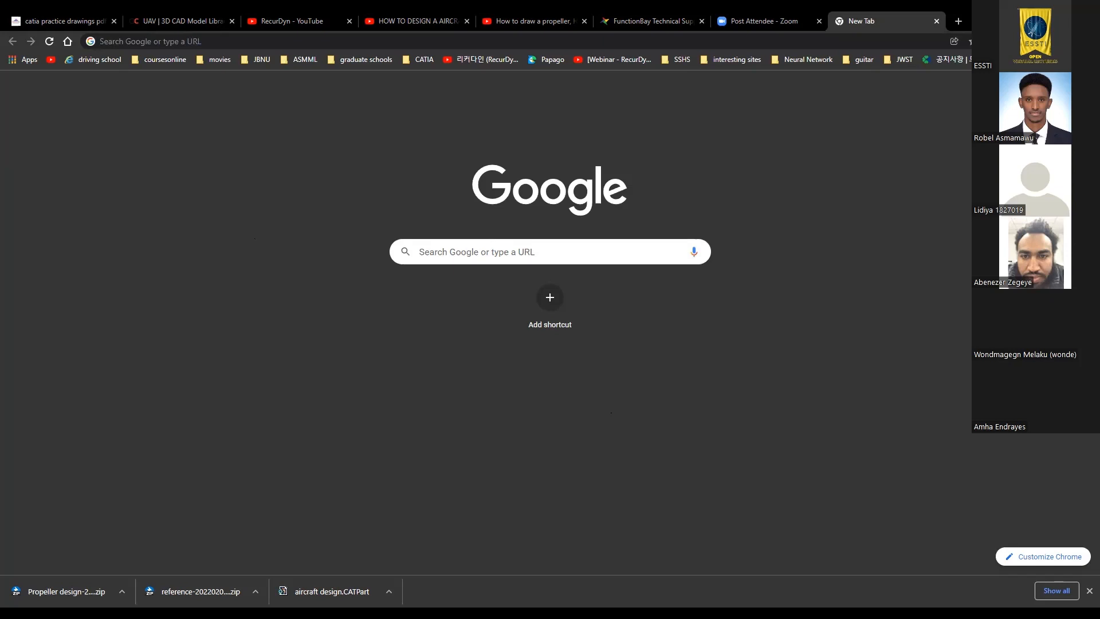
left_click(263, 46)
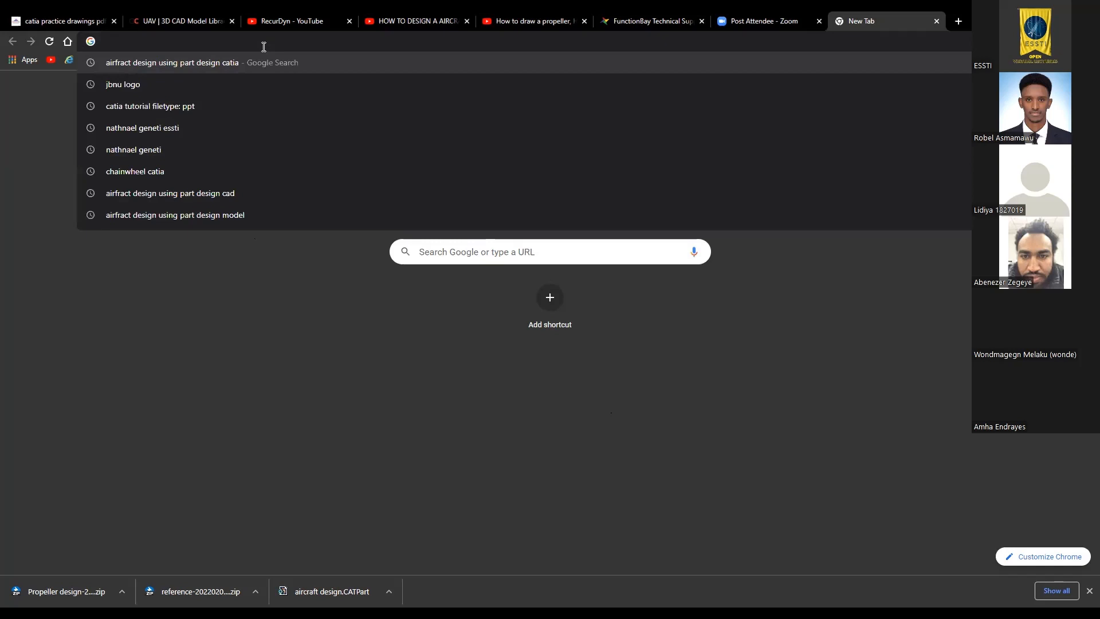
type("kissasstorrent&oq=kissasstorrent&aqs=chrome..69i57.3143j0j7&sourceid=chrome&ie=UTF-8")
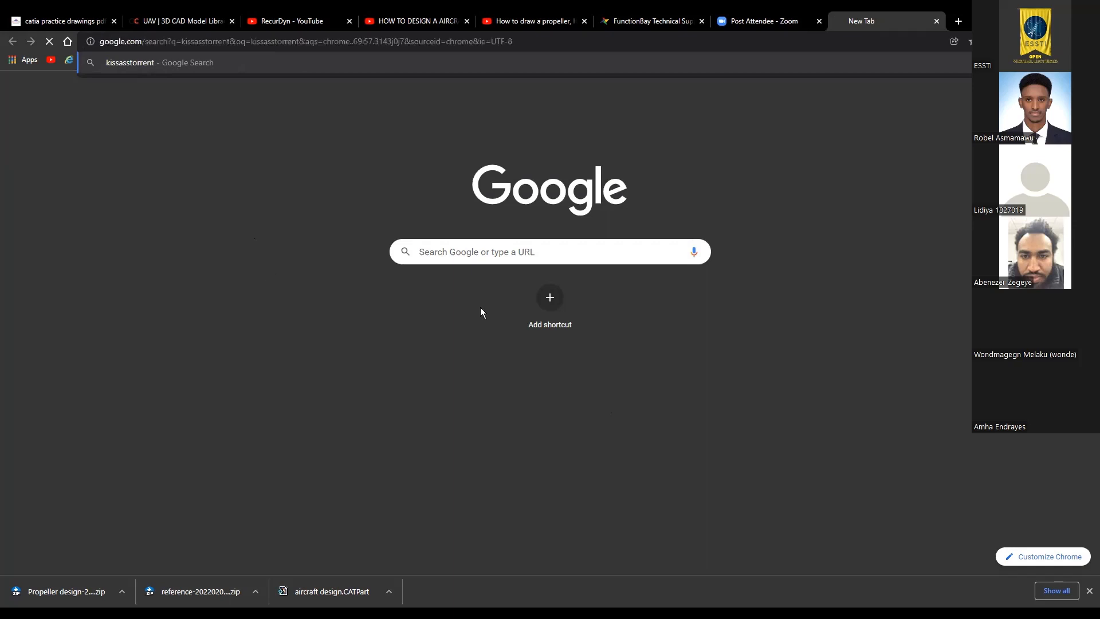
key("Return")
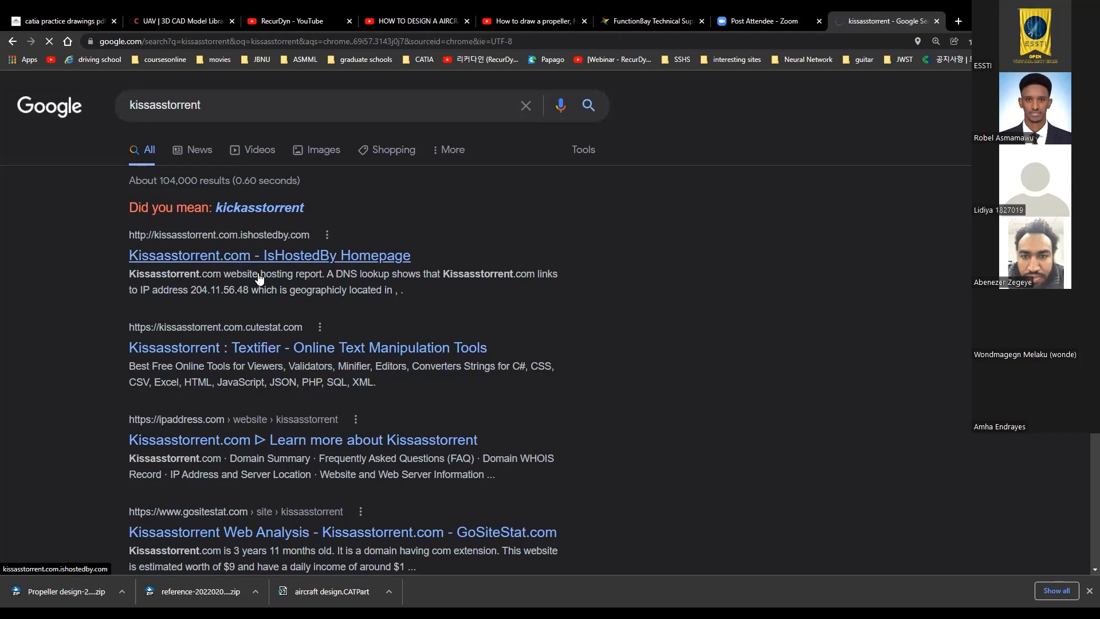
Step: Look through the search results for "kissasstorrent" and those for "torrent"
scroll(255, 240, "down", 1)
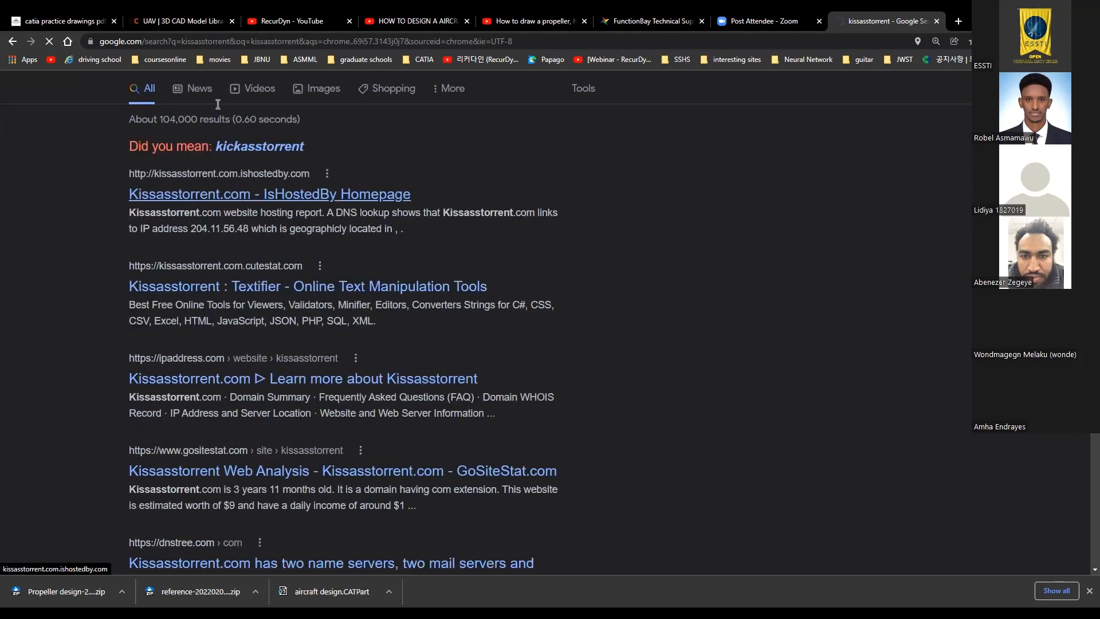
scroll(165, 194, "down", 9)
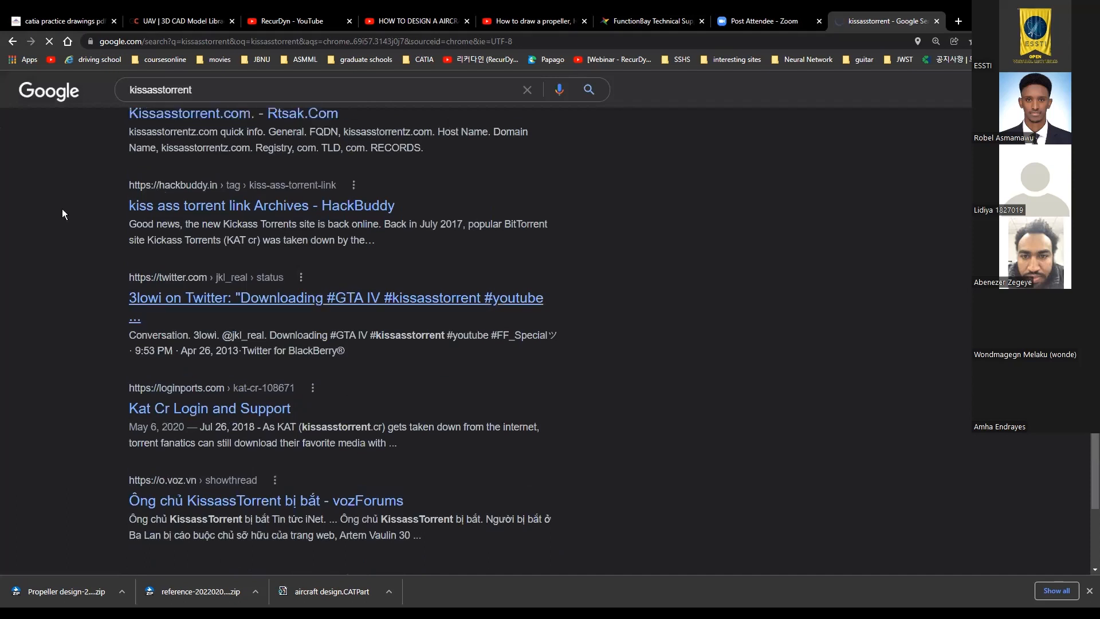
scroll(212, 236, "up", 1)
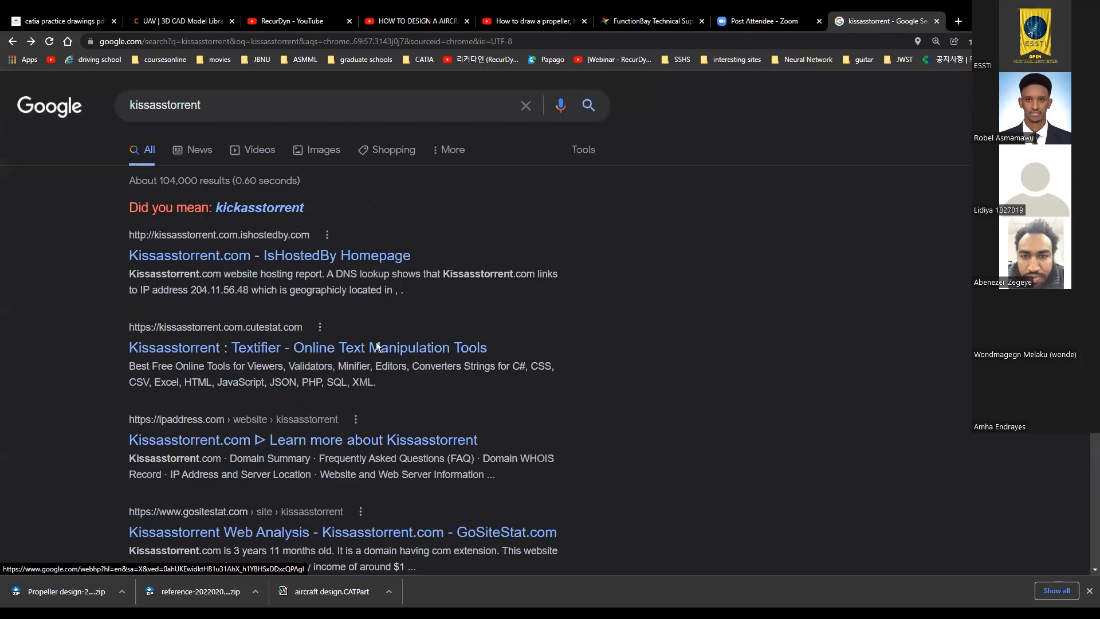
key("alt+Right")
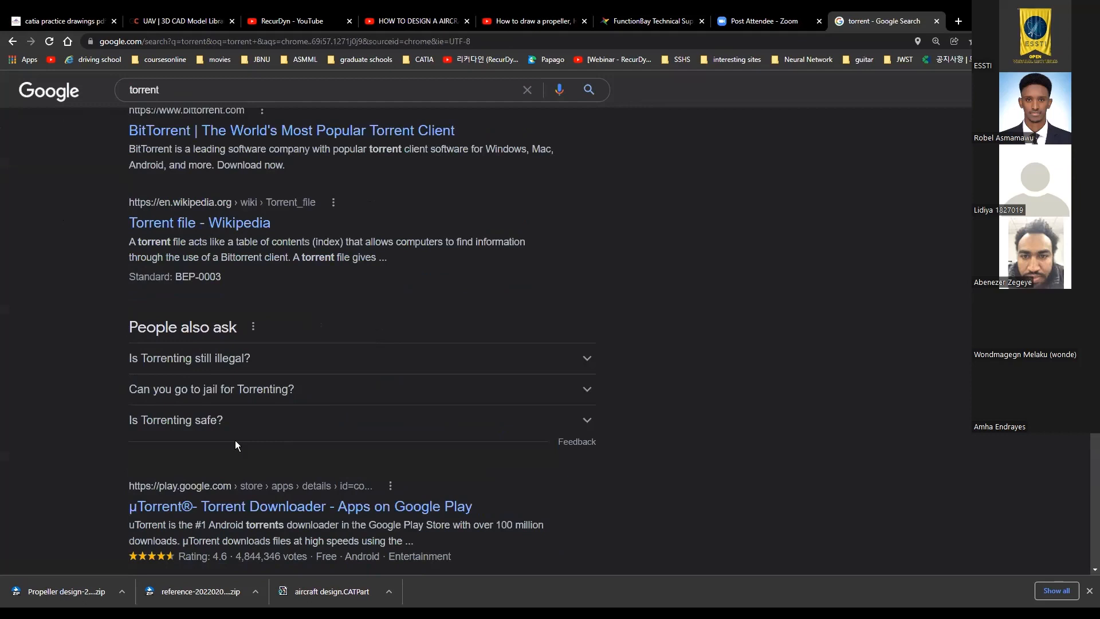
scroll(235, 440, "down", 7)
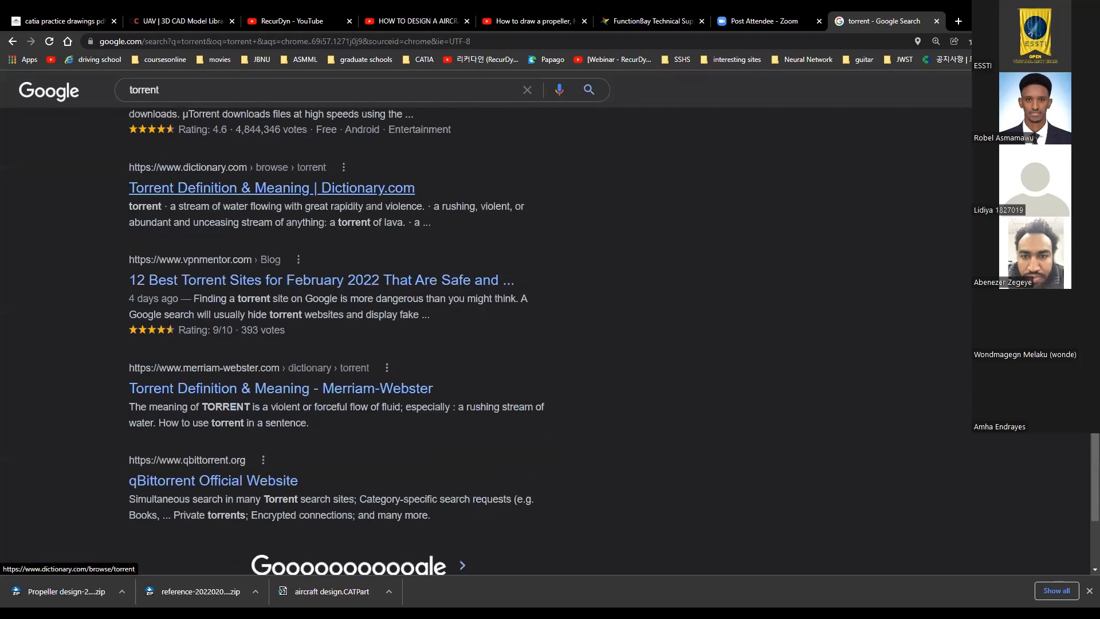
scroll(286, 343, "up", 7)
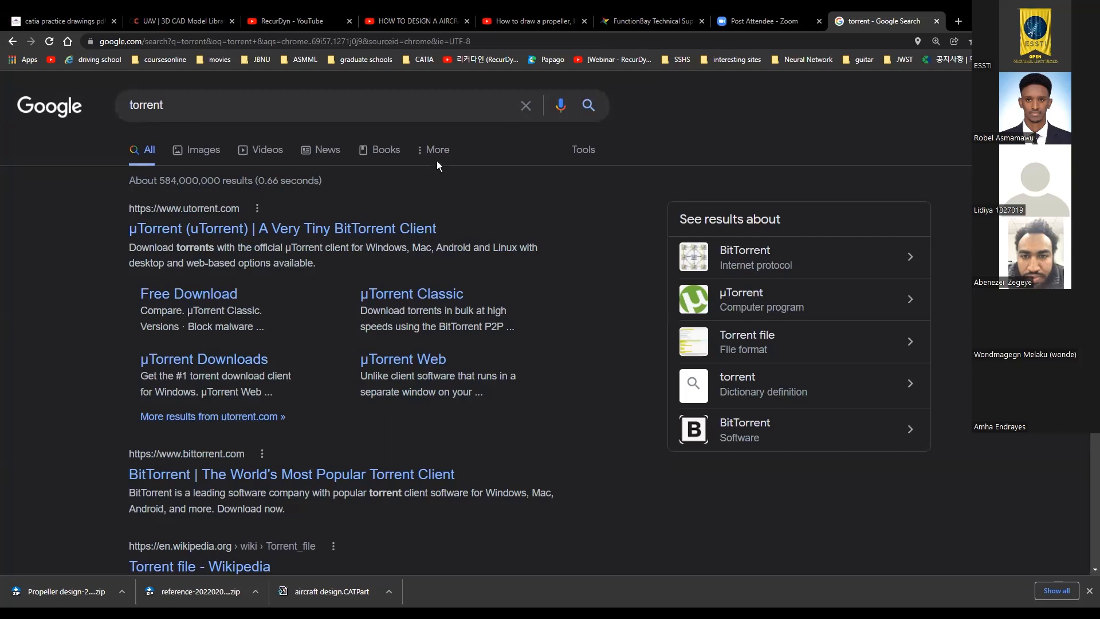
Step: Search YouTube for "how to download catia" and bring up the Catia V5R21 download and installation video's description
left_click(304, 21)
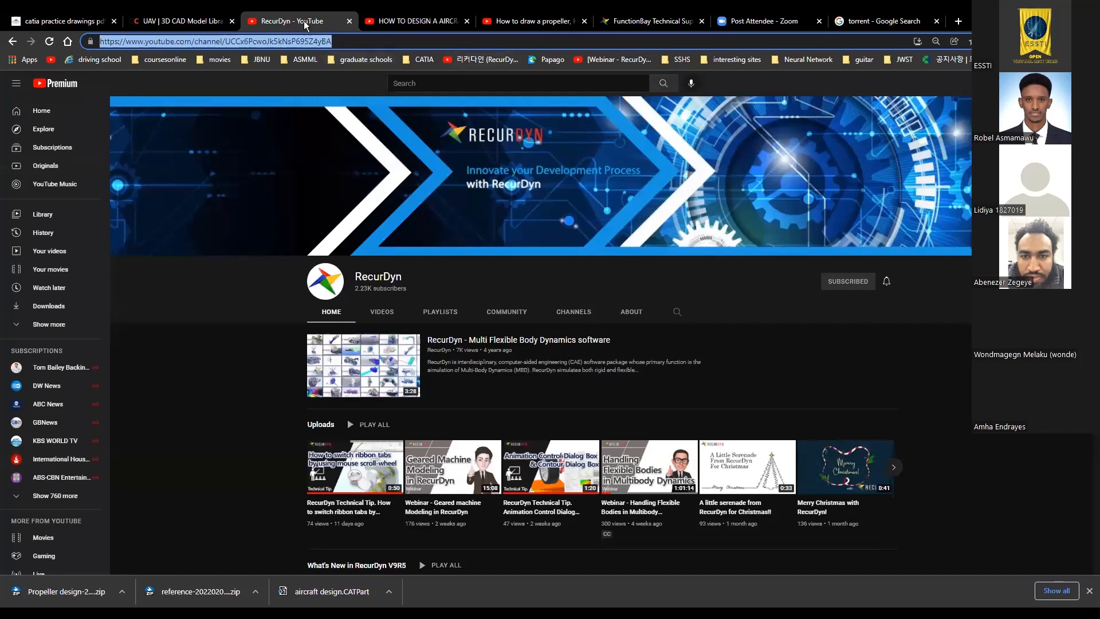
type("how to download catia")
key("Return")
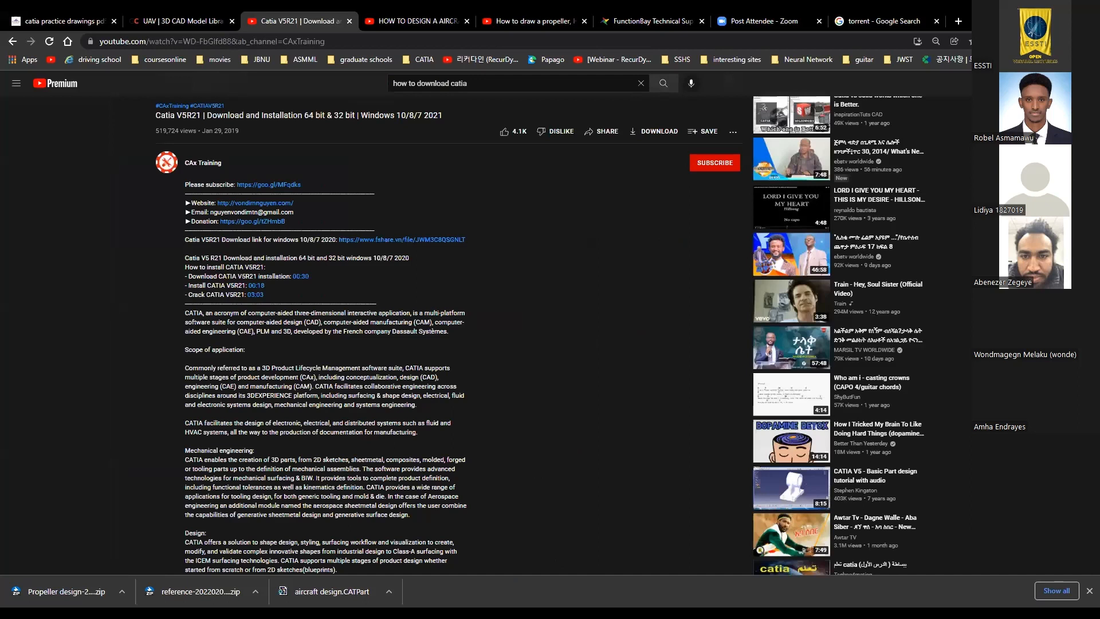
Step: Highlight the CATIA V5R21 download link in the video description and return to the "torrent" search results
left_click_drag(338, 239, 466, 240)
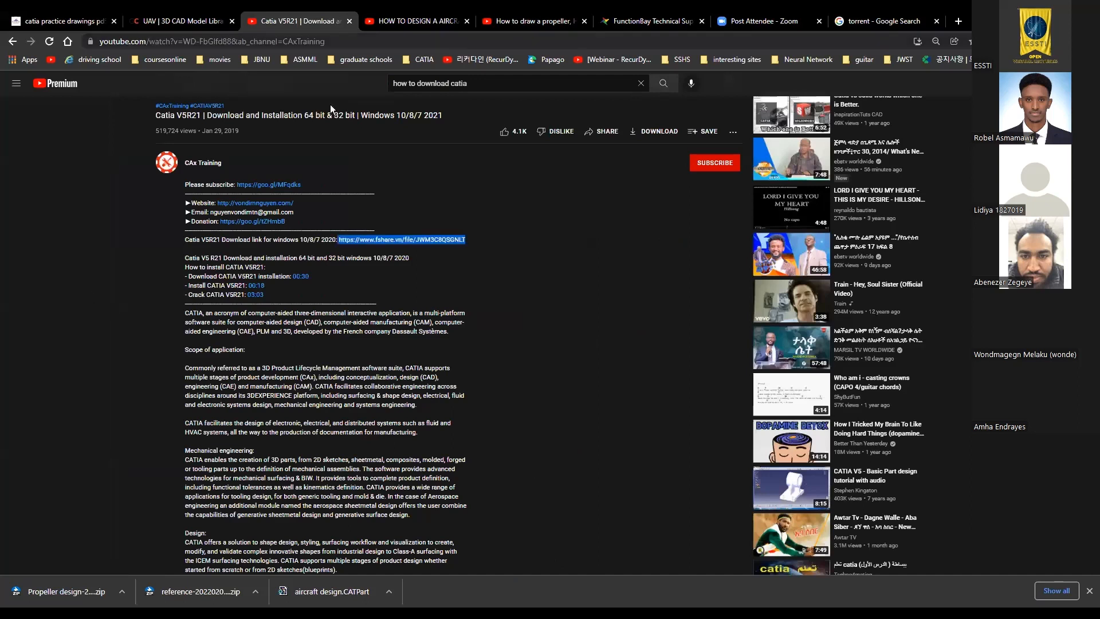
left_click(89, 43)
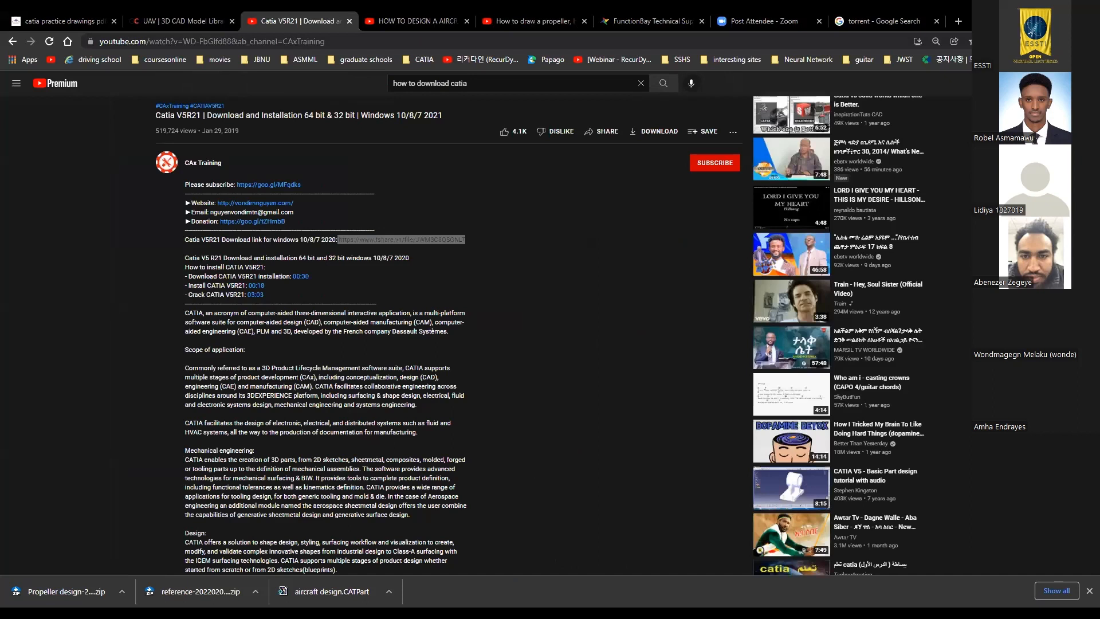
left_click(401, 42)
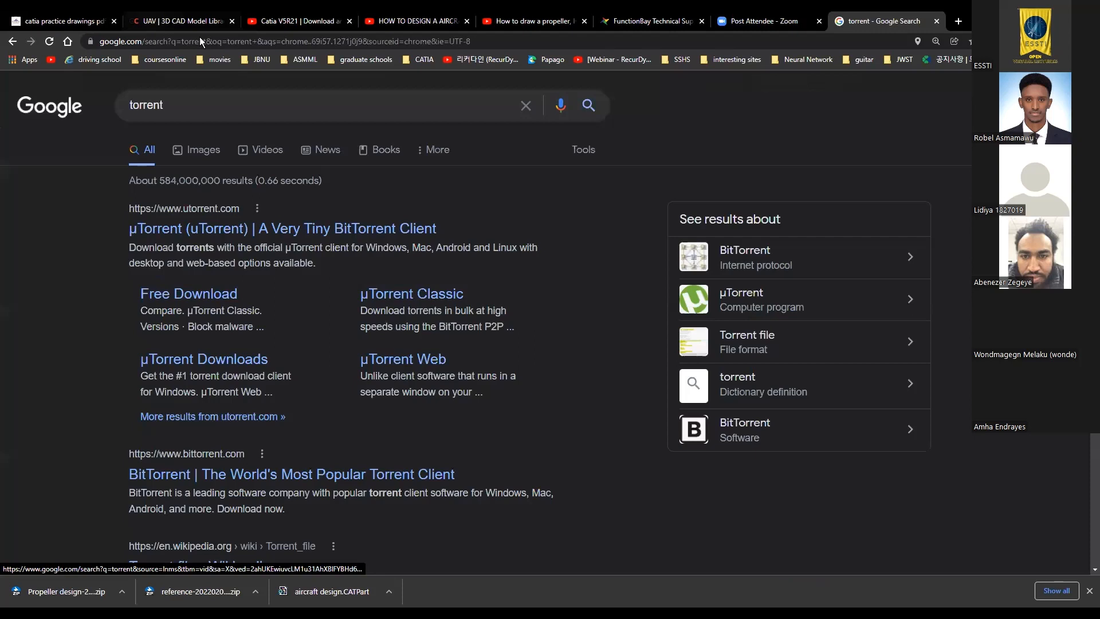
Step: Load youtube.com in place of the GrabCAD UAV page and enter "recurdyn starter" as the video search
left_click(200, 24)
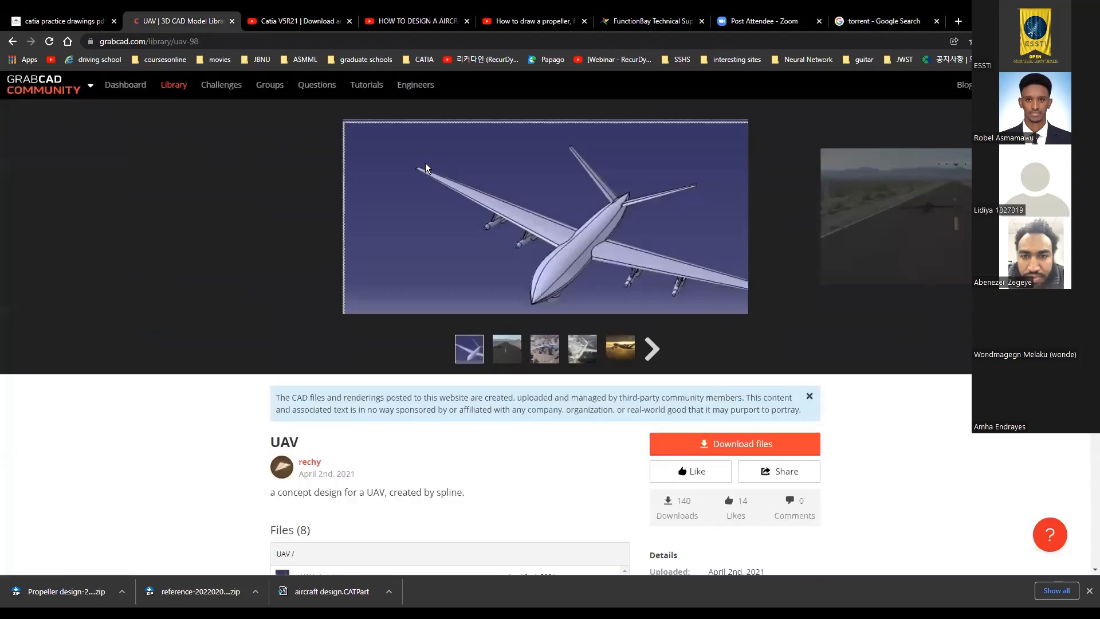
left_click(458, 43)
type("youtube.com")
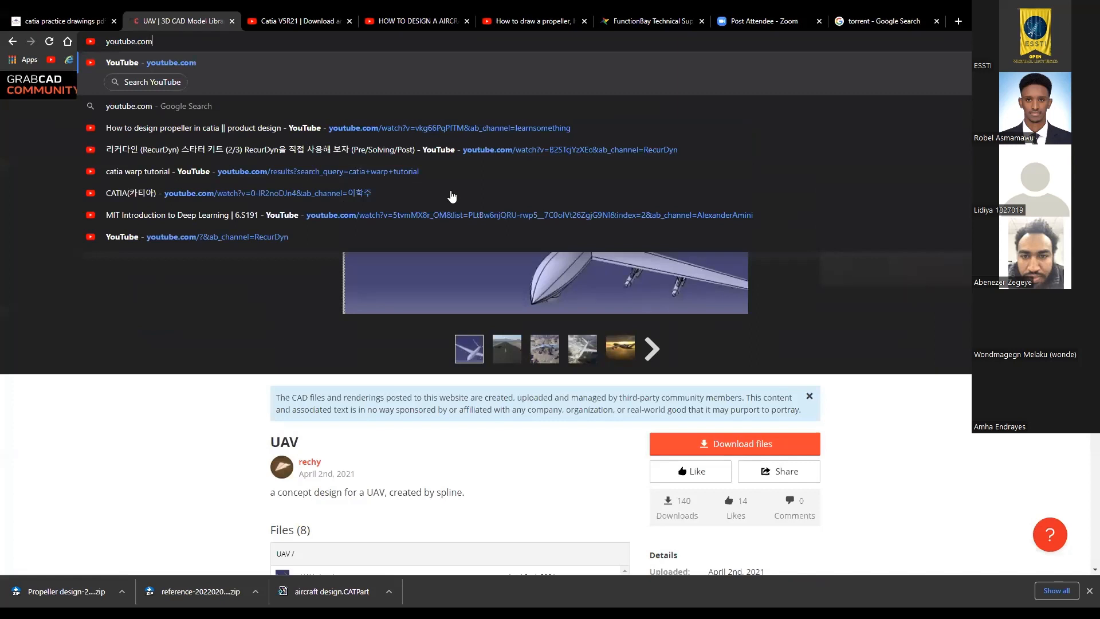
key("Return")
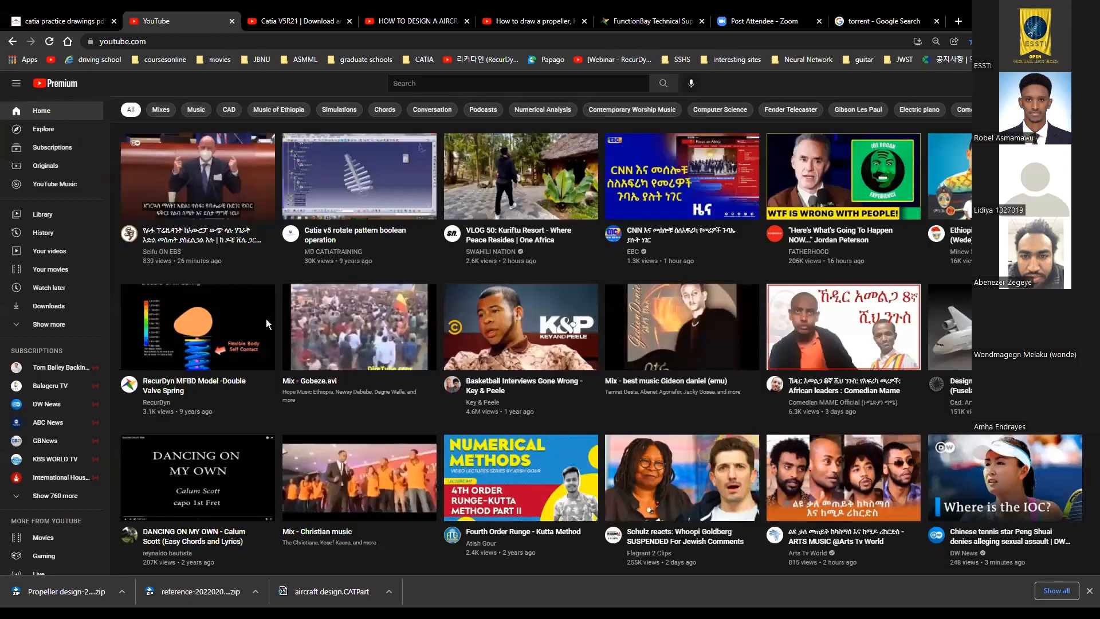
left_click(480, 83)
type("recurdyn starter")
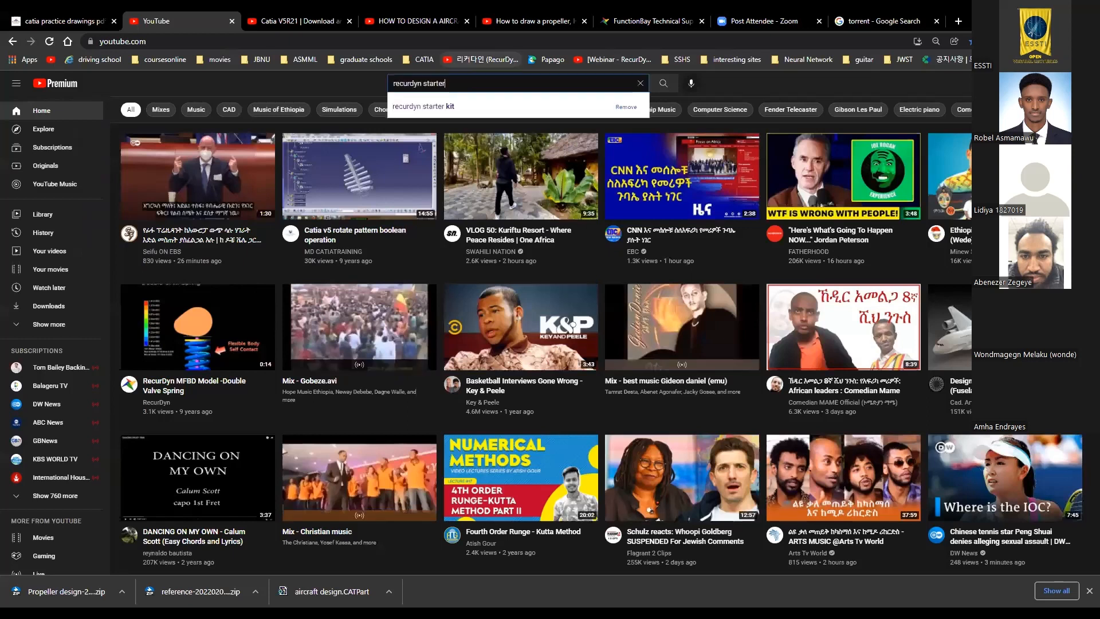